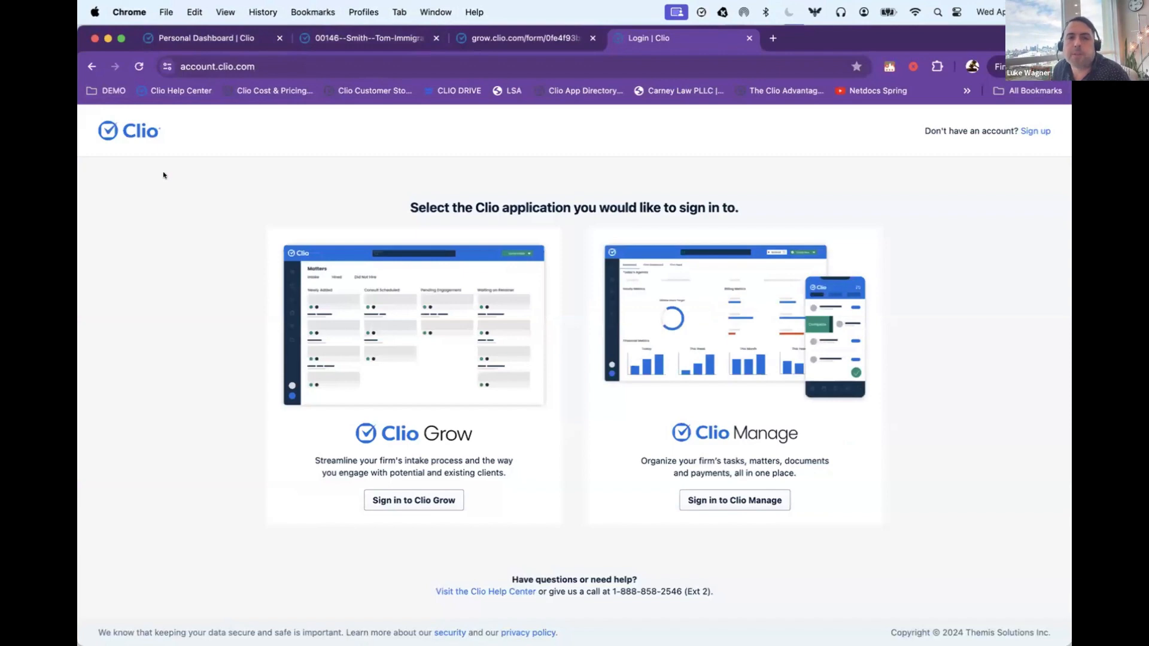
Step: Sign in to Clio Grow from the Clio application selection page
click(205, 60)
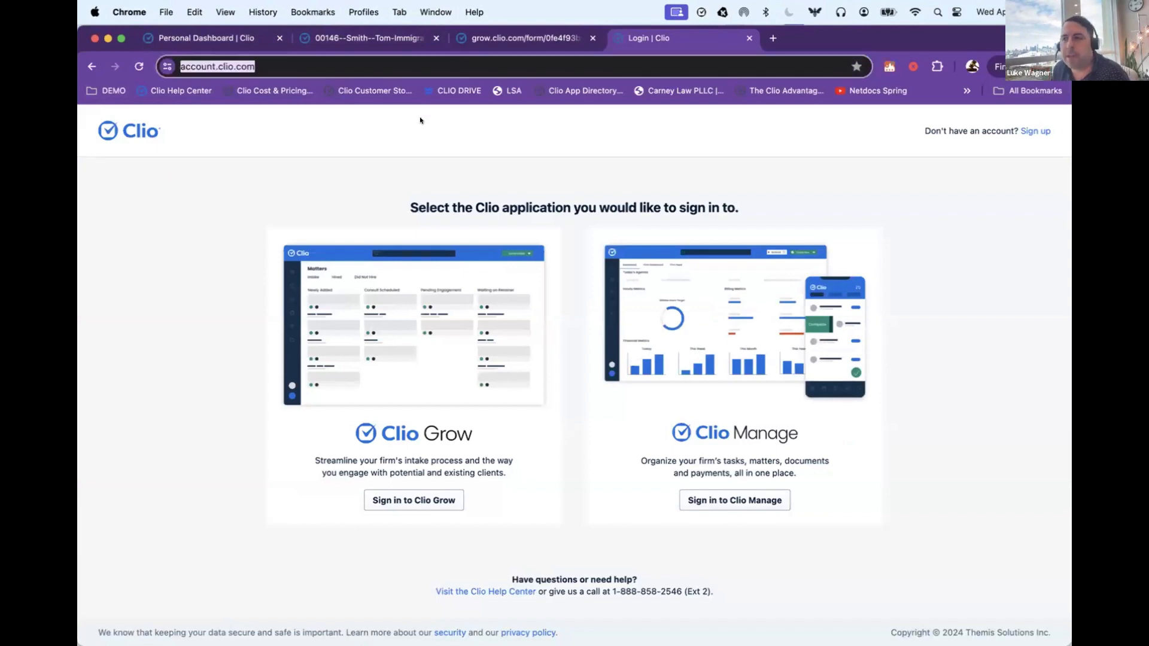
click(224, 327)
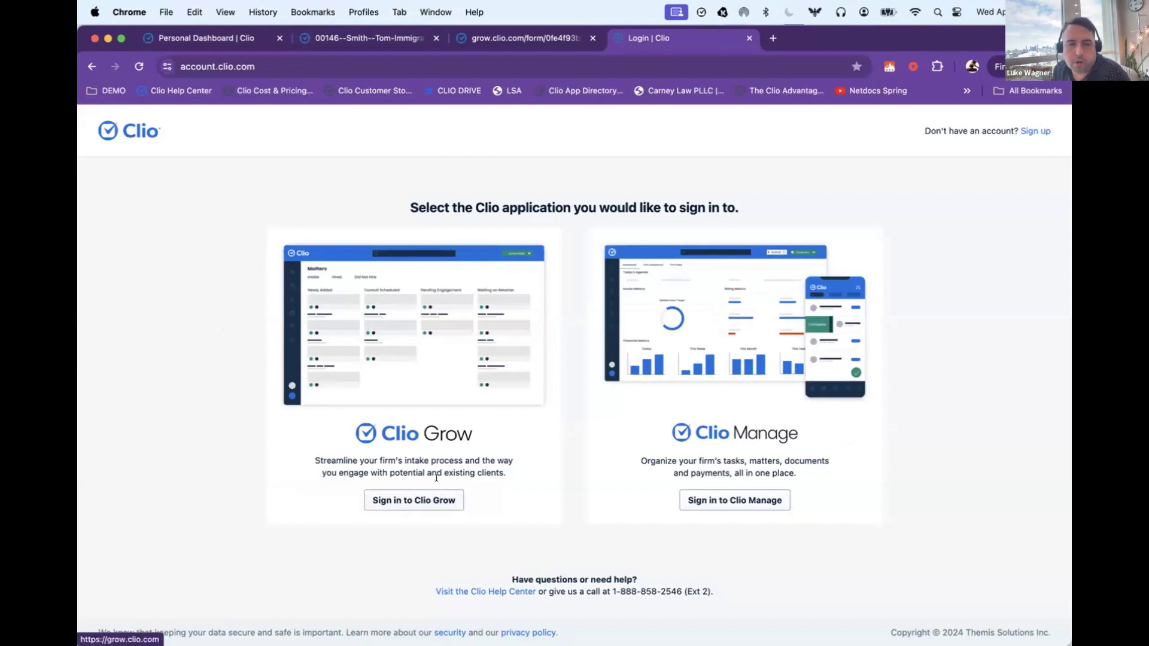
drag(394, 461, 460, 457)
drag(826, 448, 670, 440)
click(423, 499)
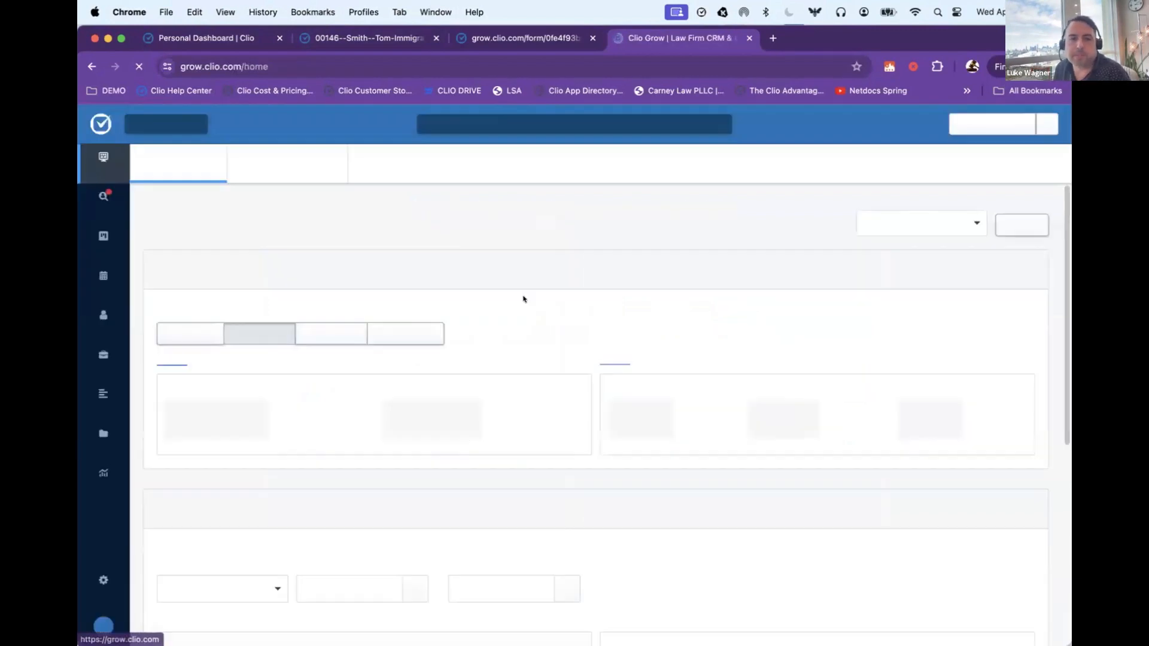
Step: Open the matter pipeline and review its intake stages, from Intake Sent through Long Term Case
click(99, 239)
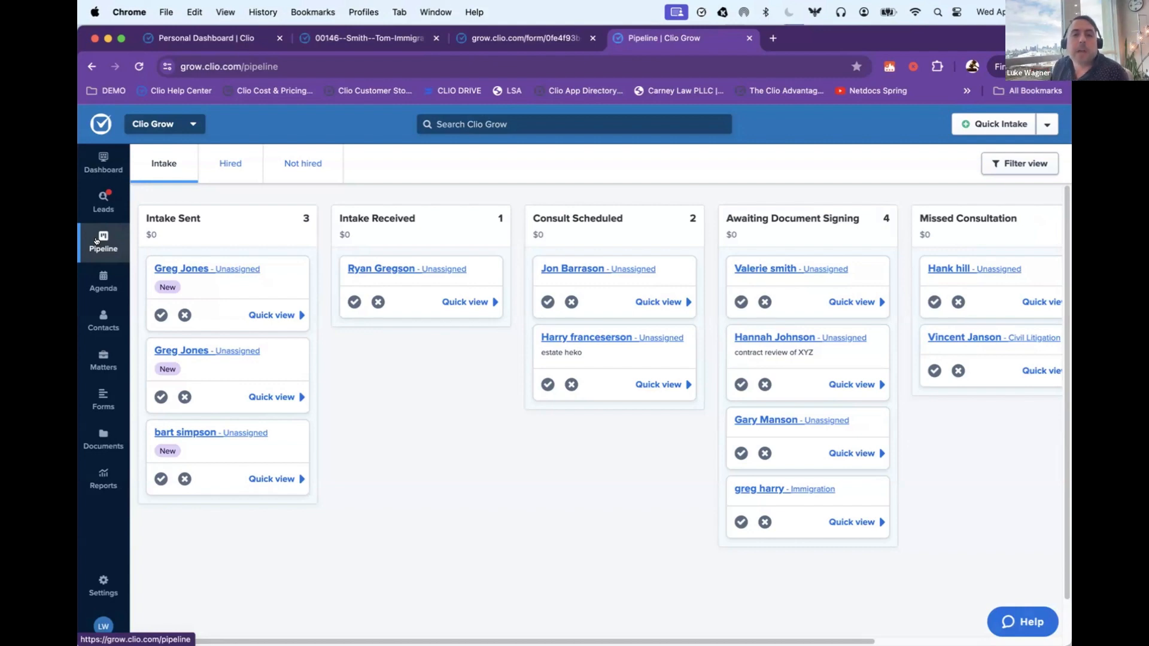
scroll(223, 221, right, 2)
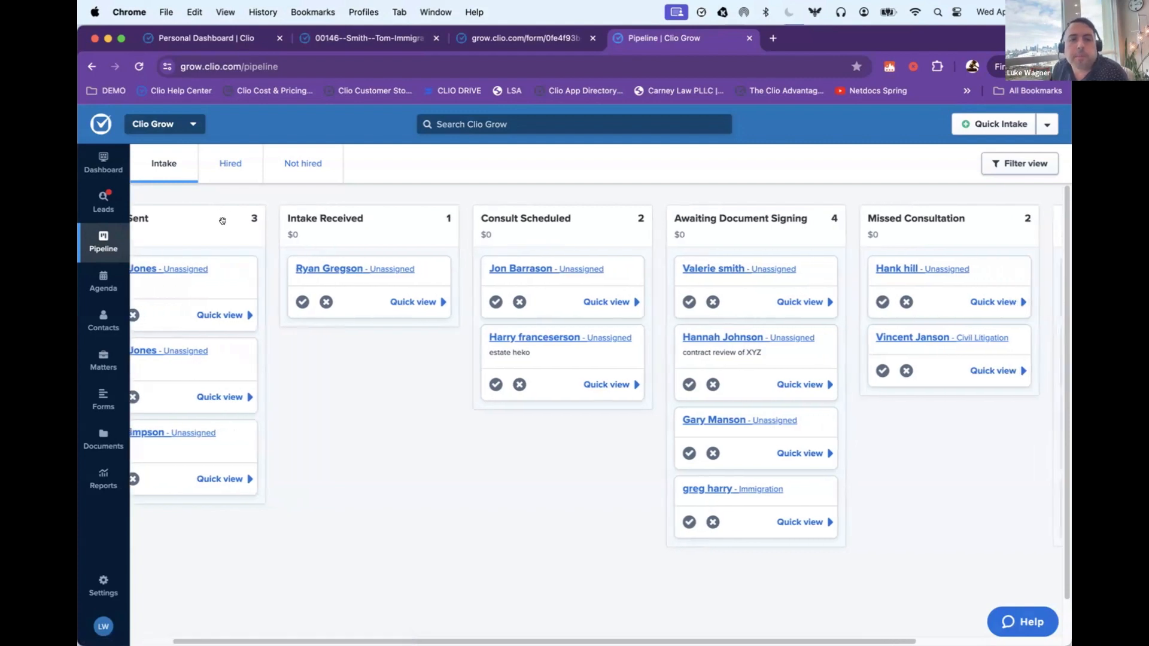
scroll(223, 221, right, 6)
scroll(222, 221, left, 8)
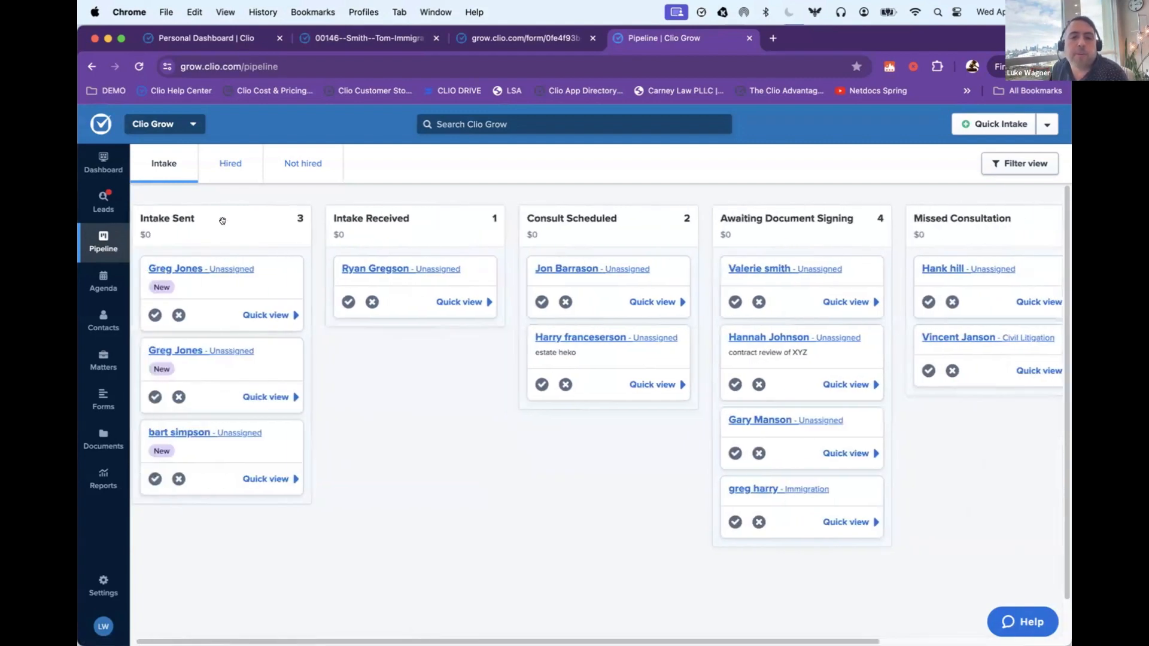
scroll(341, 262, left, 1)
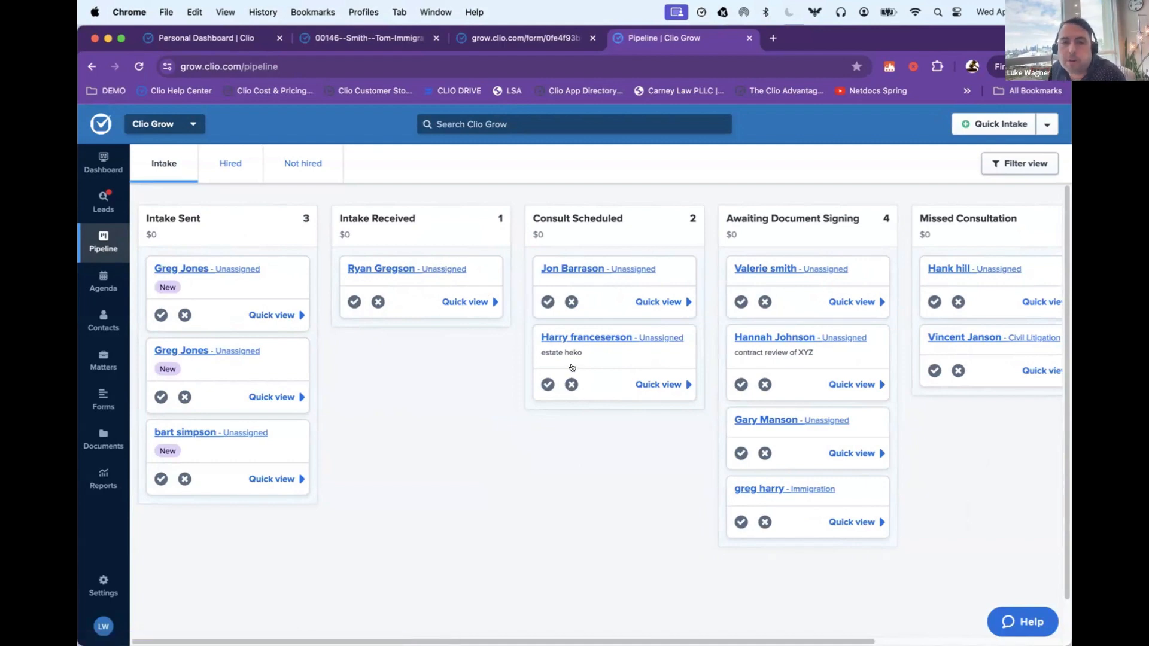
scroll(652, 270, right, 8)
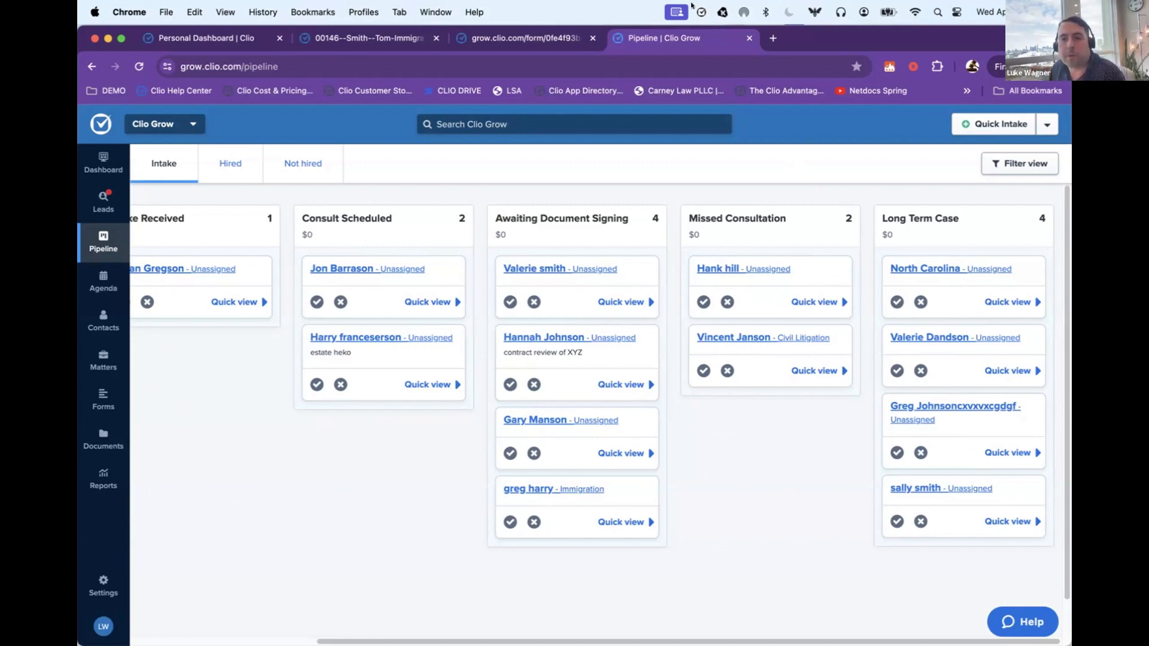
Step: Open the bookmarked WAGNER LAW FIRM website in a new browser tab and view its practice areas
click(771, 38)
click(966, 90)
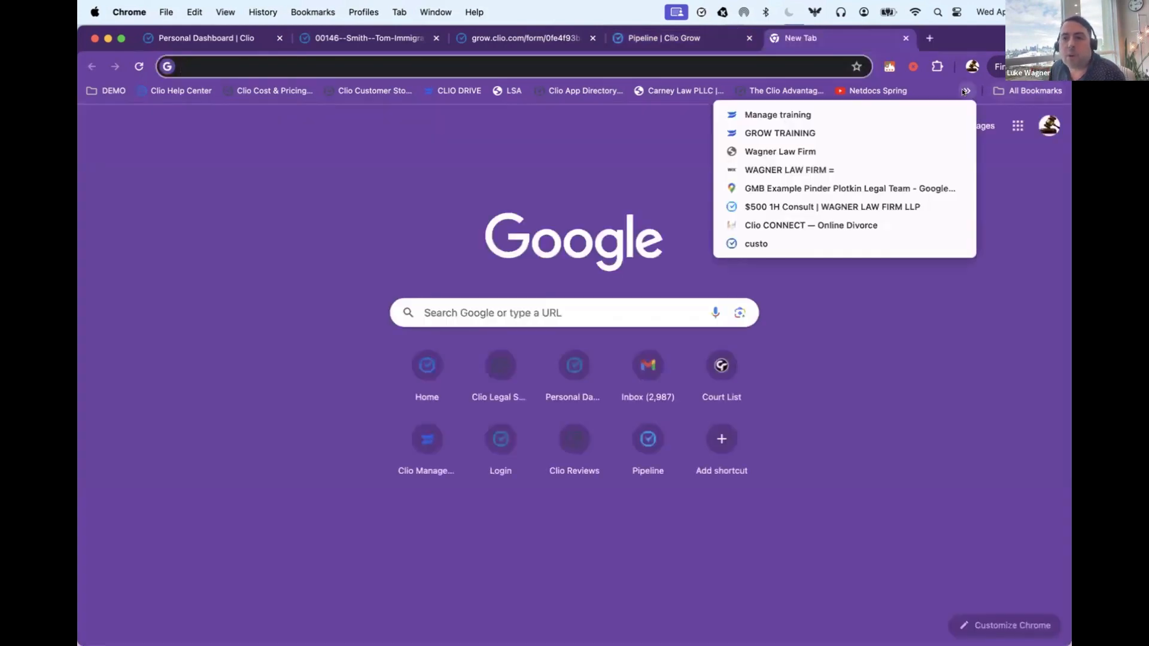
click(794, 169)
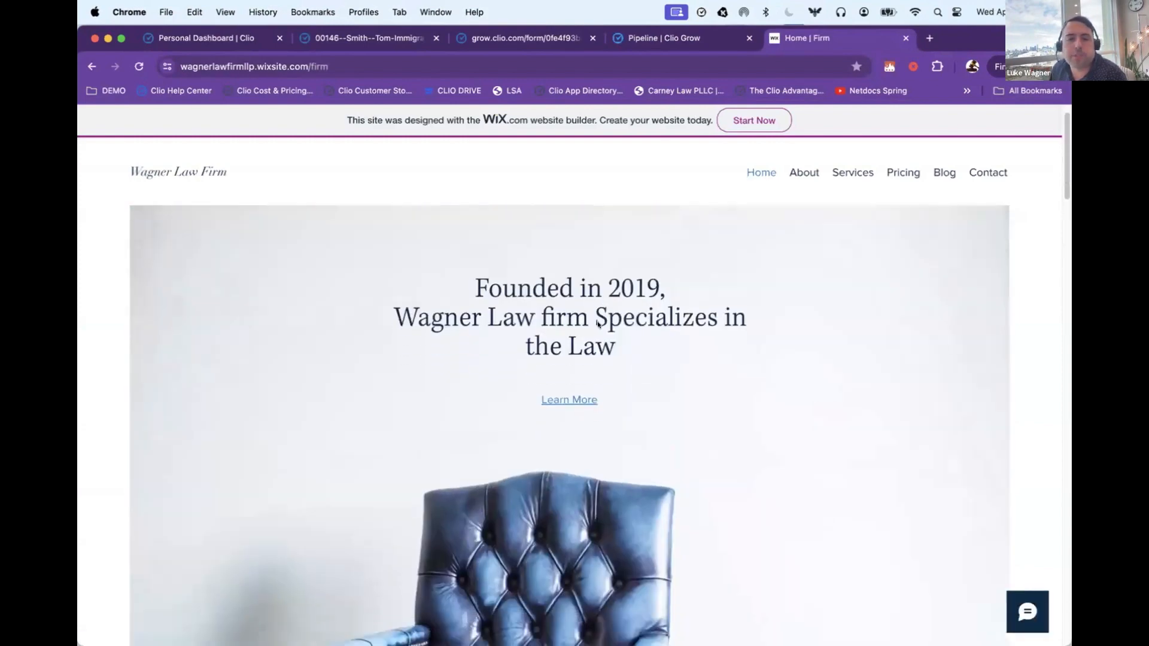
scroll(598, 325, down, 6)
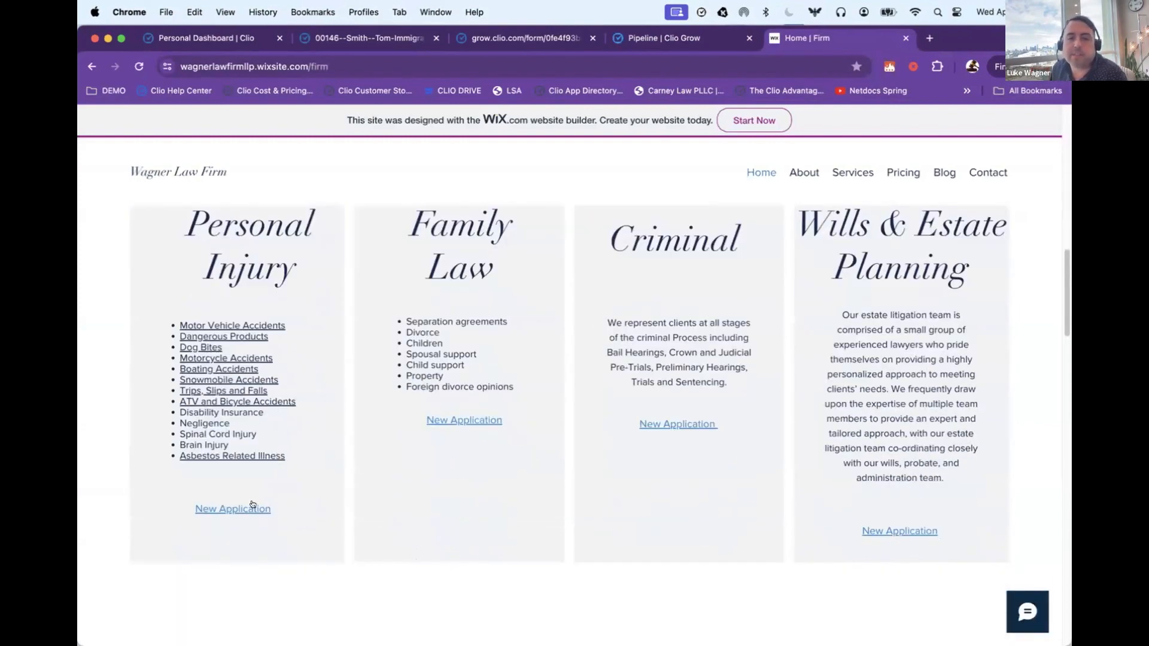
Step: Open the New Application form for Wills & Estate Planning, look through its privacy policy and contact section, and close it
click(875, 531)
scroll(666, 362, down, 5)
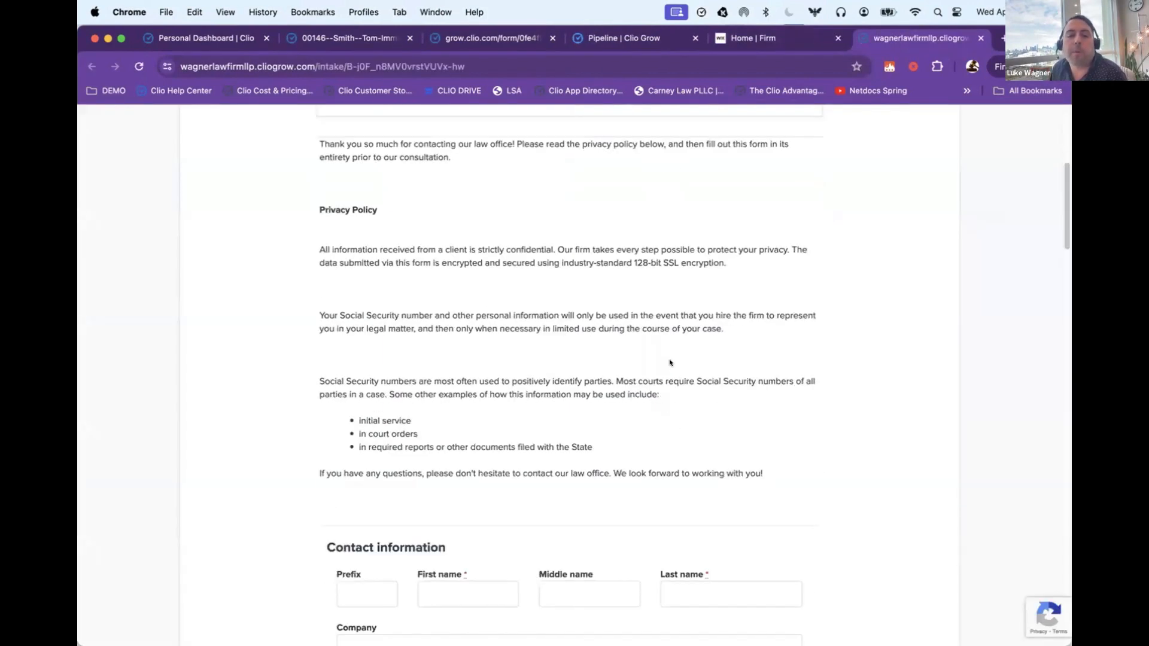
scroll(668, 363, up, 3)
right_click(679, 235)
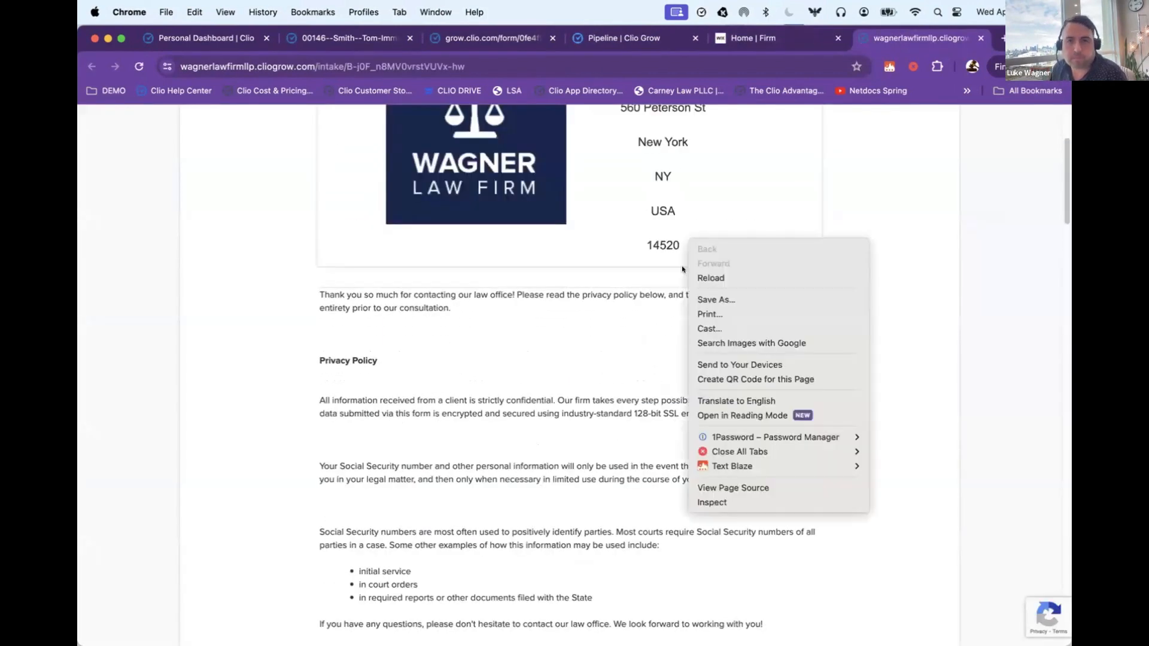
click(662, 219)
key(super+w)
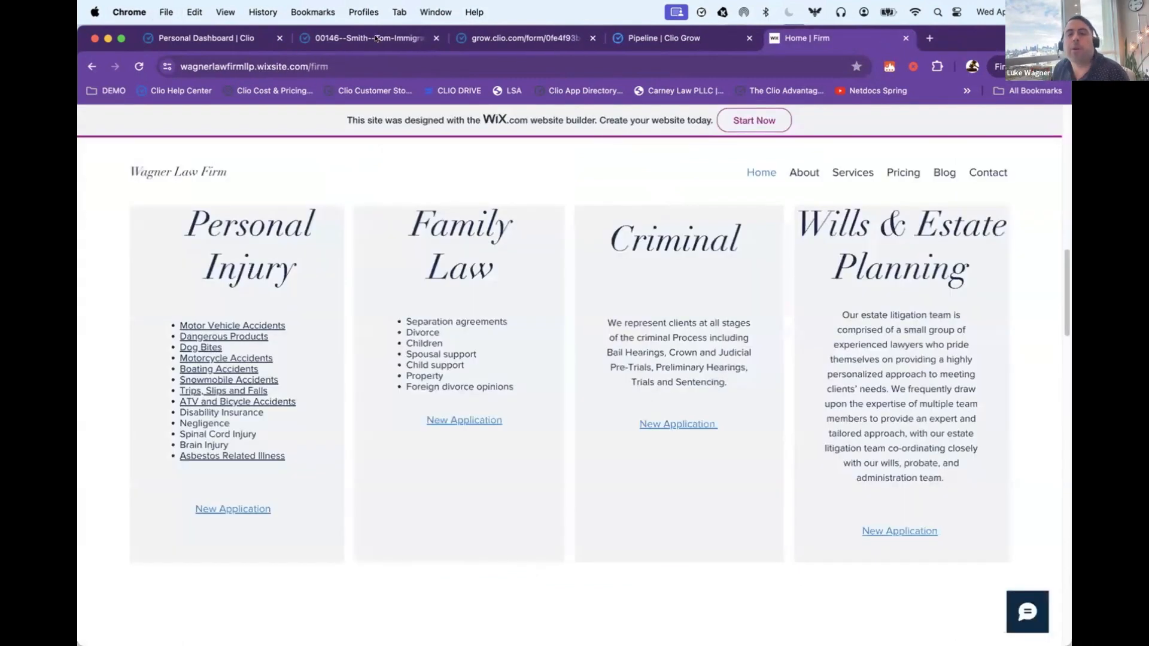
Step: Return to the Clio Grow pipeline and start a new Quick Form
click(376, 38)
click(546, 37)
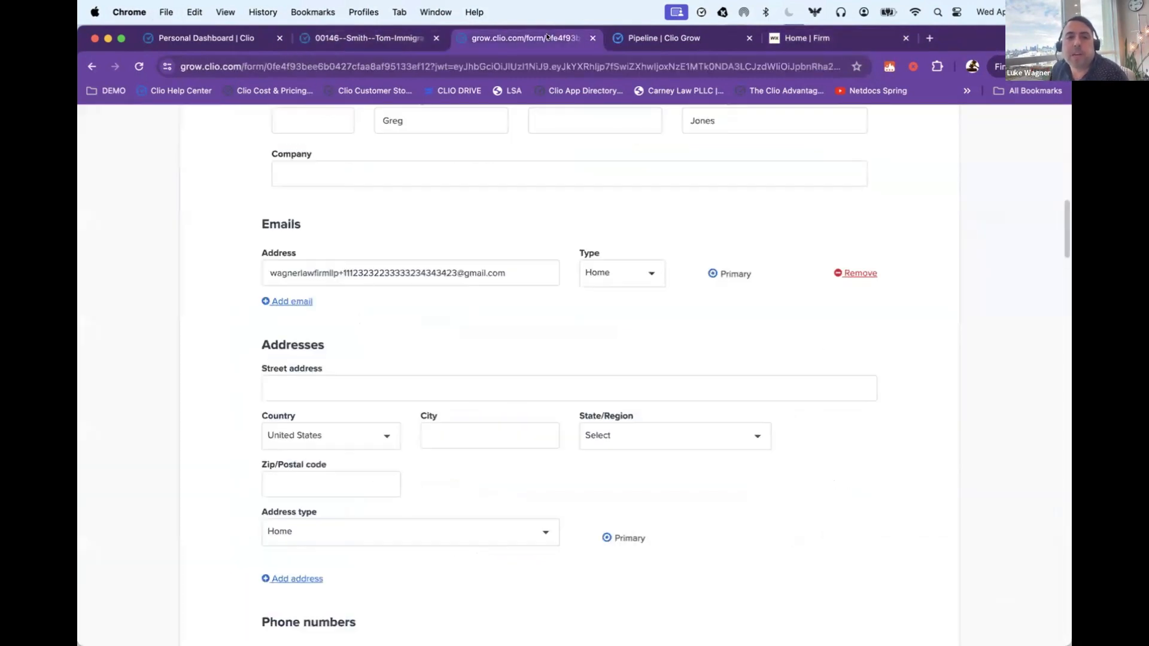
click(637, 40)
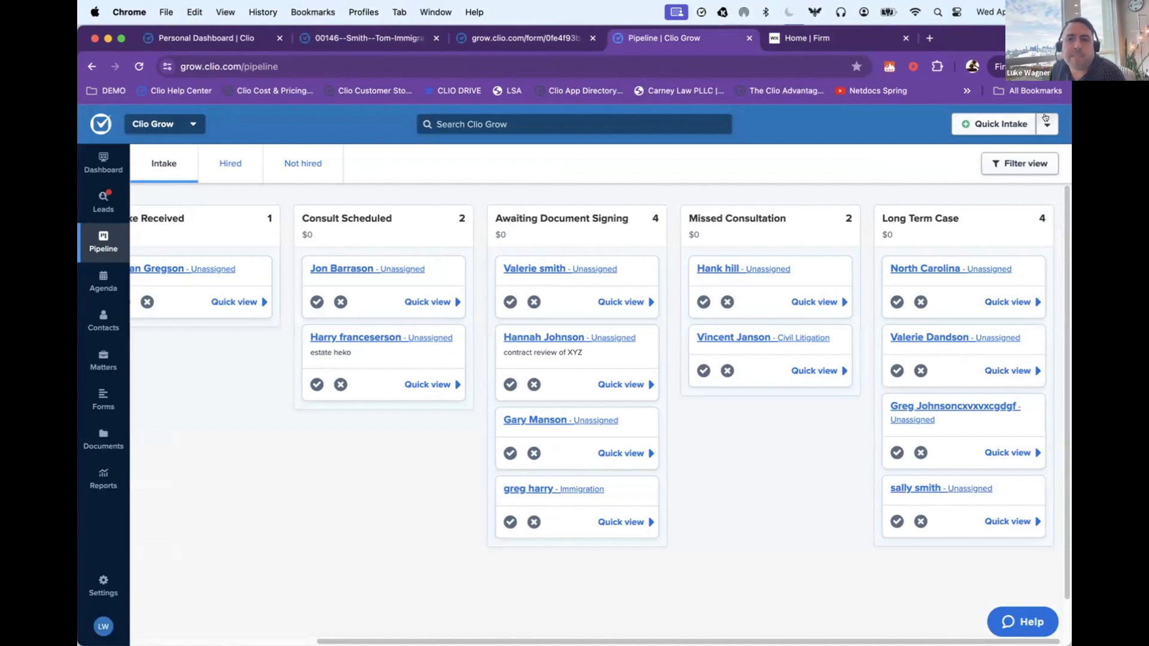
click(1045, 121)
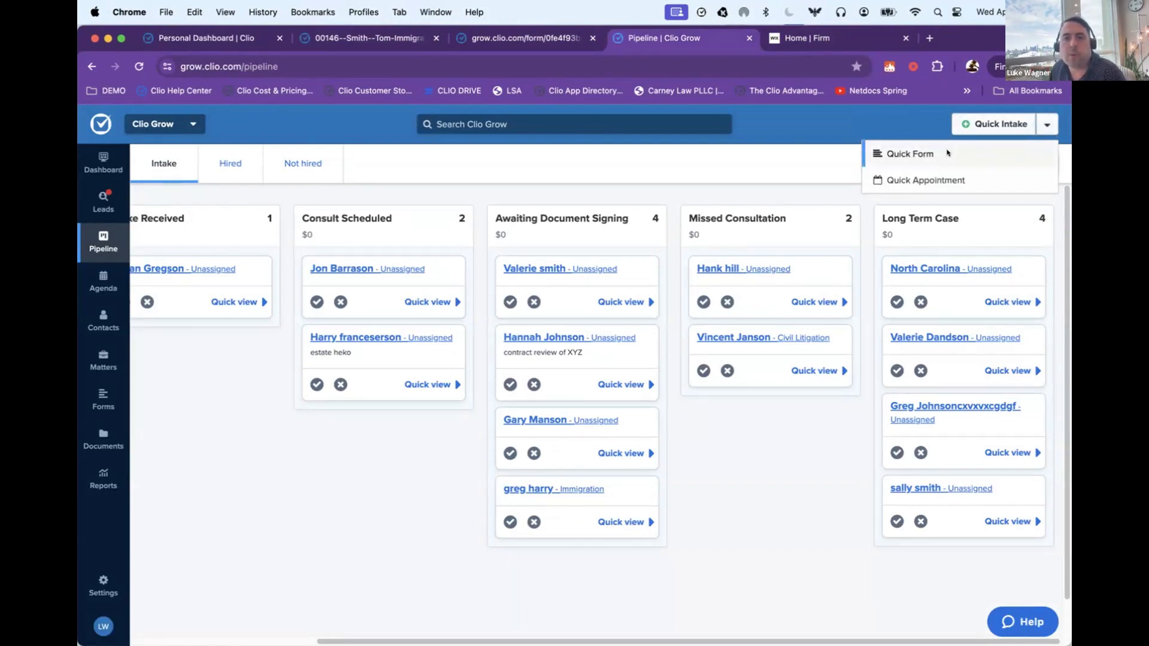
click(947, 153)
Step: Choose LEGAL AID INTAKE as the form template for the Quick Form
click(473, 218)
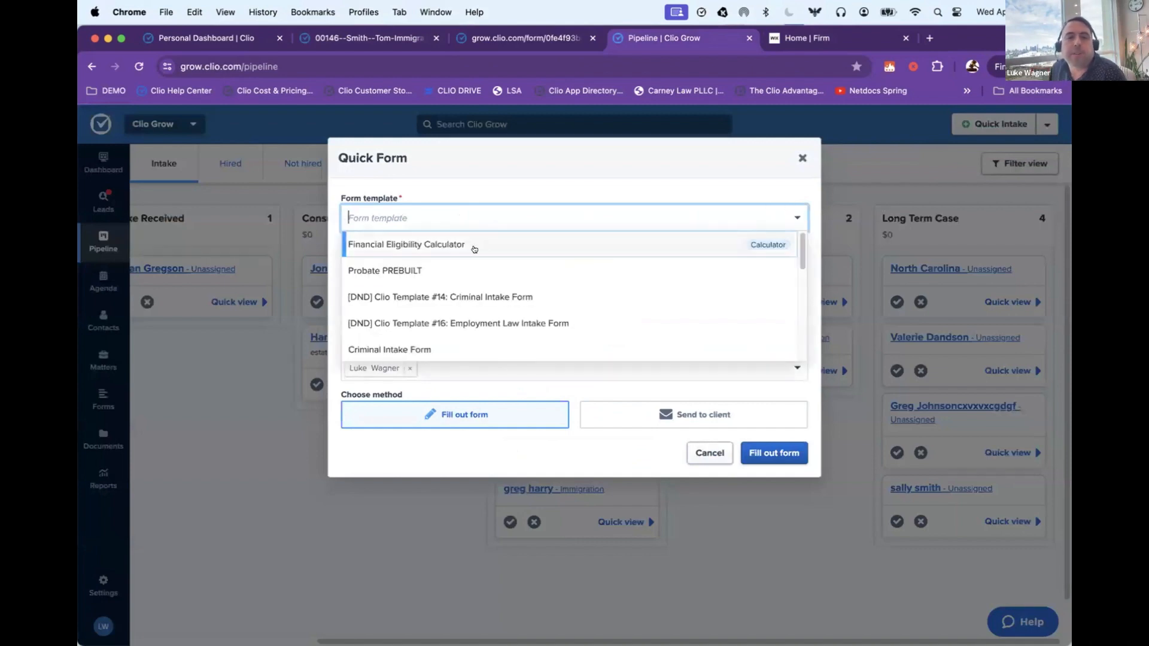
scroll(479, 251, down, 3)
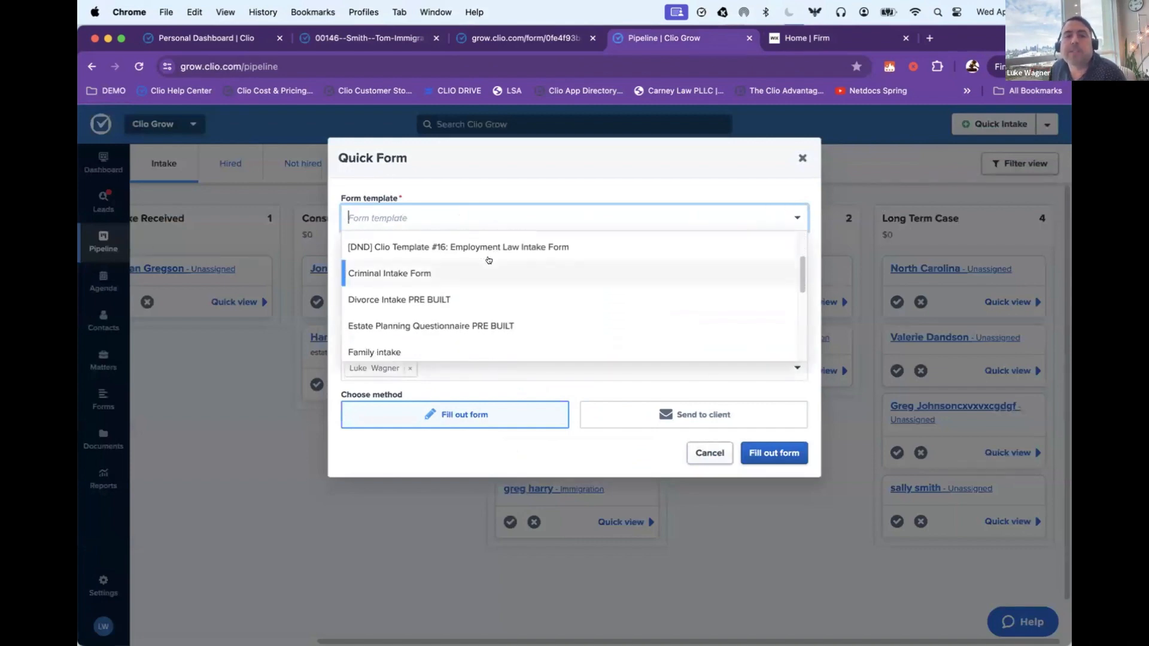
scroll(488, 260, down, 2)
scroll(487, 256, up, 5)
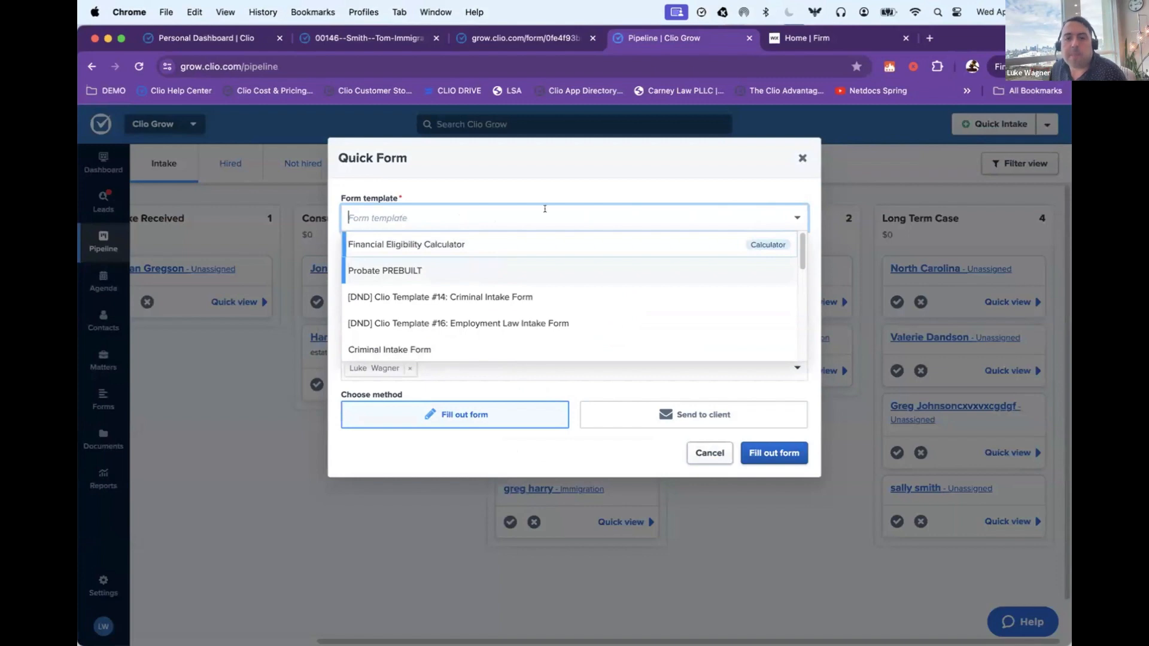
click(544, 209)
click(648, 221)
scroll(520, 299, down, 5)
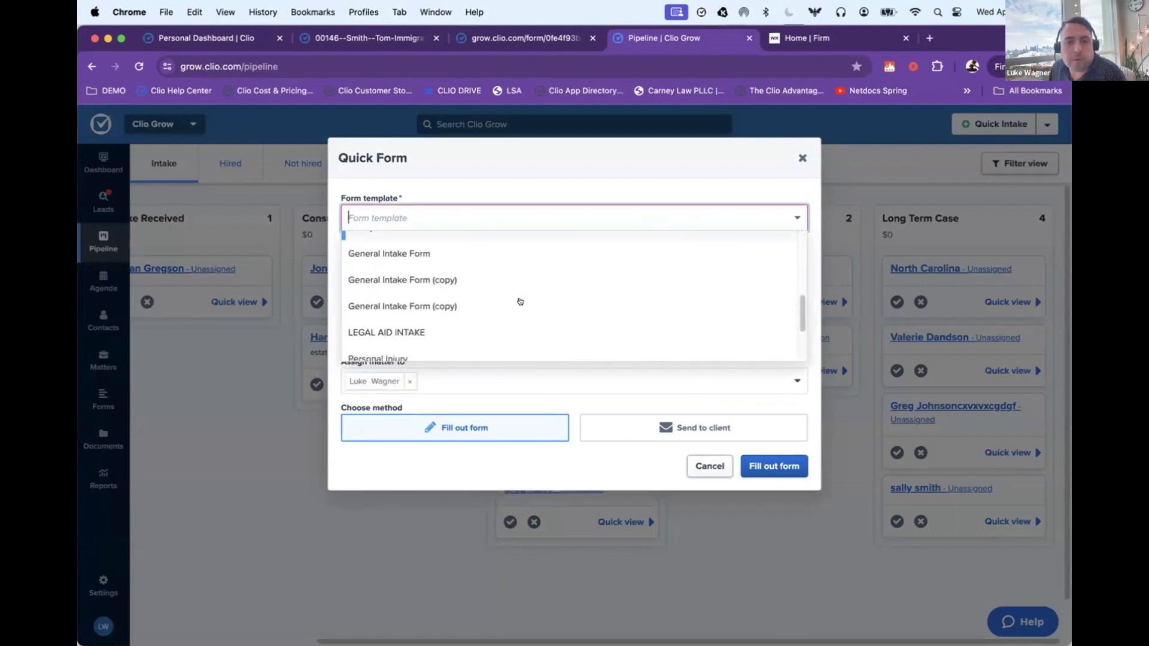
click(456, 330)
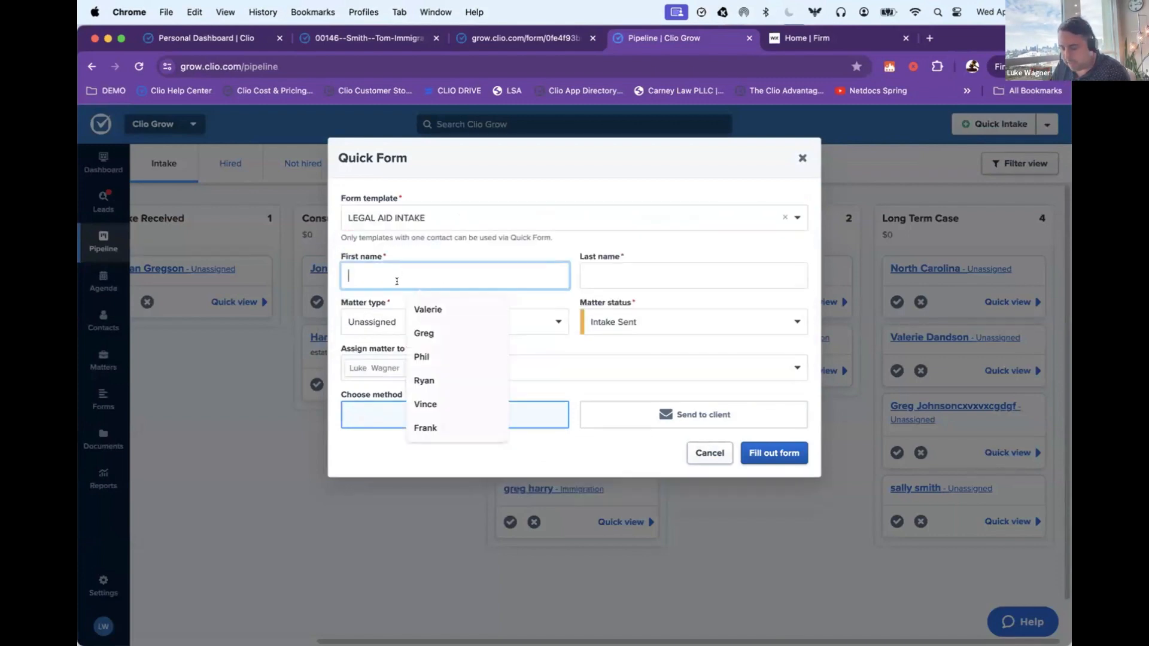
Step: Enter the client's first and last name in the Quick Form and ignore the possible duplicate contacts
key(Tab)
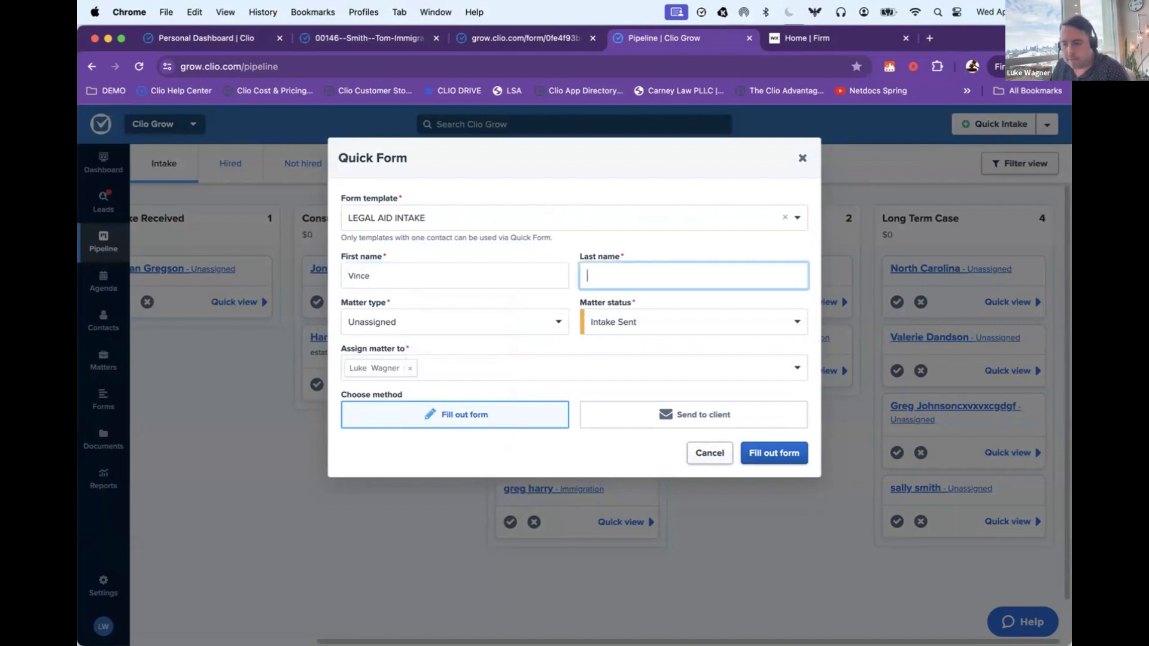
key(Tab)
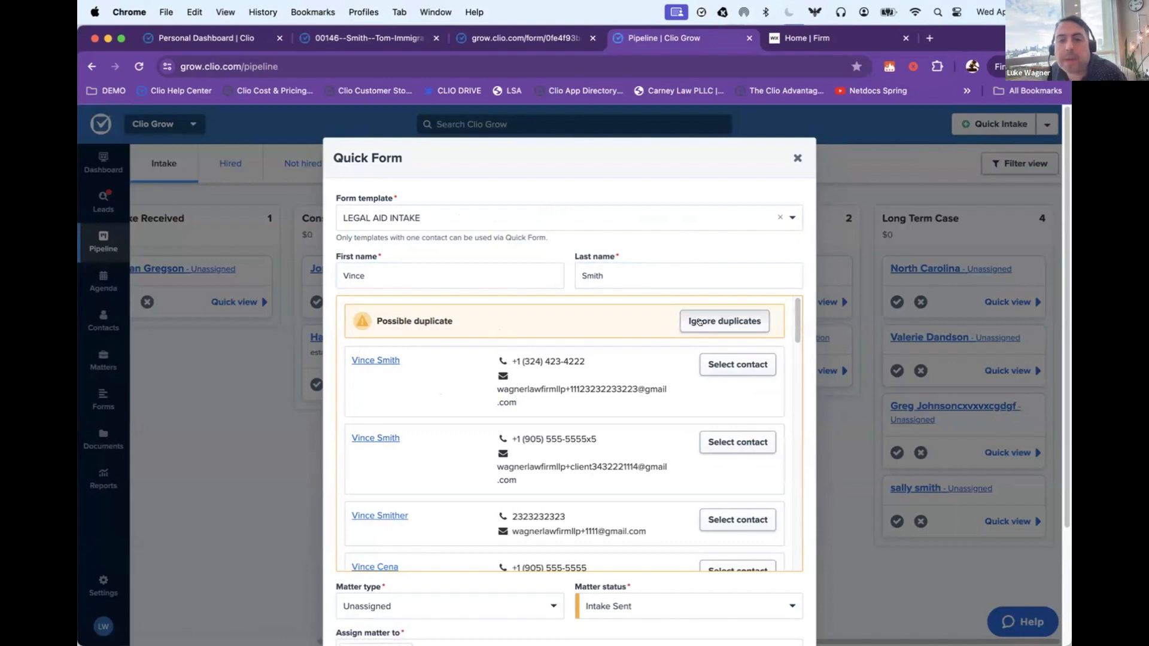
click(699, 322)
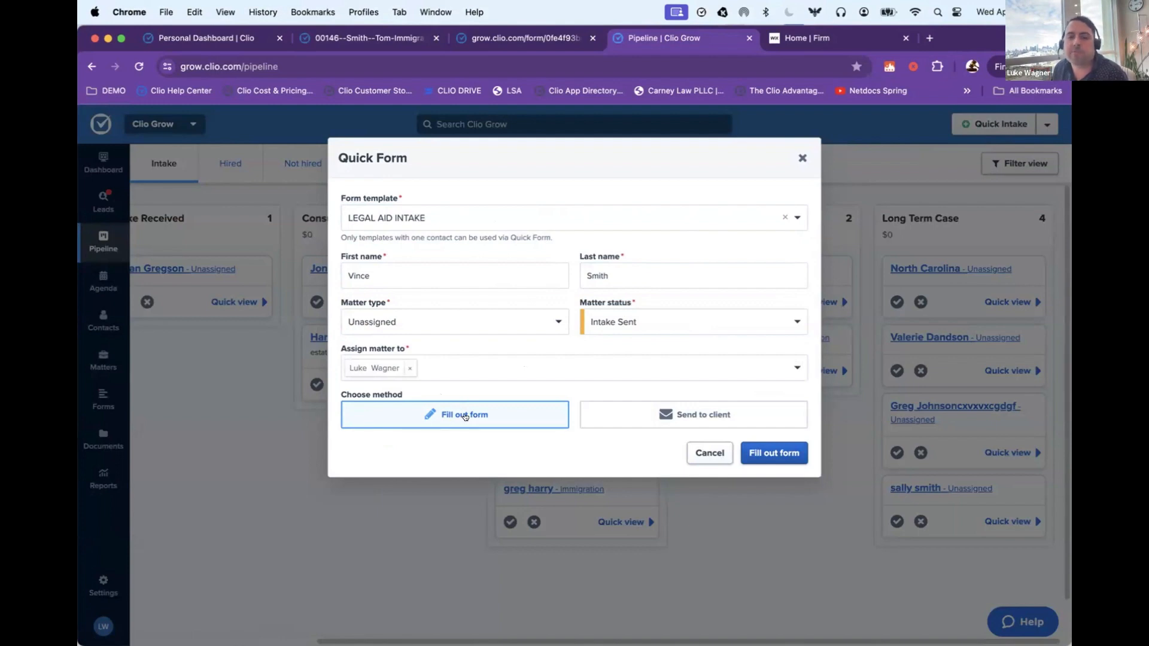
Step: Set the form's method to Send to client and fill in the client's e-mail address, adding extra digits to the suggested one
click(628, 411)
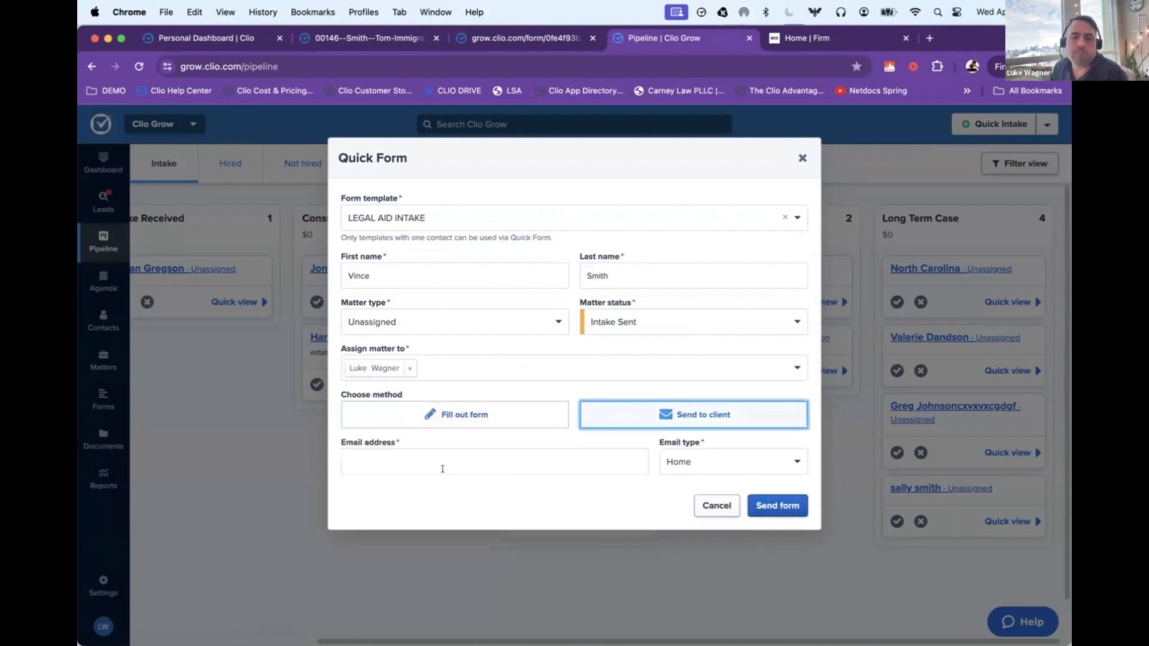
click(441, 463)
click(474, 494)
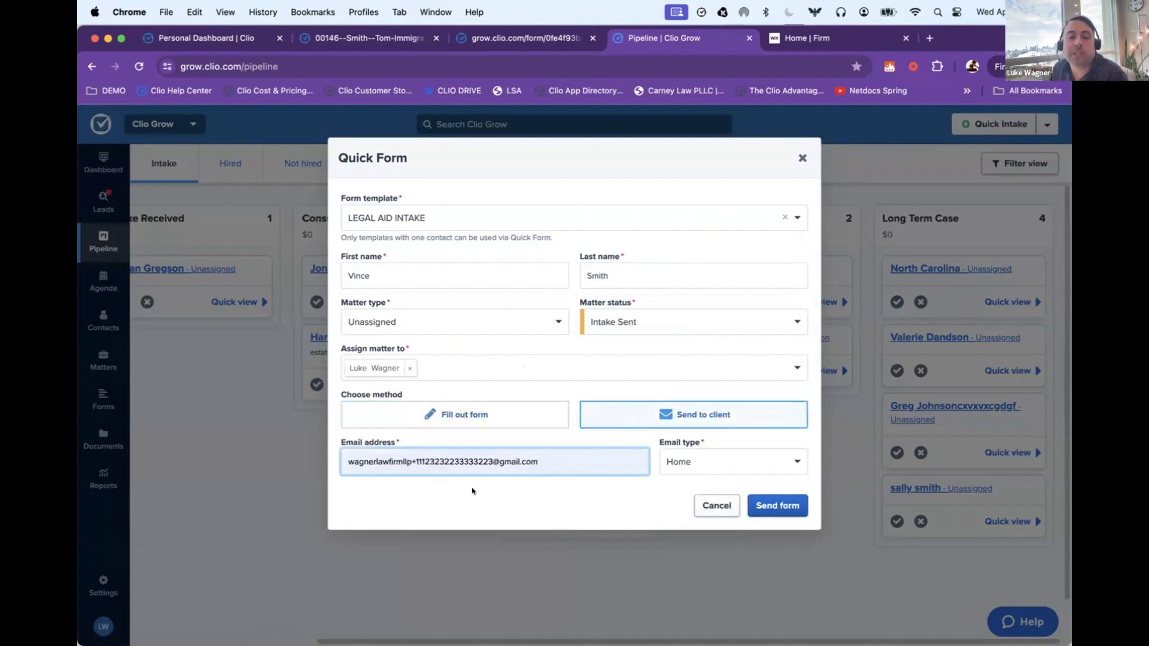
click(462, 458)
text(4545)
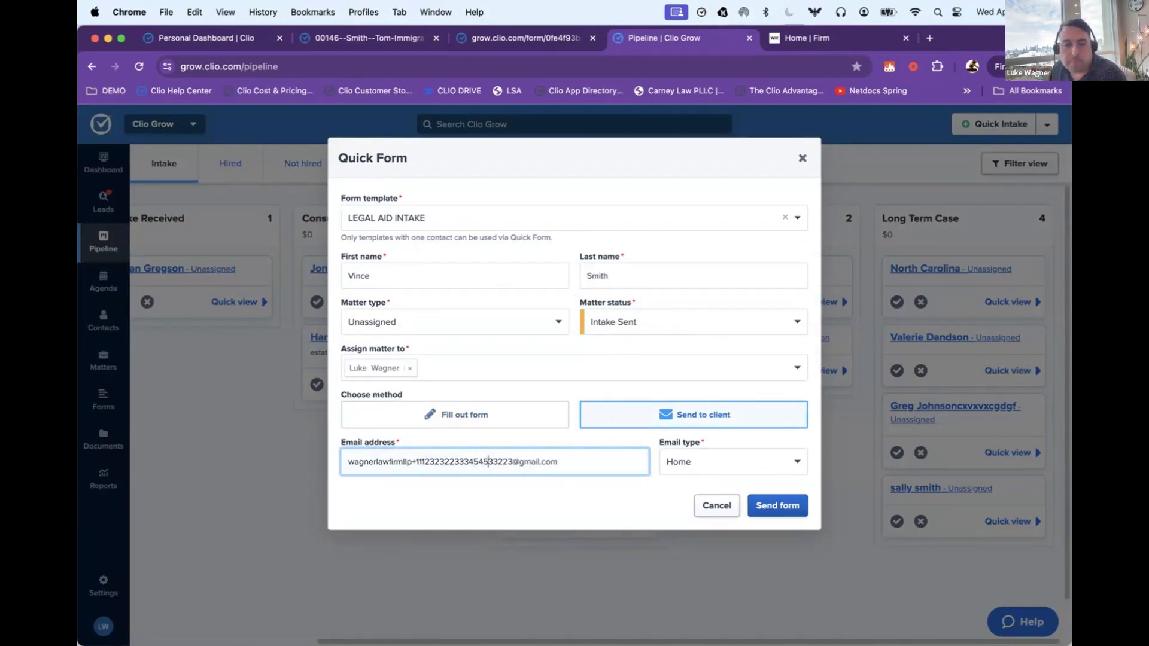
text(4)
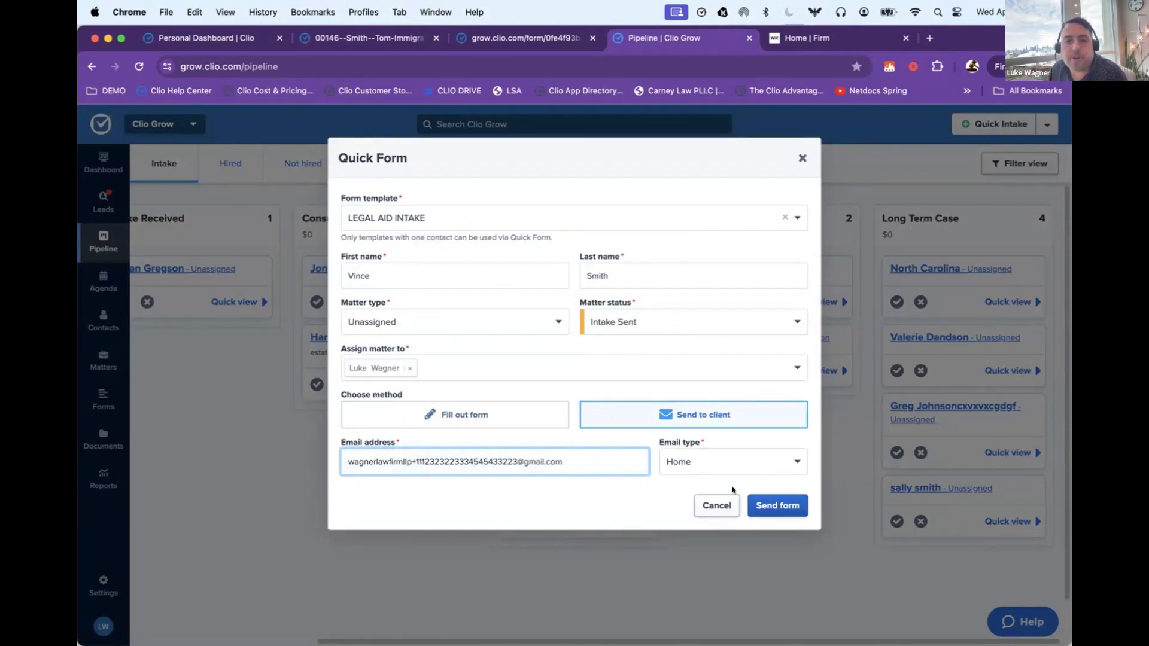
Step: Submit the Quick Form and send the client the Send Form Default Email with the intake form link
click(776, 506)
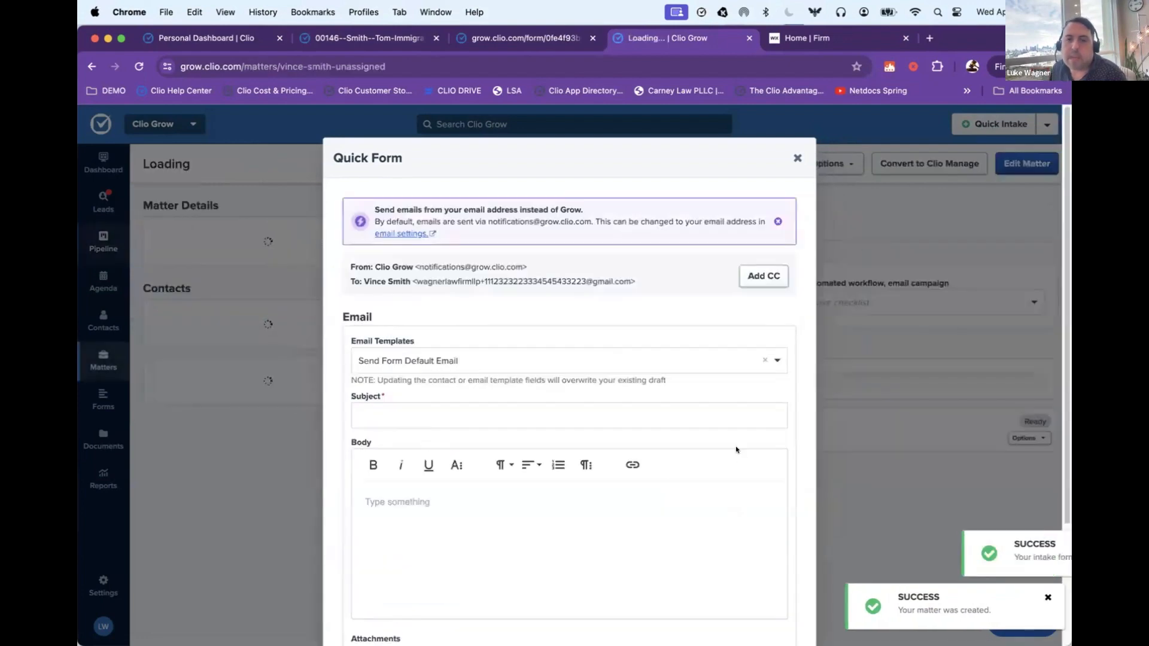
scroll(736, 449, down, 4)
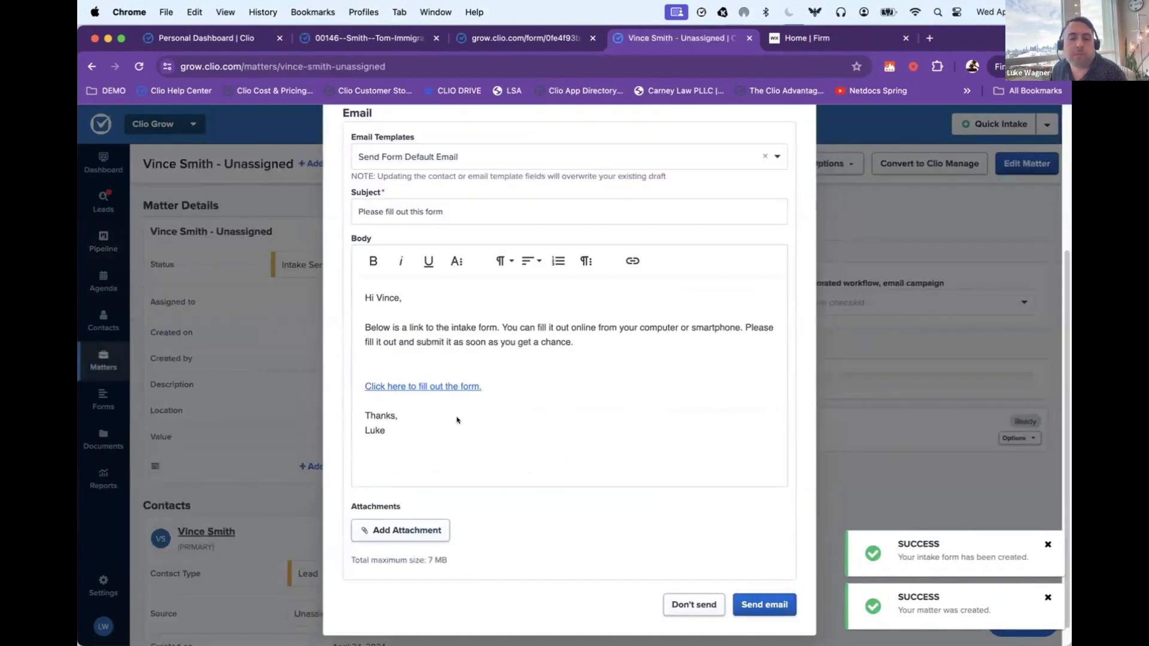
click(774, 595)
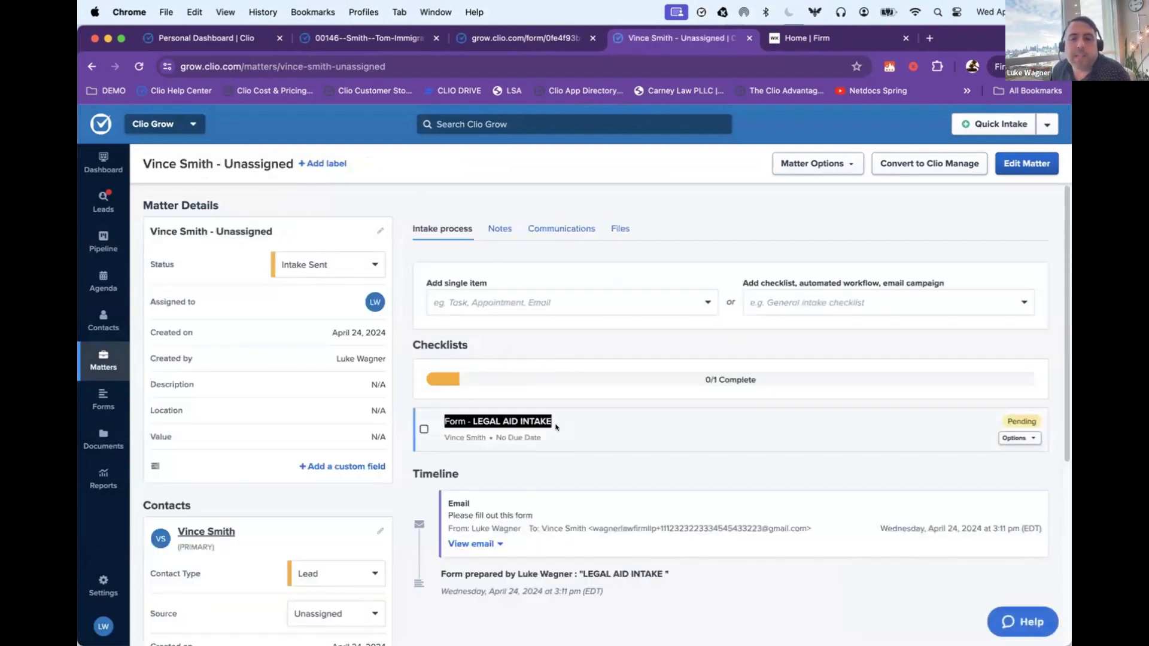
Step: Expand the sent intake form e-mail in the matter's timeline and review its message text
scroll(965, 425, down, 1)
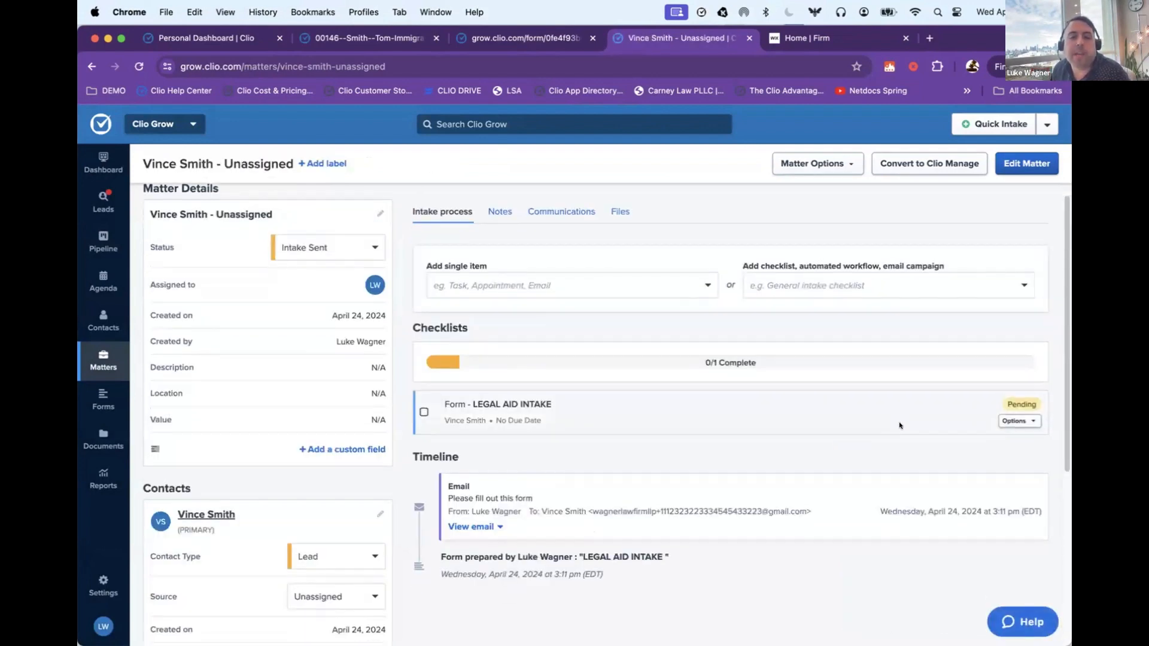
click(478, 526)
scroll(484, 519, down, 1)
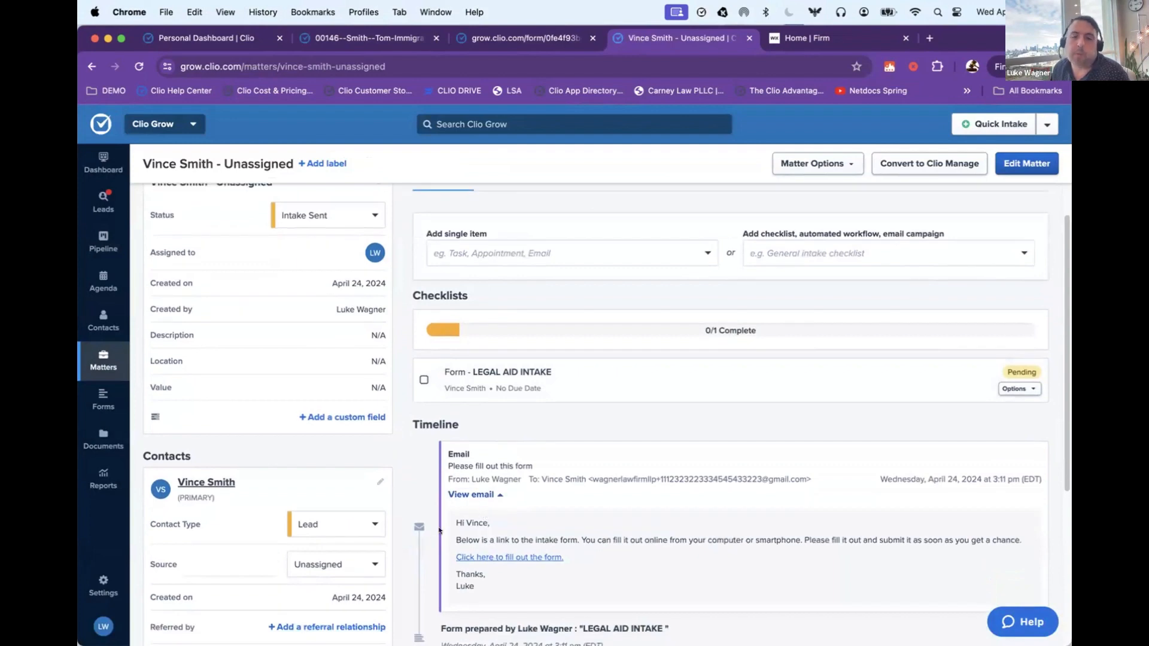
scroll(484, 517, down, 1)
drag(453, 501, 619, 566)
click(619, 564)
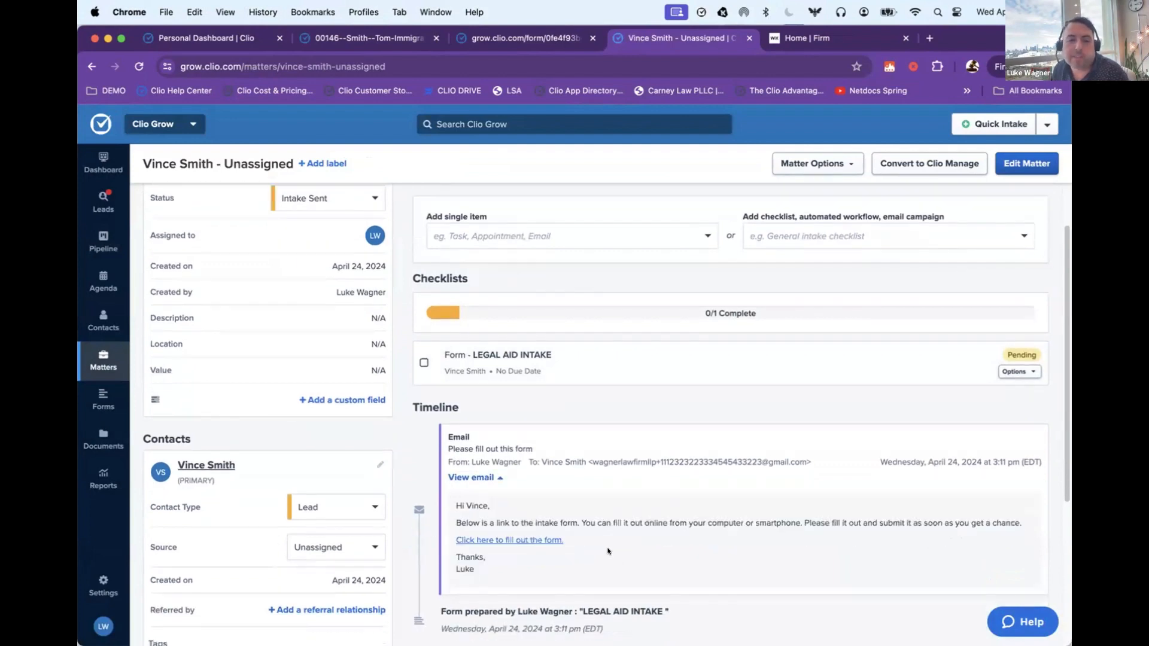
Step: Set the matter's description to "Landlord issues" and save the matter
scroll(606, 543, down, 1)
scroll(605, 543, up, 1)
scroll(609, 541, up, 2)
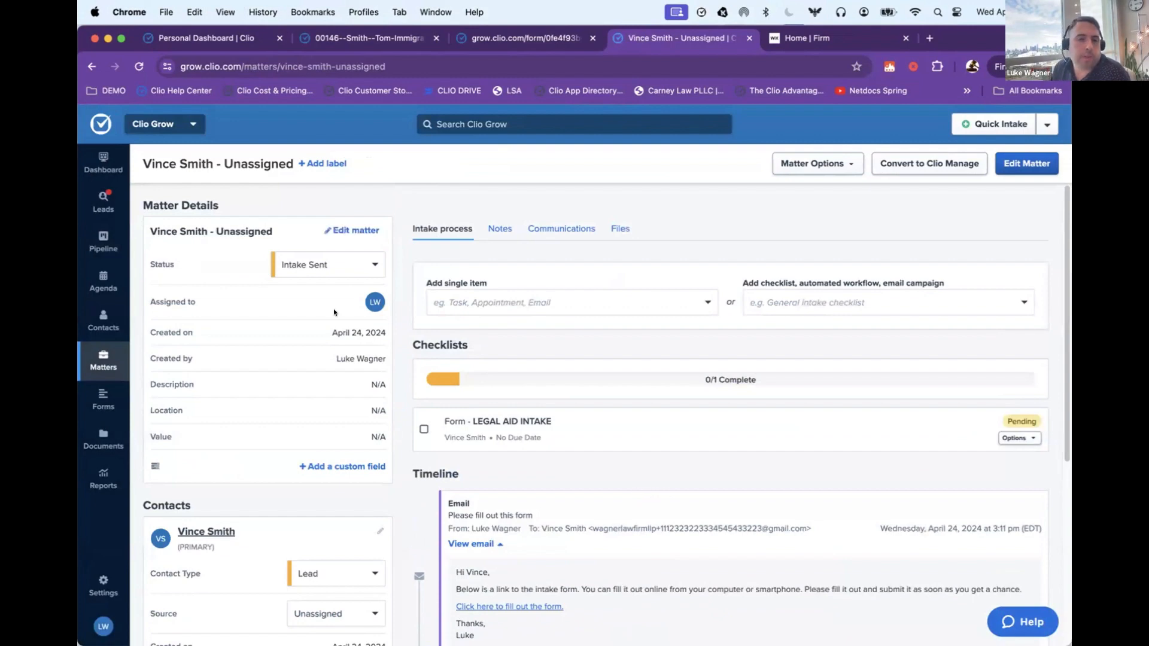
click(342, 229)
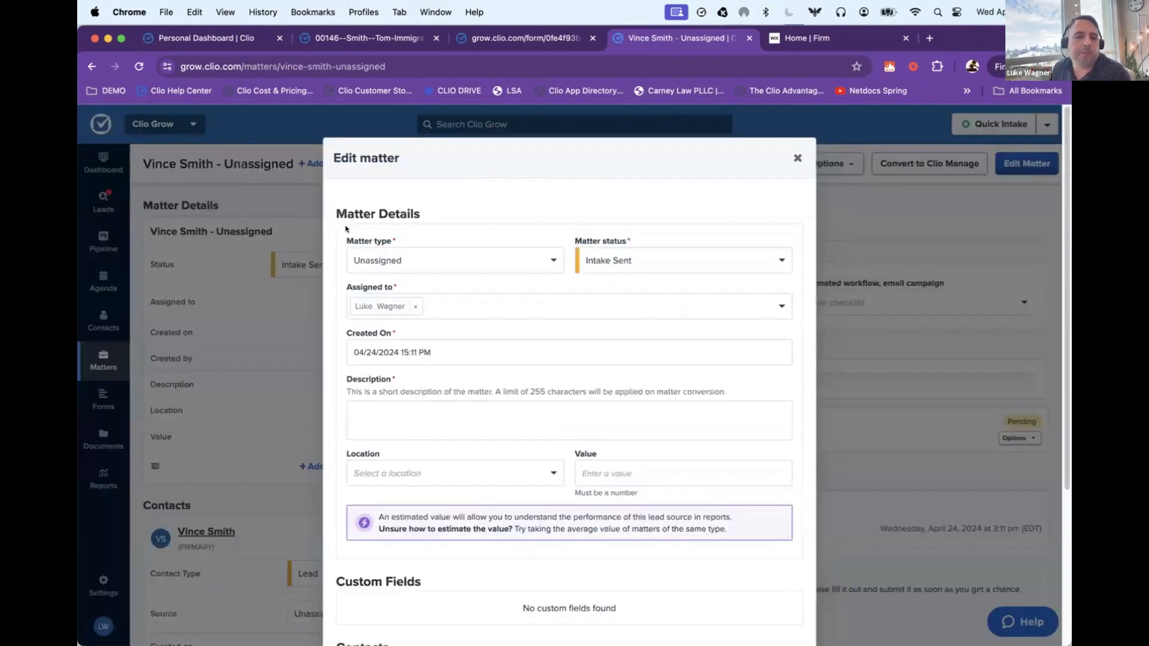
click(396, 418)
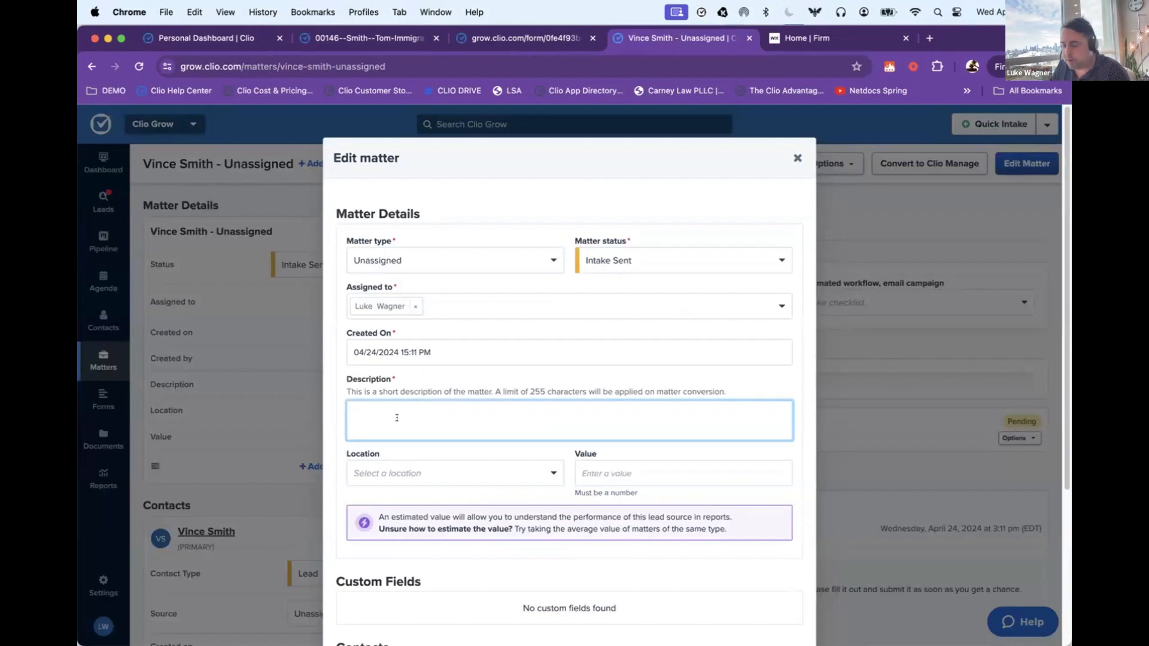
text(Landlord issues)
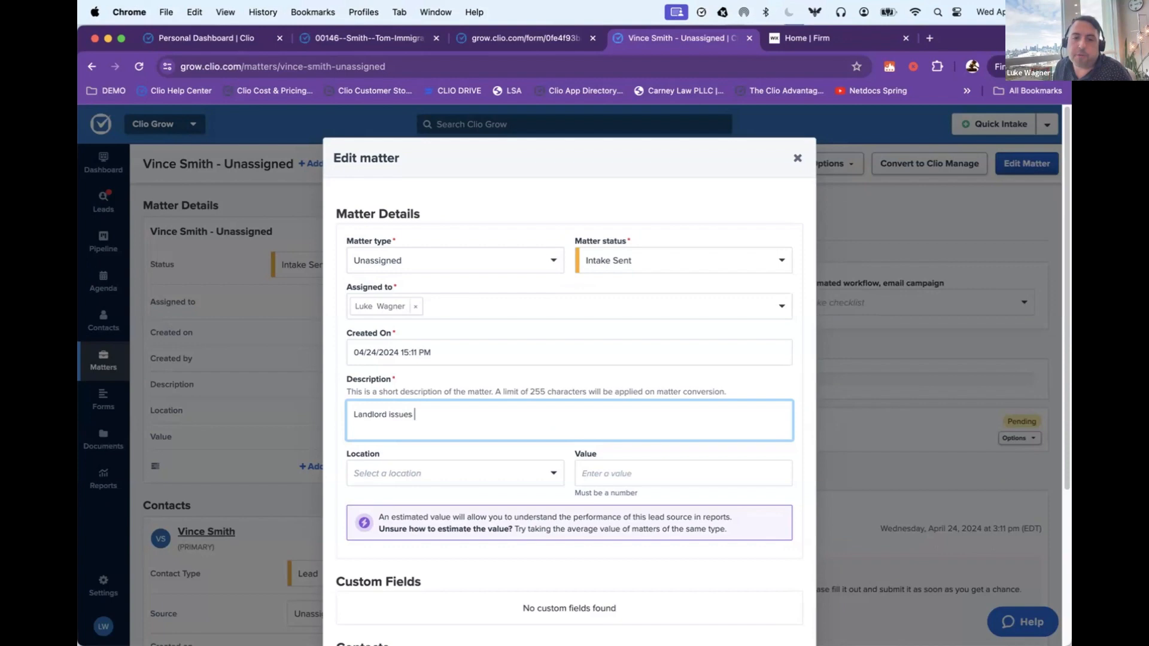
scroll(569, 359, down, 5)
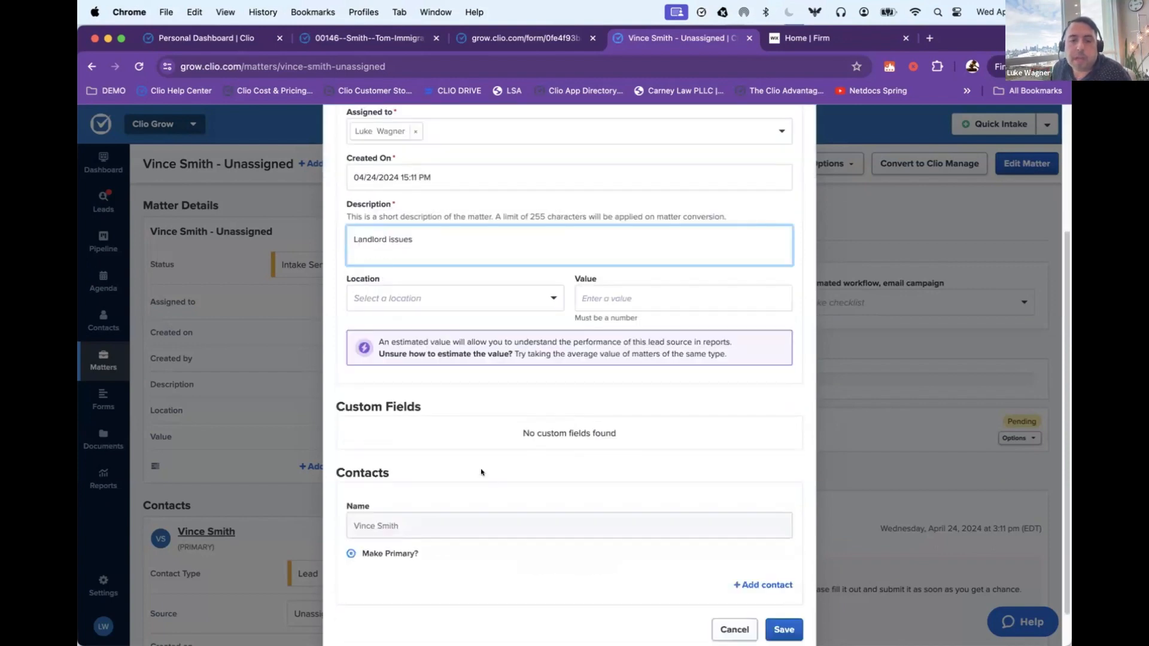
click(779, 605)
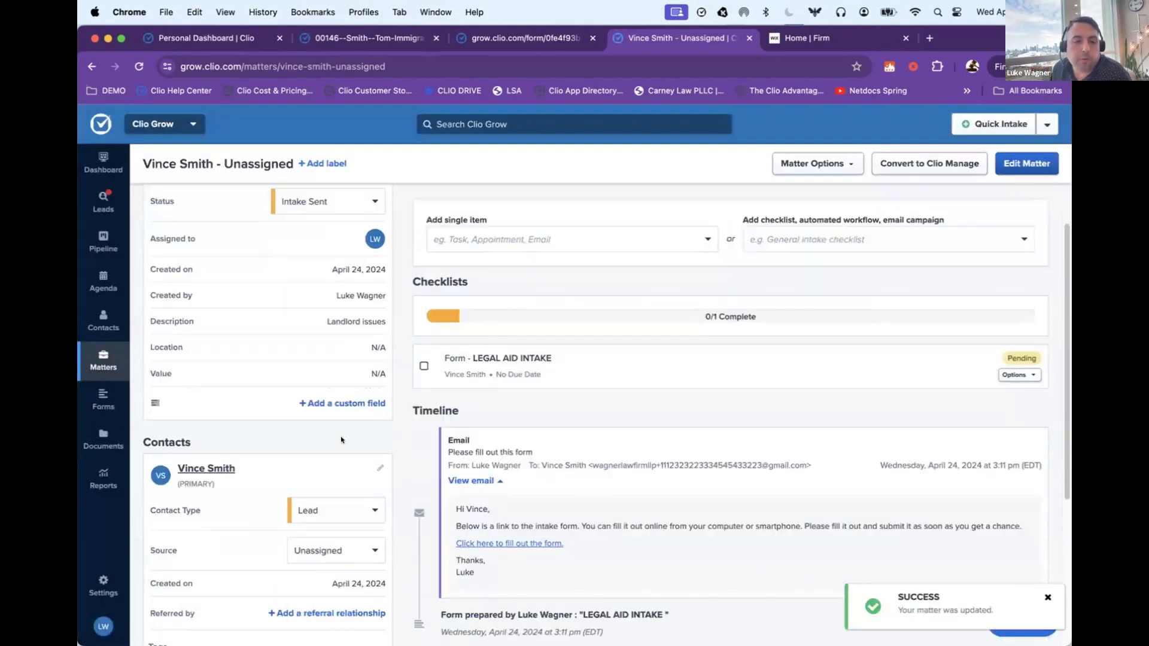
Step: Set the primary contact's source to Referral in the matter's contact details
scroll(378, 467, down, 1)
click(351, 504)
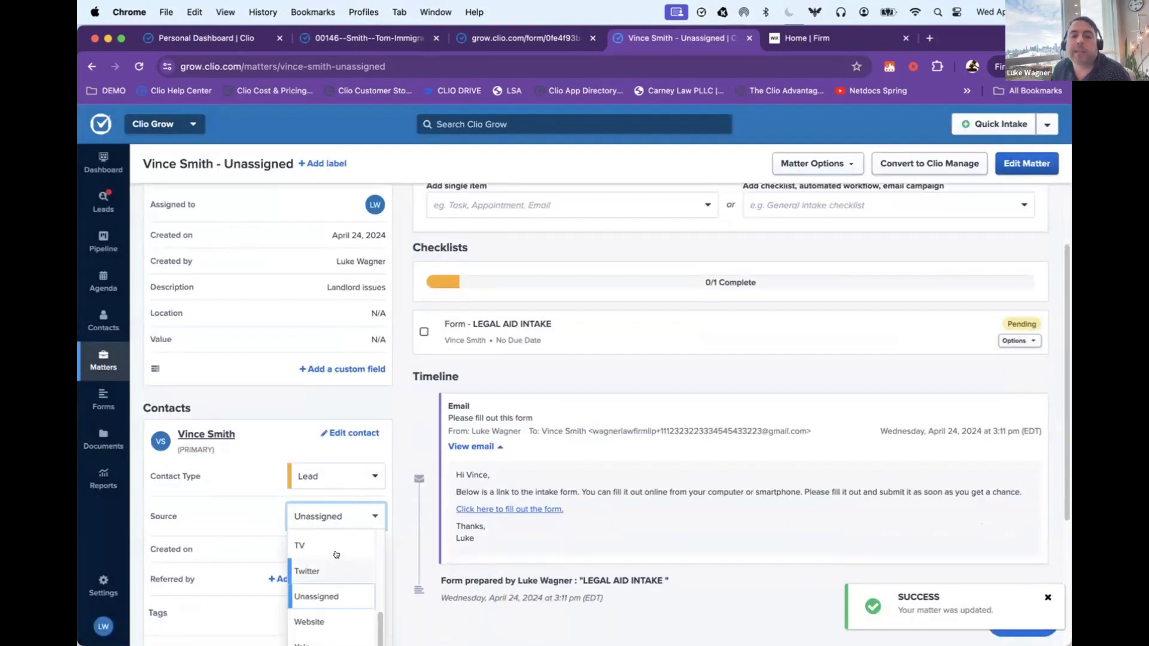
scroll(337, 559, up, 2)
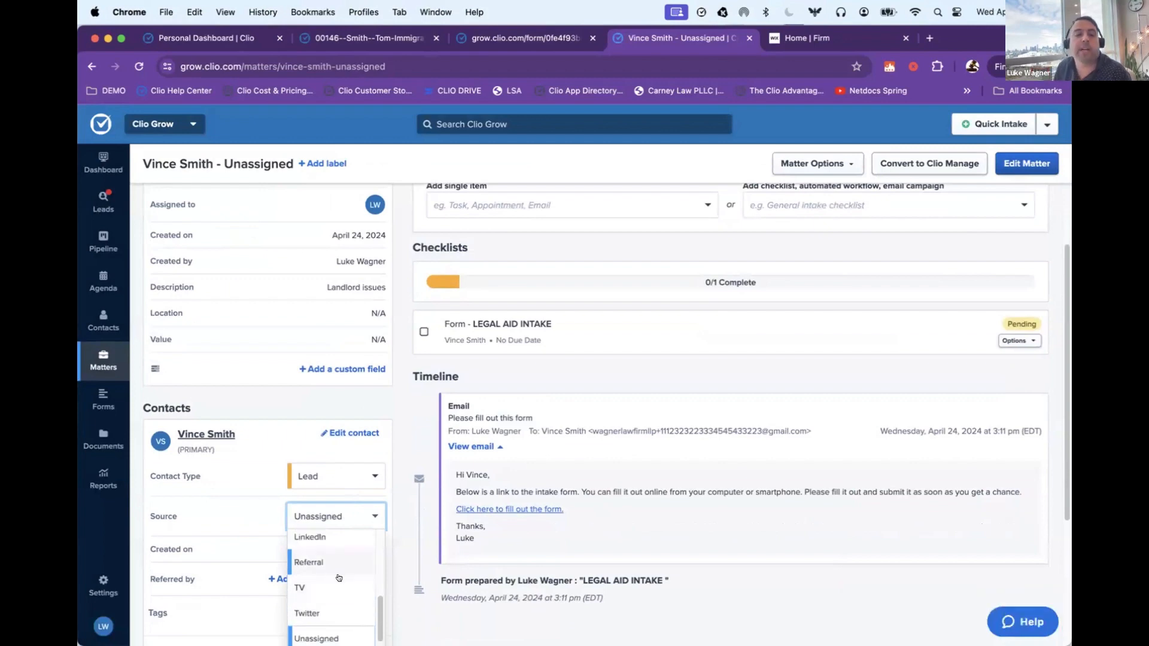
scroll(339, 578, up, 5)
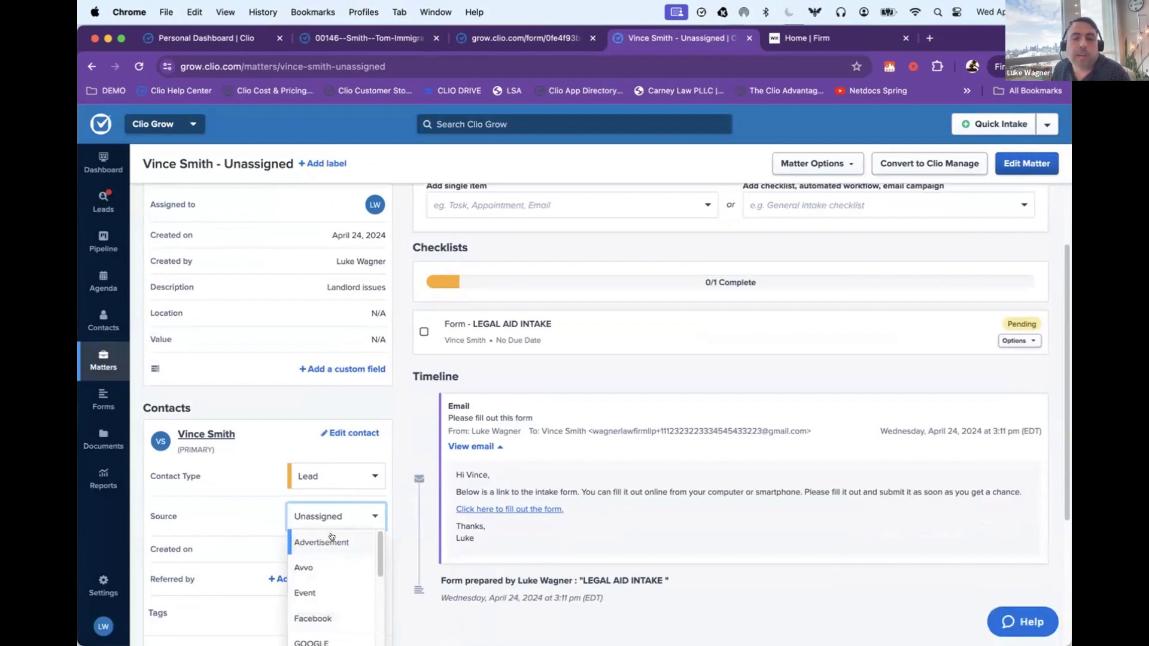
scroll(346, 570, down, 1)
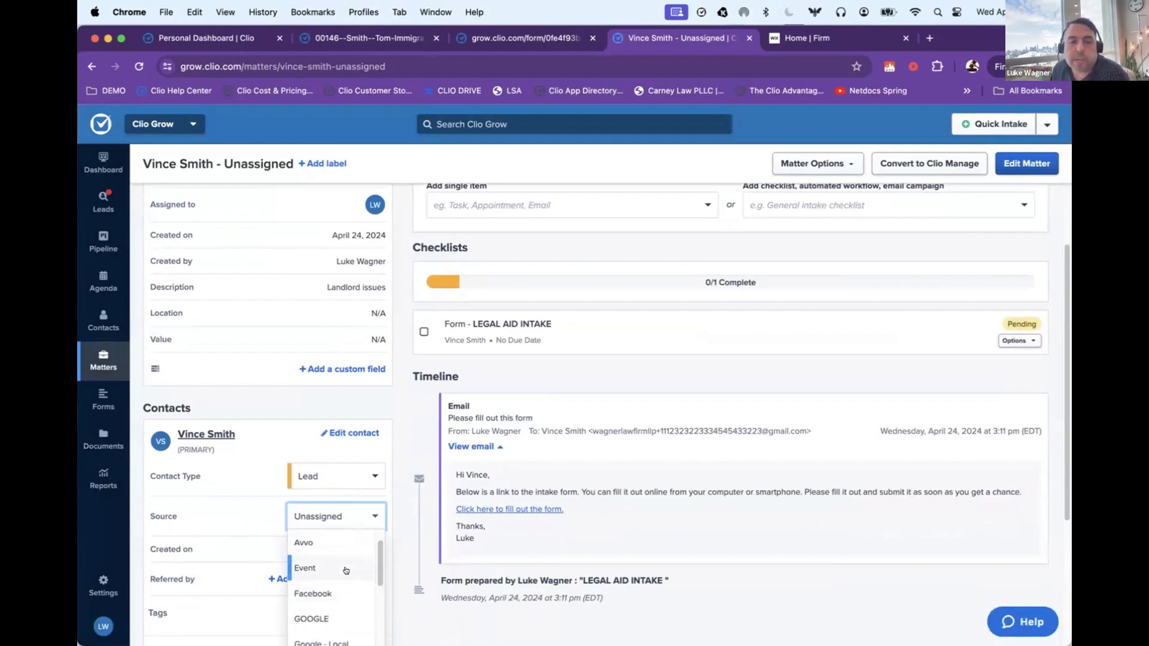
scroll(341, 571, down, 5)
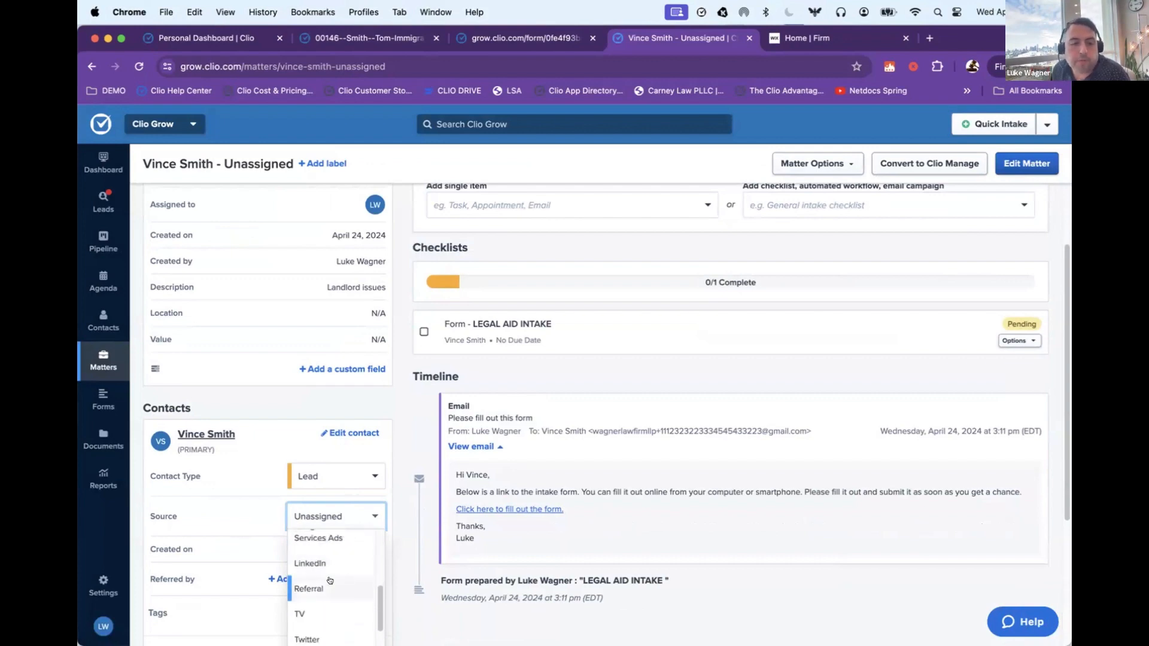
click(329, 580)
Step: Add a referral relationship to the primary contact, choosing the existing contact who referred them, and save it
scroll(317, 557, down, 1)
click(315, 540)
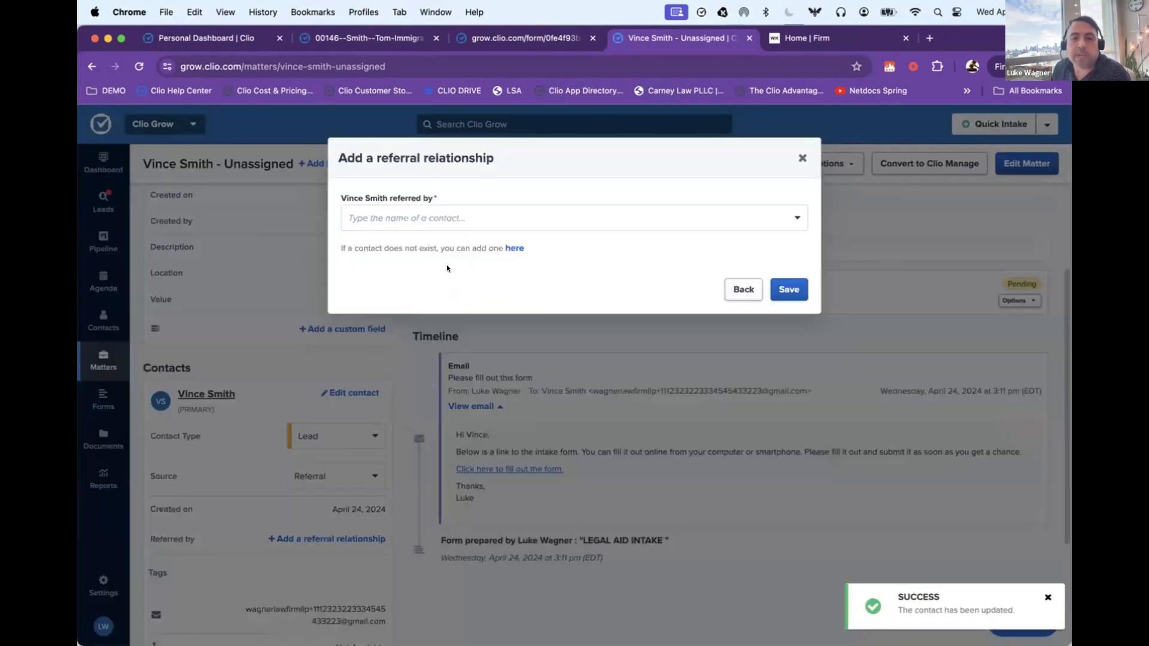
click(419, 218)
text(bart si)
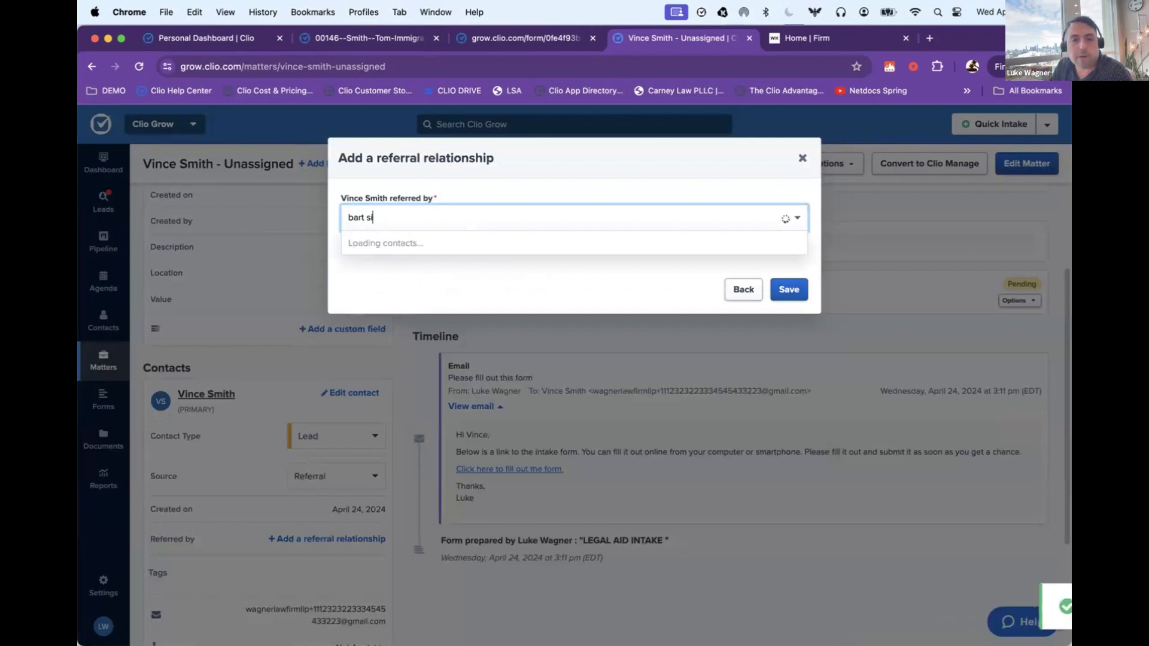
text(m)
click(412, 246)
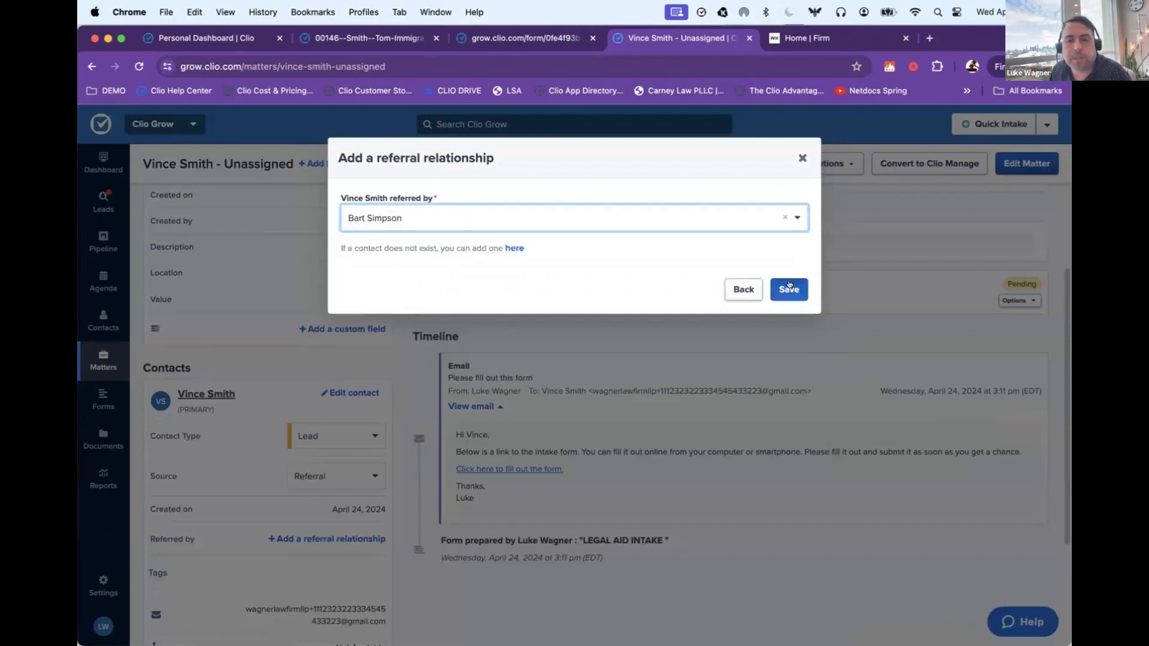
click(788, 289)
Step: Create a matter note with the subject "meeting" and the lines "3 kids" and "lived at 6 months", and save it
scroll(350, 412, up, 4)
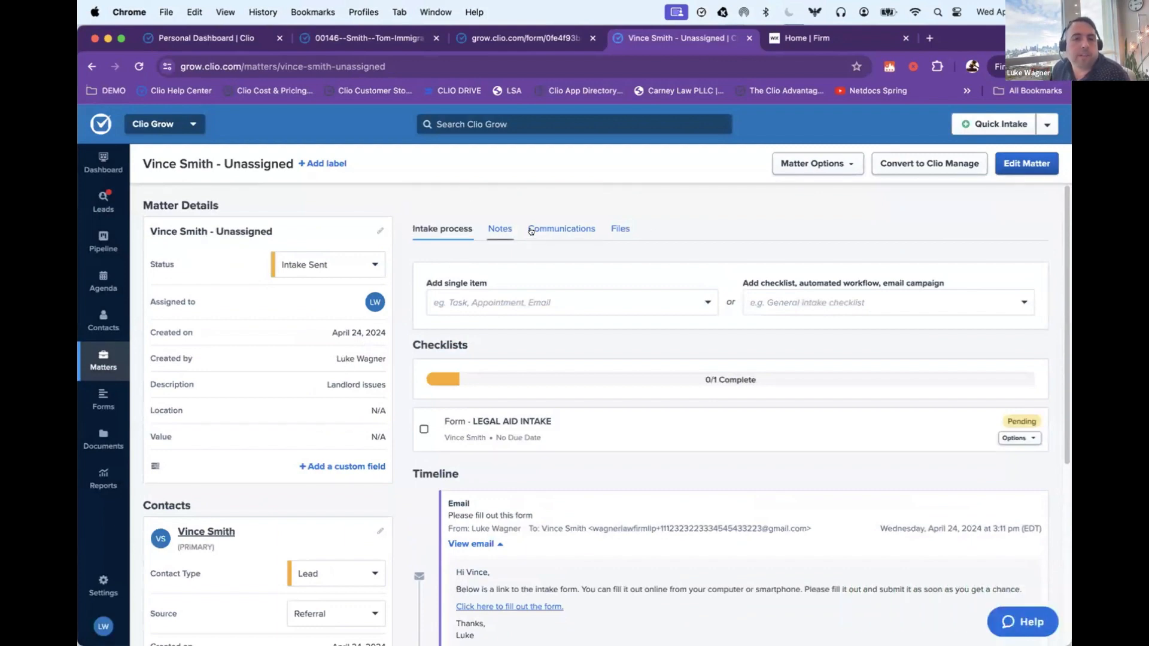
click(486, 229)
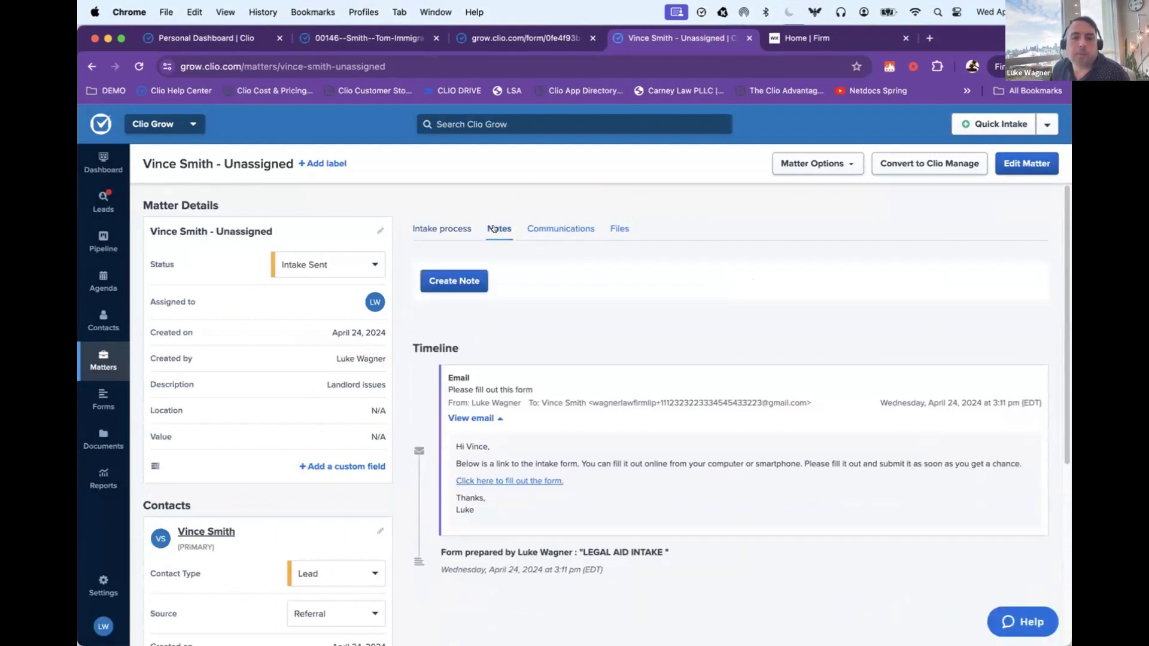
click(454, 280)
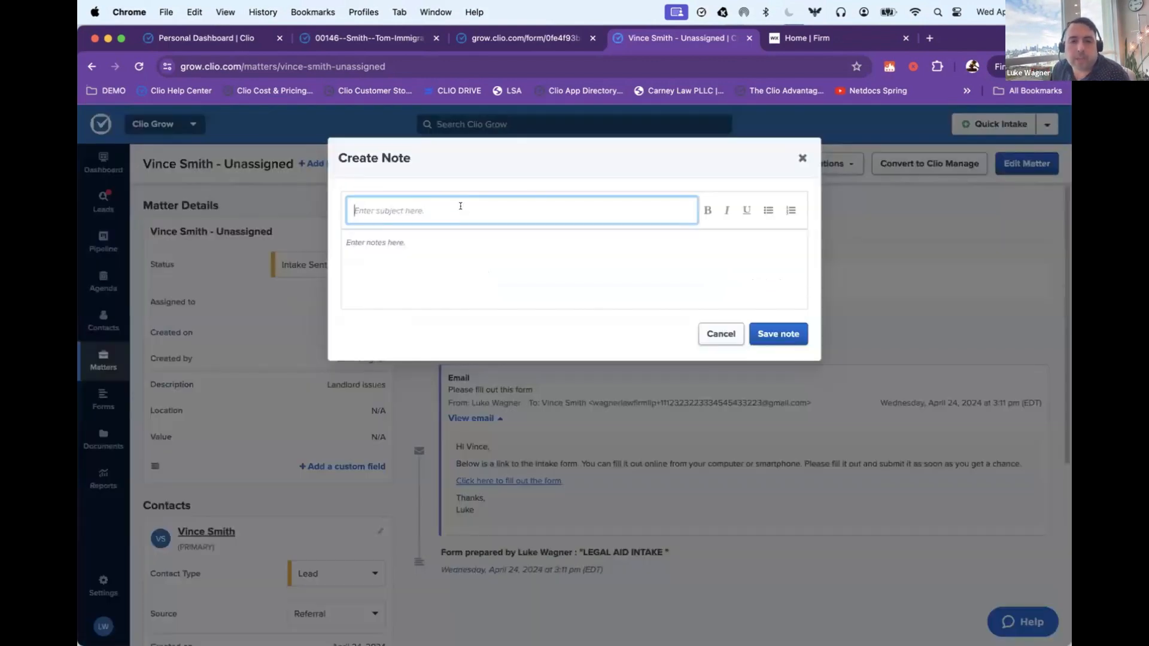
text(P)
key(BackSpace)
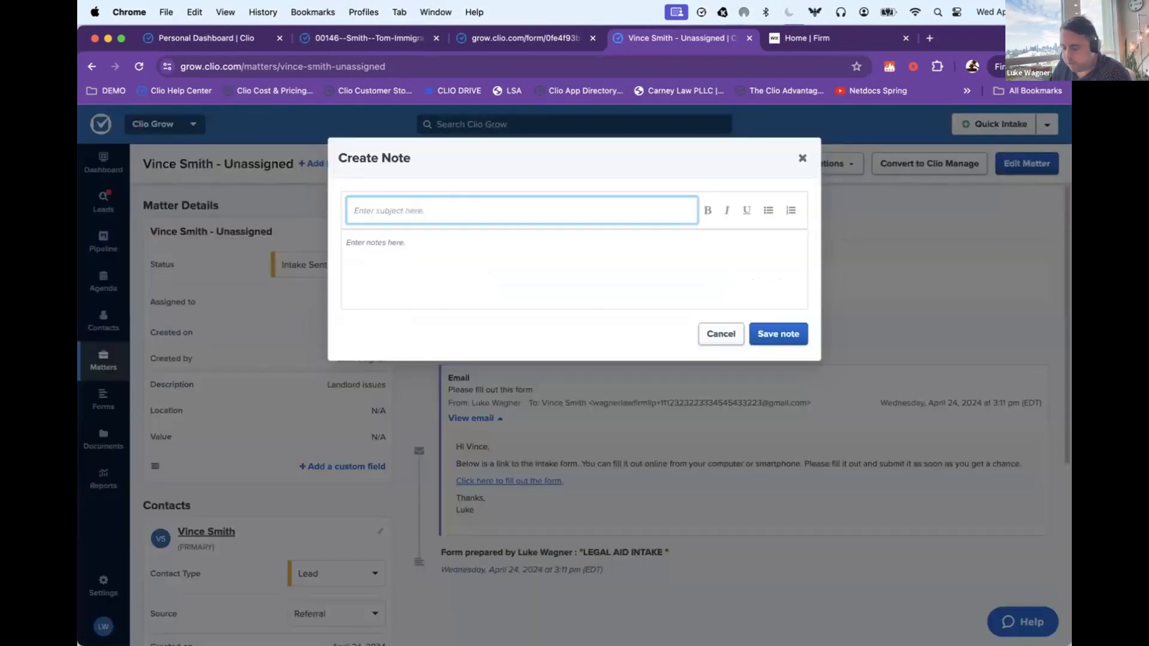
text(meeting)
key(Tab)
text(3 kids )
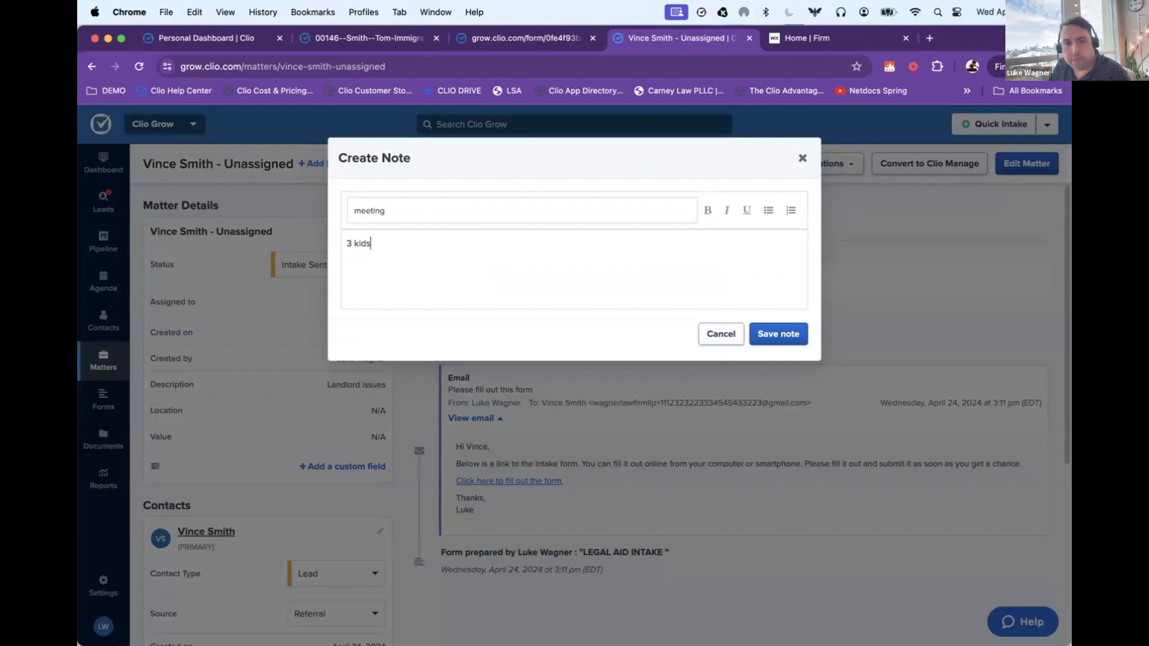
text(liv)
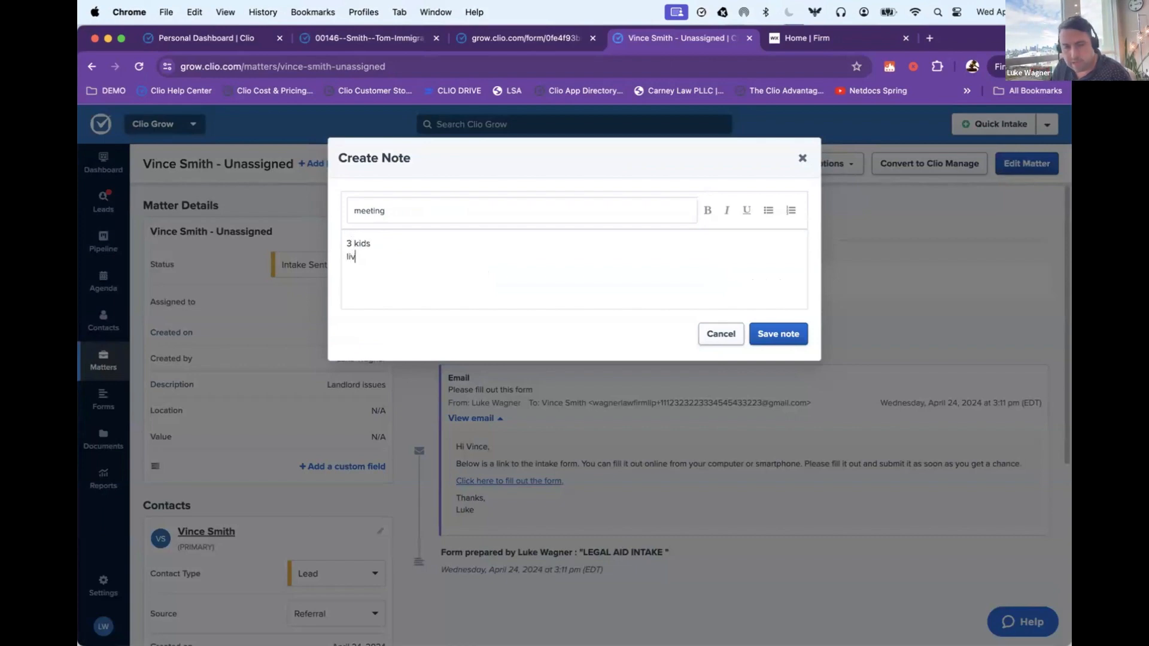
text(ed at 6 months)
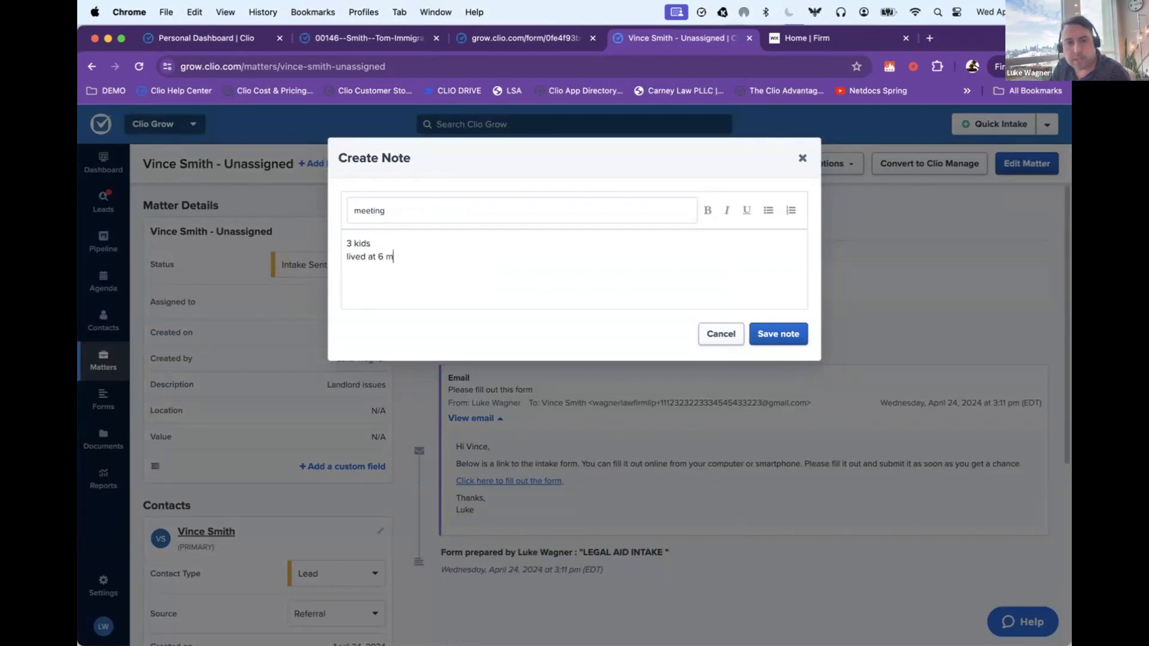
key(Return)
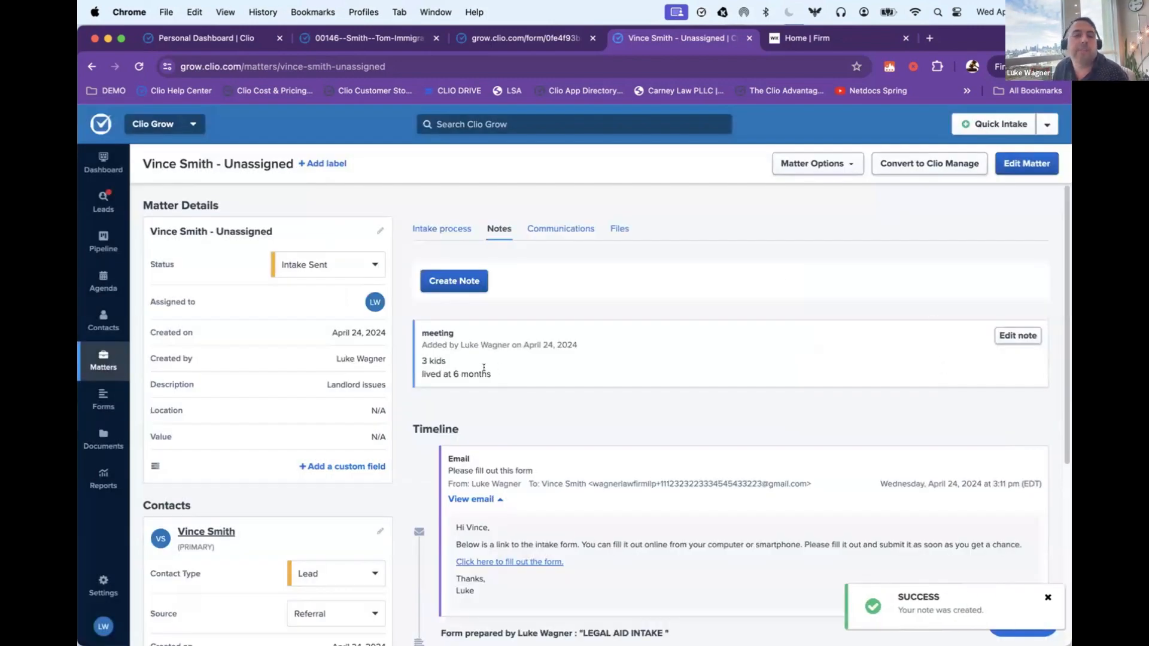
Step: Return to the matter's intake process and look at the single items that can be added
click(442, 228)
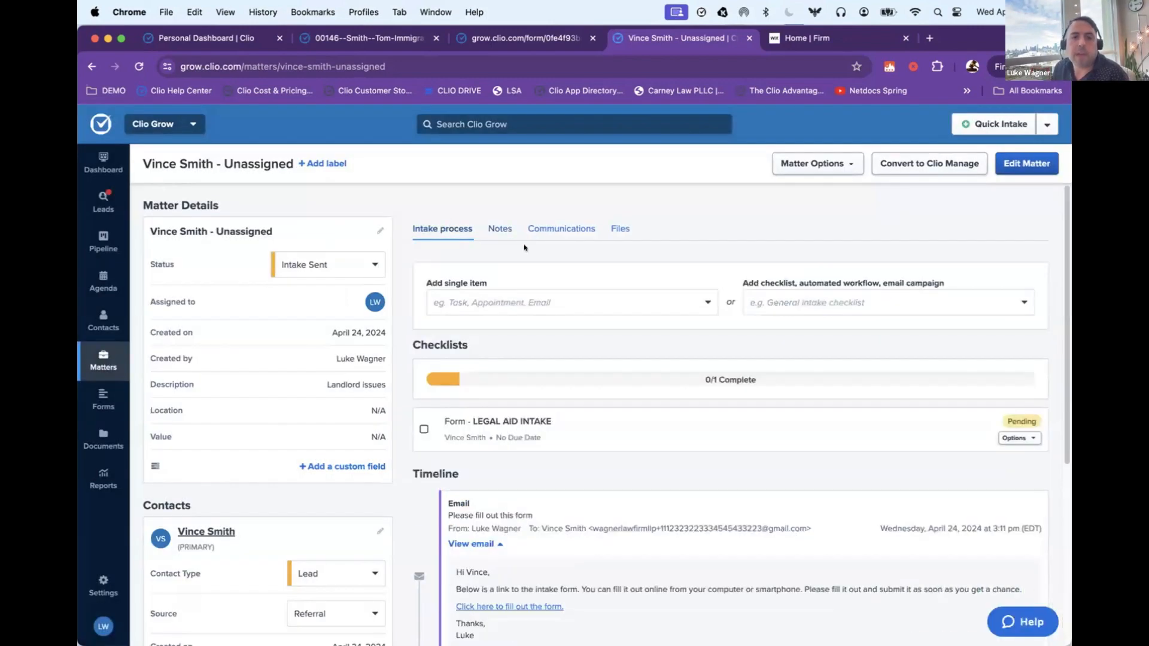
click(539, 302)
click(556, 256)
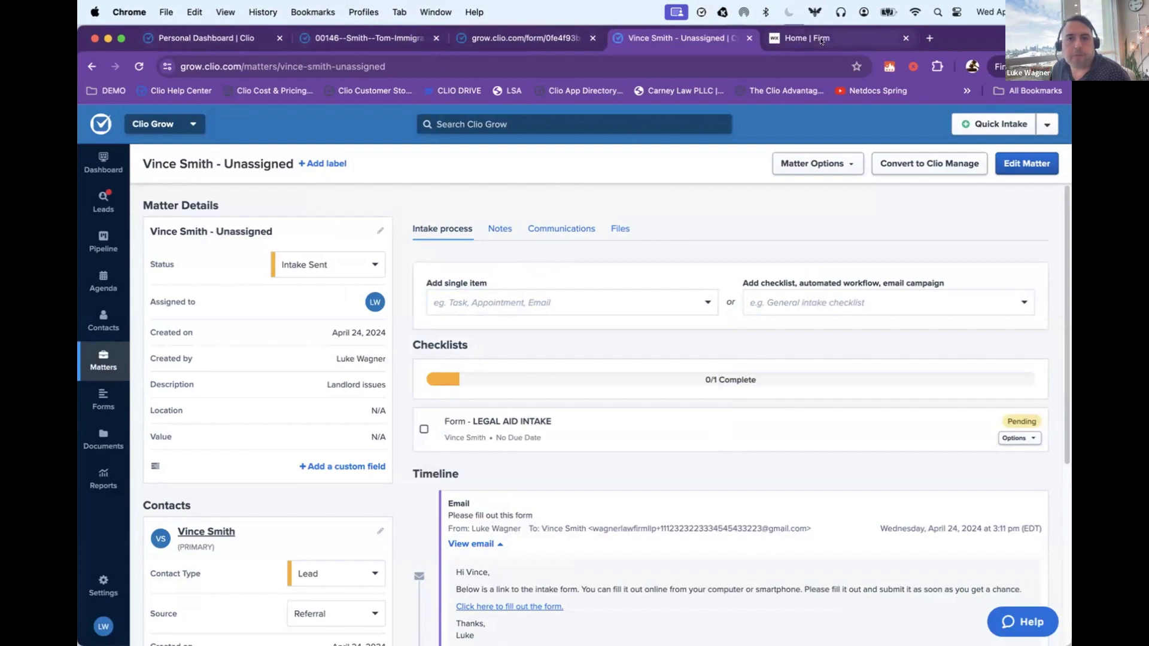
Step: Switch to the Gmail inbox, open Clio Grow's "Please fill out this form" e-mail and follow its link to the intake form
click(800, 40)
click(107, 91)
click(117, 154)
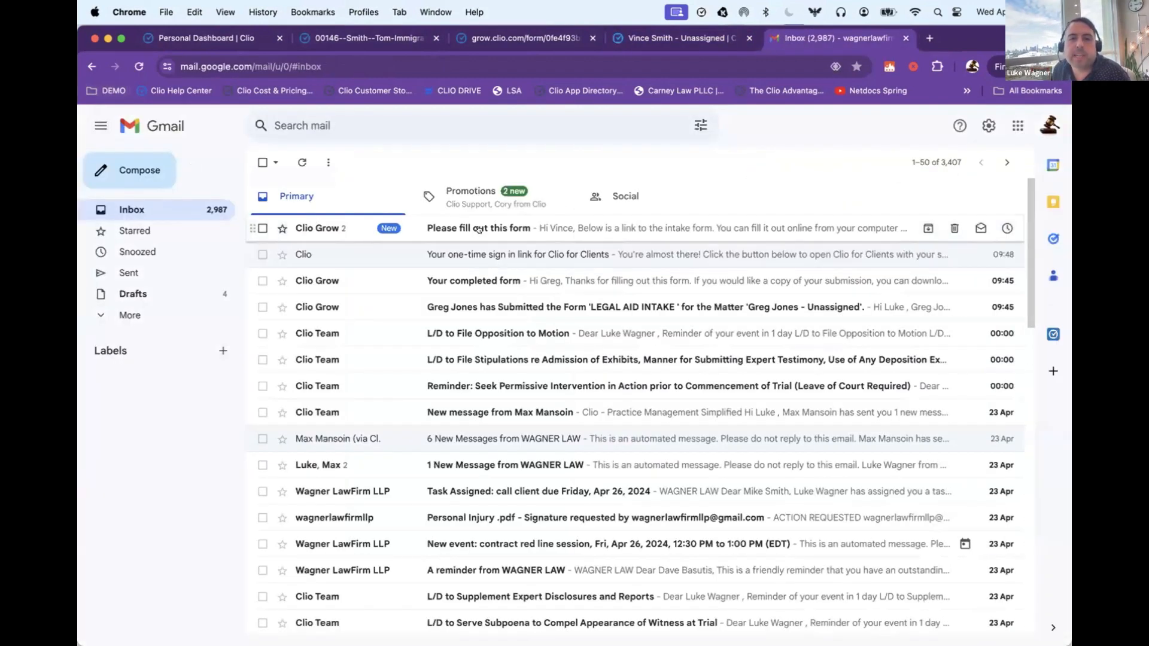
click(479, 229)
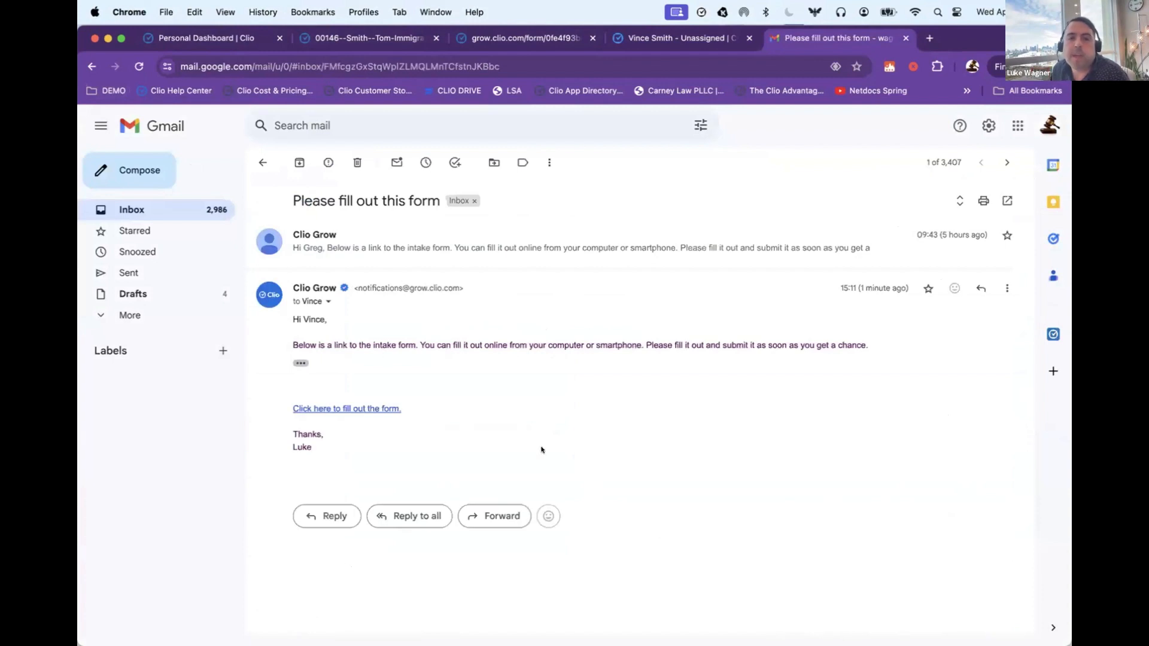
drag(541, 449, 504, 329)
click(505, 329)
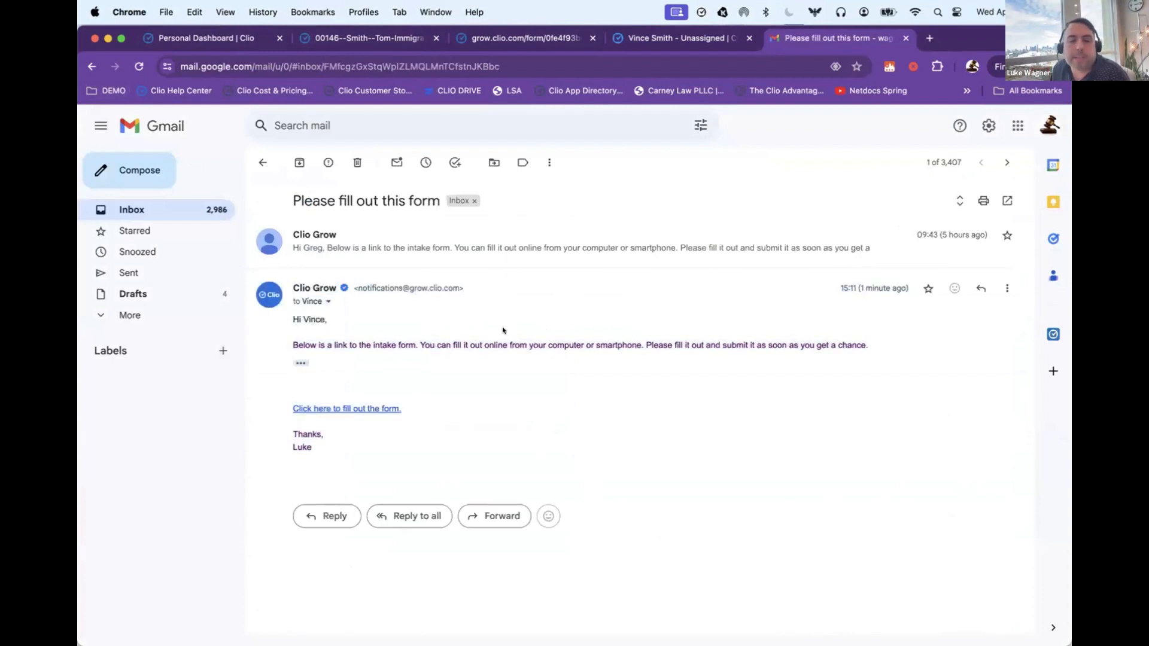
click(379, 409)
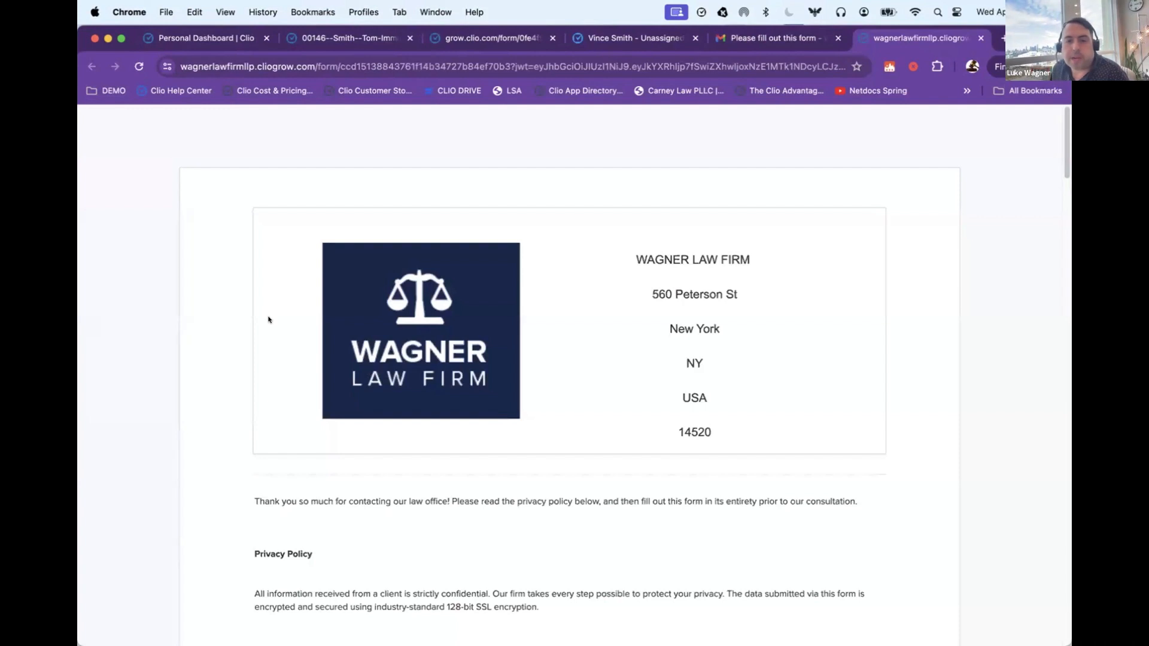
Step: Review the intake form's firm logo and address header, introduction and privacy policy text
scroll(268, 319, down, 1)
scroll(268, 319, down, 2)
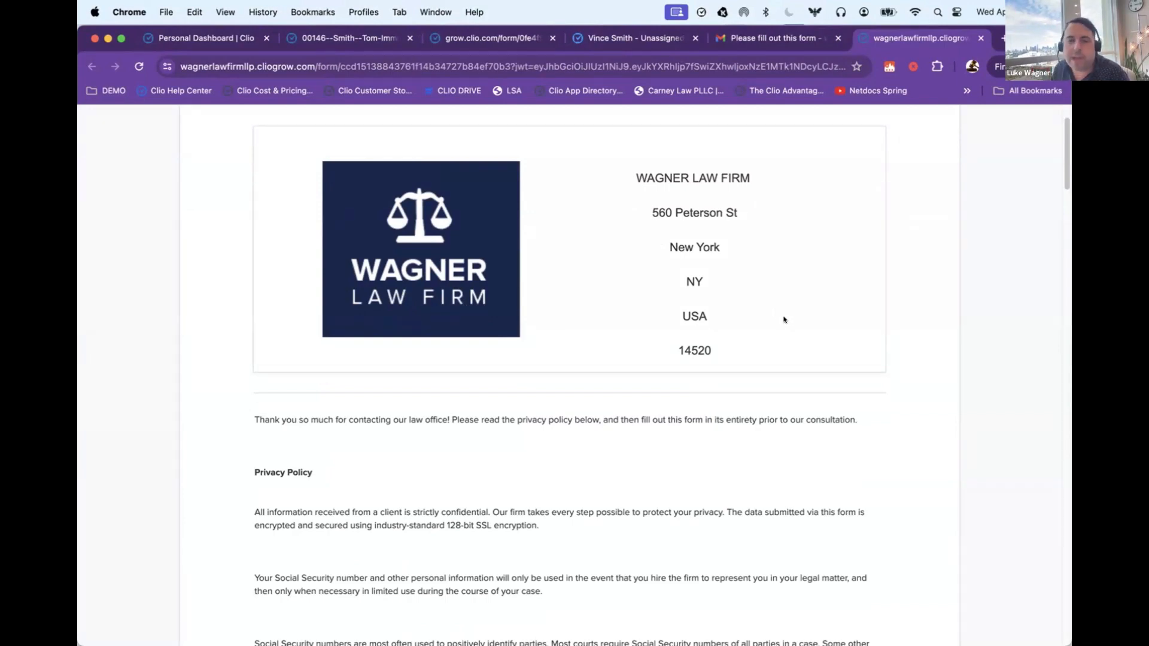
drag(810, 338, 395, 210)
scroll(396, 210, down, 5)
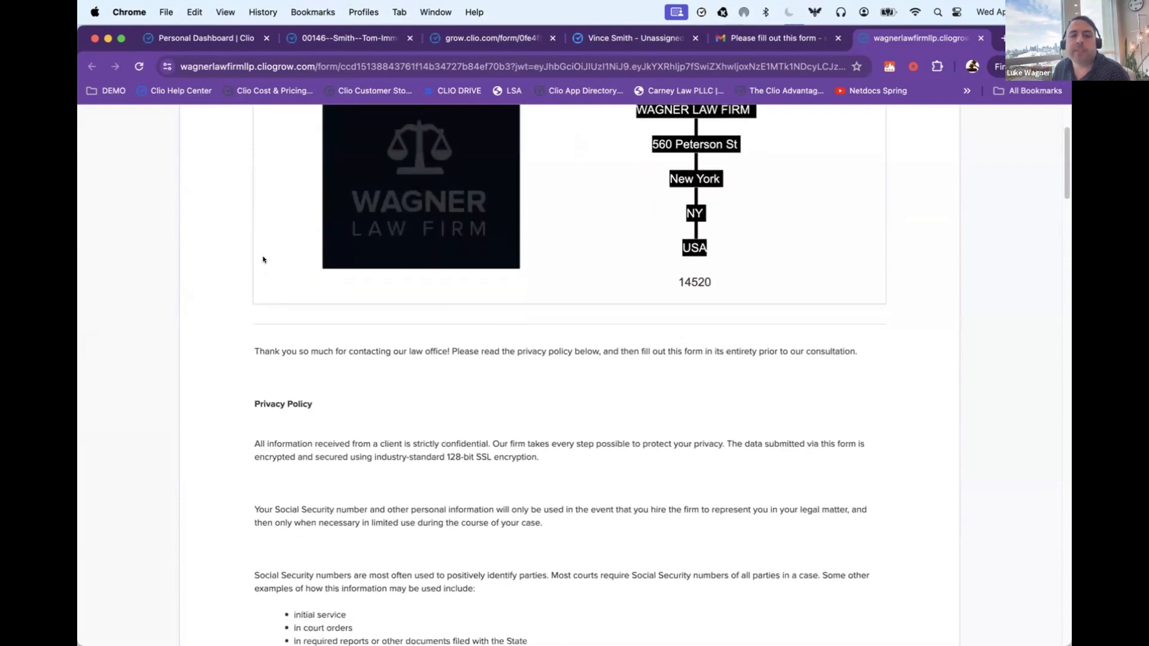
click(293, 279)
drag(270, 248, 476, 514)
scroll(545, 365, down, 2)
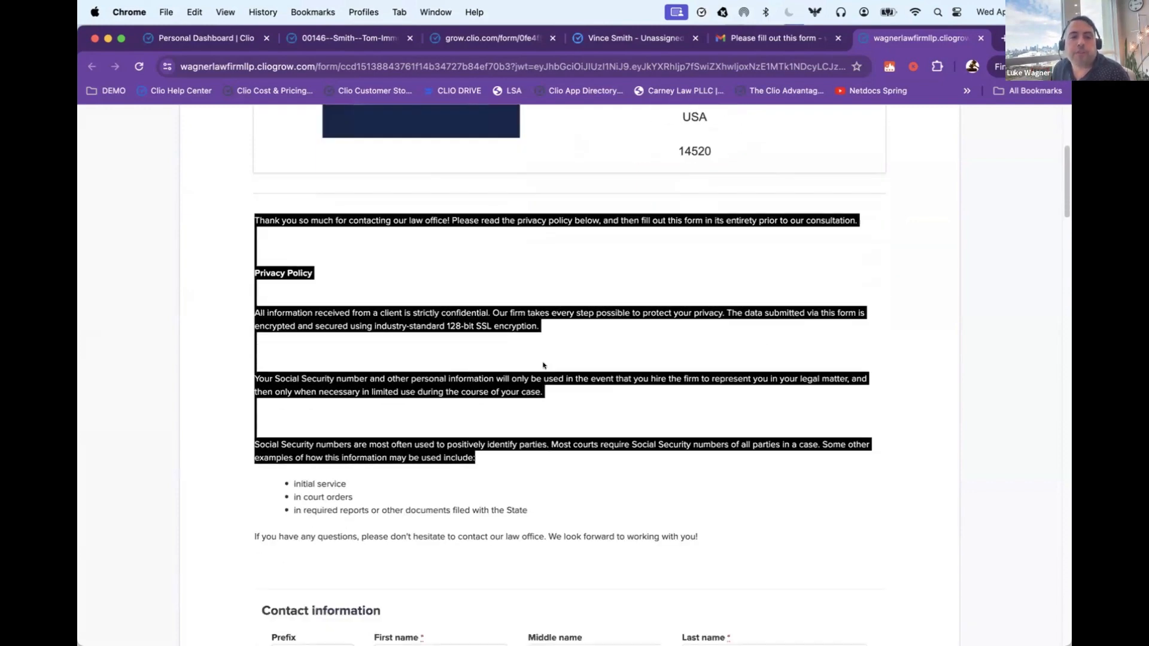
click(492, 312)
scroll(494, 310, down, 12)
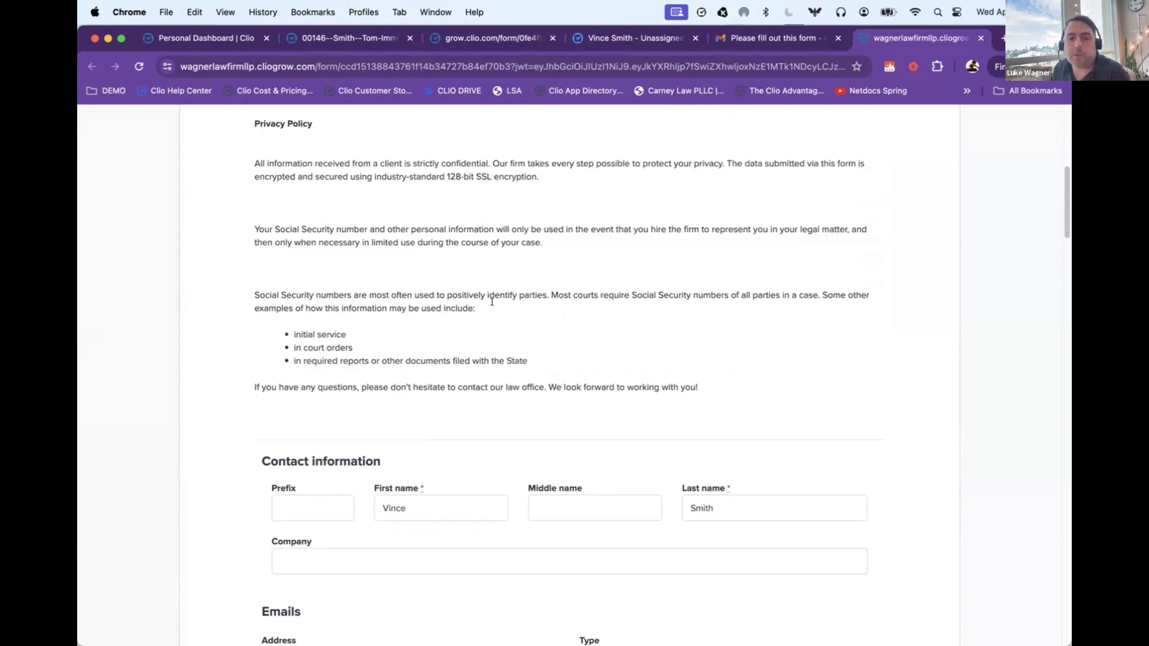
Step: Change the client's first name in the form's contact information to its full form
scroll(492, 302, down, 2)
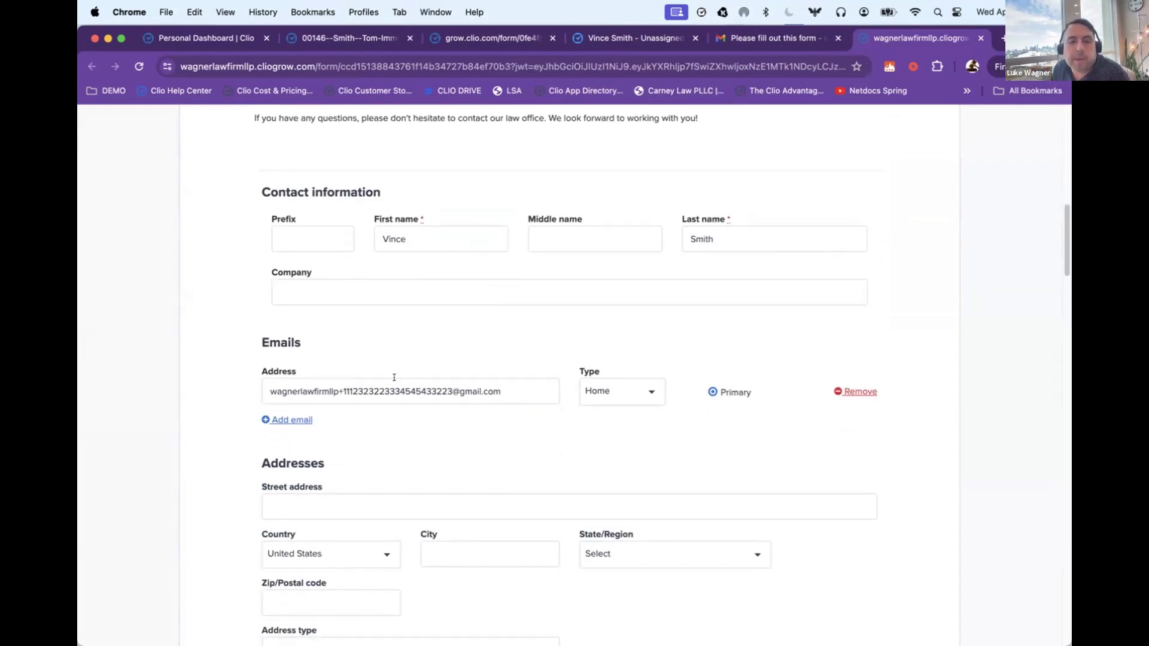
click(429, 230)
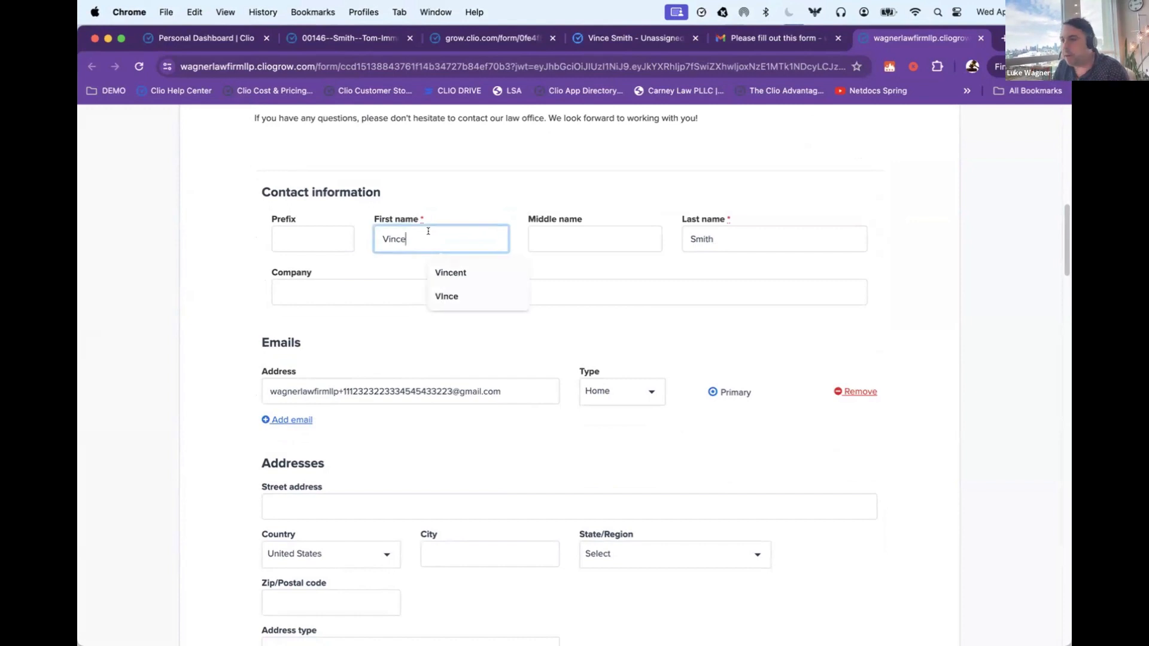
text(nt)
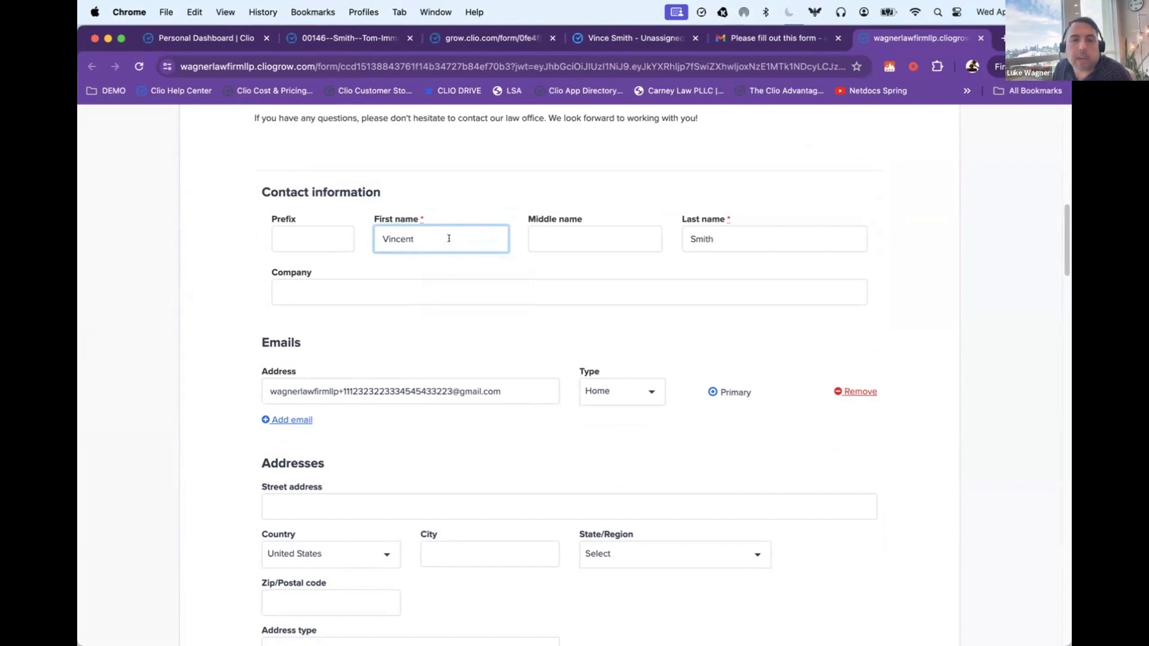
Step: Fill in the client's street address, city and postal code in the form's Addresses section
scroll(277, 509, down, 2)
click(331, 457)
click(359, 482)
click(462, 508)
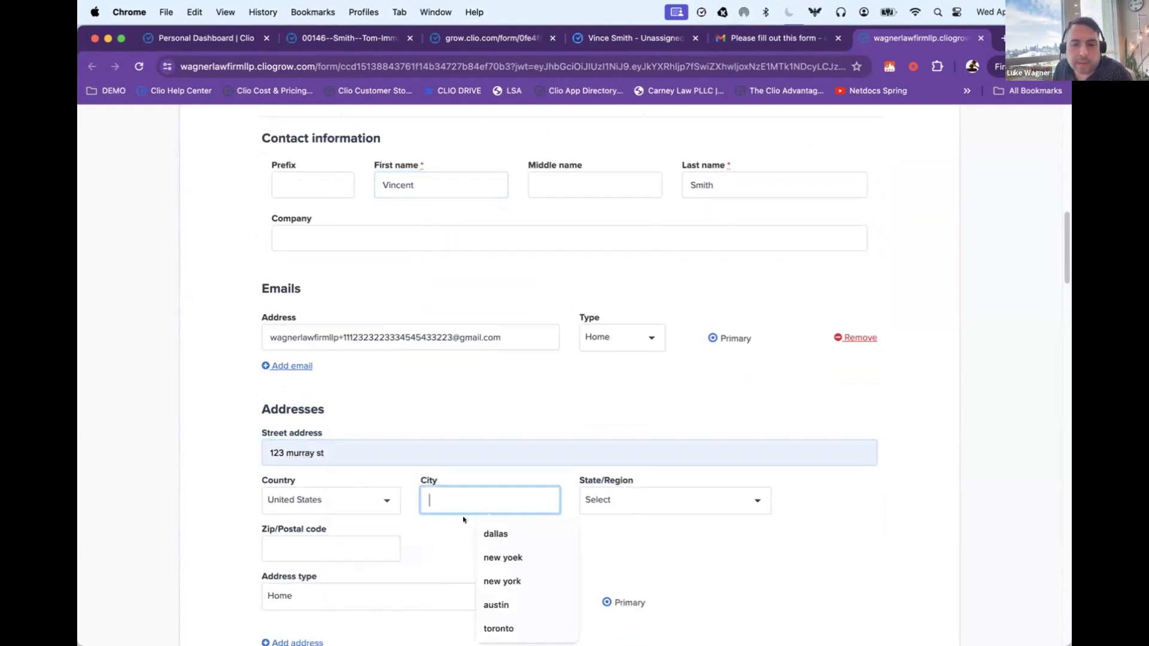
click(496, 605)
click(329, 548)
click(327, 395)
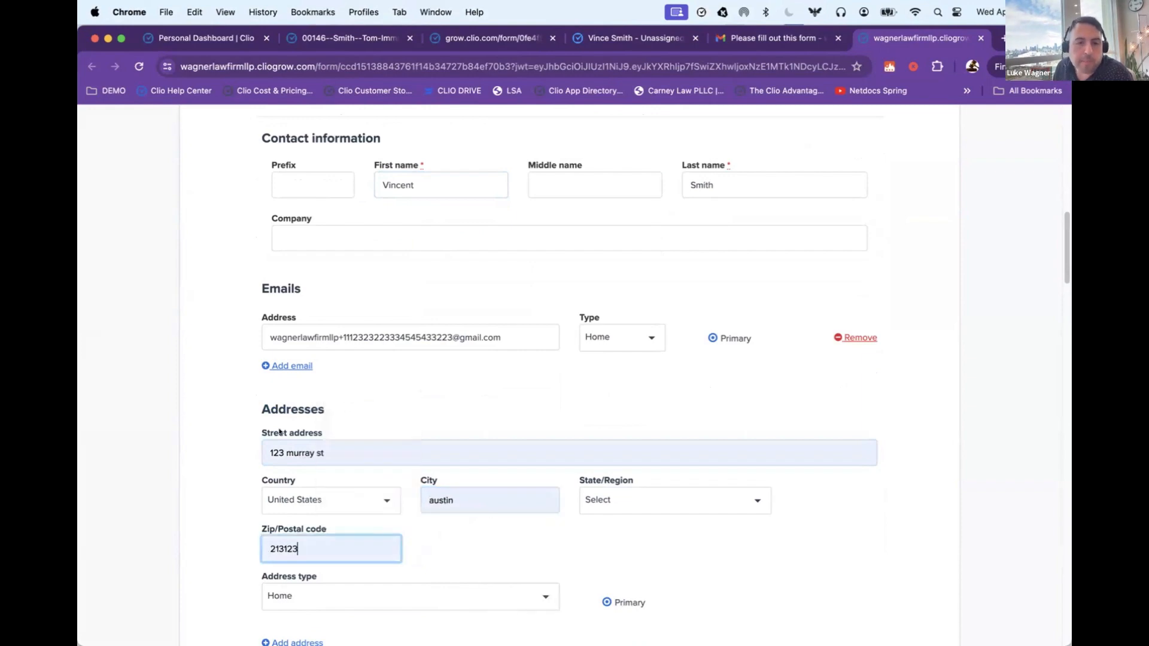
Step: Enter 4 household members over 18 and 2 under 18 in the Household section
scroll(279, 432, down, 10)
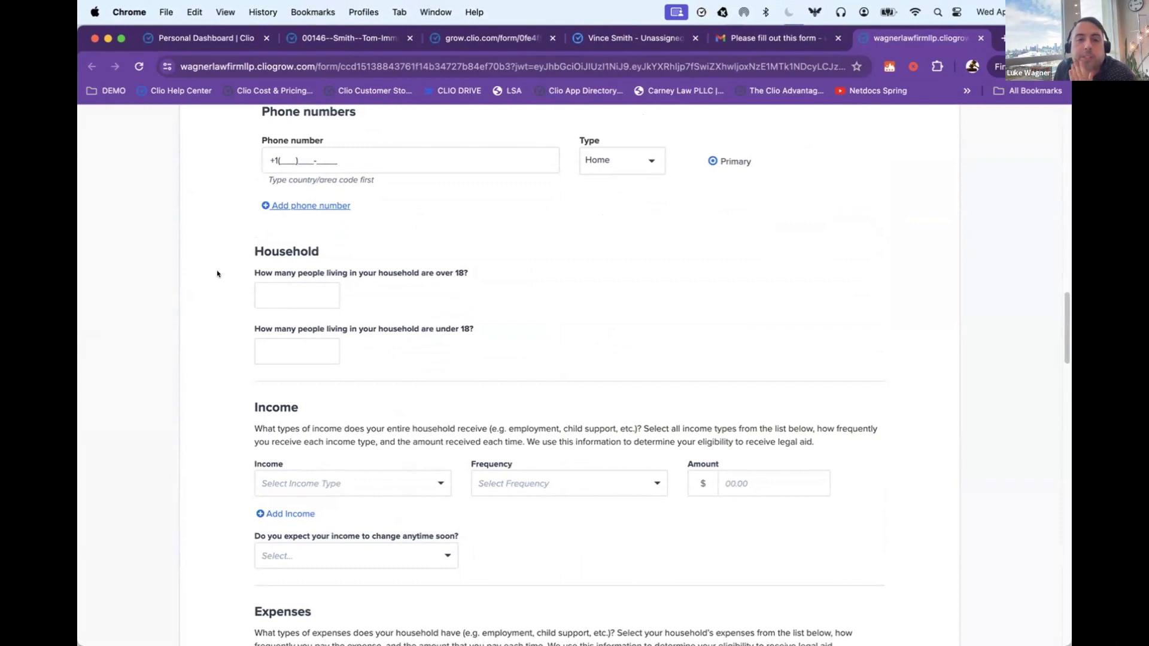
scroll(211, 272, down, 1)
click(283, 270)
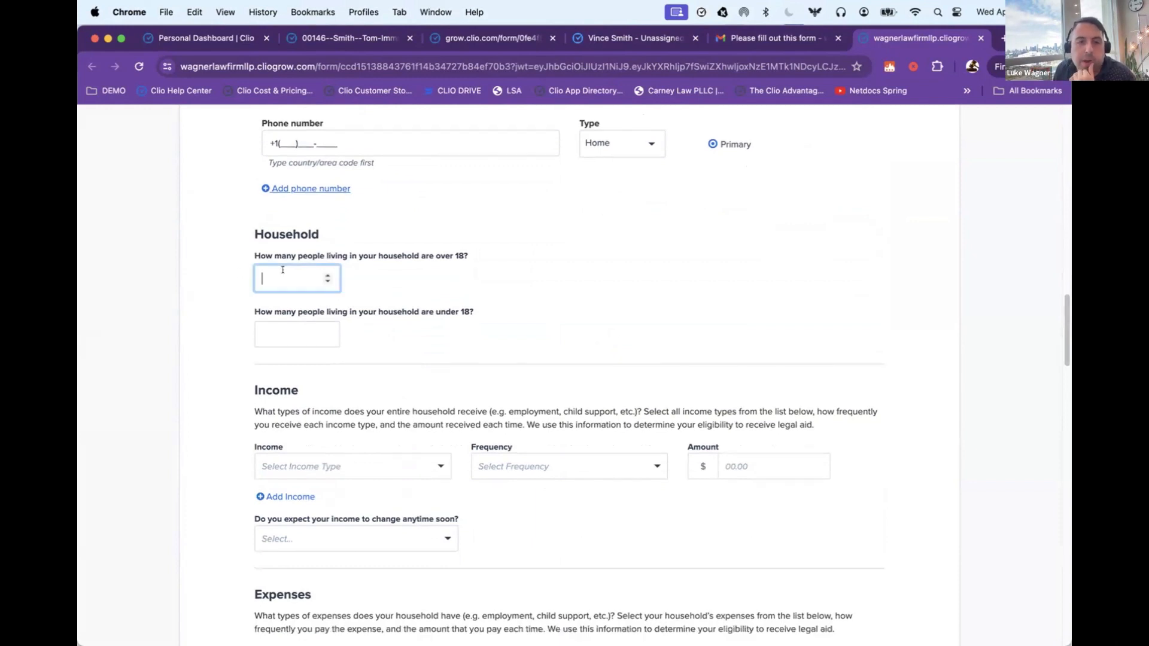
click(327, 334)
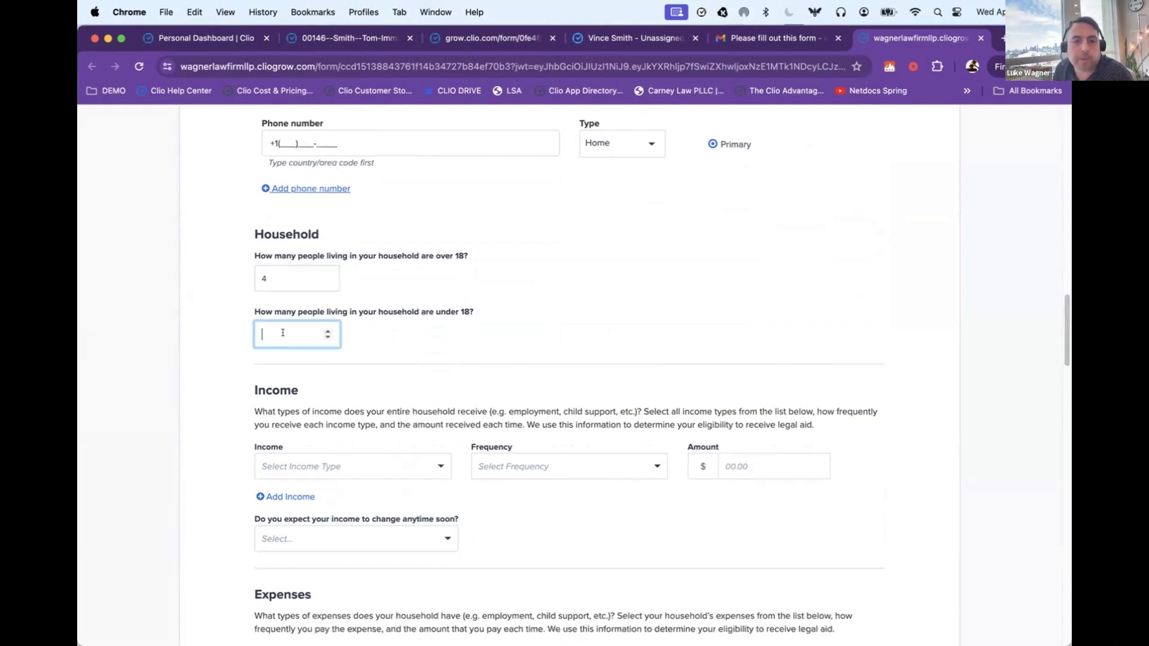
text(2)
click(187, 325)
Step: Enter a weekly alimony income of $250 and answer No to the expected income change question
scroll(188, 325, down, 3)
click(389, 347)
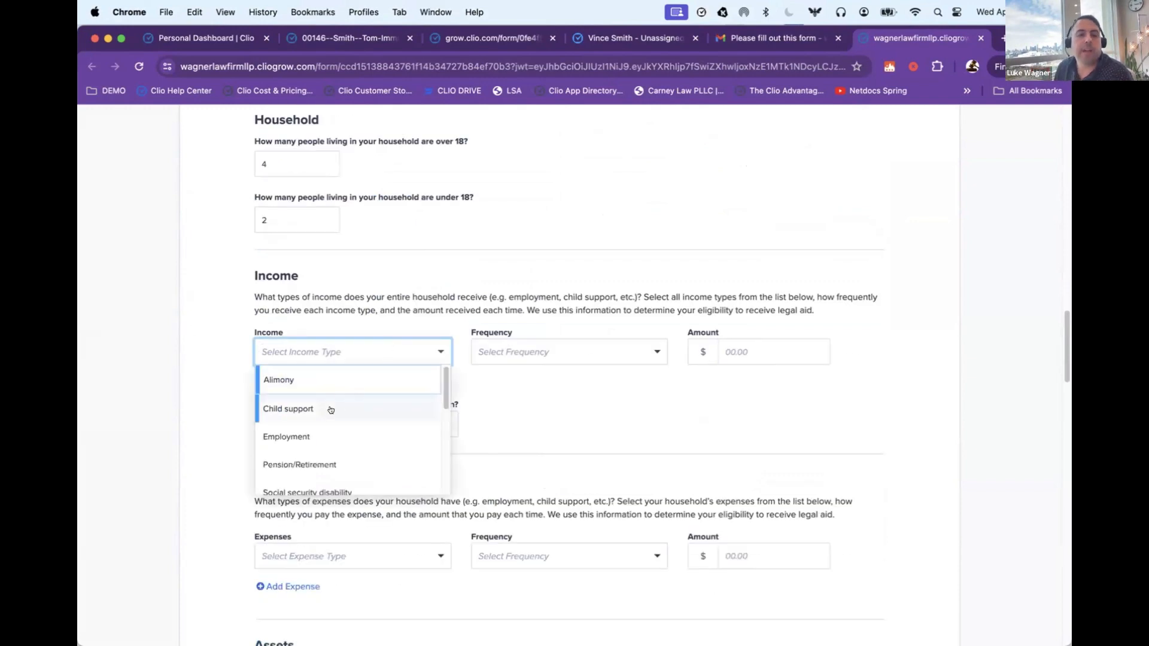
click(338, 379)
click(526, 353)
click(529, 386)
click(785, 353)
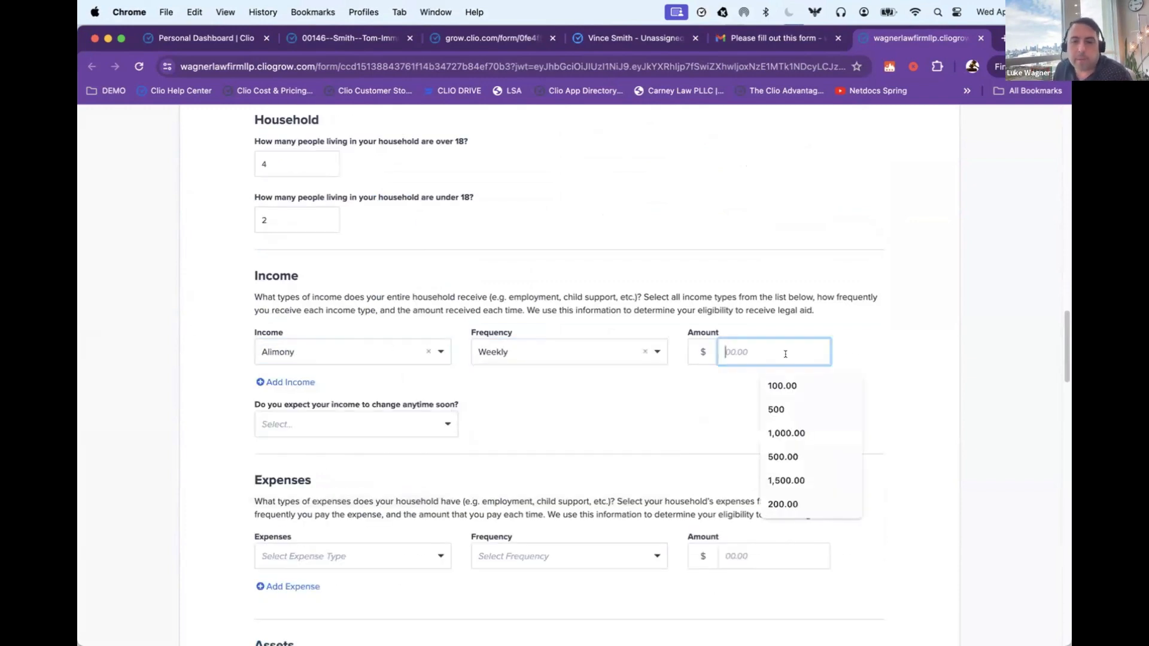
text(250)
scroll(479, 428, down, 1)
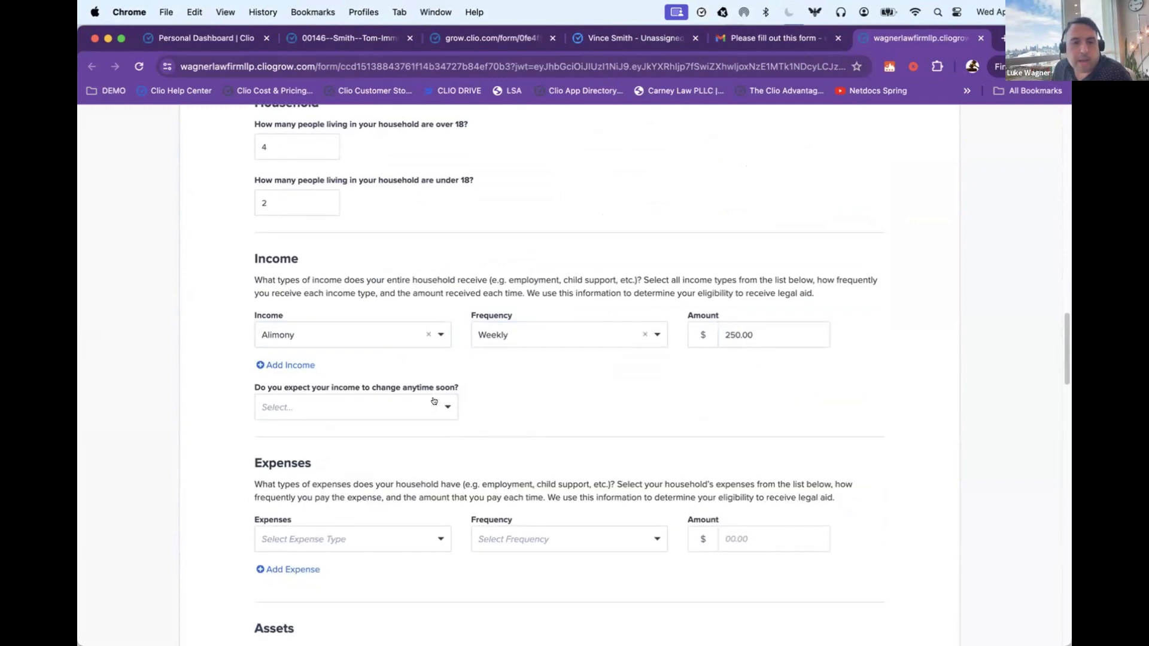
click(311, 408)
click(299, 464)
Step: Enter a monthly child care expense of $100 in the Expenses section
scroll(186, 407, down, 10)
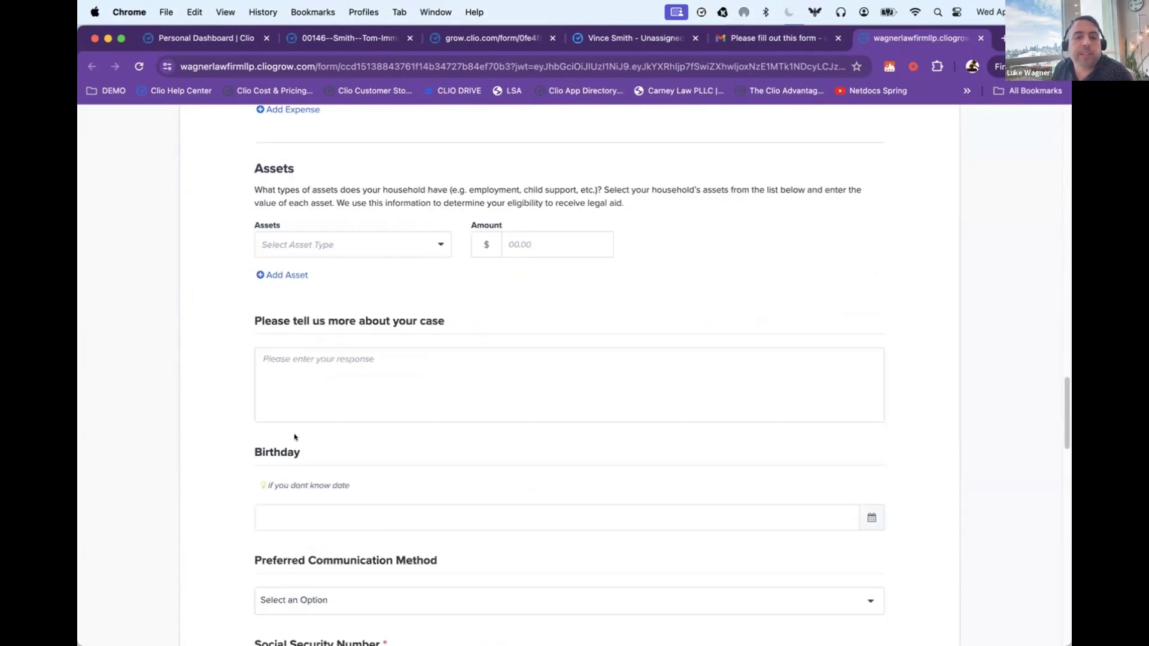
scroll(352, 253, up, 3)
click(390, 206)
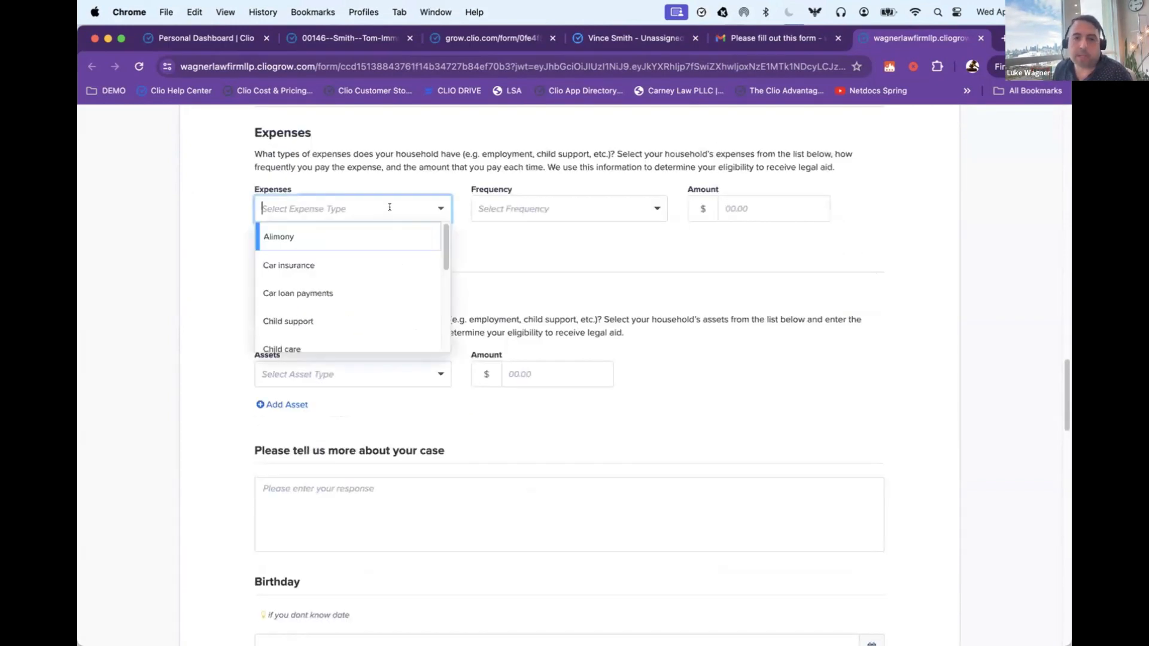
scroll(335, 287, down, 1)
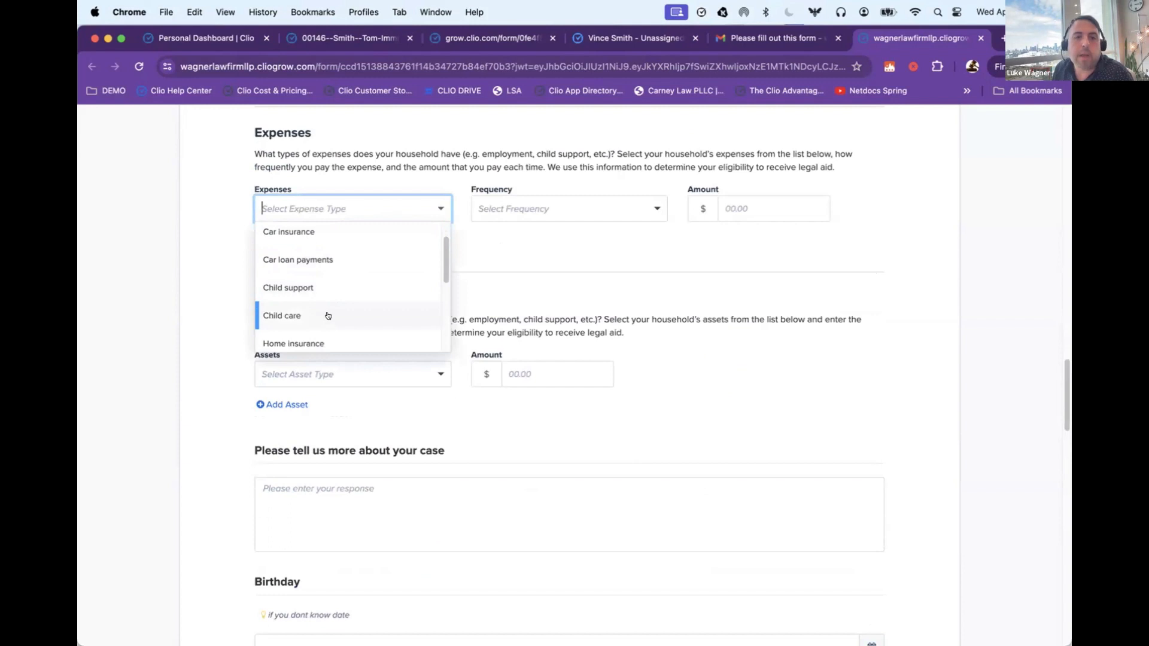
click(326, 316)
click(530, 198)
click(513, 323)
click(764, 207)
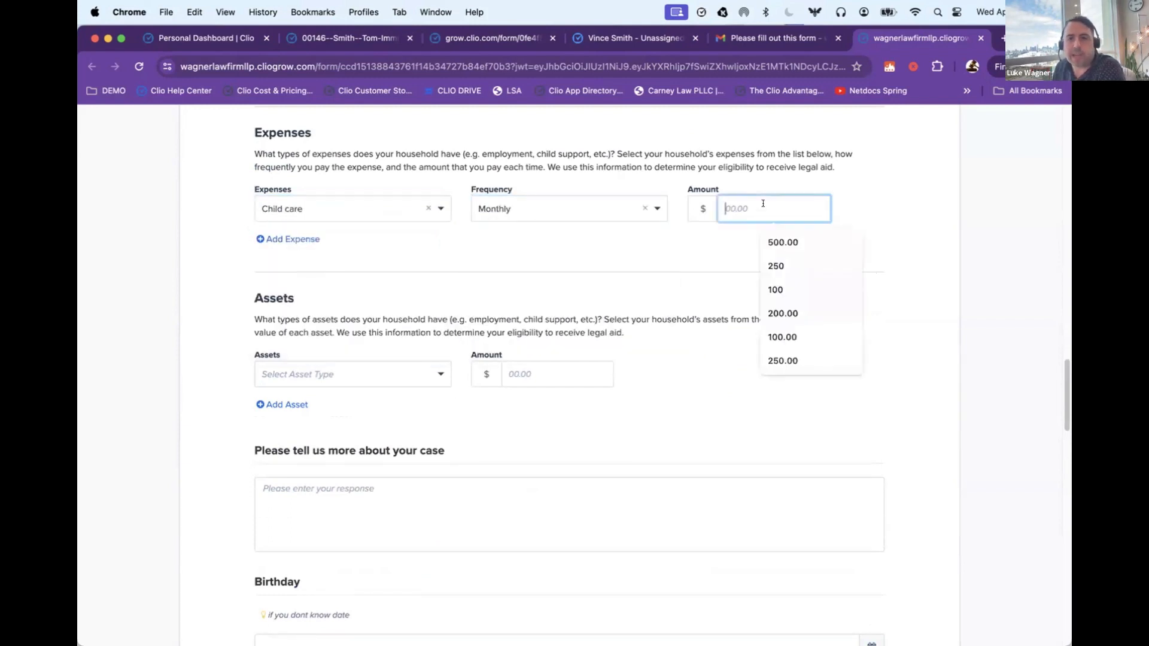
text(100)
click(943, 217)
Step: Enter a cash asset with an amount of $2,500 in the Assets section
scroll(568, 213, down, 1)
click(364, 334)
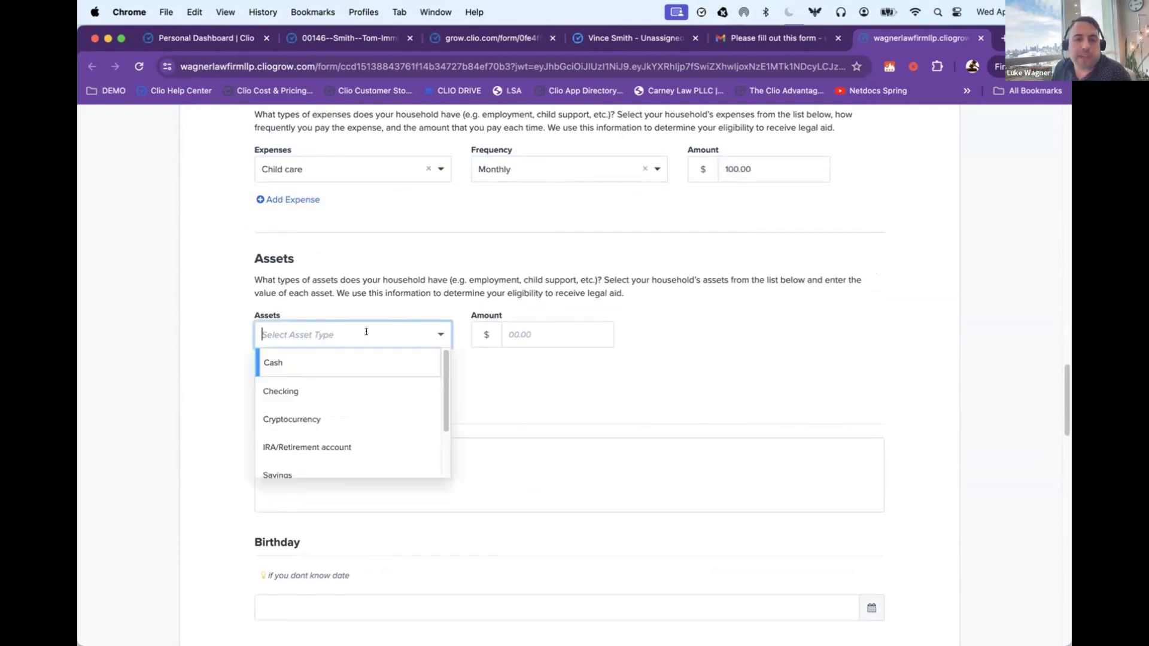
click(338, 370)
click(528, 333)
text(2,500)
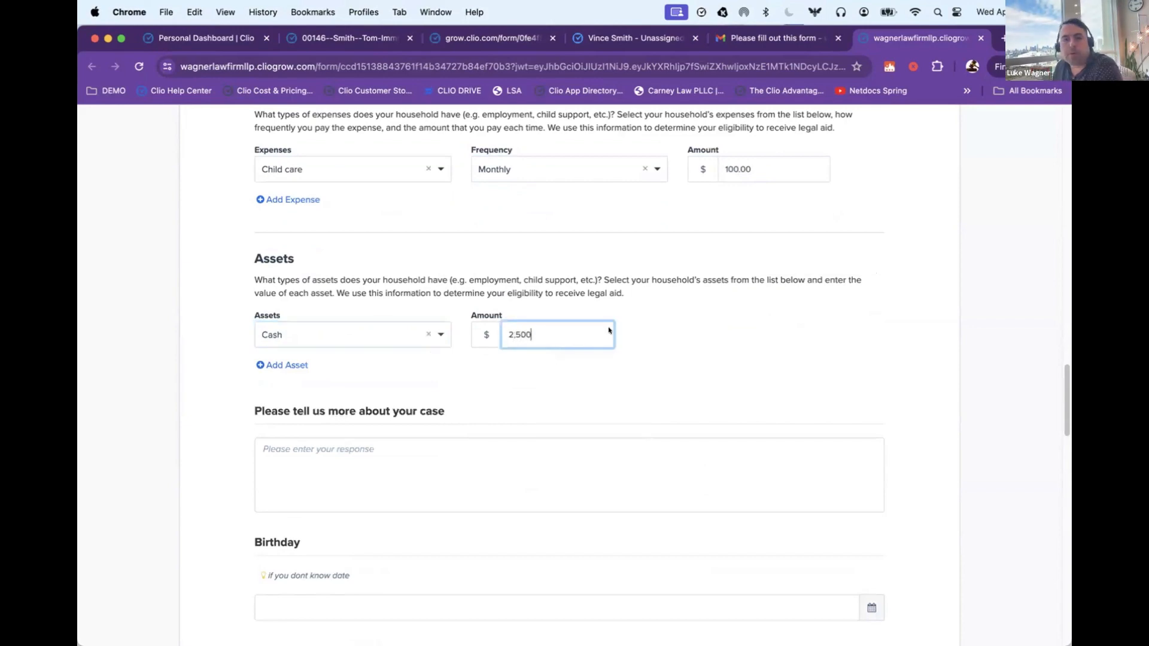
click(765, 353)
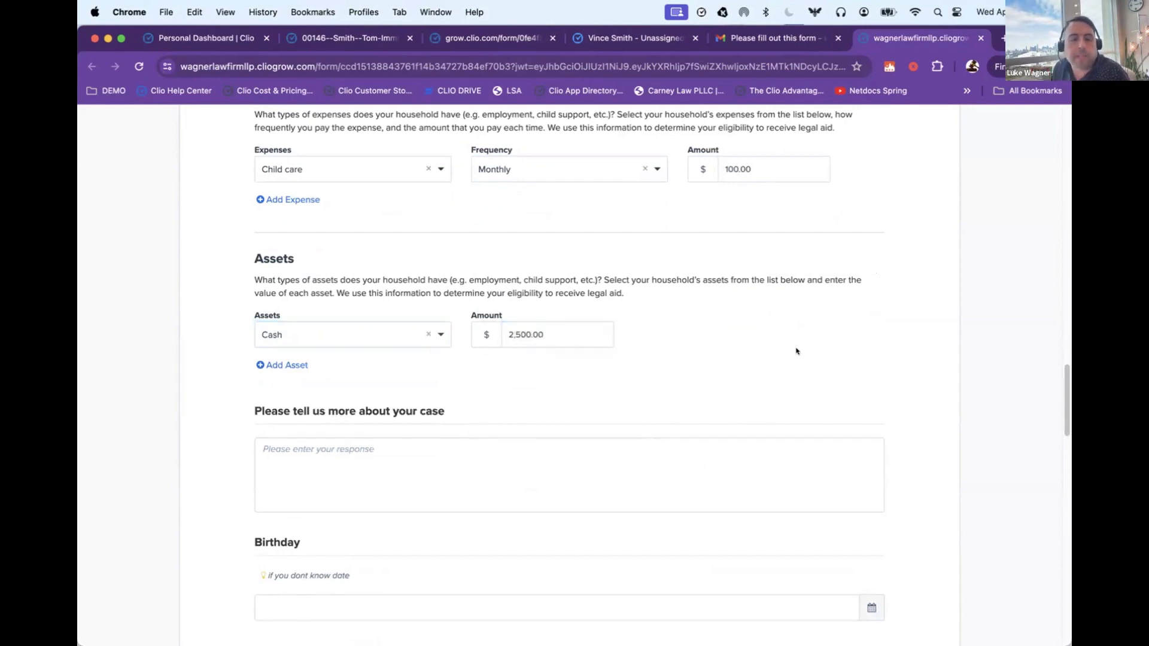
Step: Fill the "Please tell us more about your case" response with the saved notes text snippet
scroll(761, 390, up, 5)
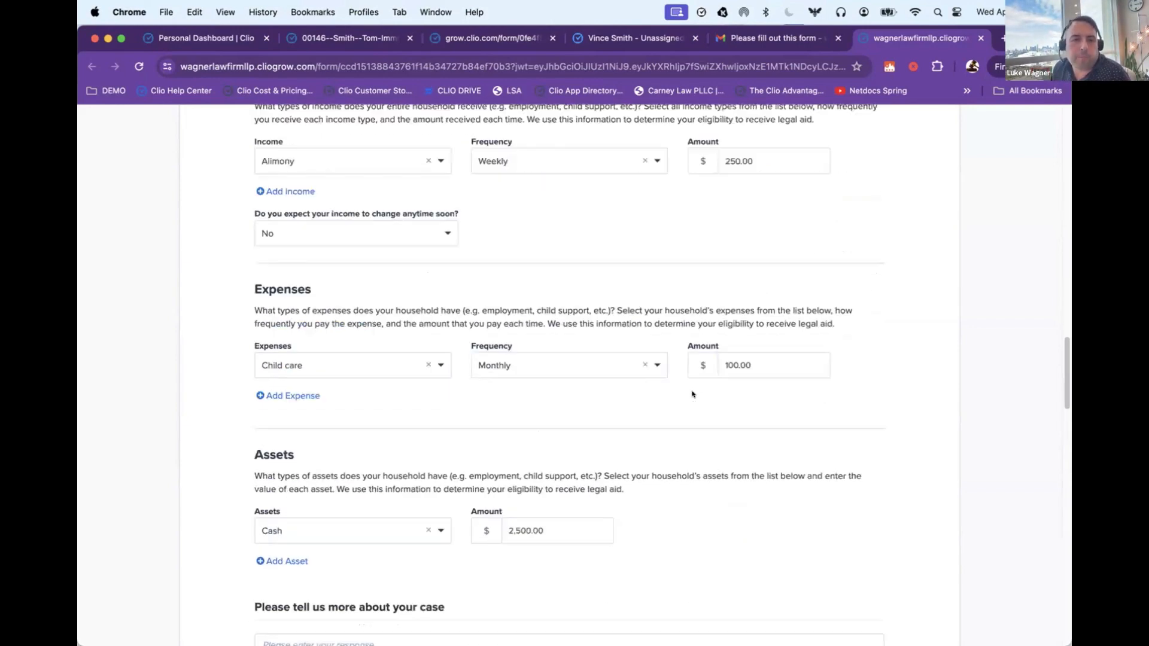
scroll(692, 394, down, 6)
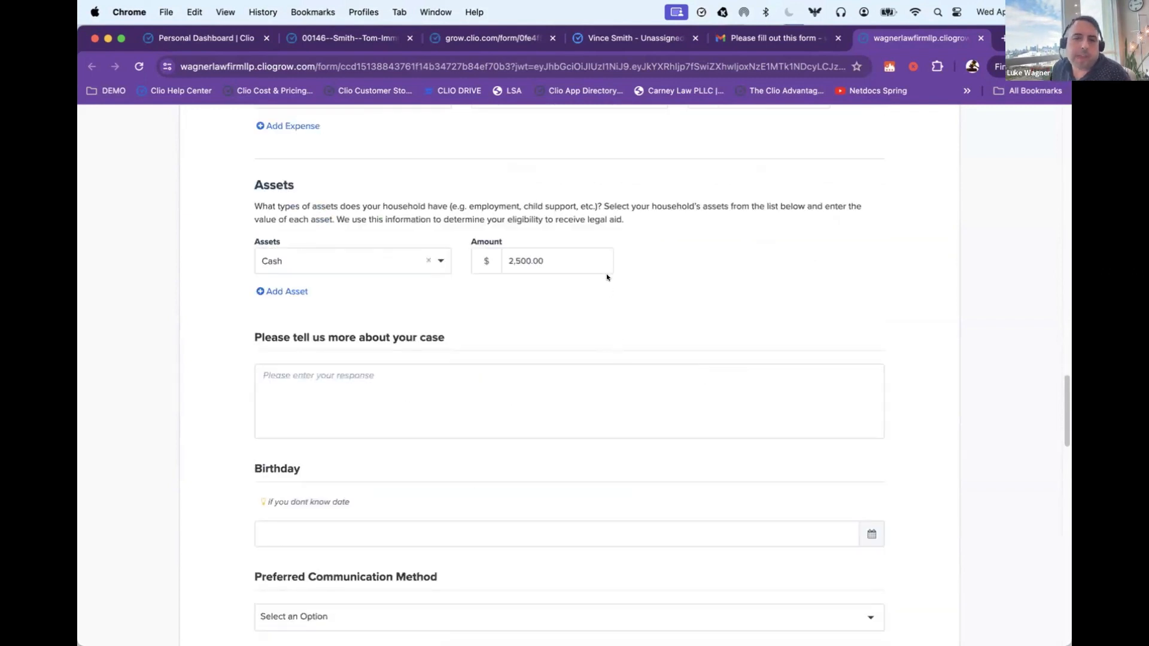
scroll(607, 269, down, 1)
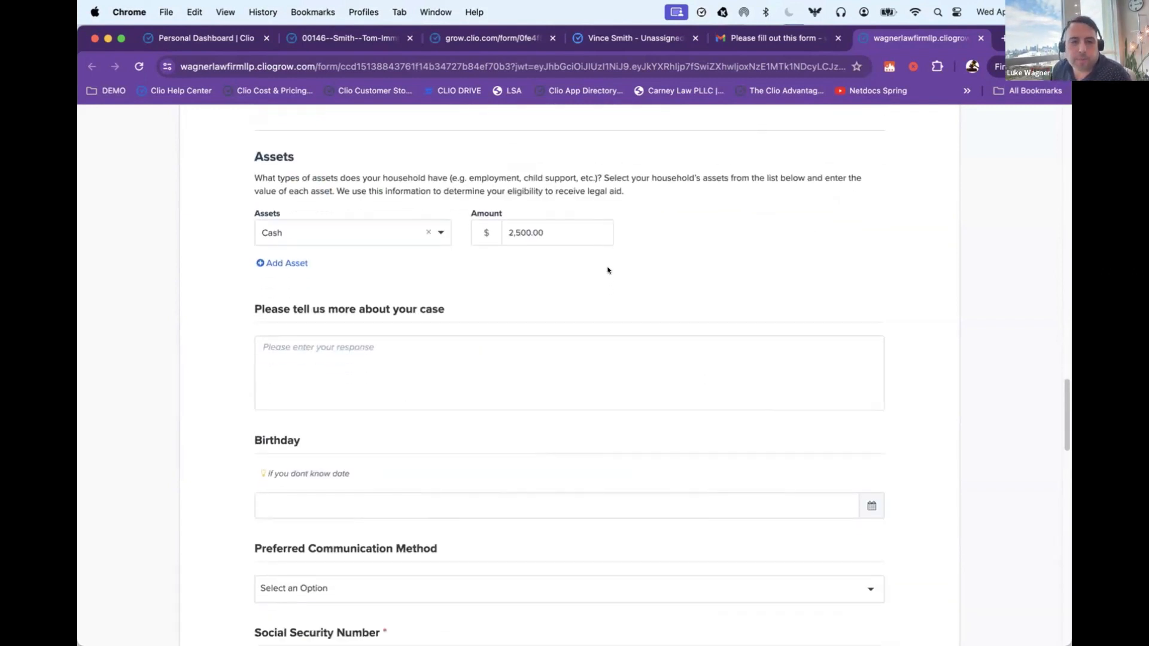
click(499, 346)
scroll(501, 343, down, 1)
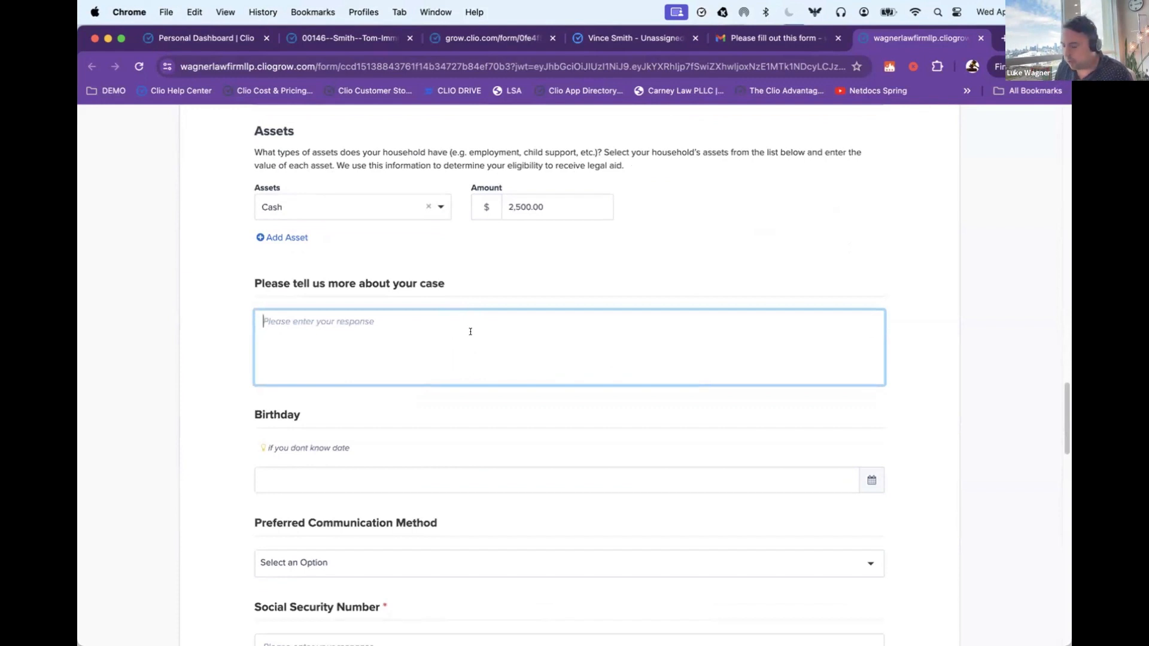
text(/cases and indirect)
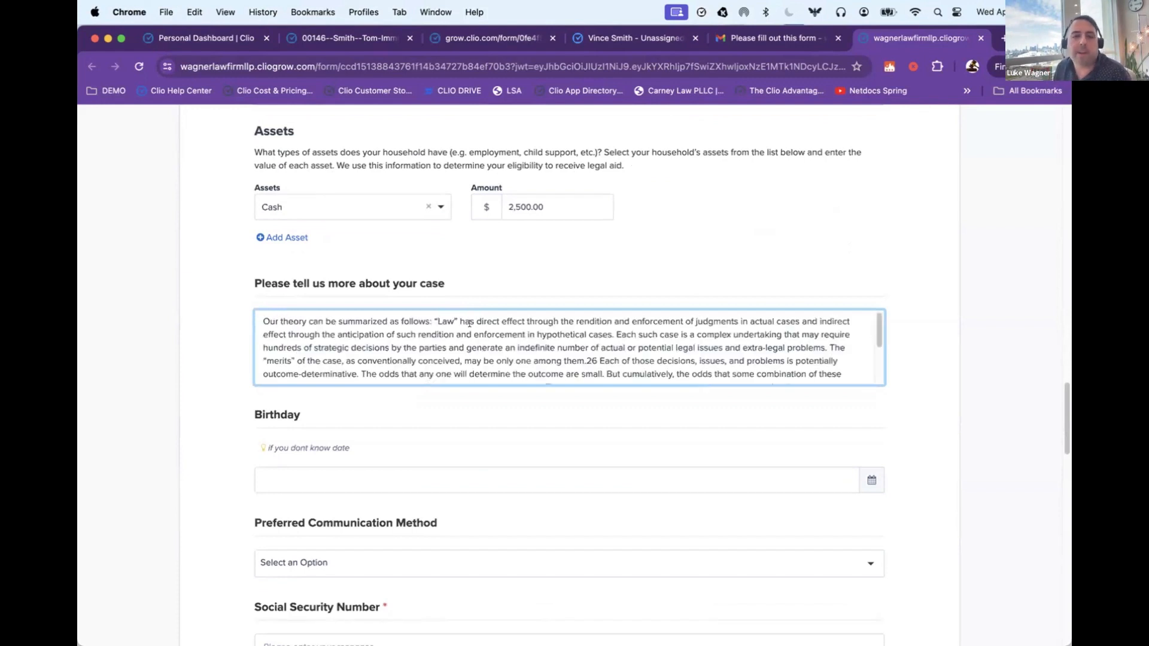
Step: Enter the client's date of birth in the Birthday field using its calendar
scroll(470, 323, down, 3)
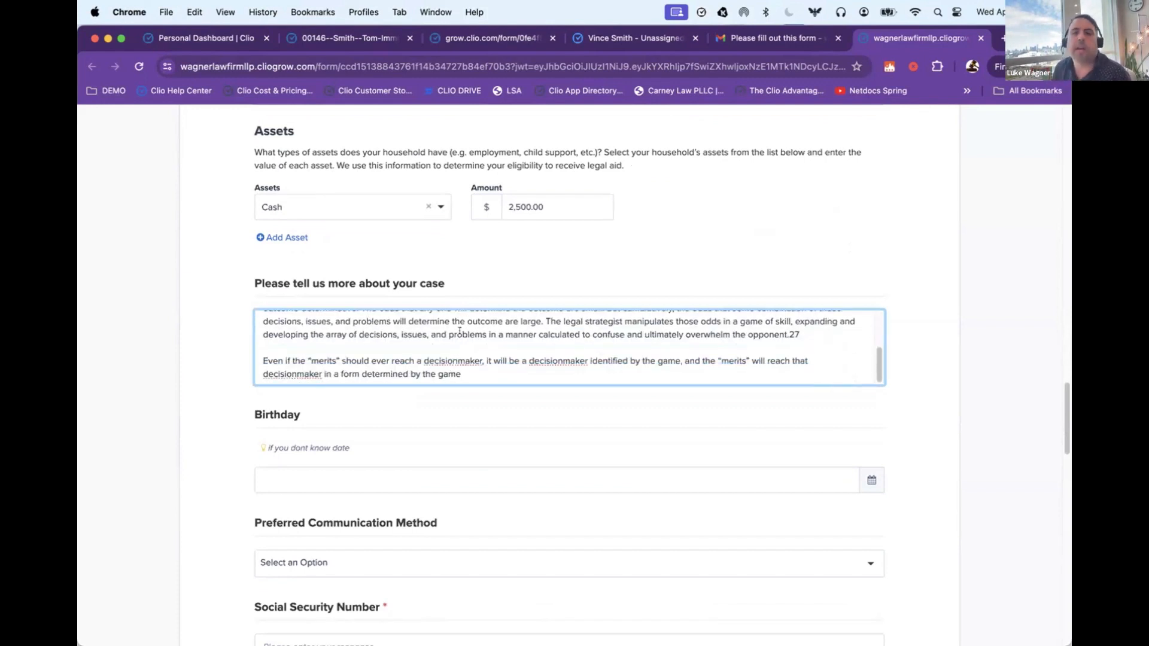
scroll(258, 323, down, 5)
click(287, 334)
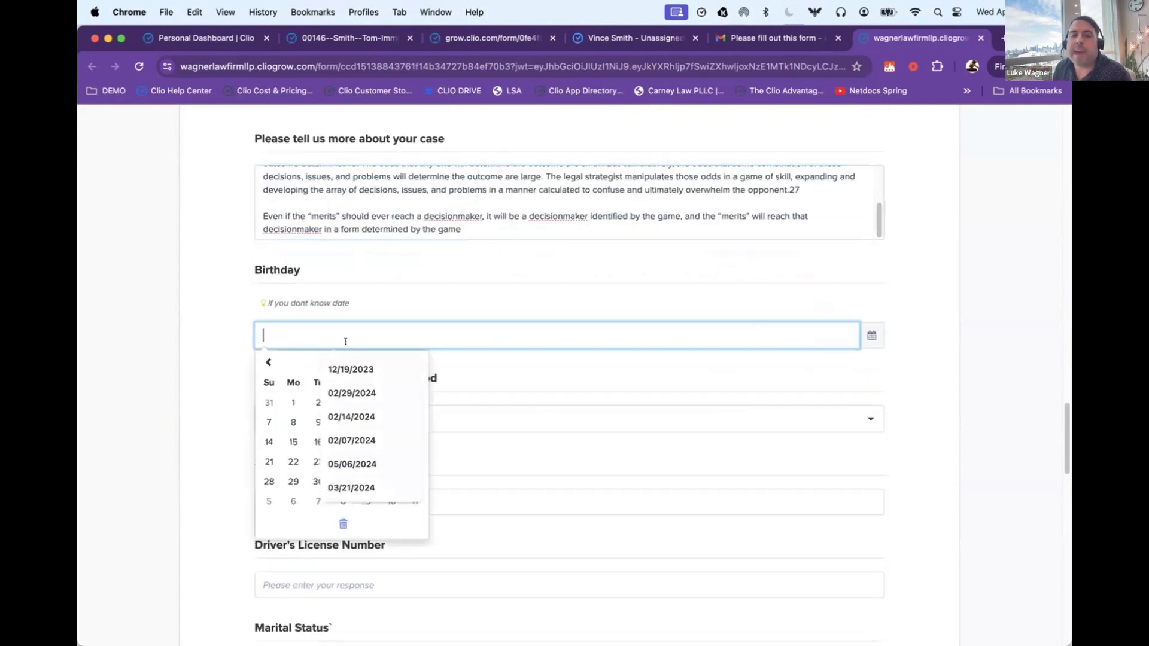
click(268, 359)
click(683, 360)
click(720, 335)
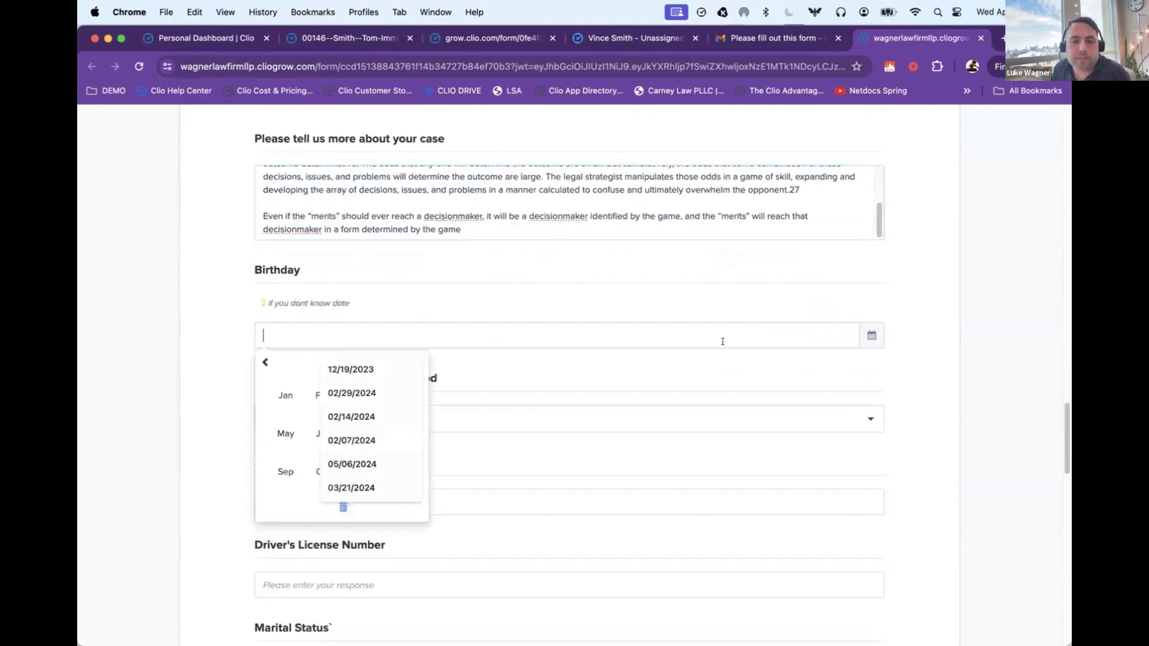
click(871, 337)
click(702, 336)
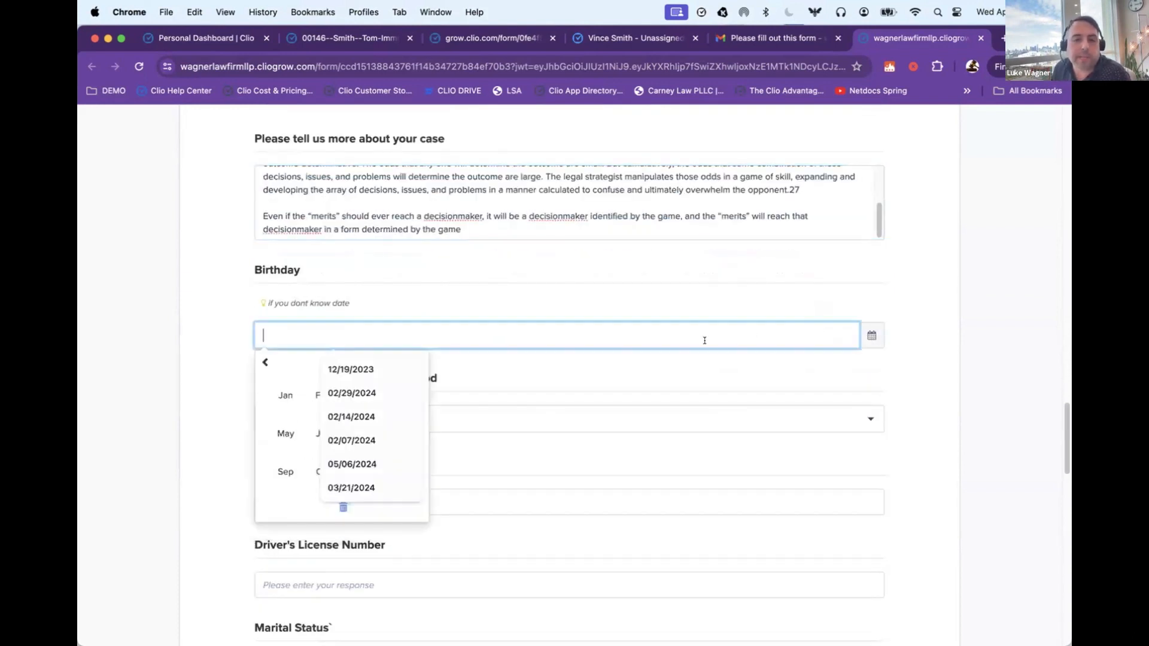
click(285, 433)
click(287, 422)
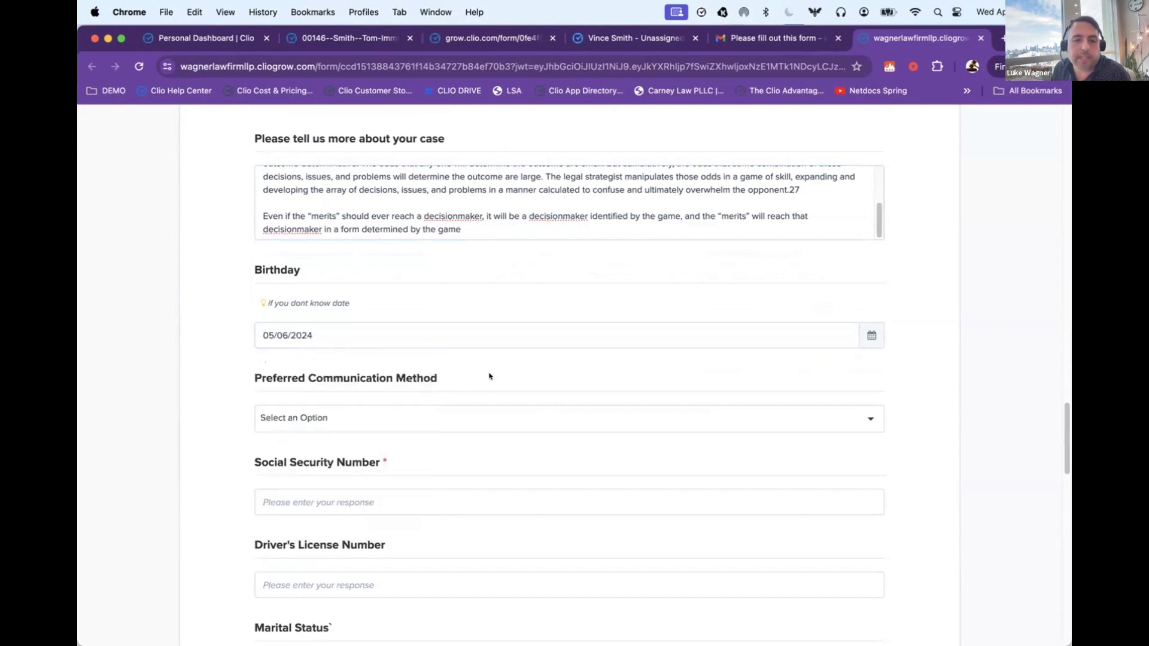
click(305, 330)
click(343, 422)
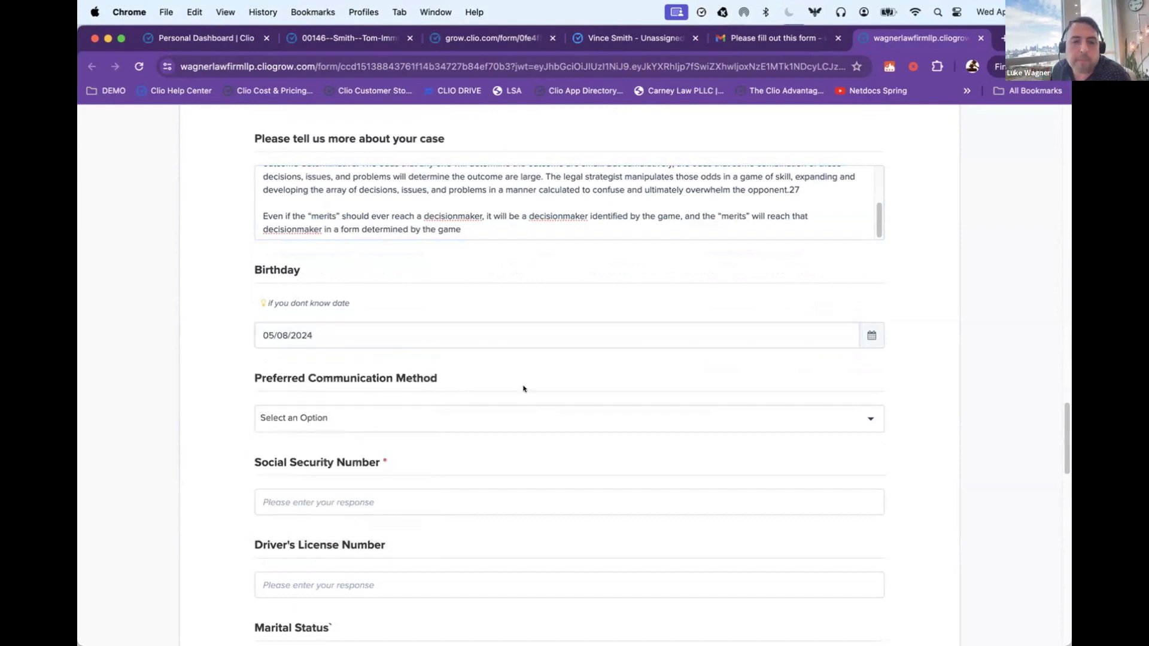
Step: Set the preferred communication method to No Preference
scroll(523, 389, down, 1)
click(357, 354)
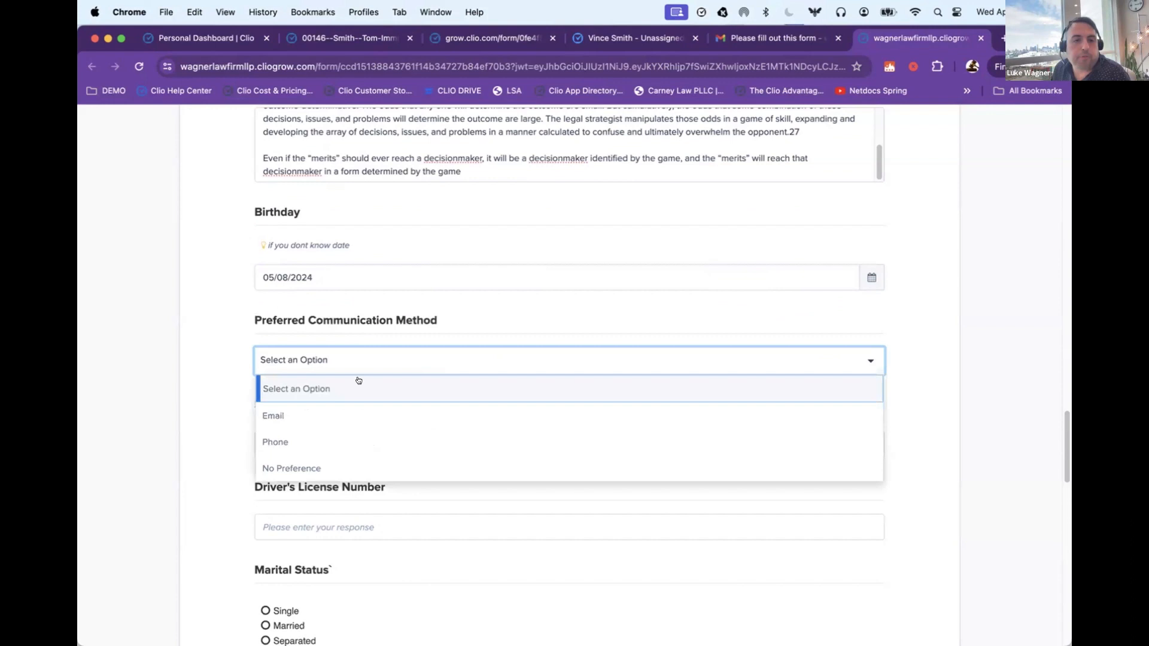
click(330, 467)
Step: Fill in the client's Social Security number in the required field and point out its label
scroll(293, 419, down, 1)
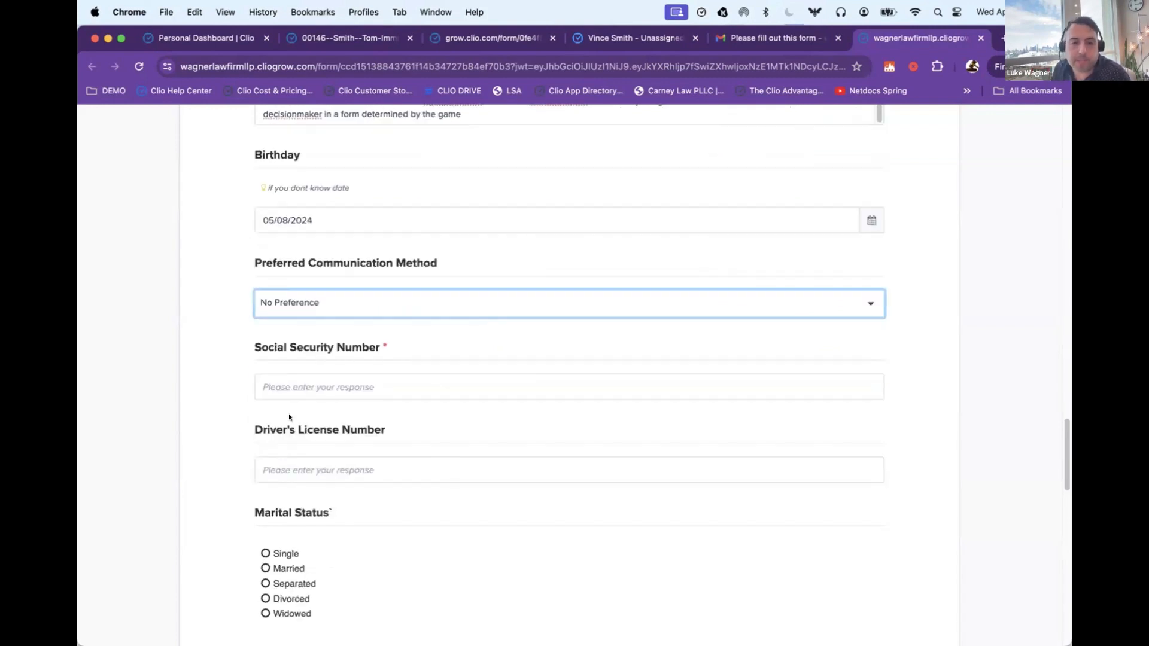
click(310, 386)
text(33333)
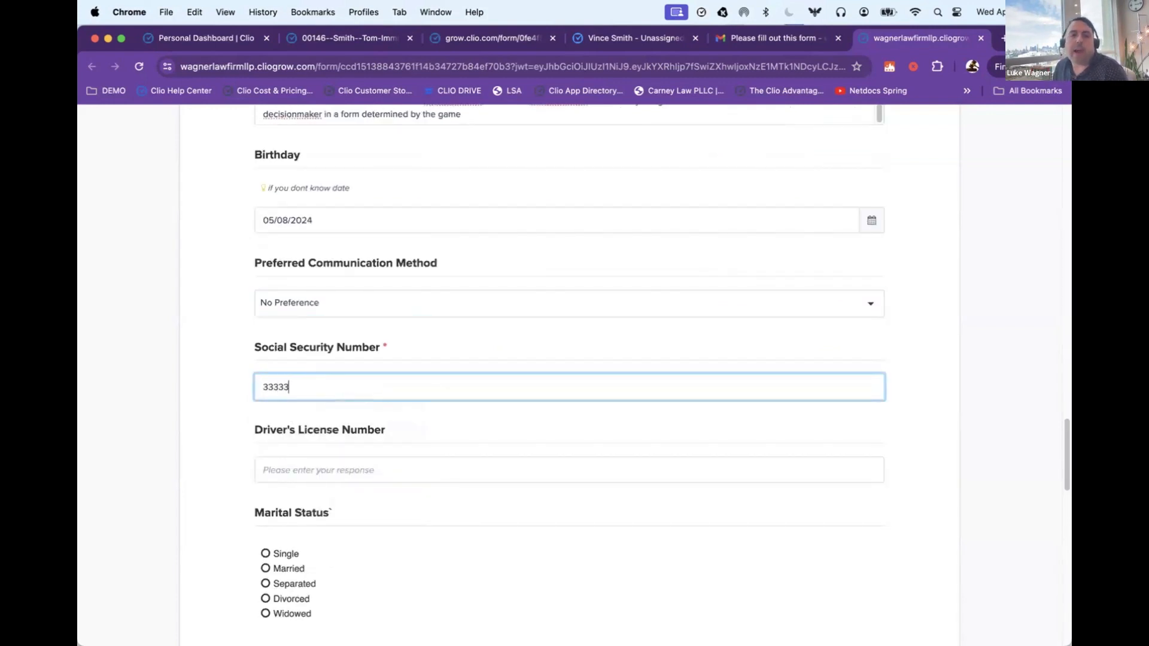
drag(345, 349, 255, 348)
click(354, 346)
drag(362, 347, 419, 346)
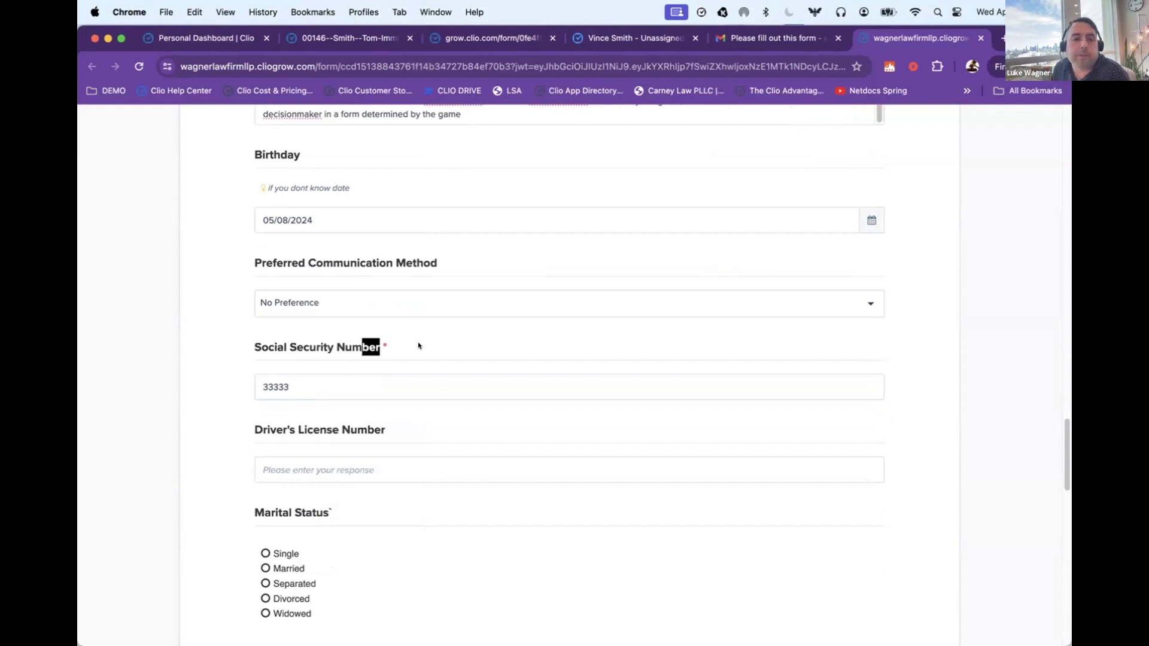
click(416, 346)
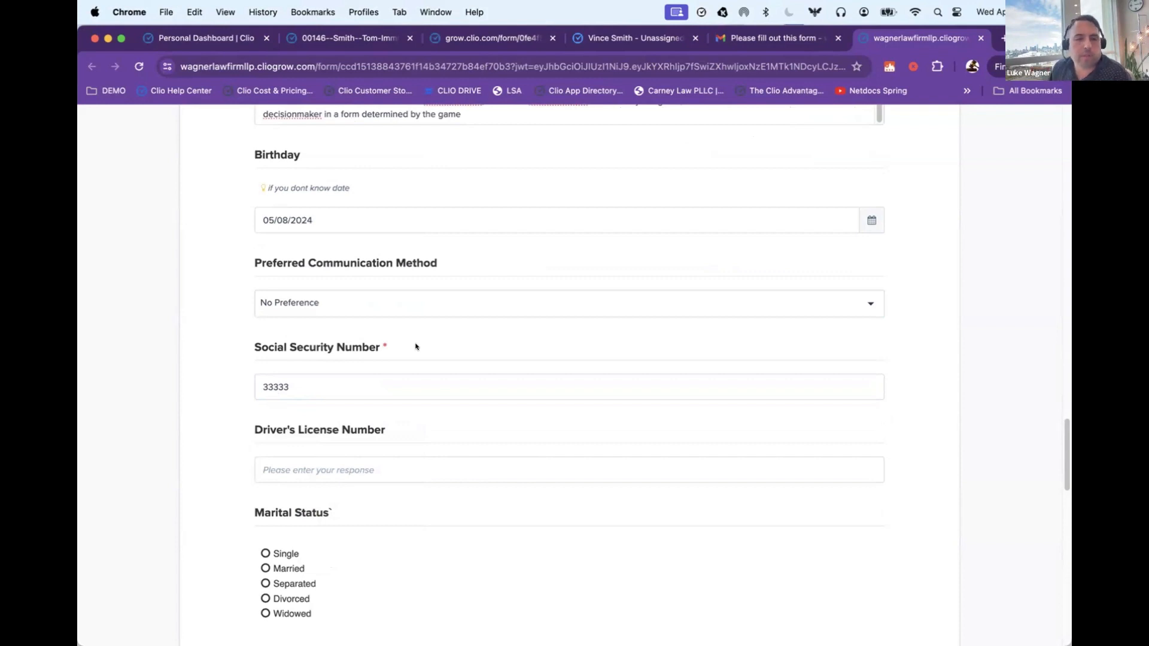
Step: Fill in the client's driver's license number
scroll(364, 397, down, 2)
click(350, 417)
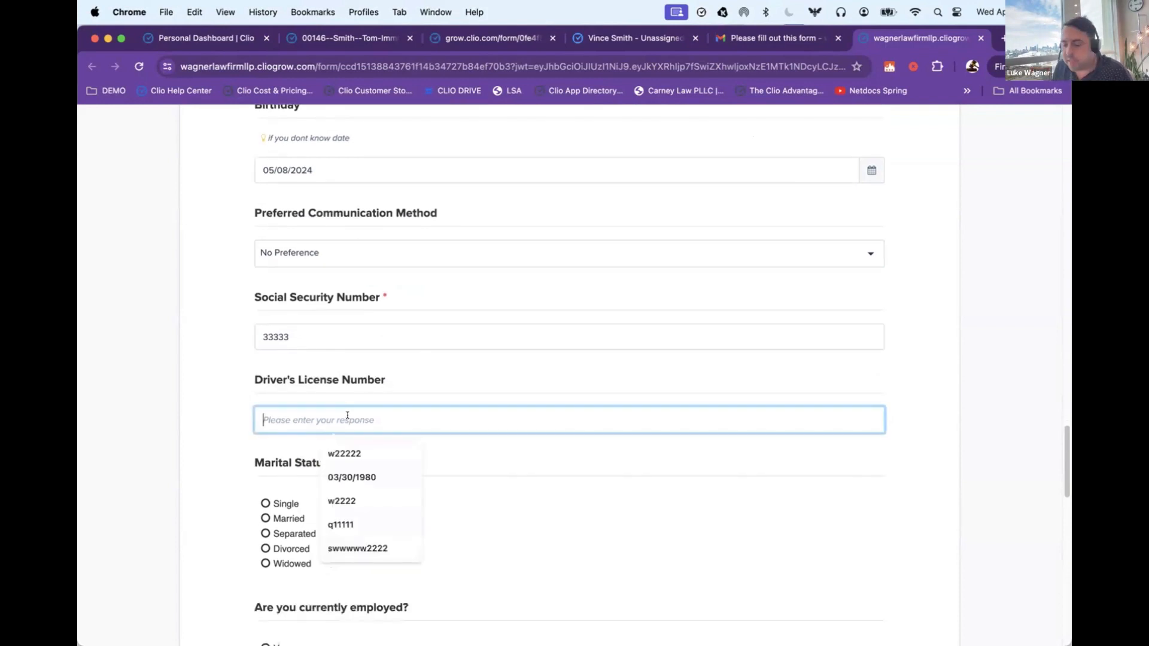
text(w22222)
click(125, 352)
Step: Set the marital status to Married and fill in the spouse's full name
scroll(154, 344, down, 5)
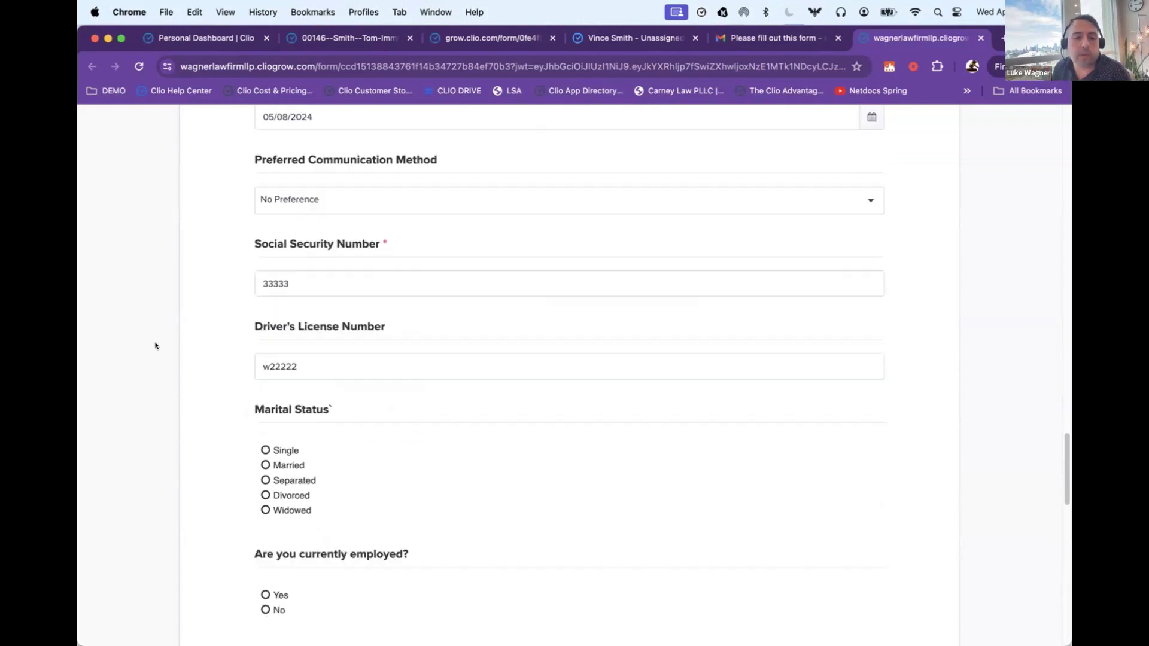
click(265, 397)
scroll(228, 390, down, 1)
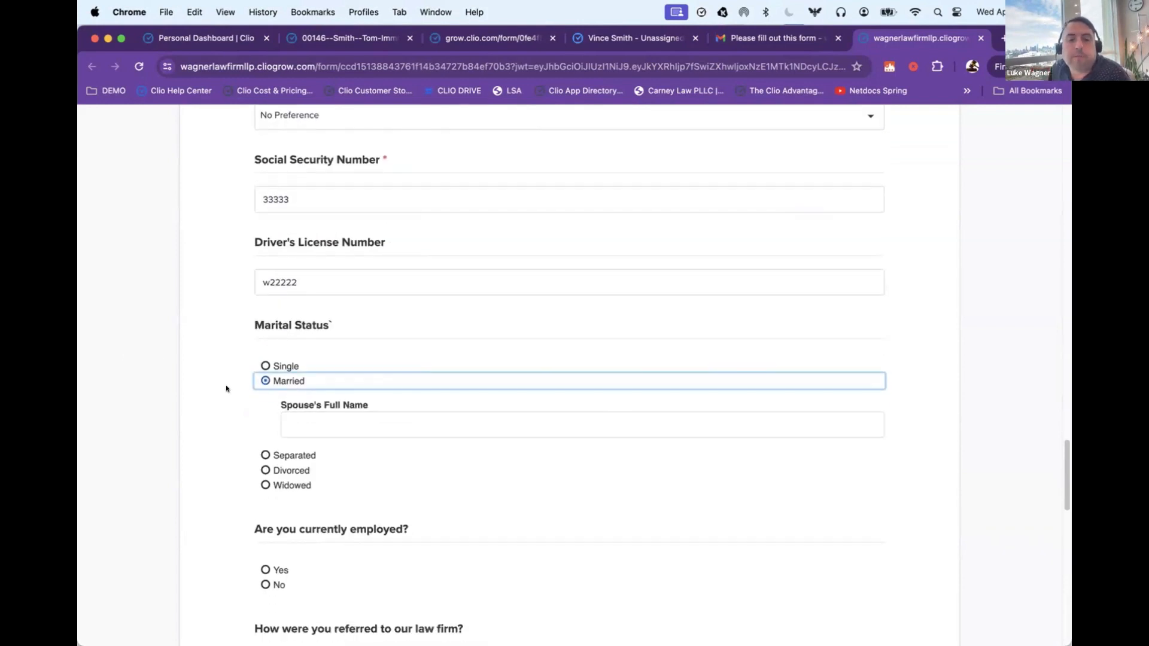
click(347, 419)
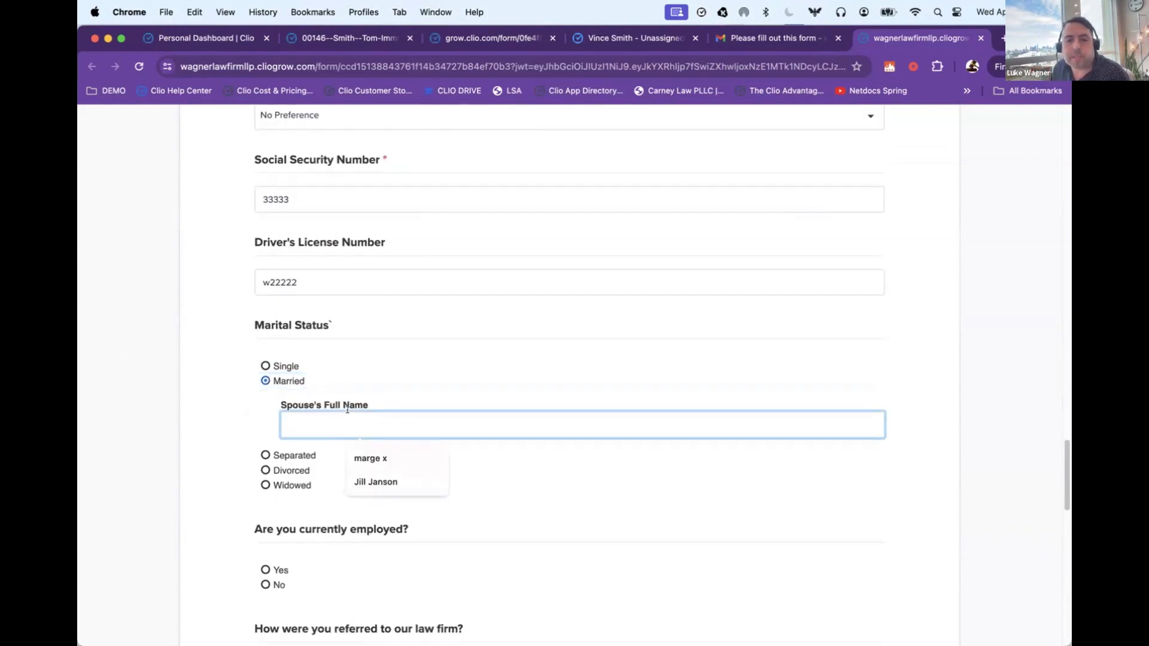
click(332, 365)
click(288, 381)
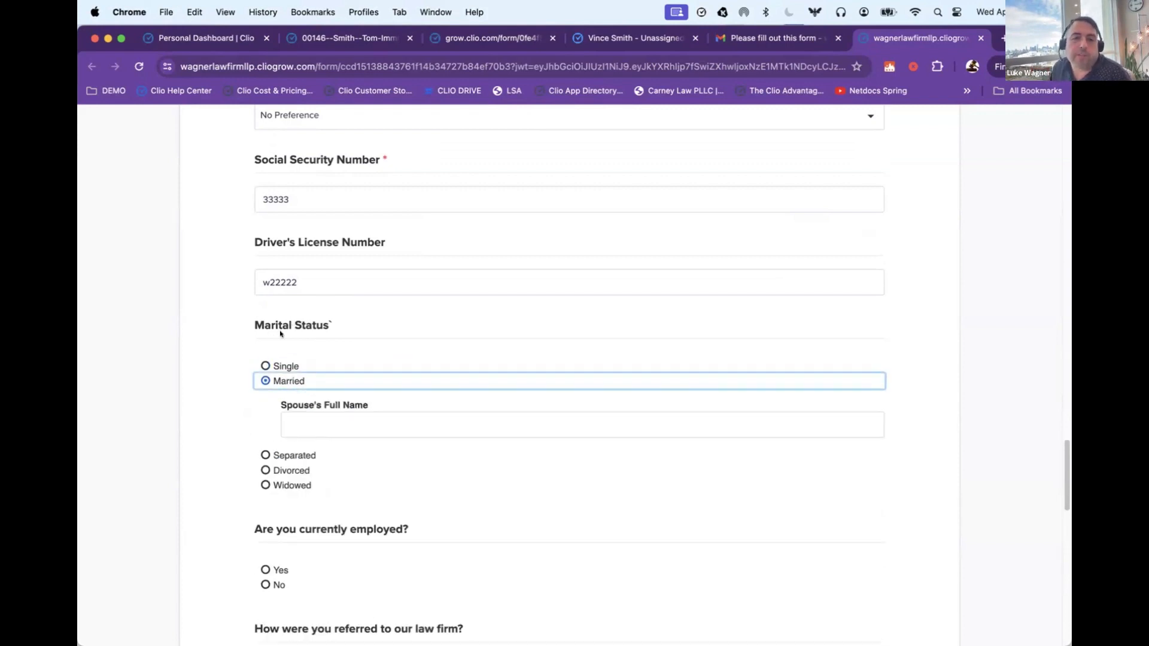
click(290, 419)
click(388, 457)
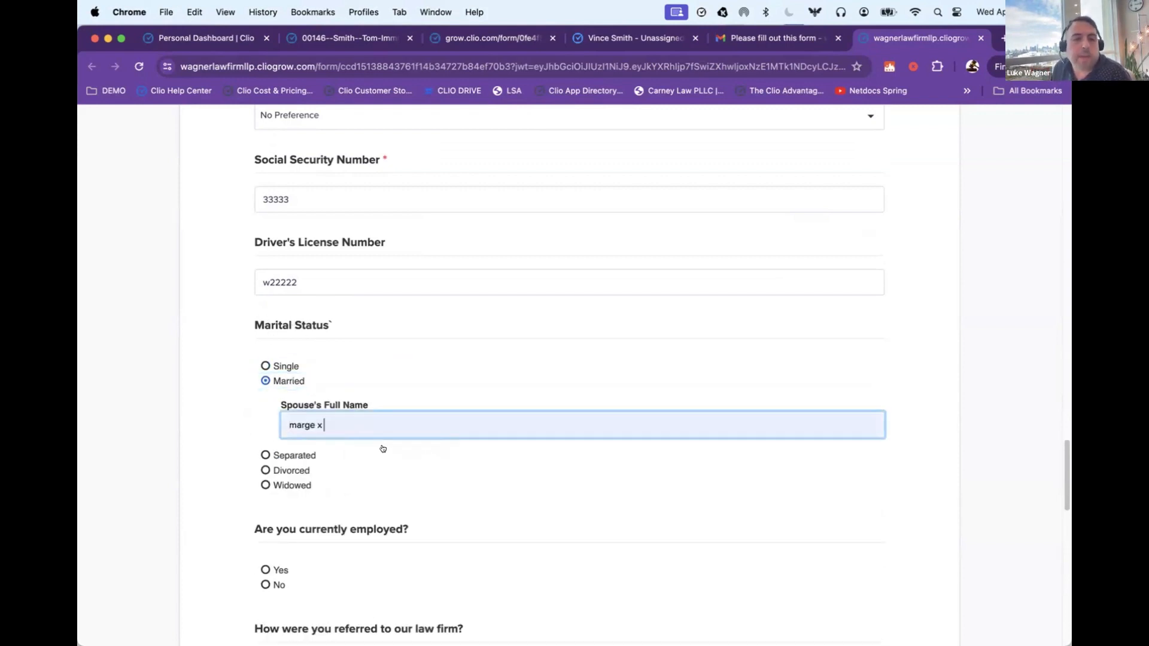
Step: Answer Yes to being currently employed, with dell as the employer name and csr as the job title
scroll(185, 379, down, 1)
scroll(185, 378, down, 3)
click(265, 386)
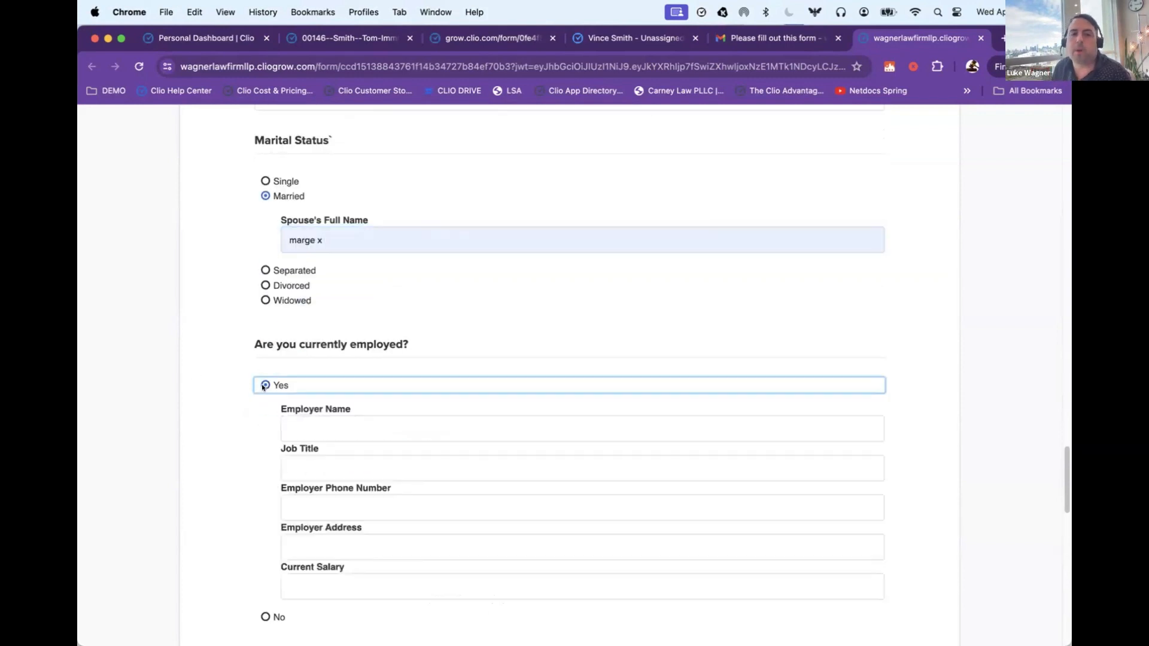
scroll(263, 396, down, 1)
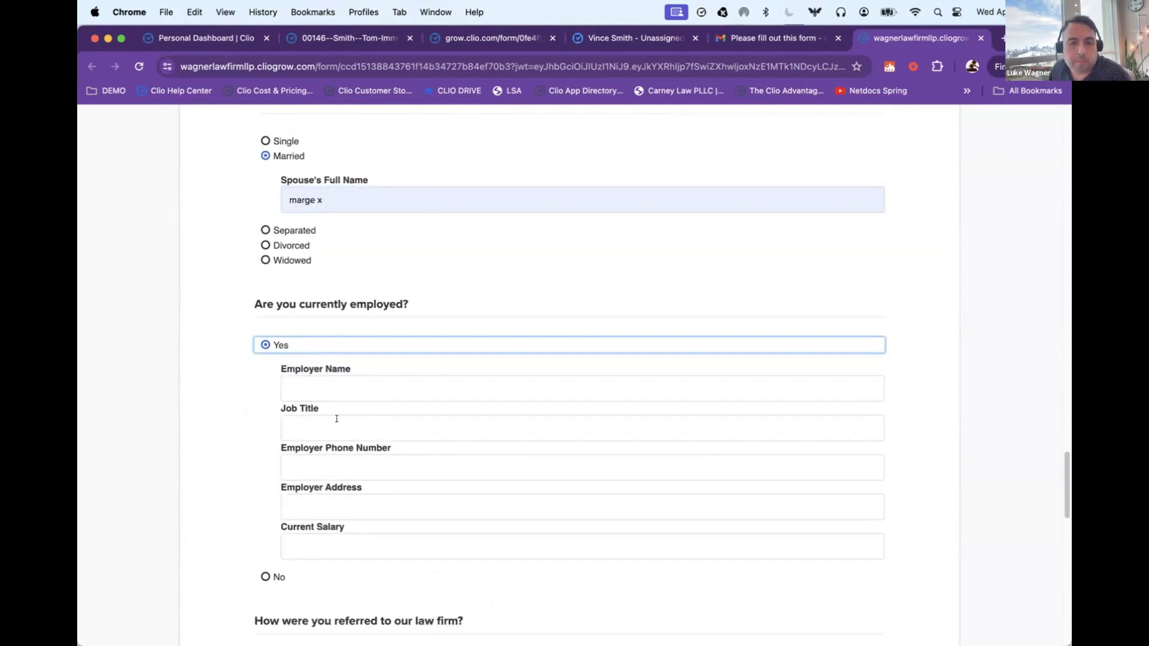
click(336, 387)
text(dell)
click(359, 423)
click(320, 419)
click(357, 458)
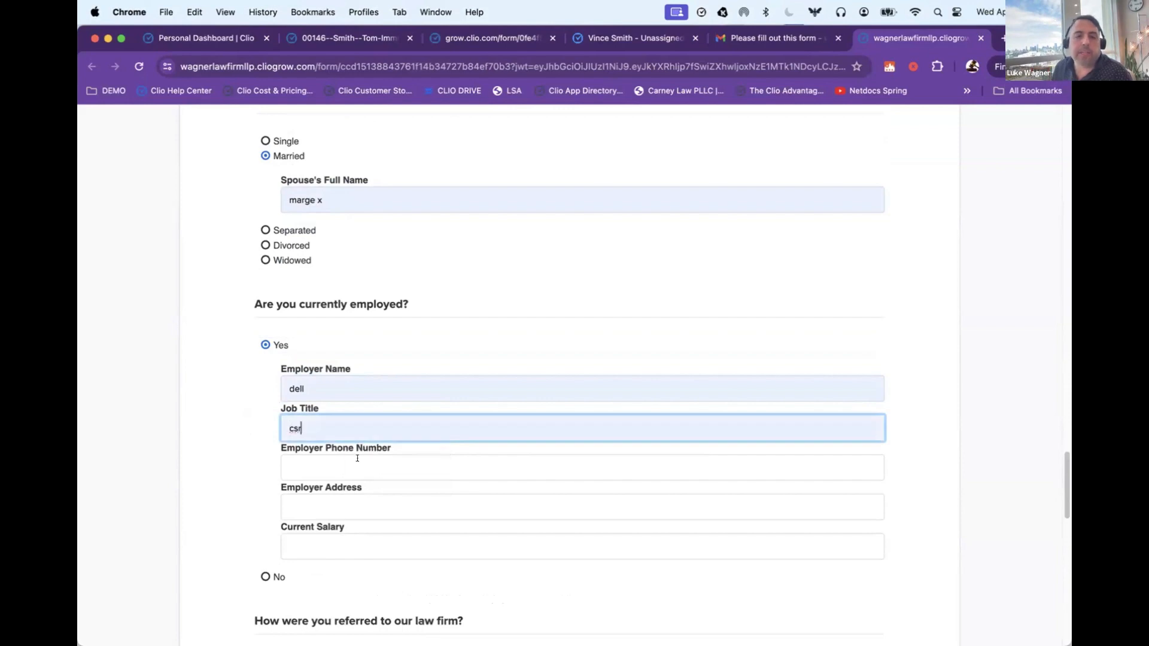
scroll(229, 340, down, 2)
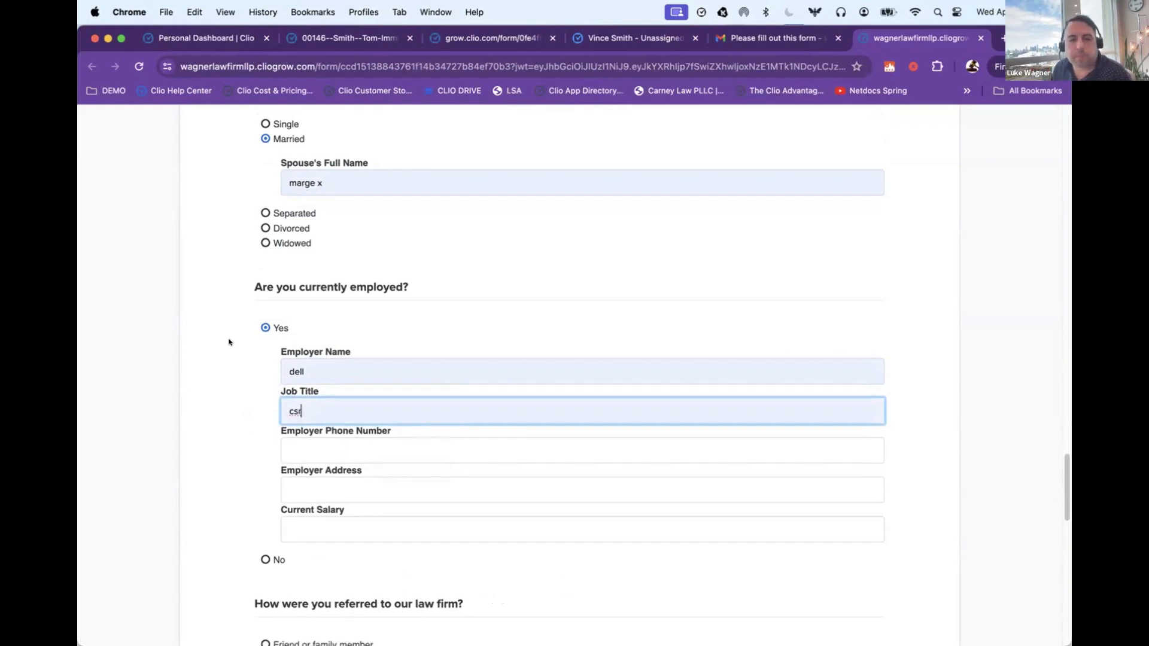
Step: Upload case brief 2024.docx from the DEMO DOCS folder as the attachment in the form's documents question
scroll(217, 330, down, 10)
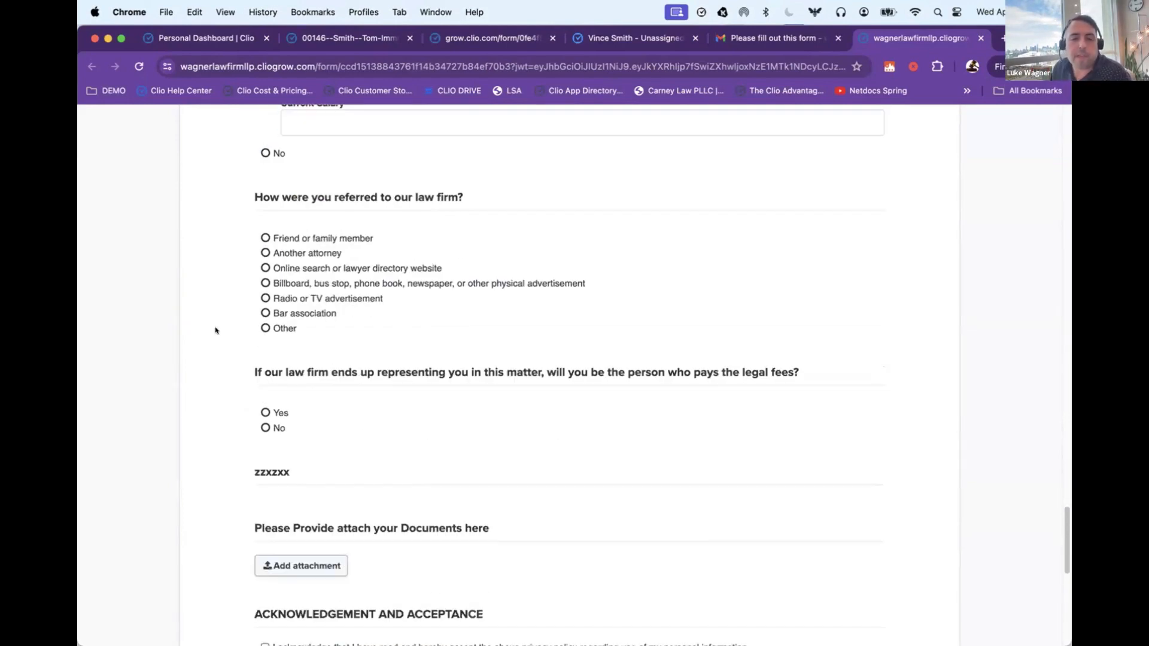
drag(239, 303, 491, 321)
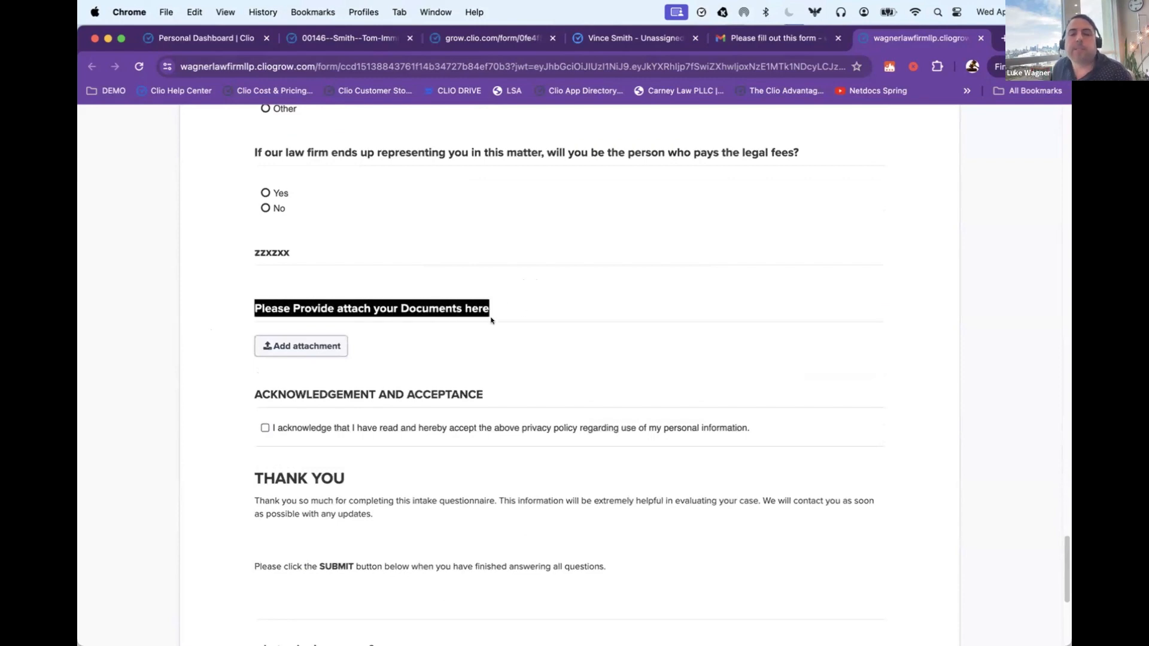
click(336, 348)
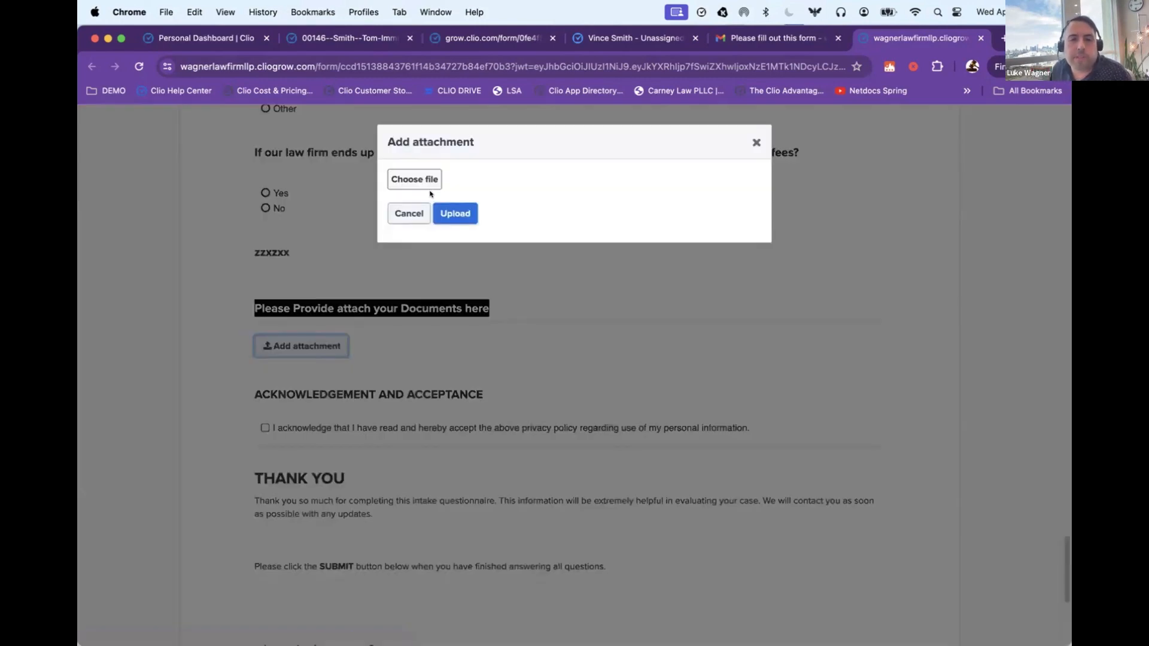
click(421, 177)
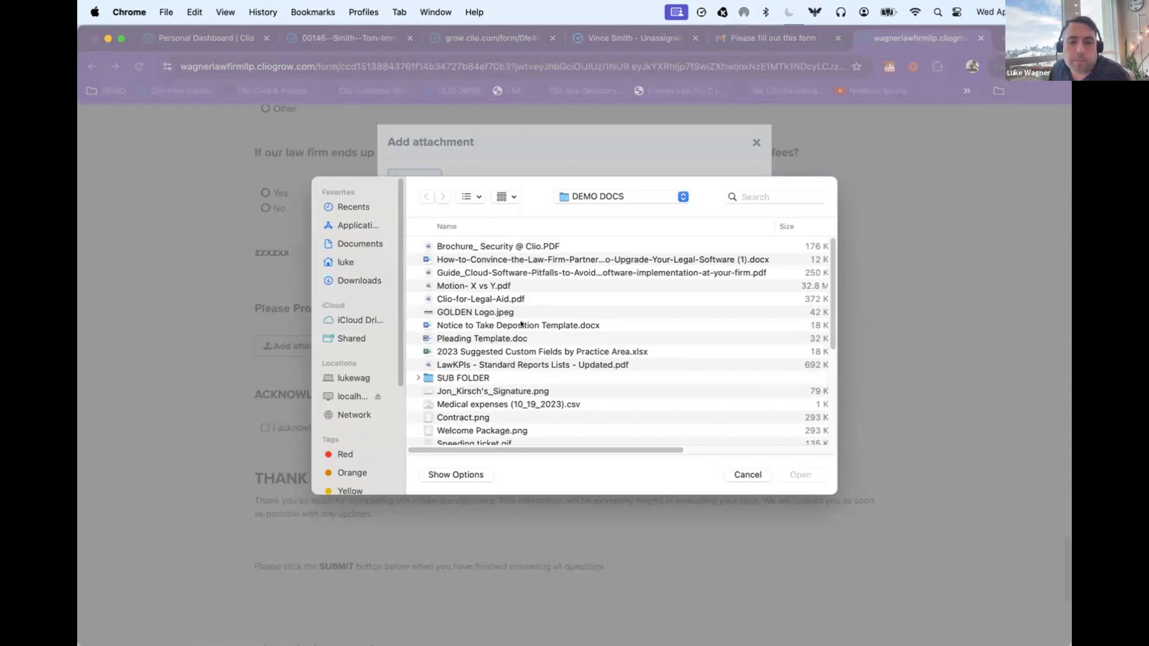
scroll(521, 324, down, 2)
click(492, 422)
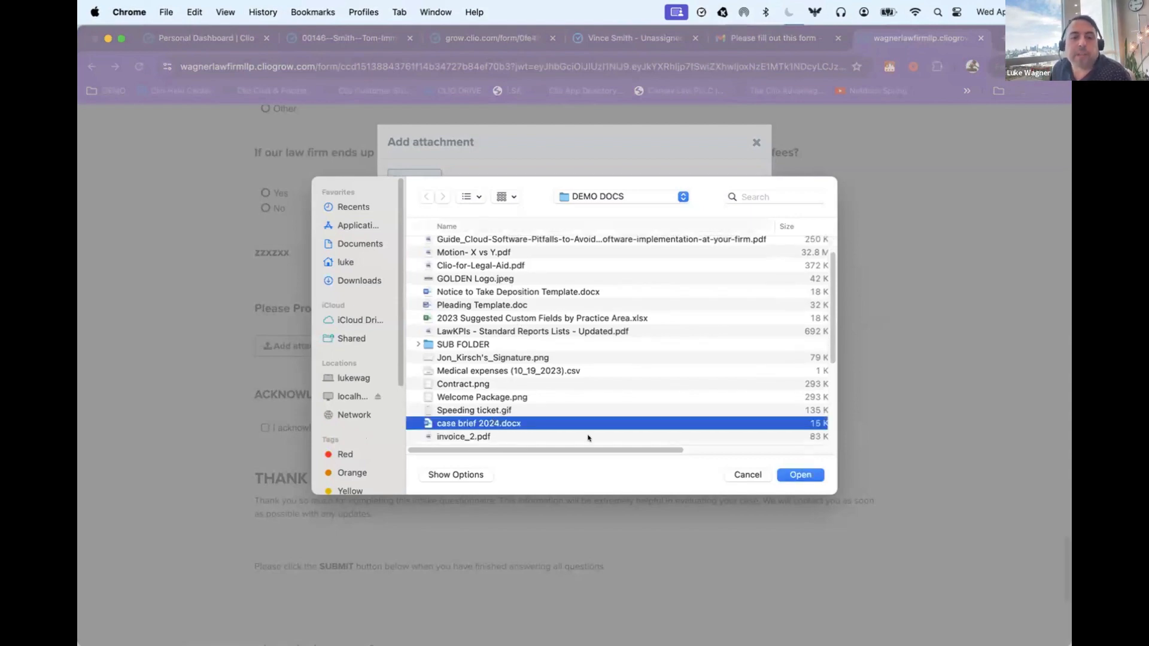
click(809, 475)
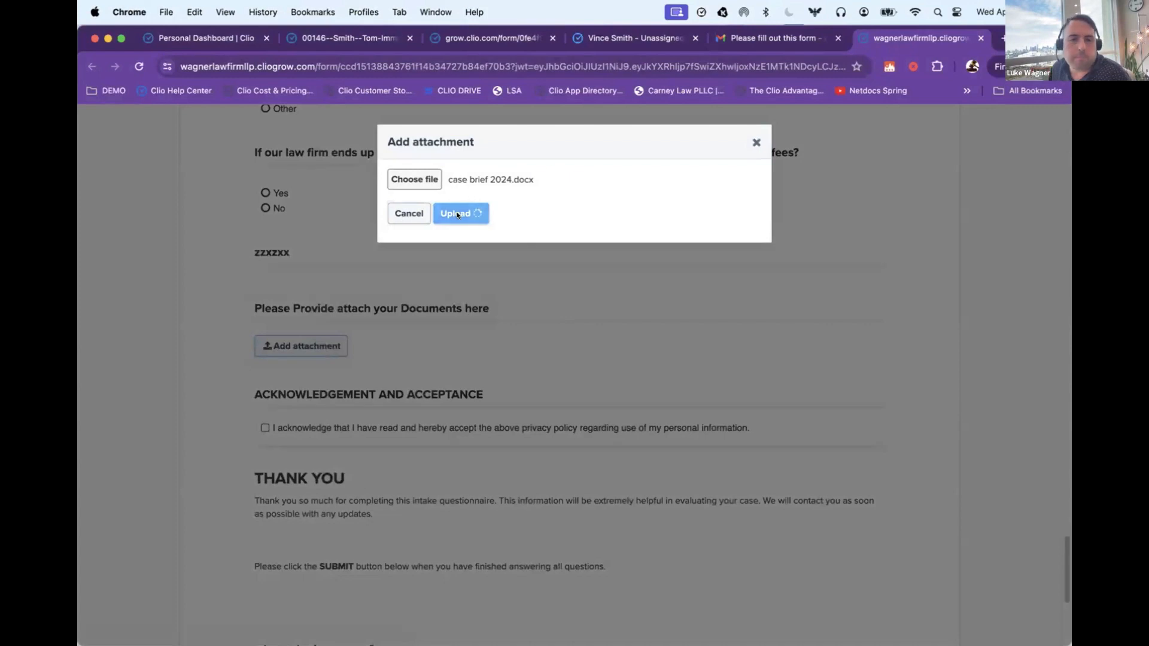
click(456, 213)
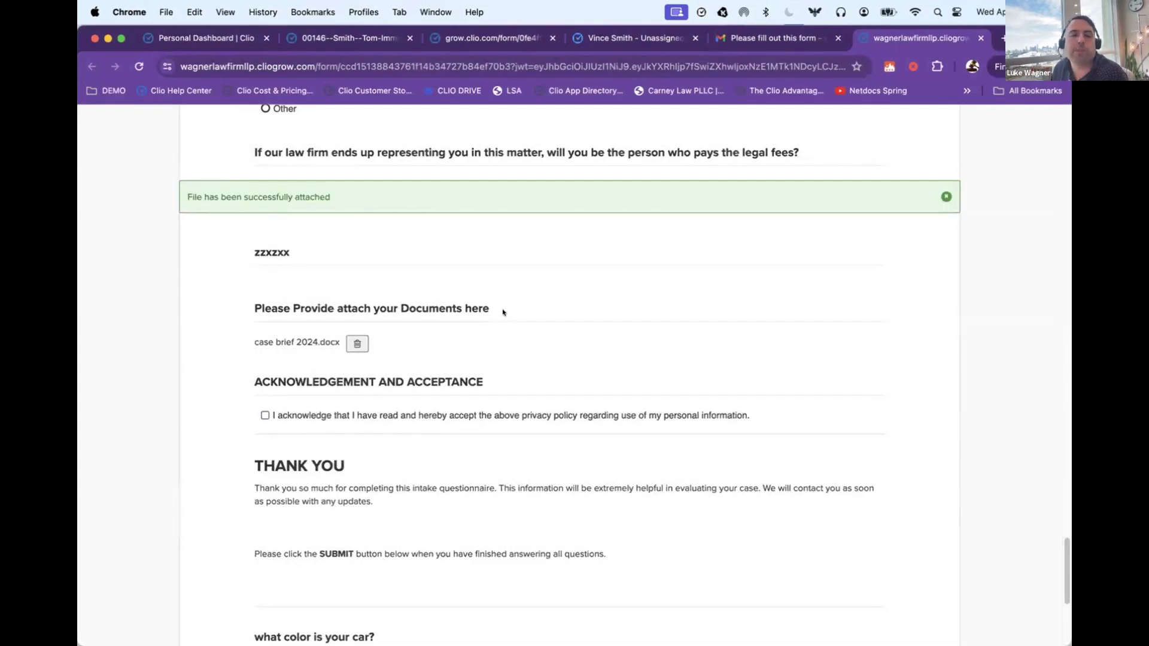
Step: Accept the privacy policy acknowledgement in the Acknowledgement and Acceptance section
scroll(502, 308, down, 2)
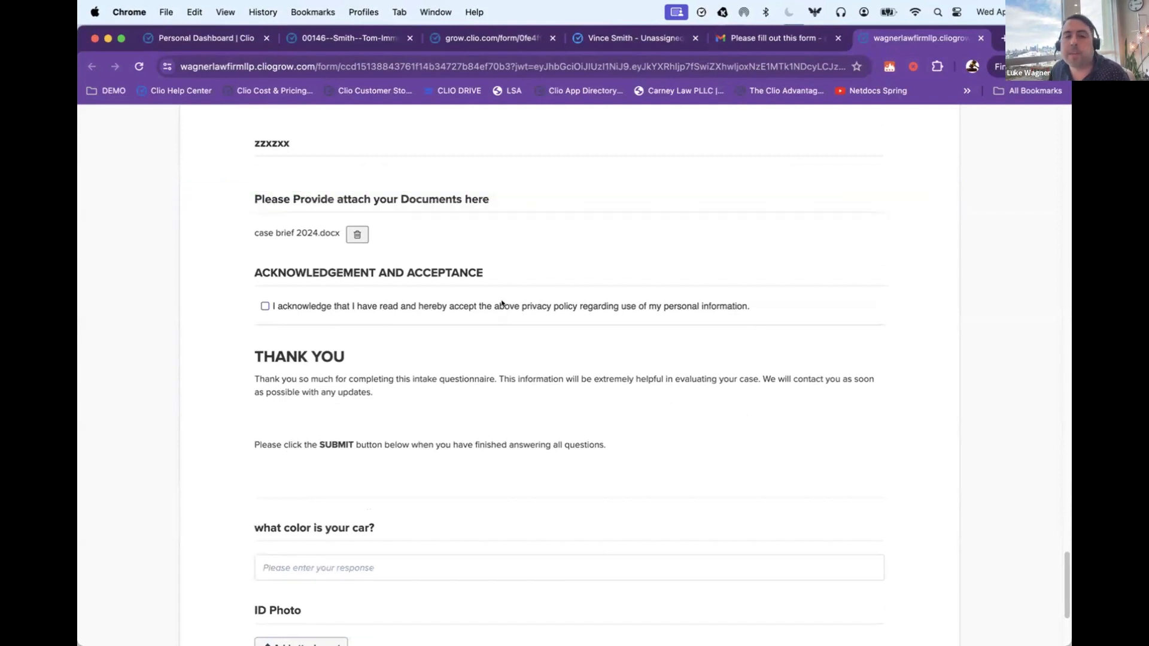
click(501, 305)
Step: Answer the car color question with blue and submit the intake form
scroll(455, 359, down, 2)
click(338, 437)
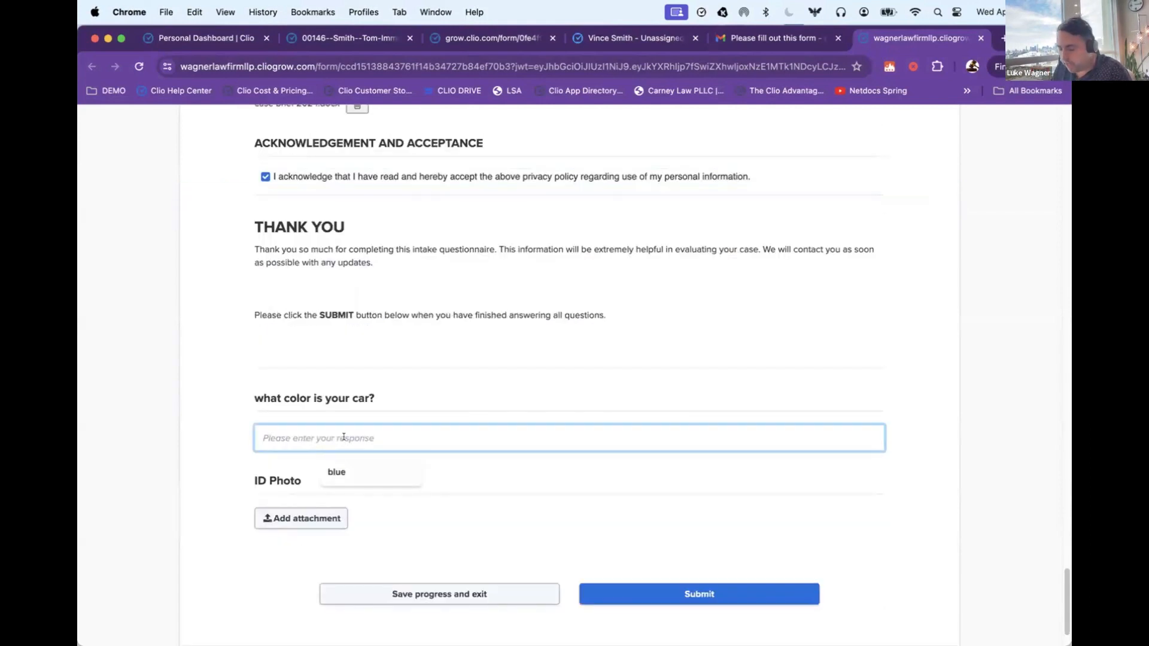
text(blue)
click(684, 405)
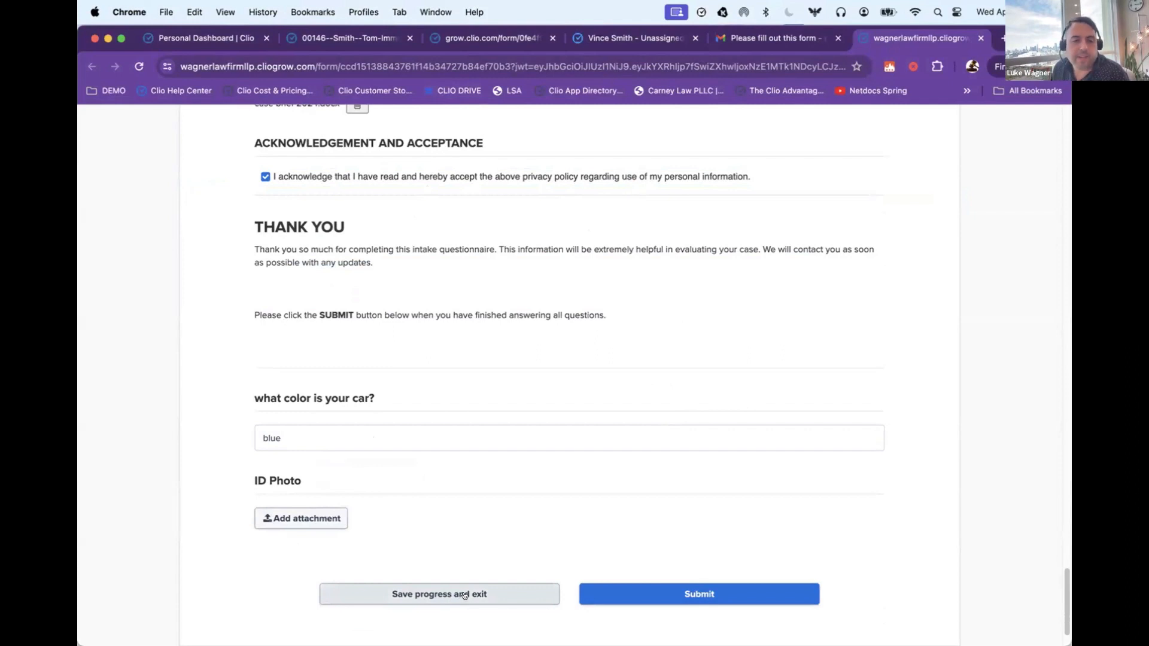
click(649, 587)
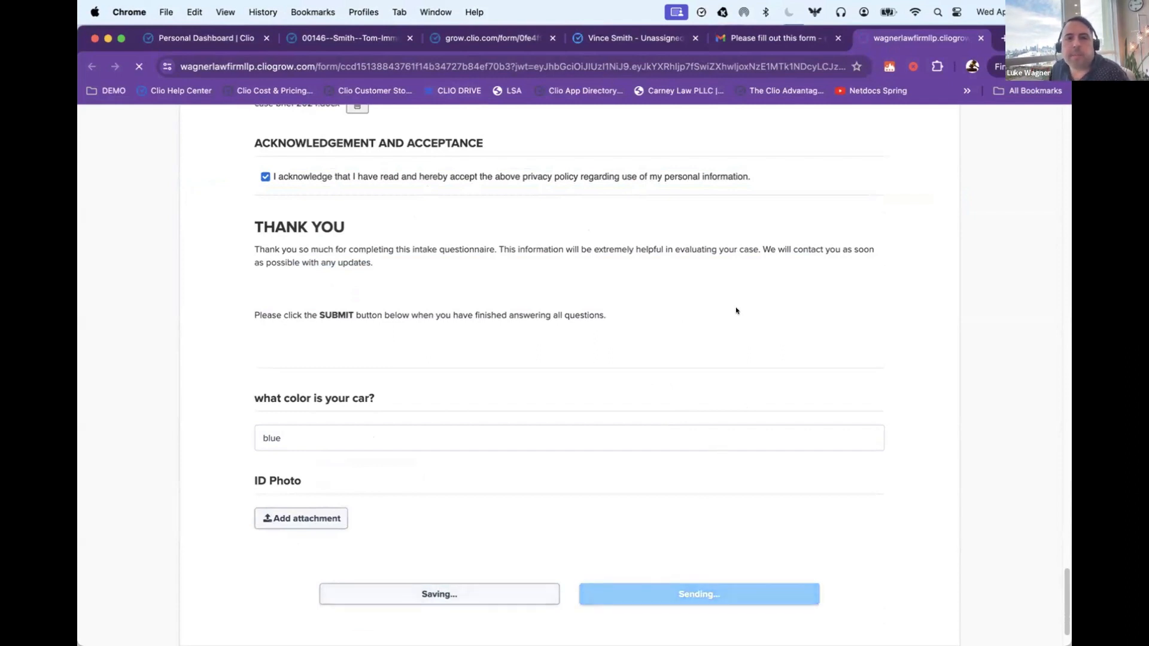
Step: Switch to the Gmail inbox and read the firm's notification that the LEGAL AID INTAKE form was submitted
click(753, 37)
click(262, 162)
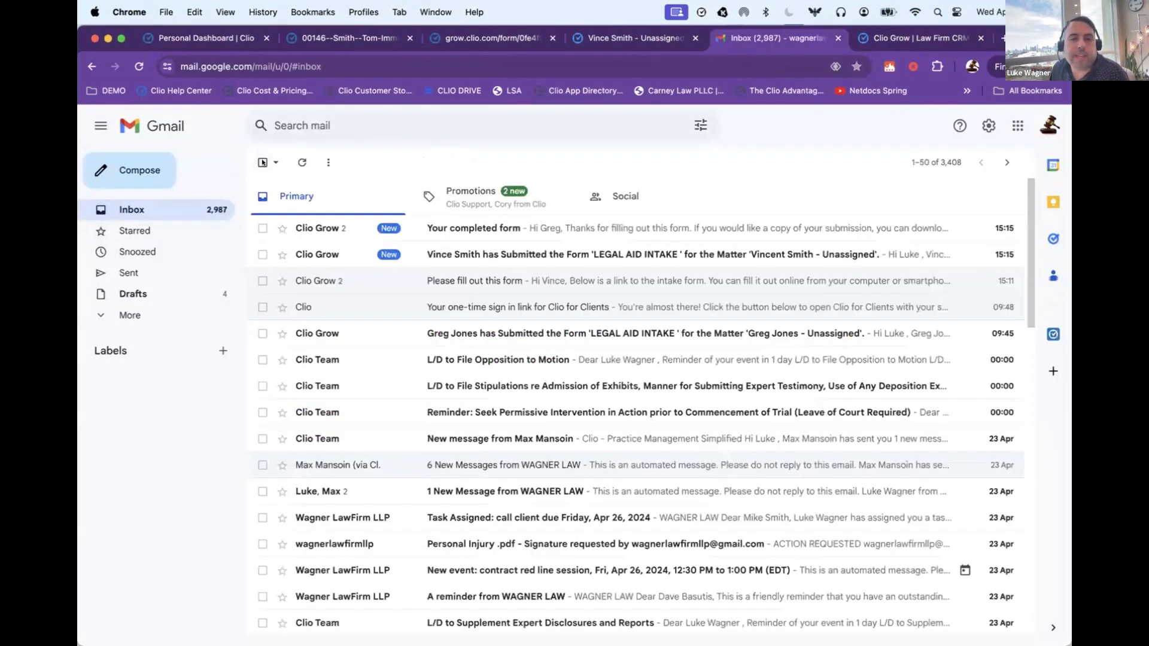
click(462, 254)
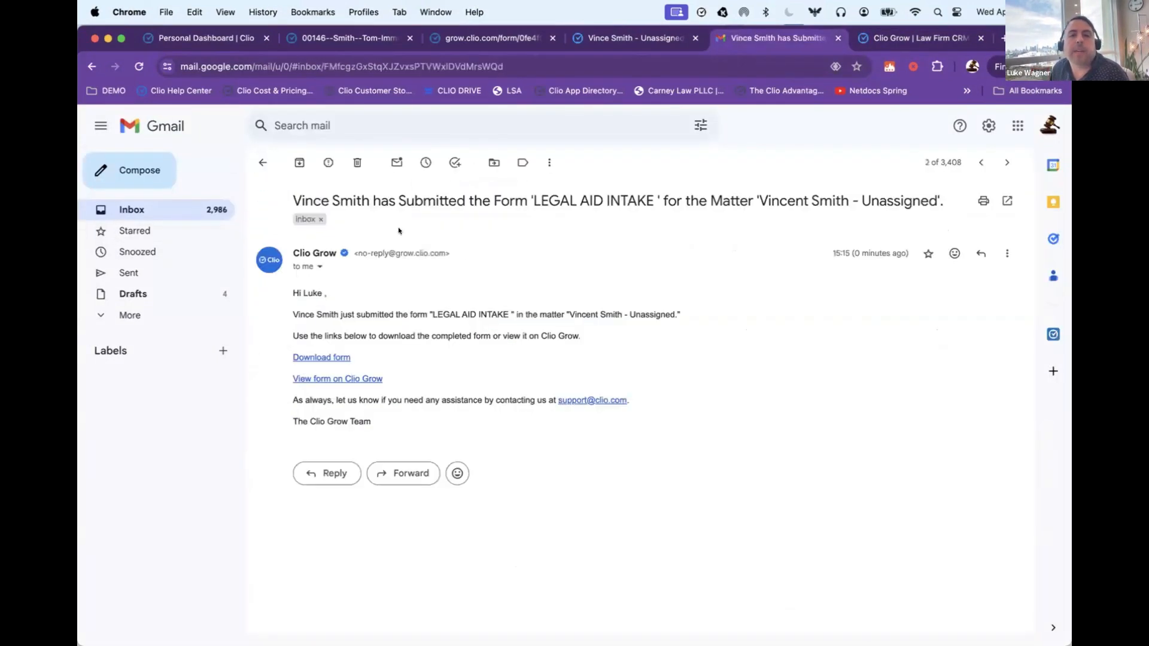
drag(331, 200, 867, 197)
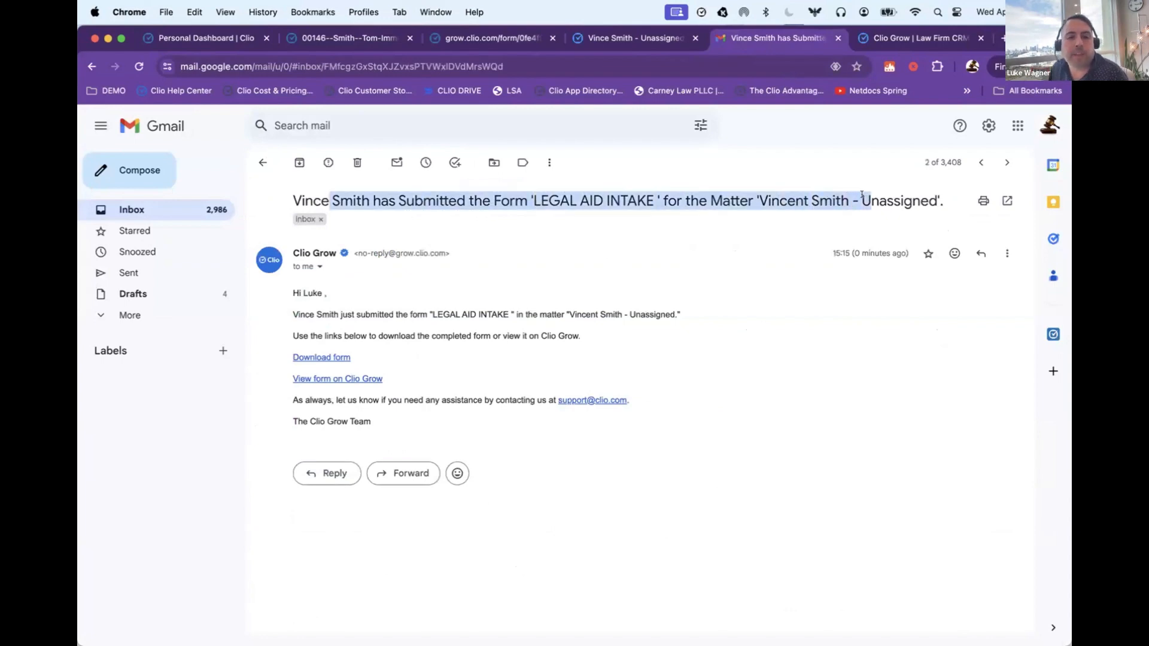
Step: Open the 'Your completed form' email and examine the newest thank-you message to the client with its form link
click(258, 163)
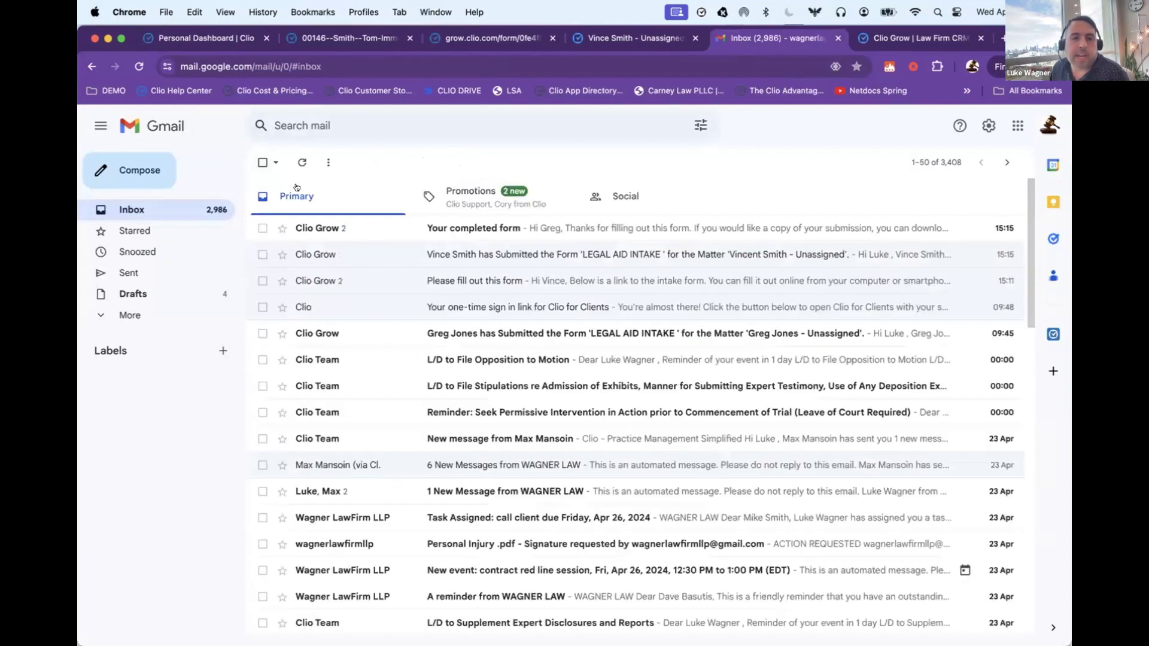
click(445, 229)
click(301, 458)
scroll(305, 442, down, 1)
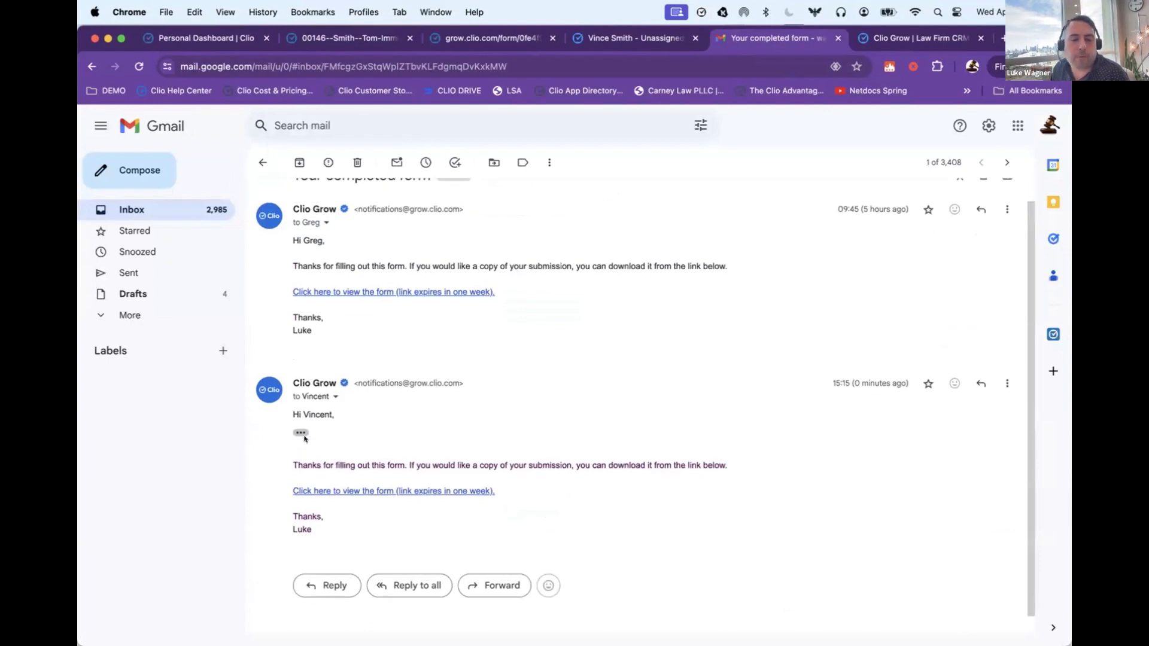
drag(293, 450, 381, 466)
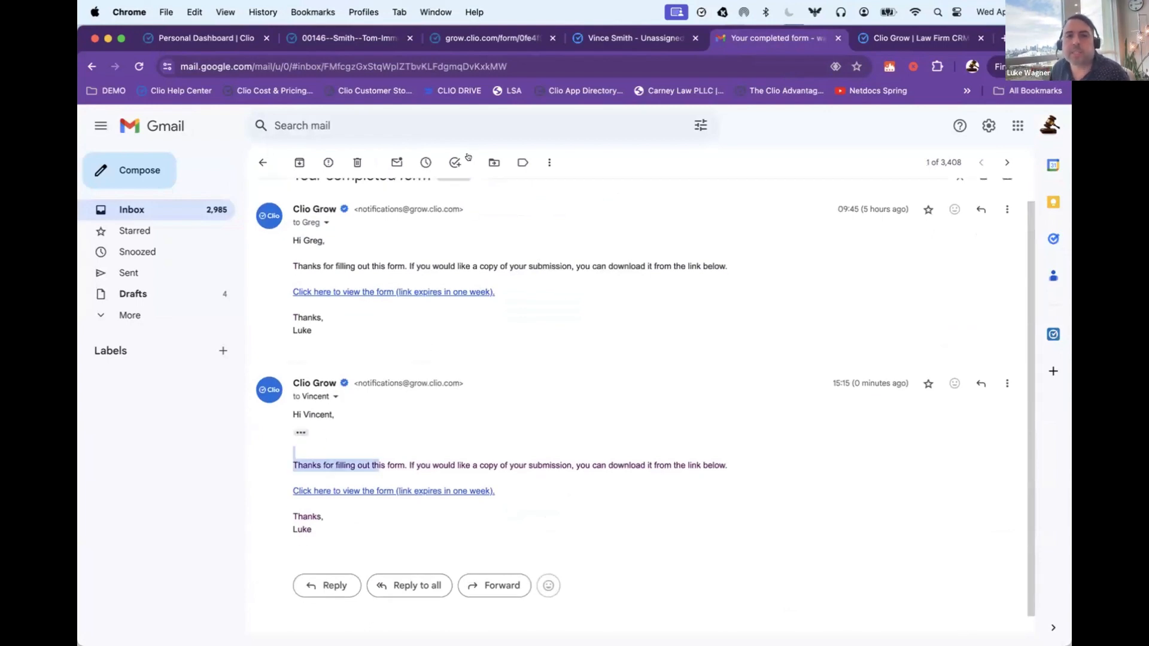
Step: Return to the client's matter in Clio Grow and mark the submitted LEGAL AID INTAKE form complete in its checklist
click(621, 41)
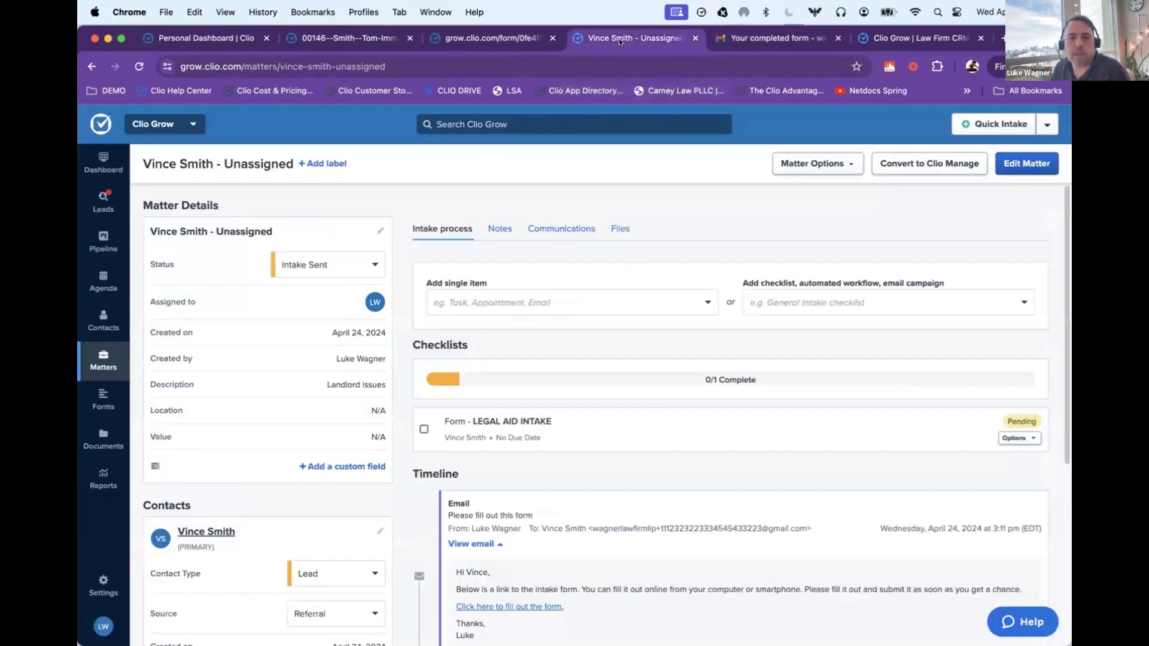
drag(552, 421, 479, 399)
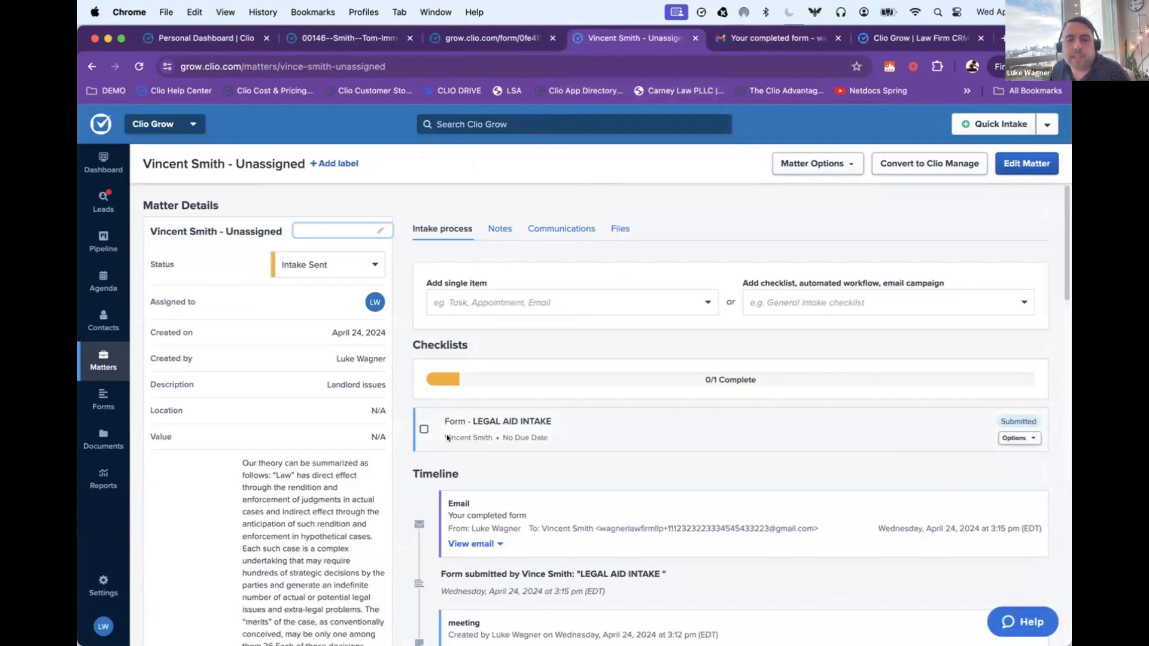
click(575, 429)
drag(1037, 422, 1019, 420)
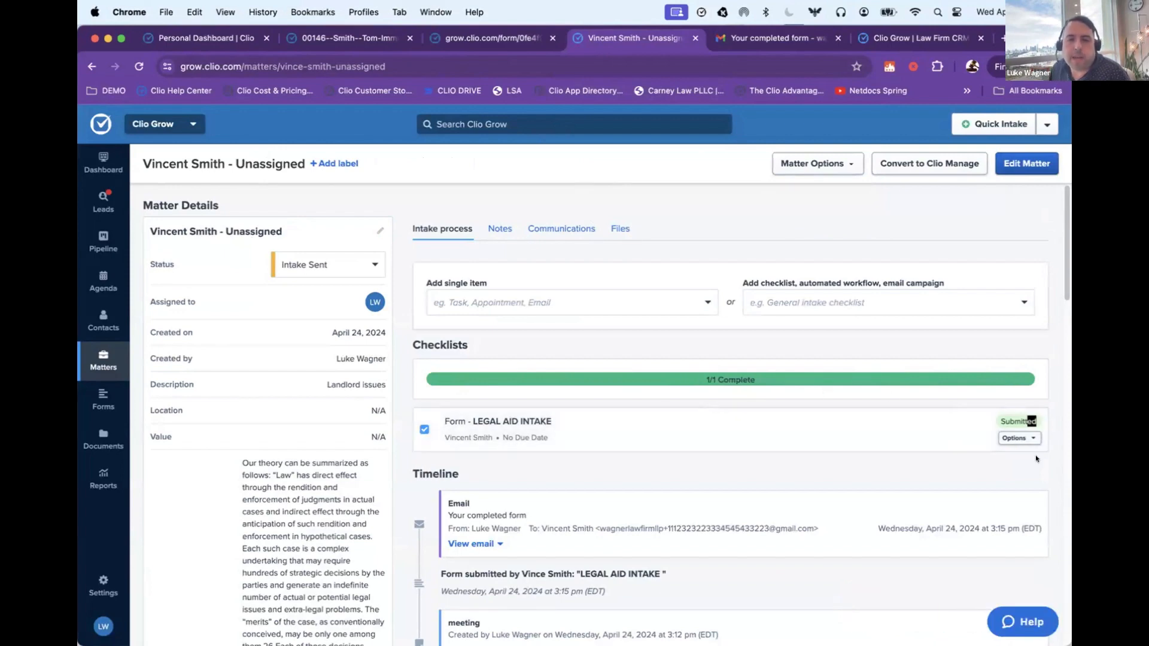
Step: View the submitted LEGAL AID INTAKE form from the matter's files and review its financial eligibility answers and poverty level summary
click(620, 229)
scroll(442, 443, down, 1)
mouse_move(443, 446)
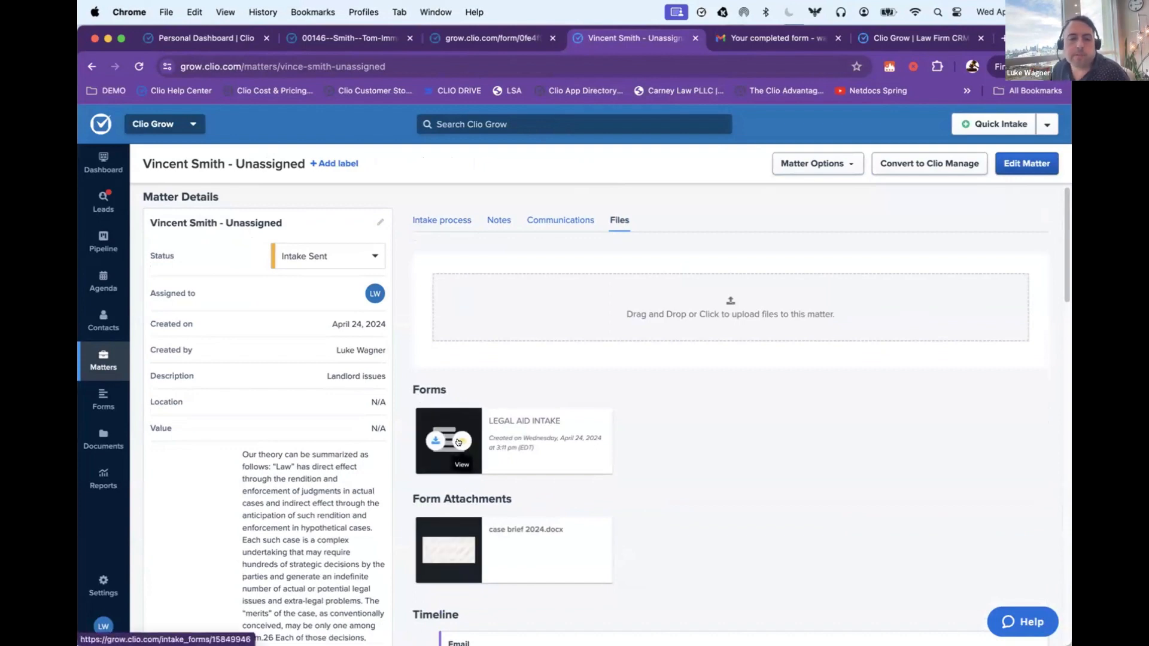
click(458, 449)
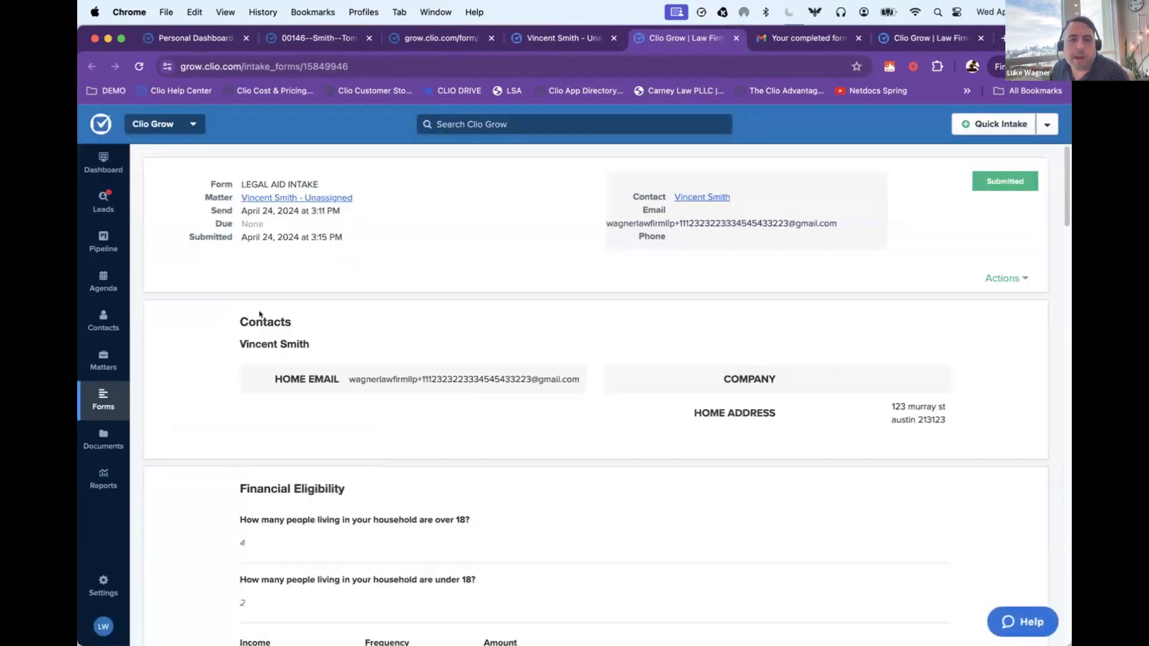
scroll(249, 317, down, 5)
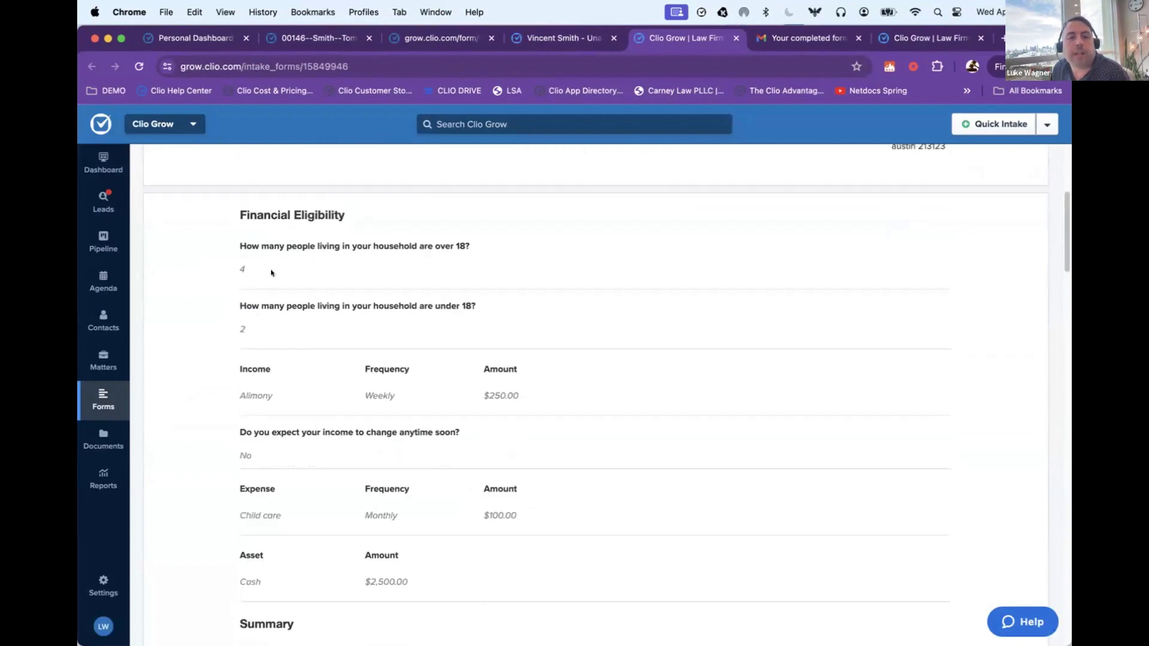
scroll(274, 271, down, 4)
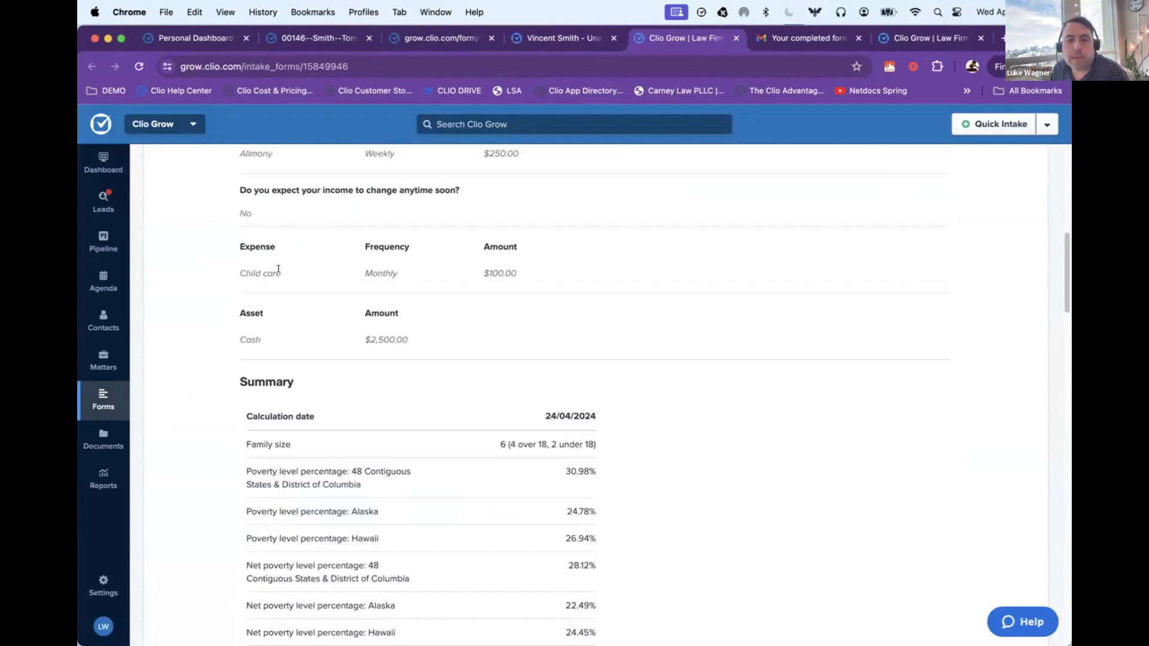
scroll(278, 269, down, 3)
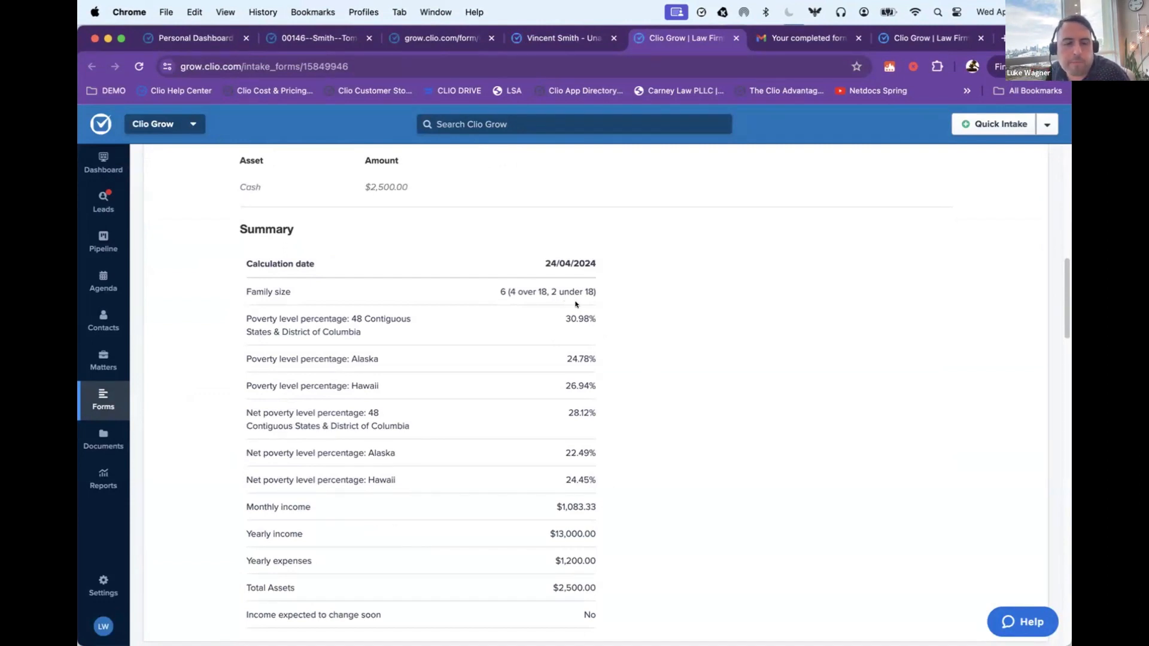
scroll(573, 305, down, 6)
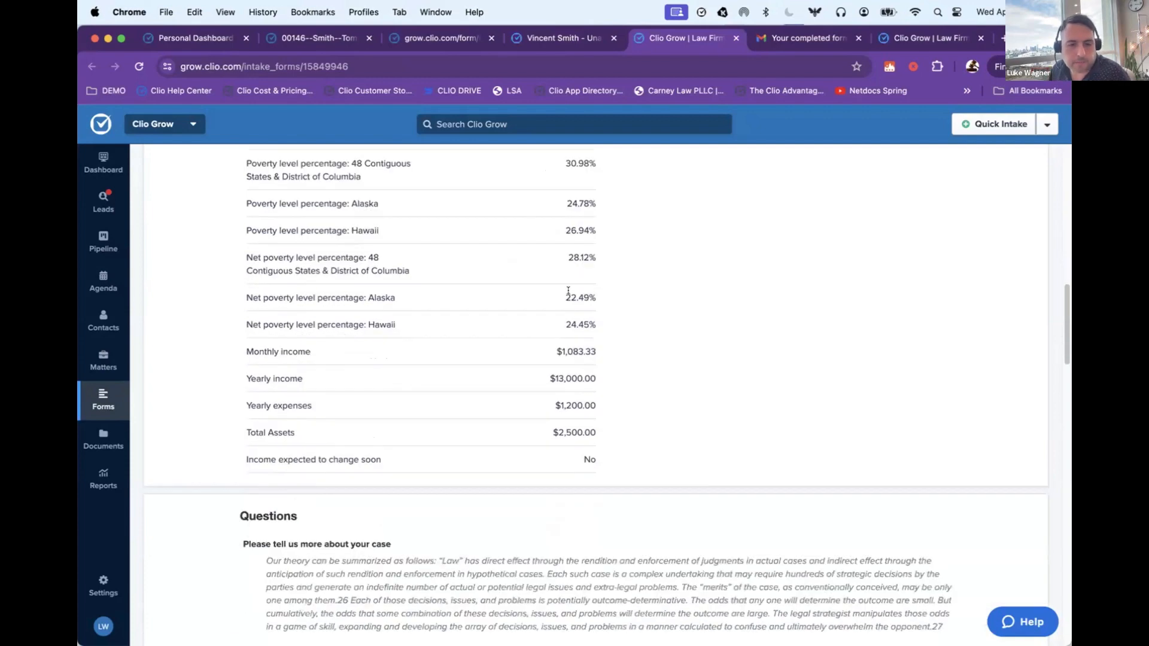
Step: Review the client's questionnaire answers in the submitted form, from the case description through marital status, employment and referral source
scroll(567, 292, down, 3)
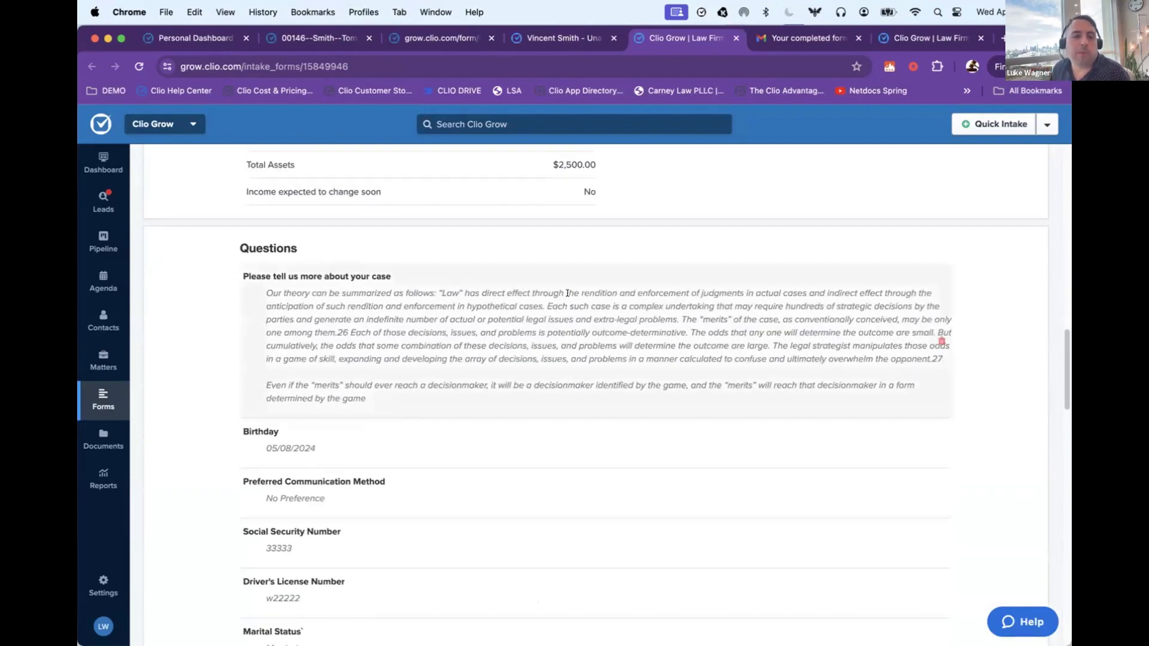
scroll(567, 298, down, 3)
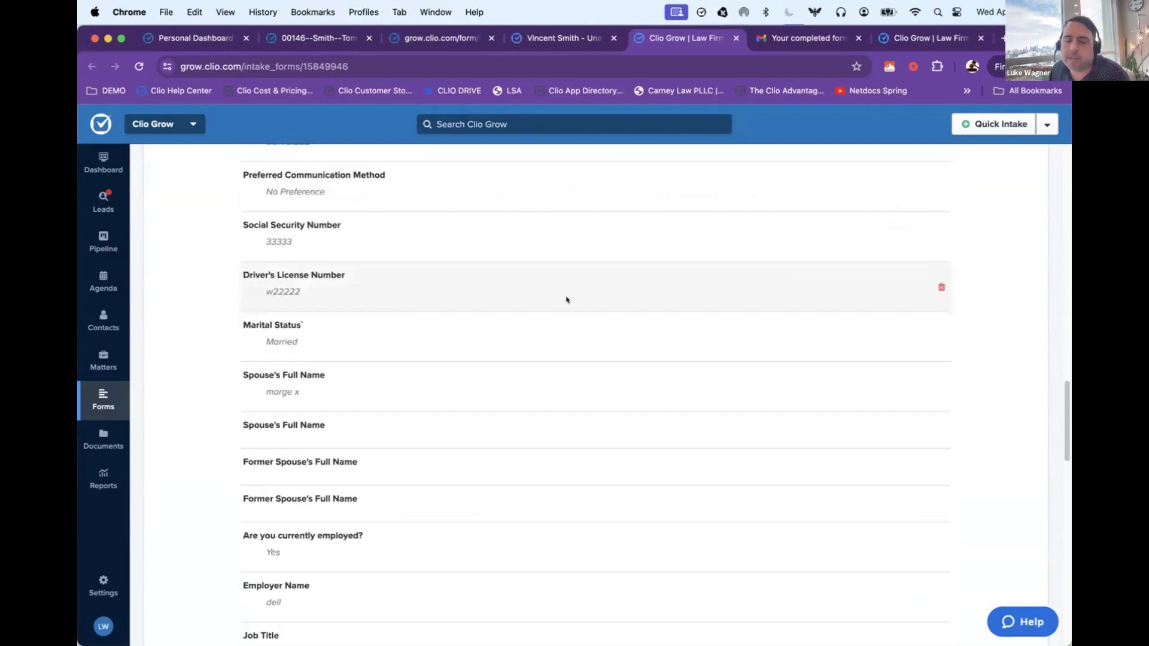
scroll(567, 302, down, 3)
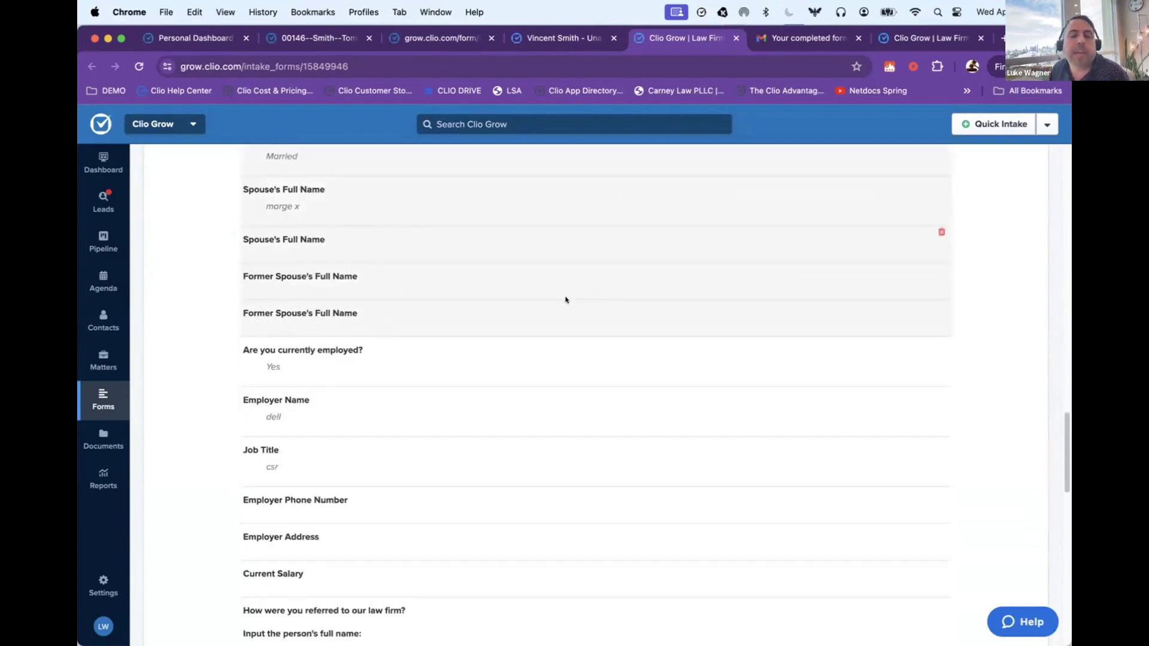
scroll(564, 301, down, 2)
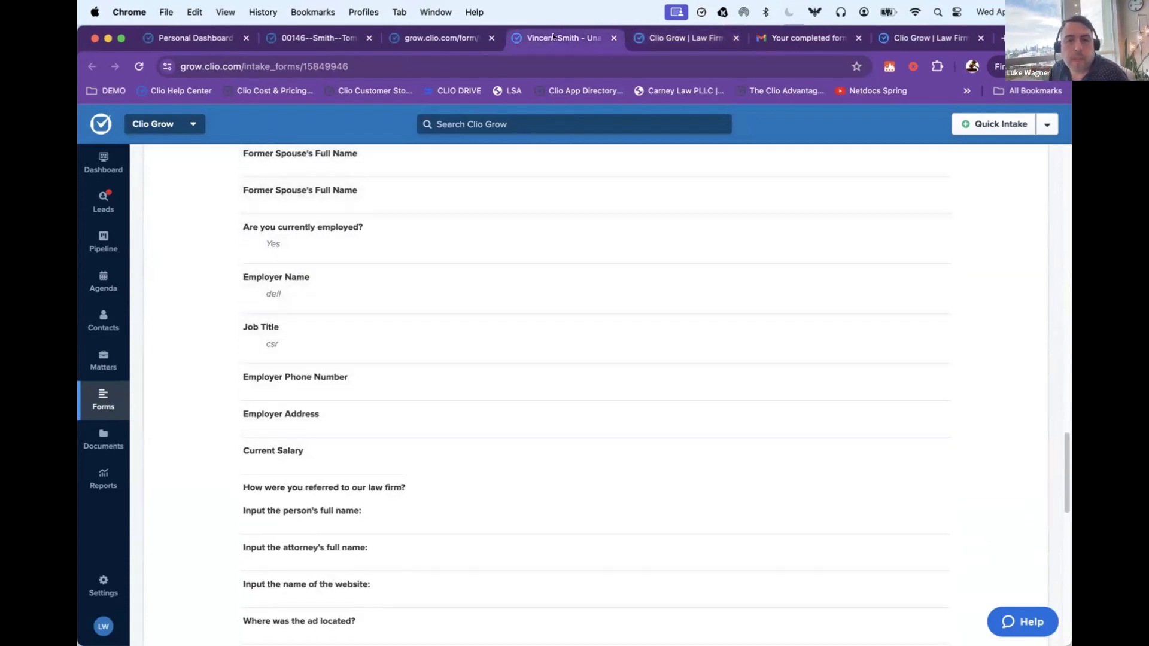
Step: Return to the client's matter and set its status to Intake Received
click(552, 35)
click(456, 237)
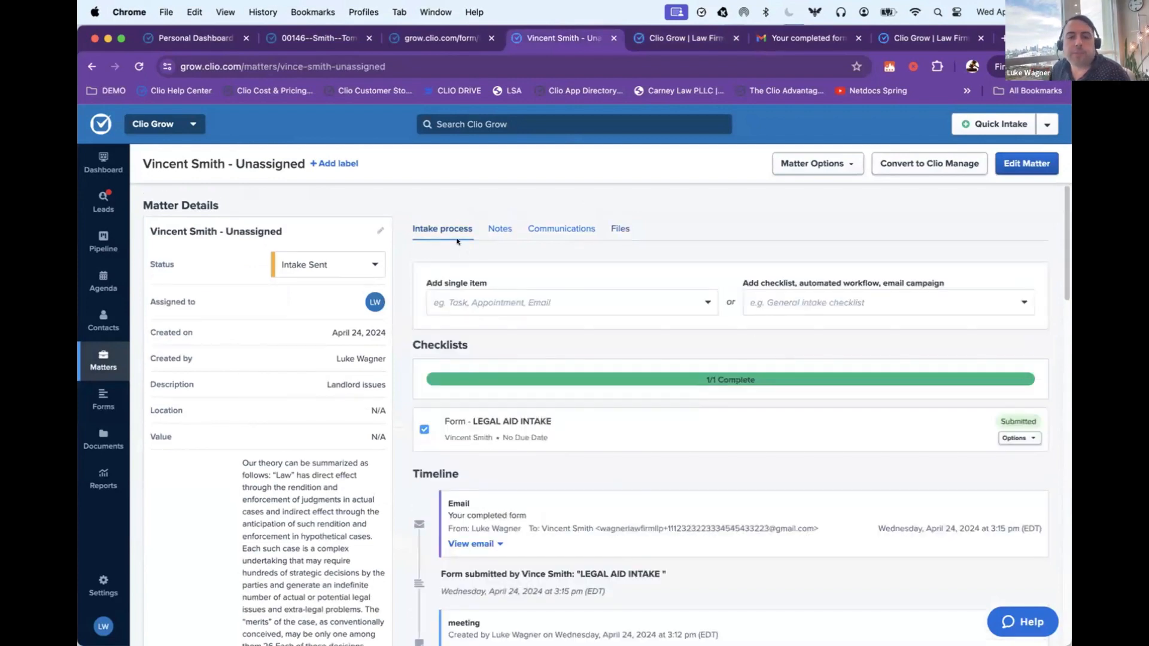
click(338, 261)
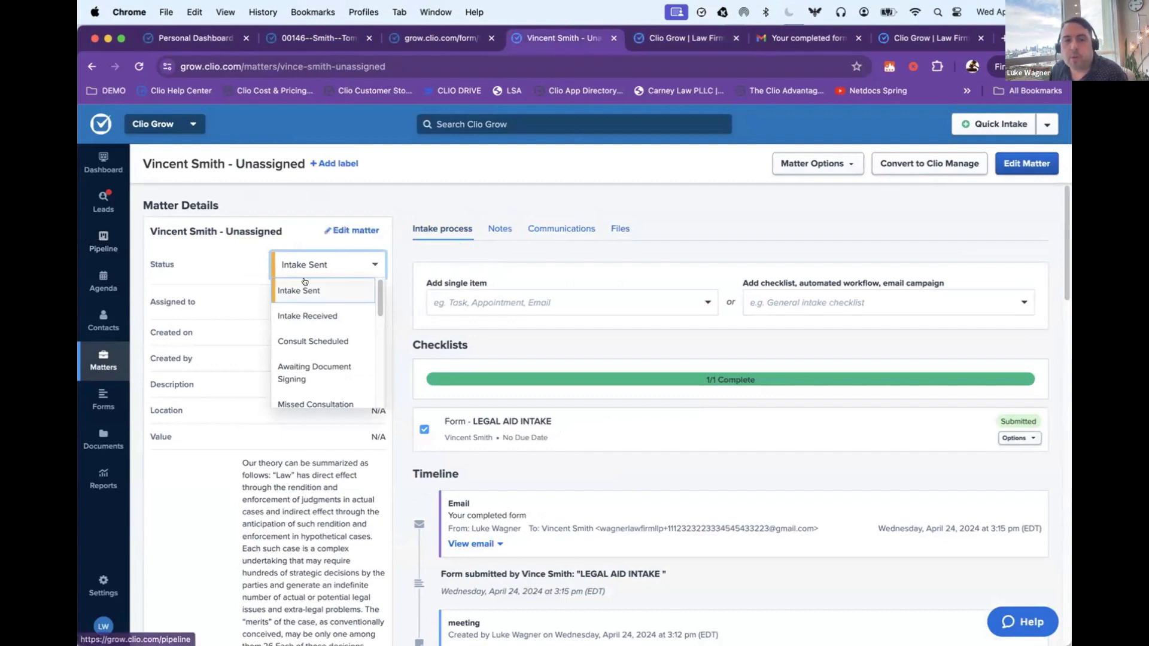
click(309, 317)
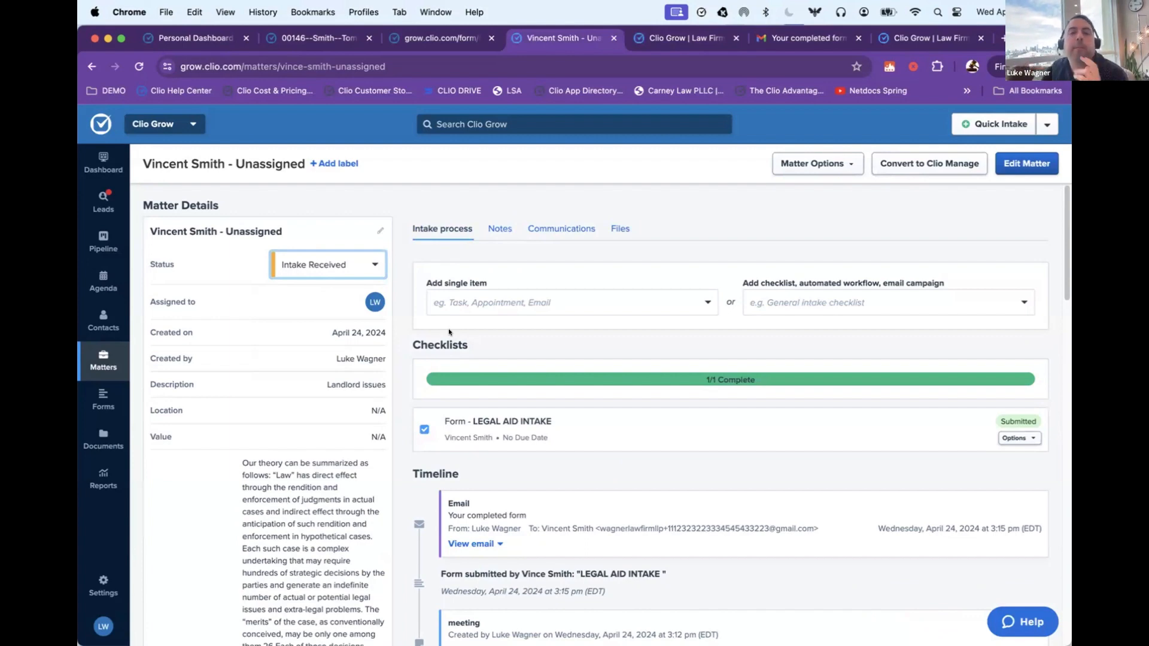
Step: Start a new task as a single item on the matter with the description "call the client back"
drag(426, 293, 491, 285)
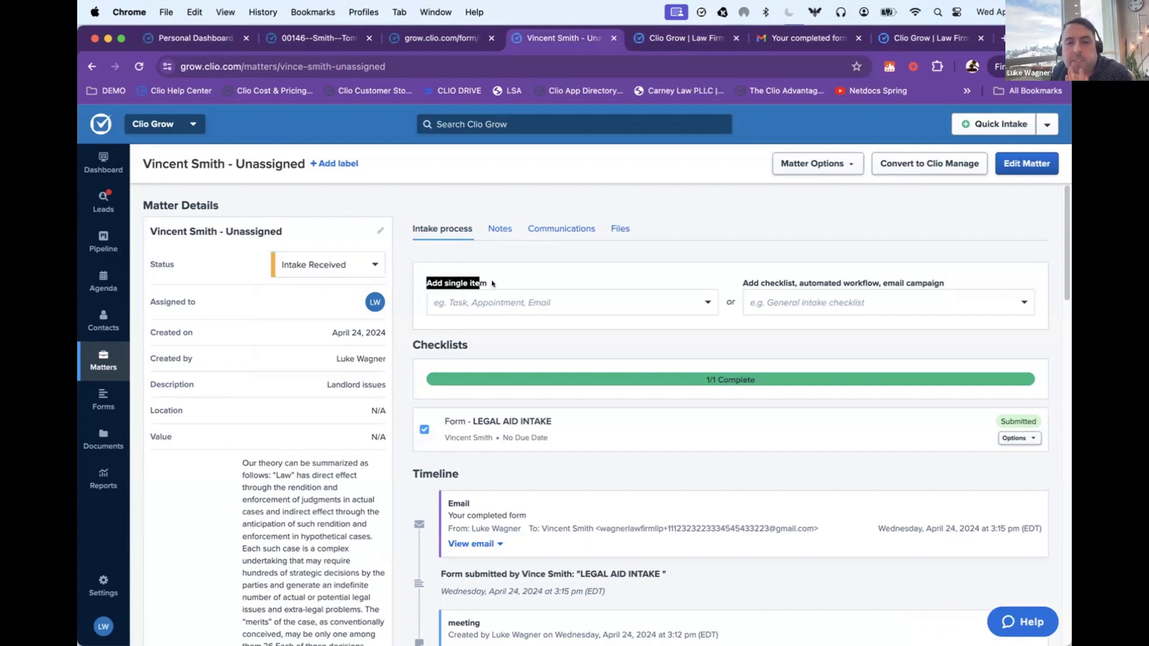
click(526, 302)
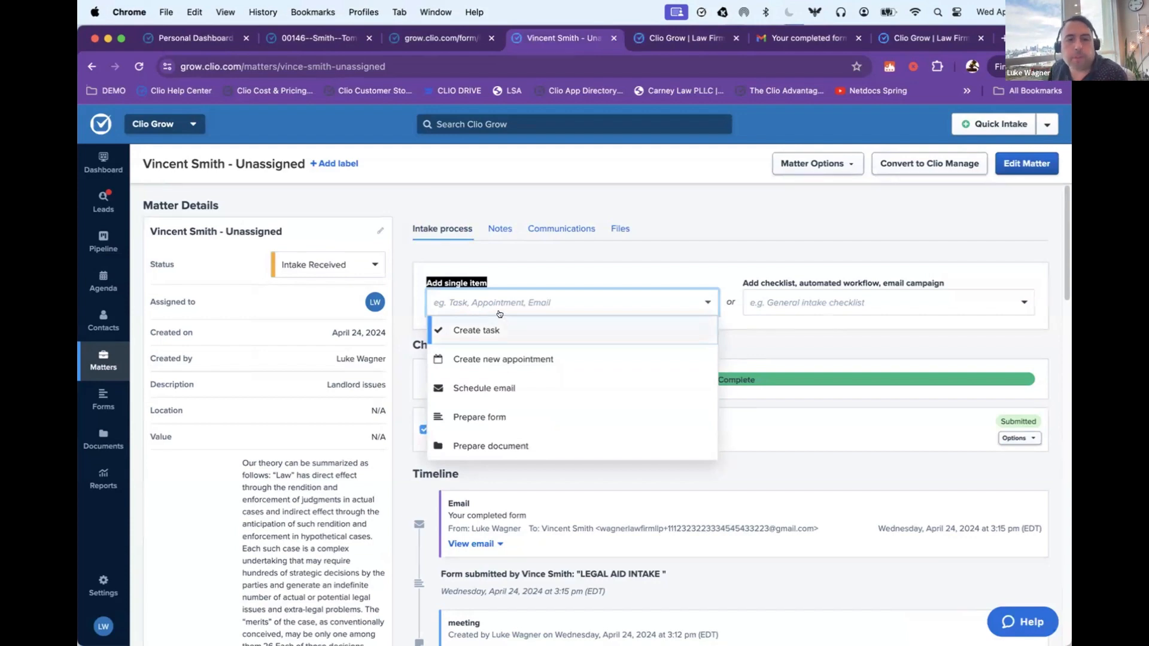
click(488, 327)
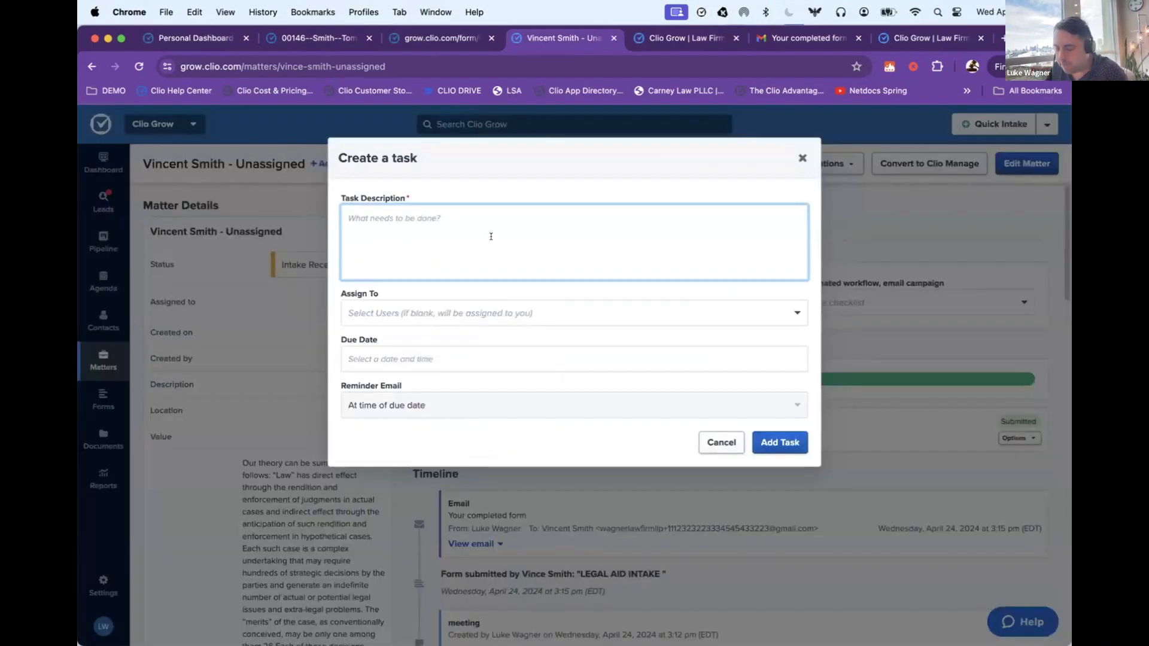
text(call )
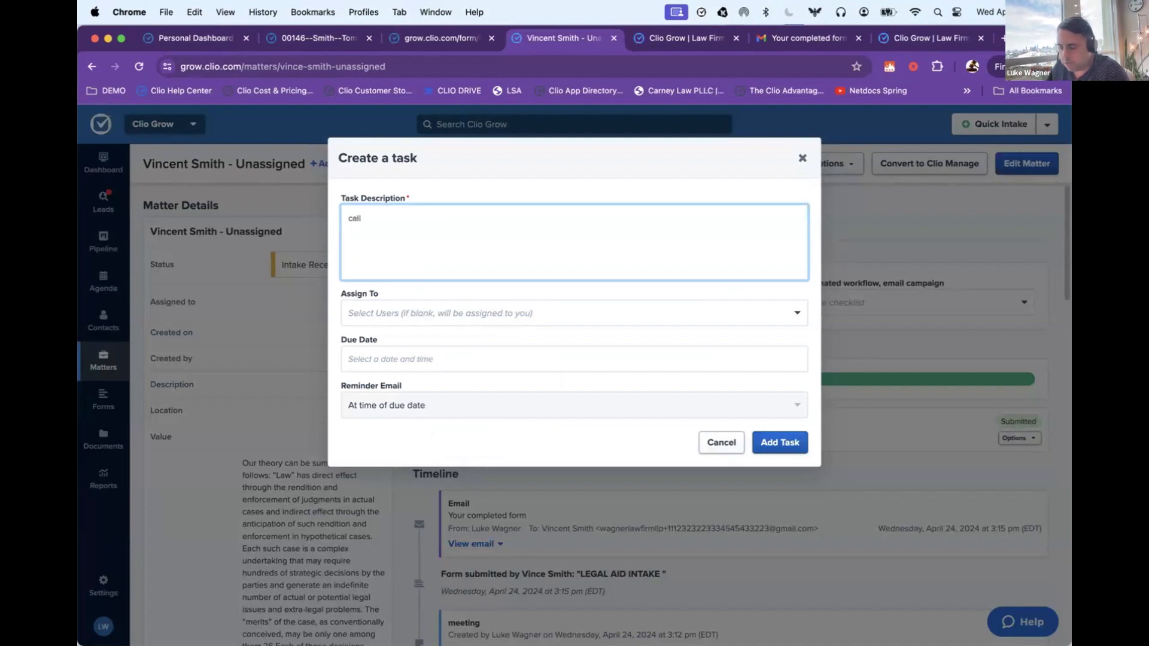
text(the client back)
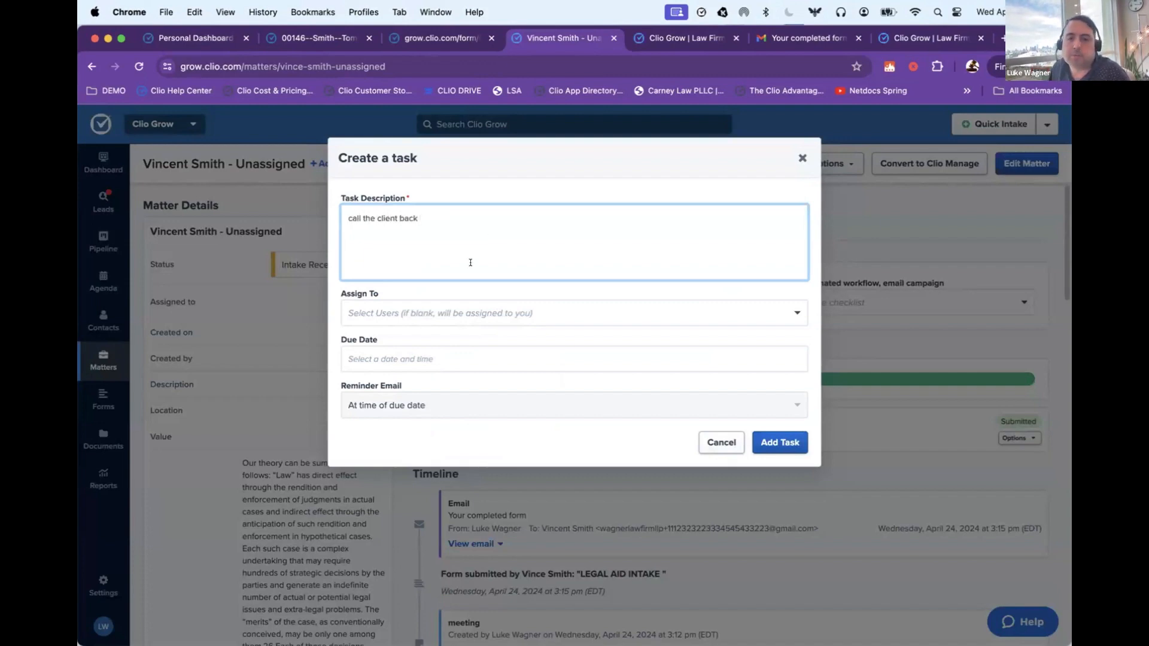
Step: Assign the task to the signed-in firm user, due 04/29/2024 3:16 pm with a reminder email at time of due date, and add it
click(455, 317)
click(431, 340)
click(438, 357)
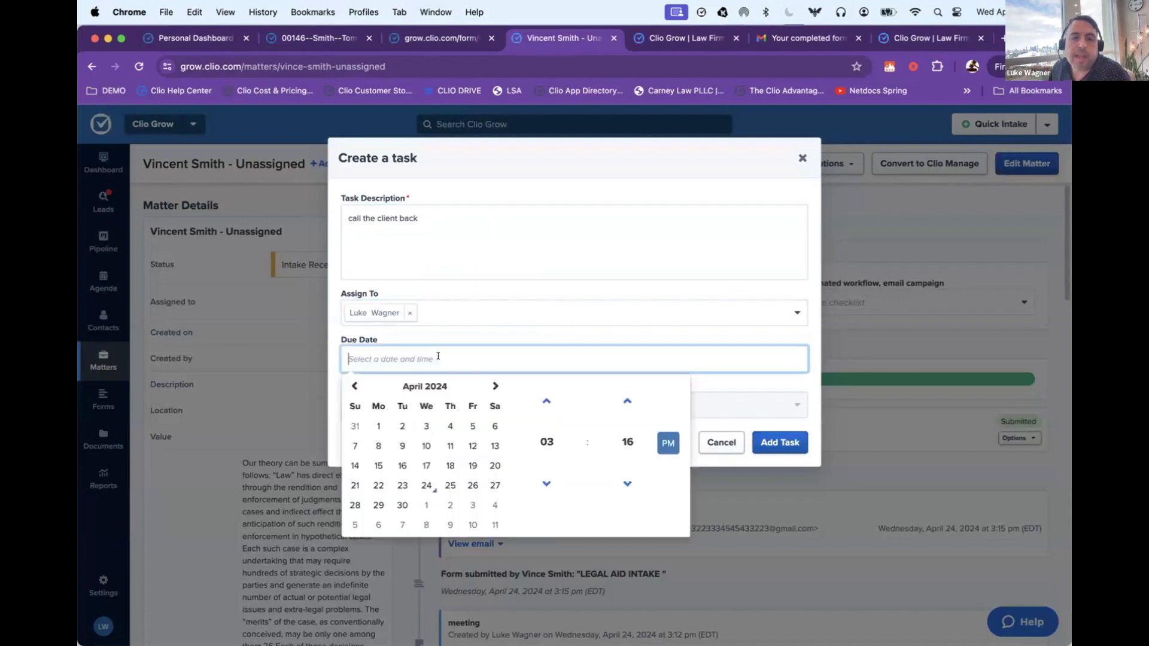
click(378, 505)
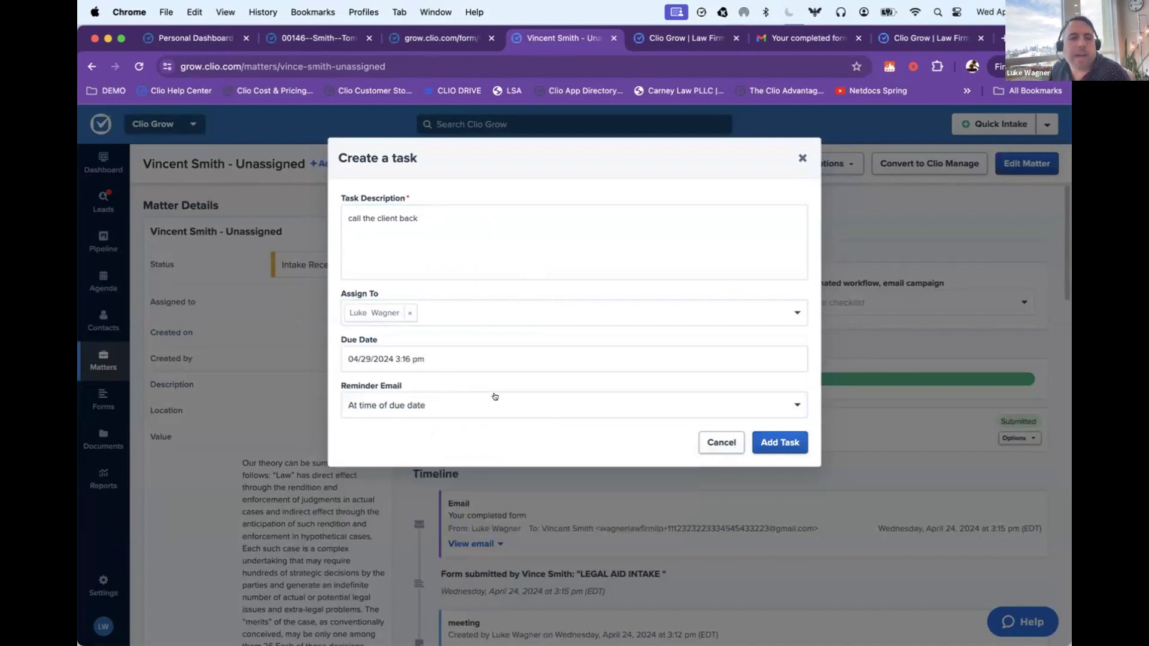
drag(342, 379, 484, 407)
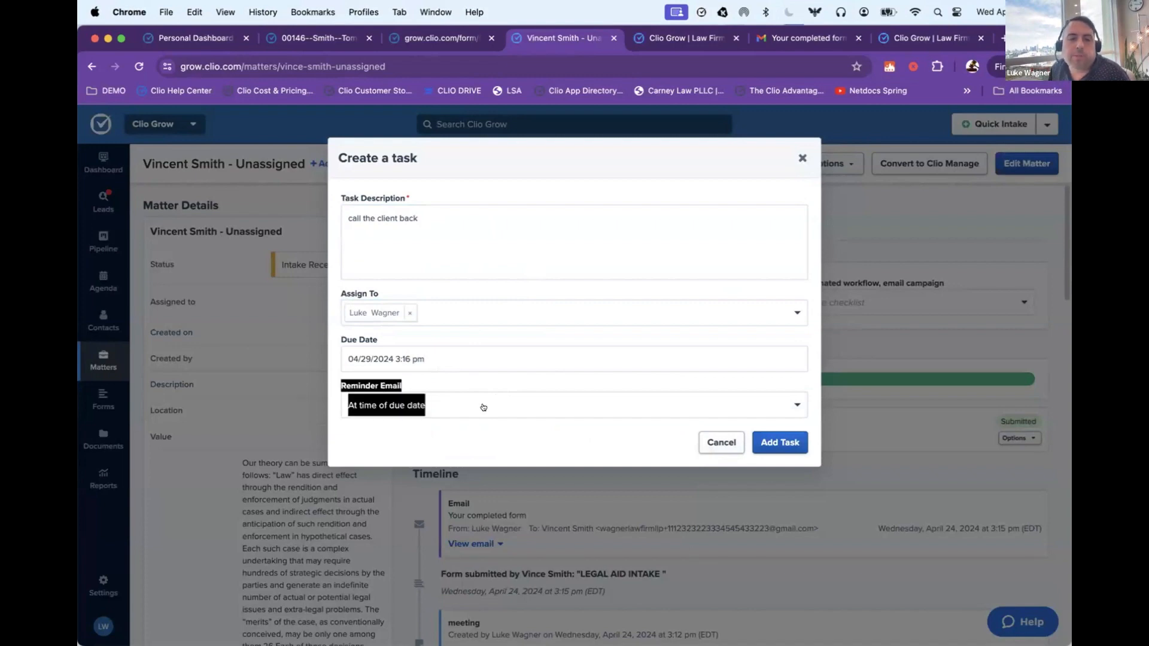
click(483, 408)
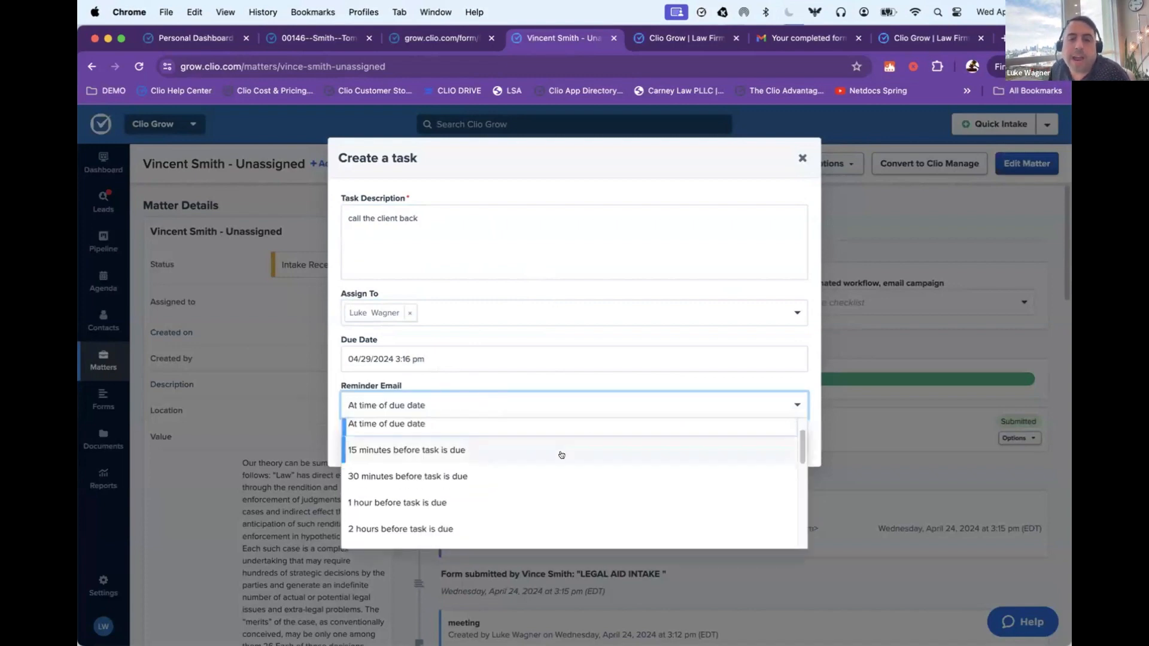
click(584, 236)
click(775, 441)
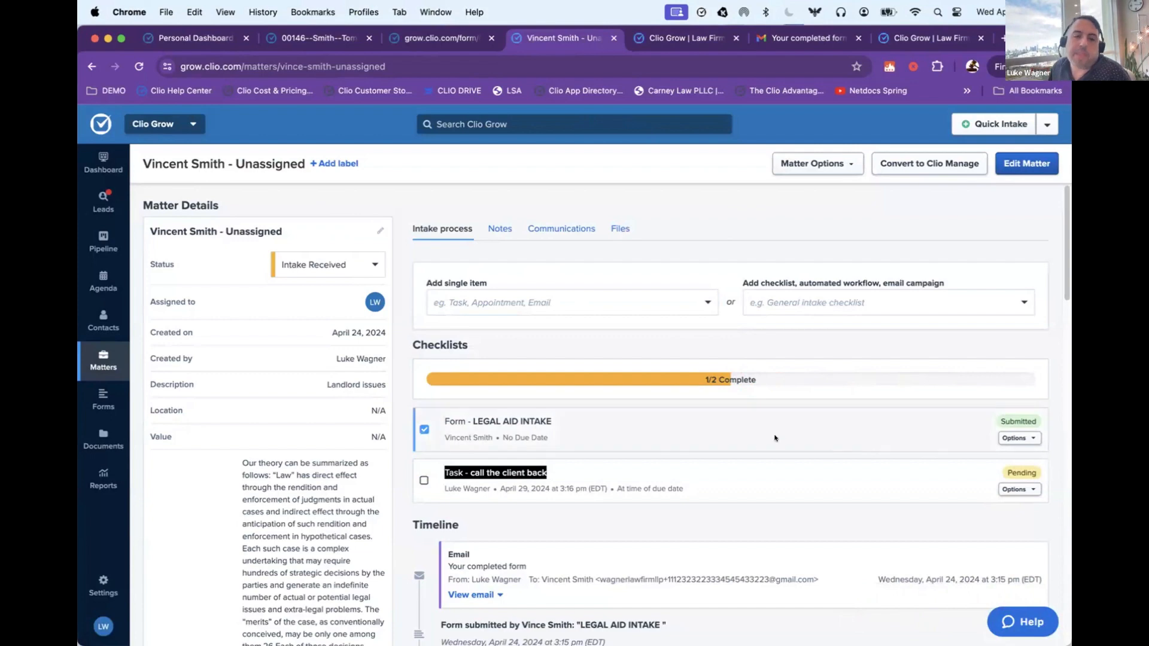
Step: Start a new appointment on the matter, check the available firm users, and select Ad hoc as the appointment type
click(621, 304)
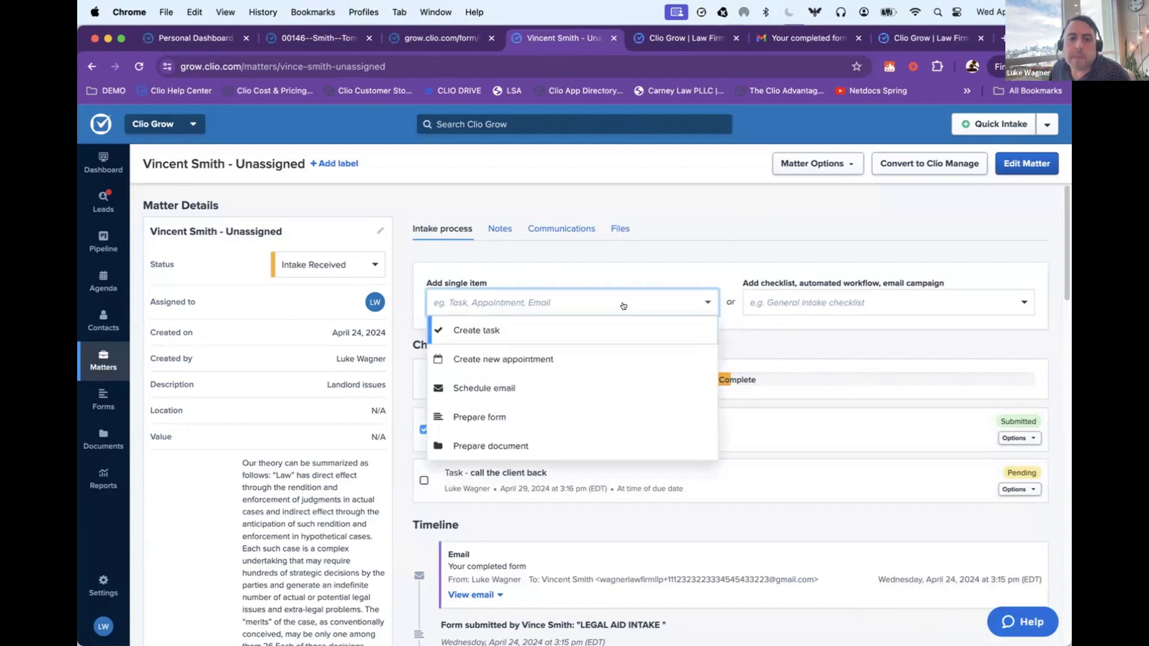
click(549, 357)
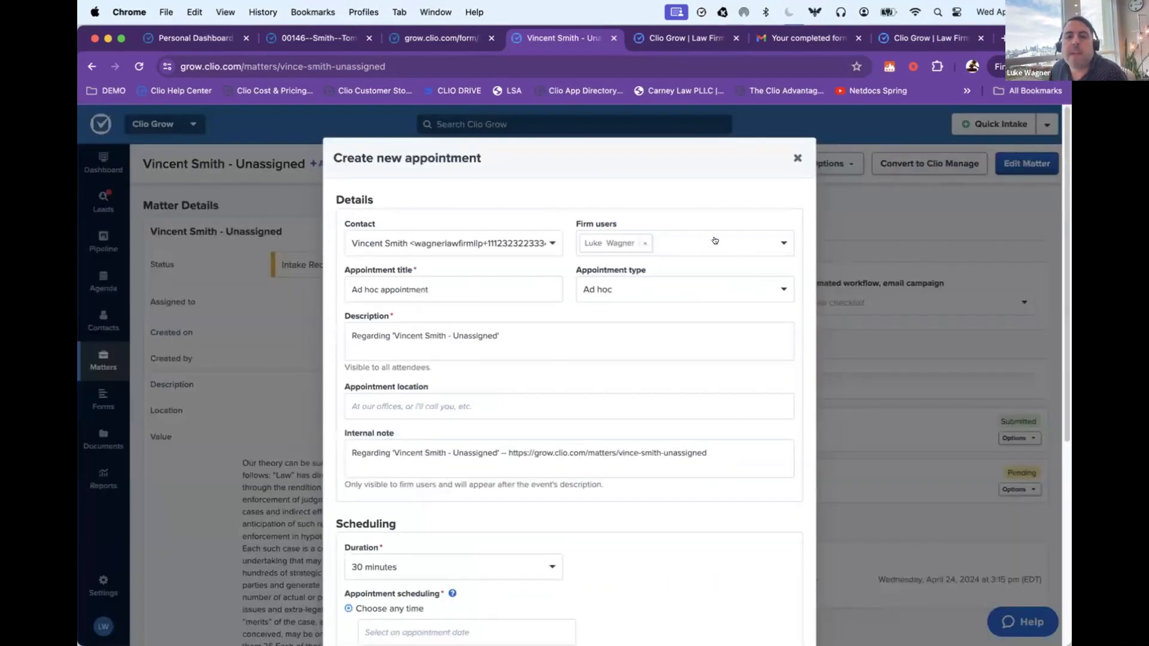
scroll(573, 284, down, 2)
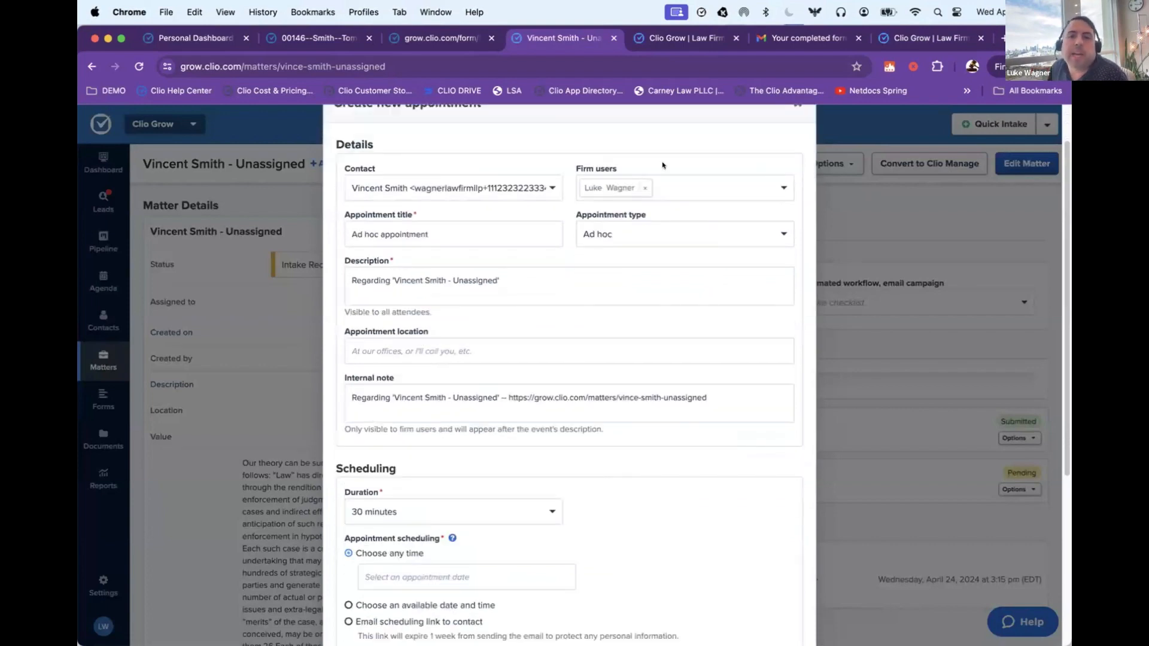
click(740, 188)
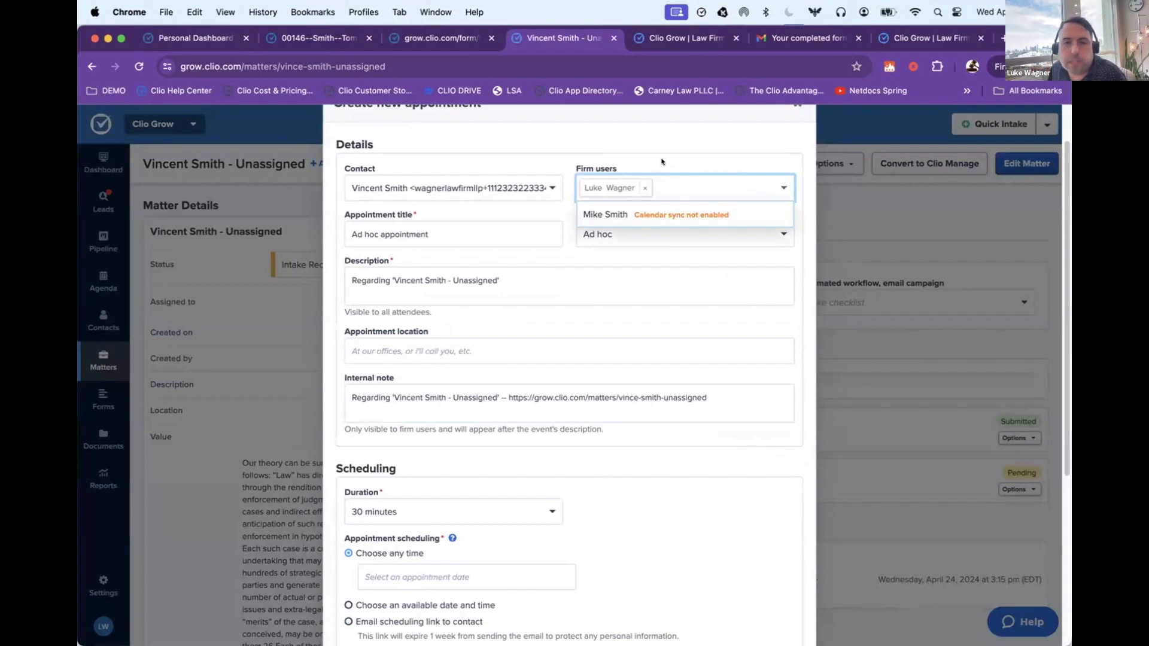
click(661, 161)
scroll(691, 206, down, 1)
click(665, 216)
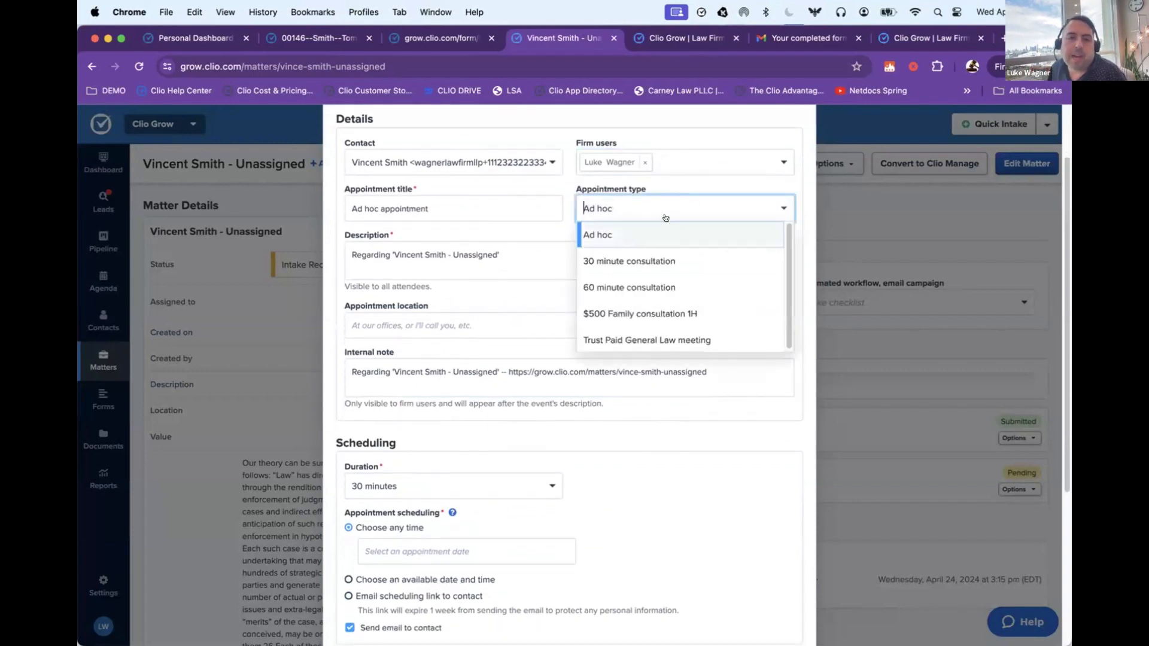
click(614, 234)
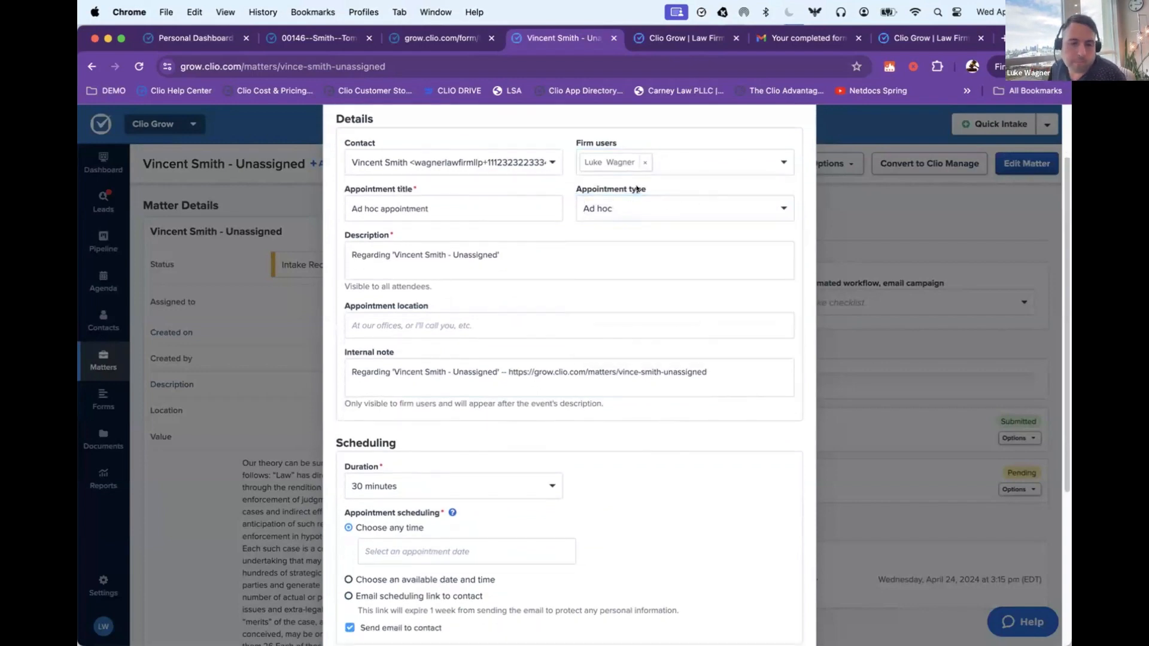
Step: Try scheduling the appointment by available date and time and view the open slots for Thursday, April 25
scroll(637, 189, down, 3)
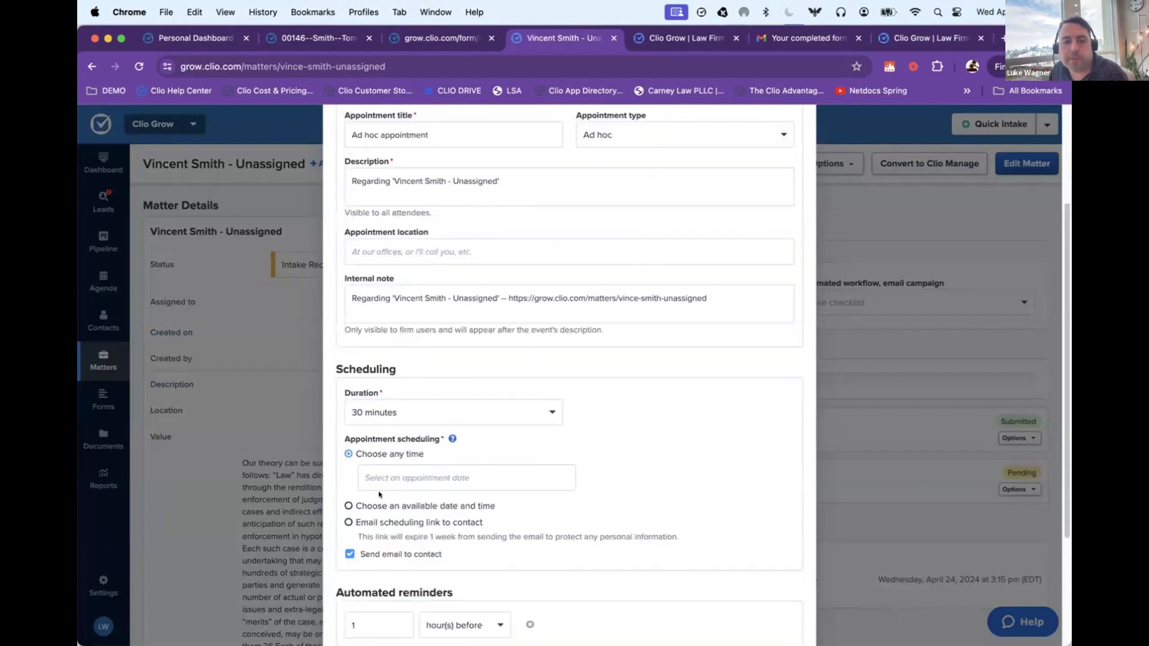
click(380, 508)
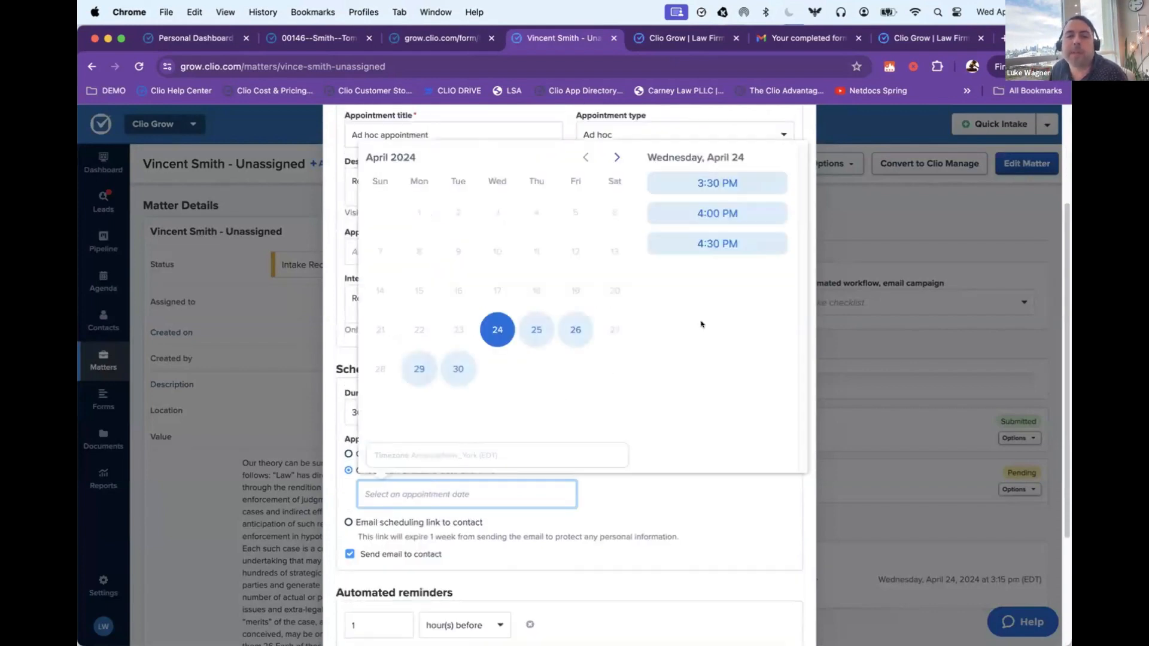
click(546, 323)
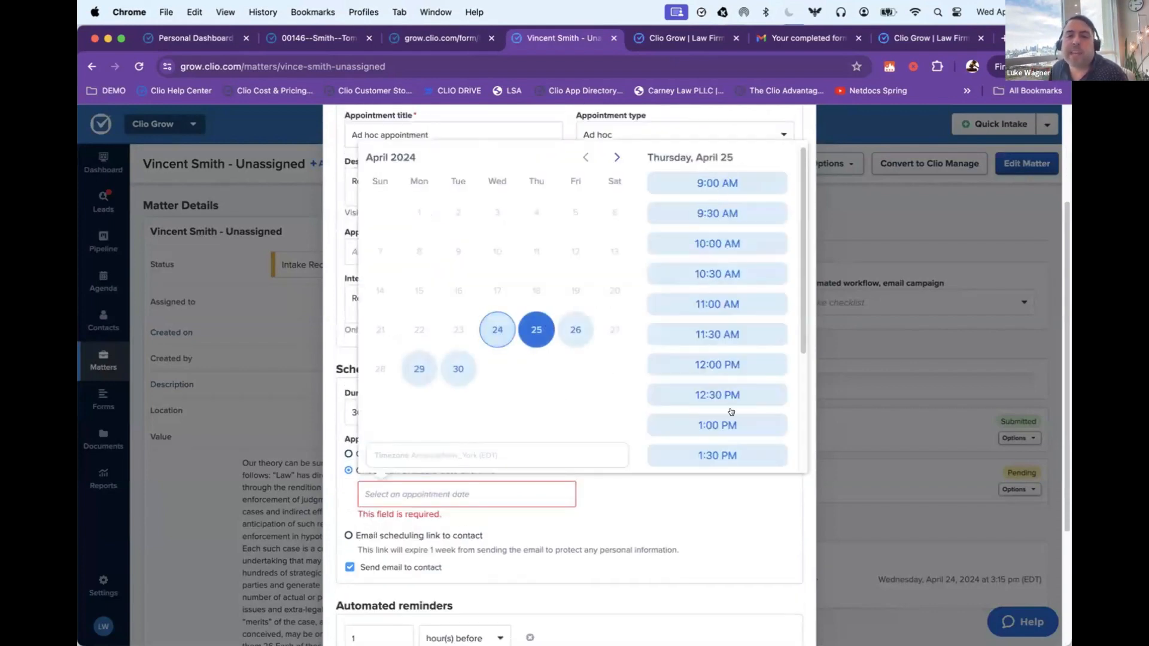
click(405, 541)
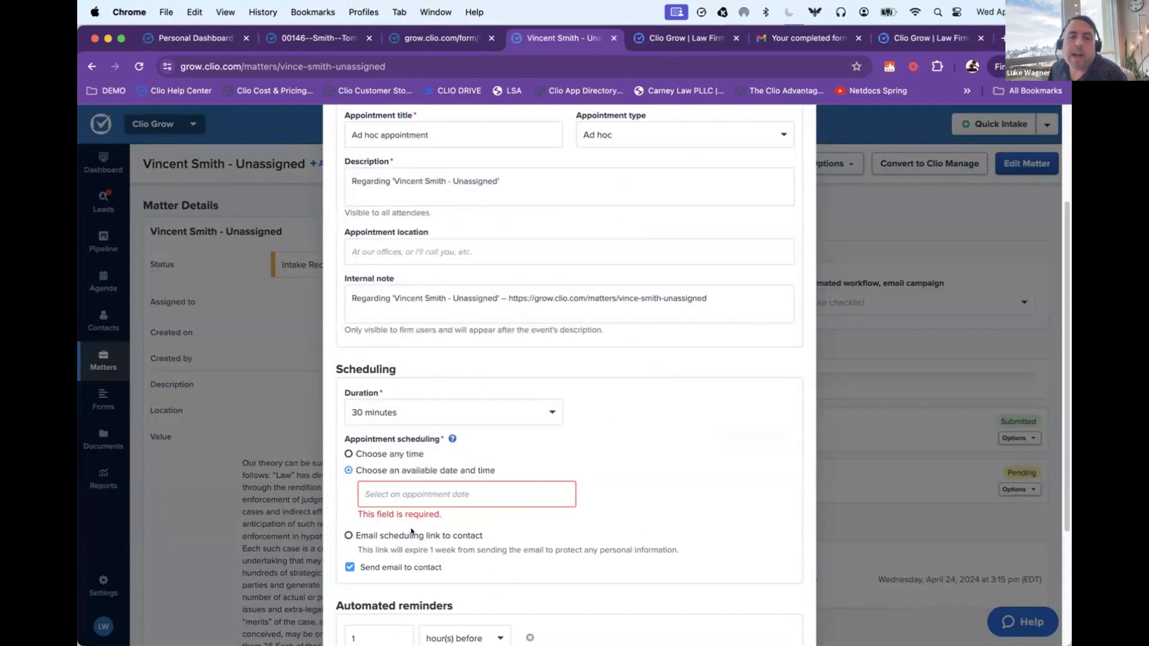
Step: Create the appointment with a scheduling link emailed to the contact, and send the Appointment Invitation Email
click(412, 534)
scroll(453, 469, down, 3)
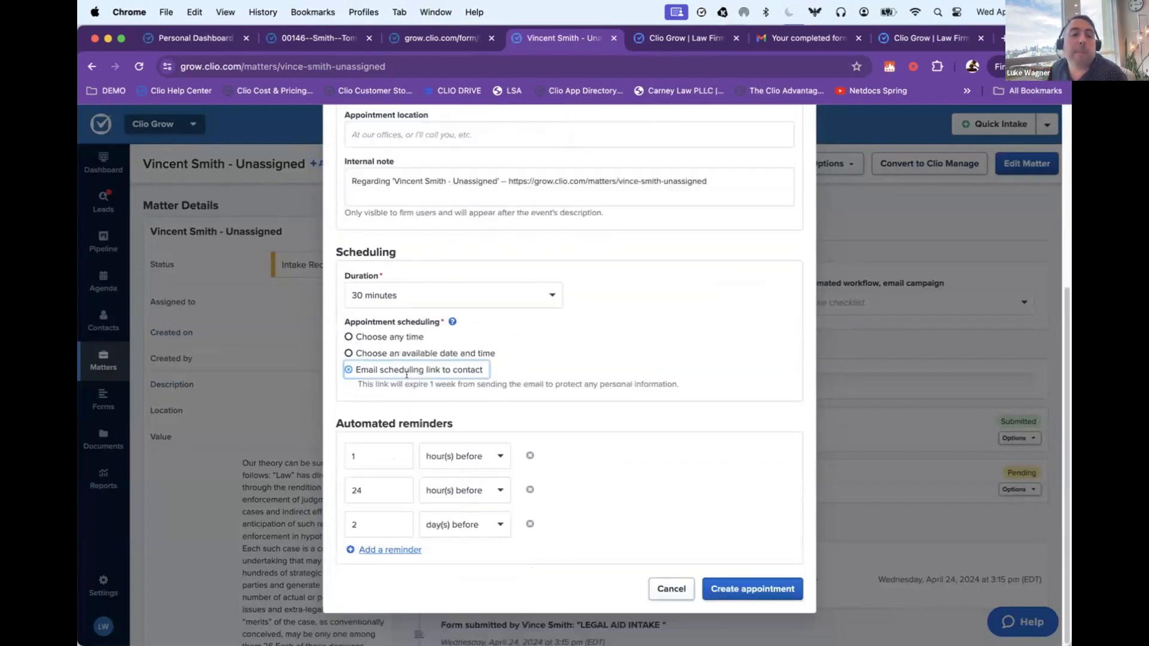
click(740, 584)
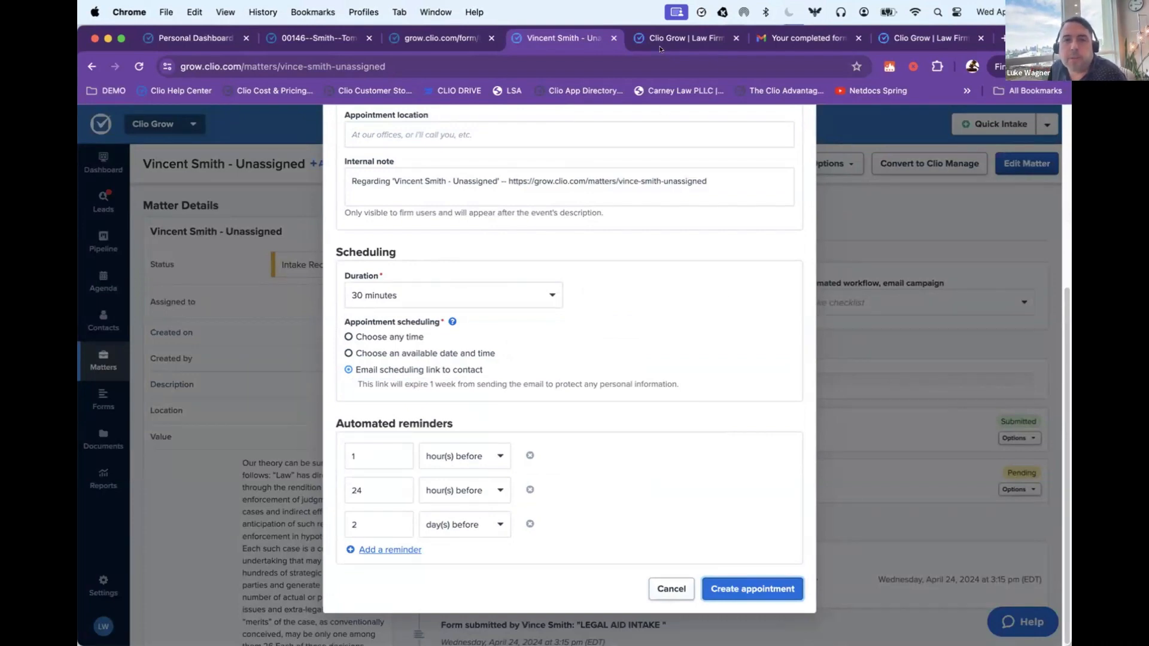
click(744, 584)
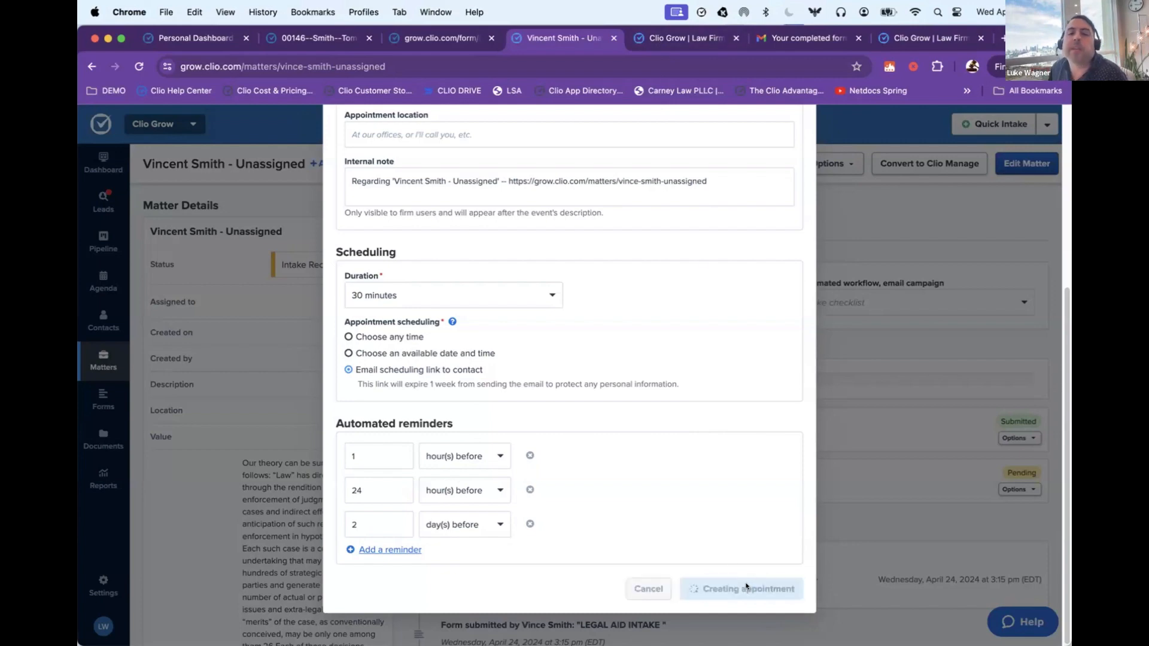
scroll(633, 565, down, 5)
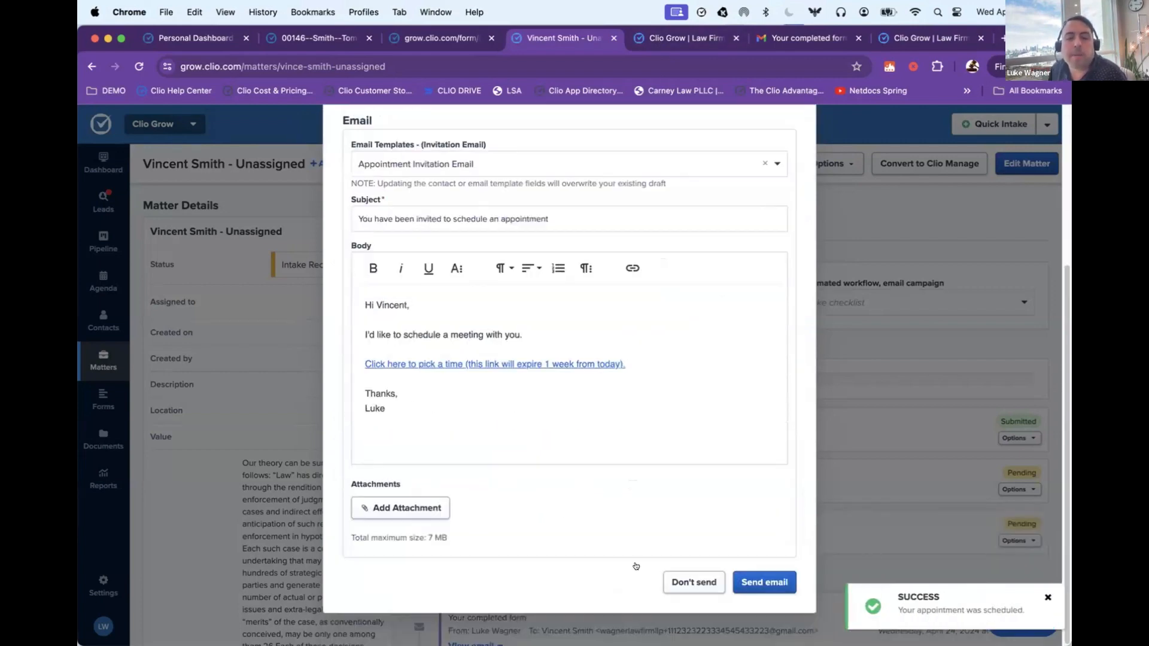
click(747, 583)
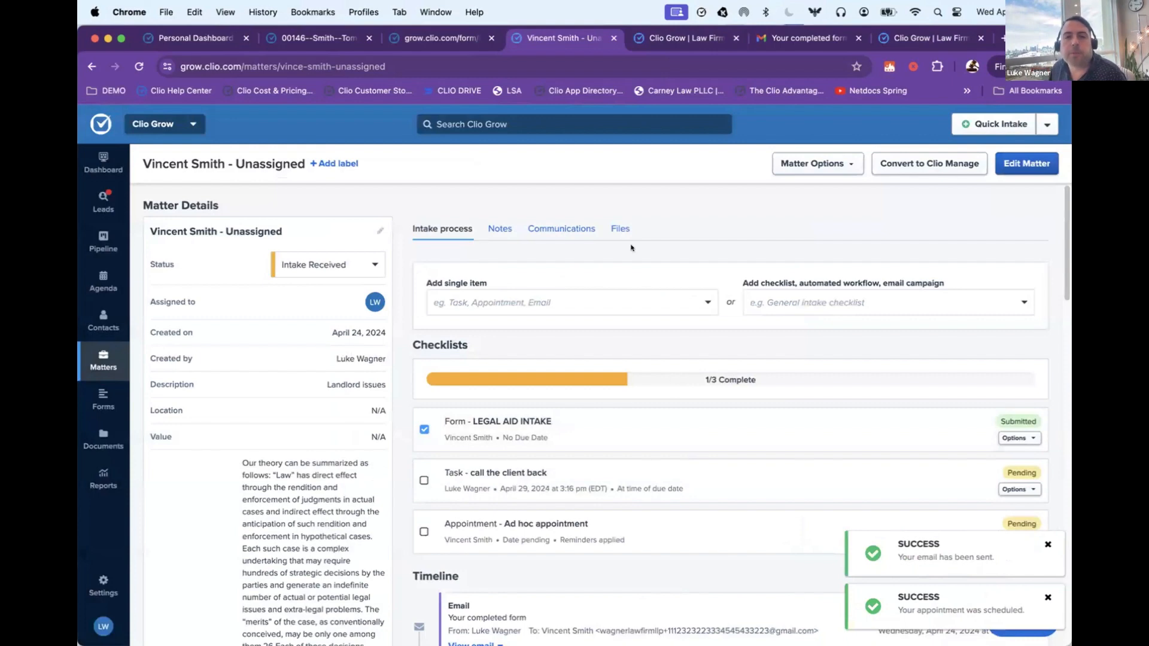
Step: Switch to the Gmail inbox and open the "You have been invited to schedule an appointment" email
click(773, 41)
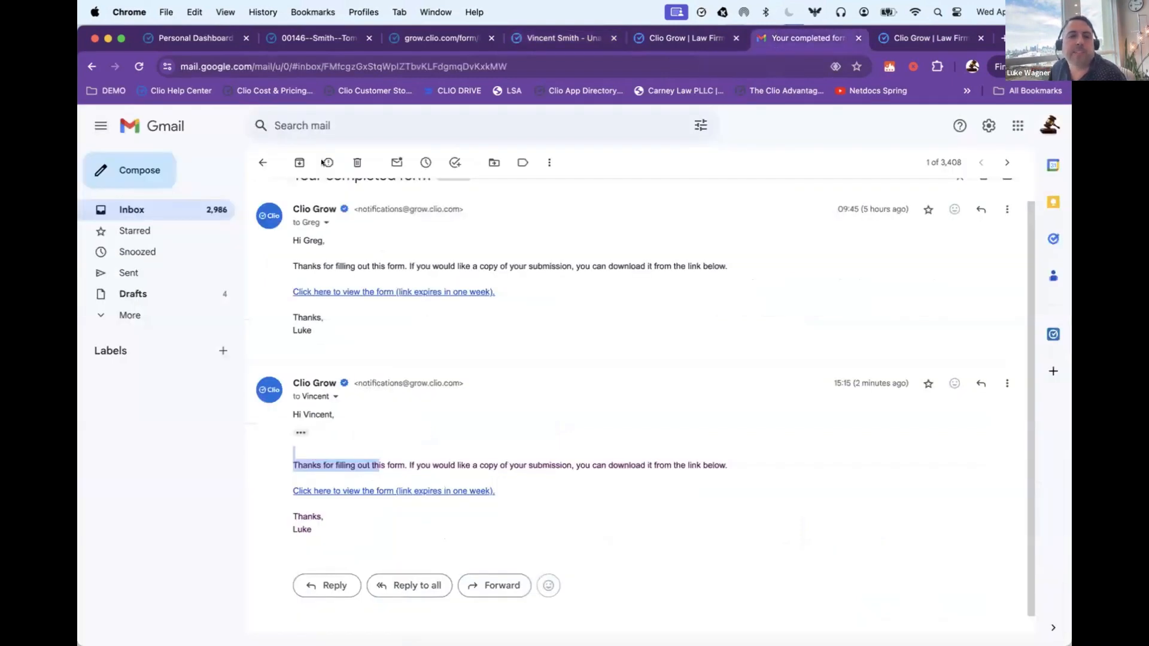
click(263, 162)
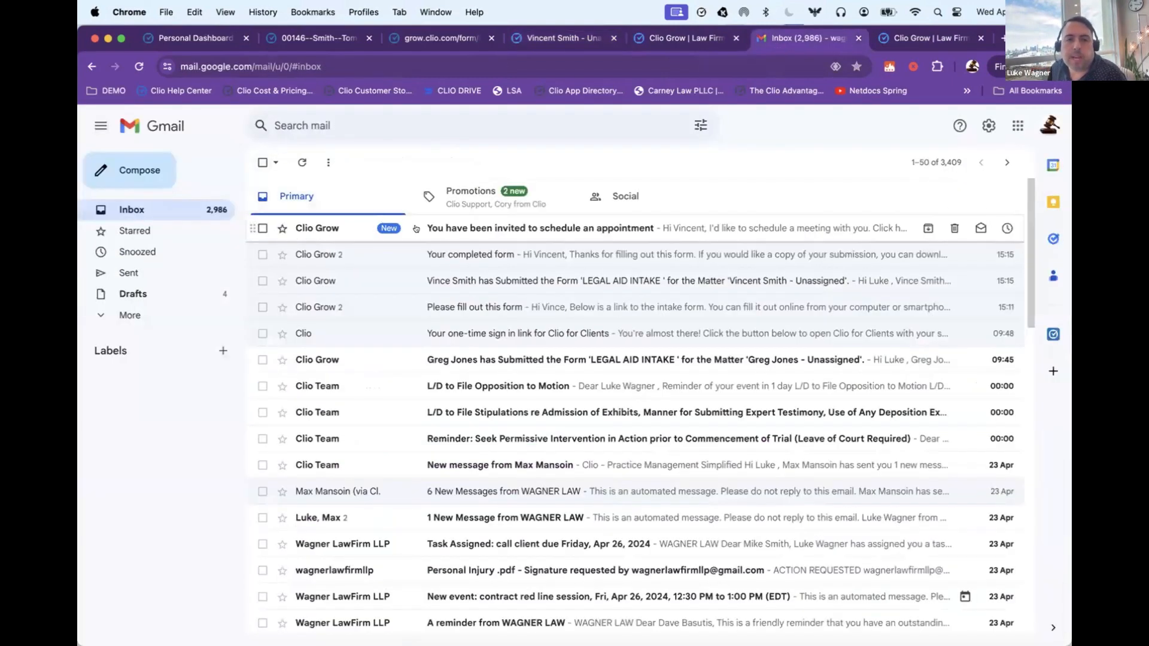
click(449, 225)
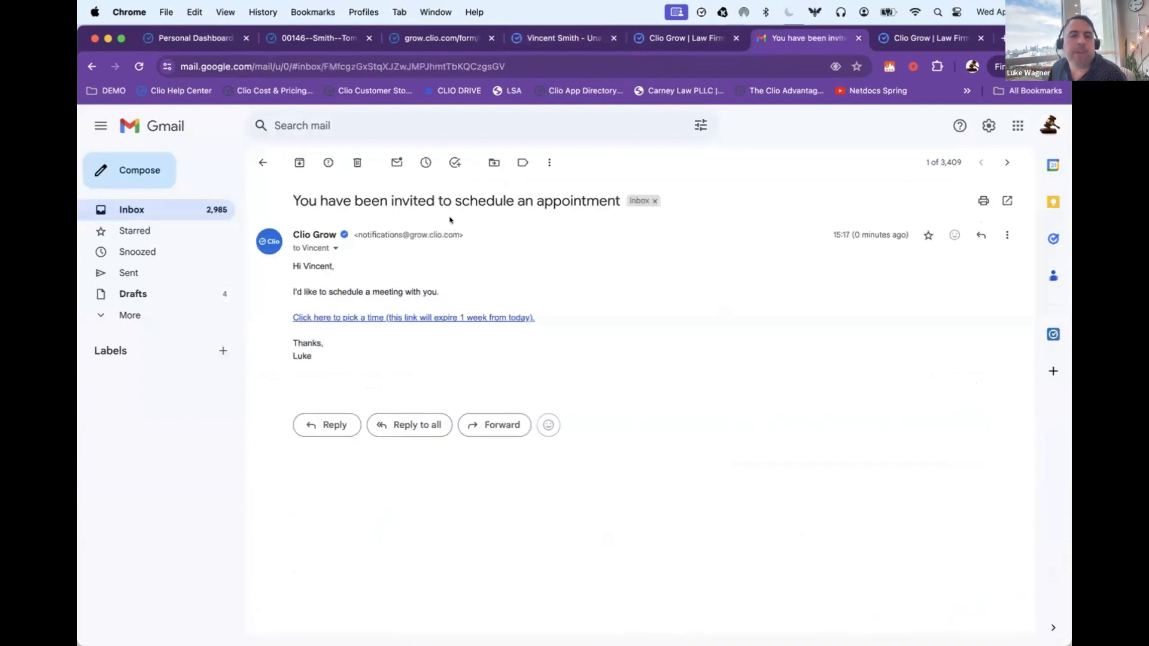
Step: Open the emailed scheduling link and book the Ad hoc appointment for Tuesday, April 30 at 12:00 PM
click(345, 317)
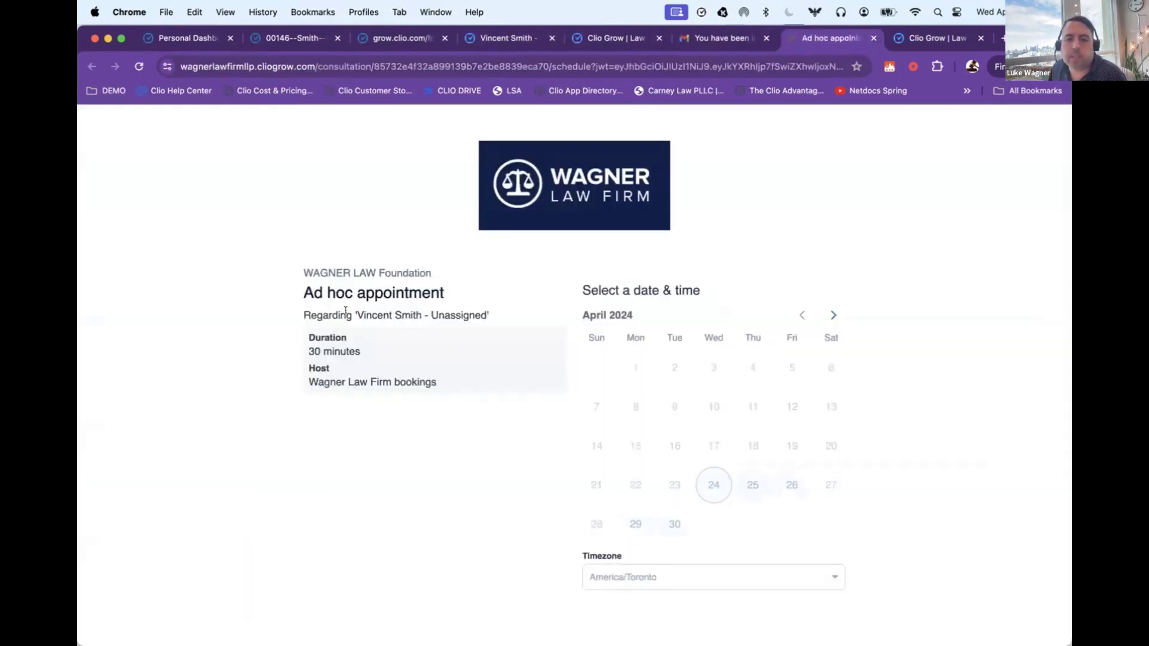
click(675, 524)
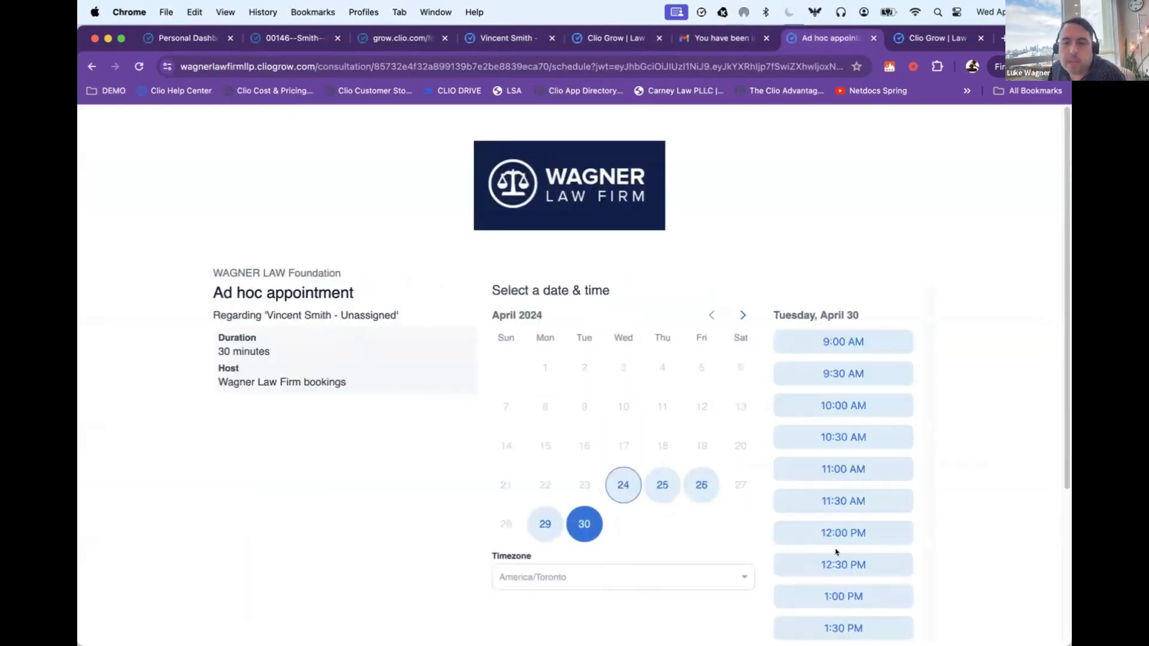
click(836, 533)
click(879, 533)
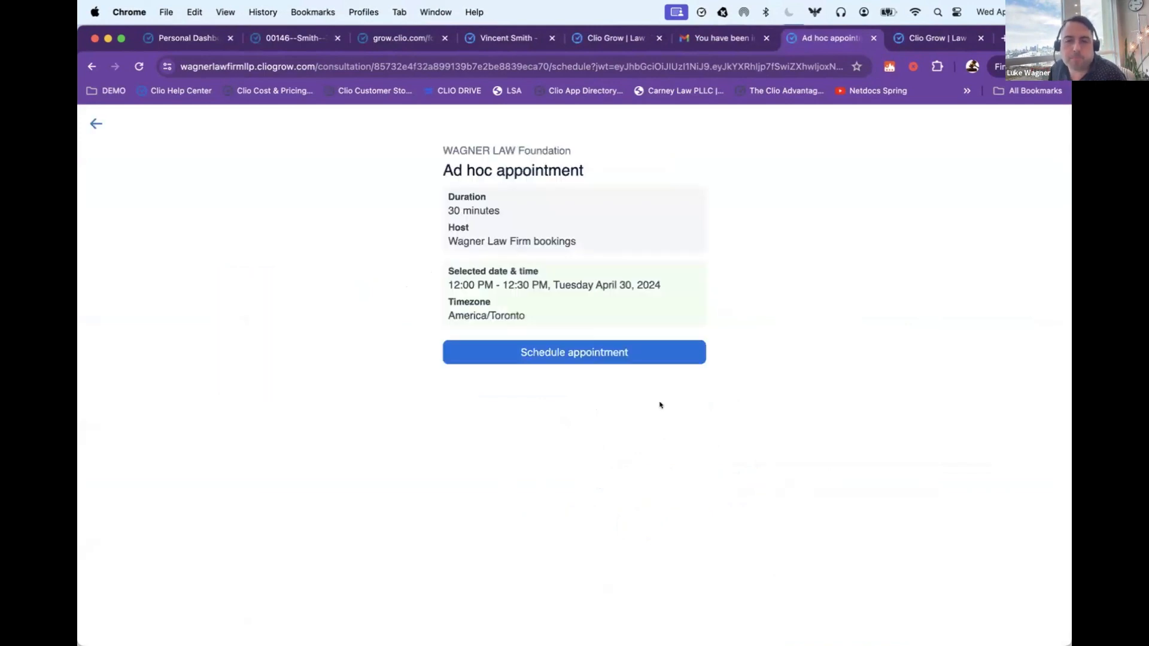
click(584, 353)
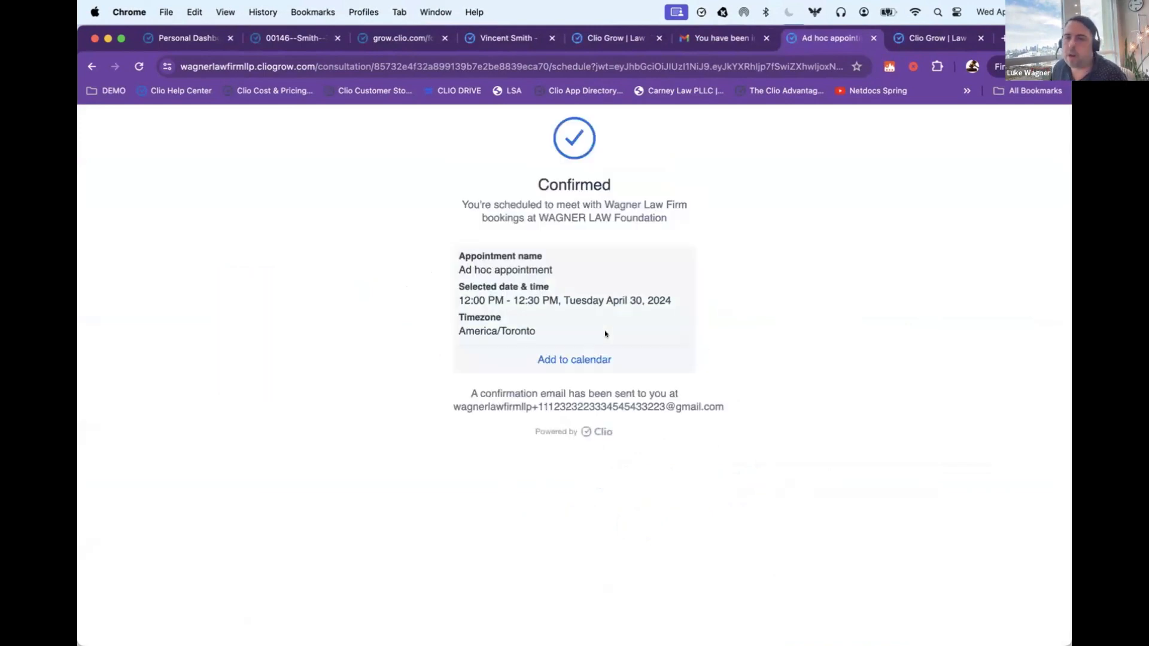
Step: Return to the client's matter in Clio Grow and set its status to Consult Scheduled
click(294, 38)
click(613, 38)
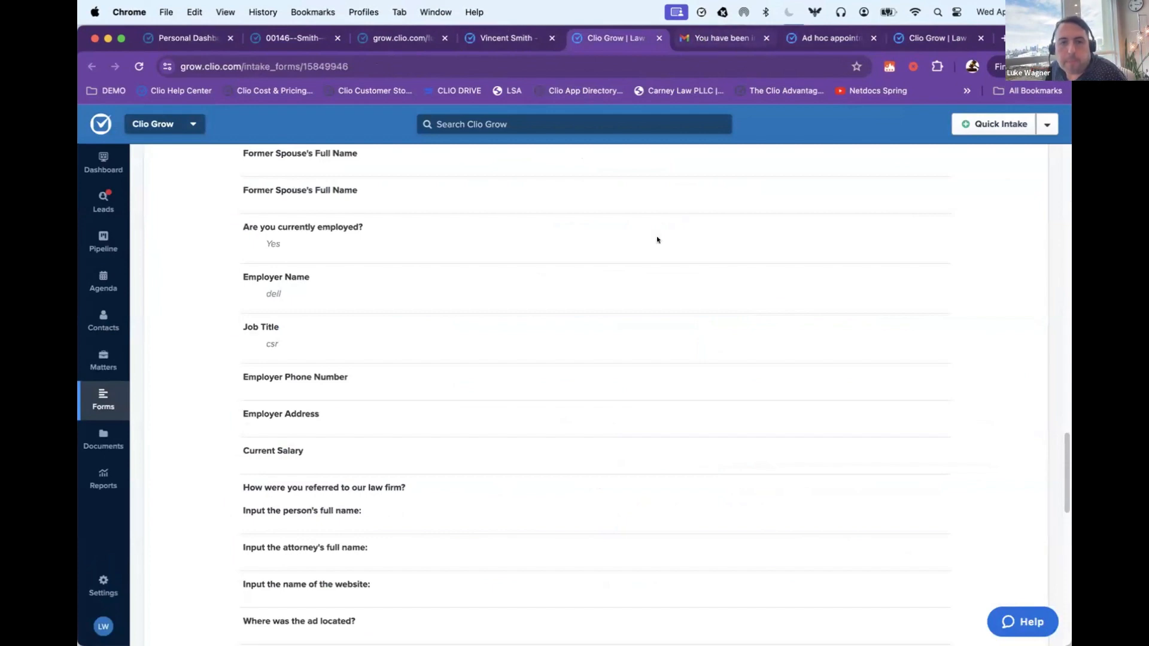
scroll(657, 239, up, 10)
click(811, 39)
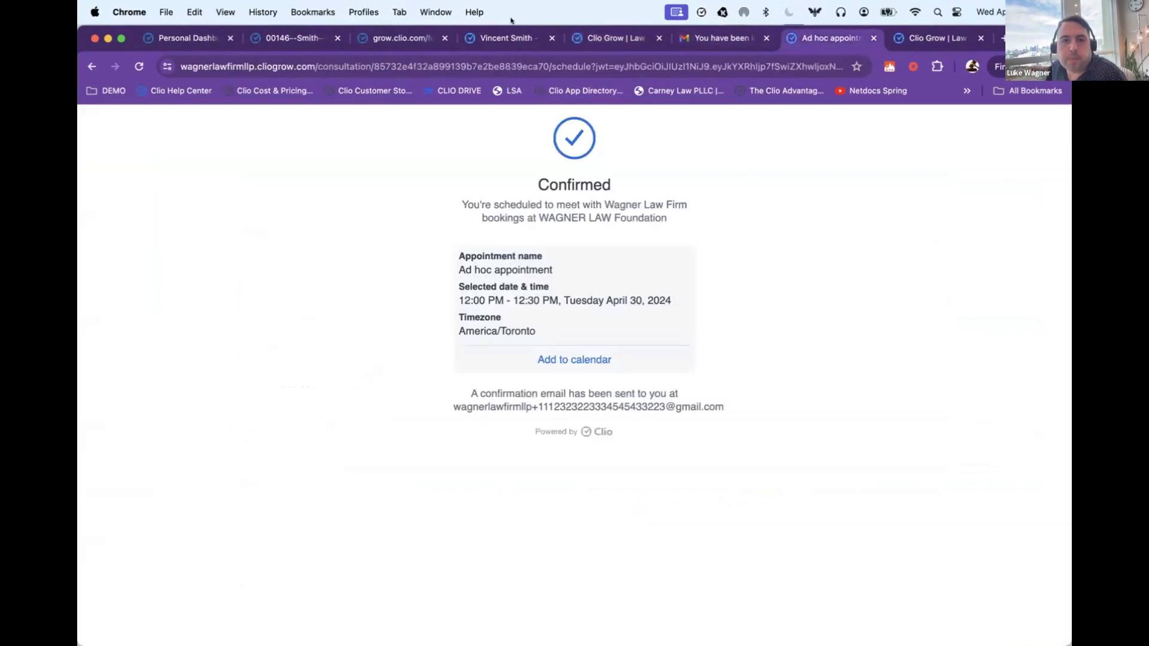
click(507, 38)
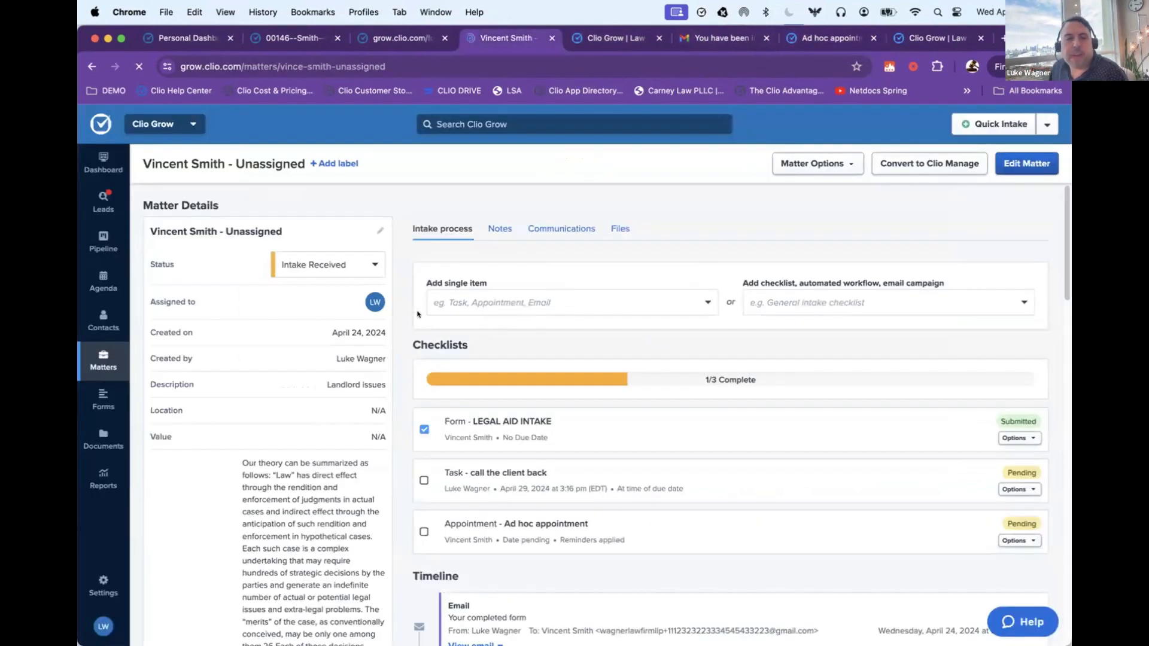
click(316, 262)
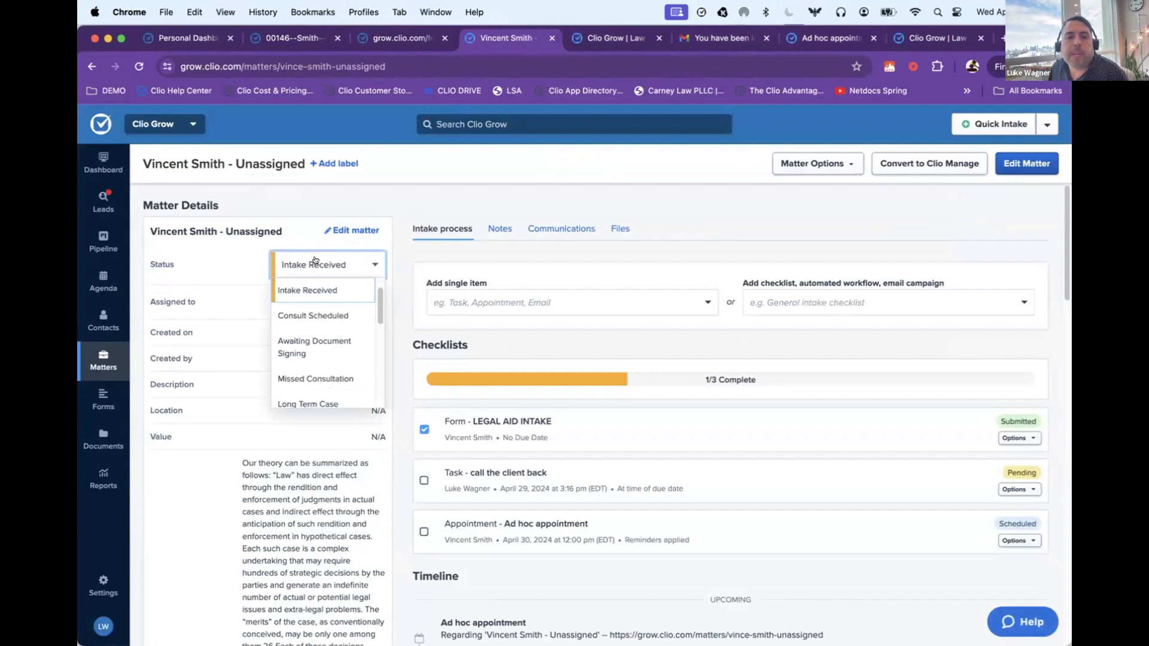
click(326, 316)
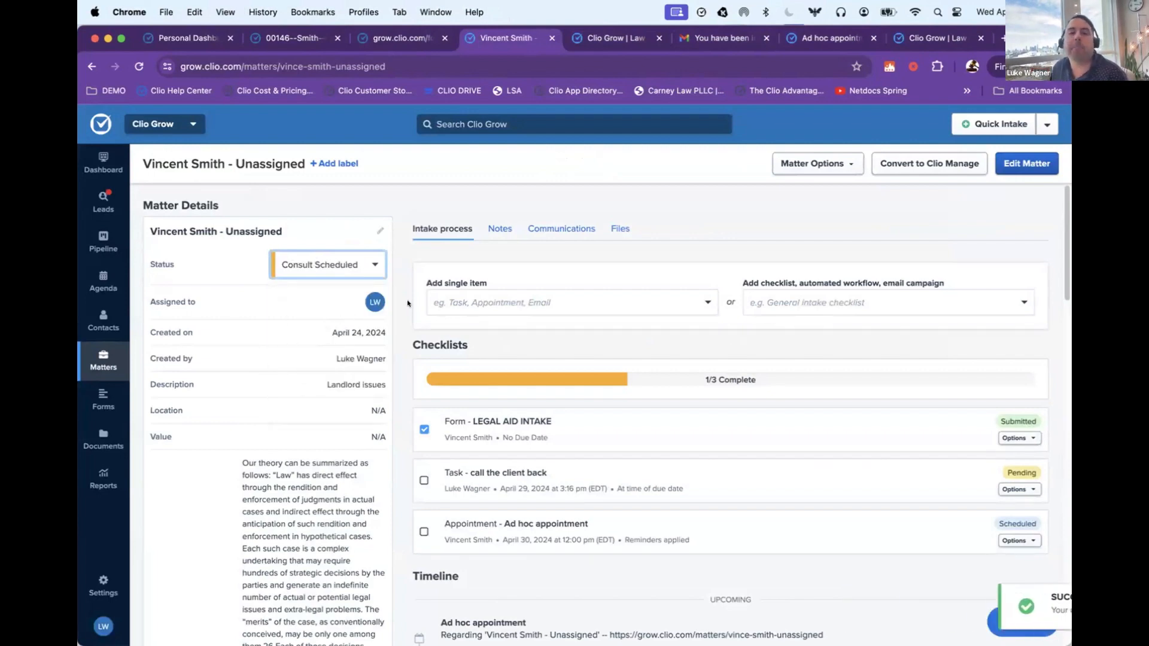
Step: Add a matter note with subject "more things" about the client's call discussing Line 54 on the retainer agreement and future followup, and save it
click(499, 233)
click(454, 281)
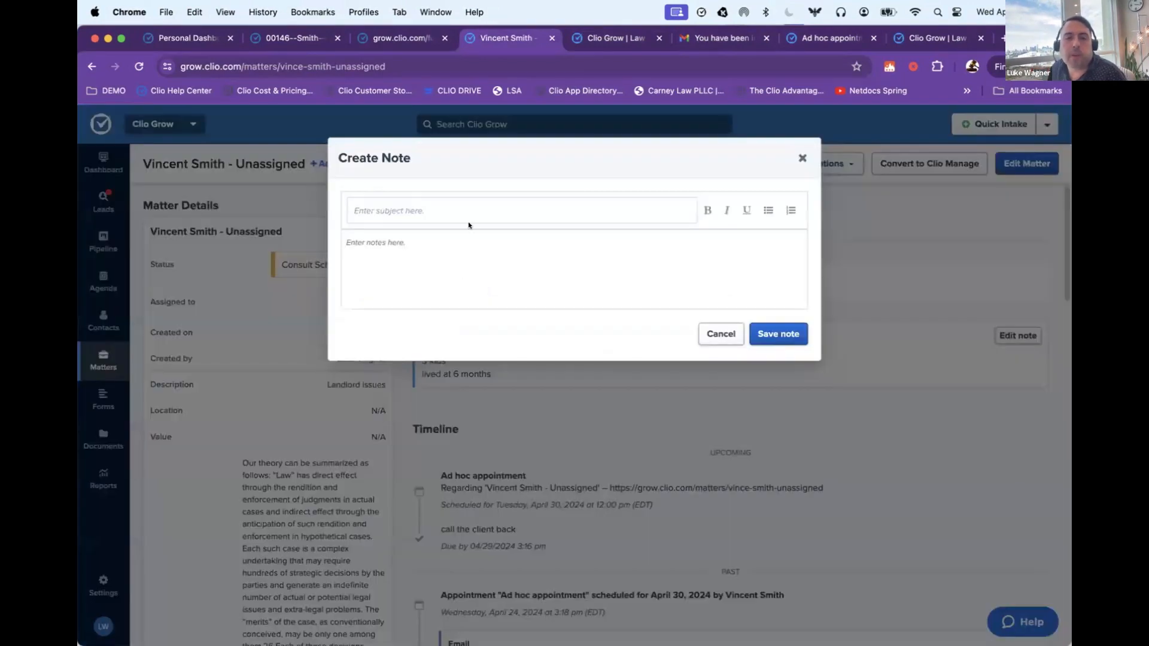
click(462, 203)
text(more things)
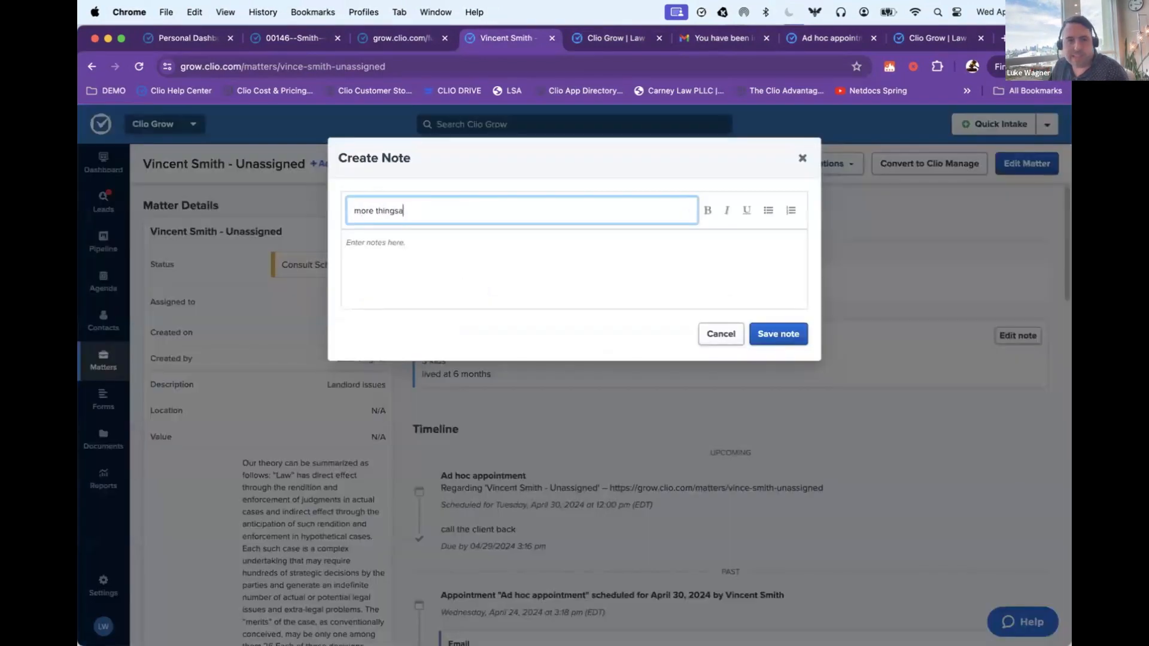
key(Tab)
text(/)
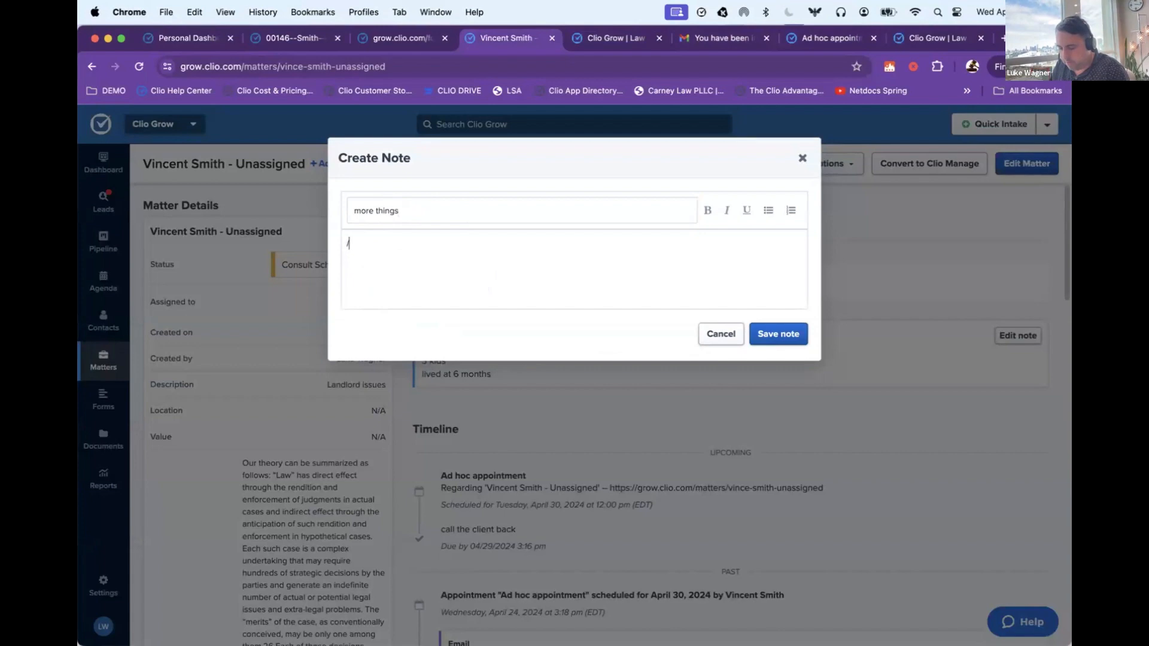
text(Mr. Smith called, we discussed Line 54 on the retainer agreement we will continue and followup in the future)
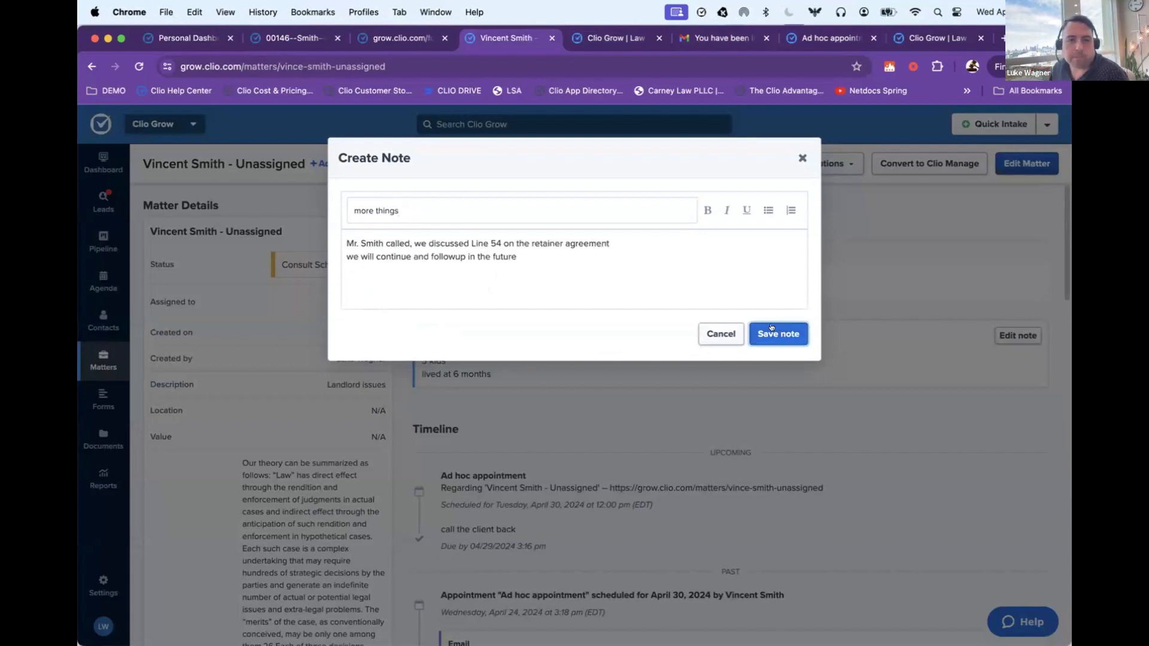
click(761, 335)
Step: Draft a document for the matter's intake process from the Engagement Letter (Text Editor template)
click(426, 228)
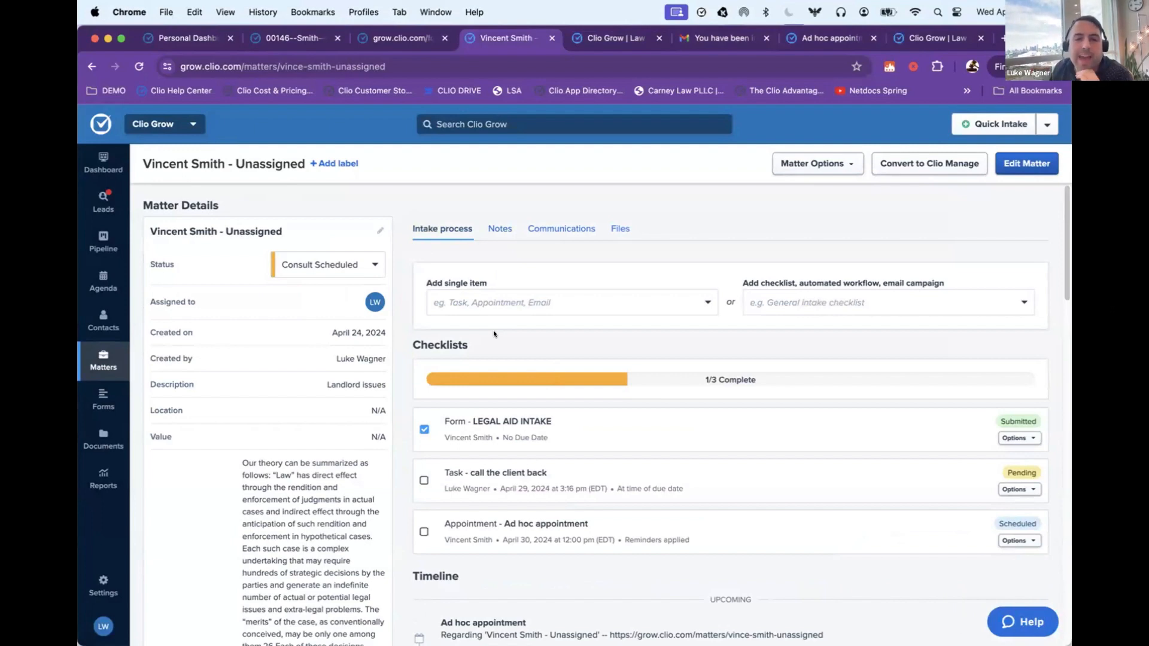
click(502, 302)
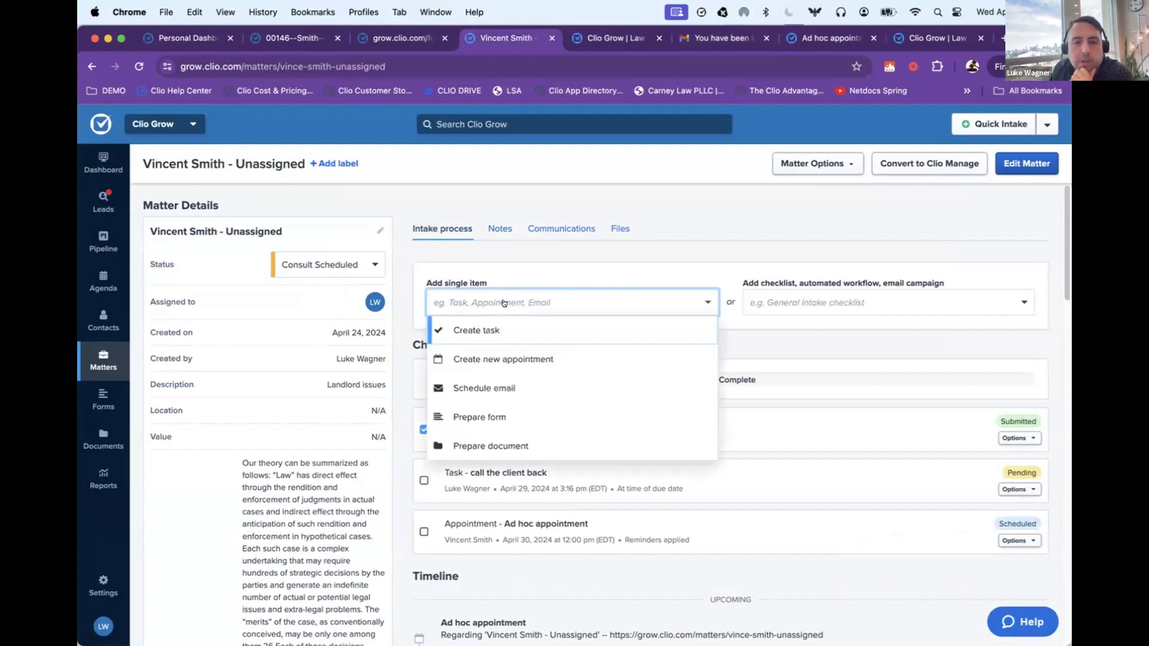
click(486, 444)
click(473, 221)
click(490, 225)
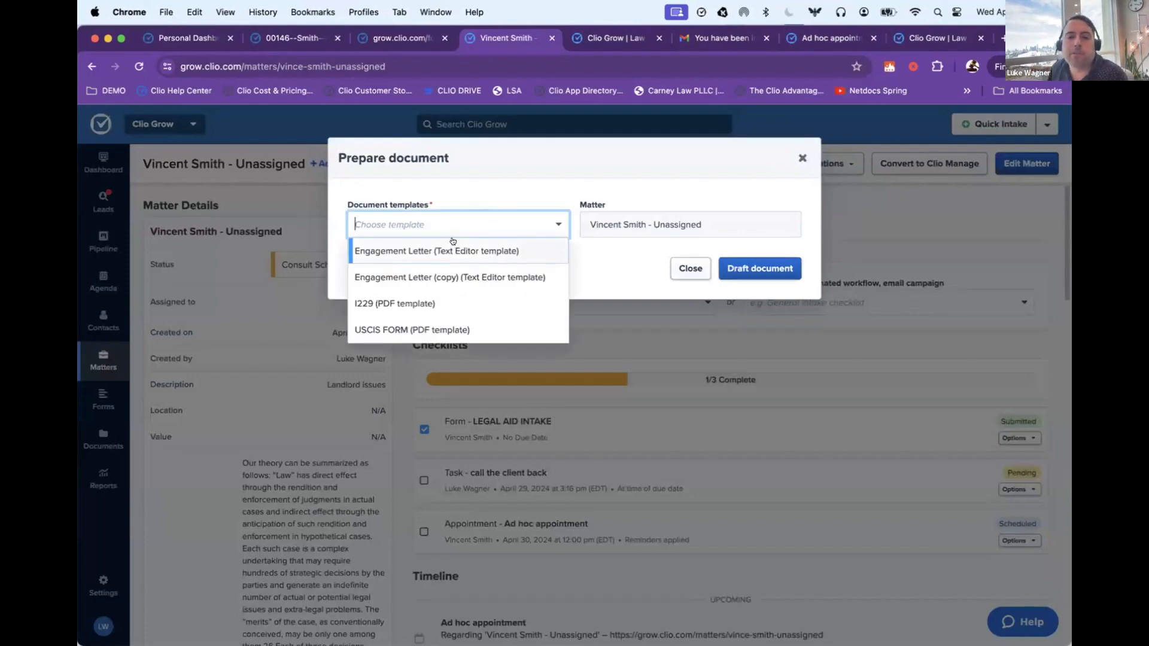
click(402, 250)
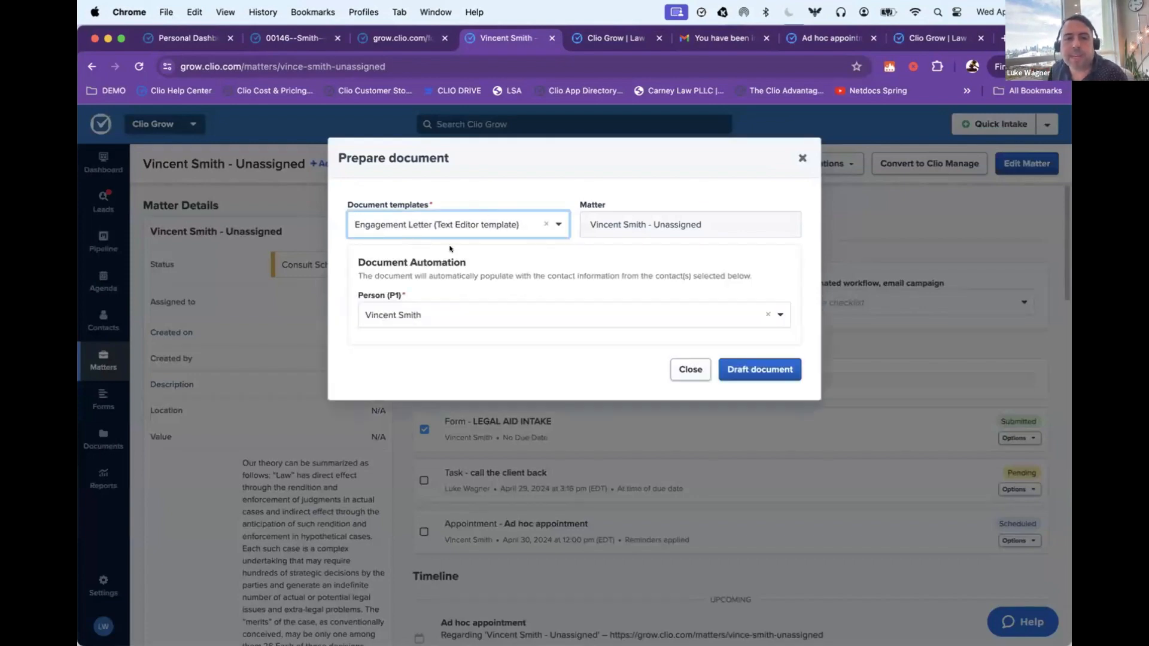
click(761, 369)
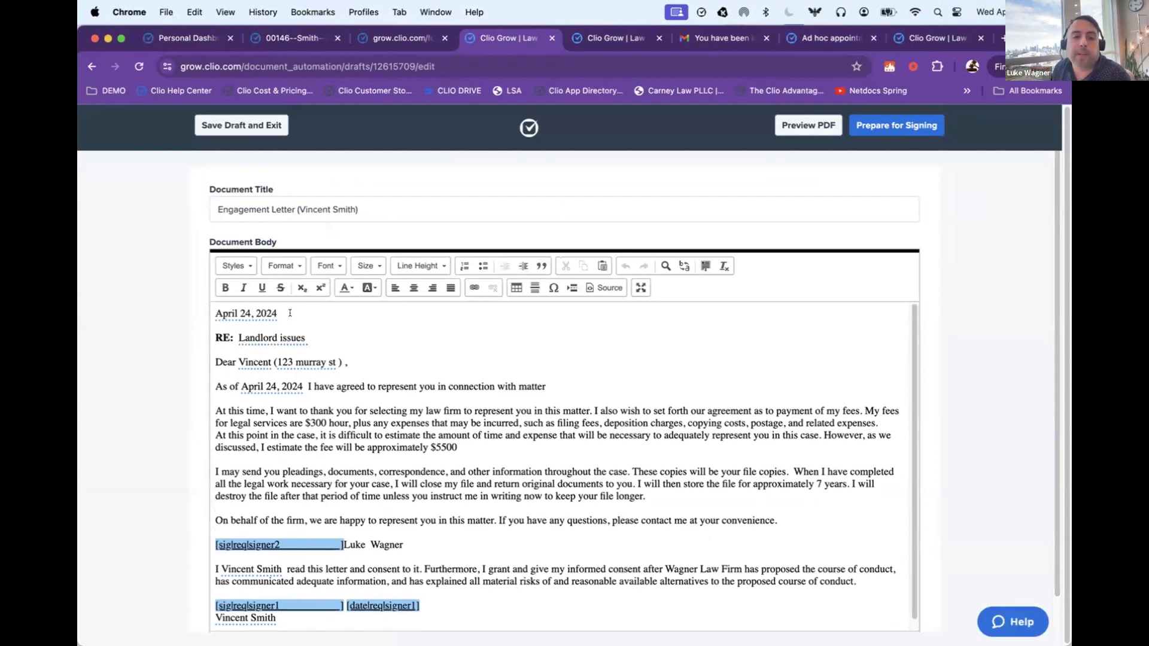
Step: Change the estimated fee in the engagement letter to $0 and add the line "Adjust very easily" below that paragraph
triple_click(290, 313)
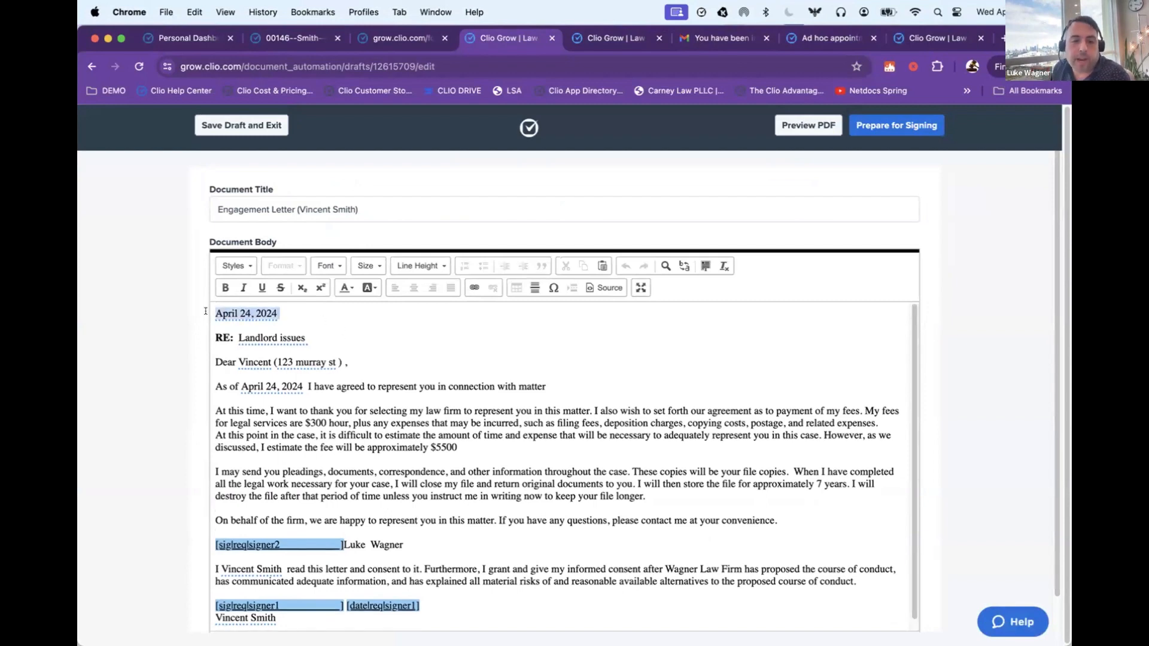
click(283, 317)
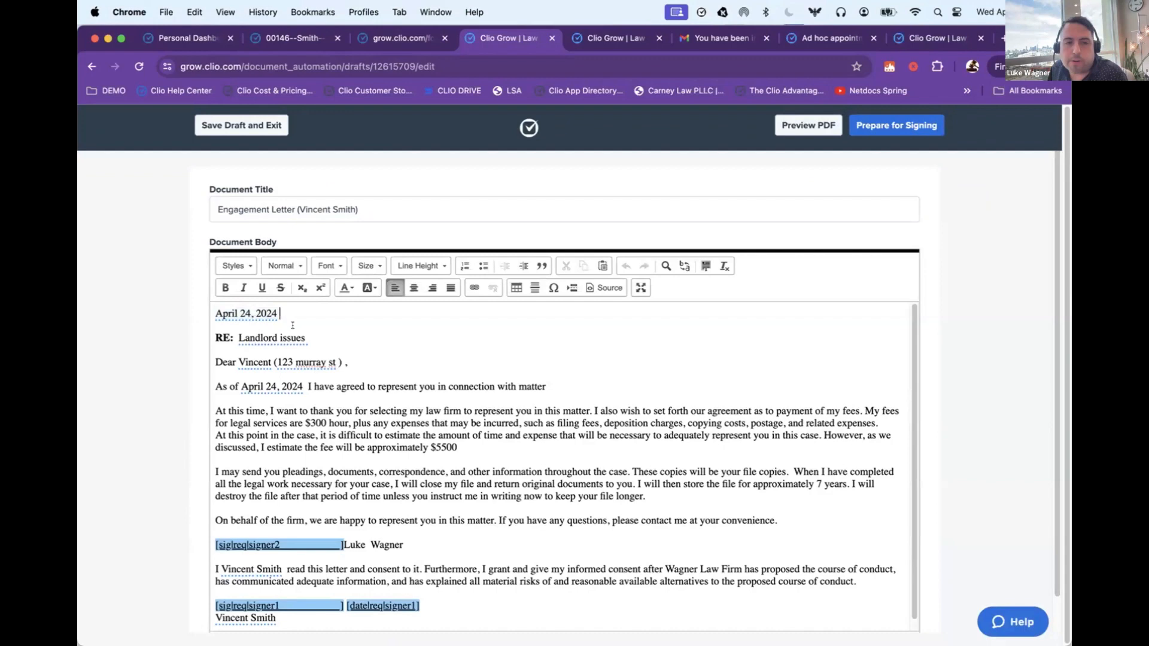
click(258, 336)
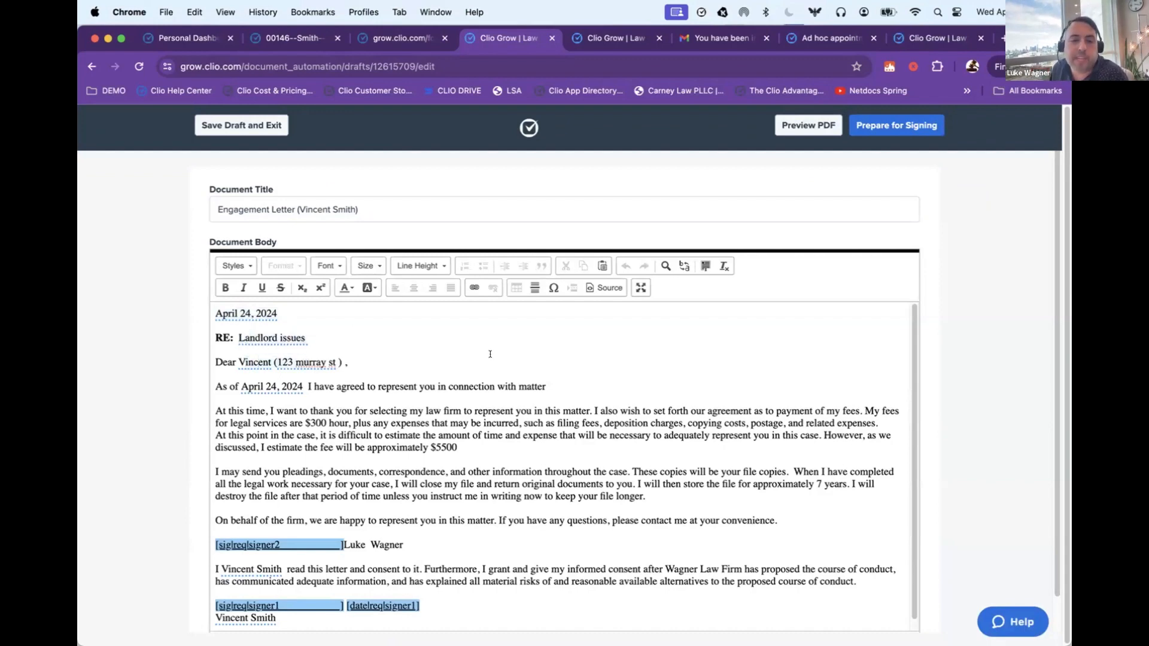
double_click(444, 448)
text(0)
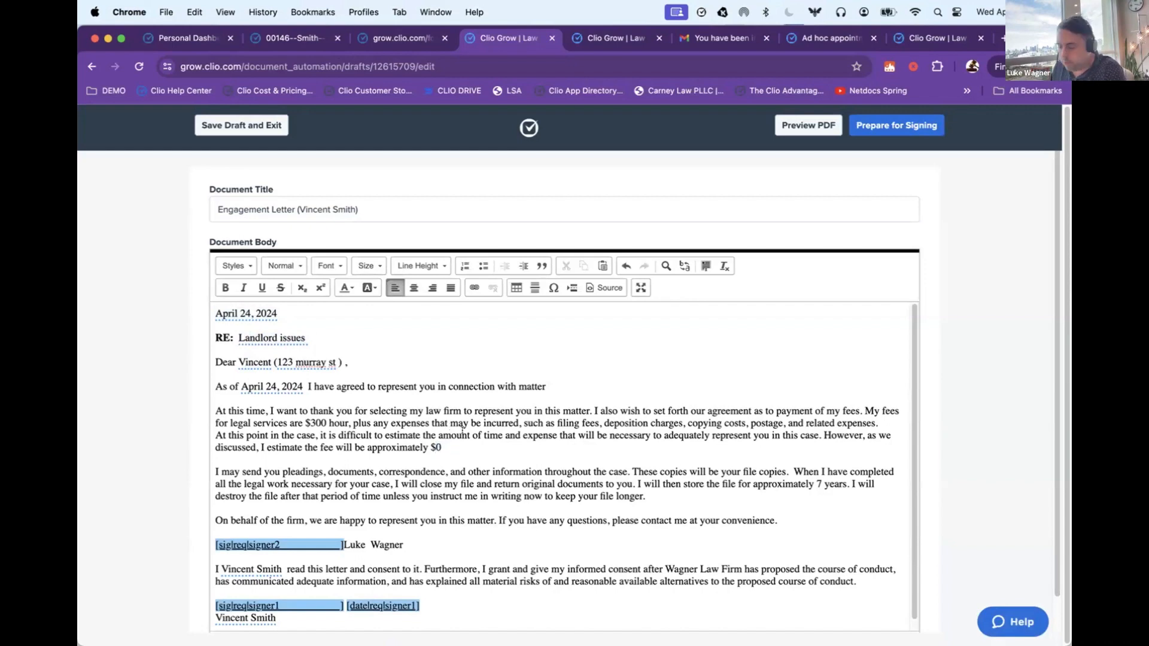
key(Return)
text(ust )
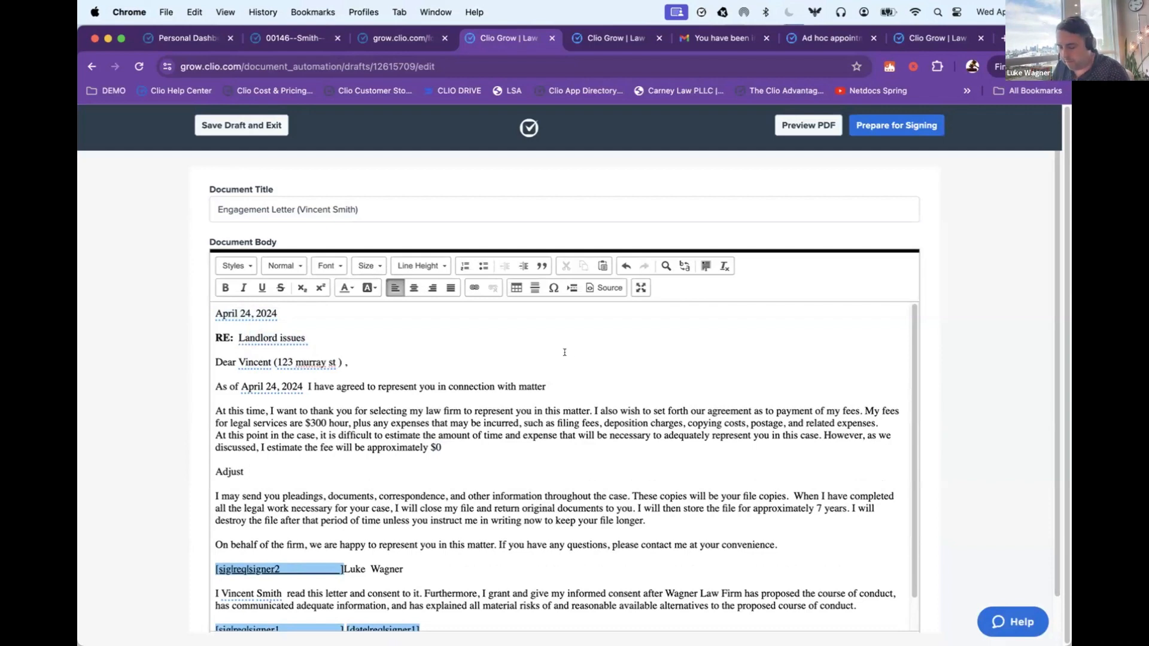
text(very easily)
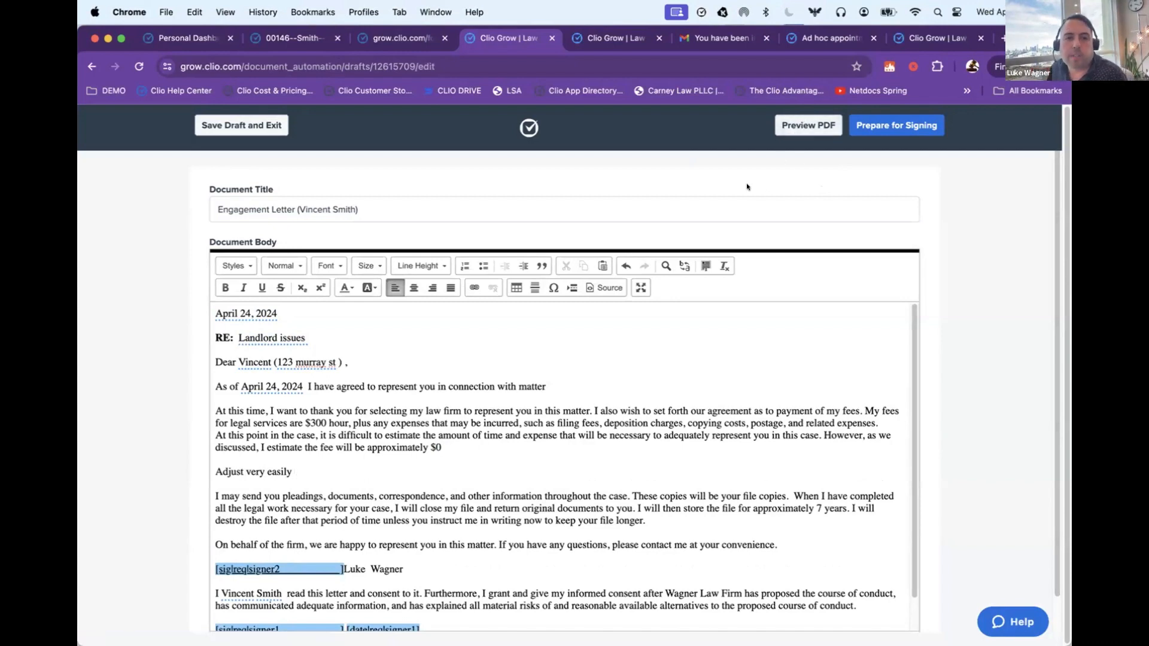
Step: Prepare the letter for signing, place initials and signature fields for the client beside "Adjust very easily", and send it for signature
click(874, 126)
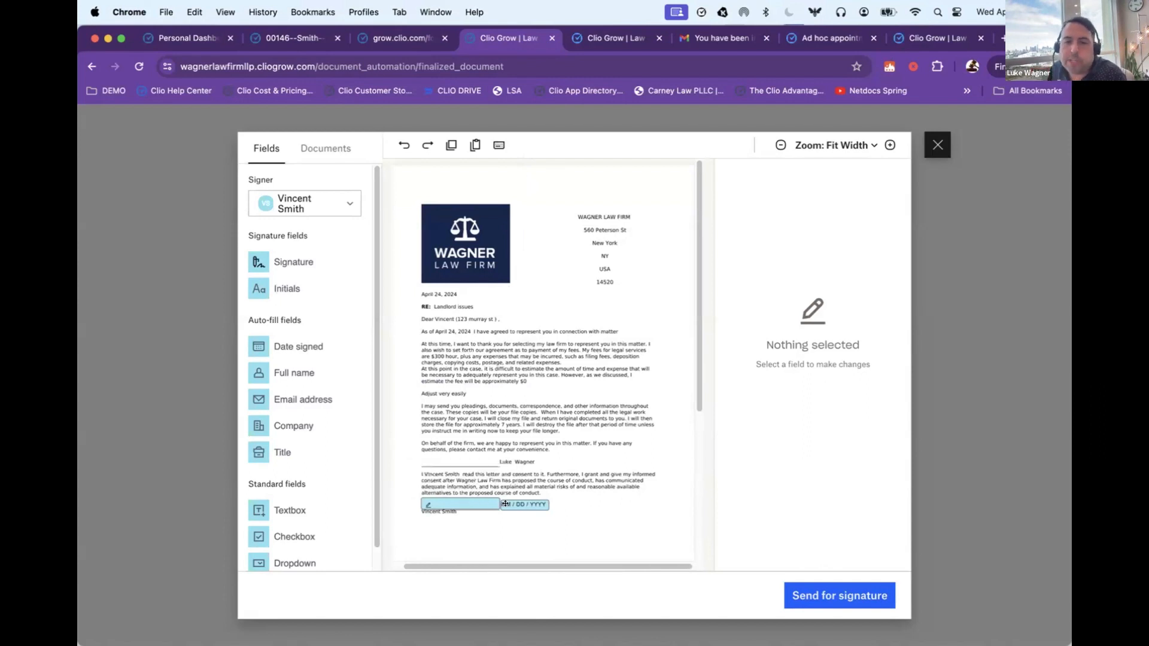
drag(267, 287, 486, 393)
mouse_move(293, 262)
mouse_down()
mouse_move(326, 261)
mouse_move(571, 384)
mouse_up()
click(812, 585)
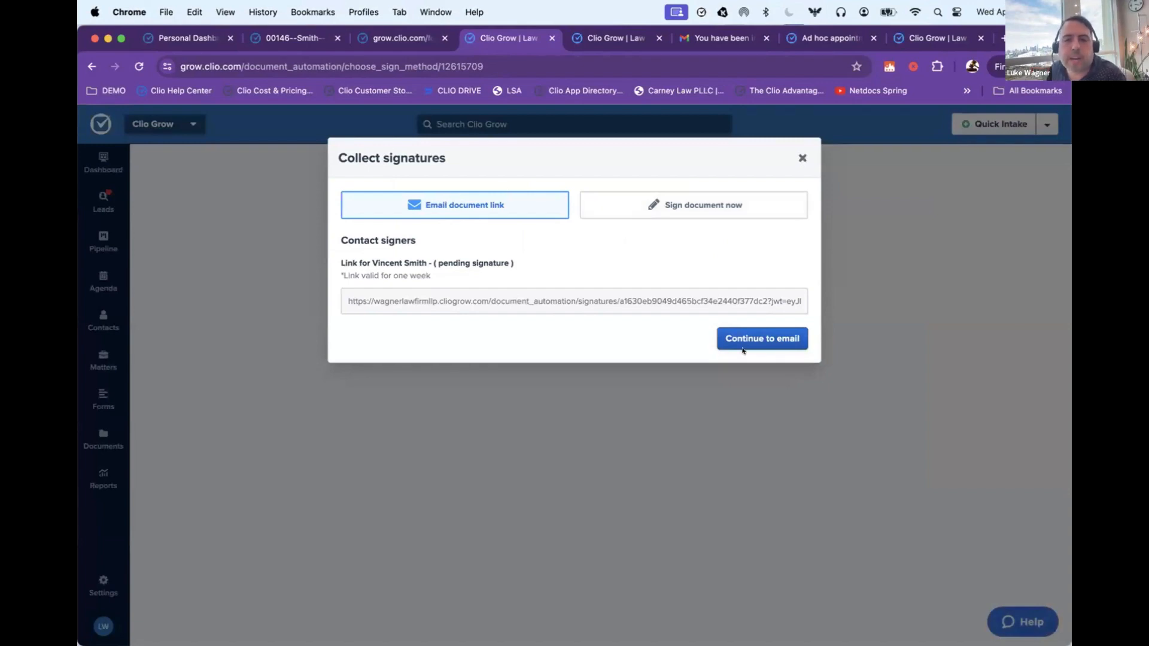
Step: Email the document link to the client using the Send Document Default Email template
click(724, 340)
scroll(701, 564, down, 5)
click(754, 589)
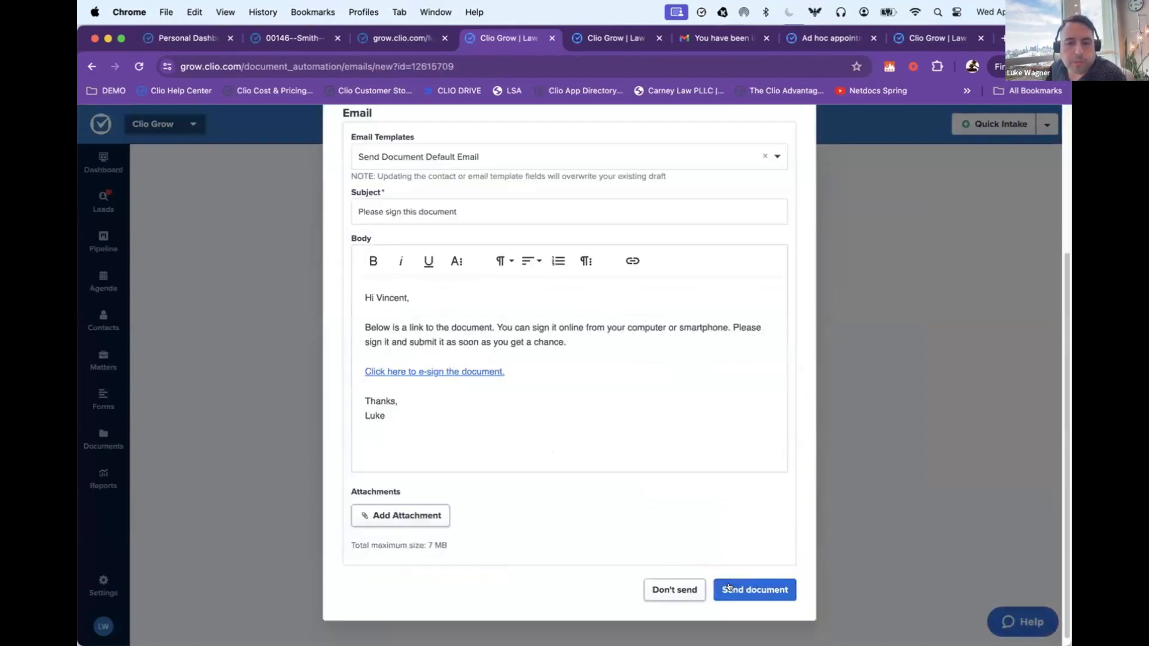
Step: Schedule a signing reminder with due date 04/30/2024 3:19 pm, reminding the client 1 hour before due date
click(450, 220)
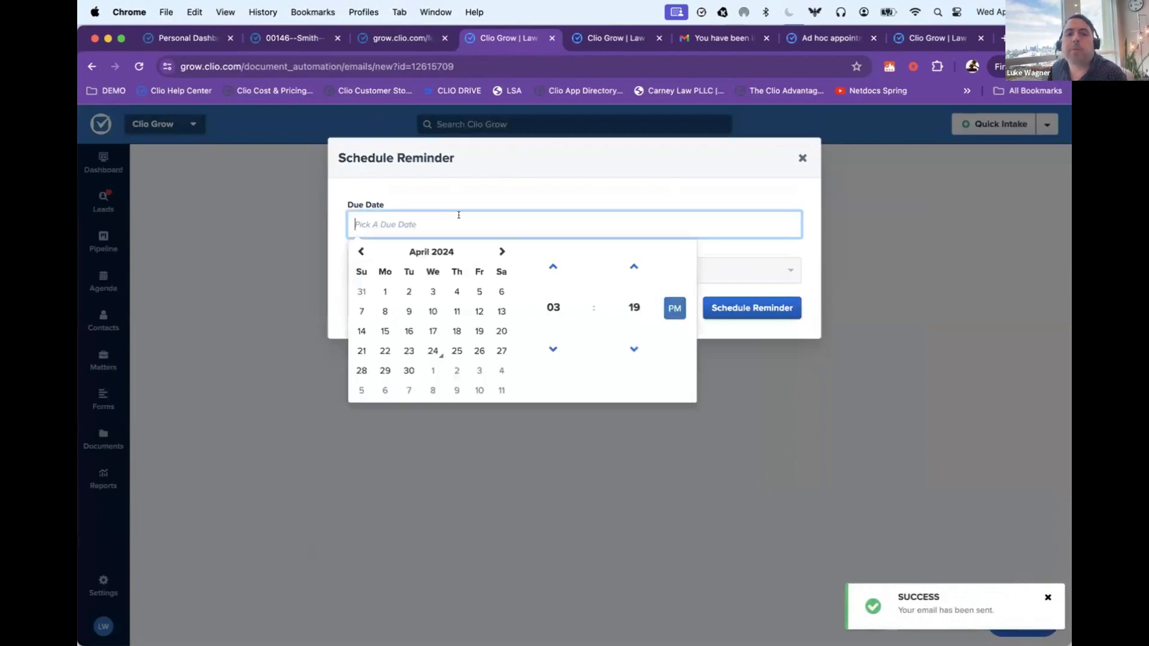
click(409, 371)
click(492, 203)
click(467, 268)
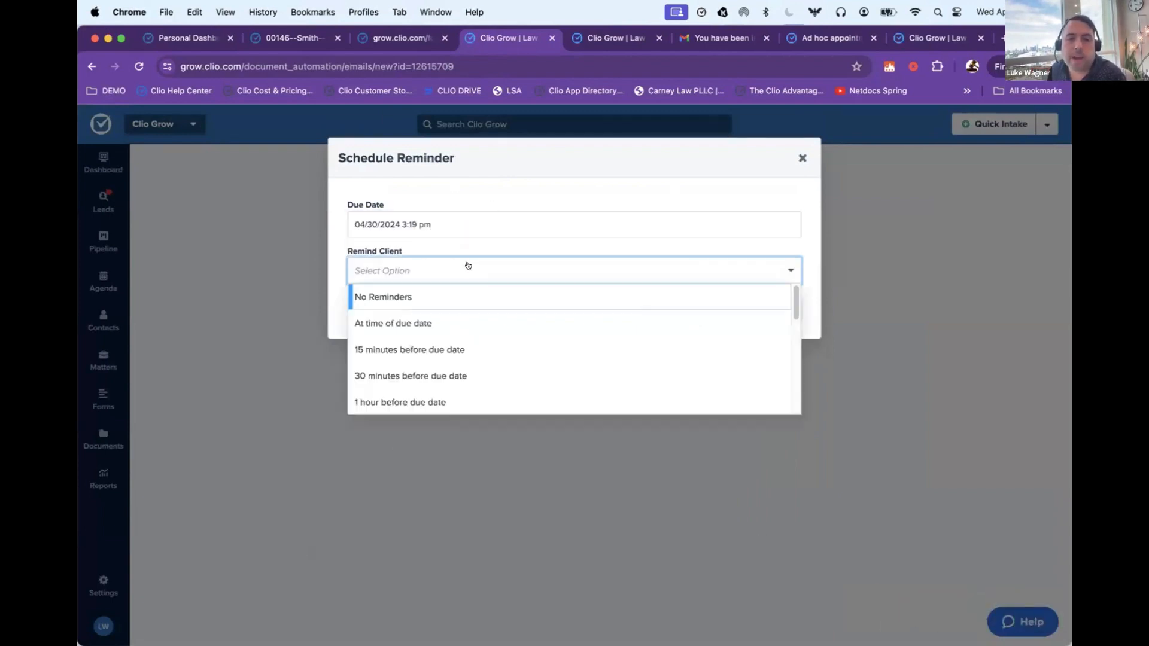
click(457, 392)
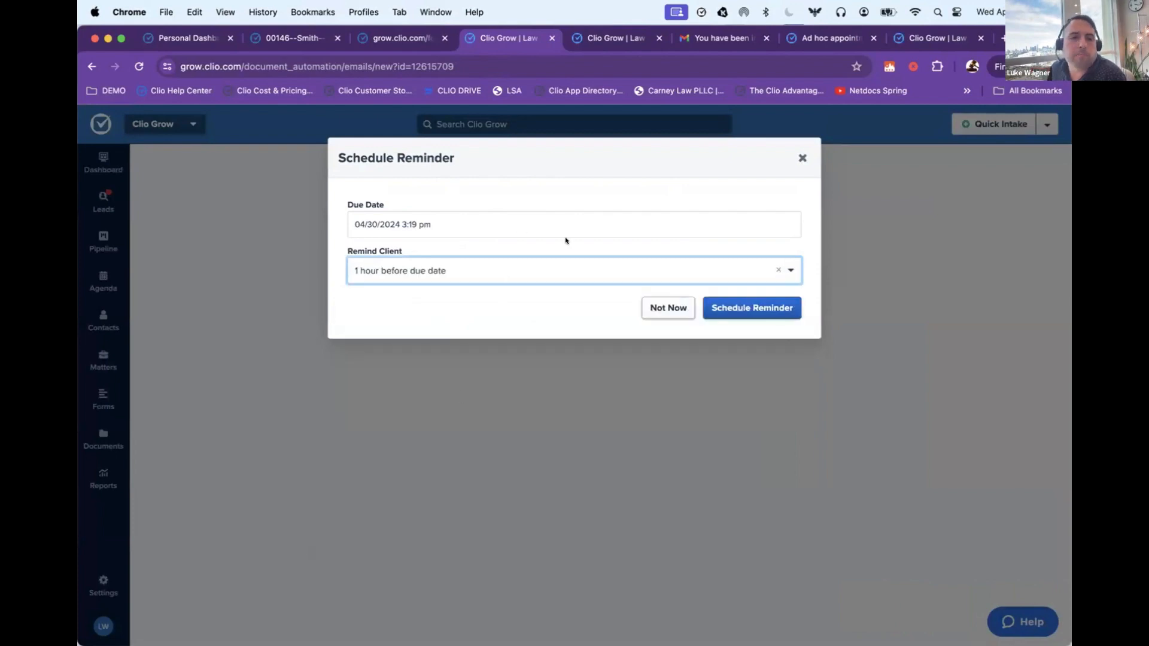
click(742, 307)
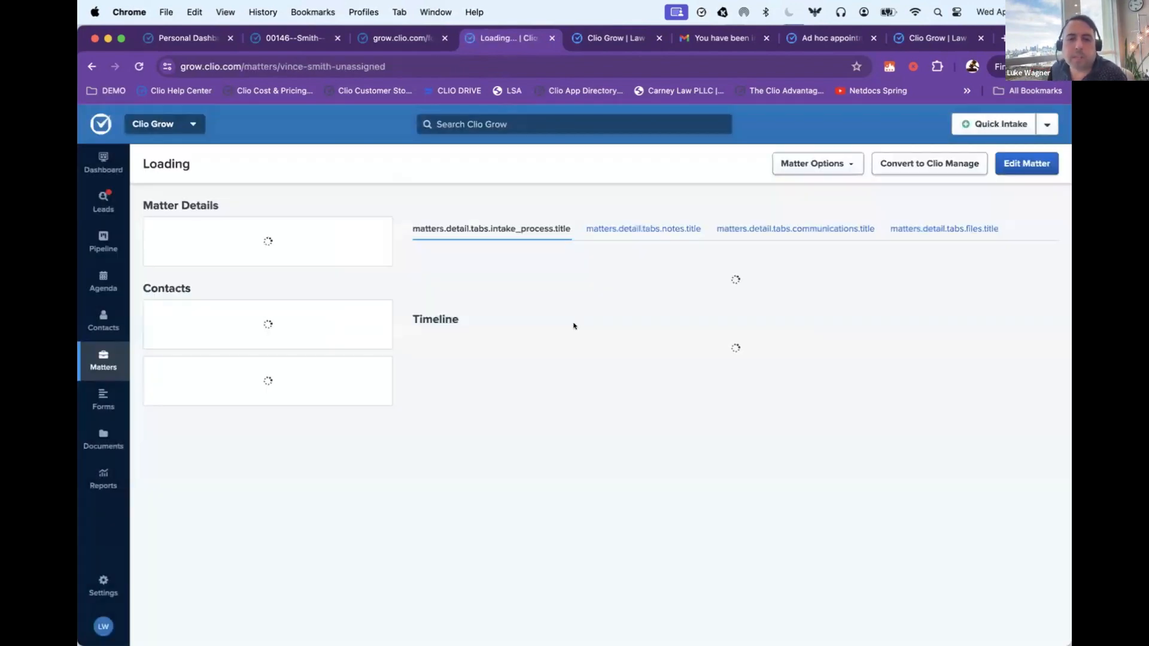
Step: Switch to the Gmail inbox, open the "Please sign this document" email and follow its e-sign link
click(715, 37)
click(262, 162)
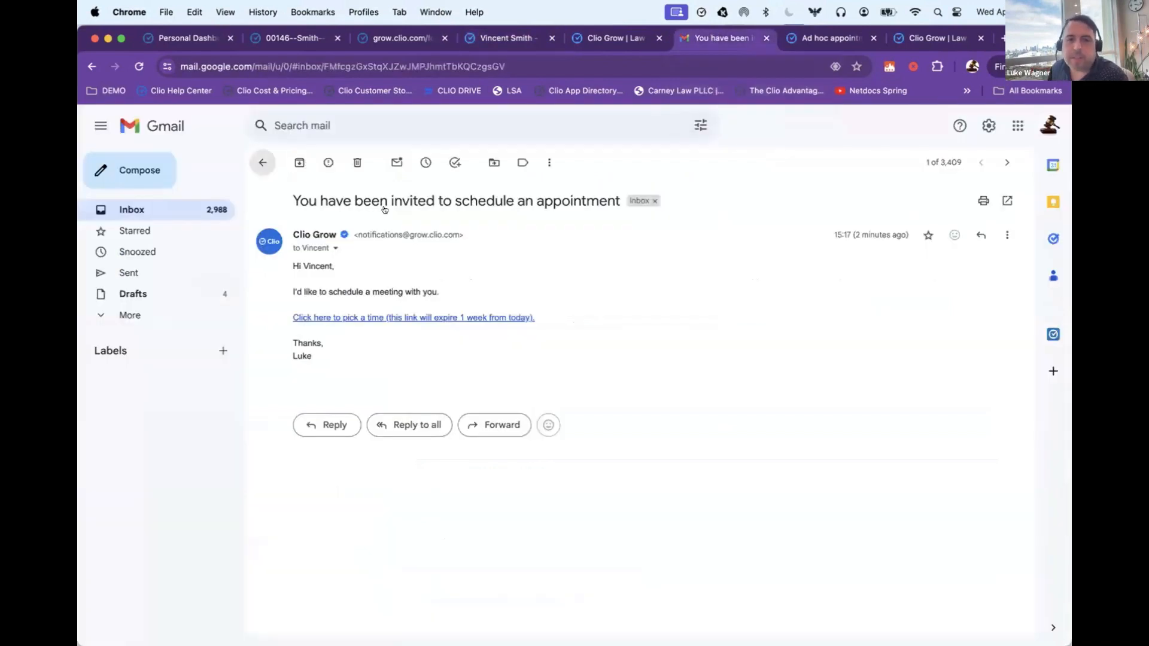
click(444, 228)
click(371, 319)
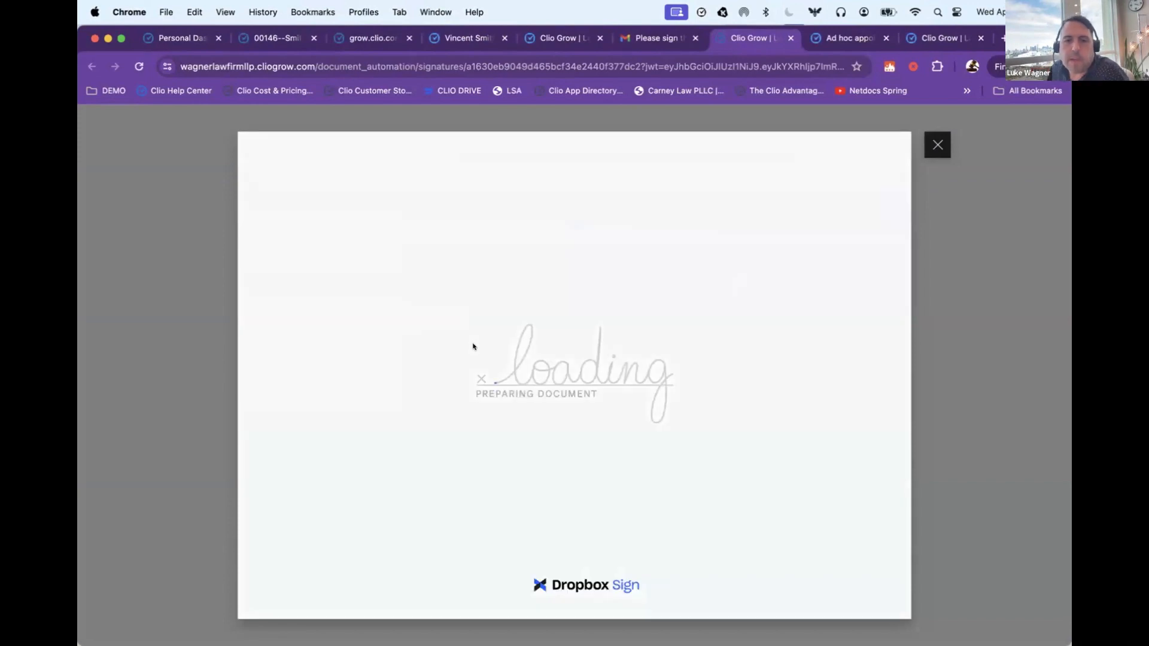
Step: Draw the client's initials and insert them in the initials field of the engagement letter
scroll(473, 347, down, 5)
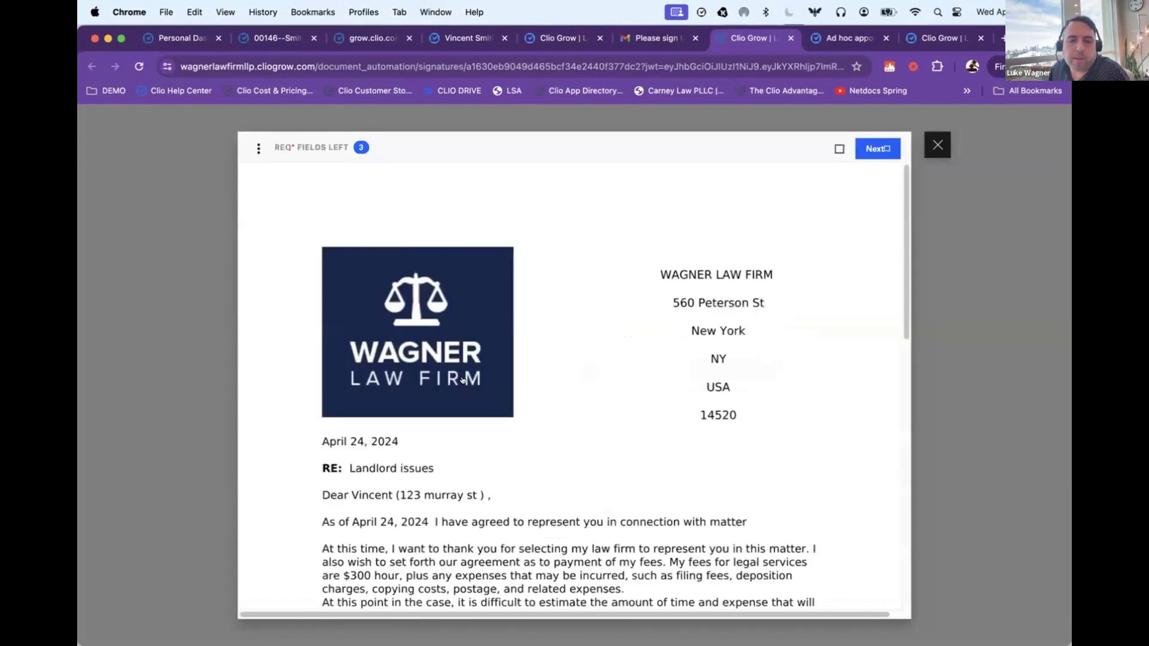
scroll(520, 362, down, 5)
click(466, 385)
click(765, 508)
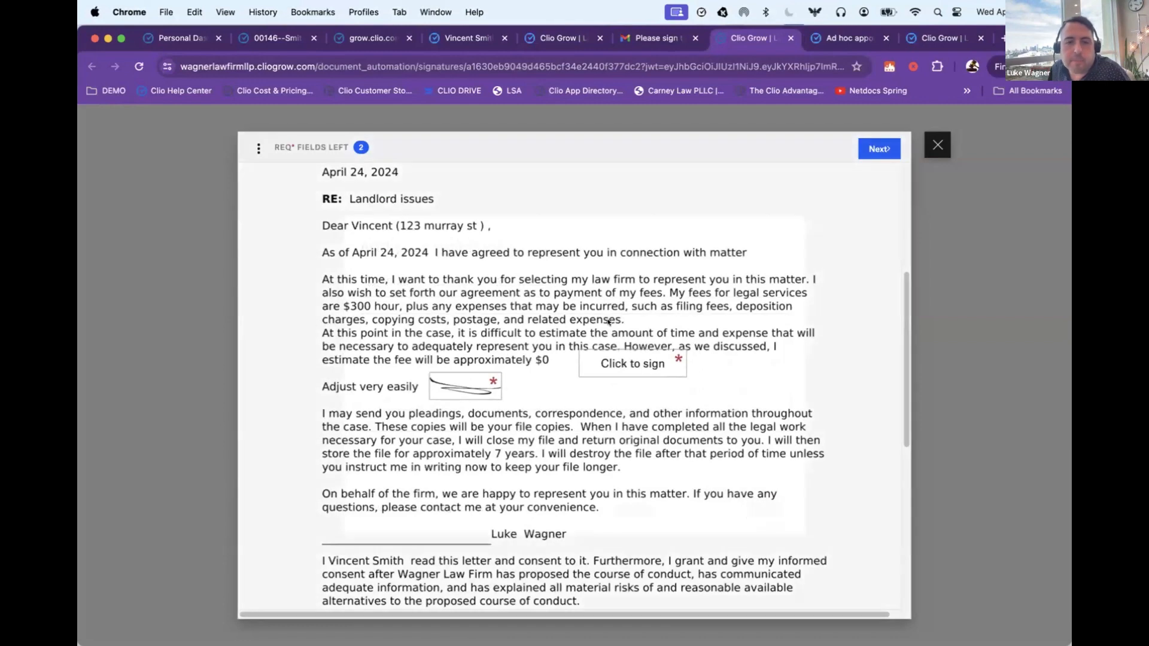
Step: Draw and insert the client's signature in the engagement letter's signature field, and submit the signed document
click(633, 363)
click(742, 506)
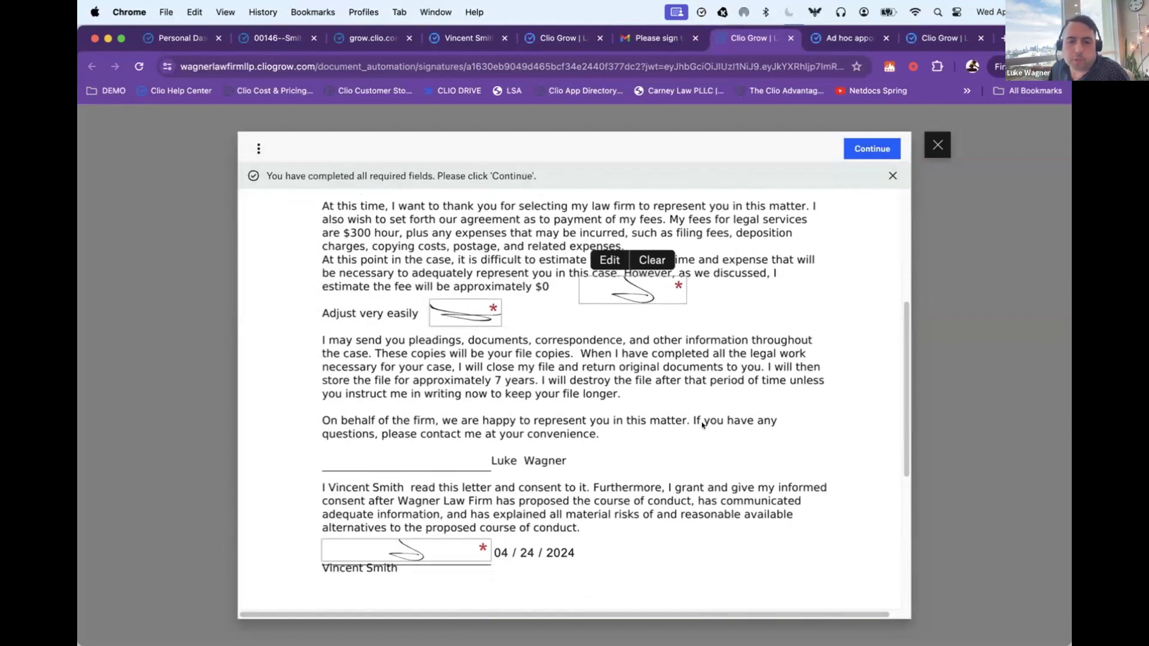
click(872, 148)
click(822, 181)
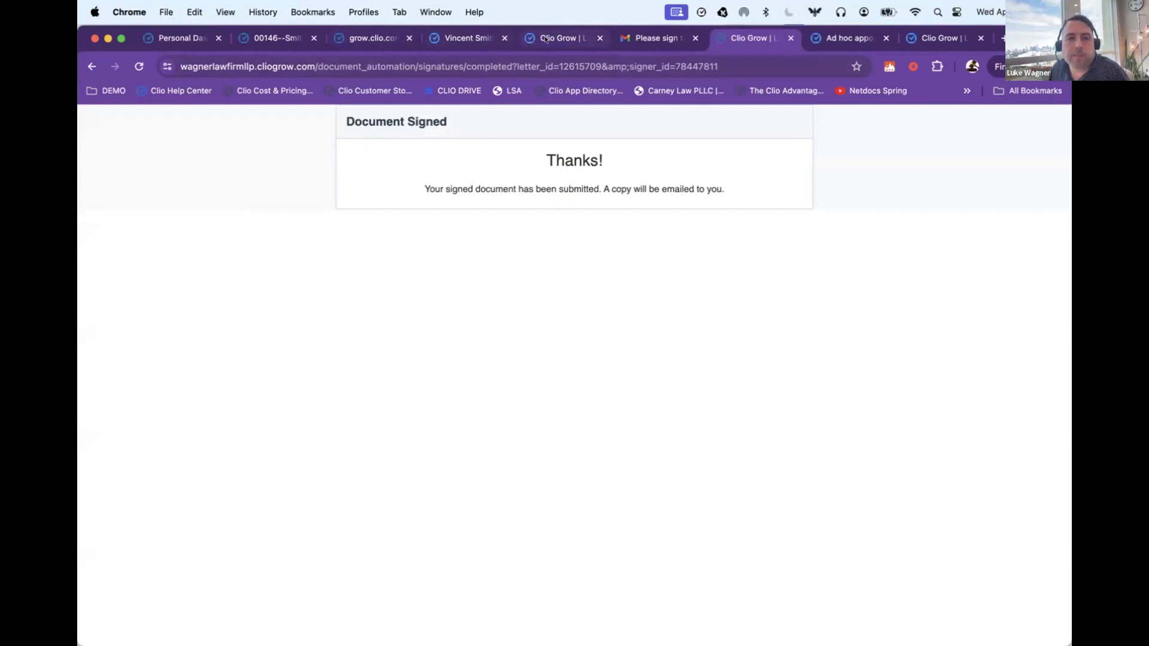
Step: Return to the client's matter page, reload it and set the matter status to Hired
click(470, 38)
key(super+r)
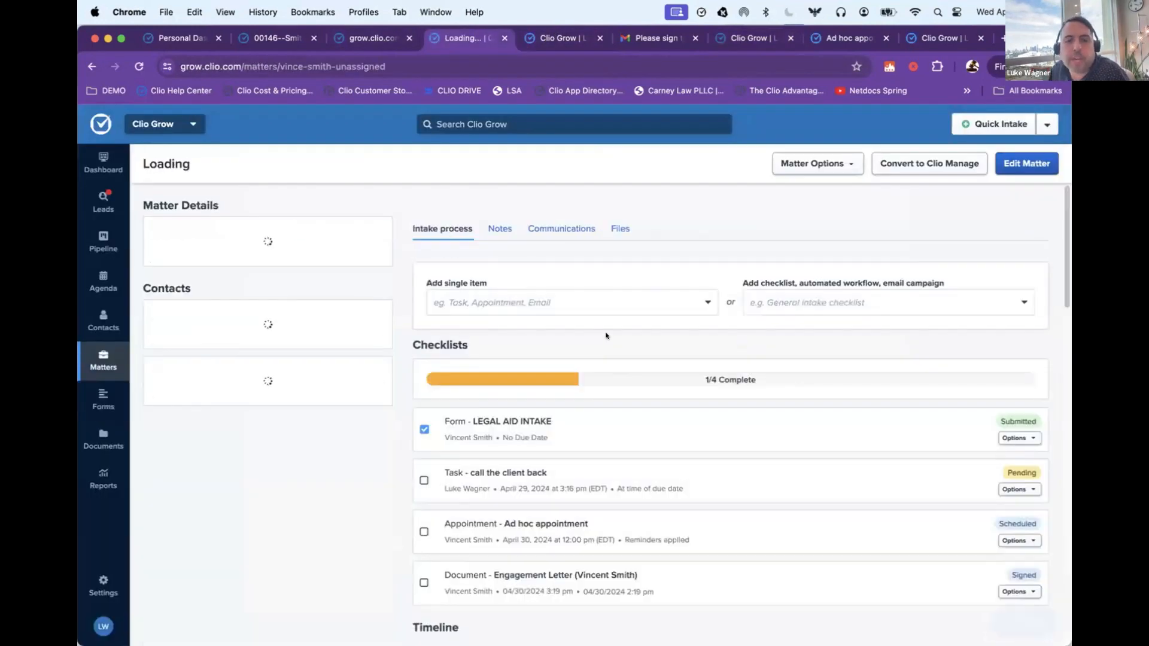
click(326, 262)
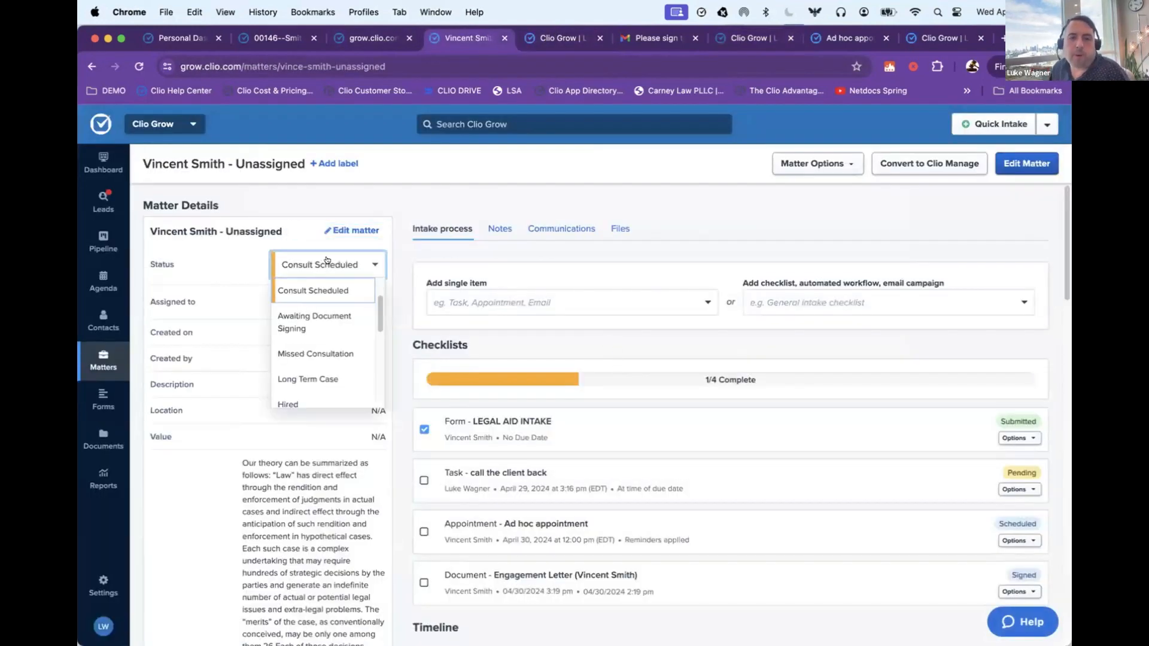
scroll(317, 311, down, 2)
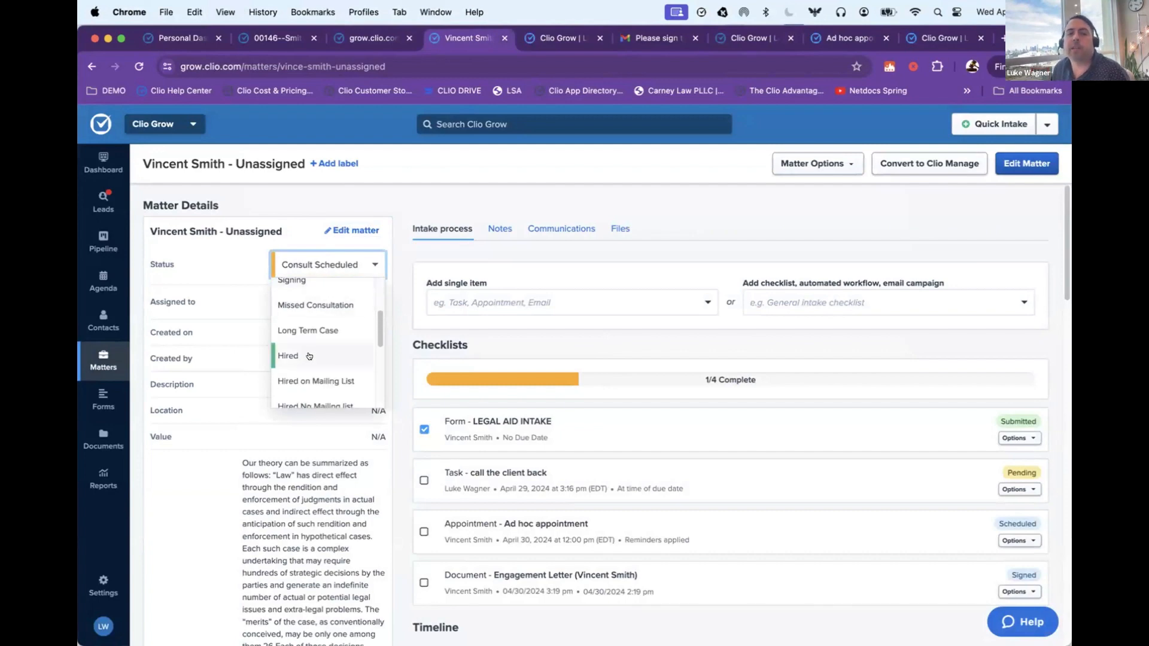
scroll(310, 350, down, 2)
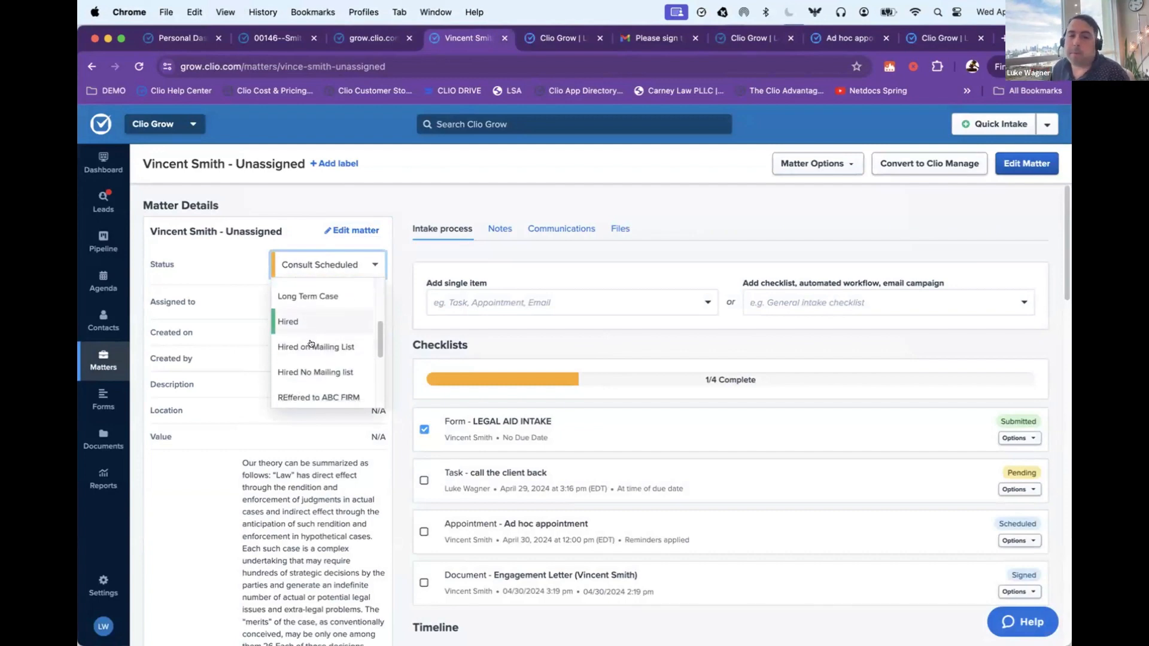
scroll(313, 350, down, 2)
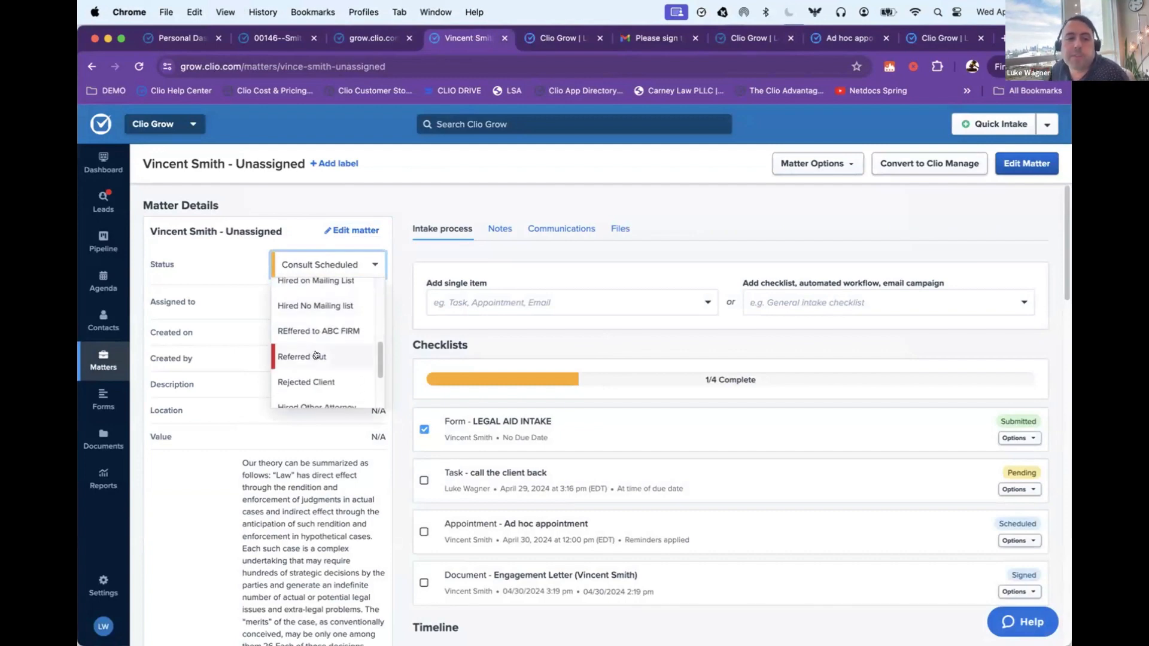
scroll(315, 355, down, 2)
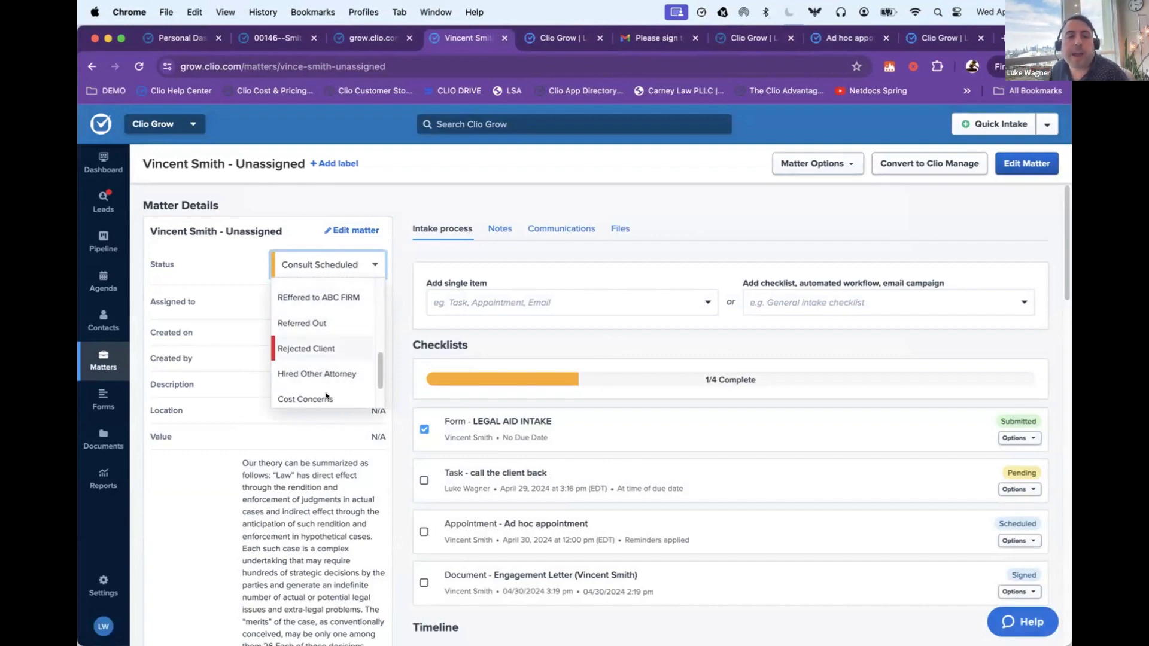
scroll(325, 383, up, 3)
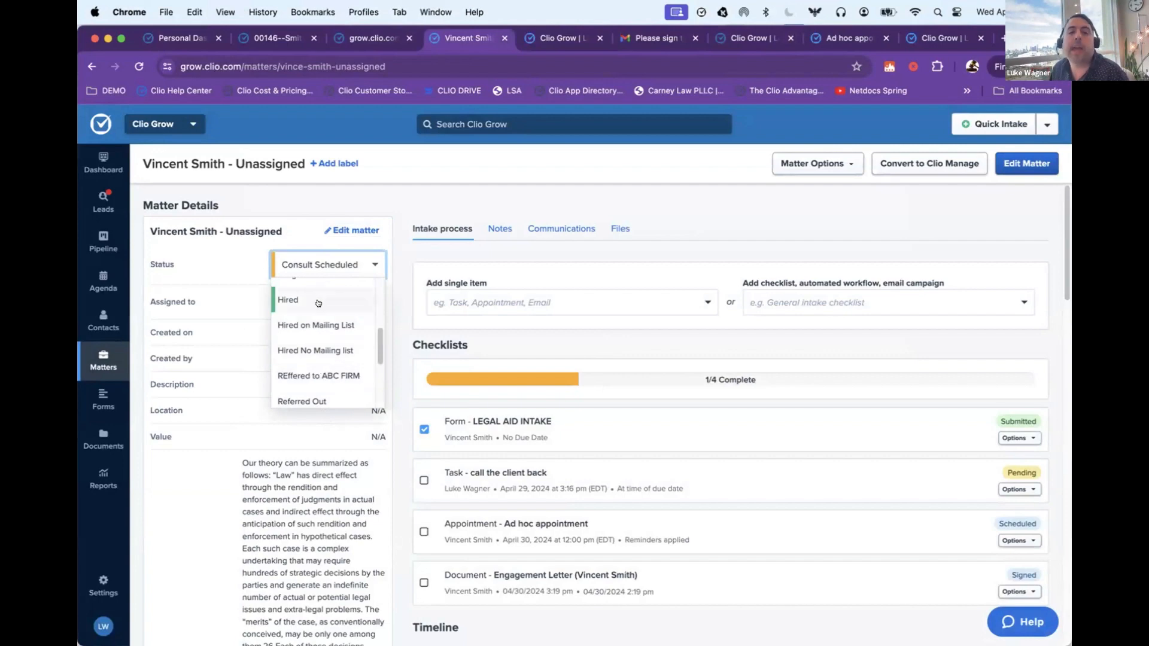
click(319, 303)
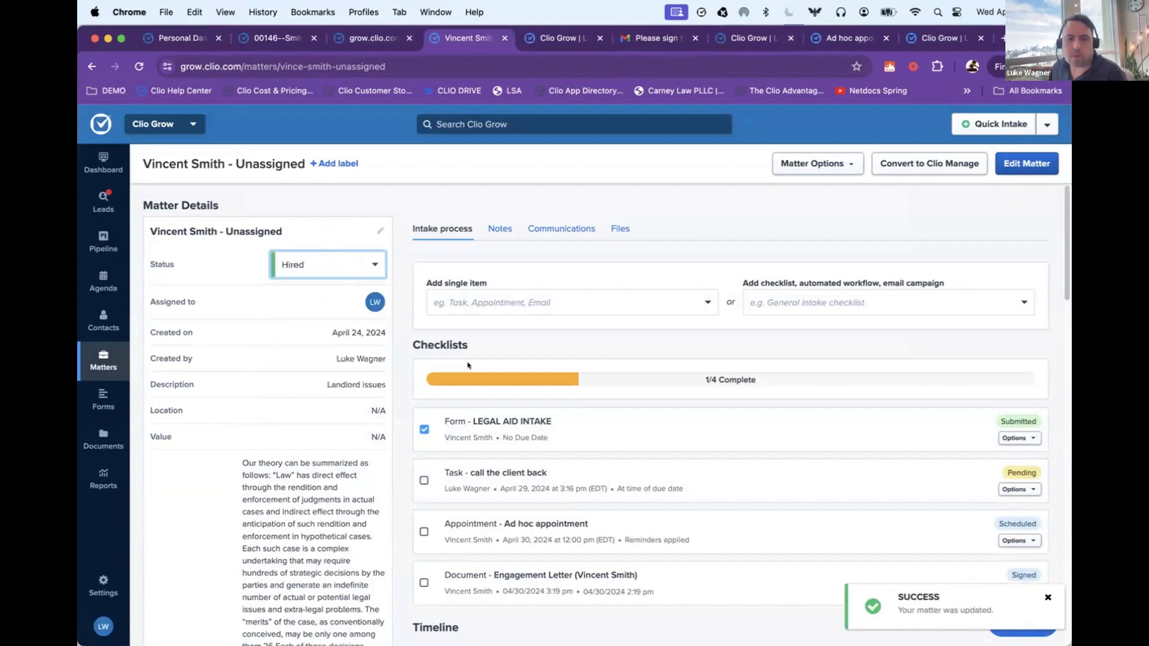
click(516, 303)
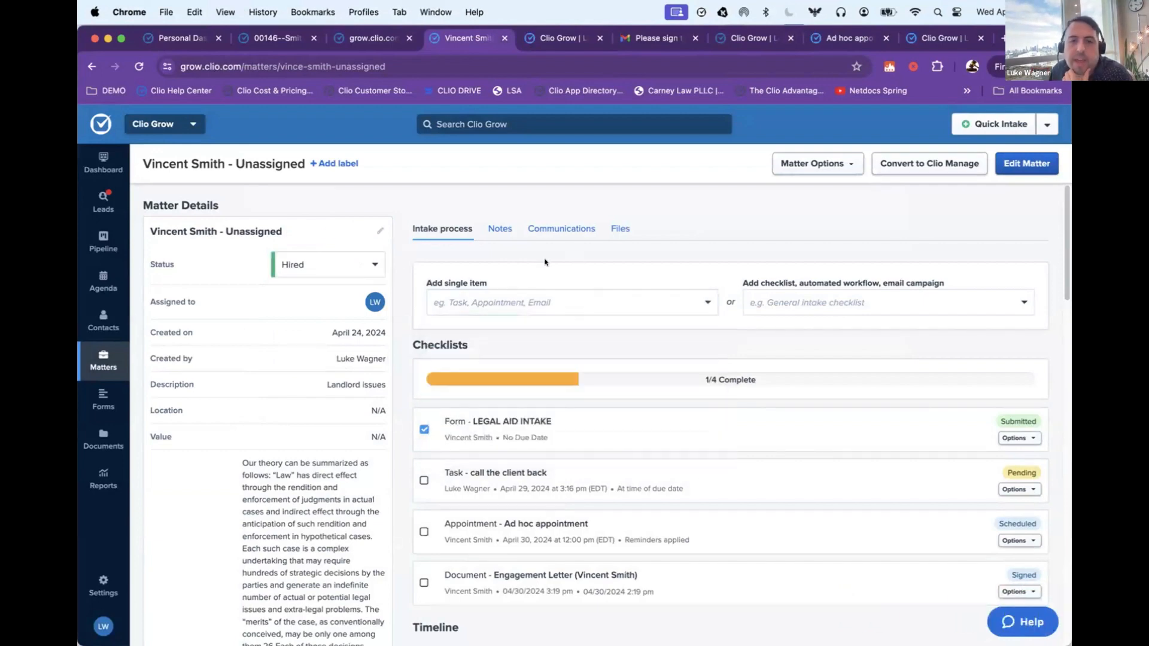
click(367, 261)
click(493, 259)
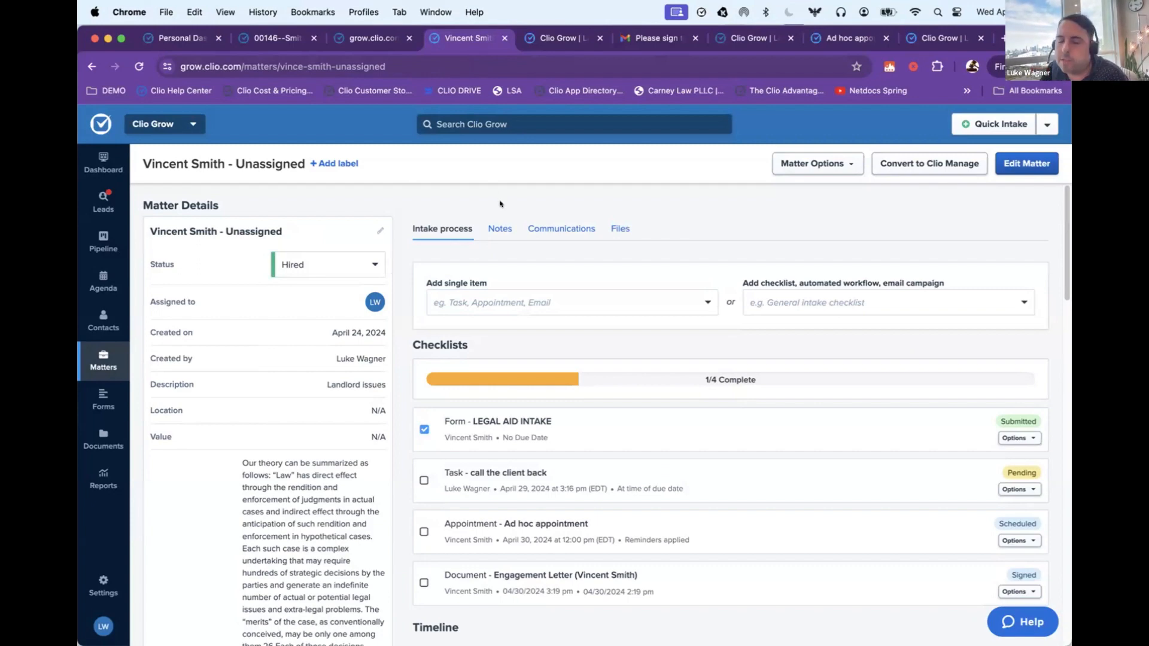
click(815, 299)
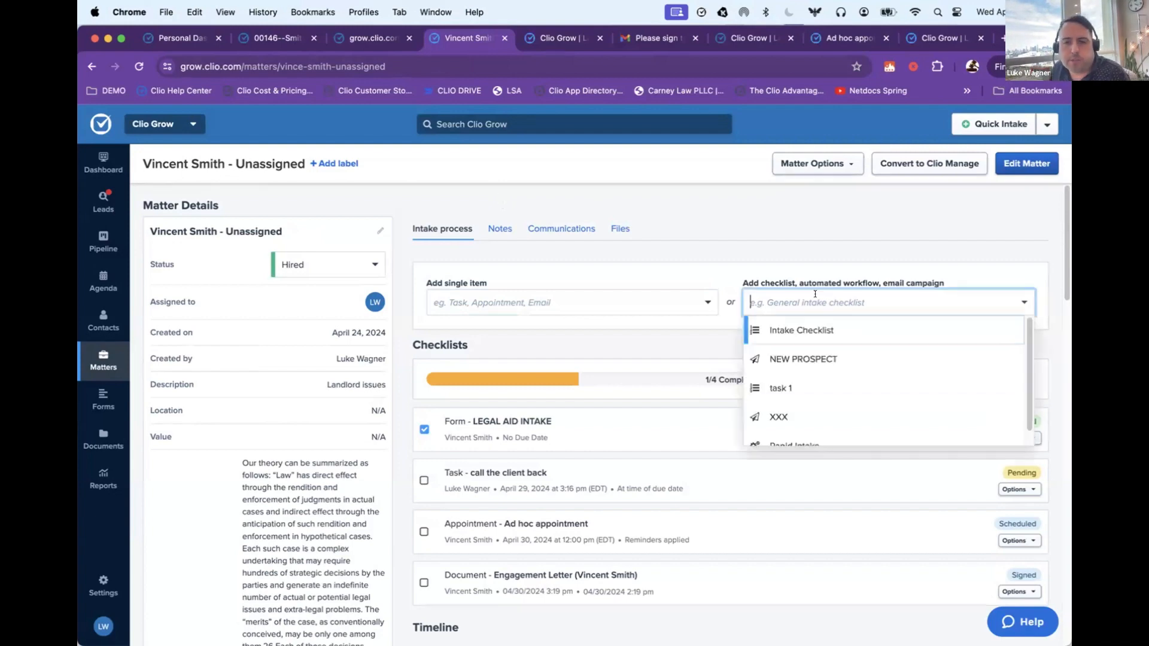
click(777, 271)
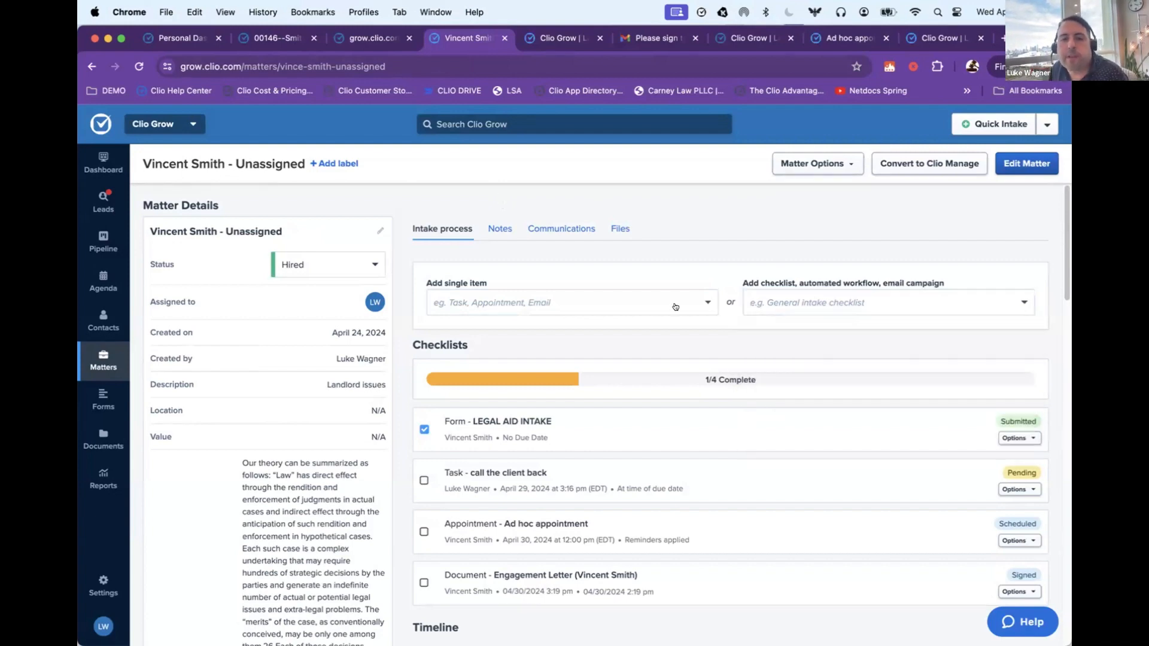
click(675, 307)
click(659, 277)
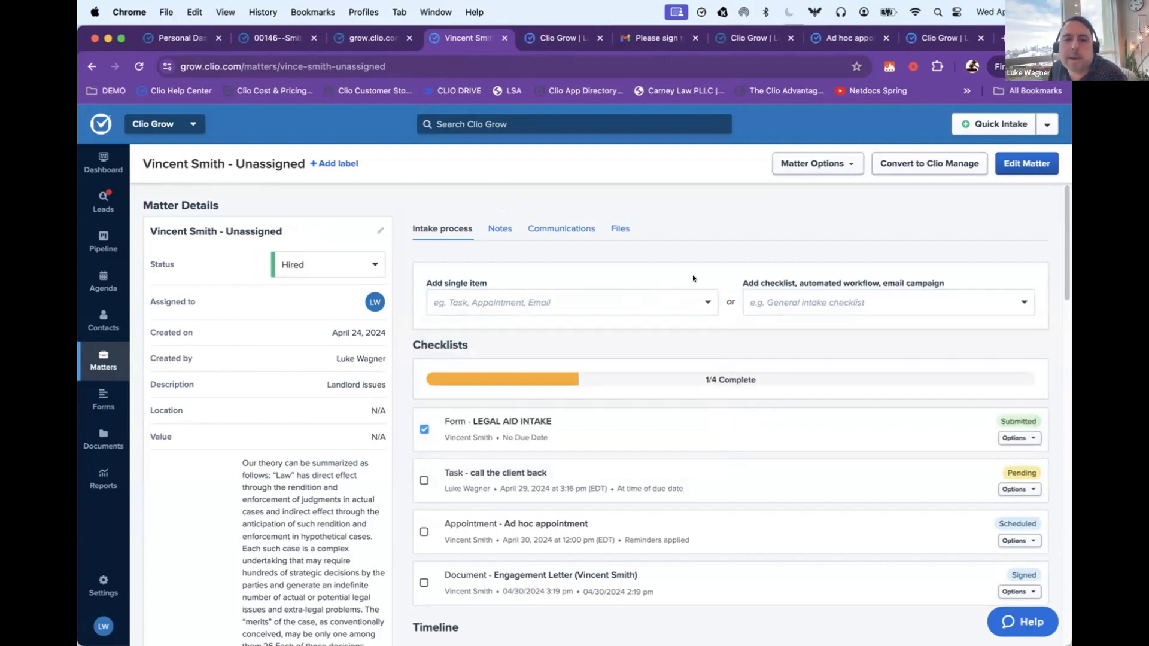
Step: Add the Rapid Intake automated workflow to the client's matter
click(807, 302)
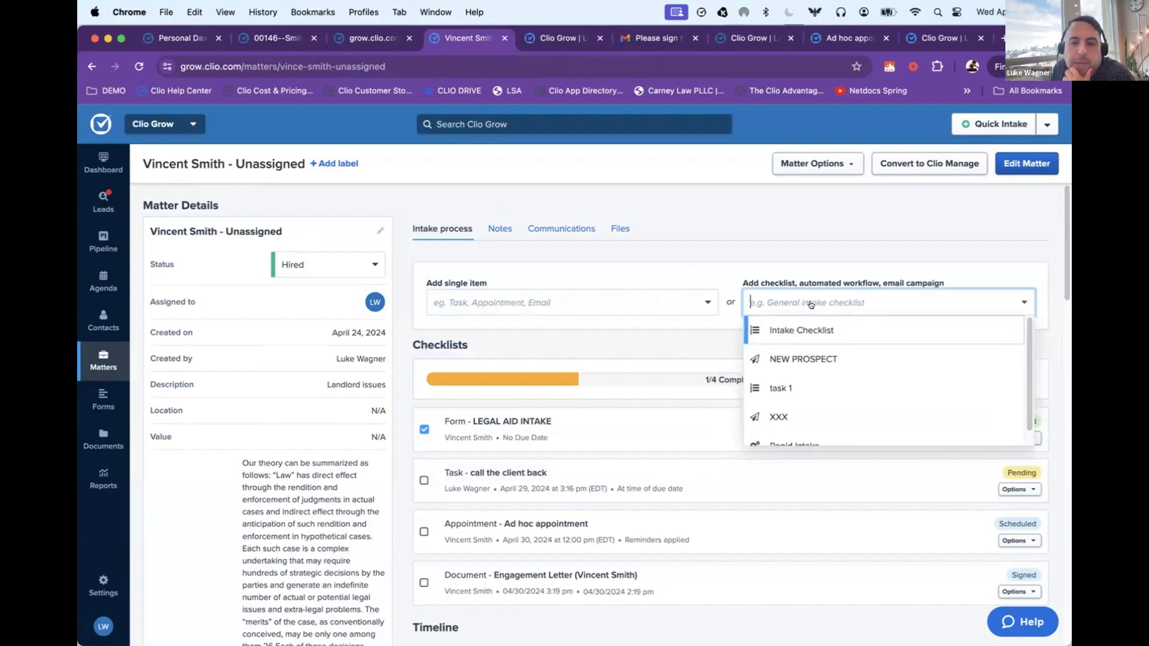
scroll(815, 333, down, 1)
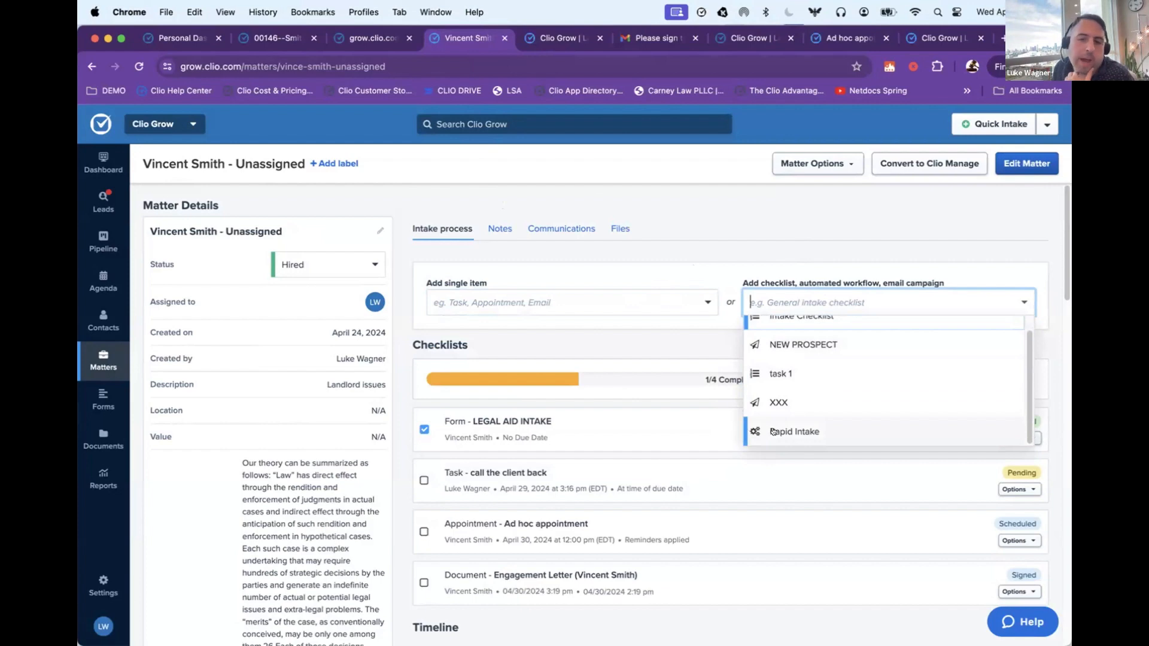
click(798, 432)
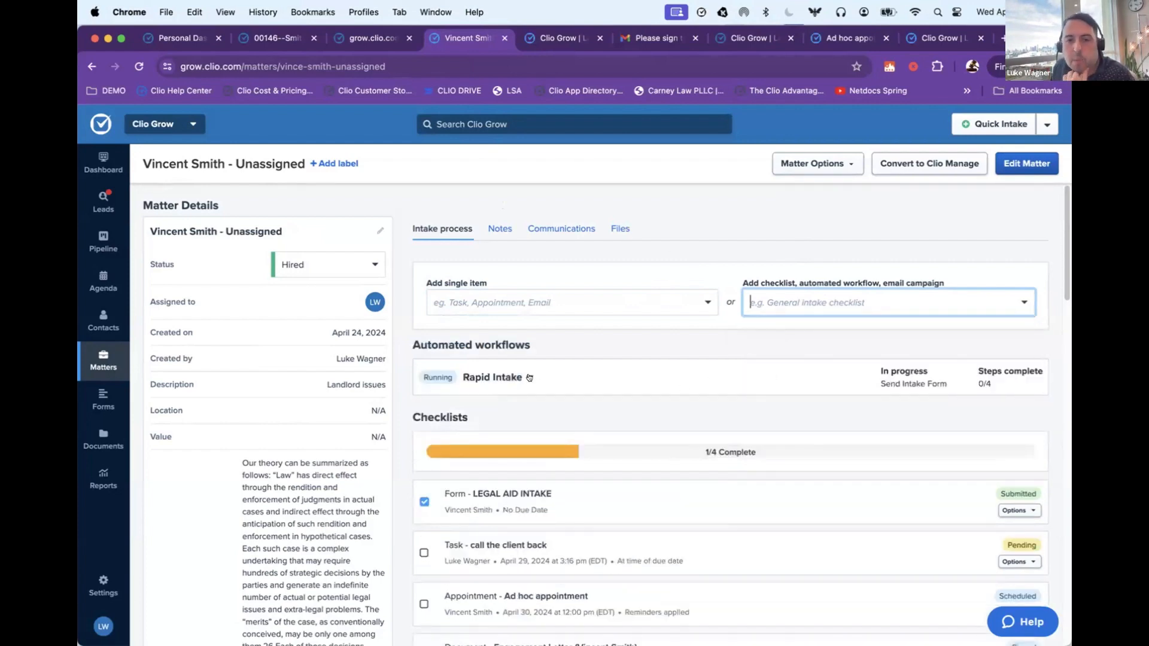
Step: Expand the Rapid Intake workflow and review its in-progress form and its upcoming status update and appointment steps
click(529, 377)
drag(421, 353, 575, 344)
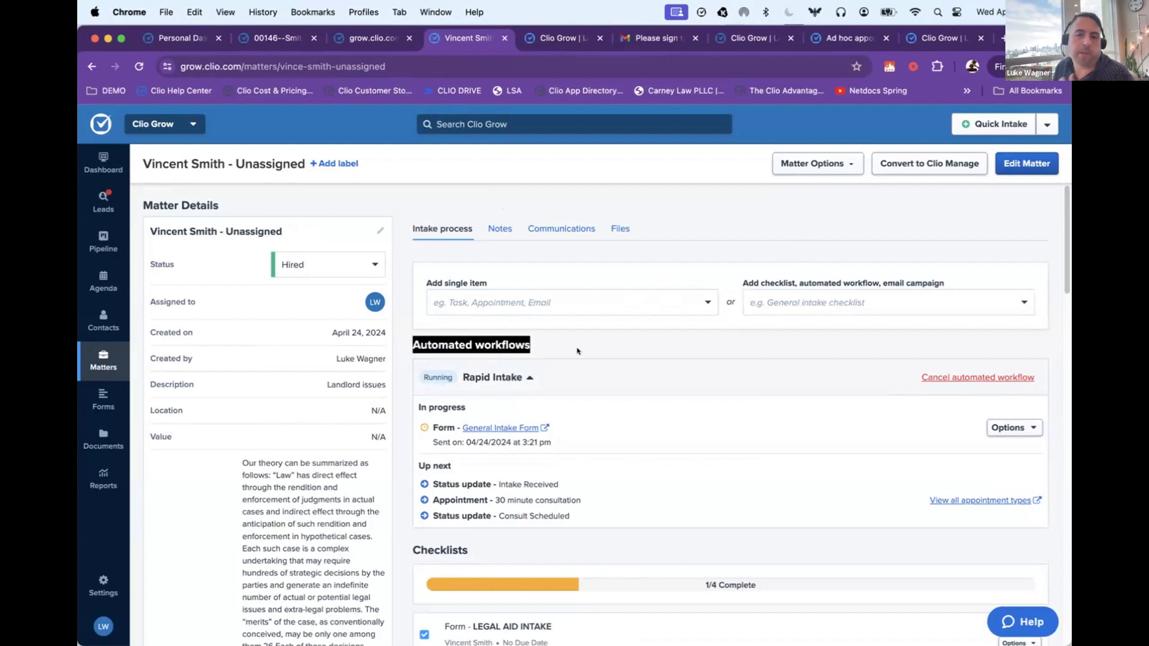
scroll(572, 383, down, 1)
drag(629, 425, 405, 407)
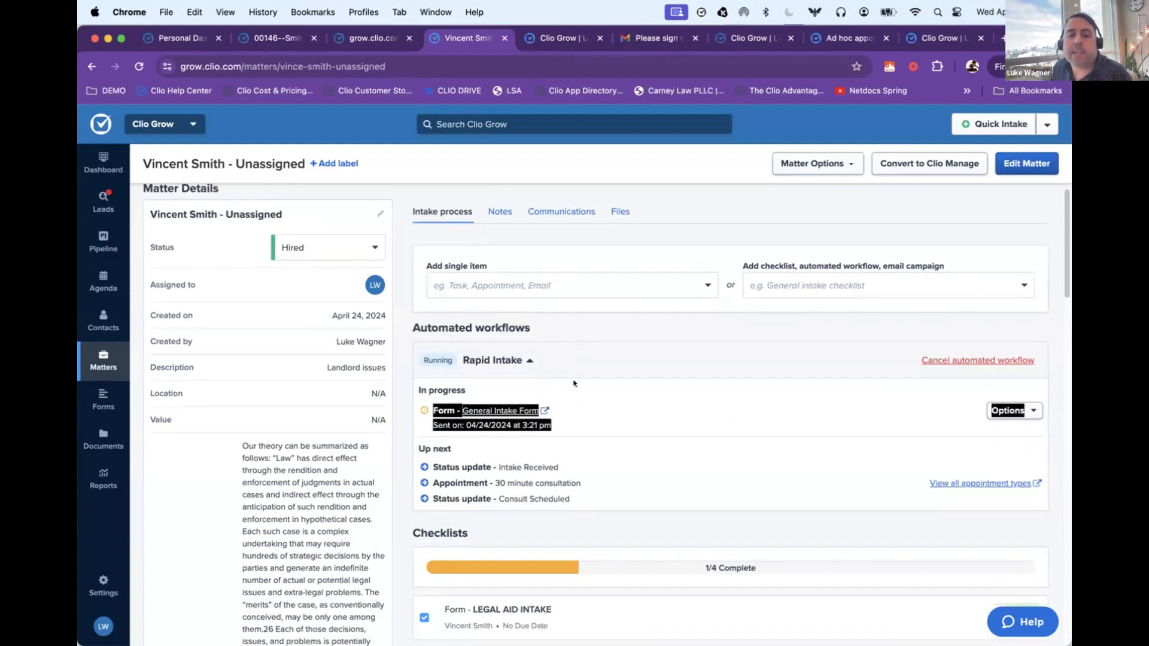
click(619, 398)
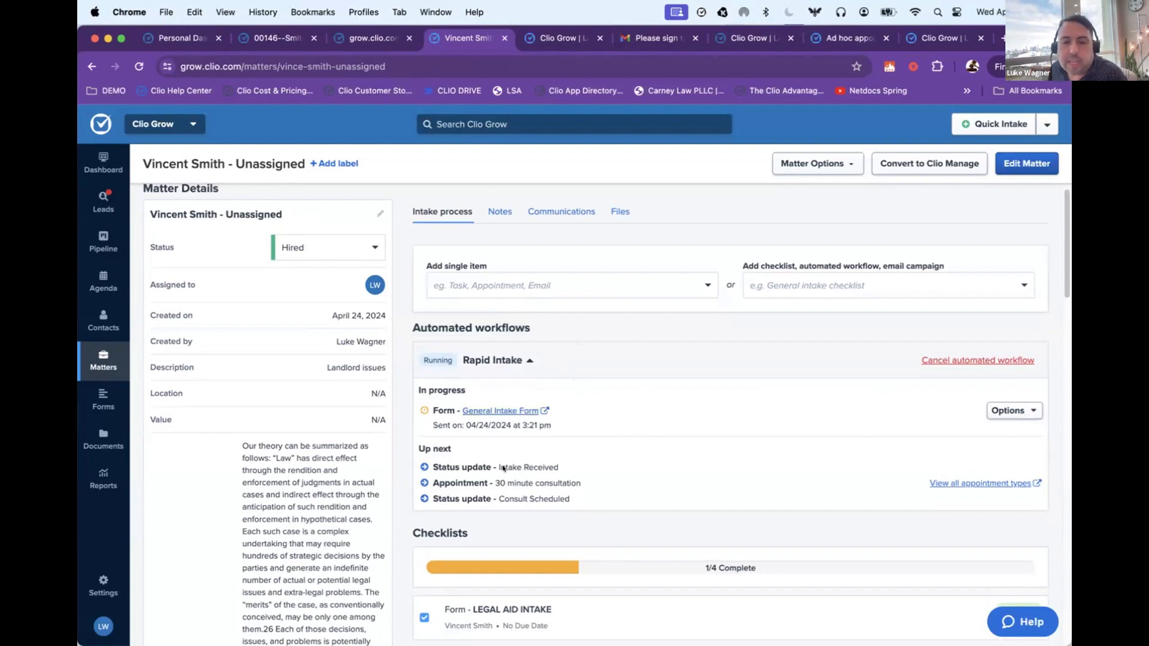
drag(431, 467, 558, 470)
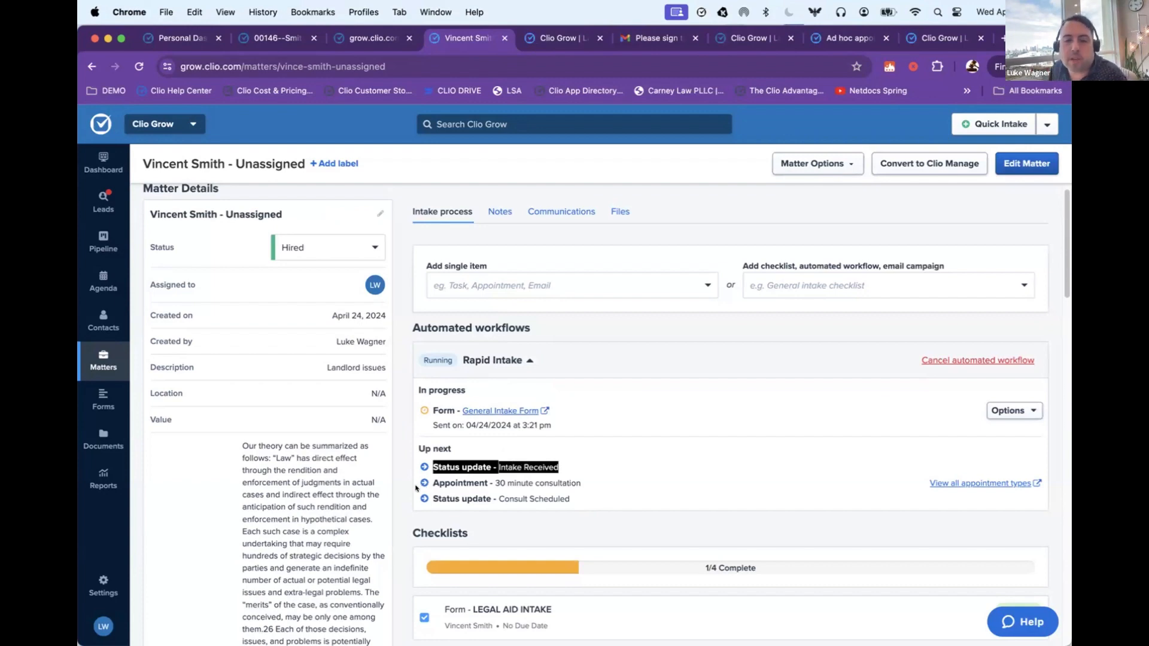
drag(416, 488, 604, 481)
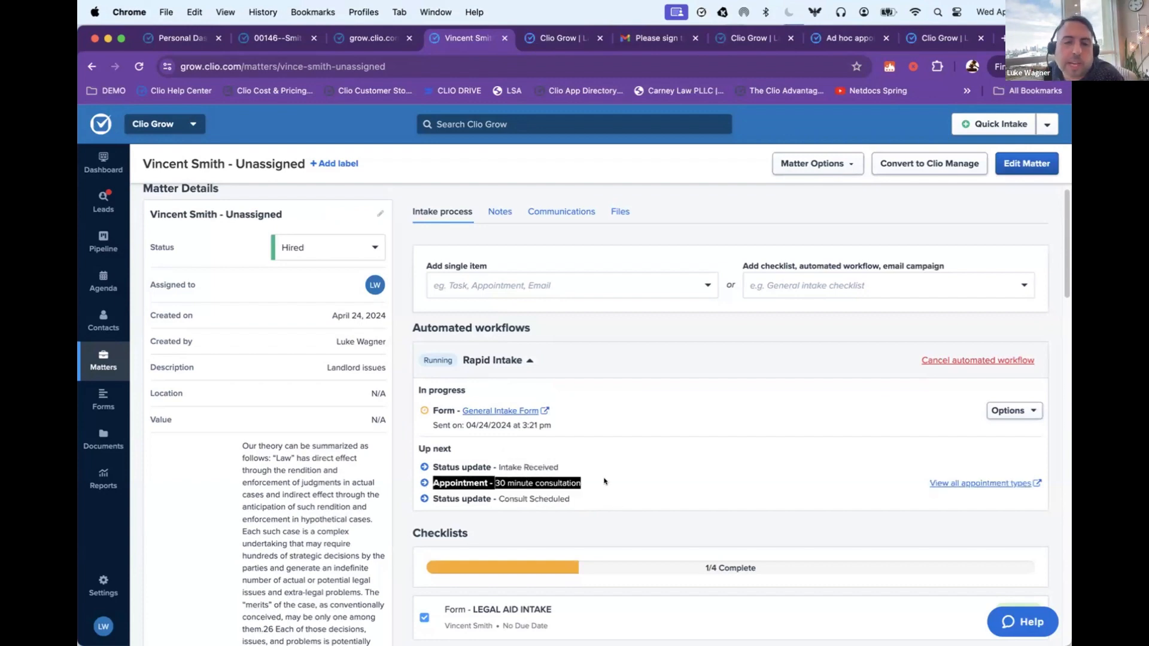
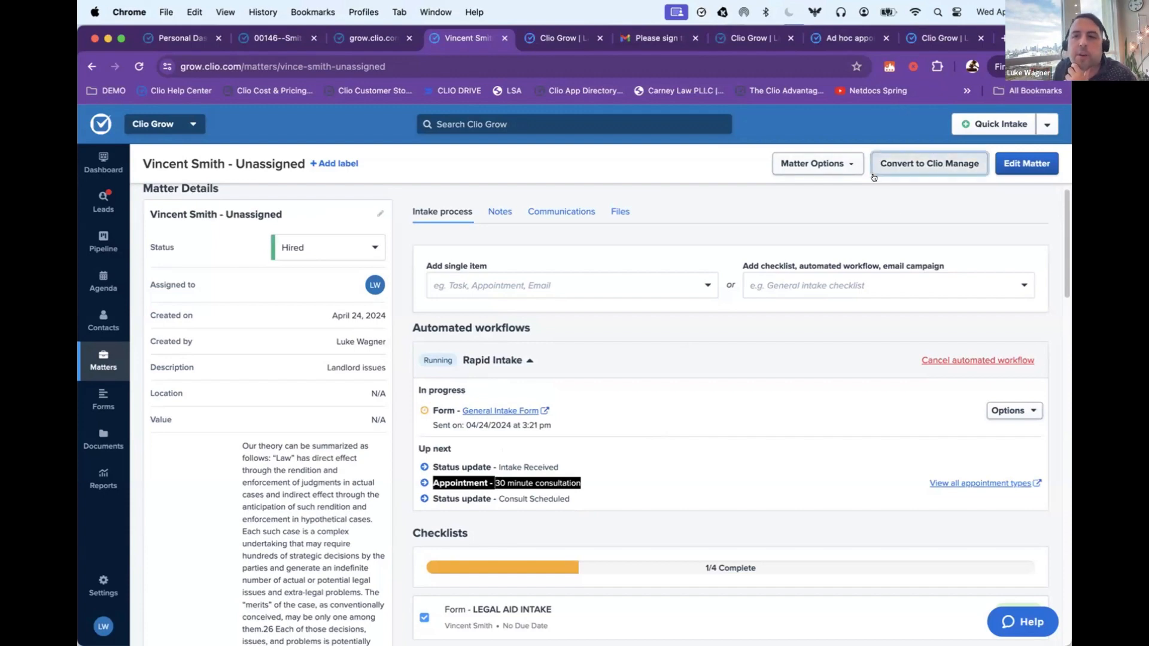
Step: Review the hired matter's Convert to Clio Manage form, and open the dashboard of the England-to-USA immigration matter in Clio Manage
click(901, 158)
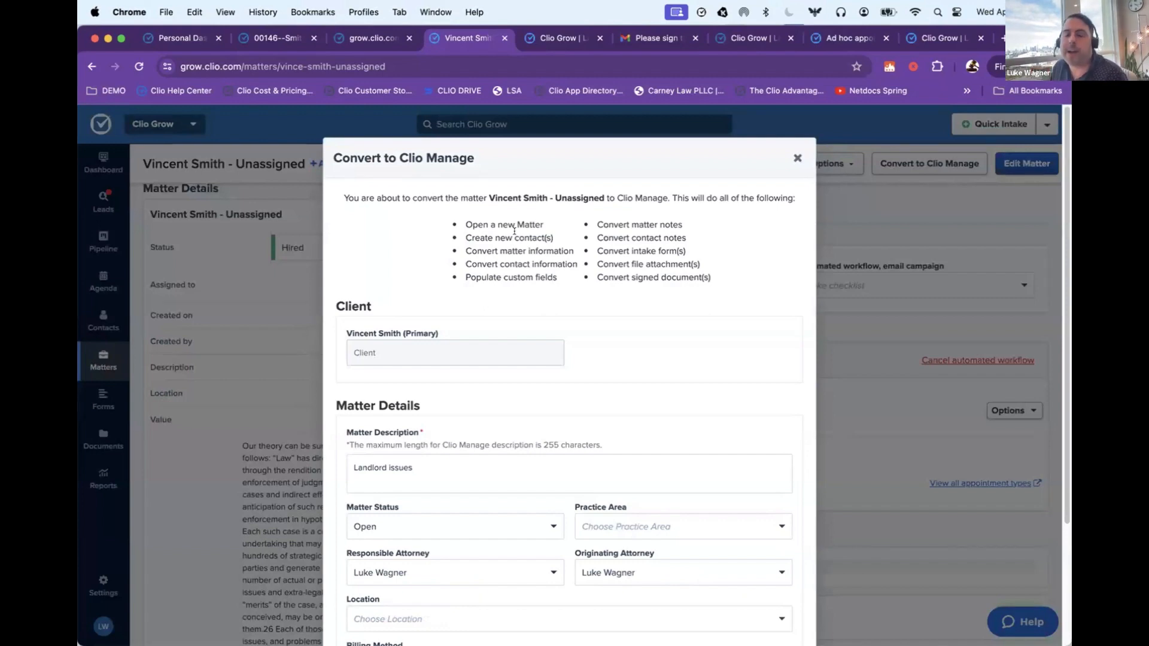
scroll(526, 246, down, 5)
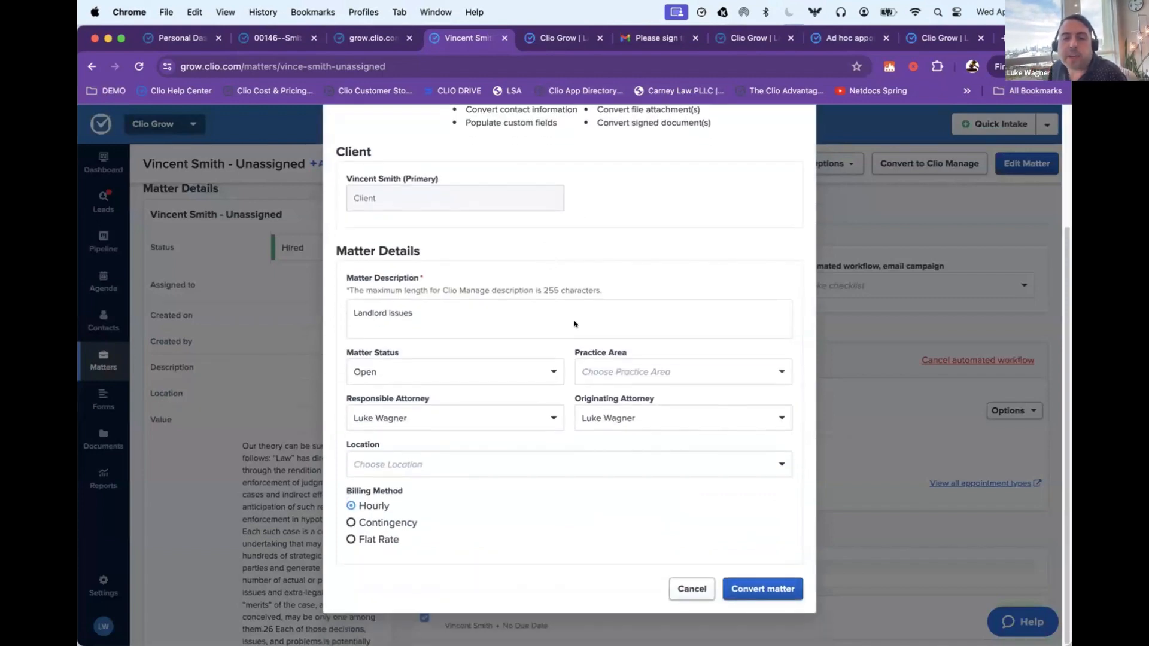
click(274, 38)
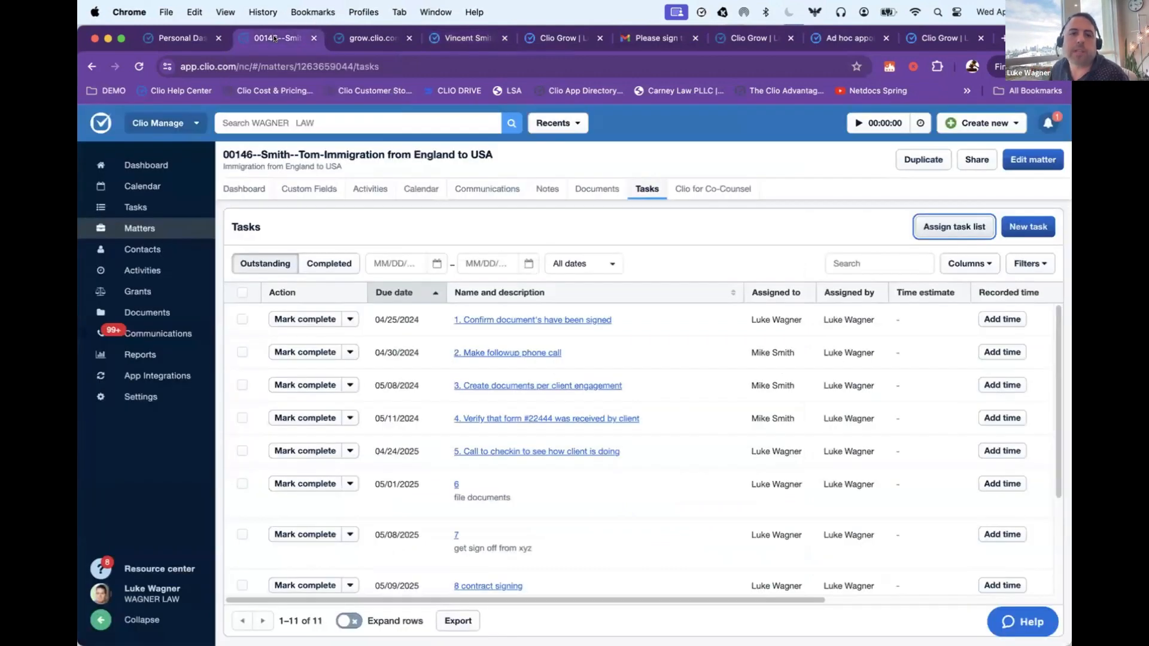
click(245, 181)
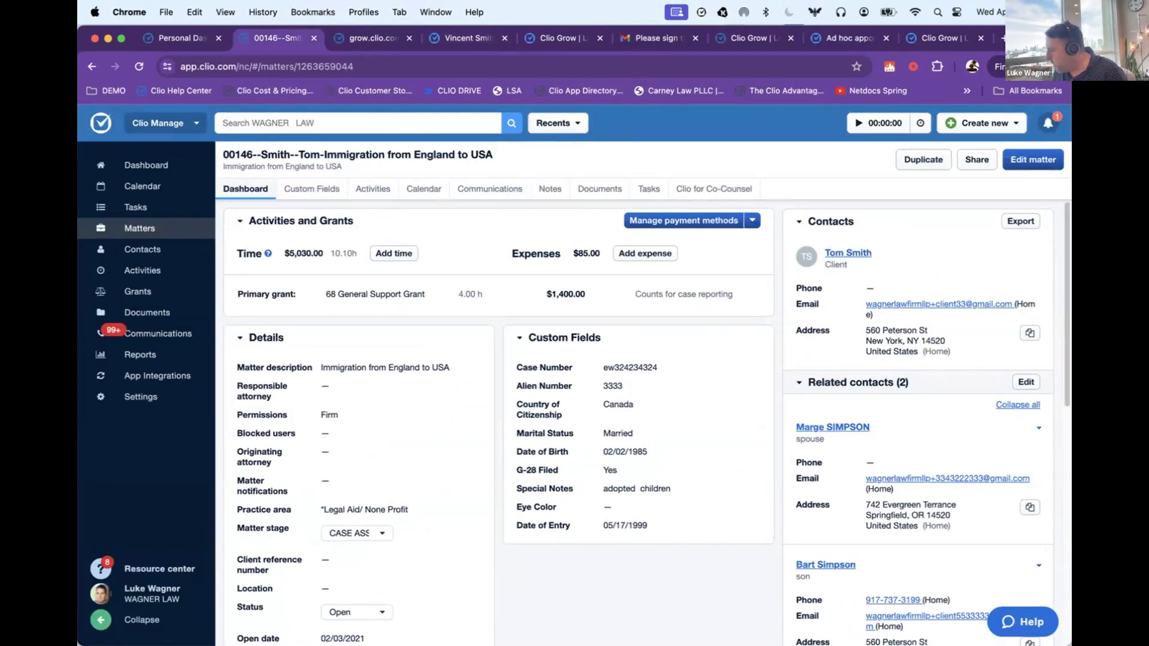
Step: Switch to Keynote to view the client journey slide, and minimize the presentation to return to the immigration matter in Chrome
key(super+Tab)
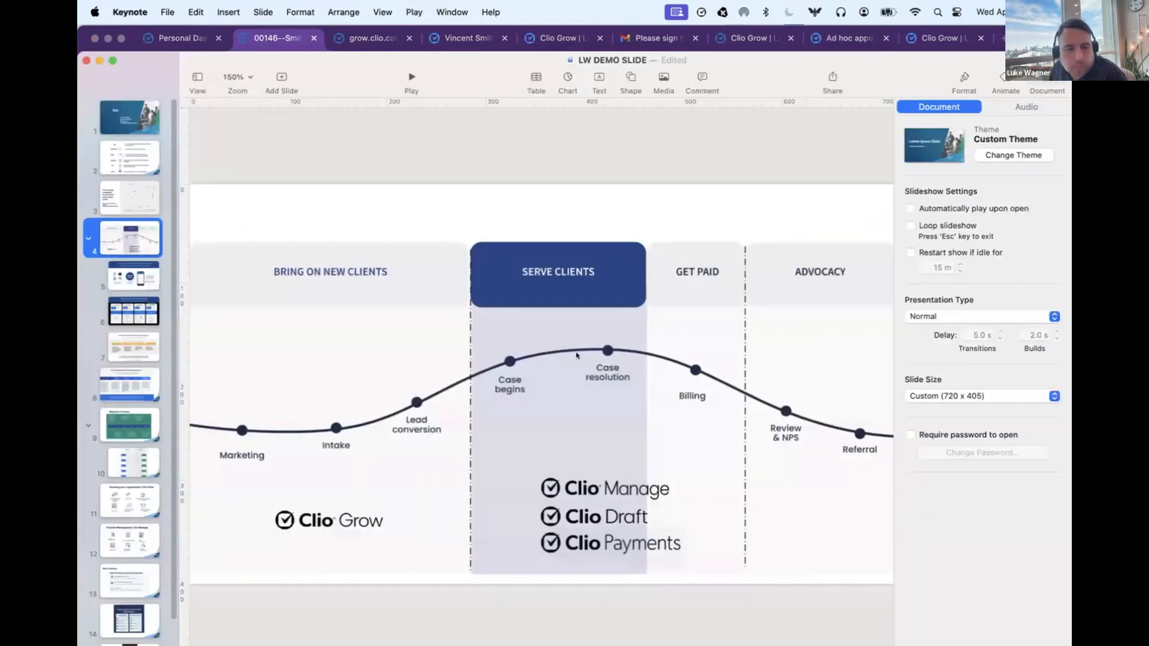
click(99, 61)
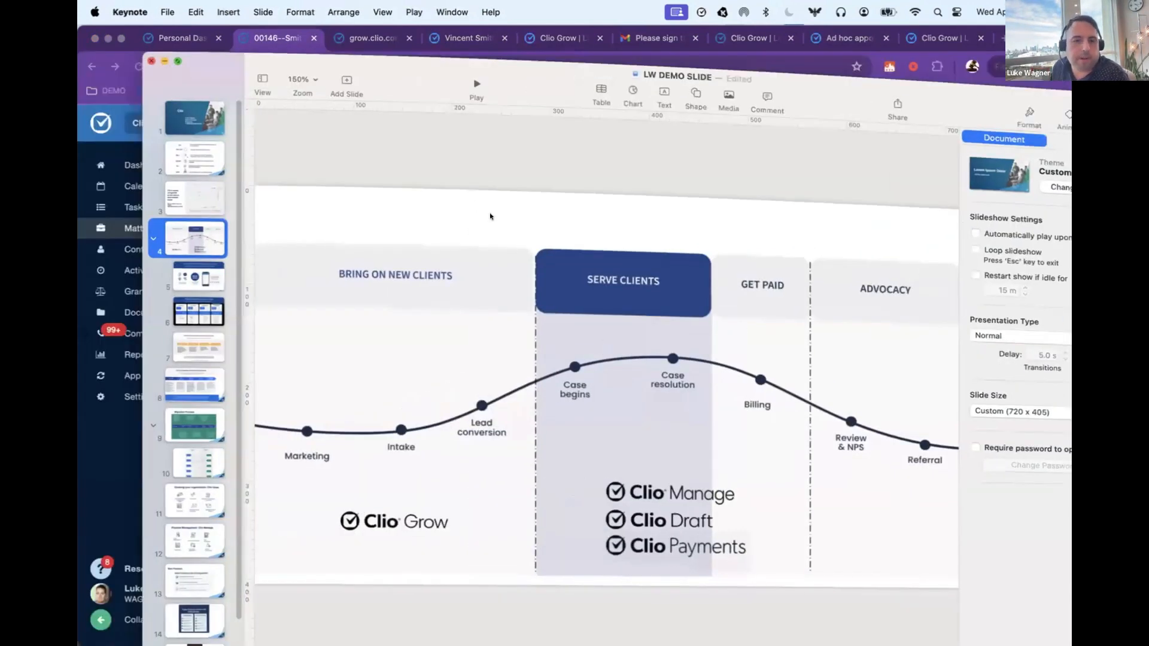
click(482, 324)
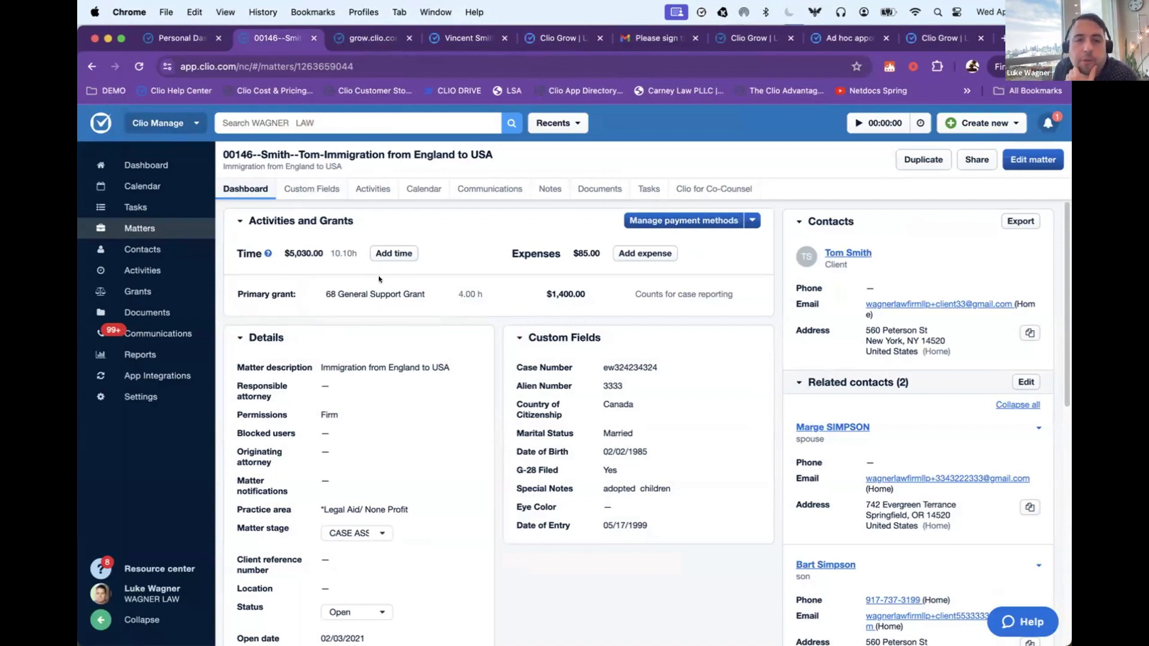
Step: Examine the matter dashboard's primary grant and its time and amount, the related contacts, and the case custom fields
drag(323, 285, 273, 294)
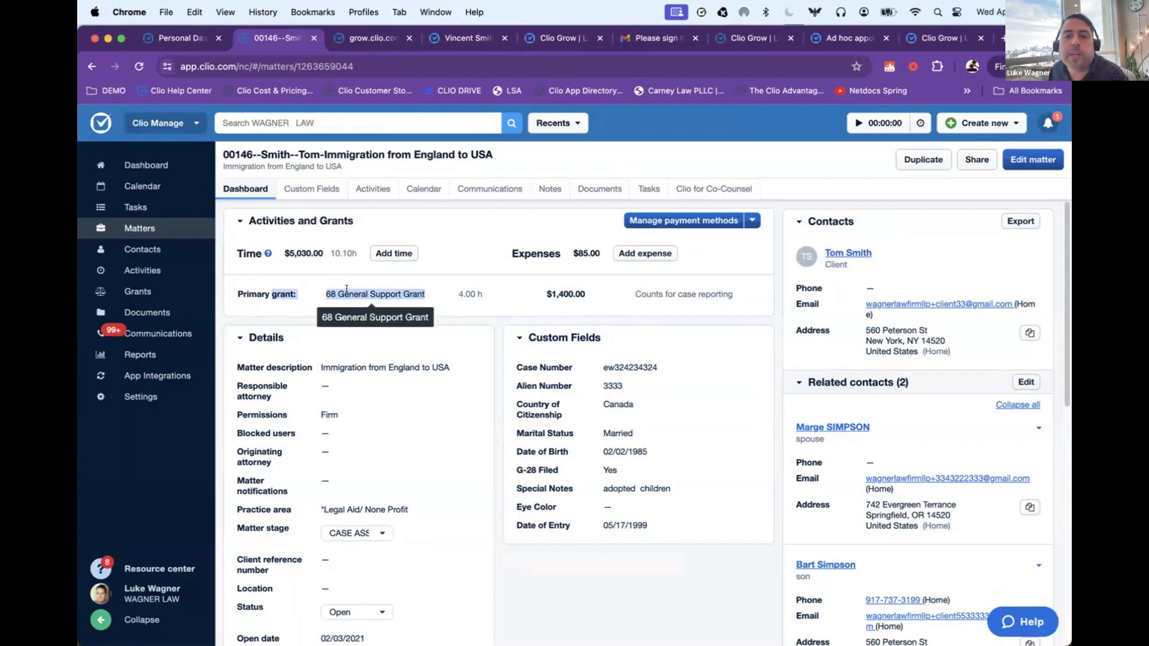
click(473, 290)
drag(447, 288, 608, 292)
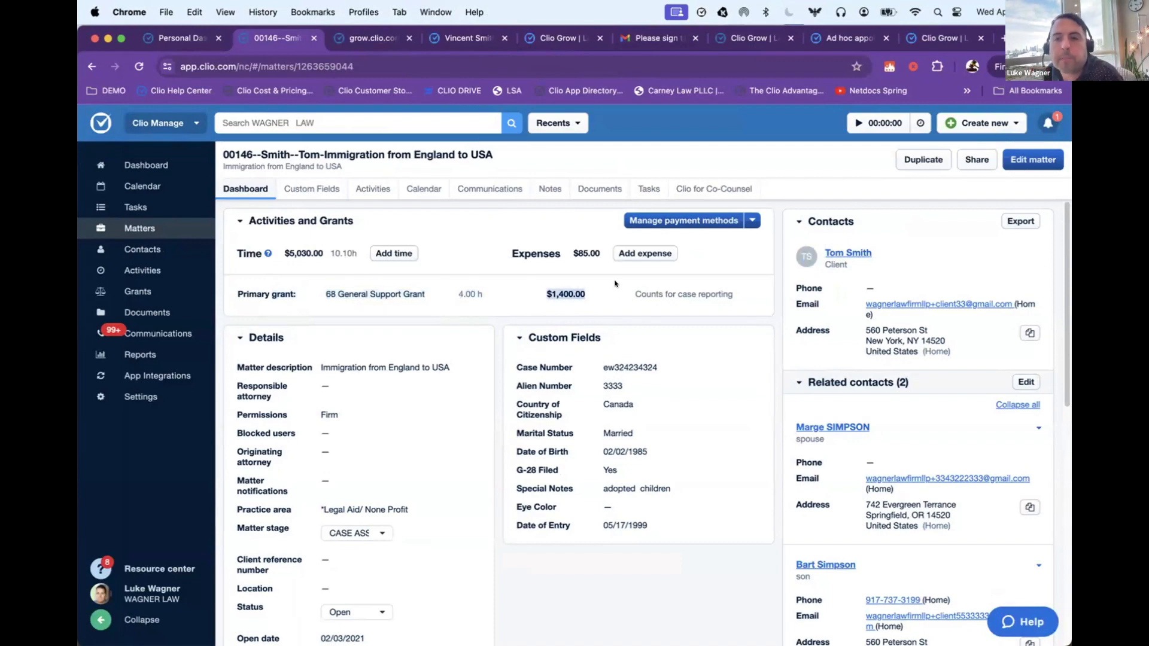
click(800, 269)
drag(794, 422, 829, 479)
scroll(829, 475, down, 1)
click(512, 328)
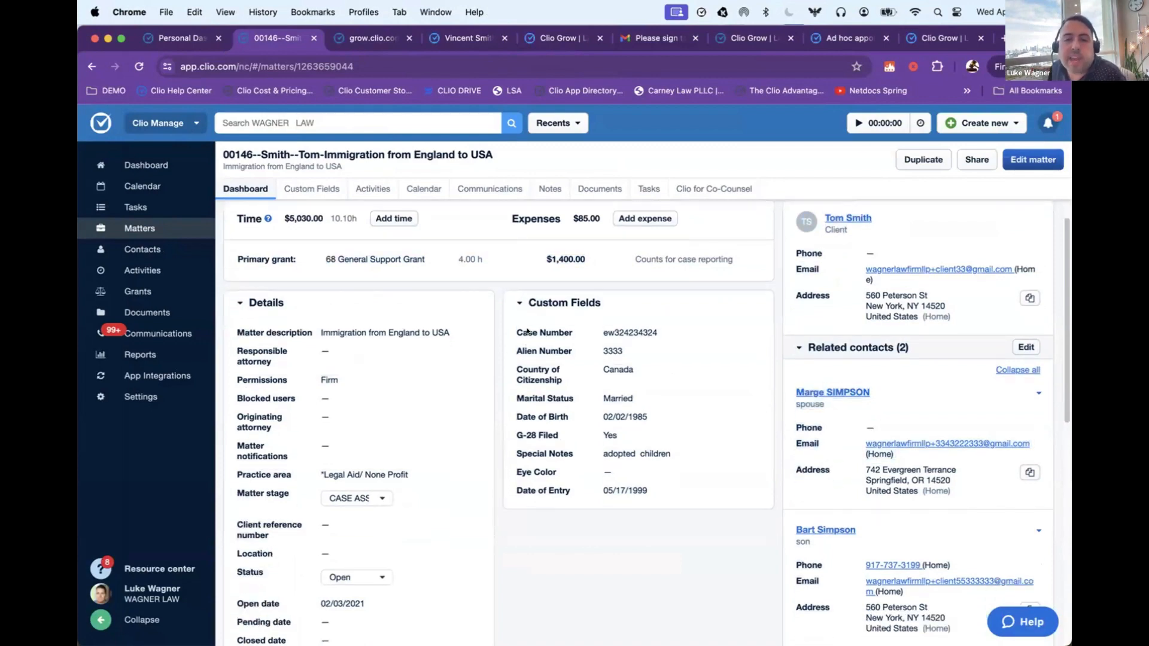
drag(513, 324, 669, 479)
click(669, 478)
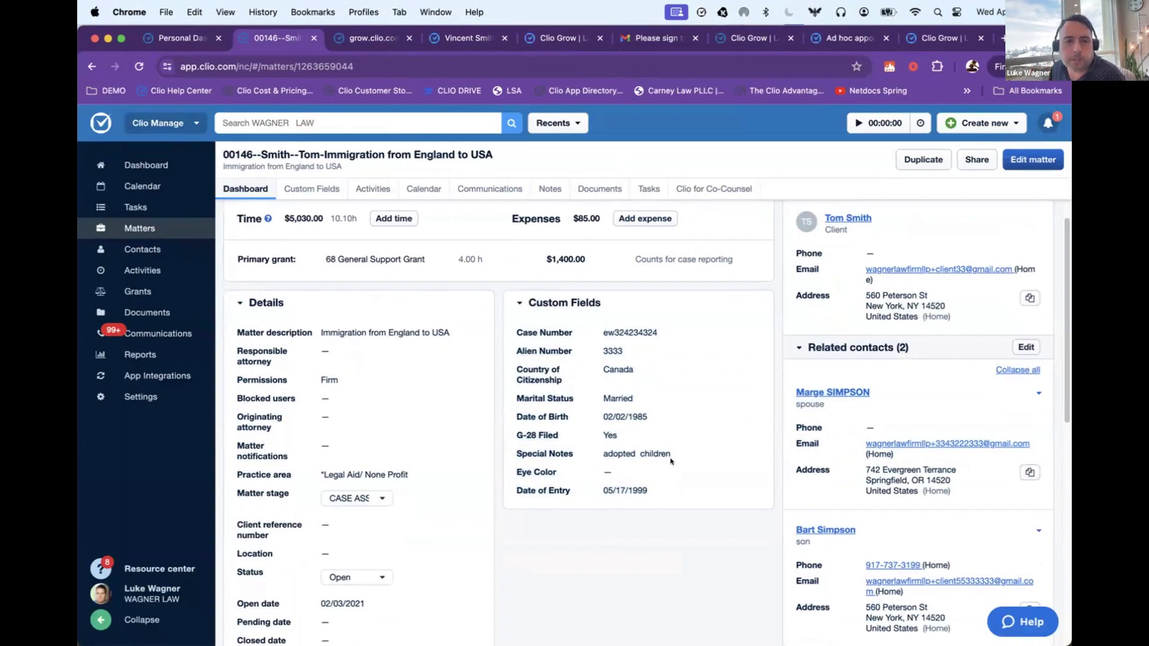
scroll(257, 224, up, 3)
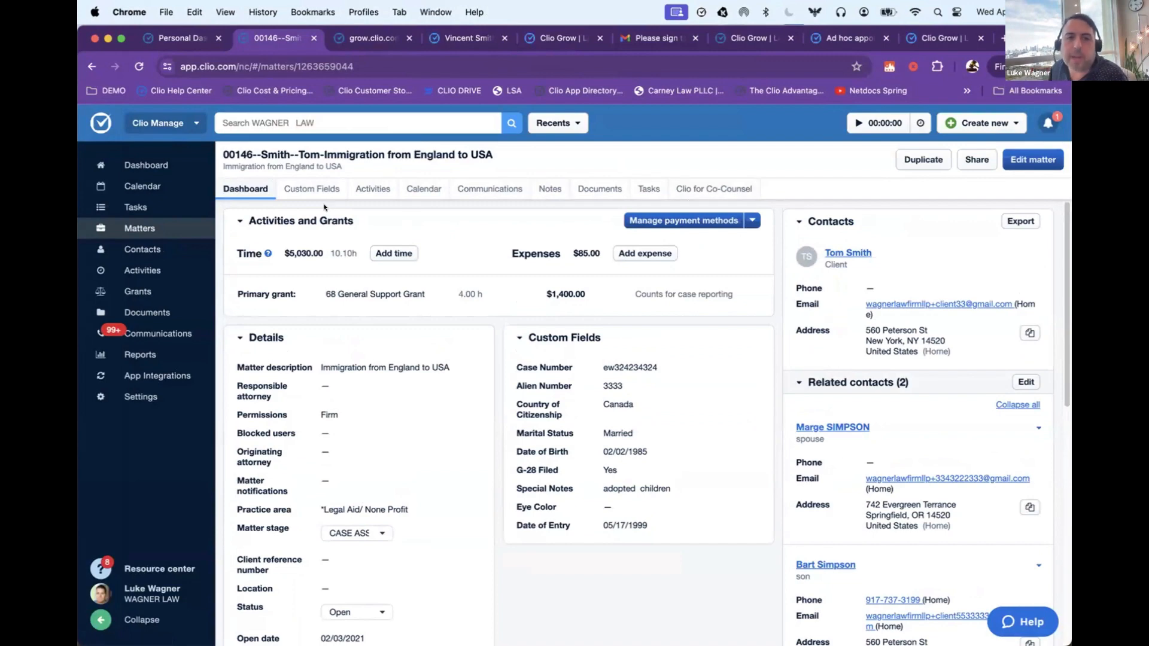
Step: Create a new time entry in the matter's activities with a duration of 45min
click(369, 190)
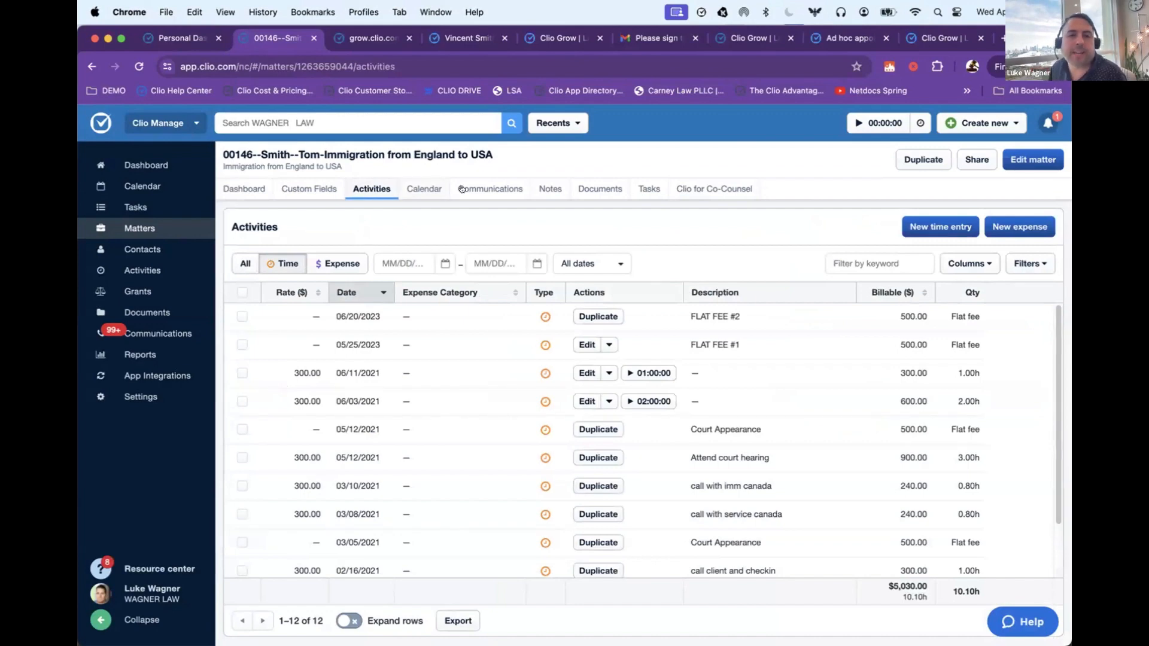
click(918, 230)
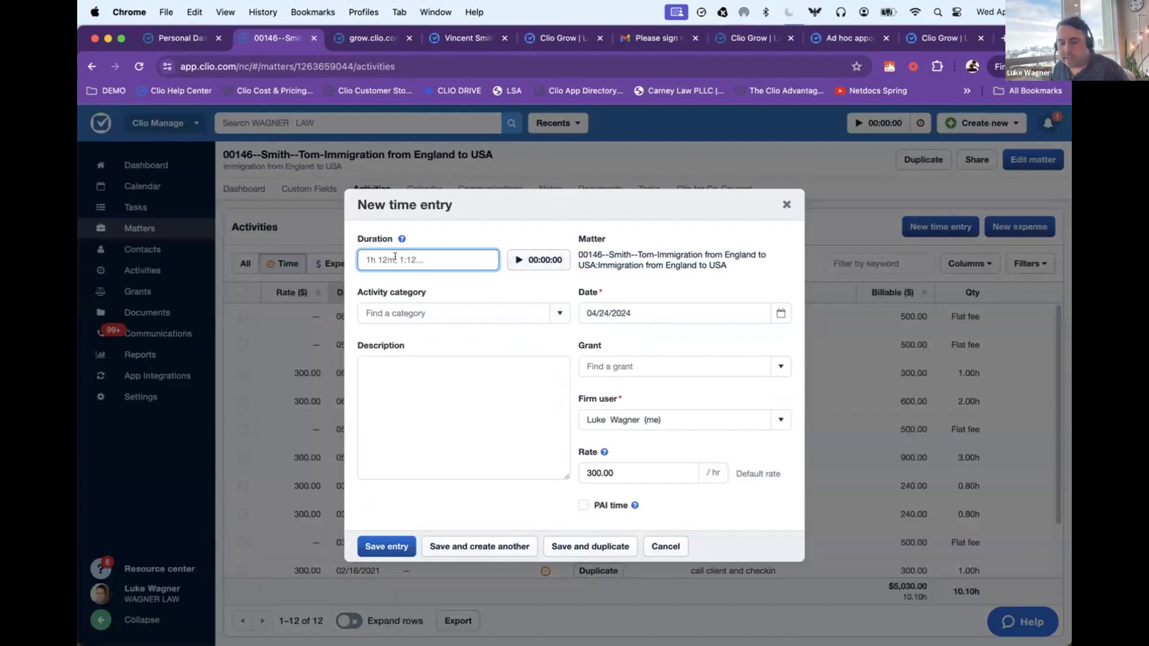
text(2)
key(BackSpace)
text(.2)
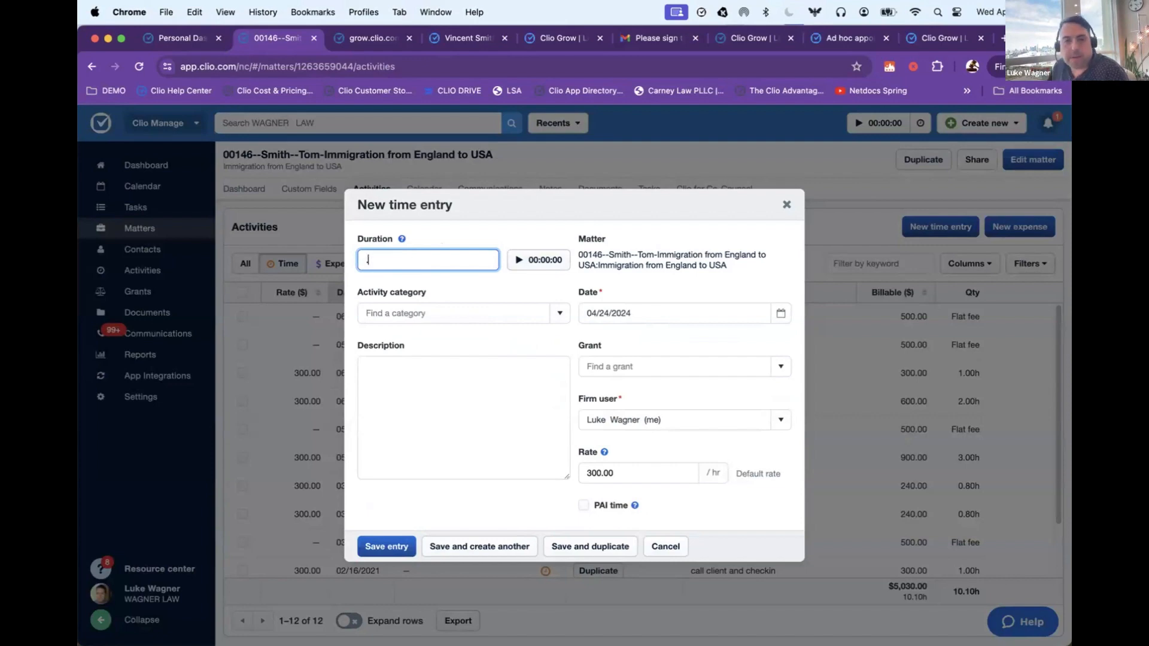
key(BackSpace)
key(BackSpace)
text(45min)
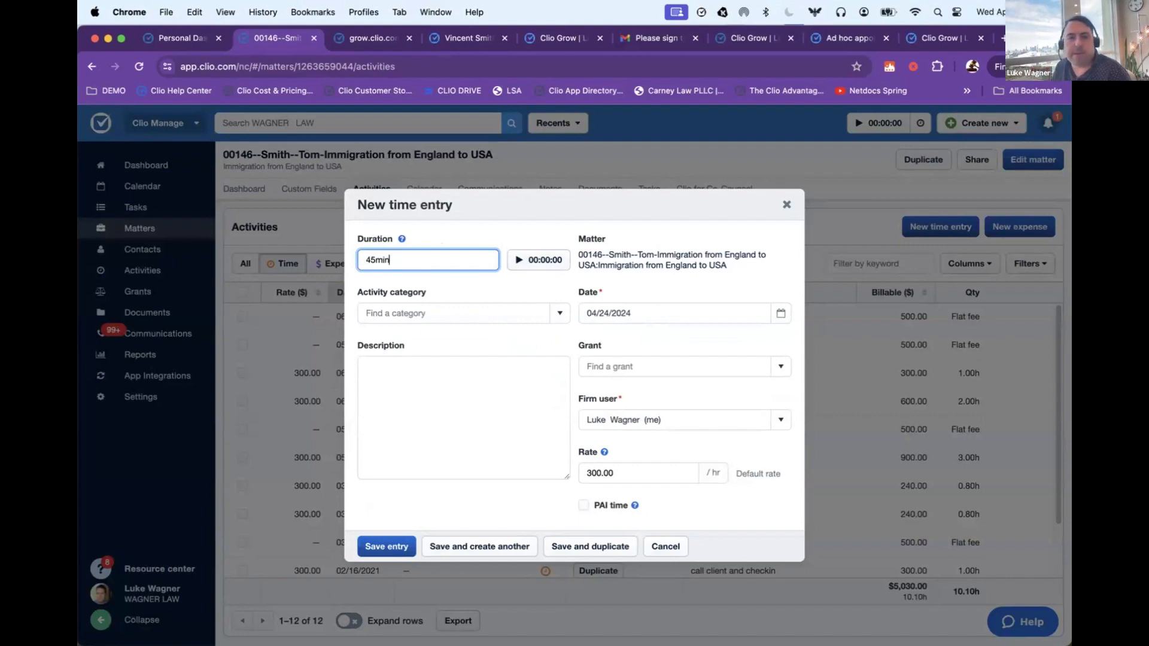
Step: Describe the time entry as "Attend court hearing", assign it to the 68 General Support Grant, and save it
click(439, 417)
text(Attend court hearing)
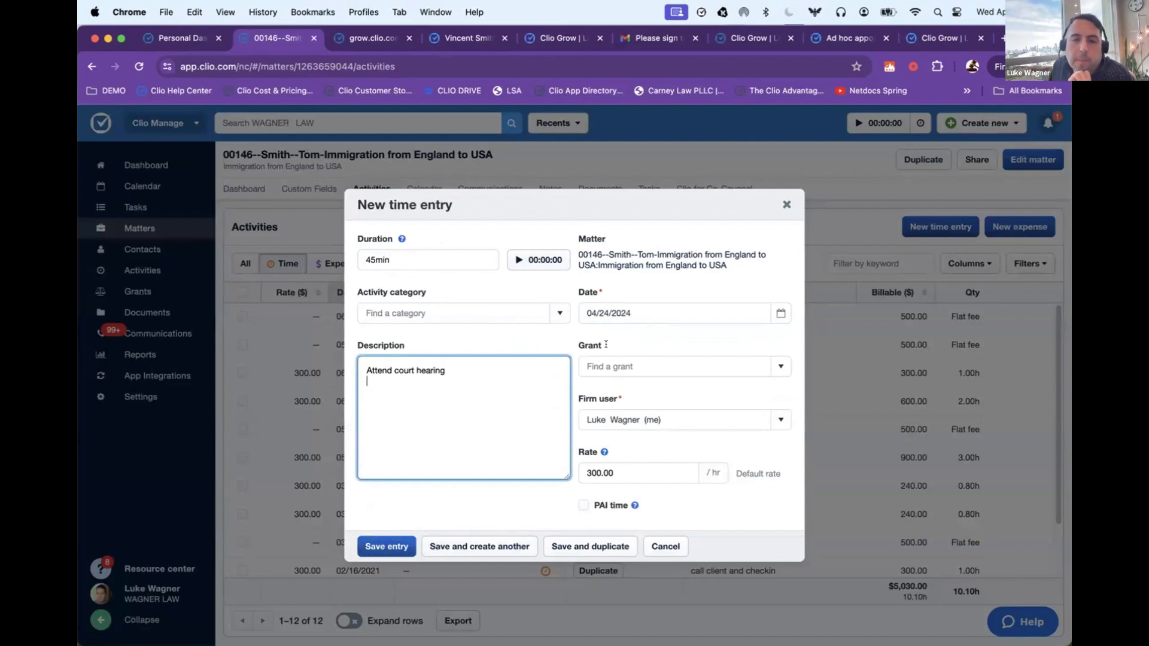
click(616, 366)
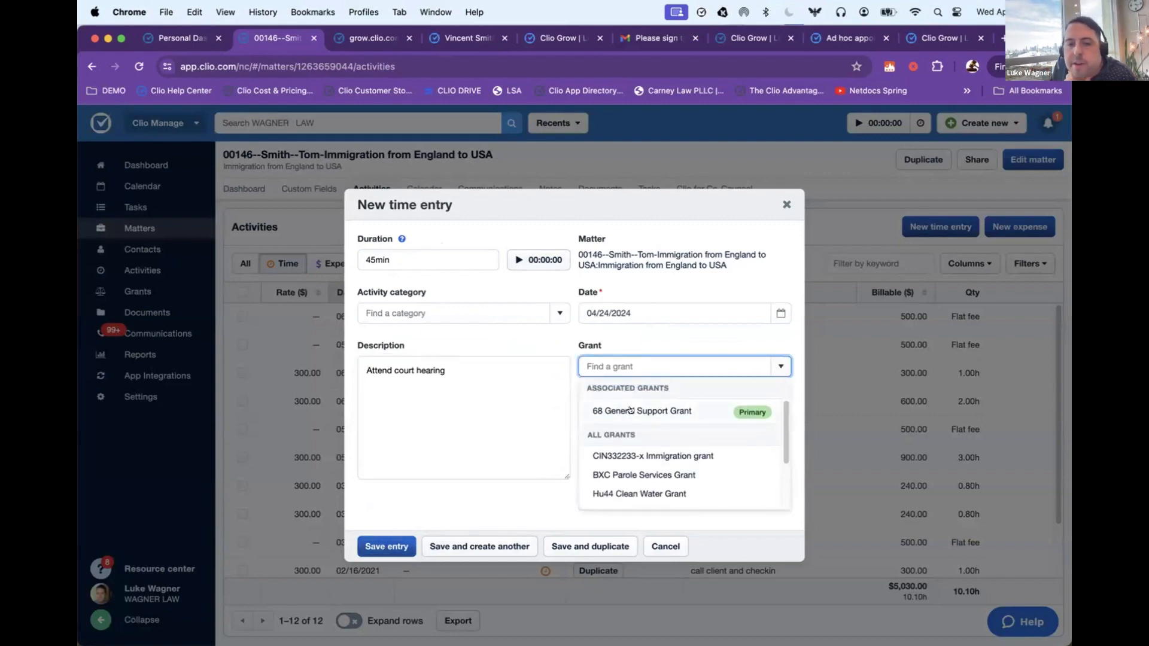
click(631, 410)
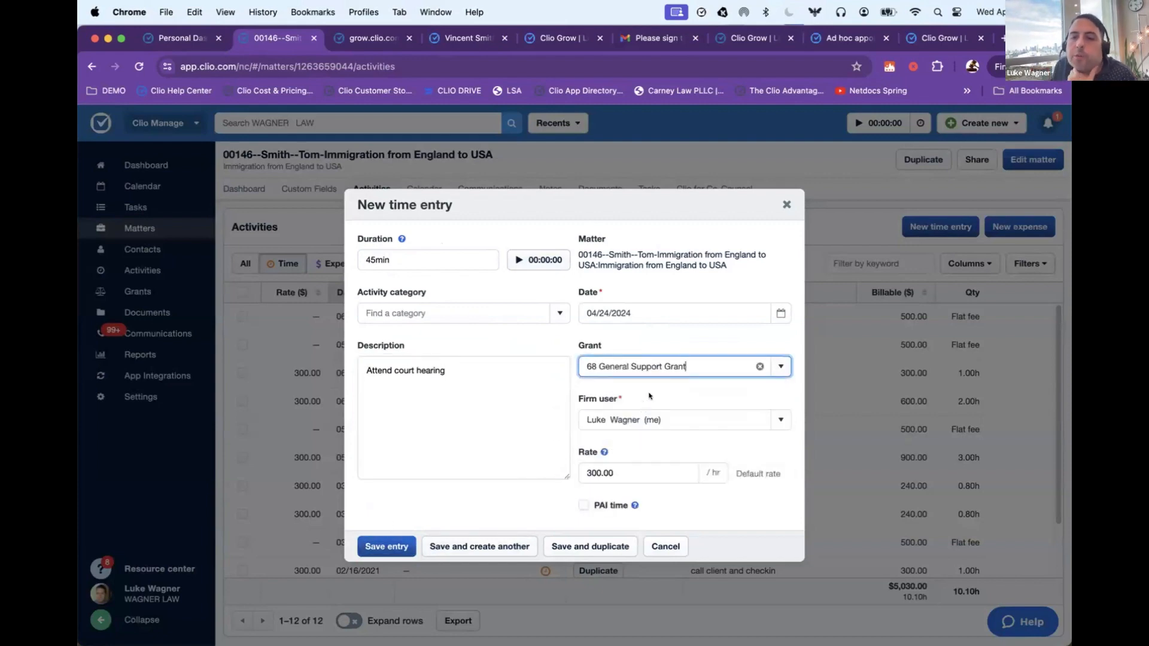
click(720, 373)
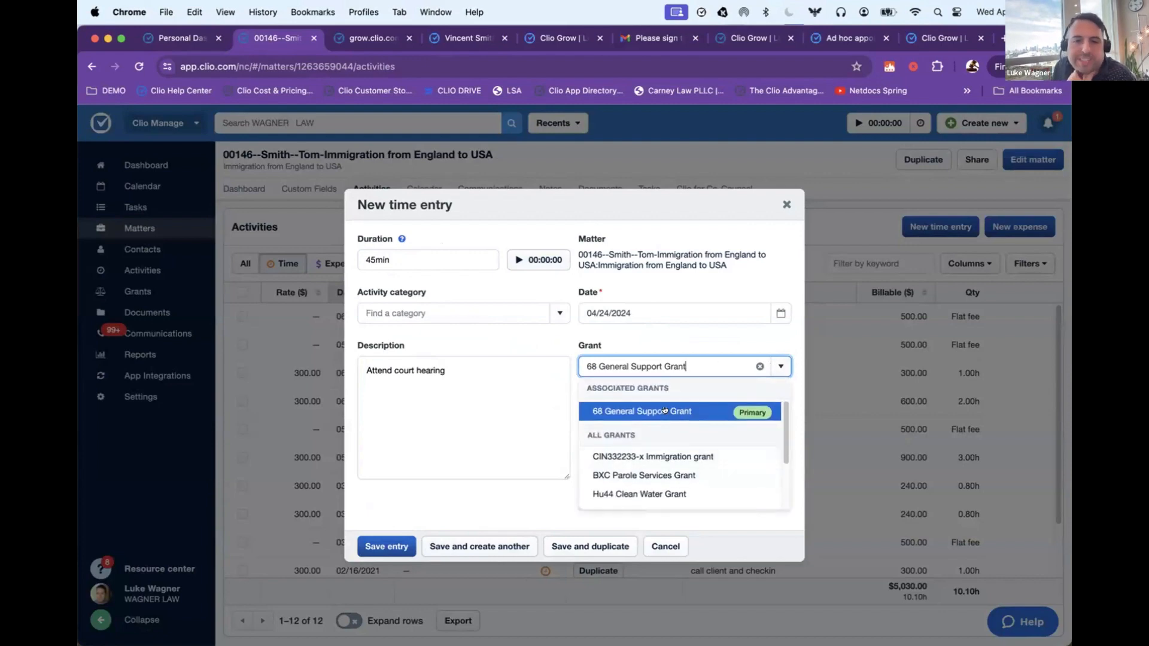
click(664, 411)
mouse_move(632, 505)
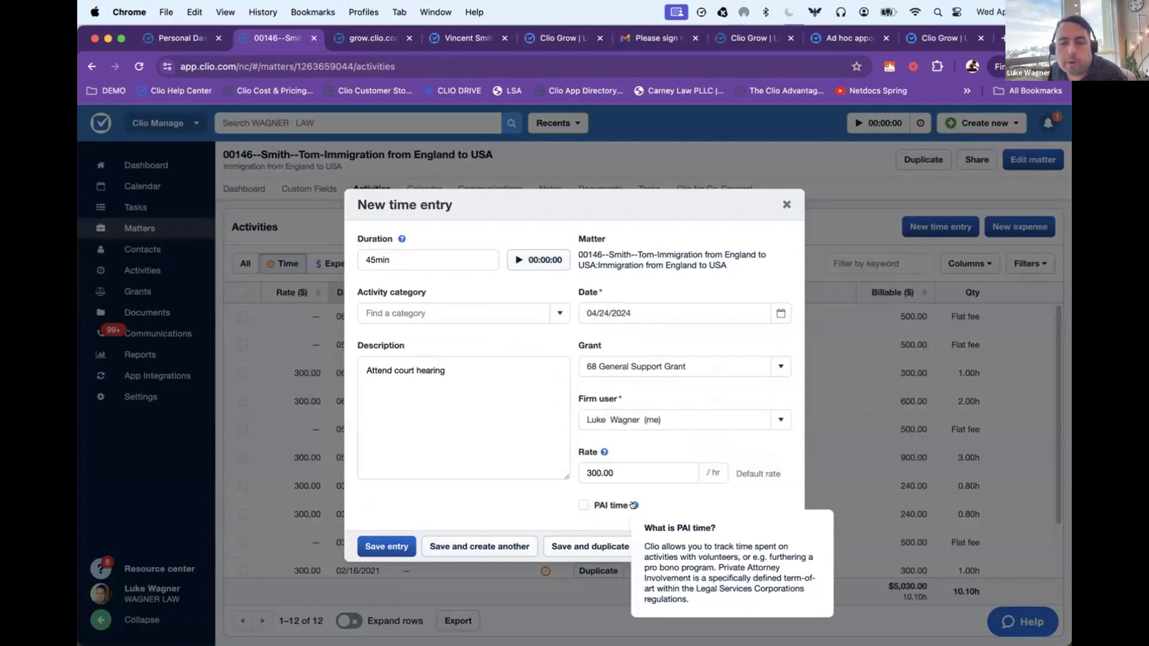
click(585, 504)
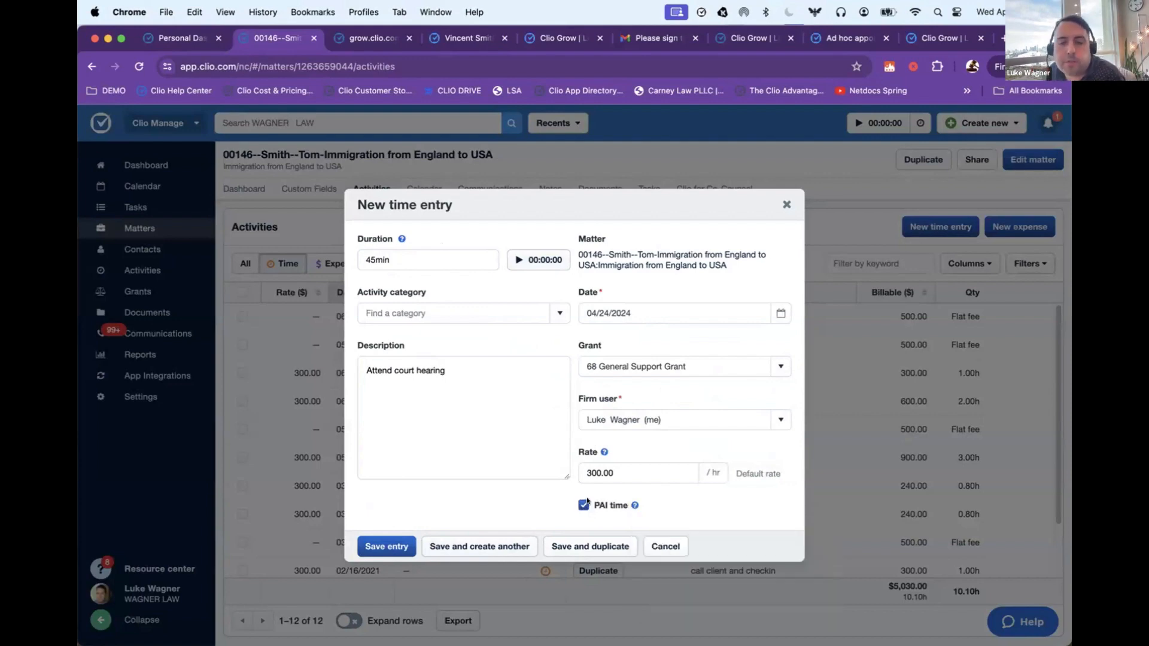
click(393, 545)
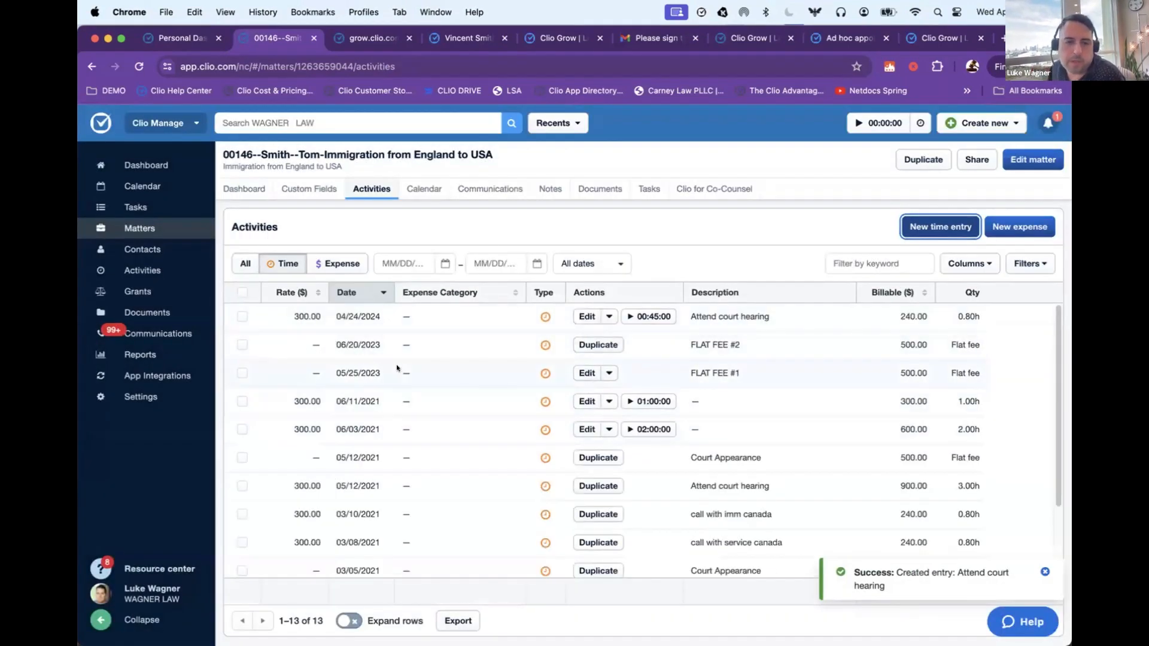
Step: Review the matter's recorded time entries and the billable and hour totals below them
scroll(398, 347, down, 3)
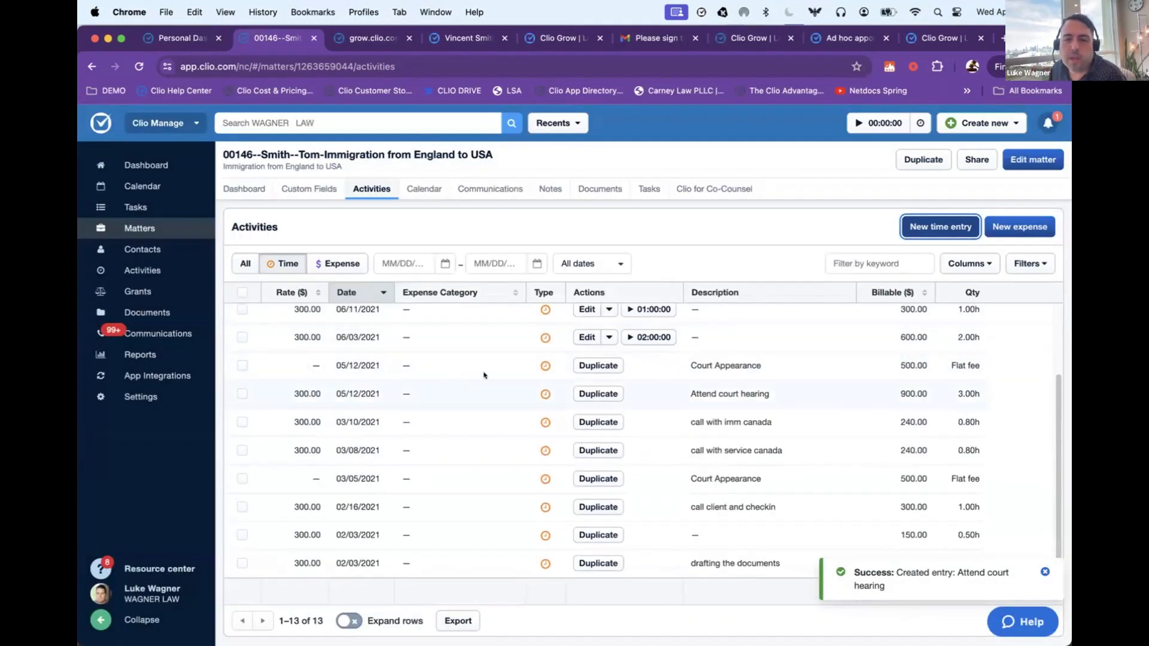
scroll(437, 438, up, 3)
scroll(936, 532, down, 3)
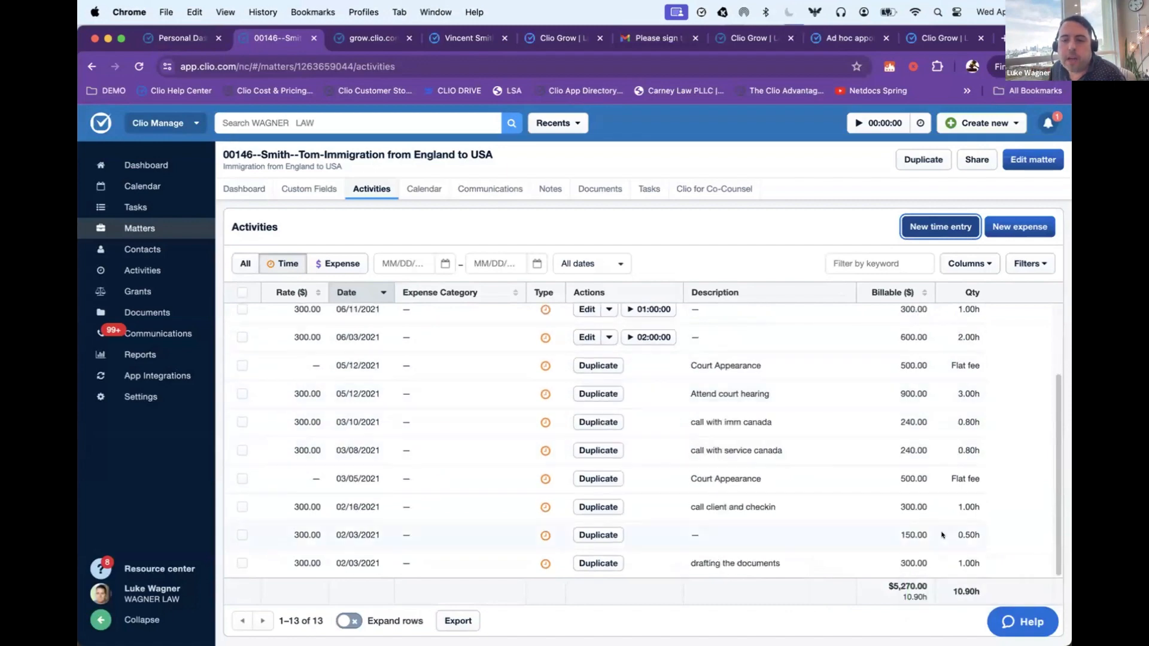
drag(882, 587, 968, 578)
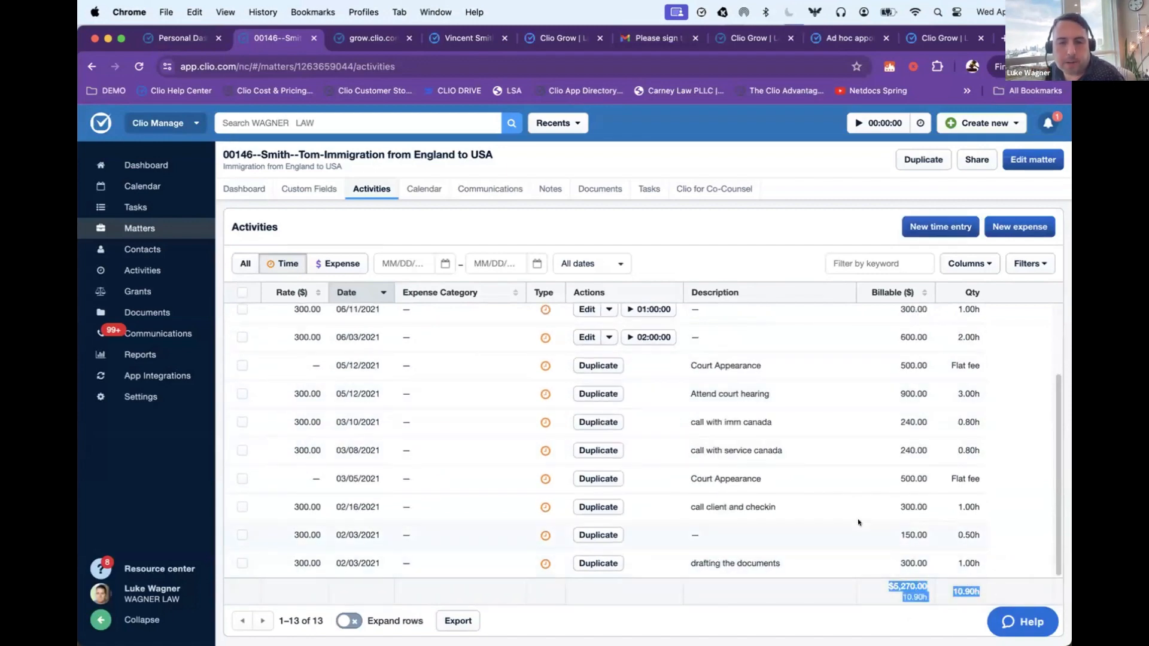
click(405, 234)
Step: Open the matter's calendar and review its listed events and meetings
click(412, 190)
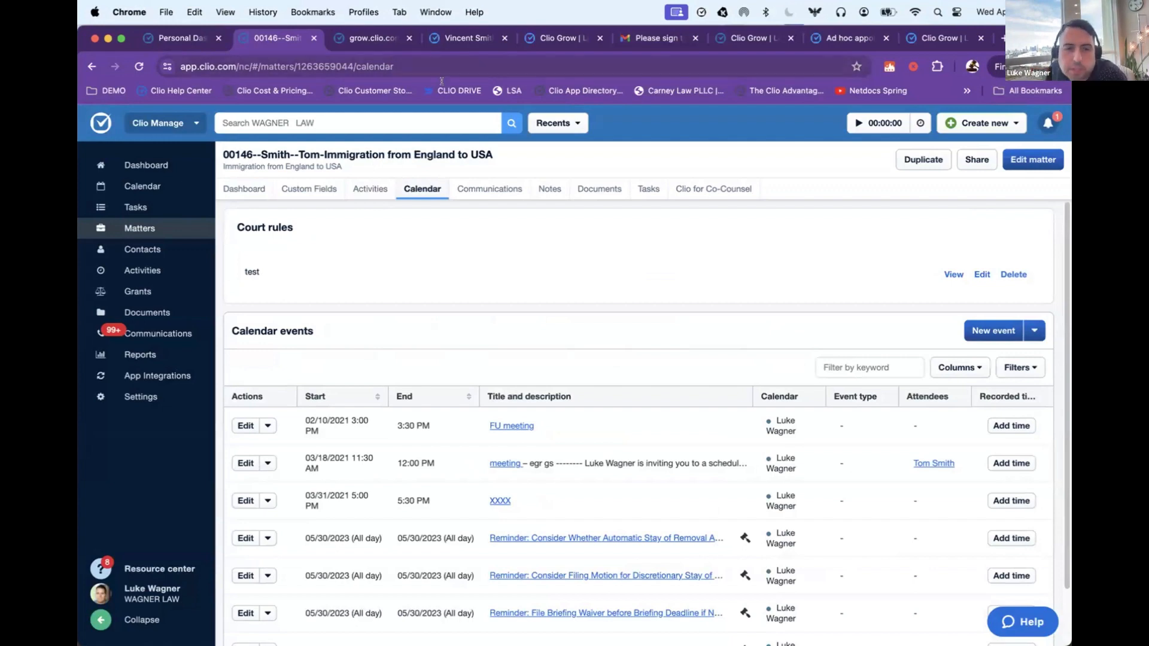
drag(318, 420, 615, 429)
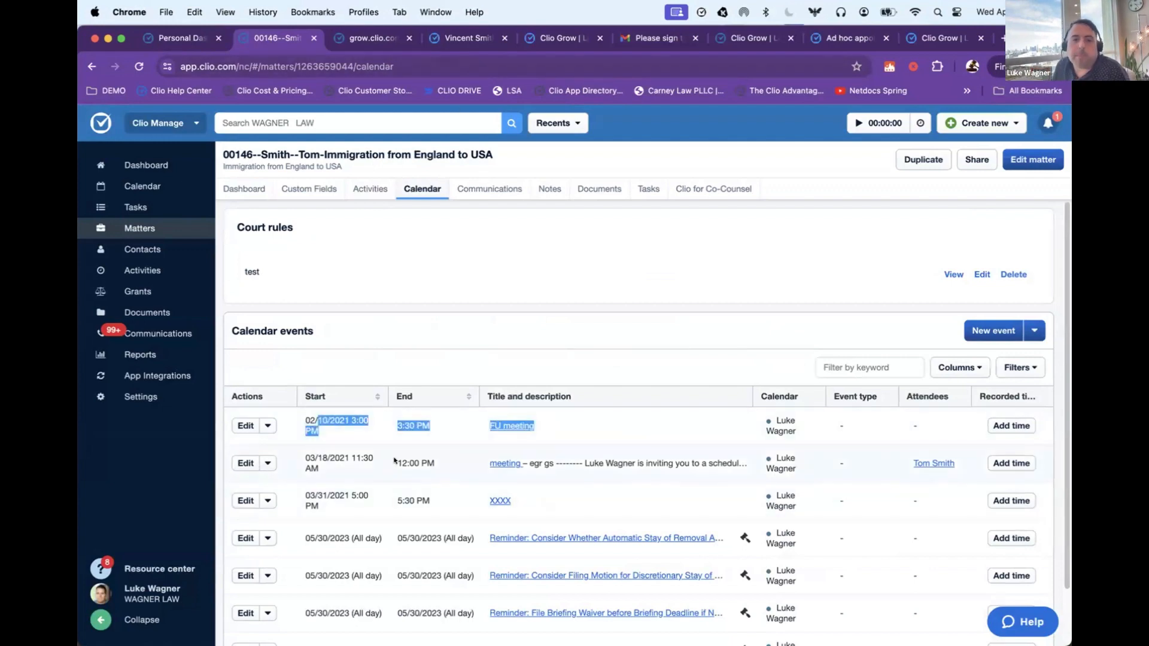
drag(376, 463, 590, 469)
drag(351, 497, 608, 503)
click(642, 458)
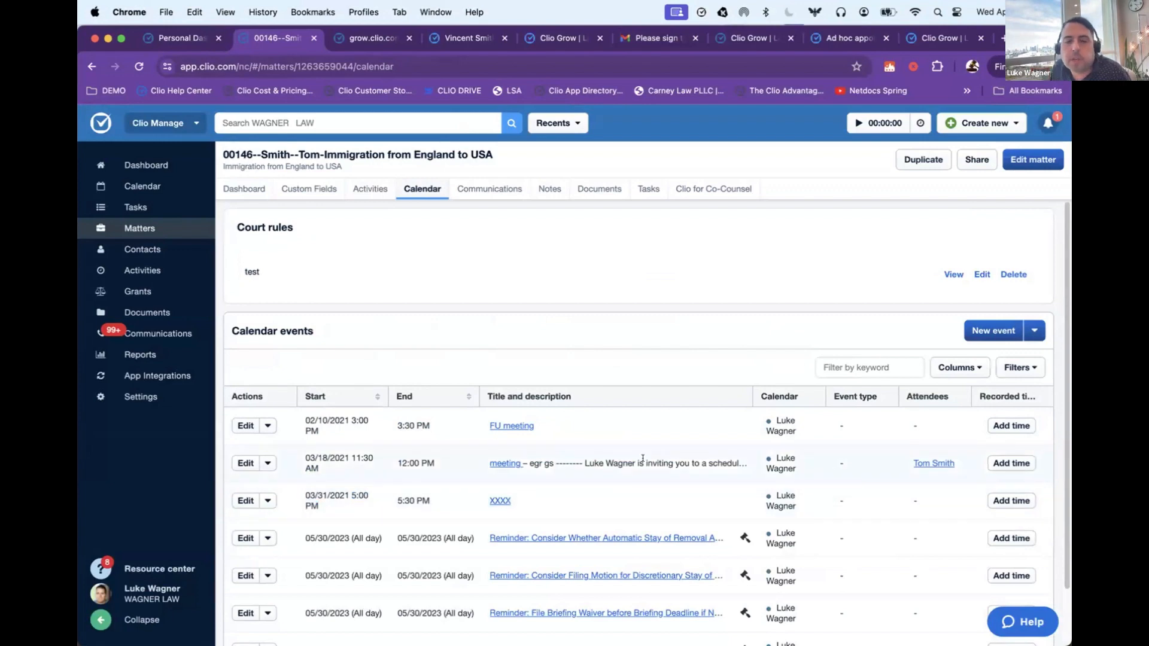
Step: Create a new calendar event for the matter titled "Pre court meeting"
click(990, 331)
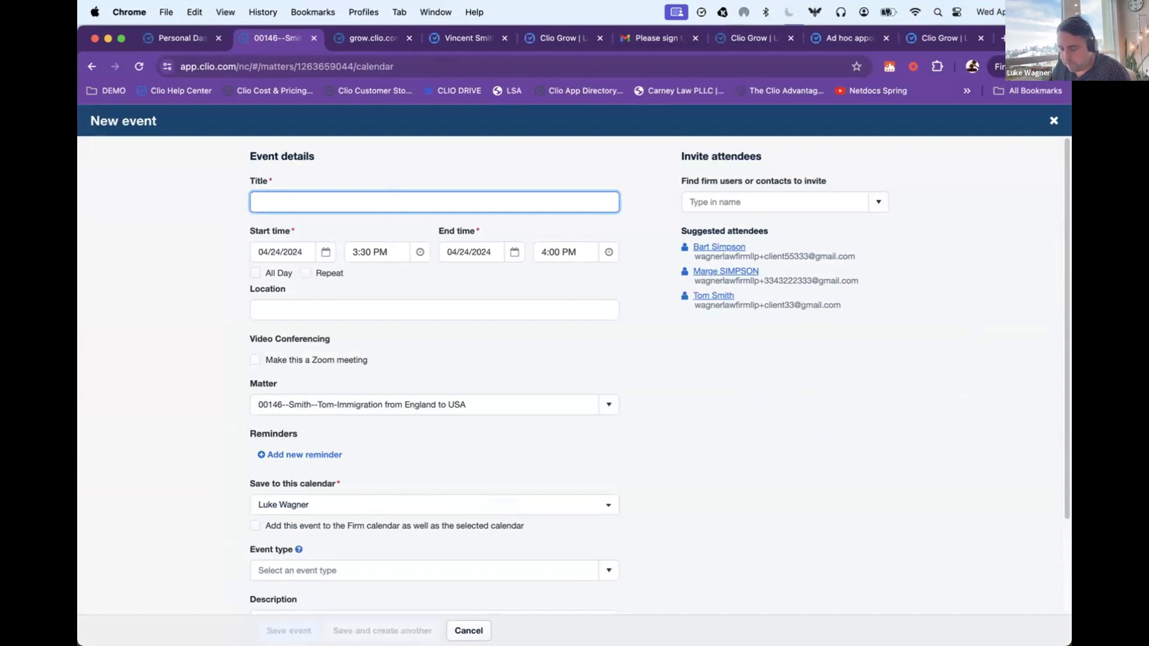
text(PRe)
key(BackSpace)
key(BackSpace)
key(BackSpace)
text(re )
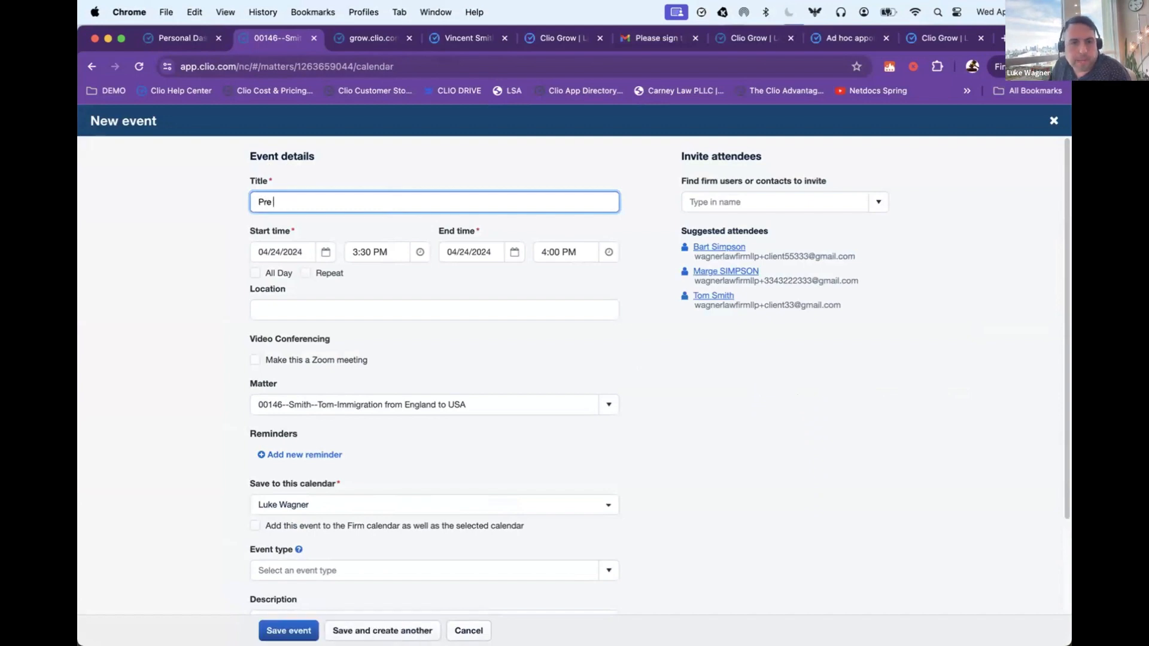
text(court meeting)
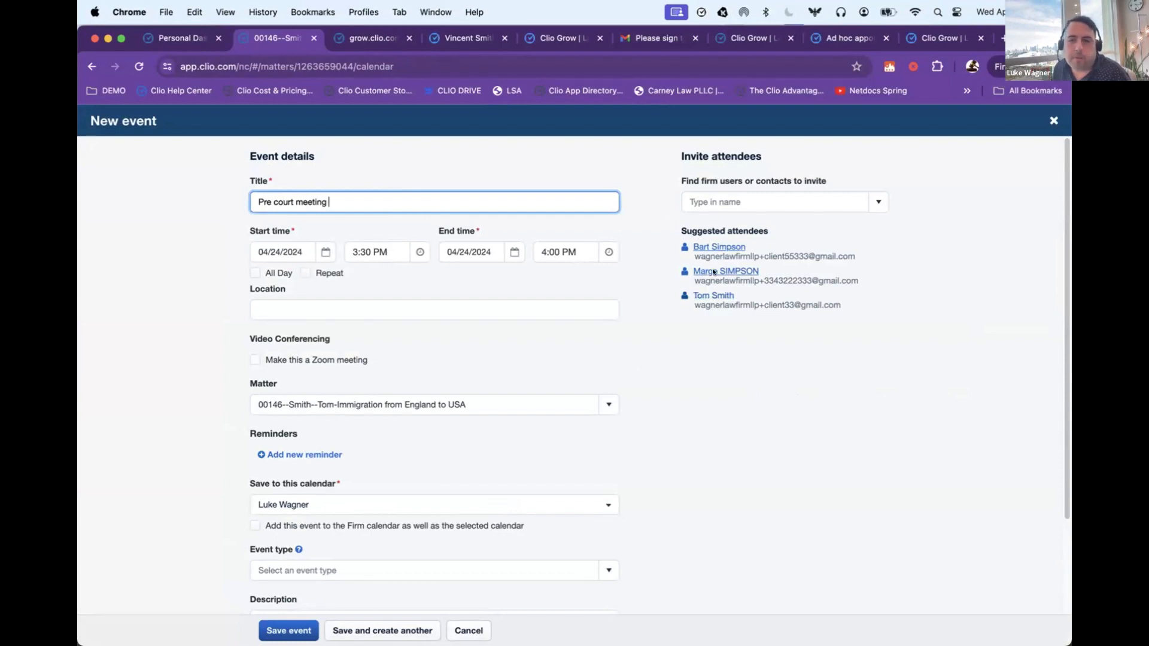
Step: Set the event's date to 04/30/2024 and make it a Zoom meeting
click(281, 252)
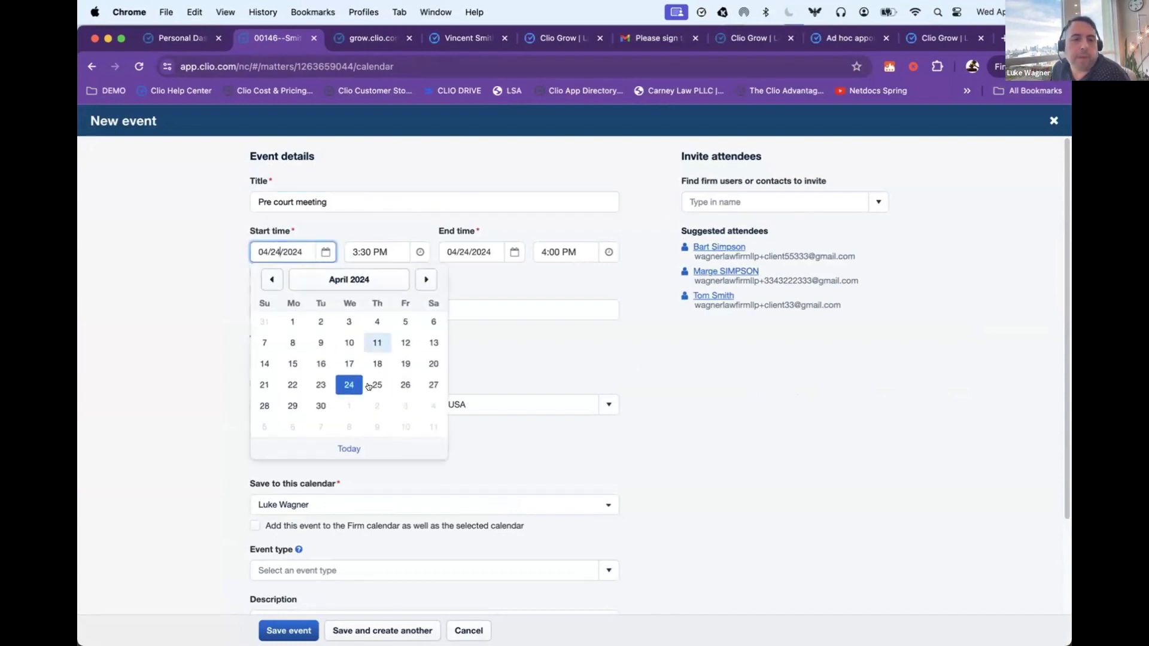
click(320, 406)
scroll(500, 310, down, 1)
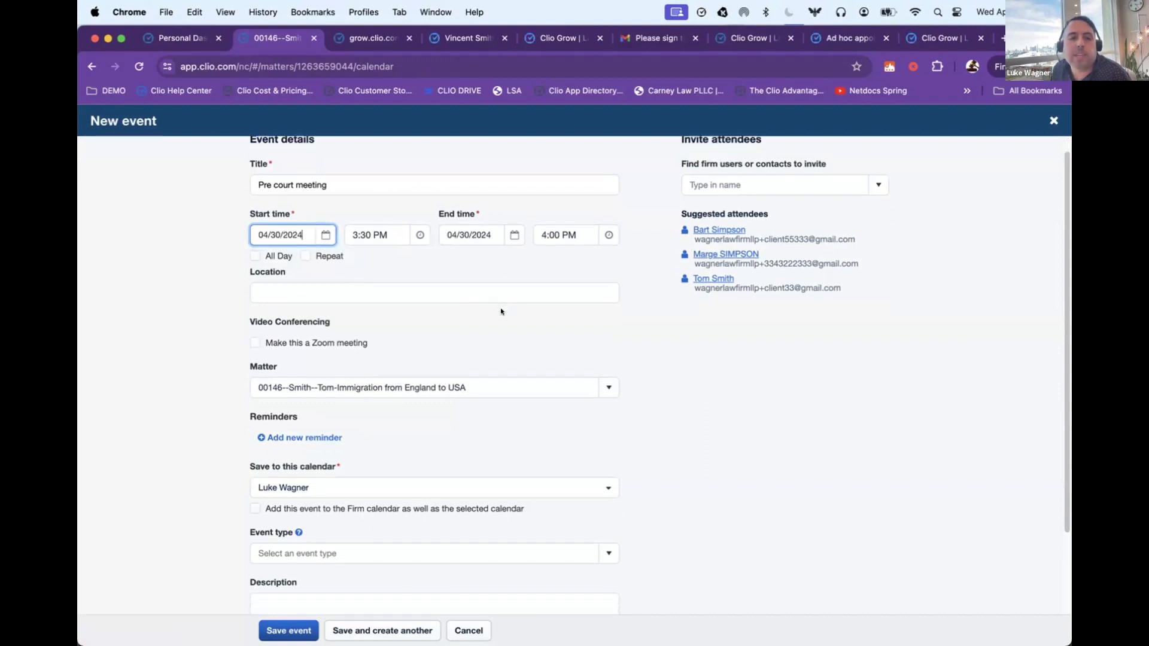
click(347, 341)
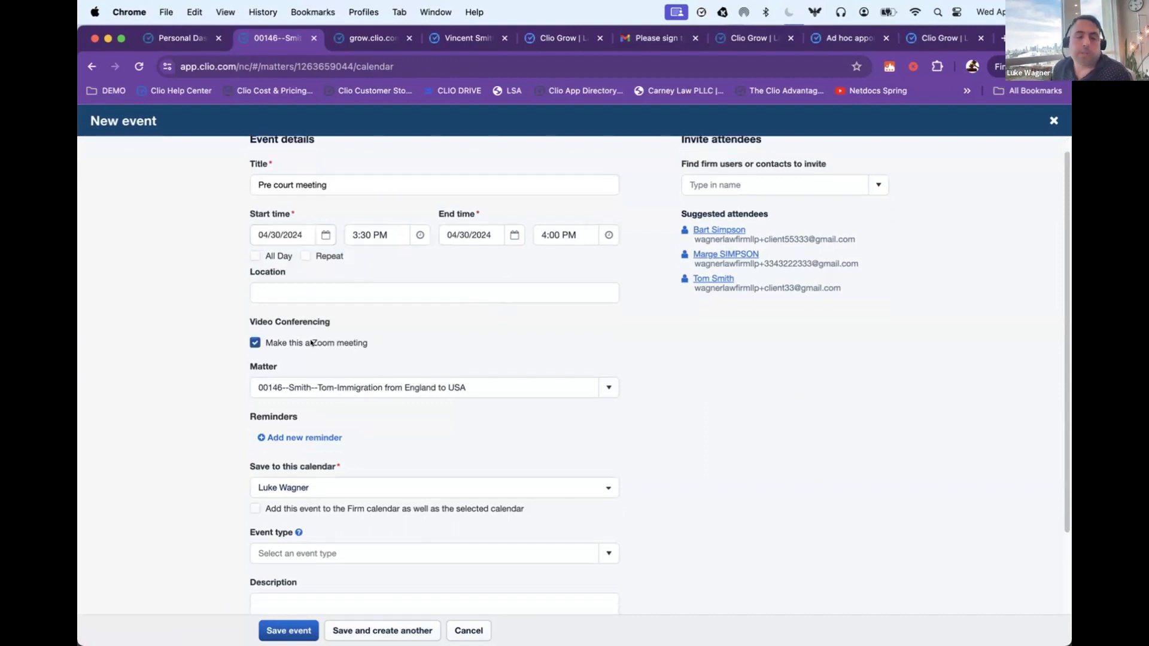
Step: Check which calendars the event can be saved to, keep the selected calendar, and save the event
drag(311, 342, 421, 346)
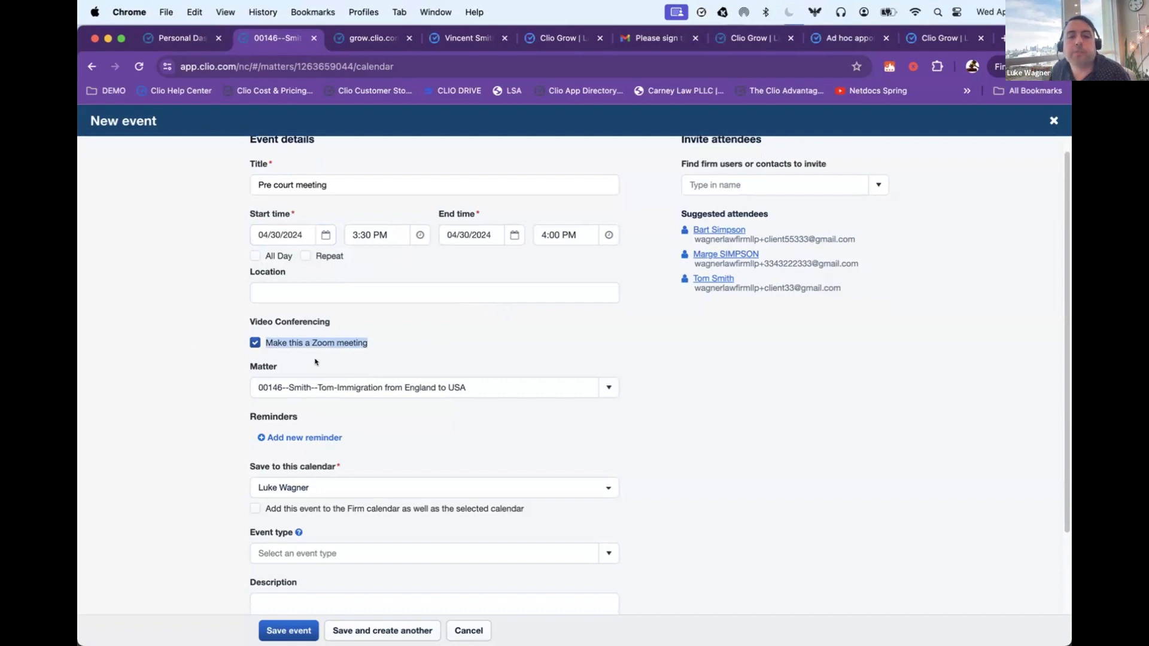
scroll(313, 344, down, 5)
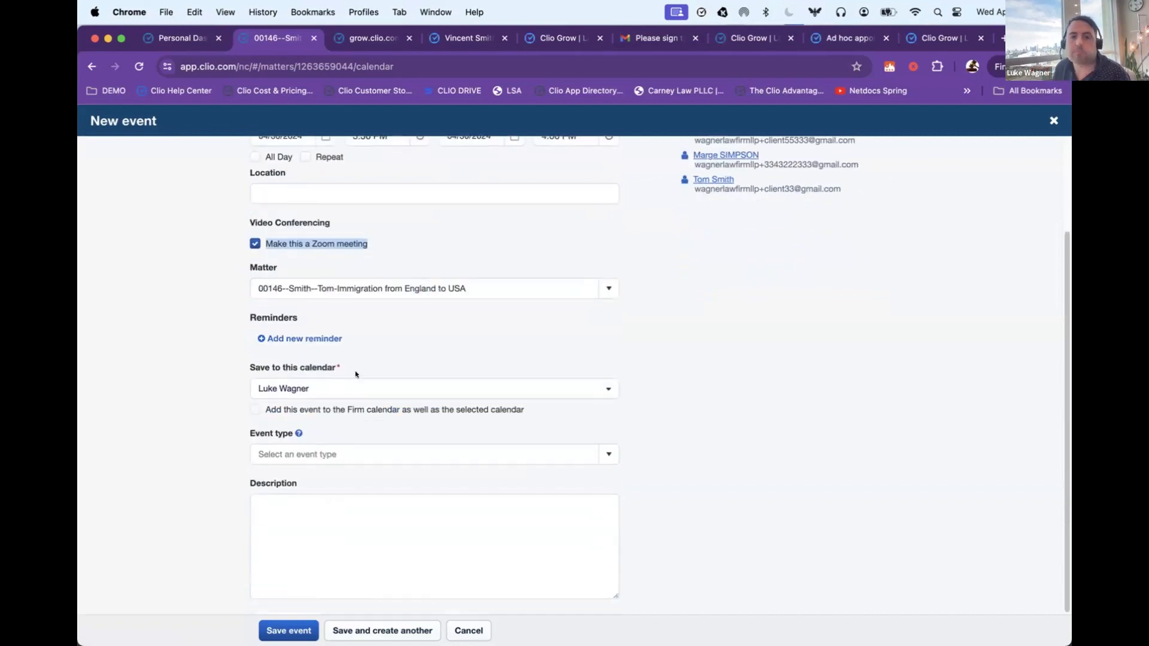
click(470, 390)
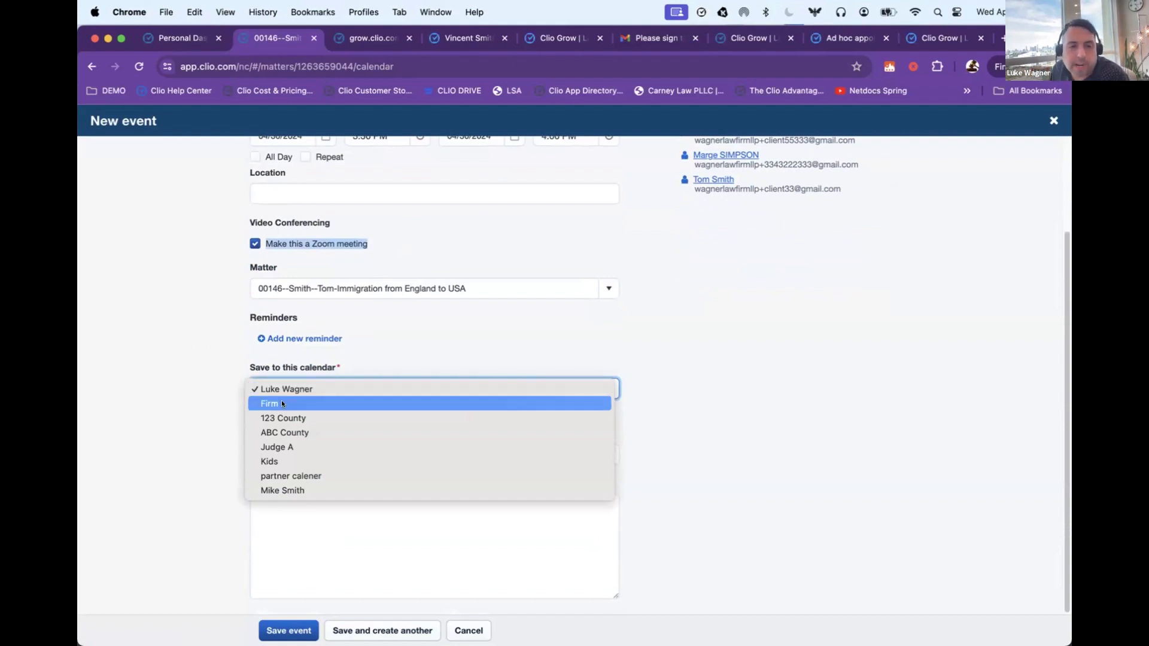
click(147, 378)
click(289, 631)
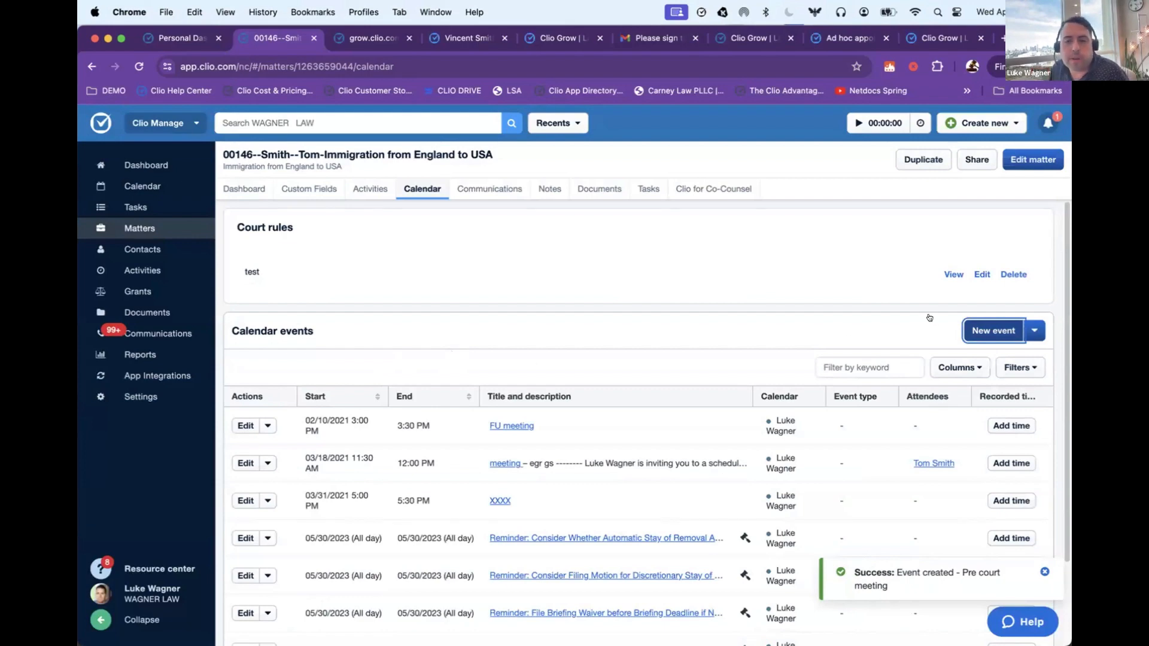
Step: Open the CalendarRules court list and look through the states it covers
click(1034, 330)
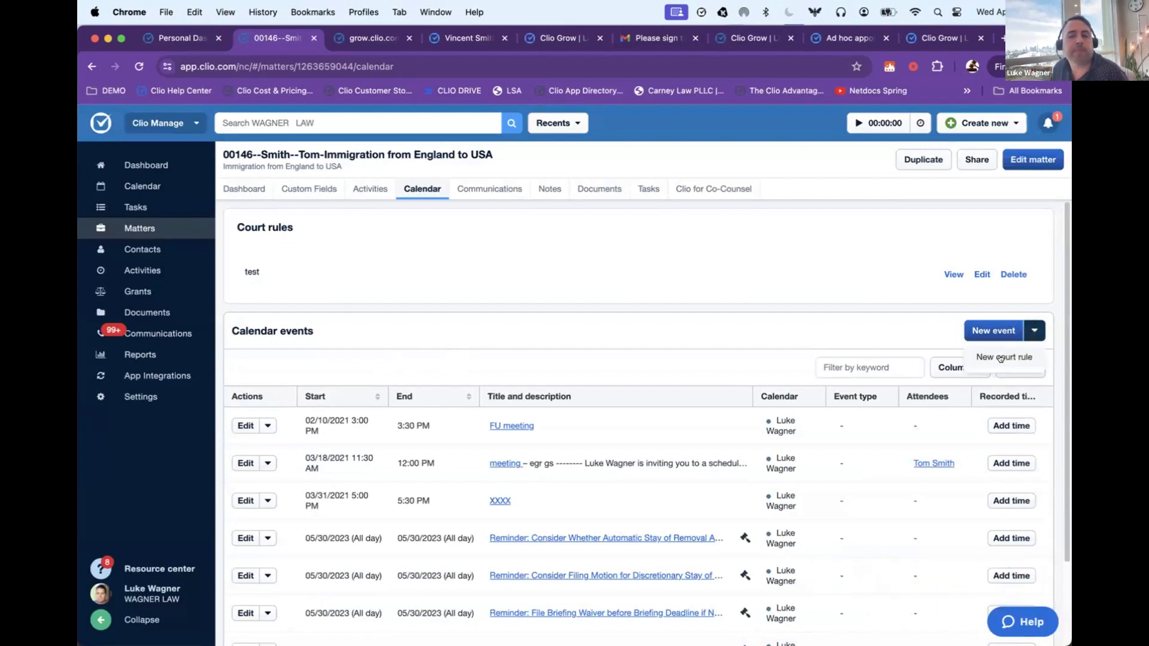
click(371, 38)
click(113, 91)
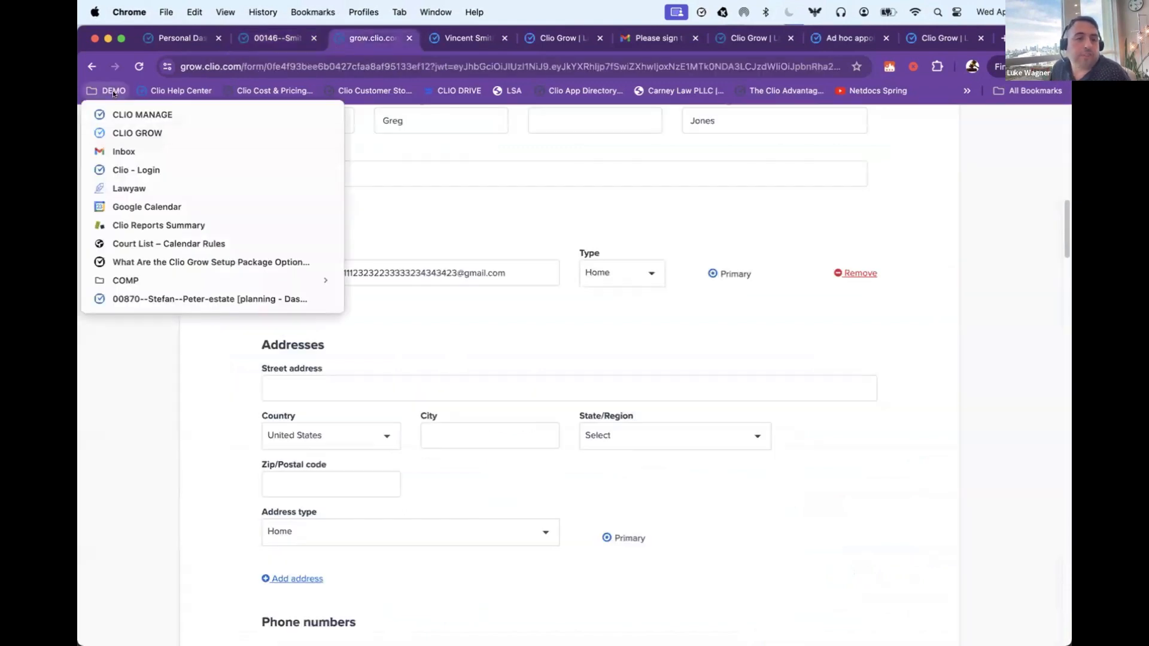
click(150, 242)
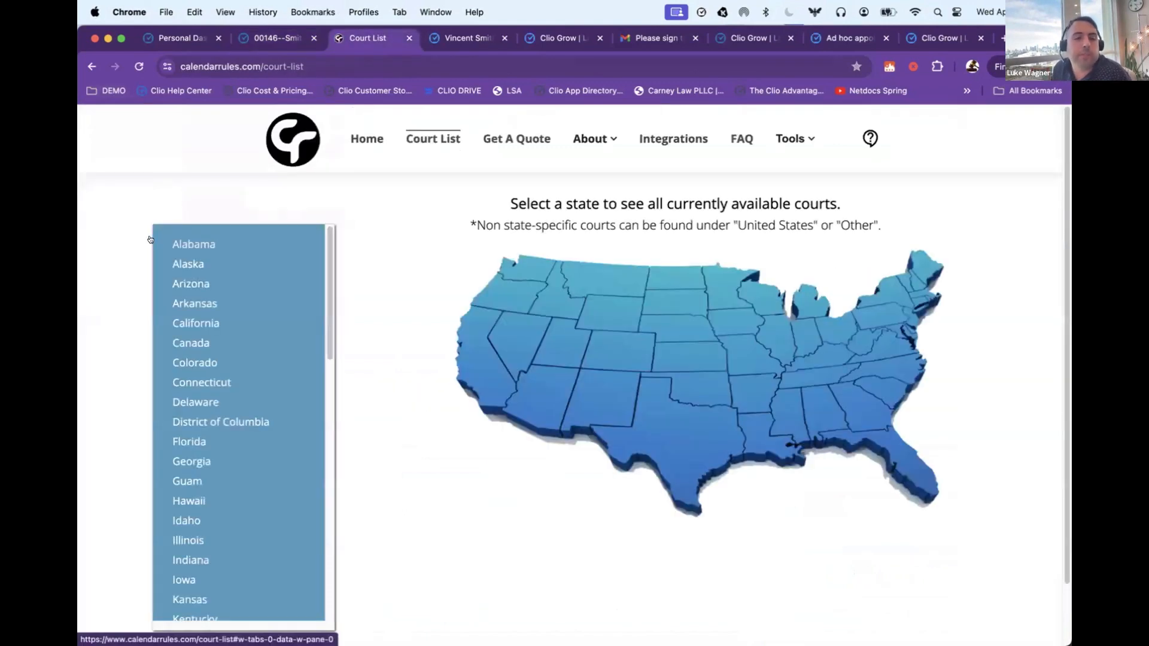
scroll(242, 330, down, 2)
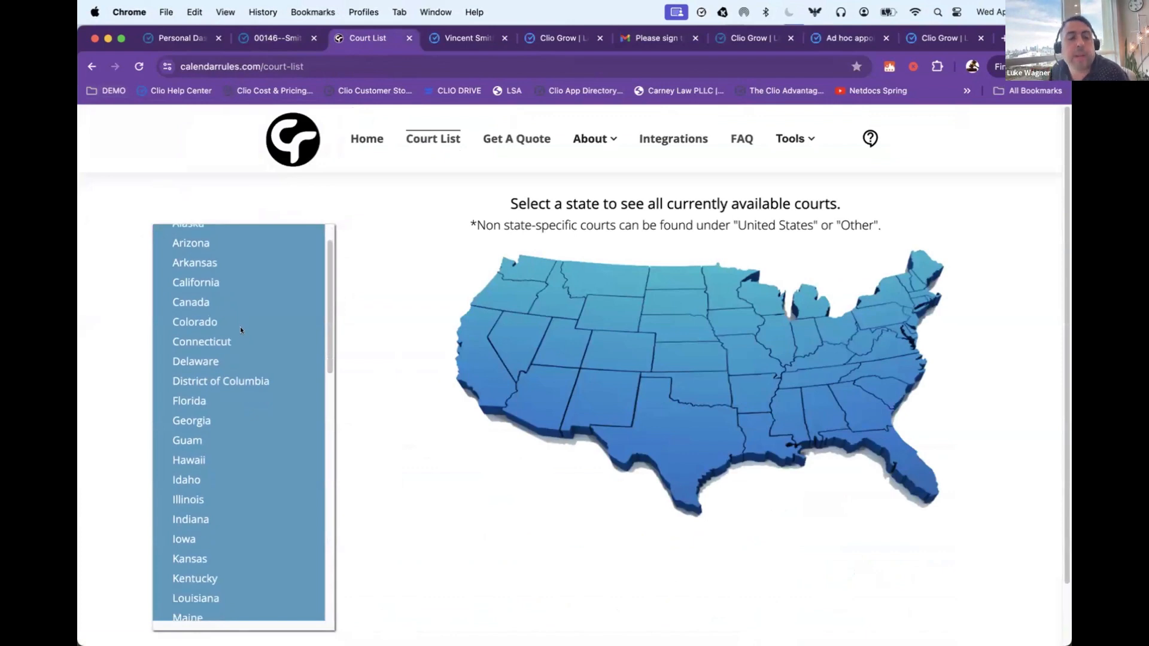
scroll(241, 331, down, 15)
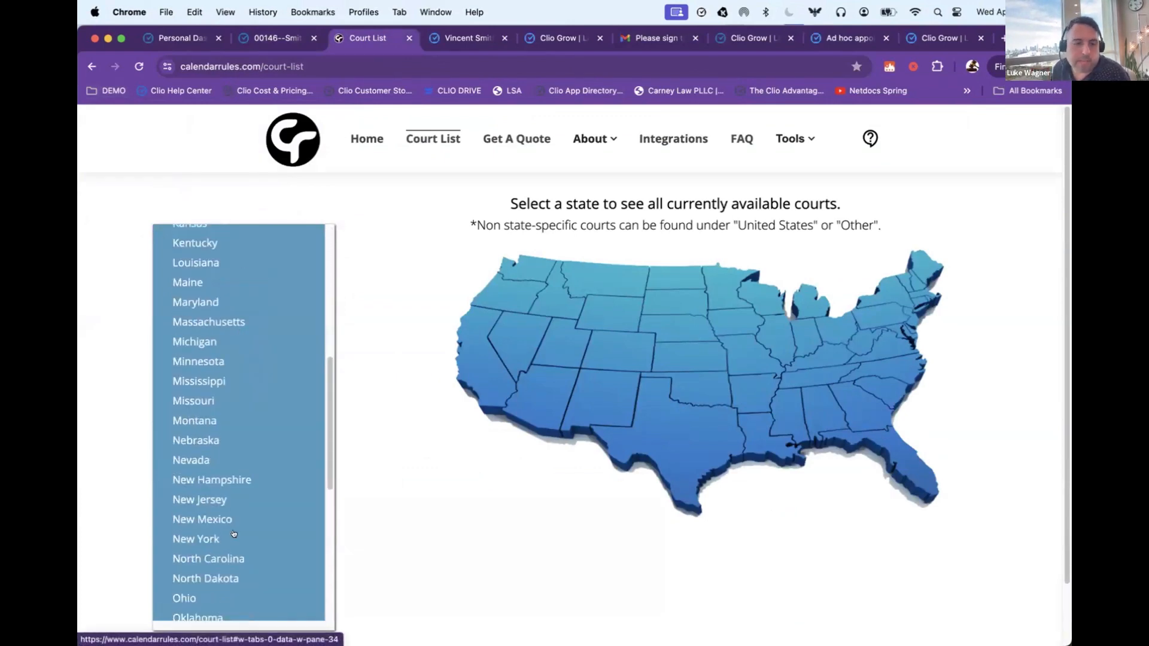
Step: Look up the available courts for New York and for Nebraska in the court list
click(193, 538)
scroll(368, 380, down, 5)
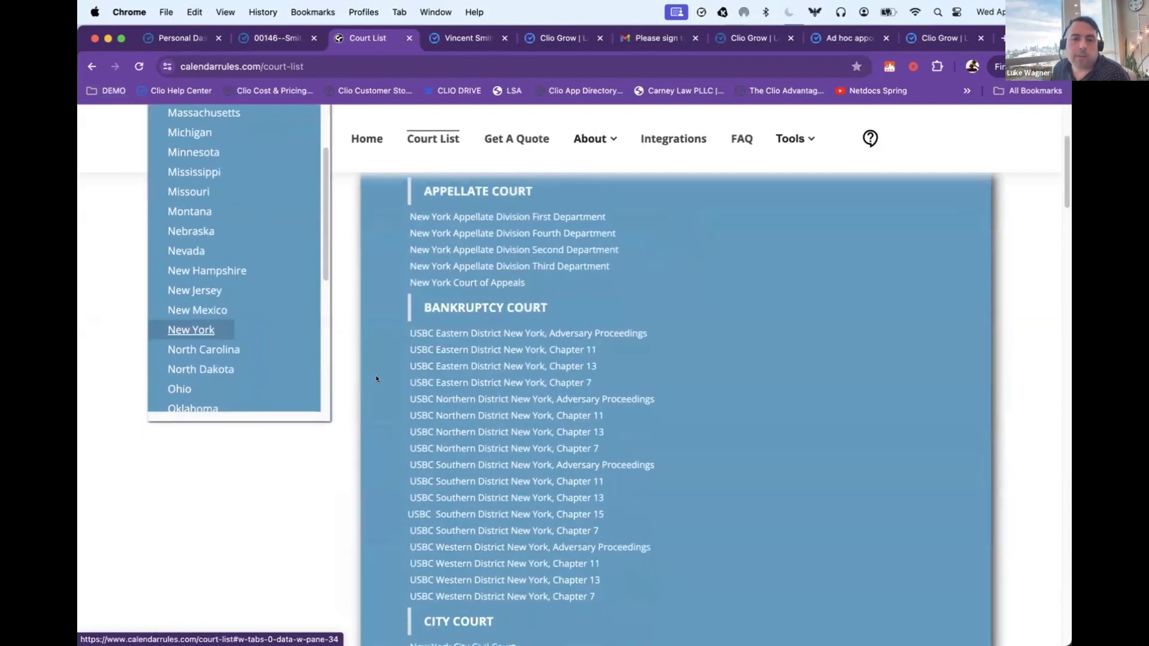
scroll(377, 379, down, 8)
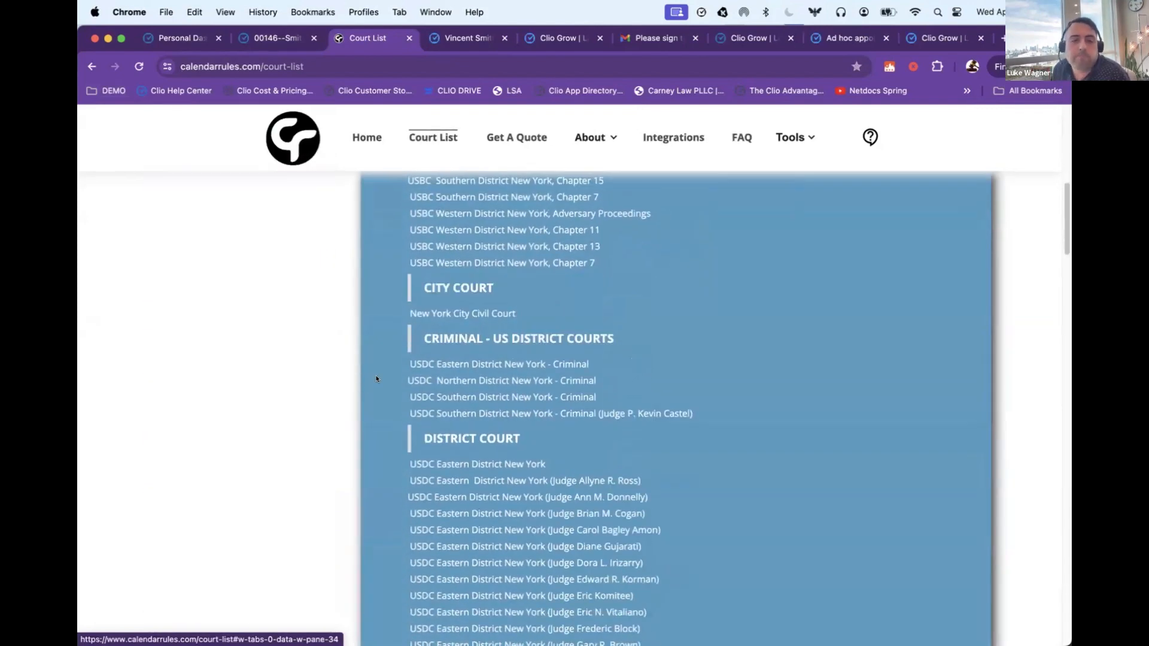
scroll(261, 372, up, 12)
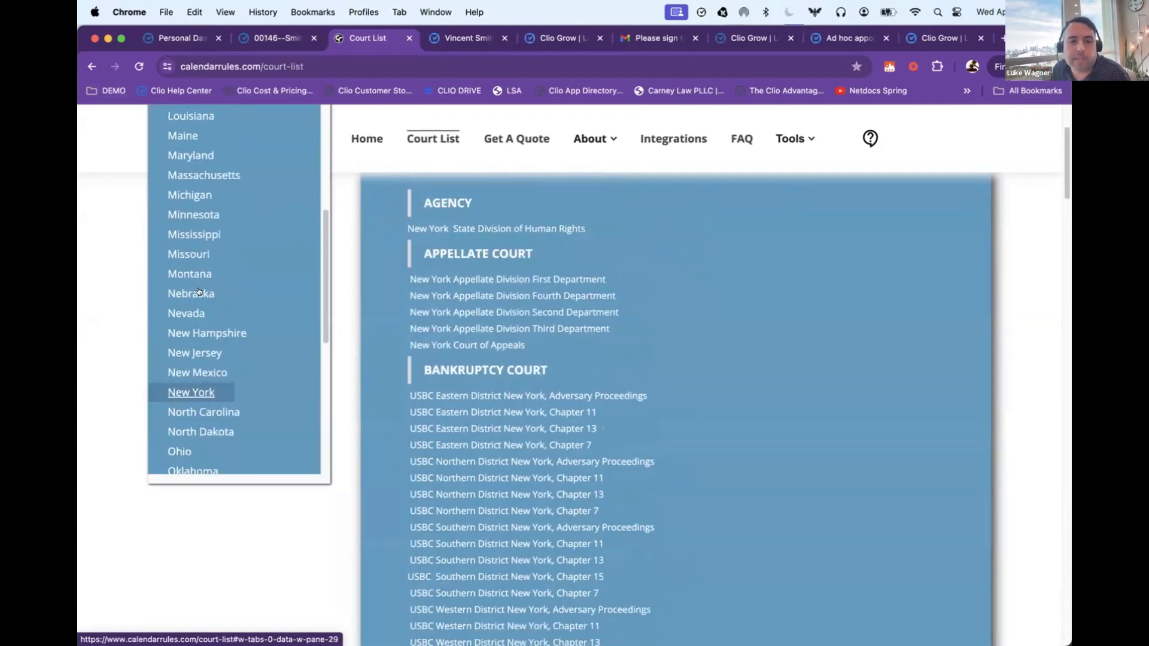
click(197, 290)
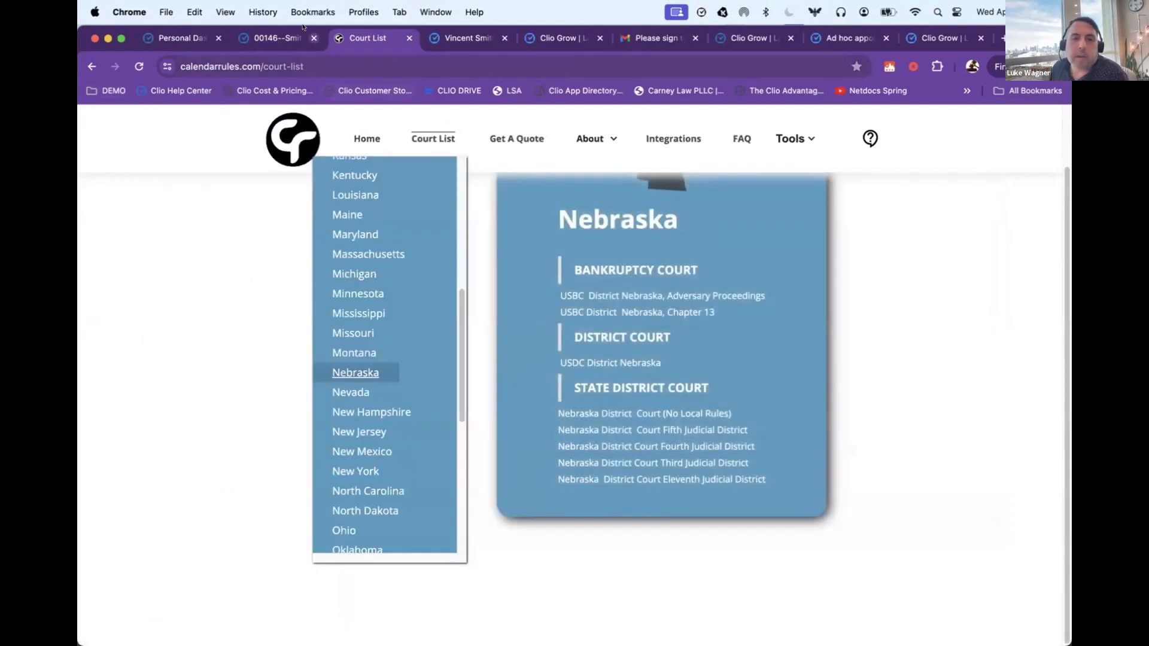
Step: Return to the matter's calendar, start a new court rule and name it "test"
click(277, 37)
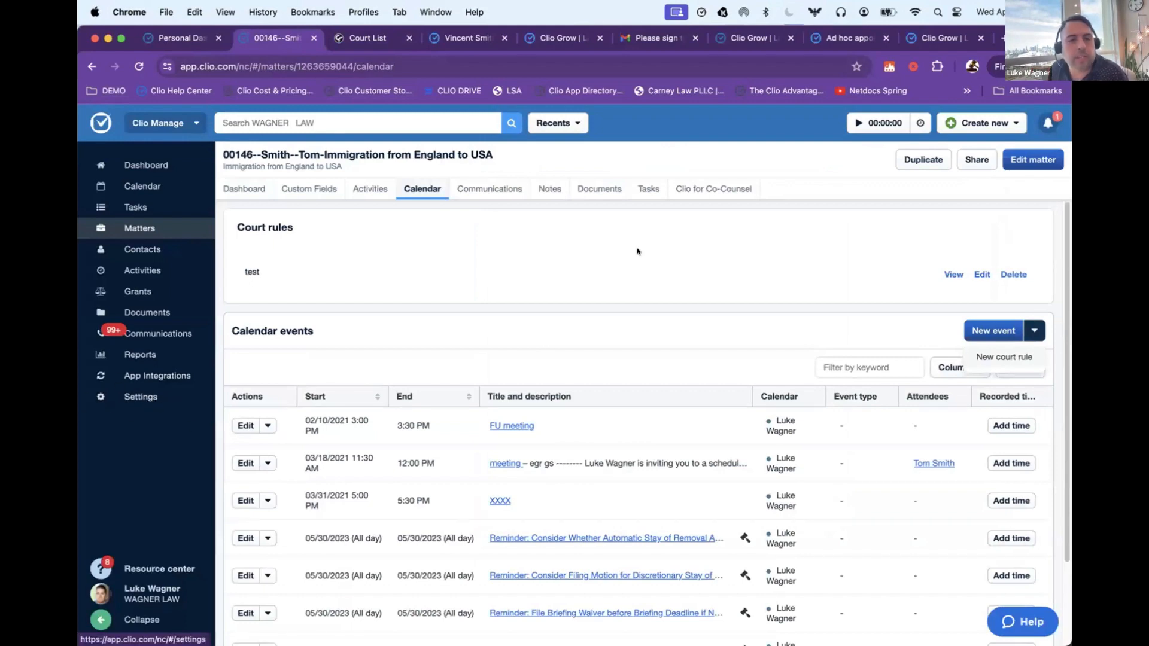
click(1033, 328)
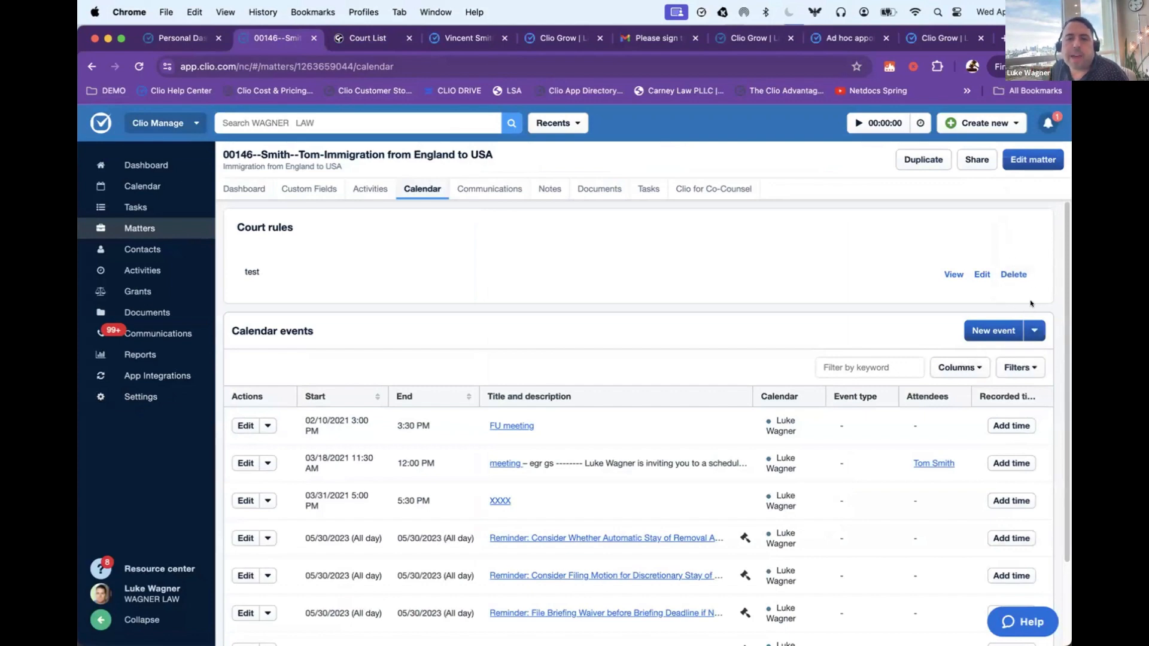
click(1033, 326)
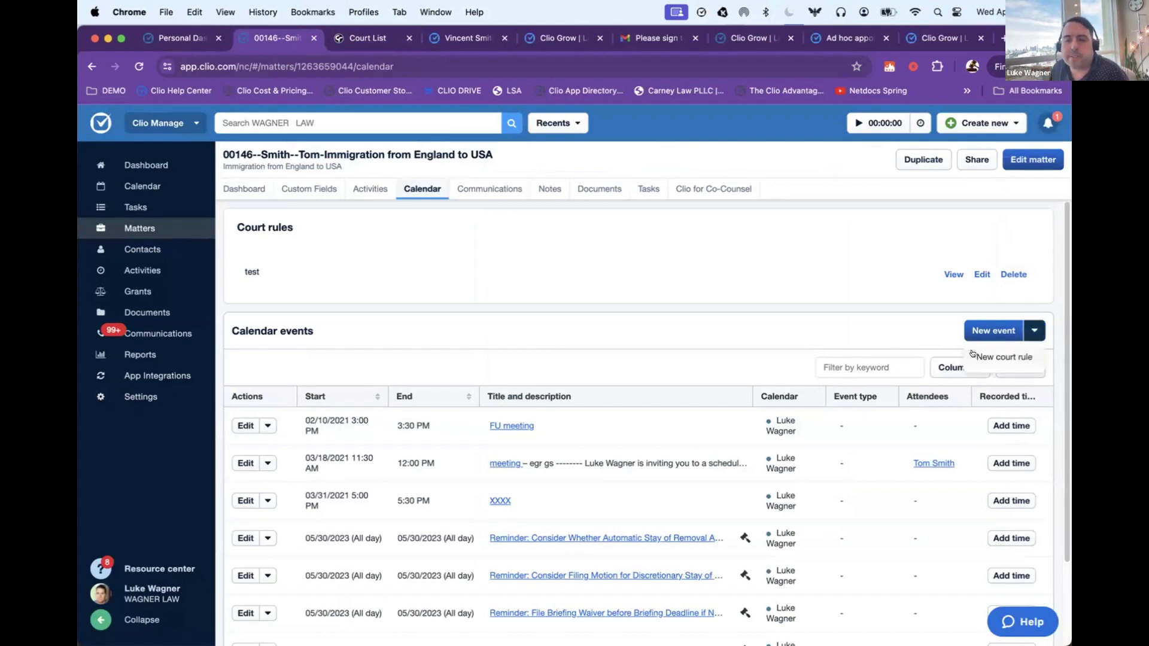
click(997, 357)
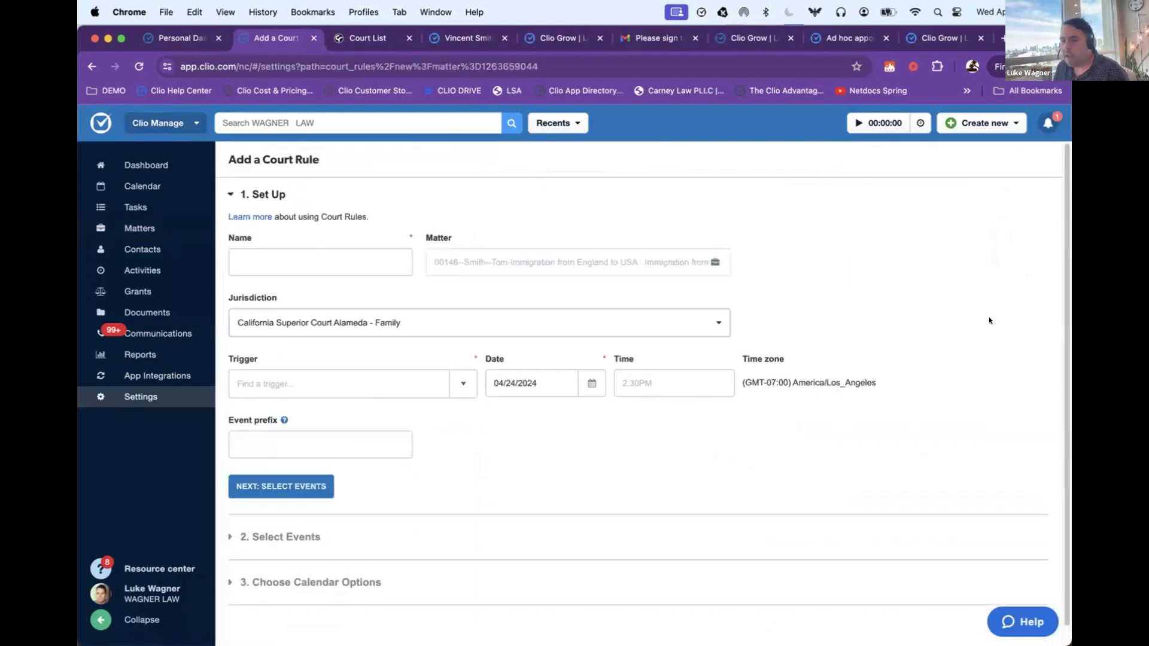
click(250, 259)
text(test)
Step: Set the court rule's jurisdiction to USDC Northern District Illinois
click(407, 317)
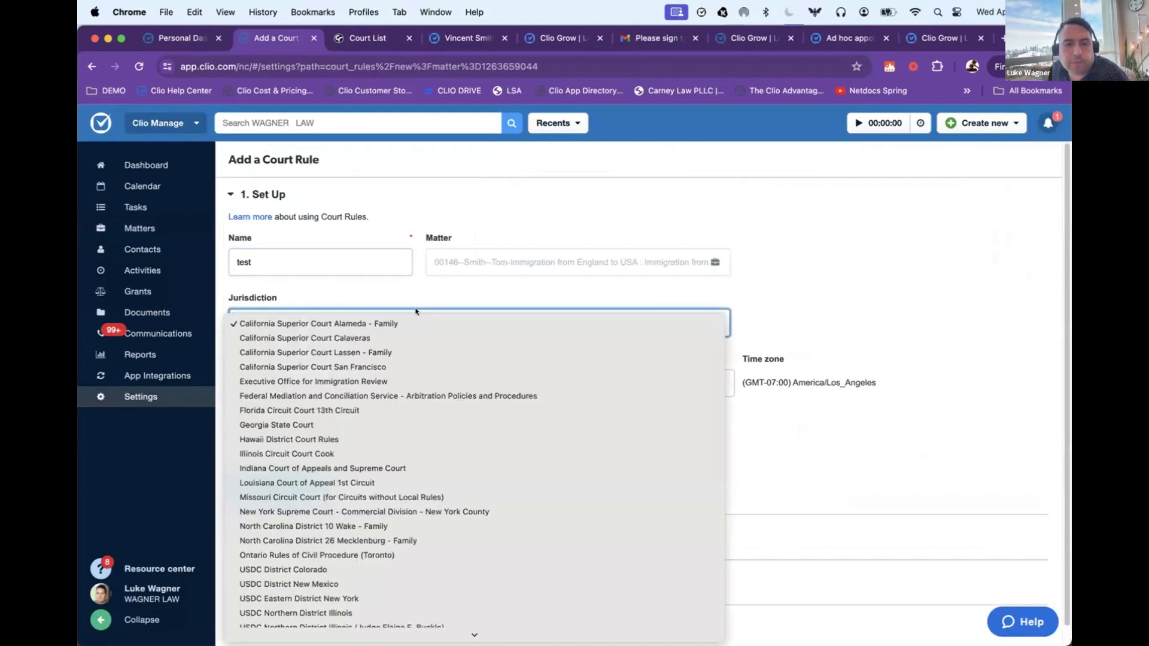
scroll(413, 526, down, 1)
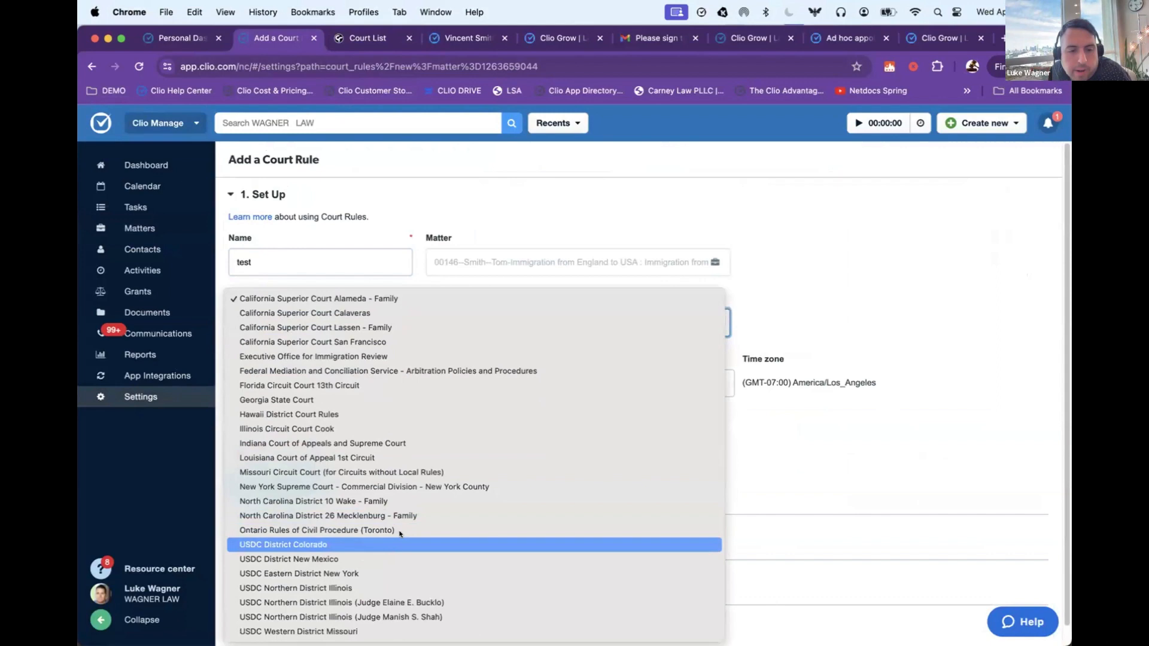
click(361, 584)
Step: Search the court rule's triggers for "filed" and look through the matching options
click(313, 385)
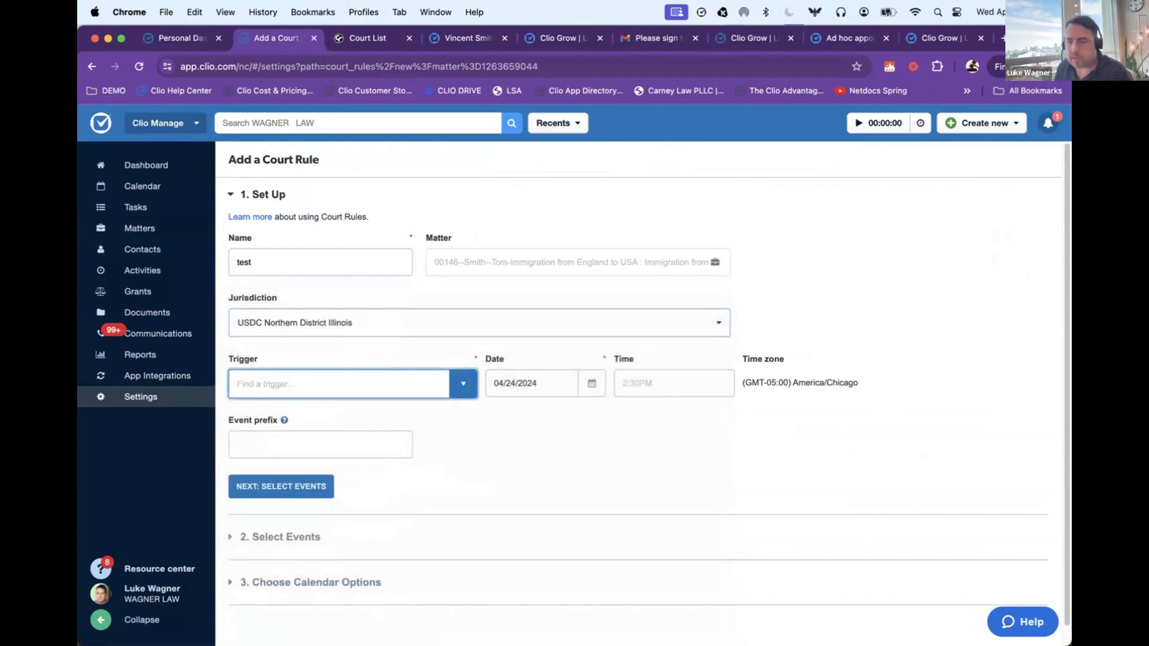
key(super+Tab)
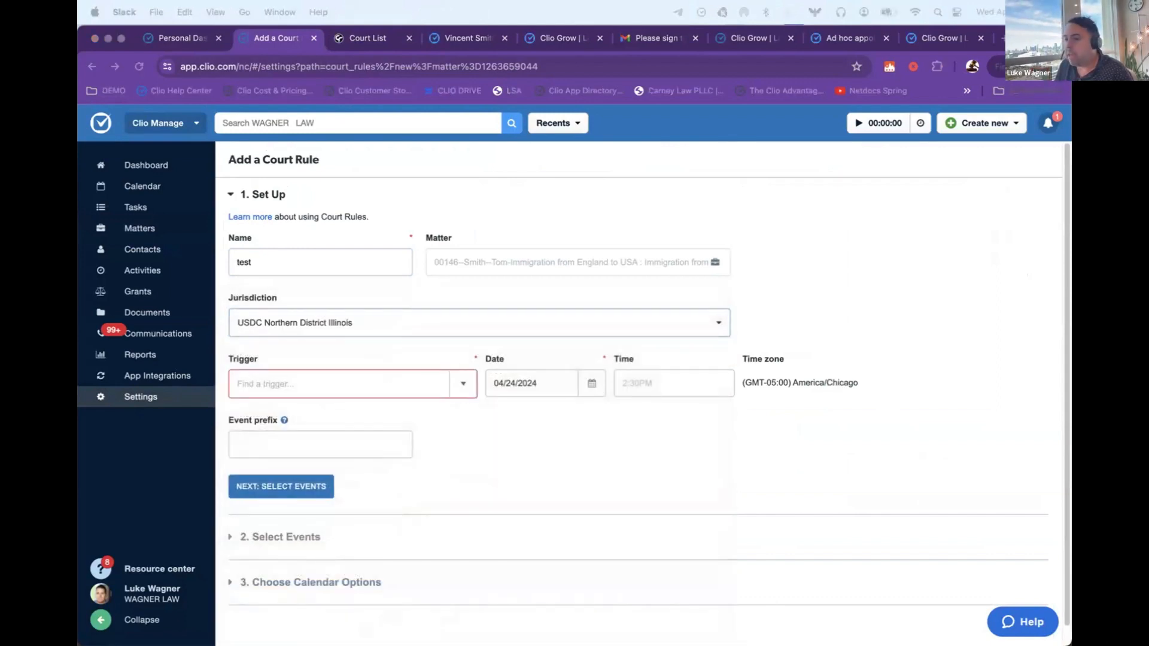
click(314, 378)
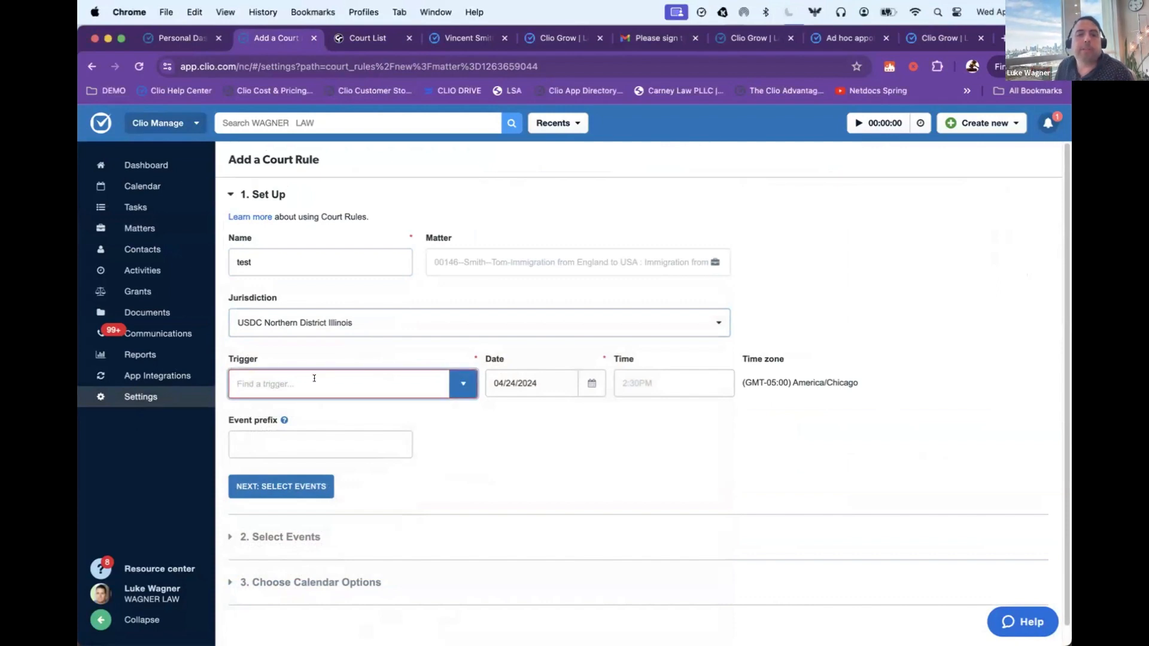
text(filed)
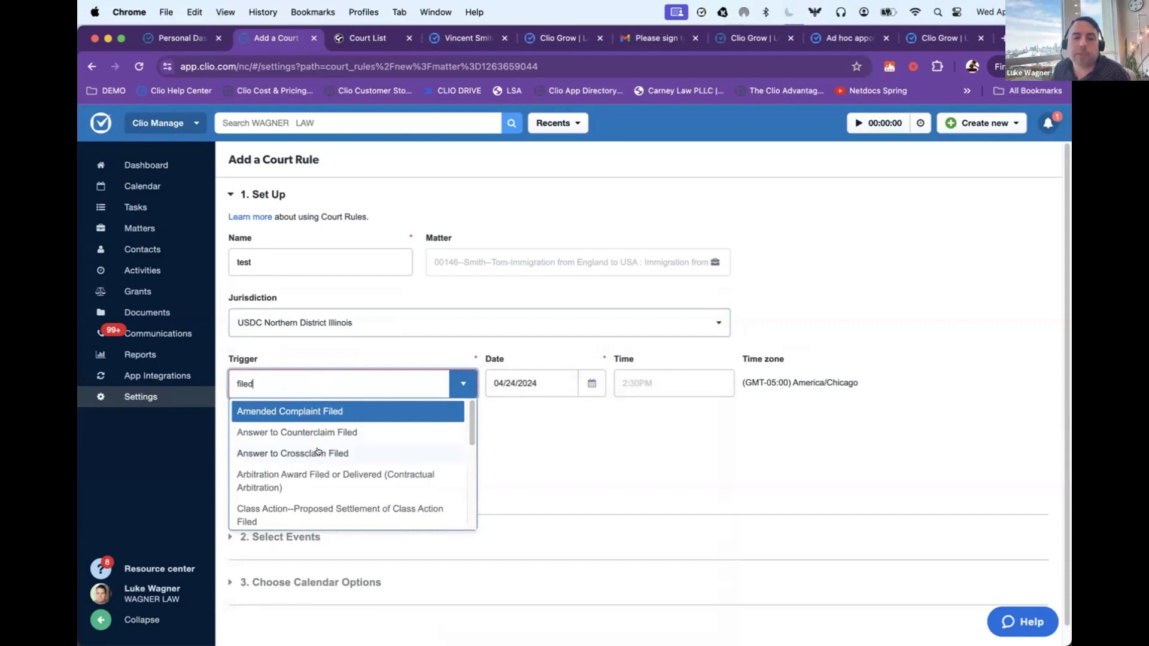
scroll(317, 451, down, 10)
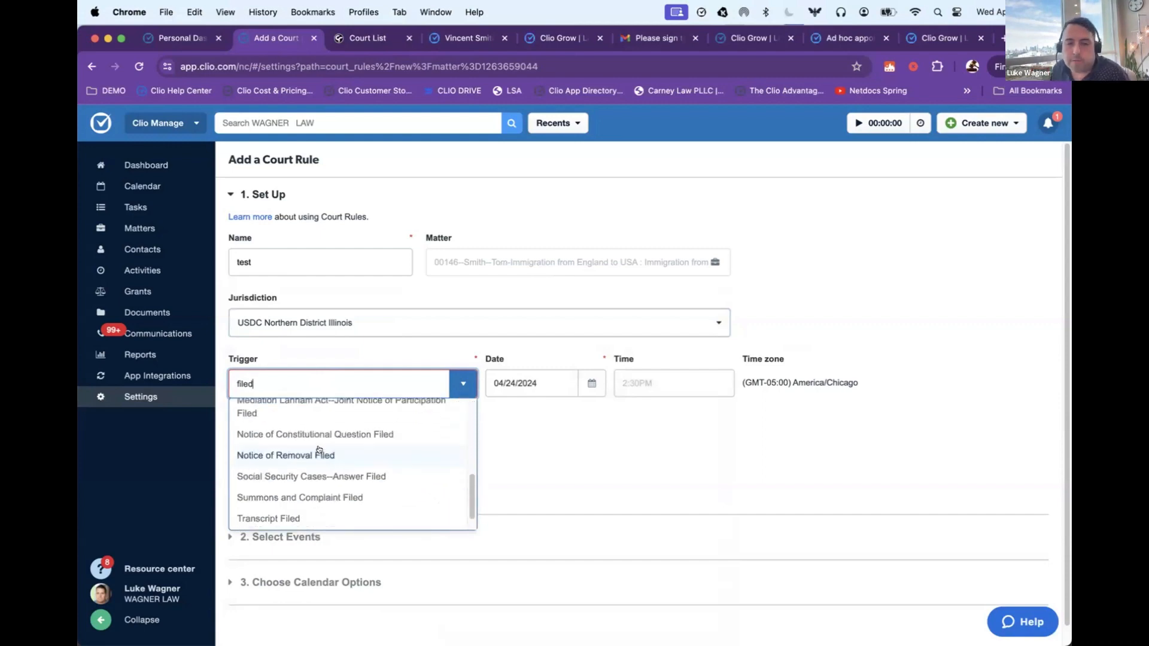
Step: Search the triggers for "trial" instead and choose Trial as the court rule's trigger
double_click(291, 376)
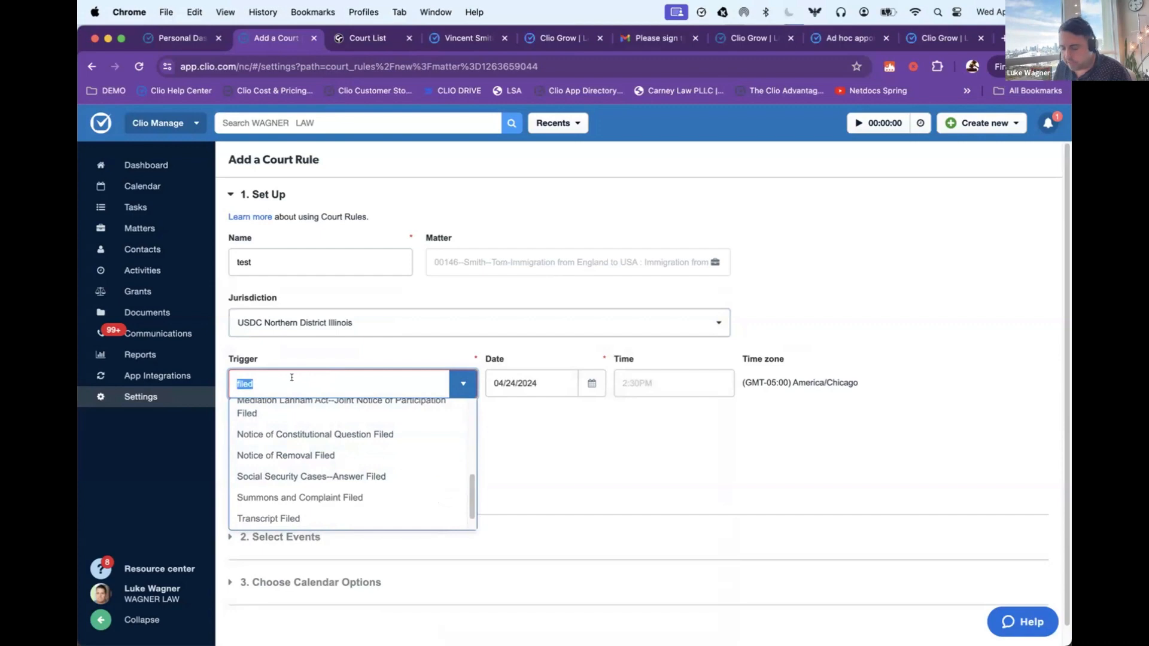
text(trial)
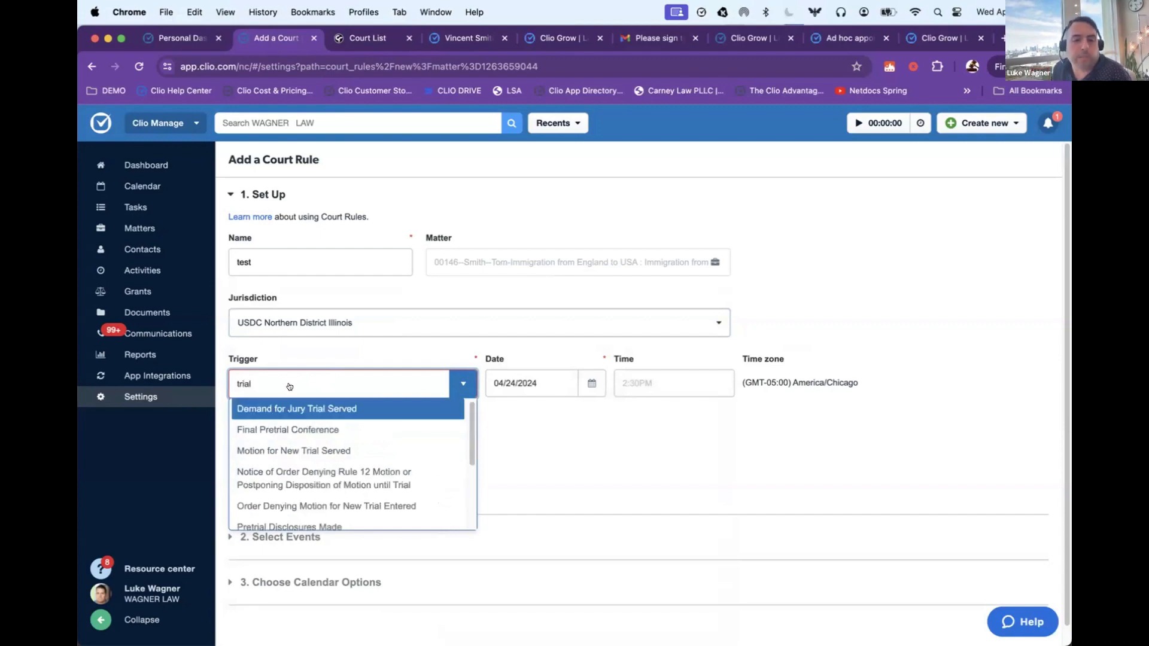
scroll(285, 479, down, 4)
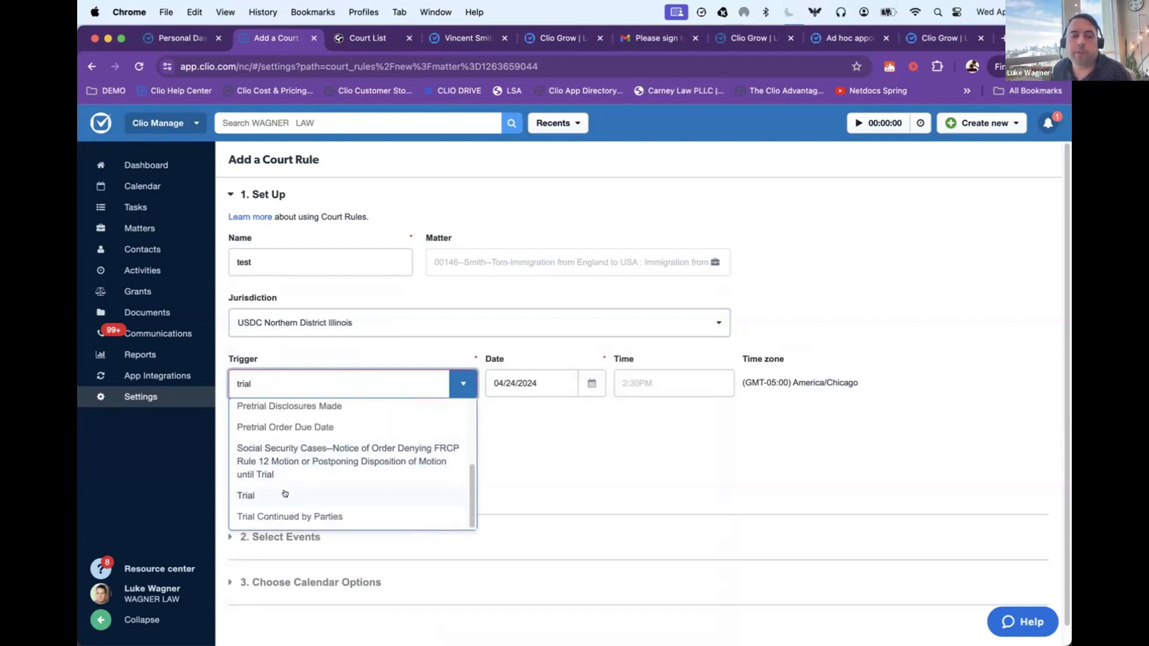
click(285, 493)
Step: Set the trigger date to 06/12/2024 and proceed to selecting the rule's events
click(509, 386)
click(660, 412)
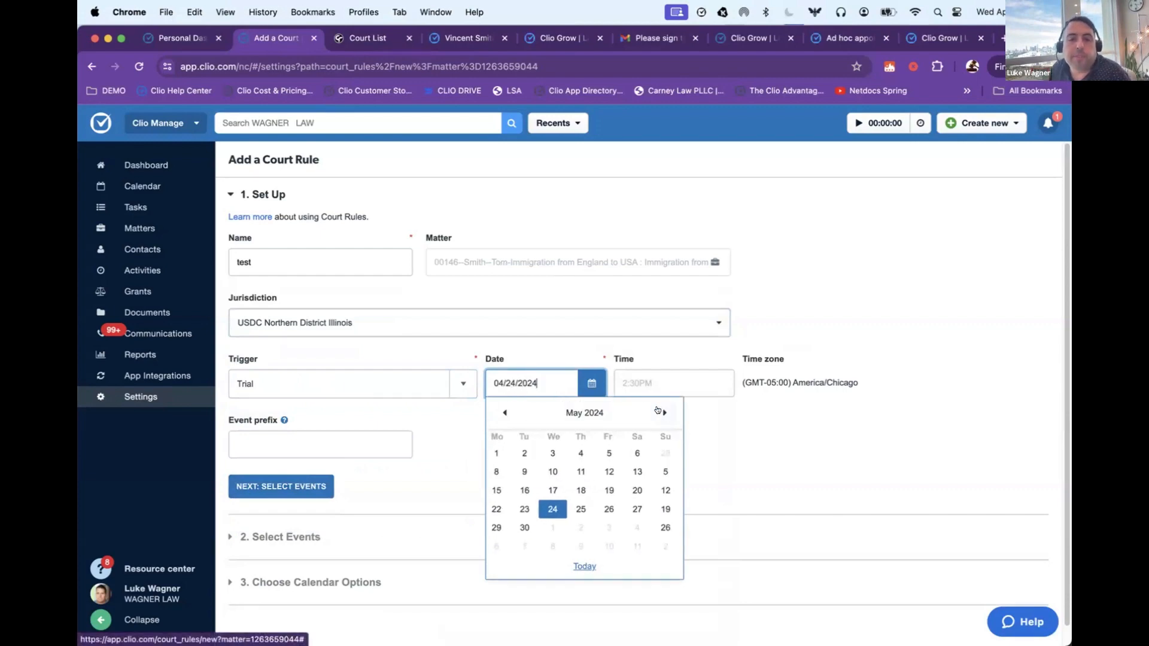
click(660, 412)
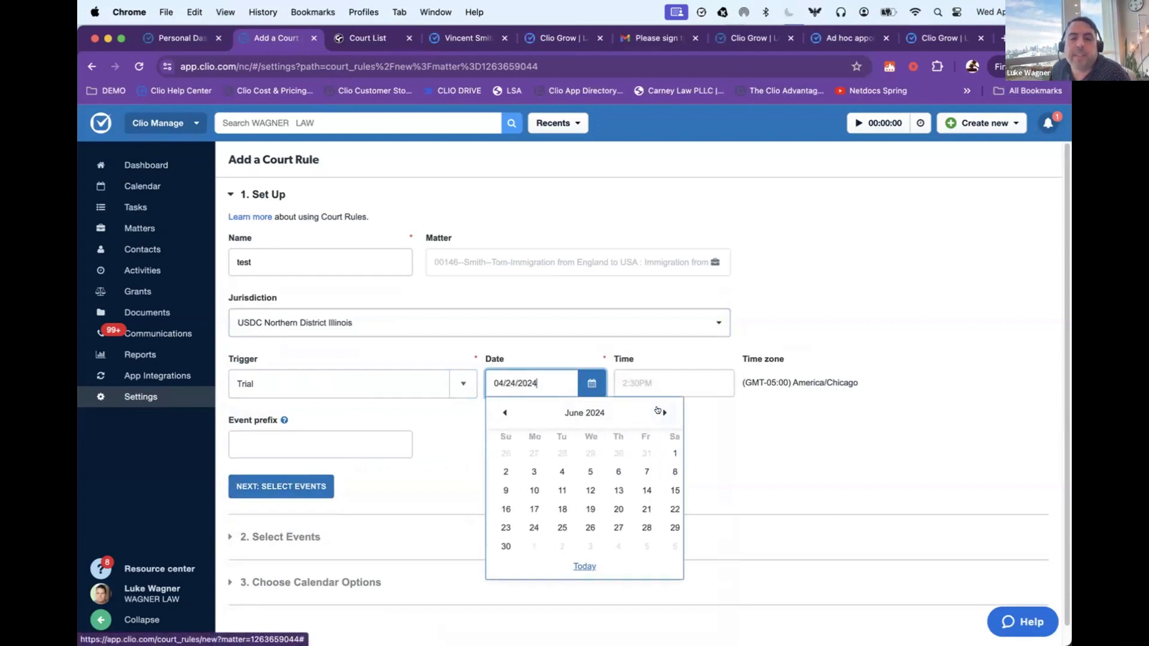
click(585, 490)
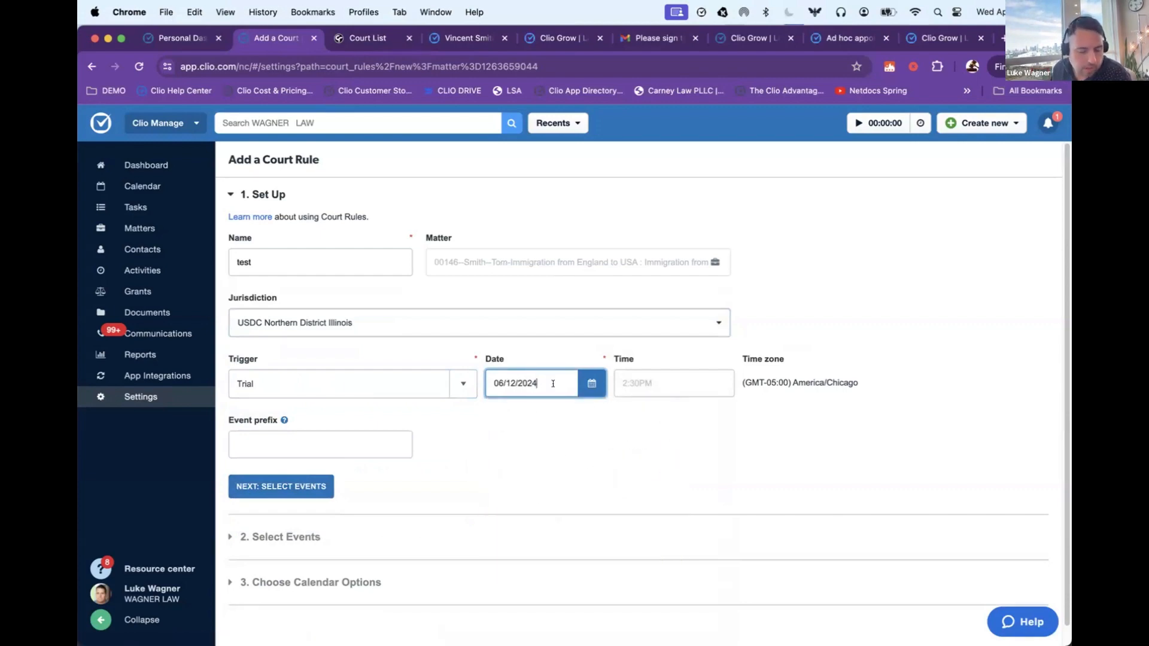
click(281, 486)
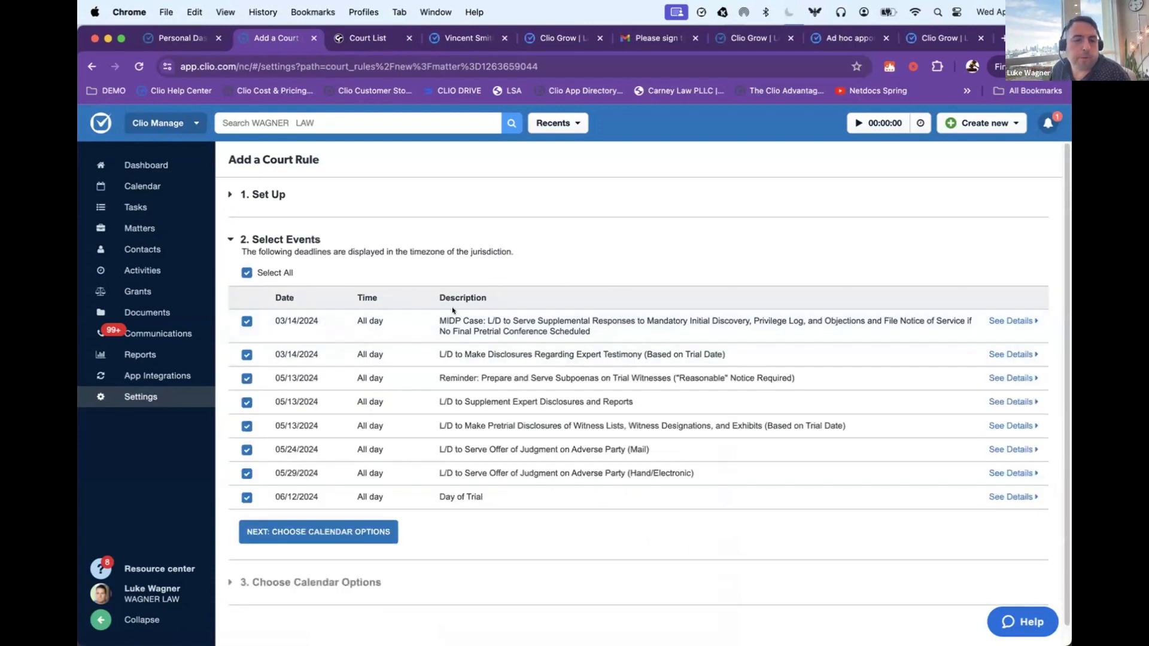
Step: Compare the generated deadline dates with the Day of Trial and open the details of the first listed deadline
drag(278, 497, 428, 501)
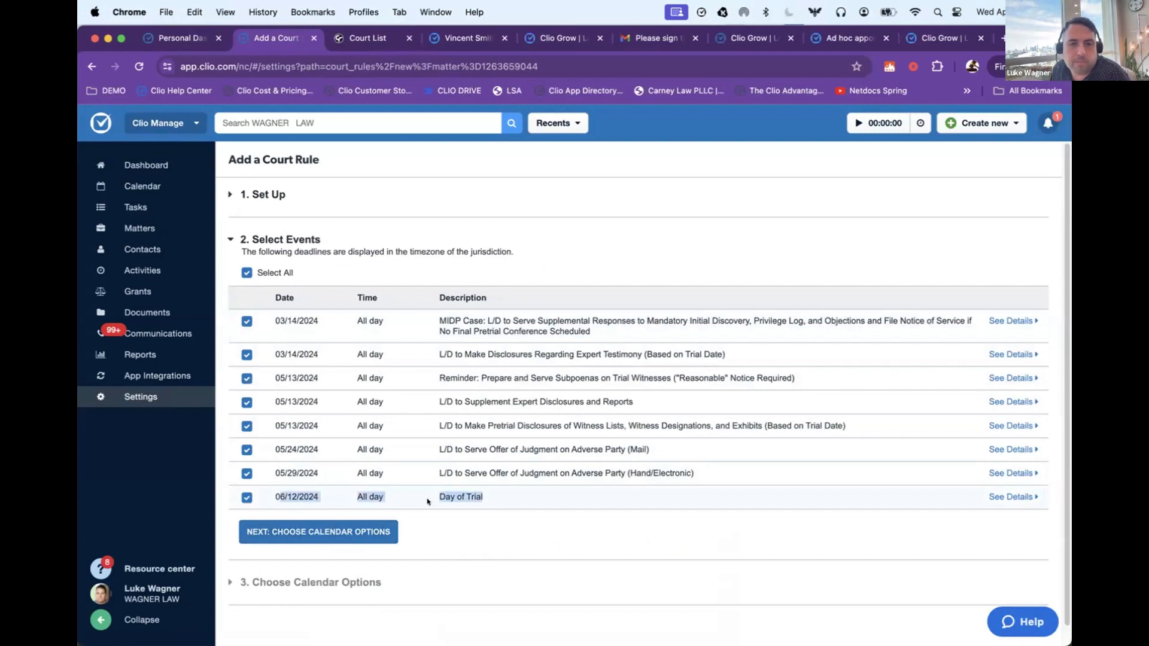
click(524, 503)
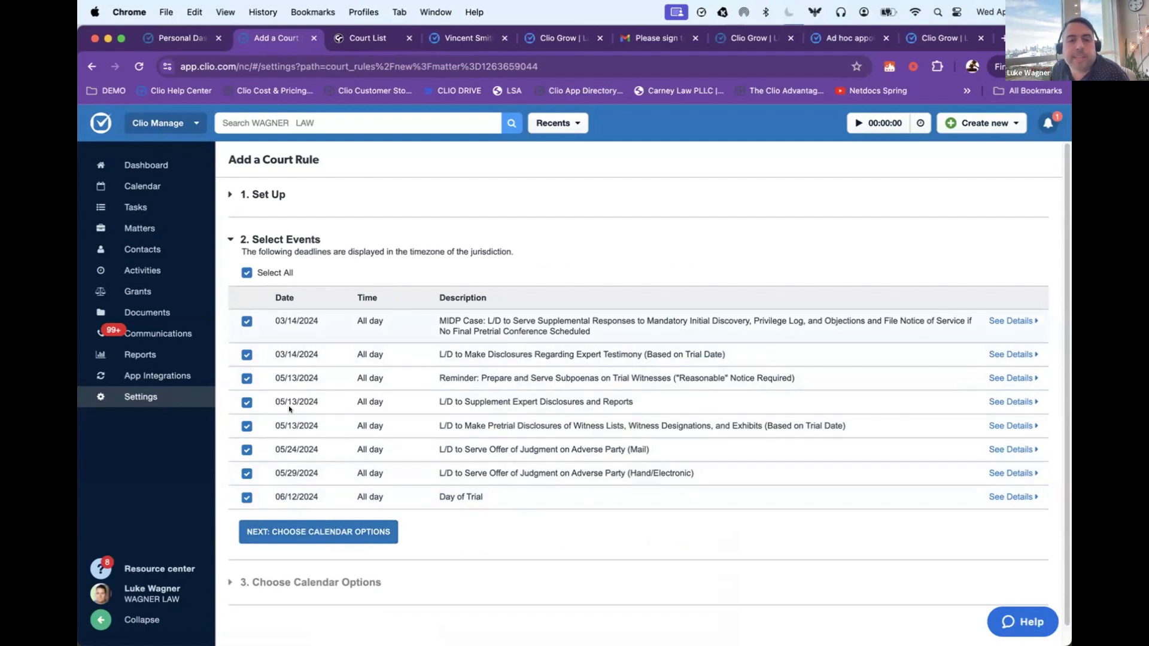
drag(279, 321, 333, 323)
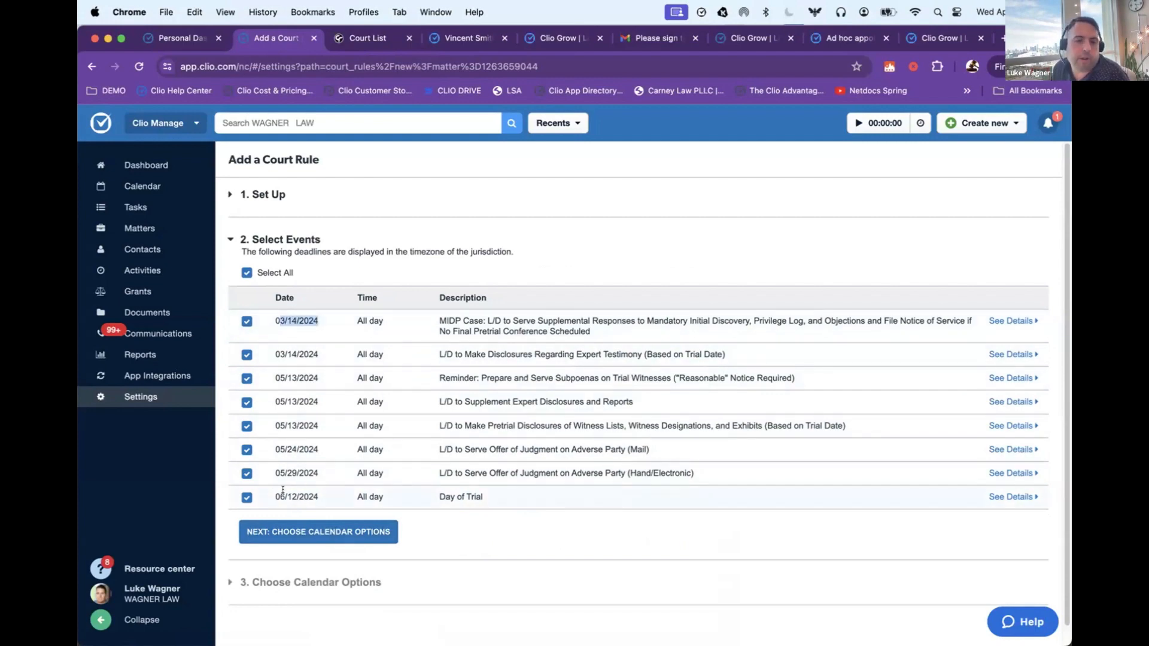
drag(276, 496, 333, 492)
click(345, 483)
click(1010, 321)
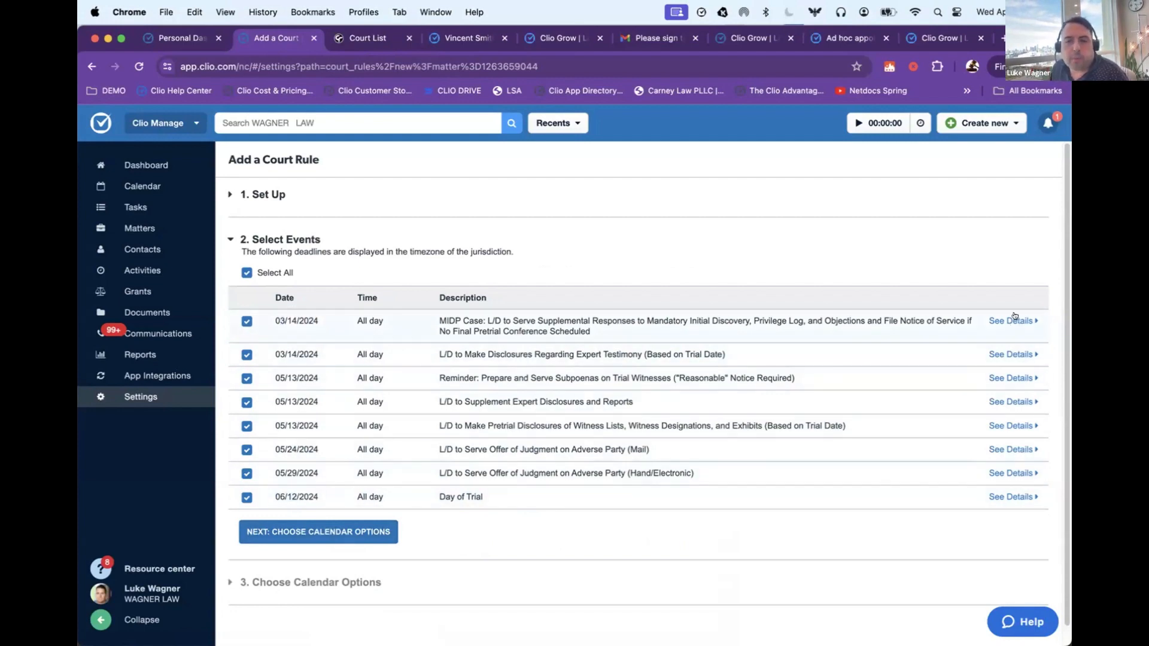
Step: Read the first listed deadline's details, focusing on its timing relative to the triggering event and the cited standing order text
scroll(437, 353, down, 1)
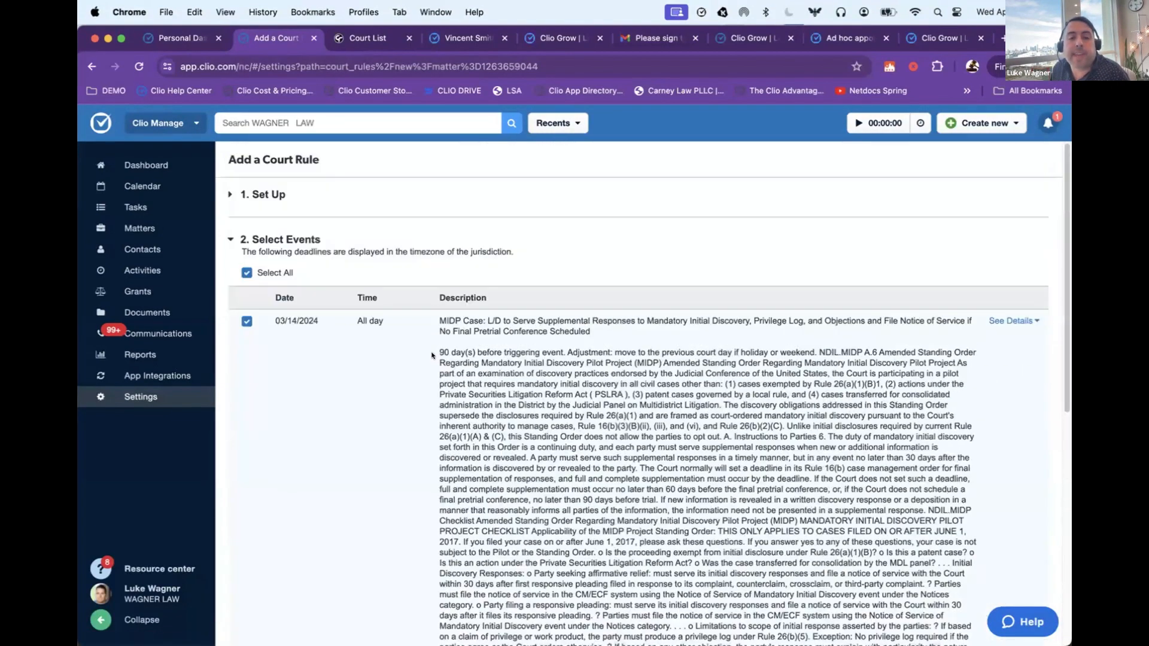
scroll(291, 196, down, 3)
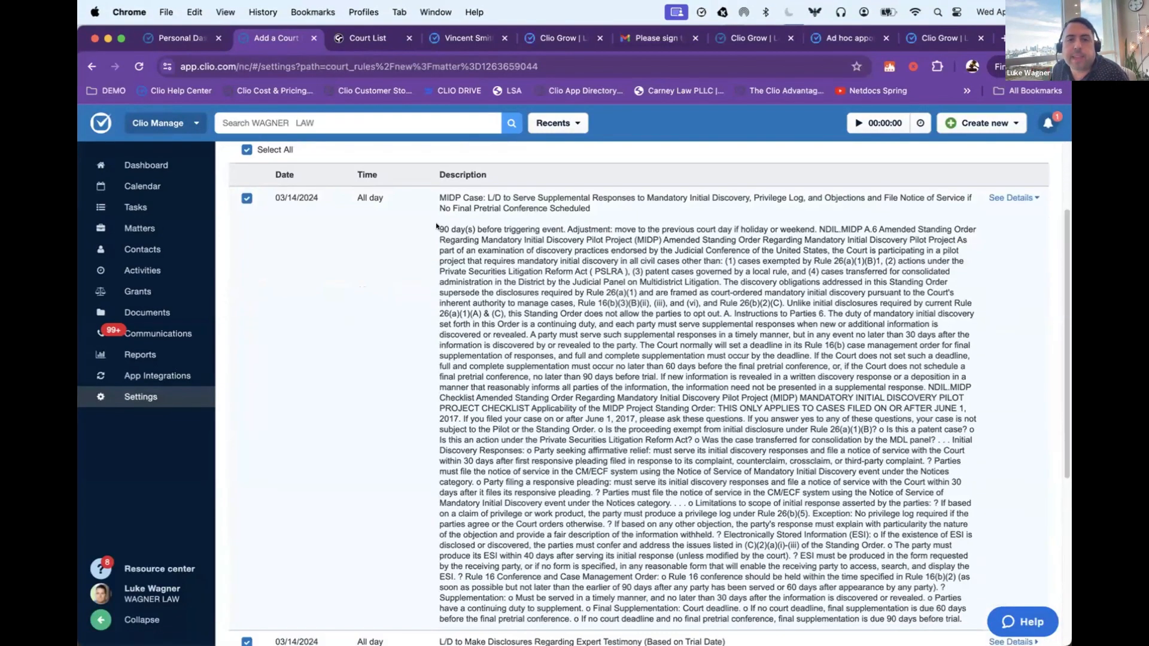
drag(439, 229, 556, 226)
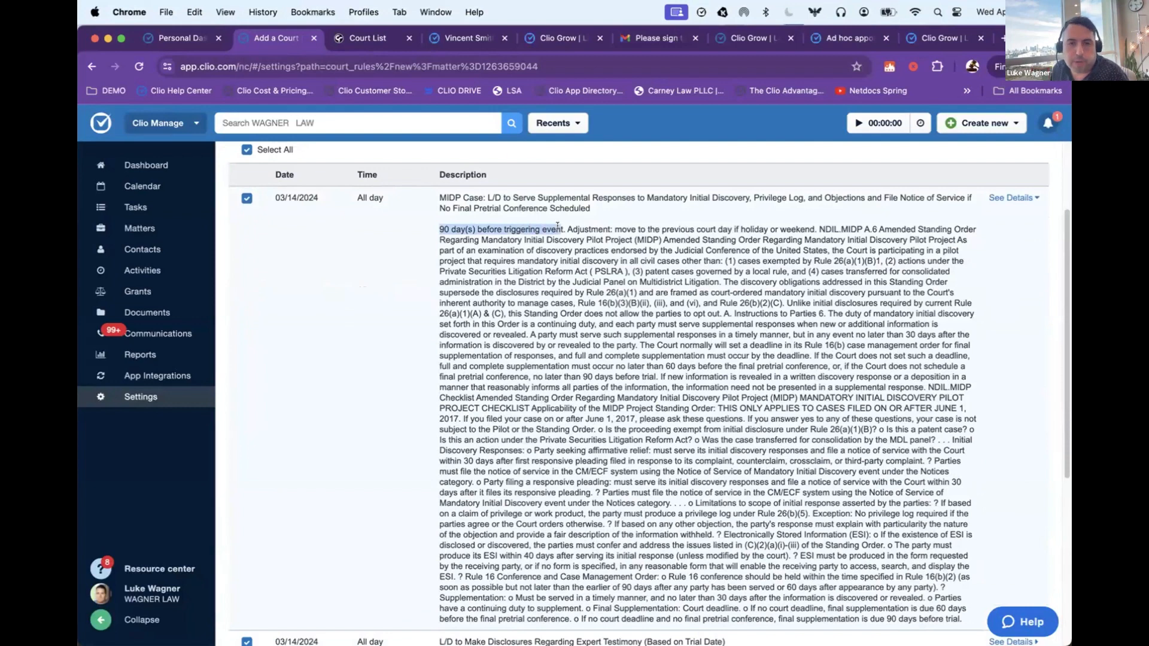
click(714, 246)
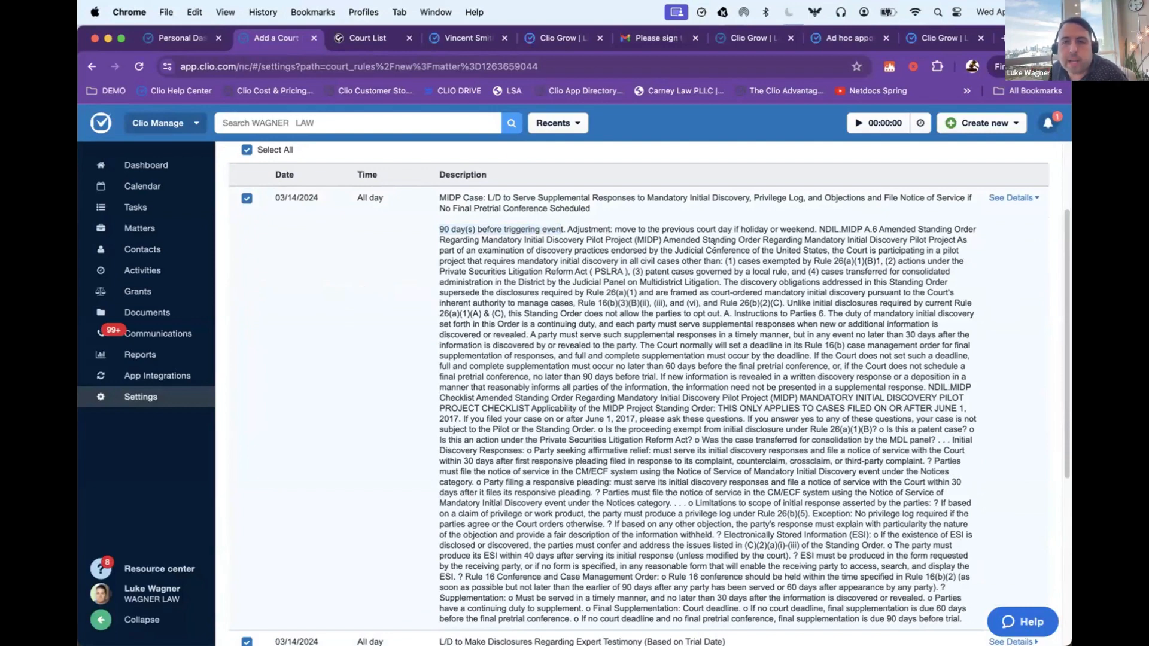
drag(817, 229, 807, 272)
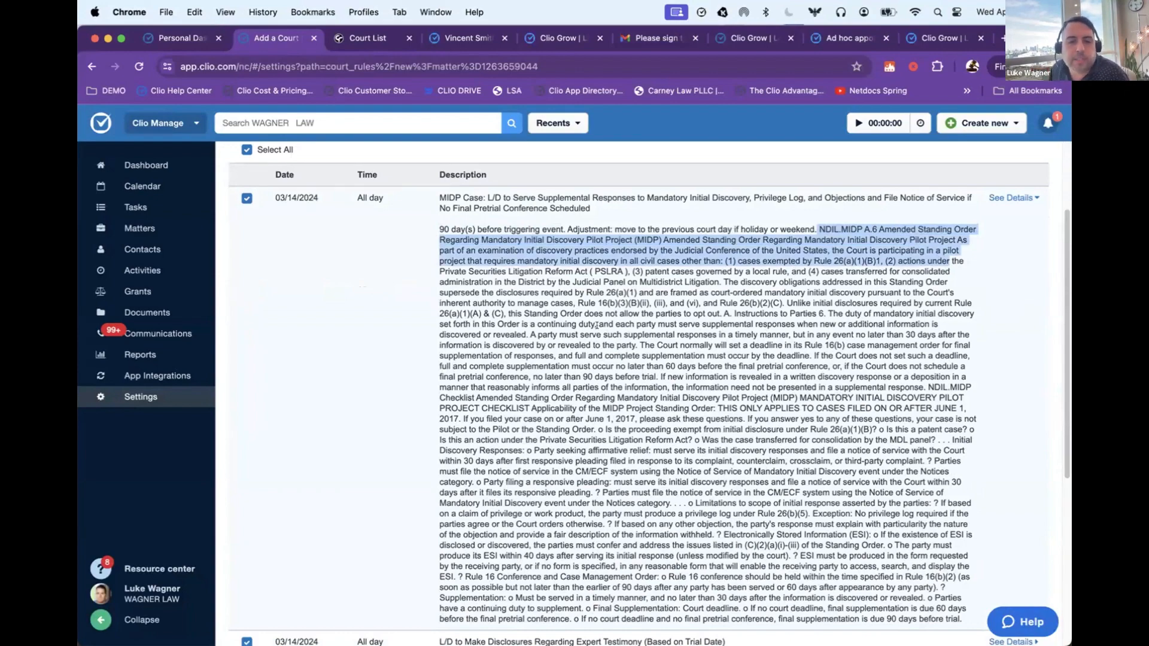
scroll(596, 325, down, 2)
scroll(596, 325, down, 2)
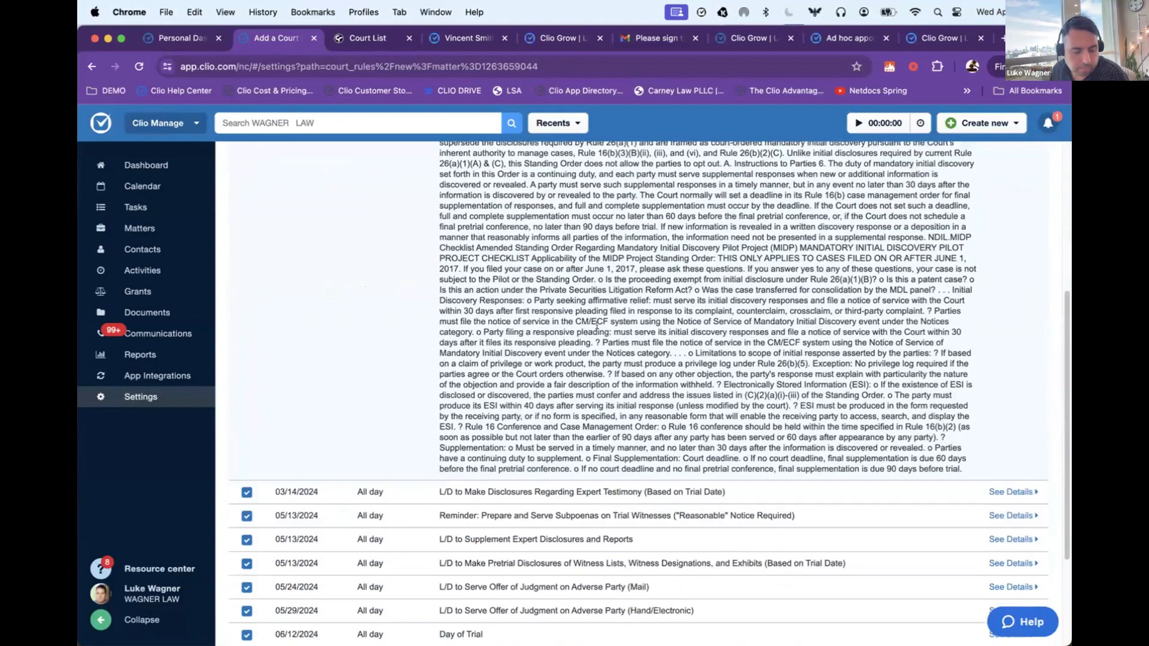
Step: Proceed with all listed events to the calendar options and check the available calendars, keeping the preselected one
scroll(592, 332, down, 4)
click(376, 513)
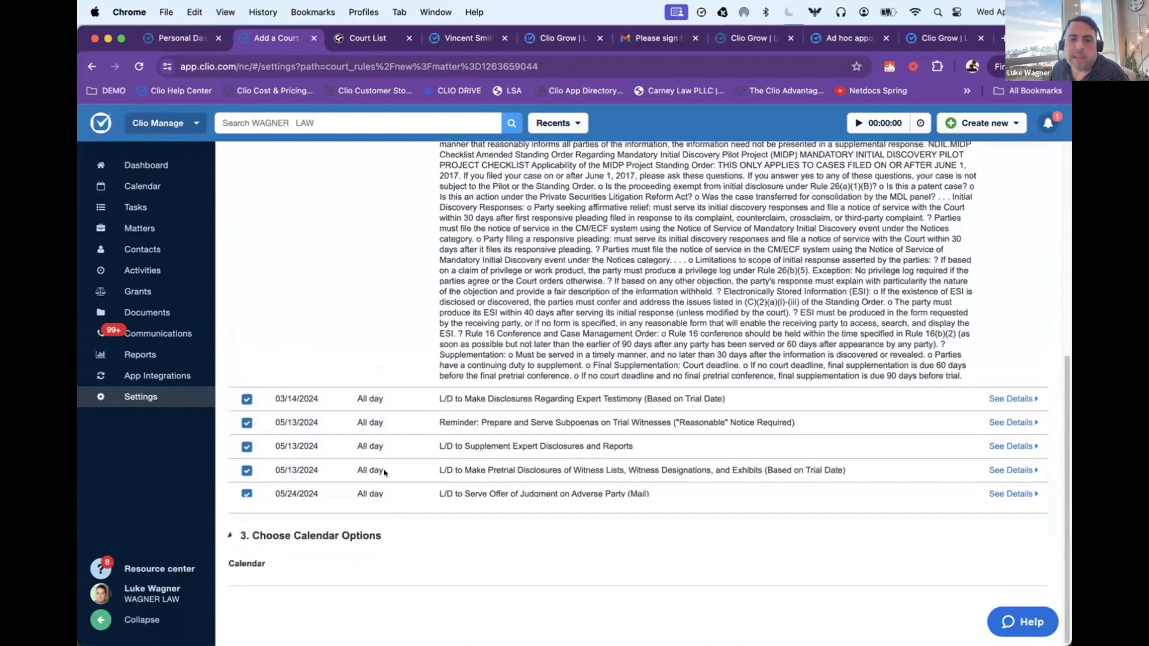
click(400, 339)
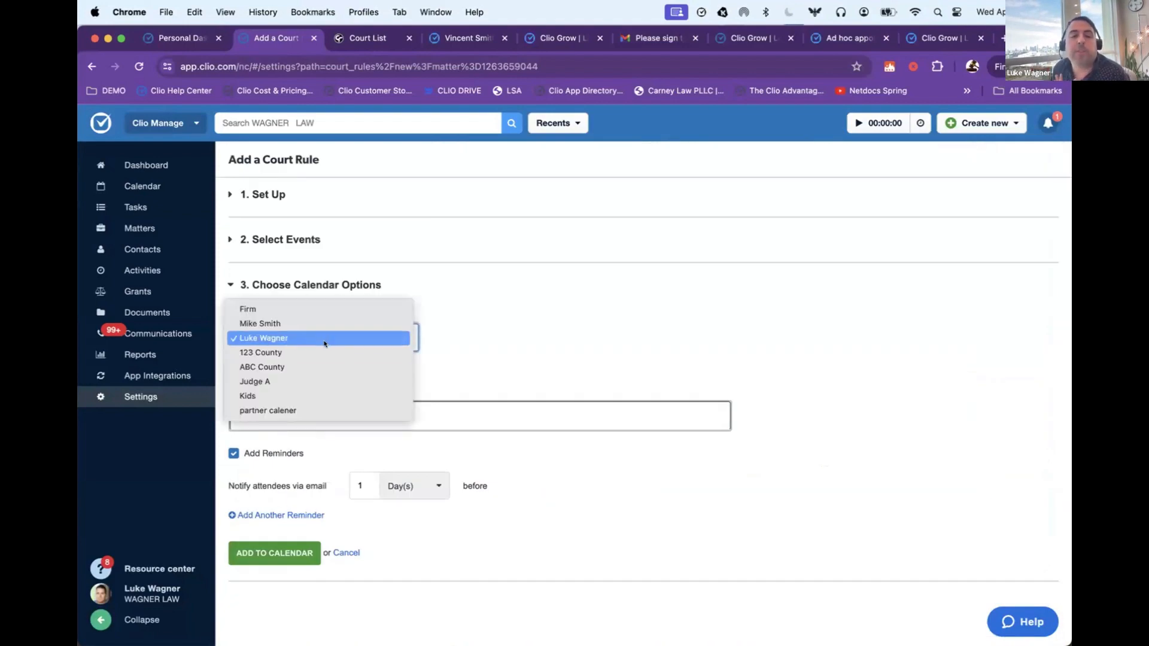
click(540, 303)
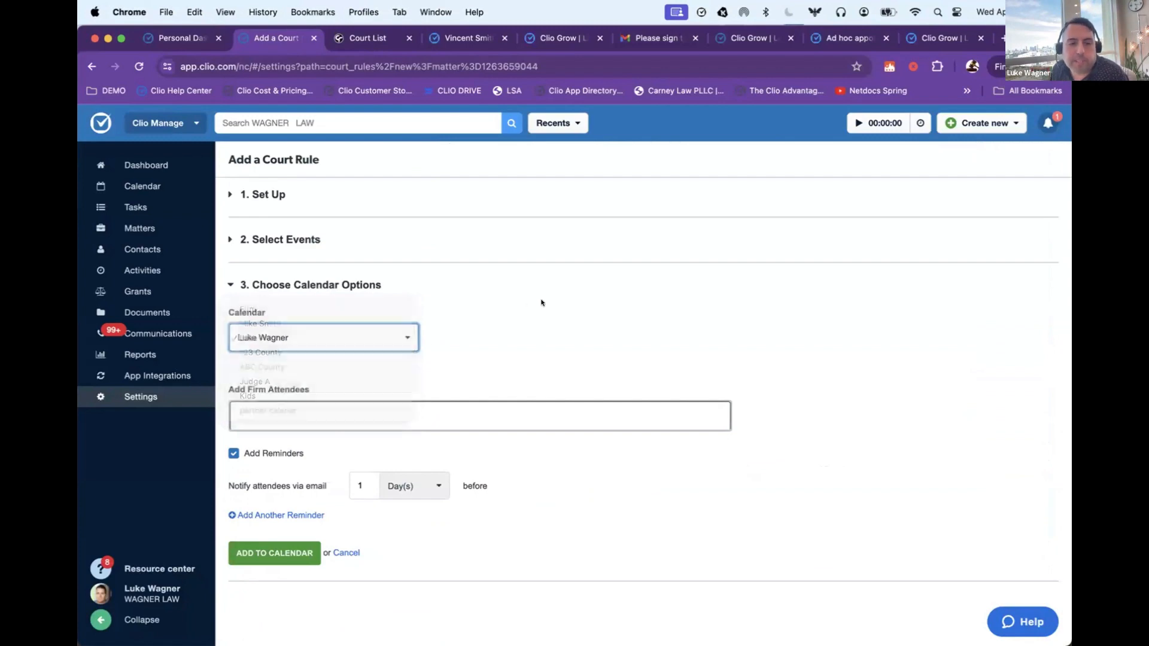
Step: Add a colleague as firm attendee, keep the 1-day email reminder and add the court rule's events to the calendar
click(383, 417)
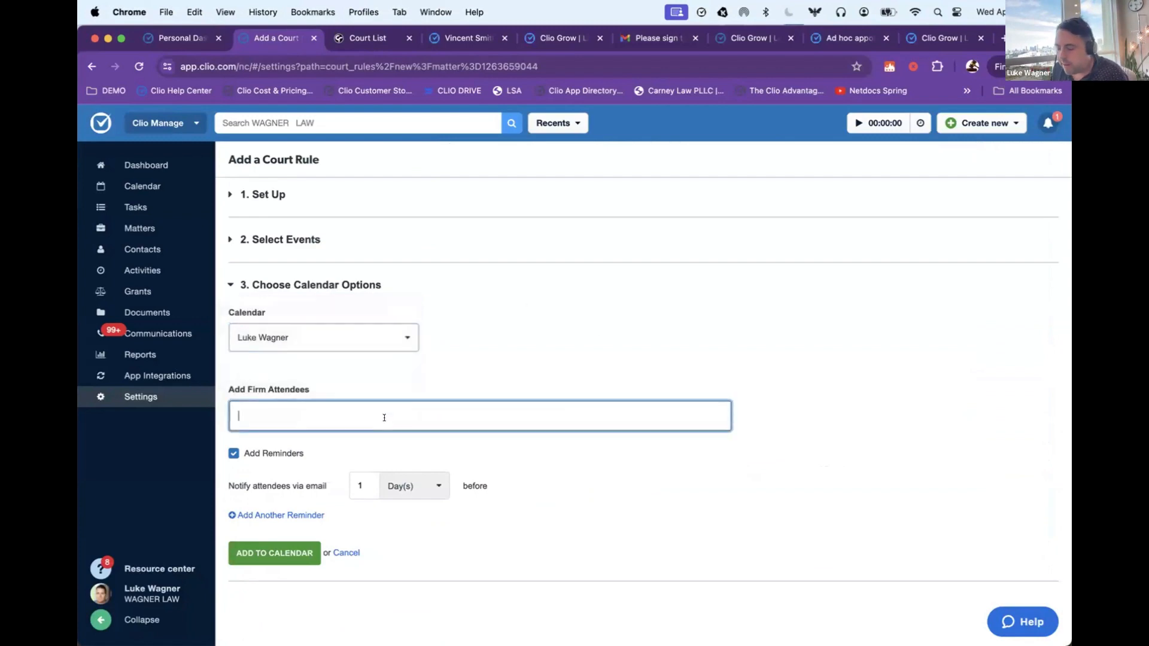
text(mik)
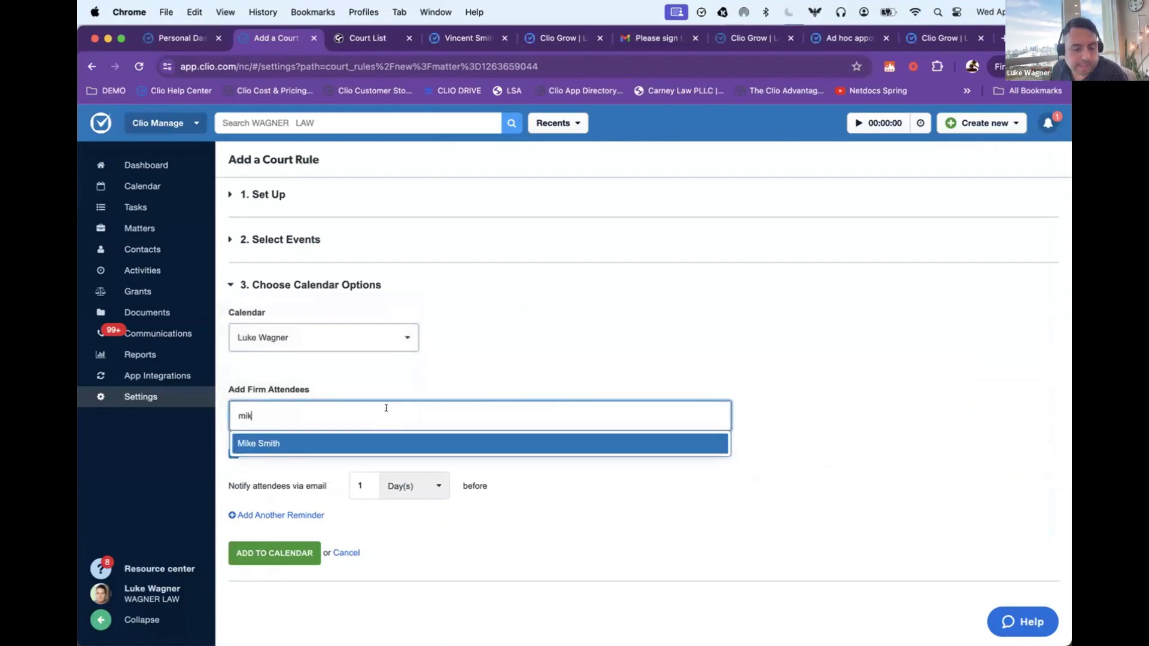
click(326, 445)
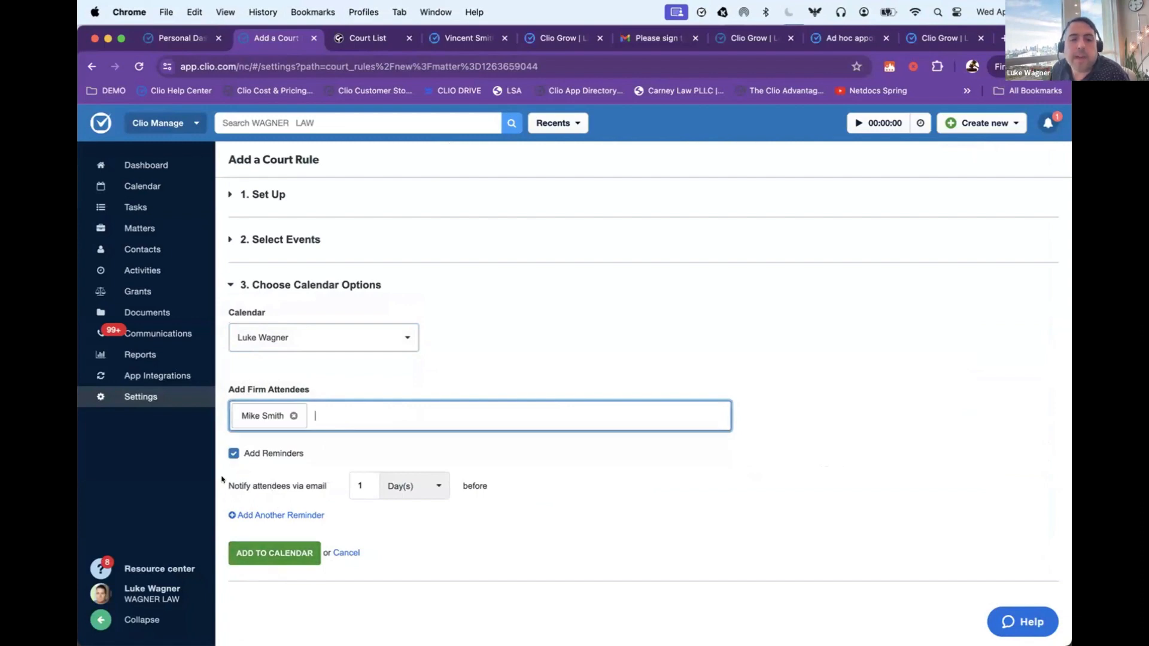
drag(222, 479, 324, 480)
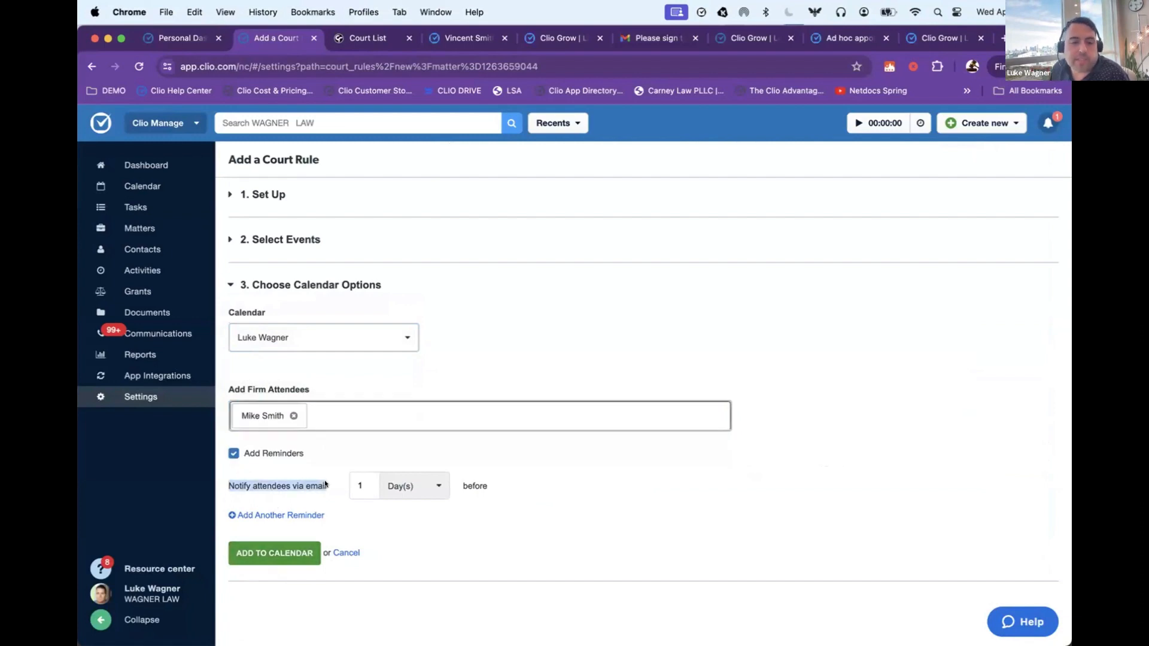
click(293, 546)
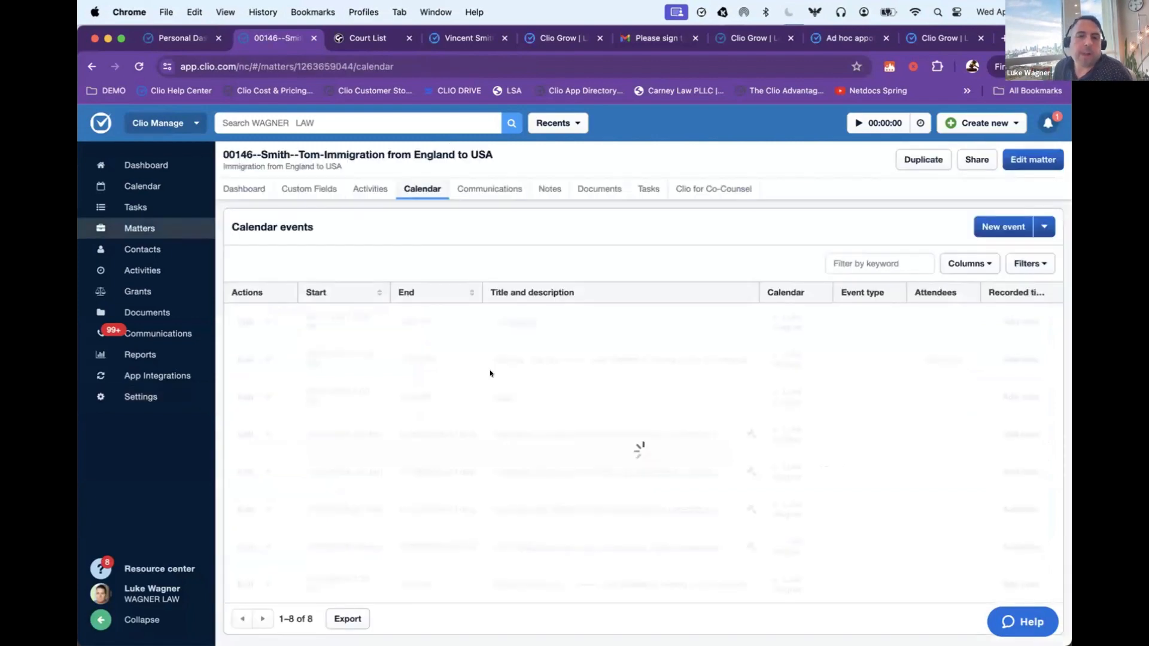
Step: Look through the matter's calendar events, including the court rule deadlines
scroll(718, 490, down, 5)
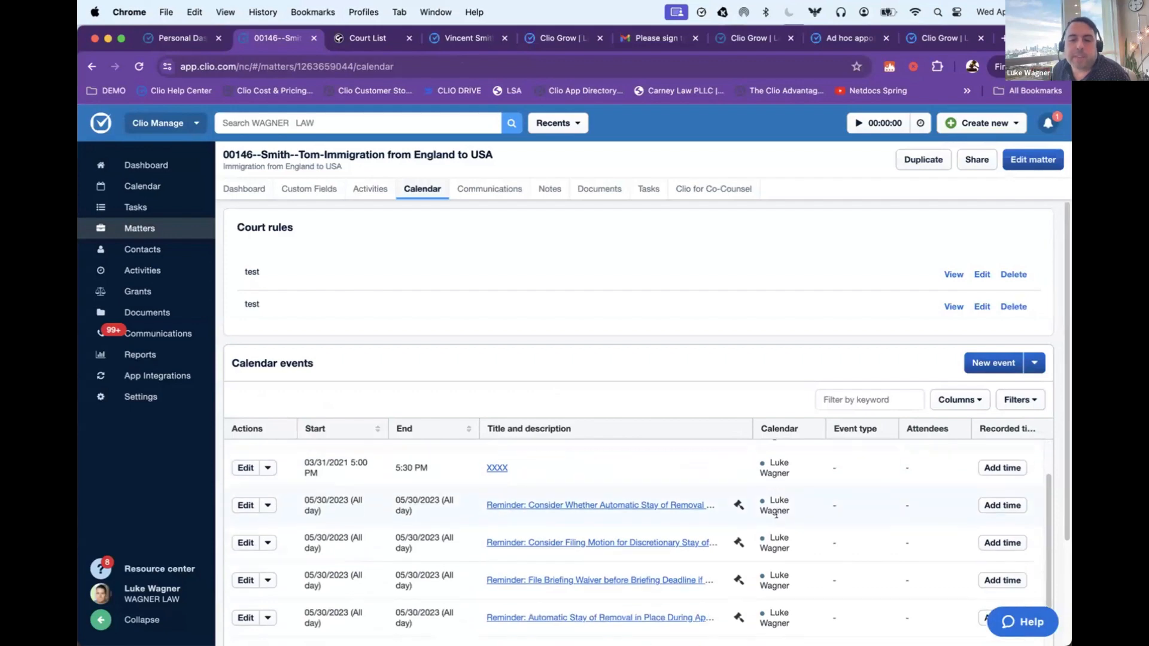
scroll(776, 515, down, 3)
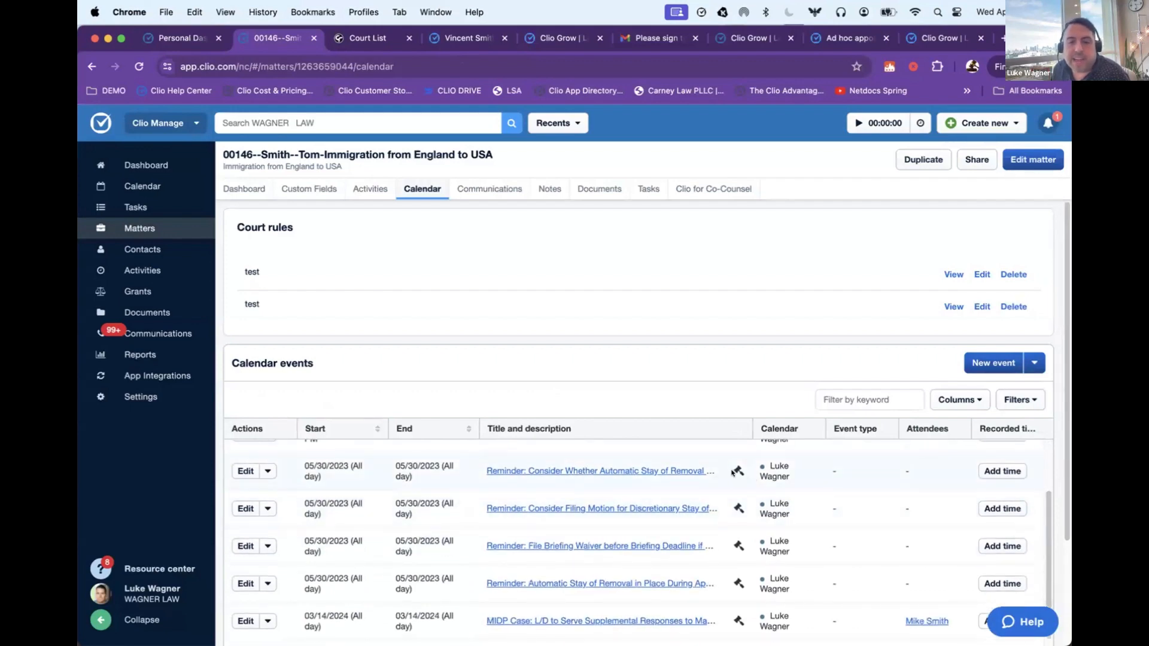
scroll(748, 550, up, 1)
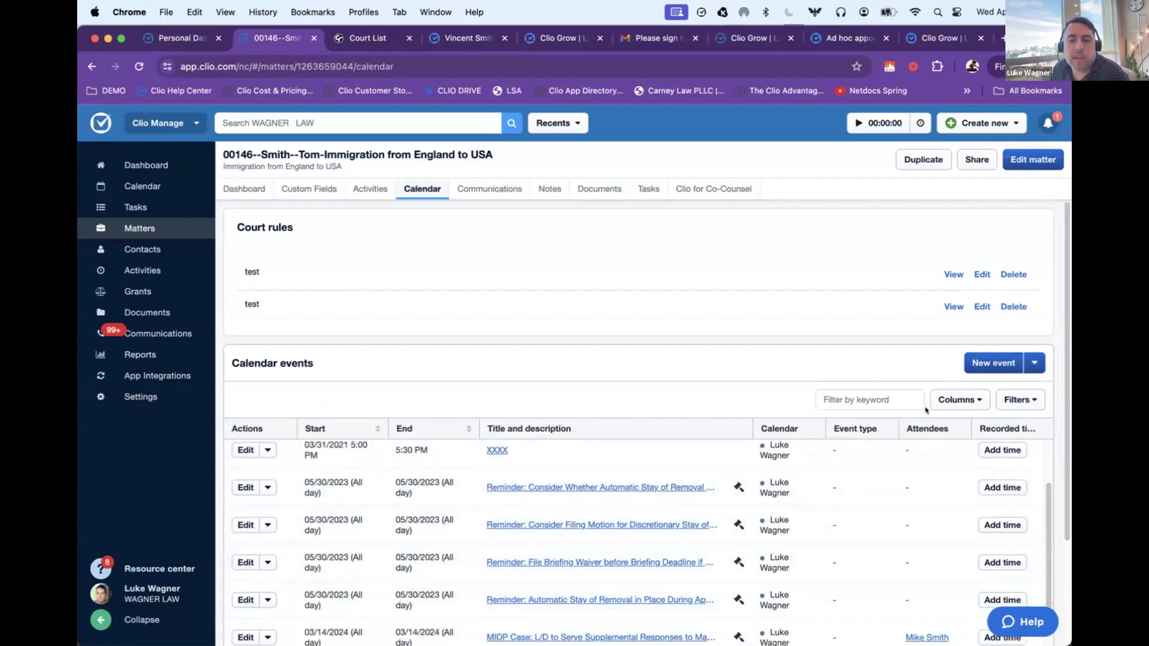
Step: Filter the matter's calendar by the type Calendar events and review the type filter again
click(958, 400)
click(1002, 399)
click(942, 503)
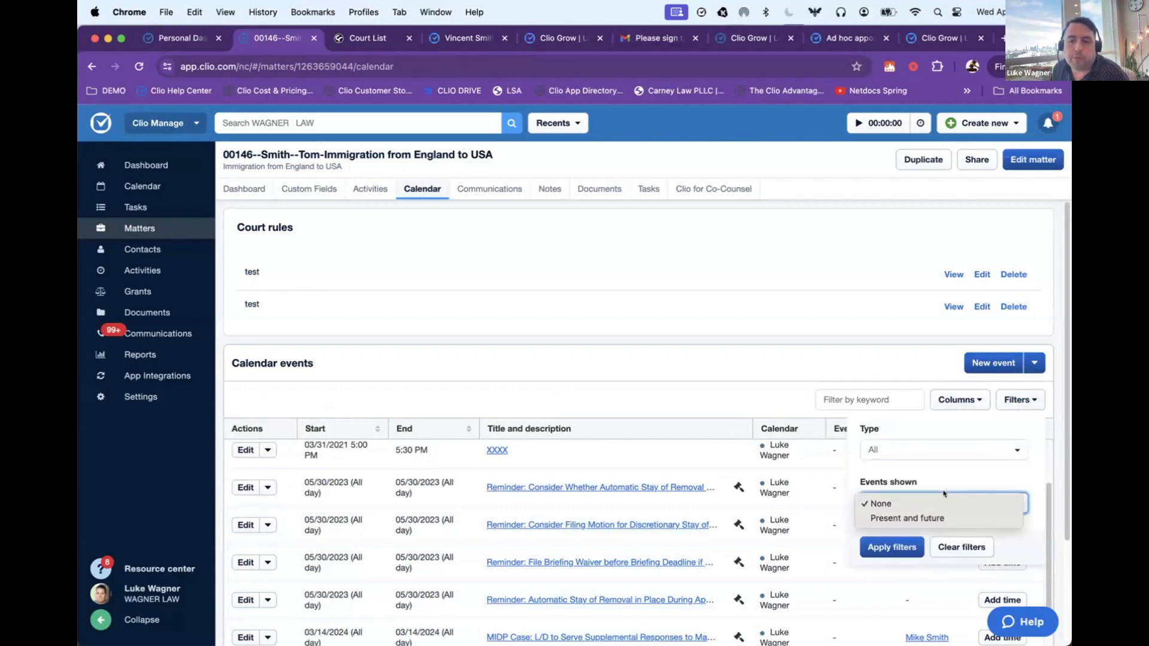
click(942, 450)
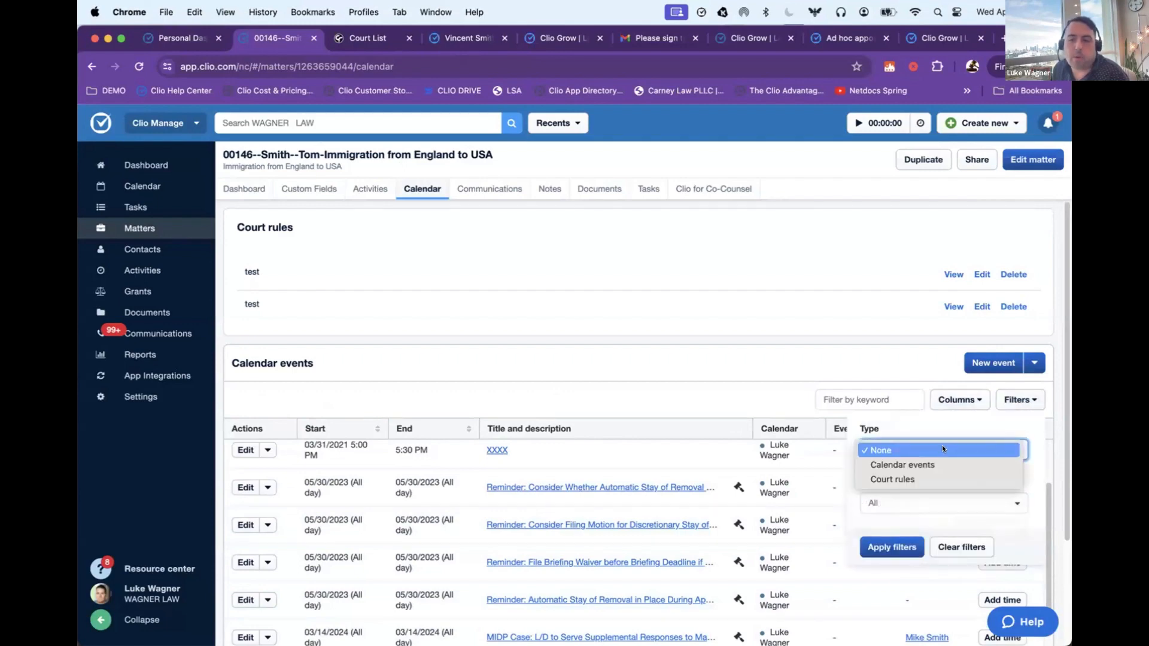
click(903, 465)
click(887, 547)
click(1029, 400)
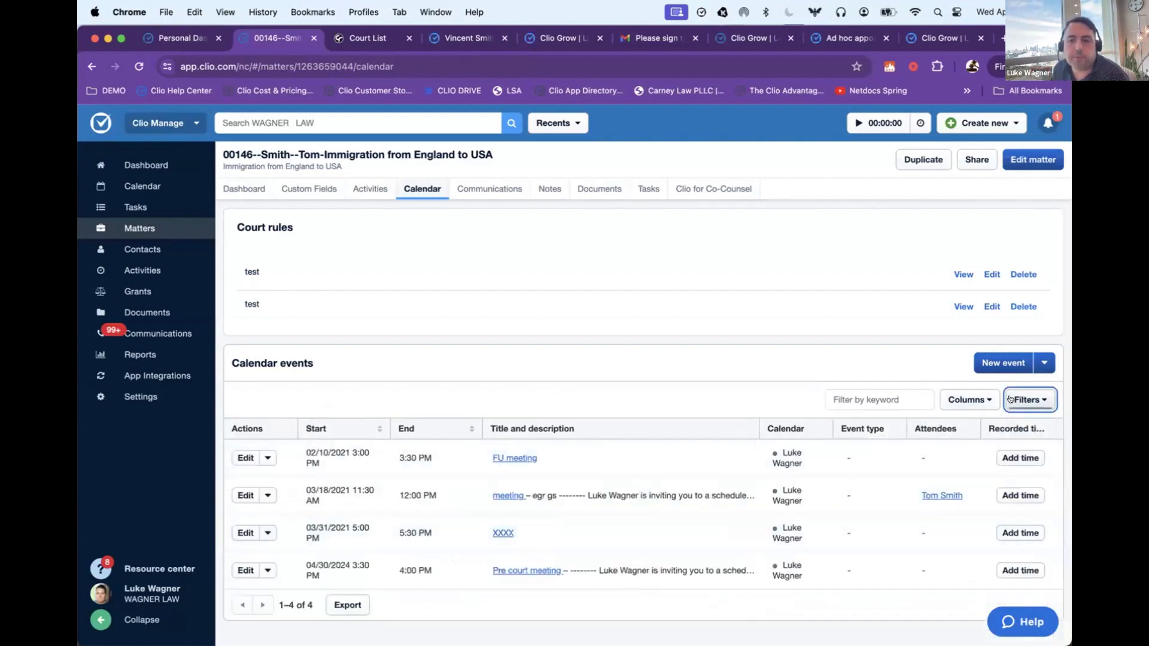
click(958, 452)
click(957, 452)
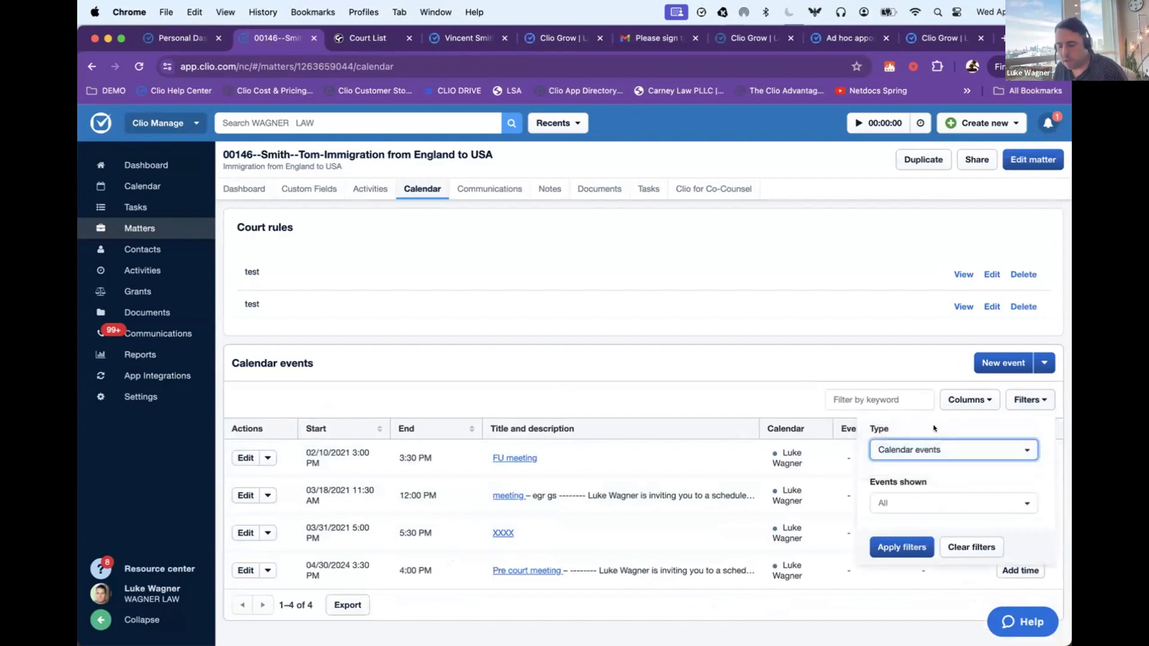
click(841, 328)
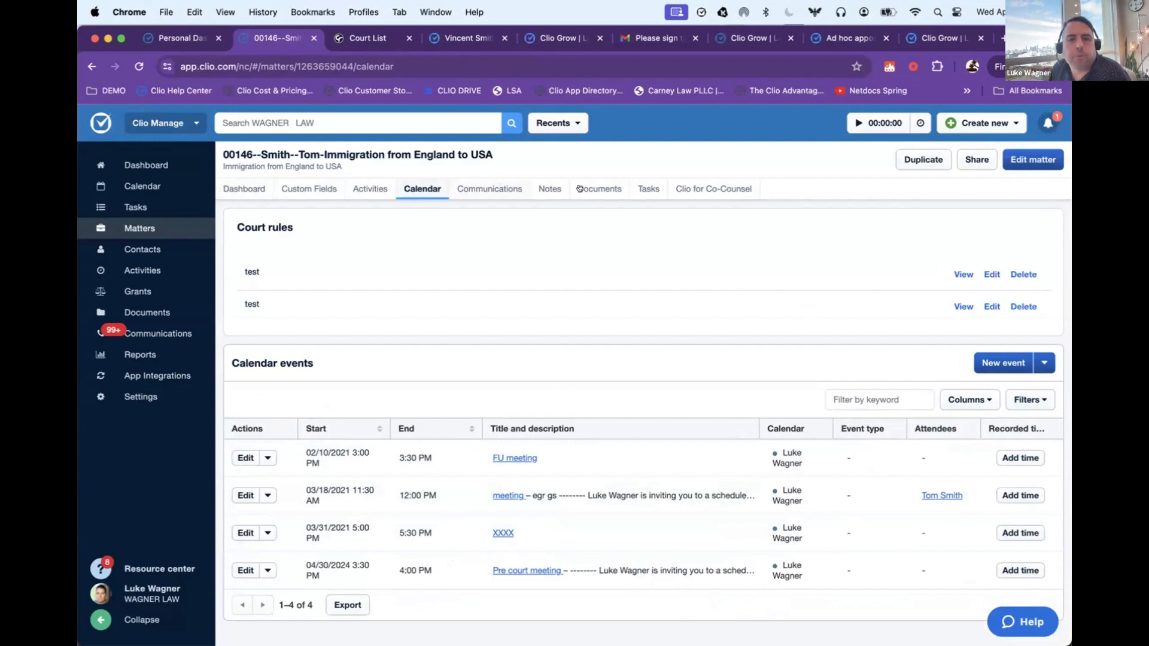
Step: View the matter's activities, return to its calendar and open the full calendar in a separate browser tab
click(370, 190)
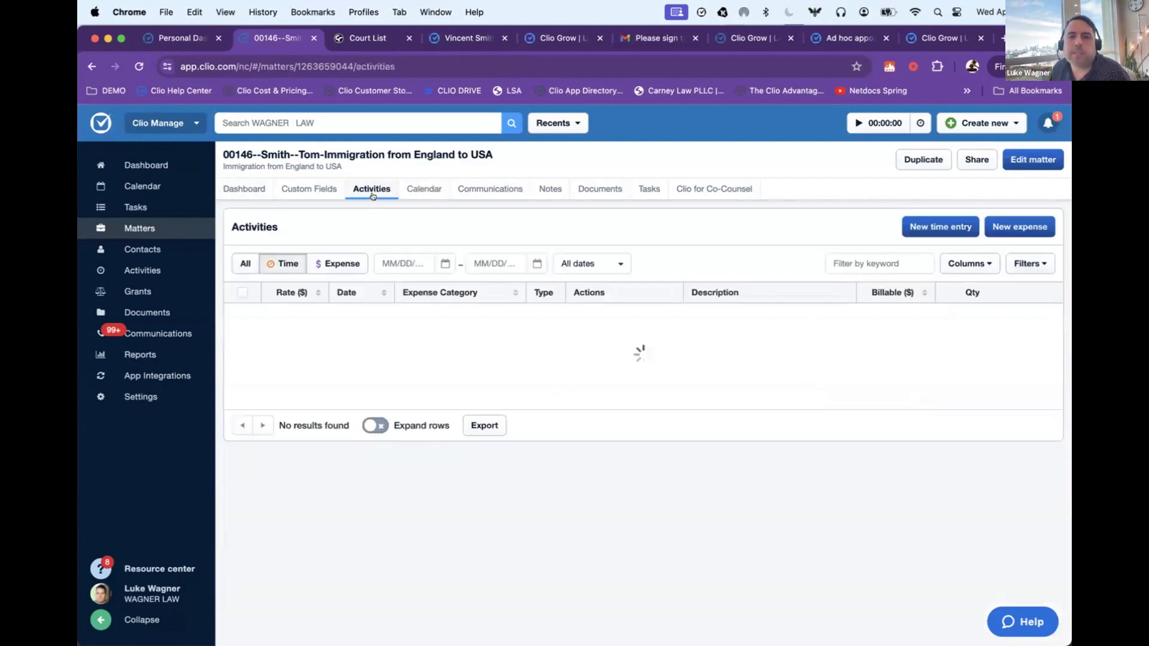
click(402, 189)
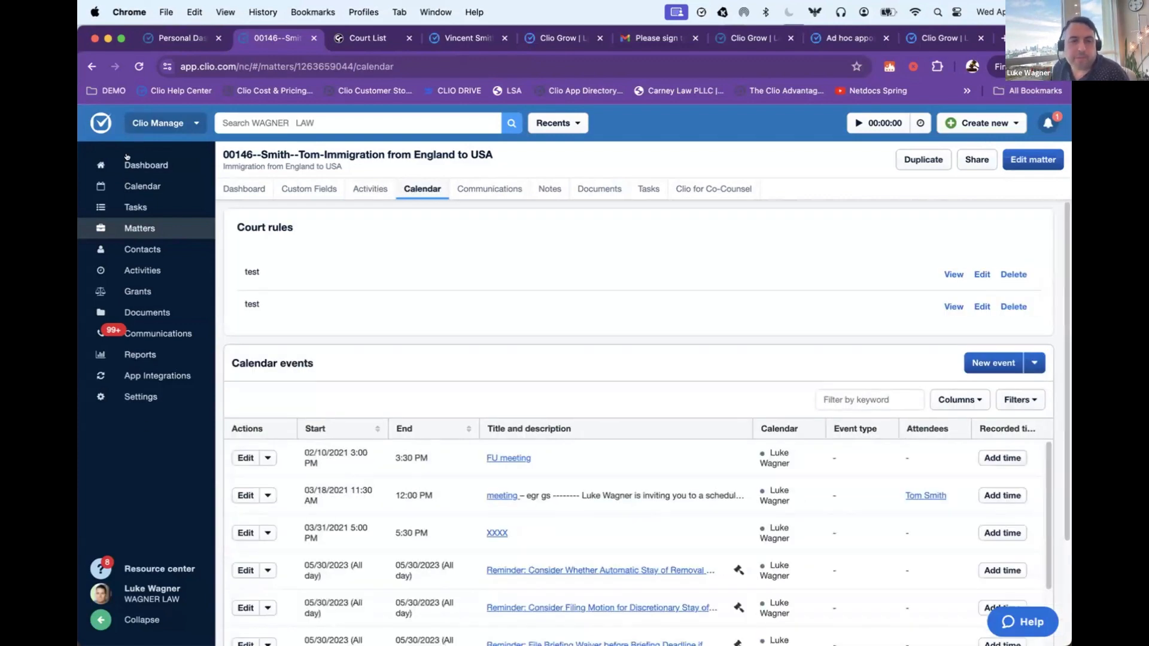
super+click(141, 187)
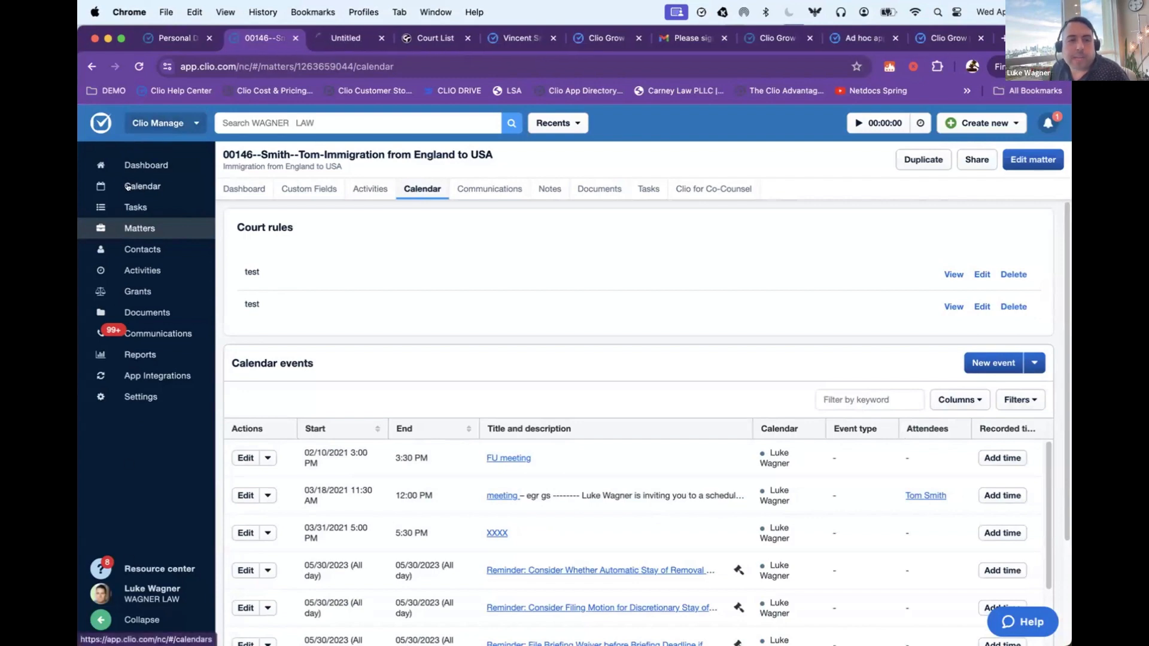
click(344, 37)
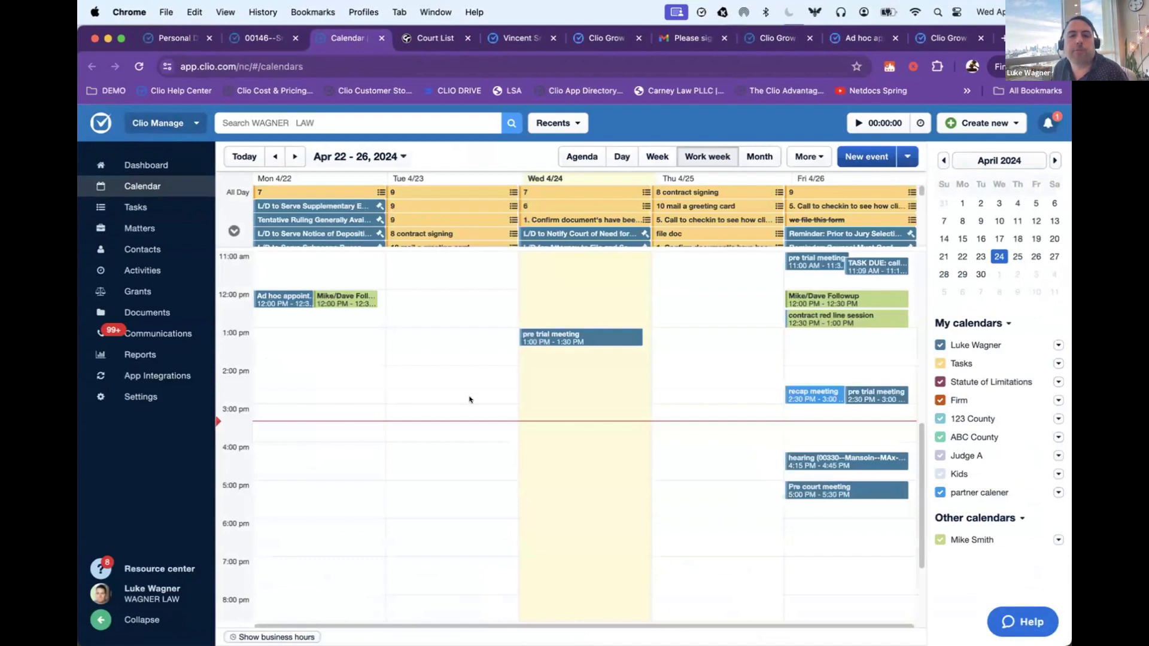
Step: Look over the work week of Apr 22 - 26, 2024 and view the details of Friday's late-morning and noon events
scroll(469, 402, up, 2)
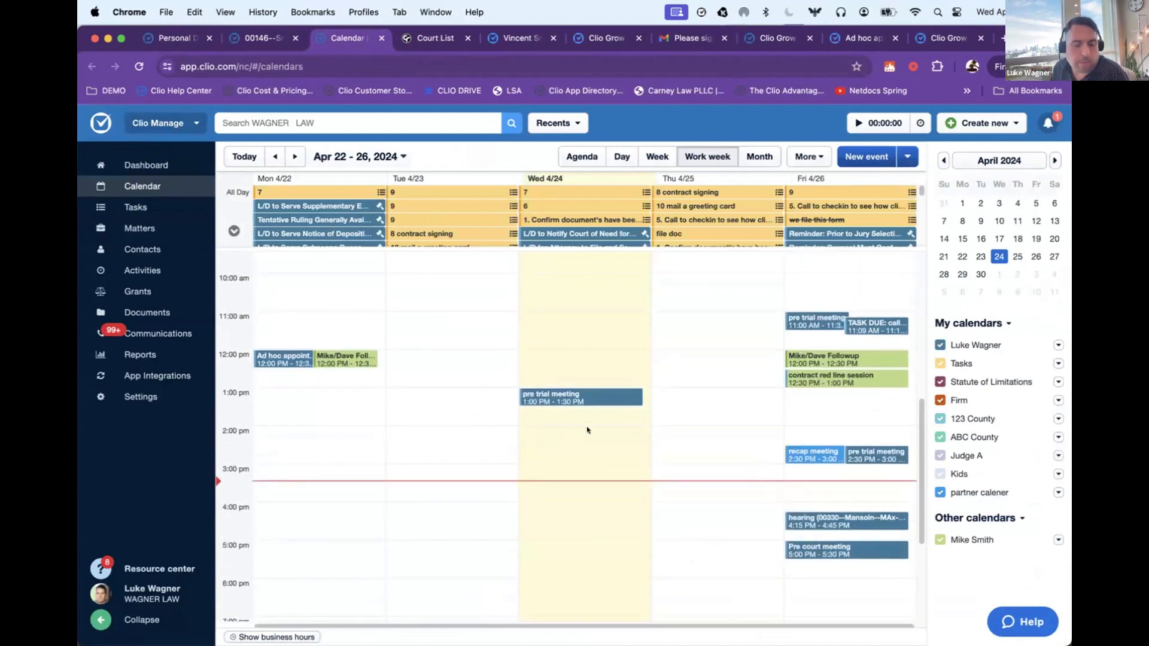
scroll(673, 444, up, 1)
scroll(673, 446, down, 1)
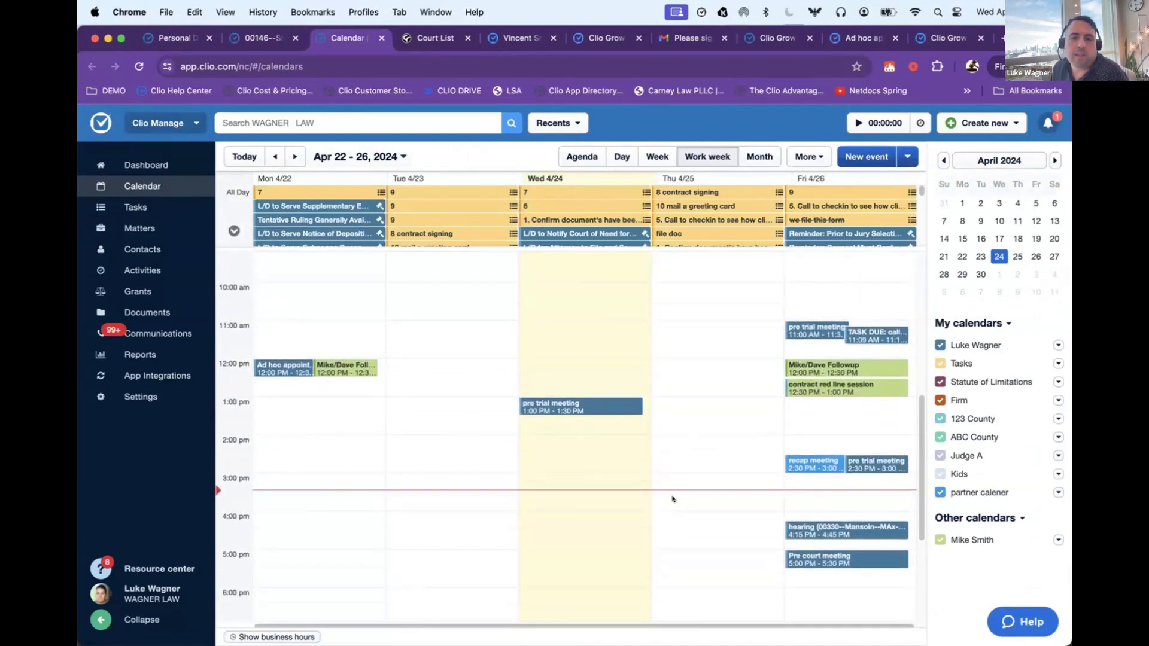
click(805, 332)
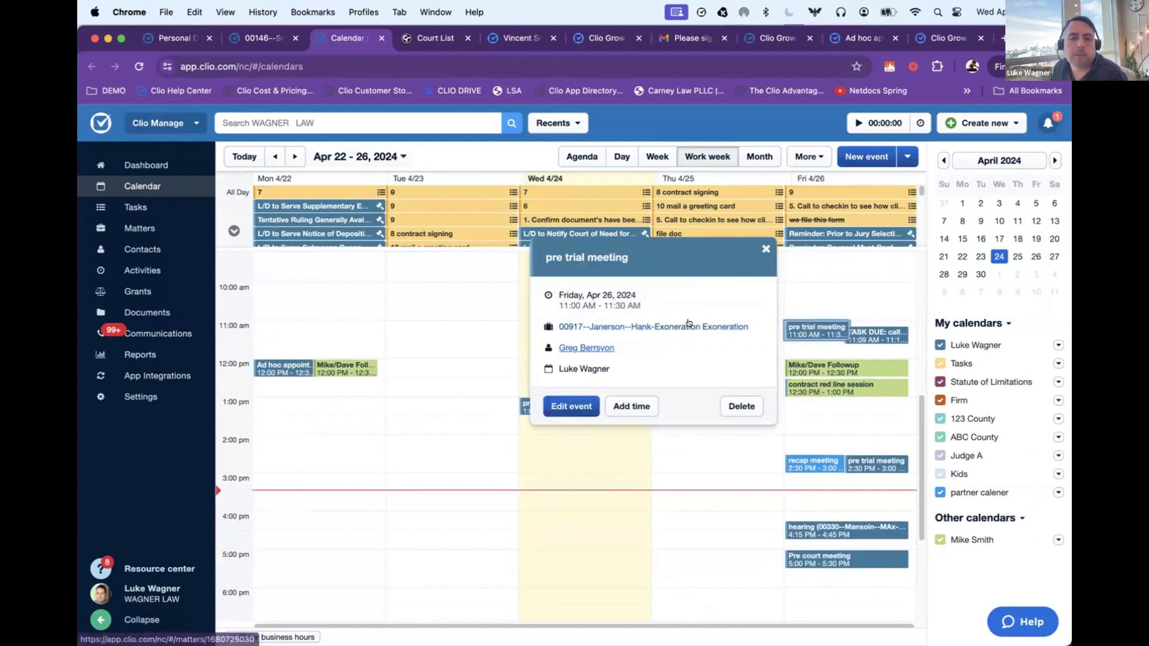
click(875, 335)
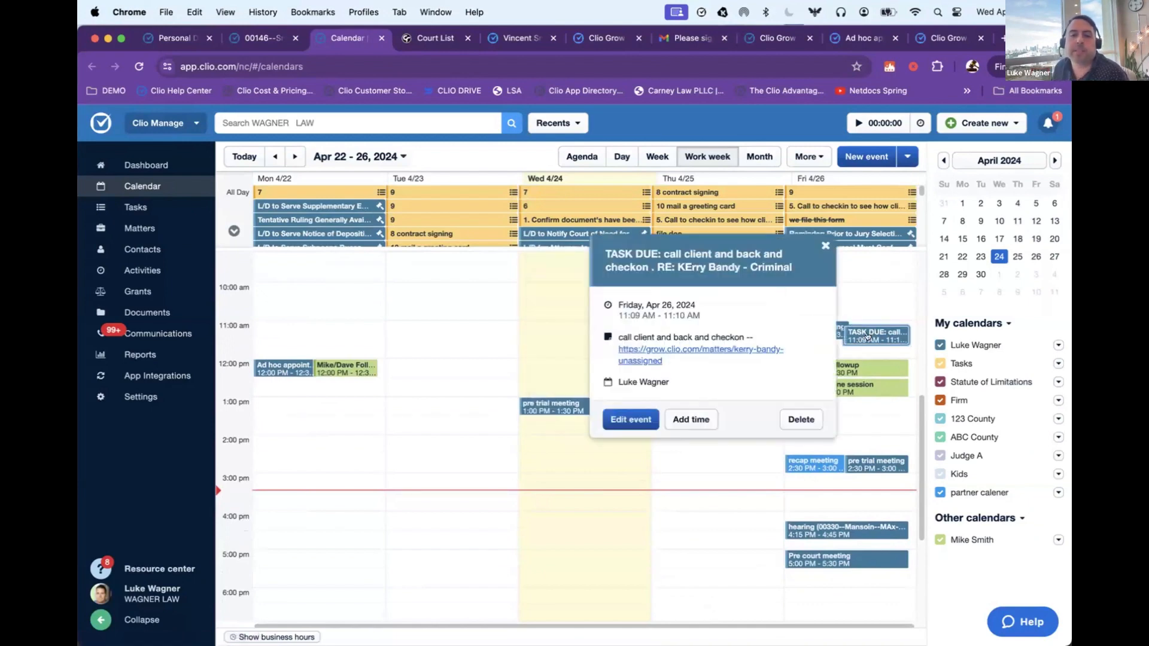
click(837, 369)
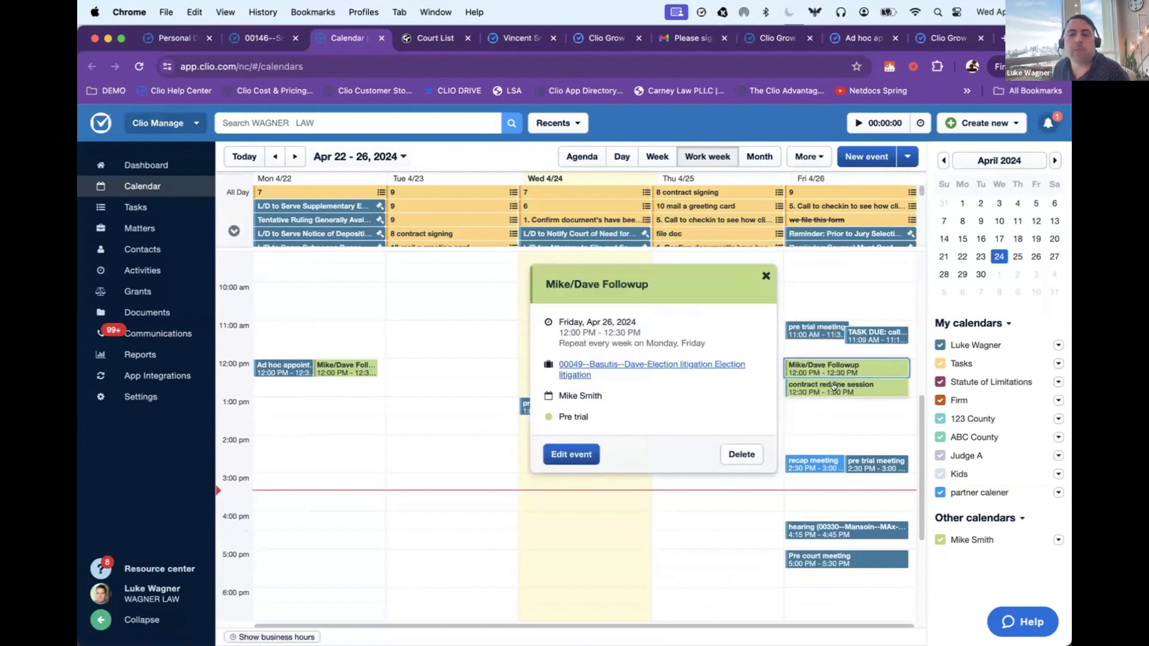
click(835, 382)
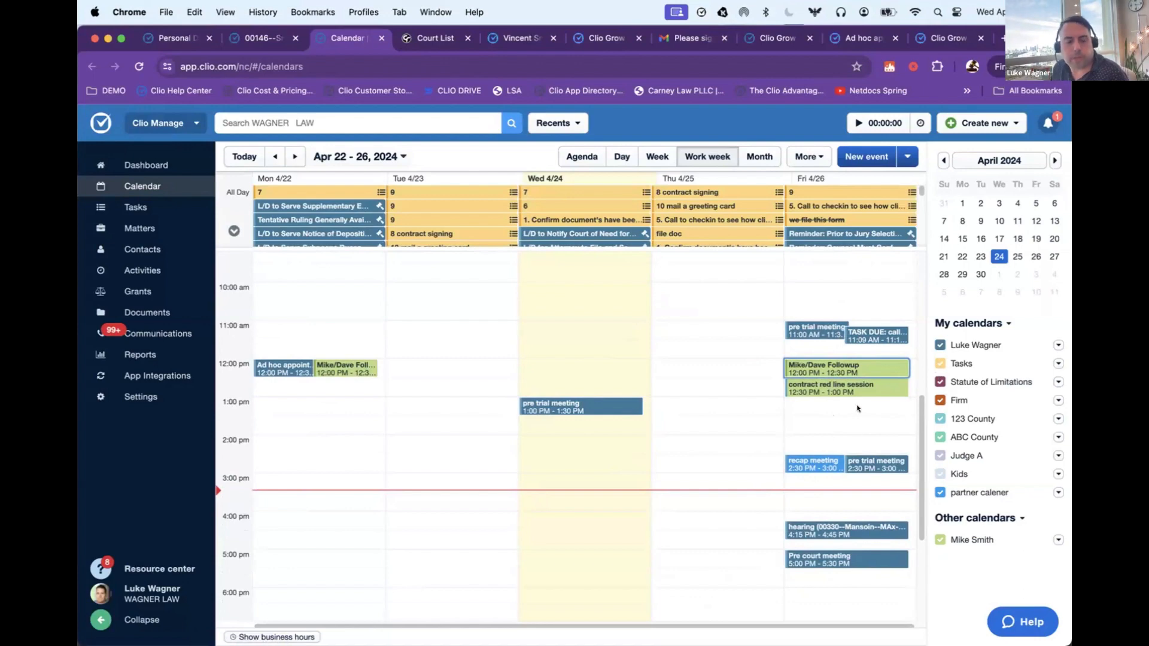
Step: Open Friday's 4:15 PM hearing, view the time entry form started from it and close the form without saving
click(811, 527)
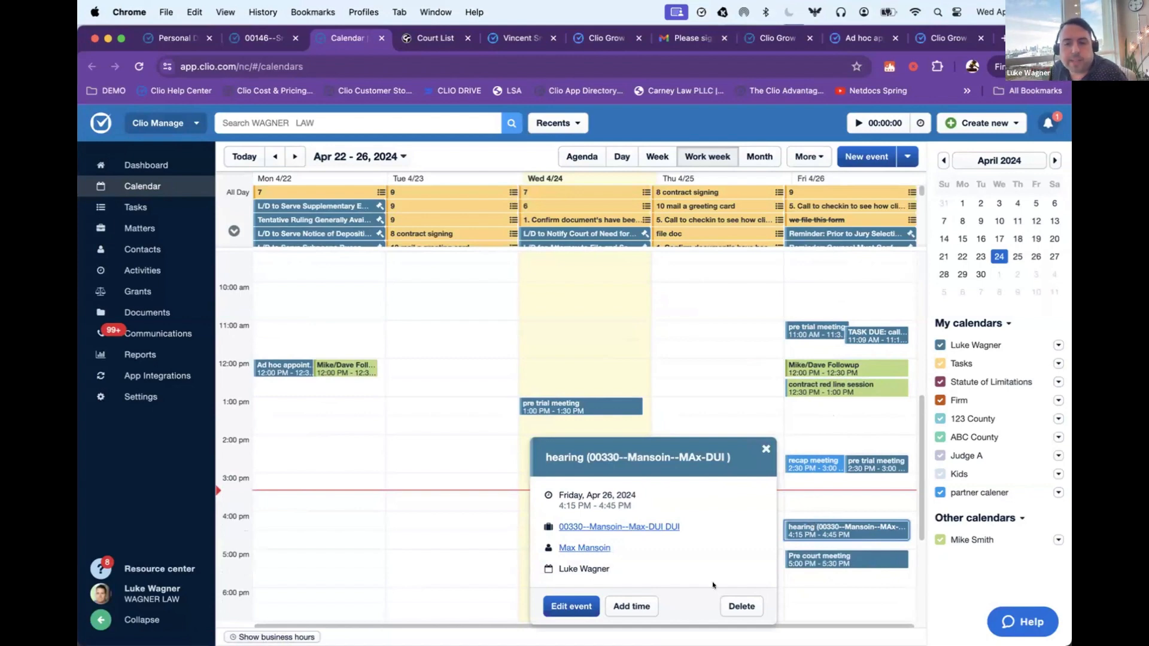
click(631, 606)
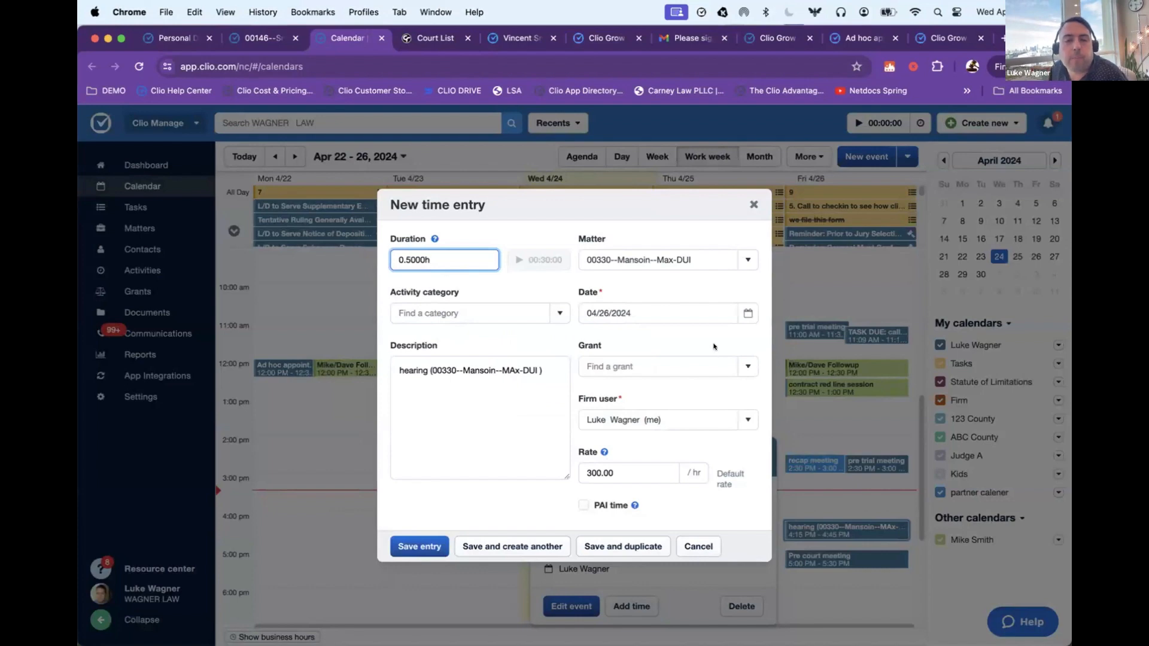
key(Escape)
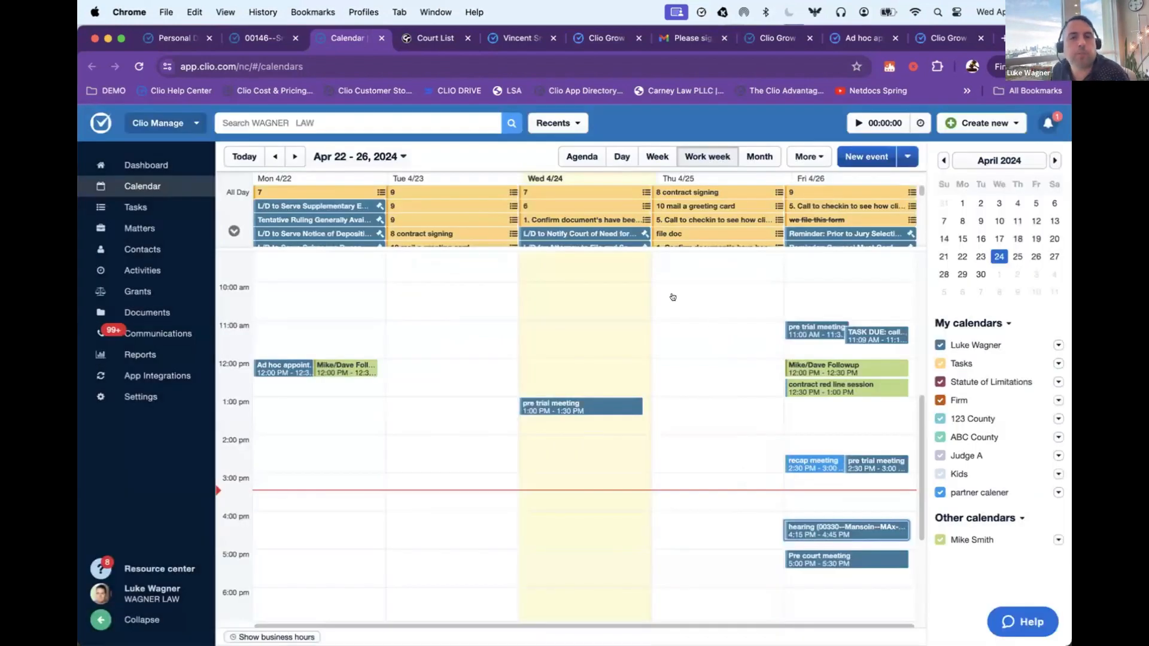
Step: Return to the matter, open its communications and review only the phone logs
click(242, 38)
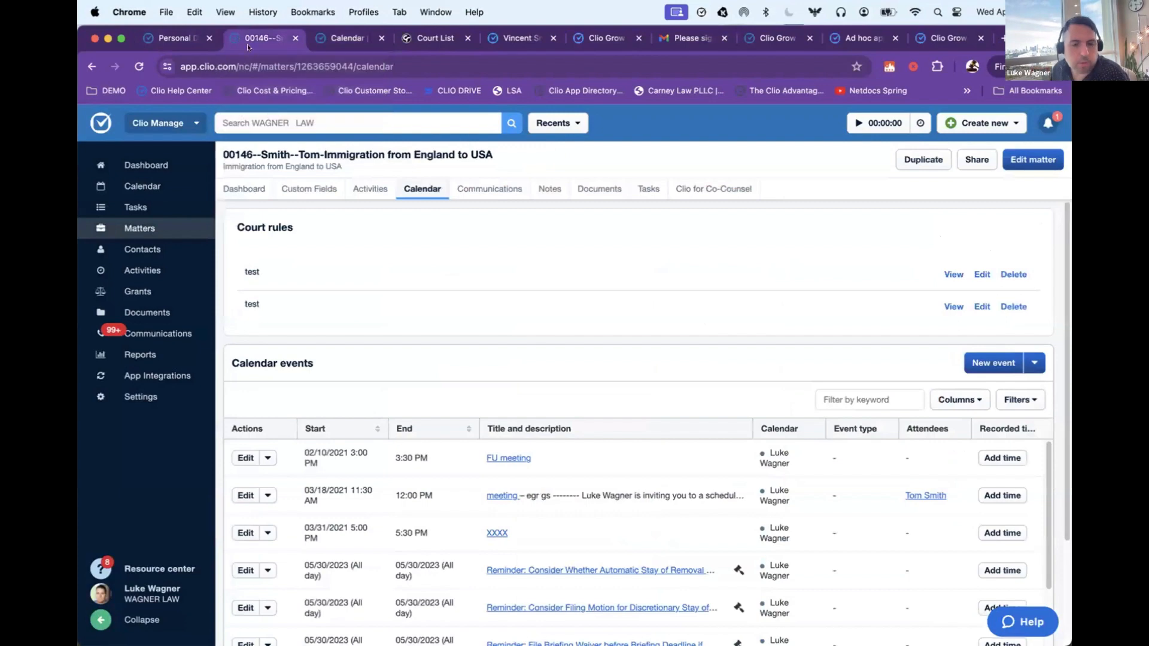
click(475, 187)
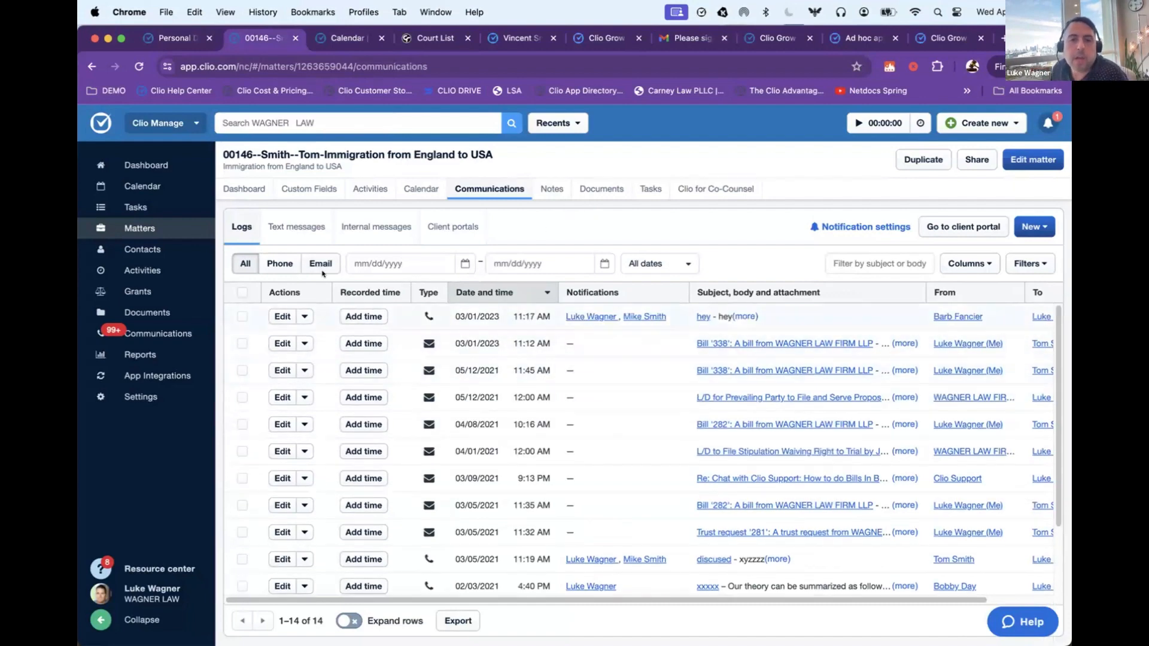
click(274, 264)
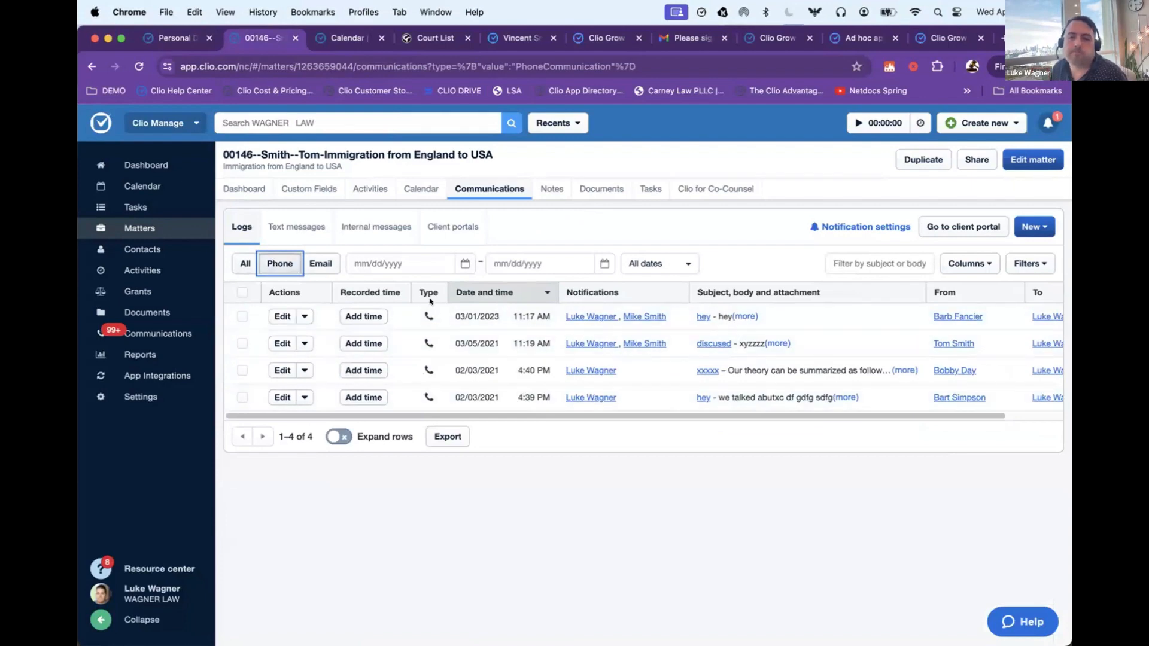
drag(450, 320, 473, 312)
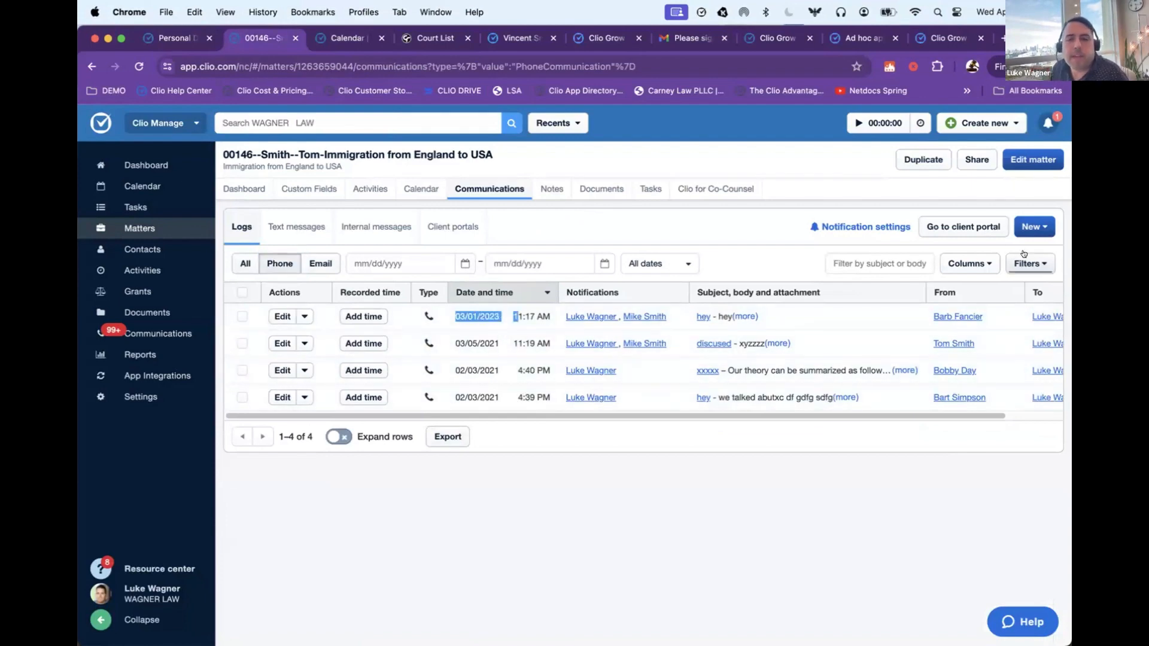
Step: Start a phone log from a contact with the subject "hey" and expand the /phone snippet as its body
click(1031, 225)
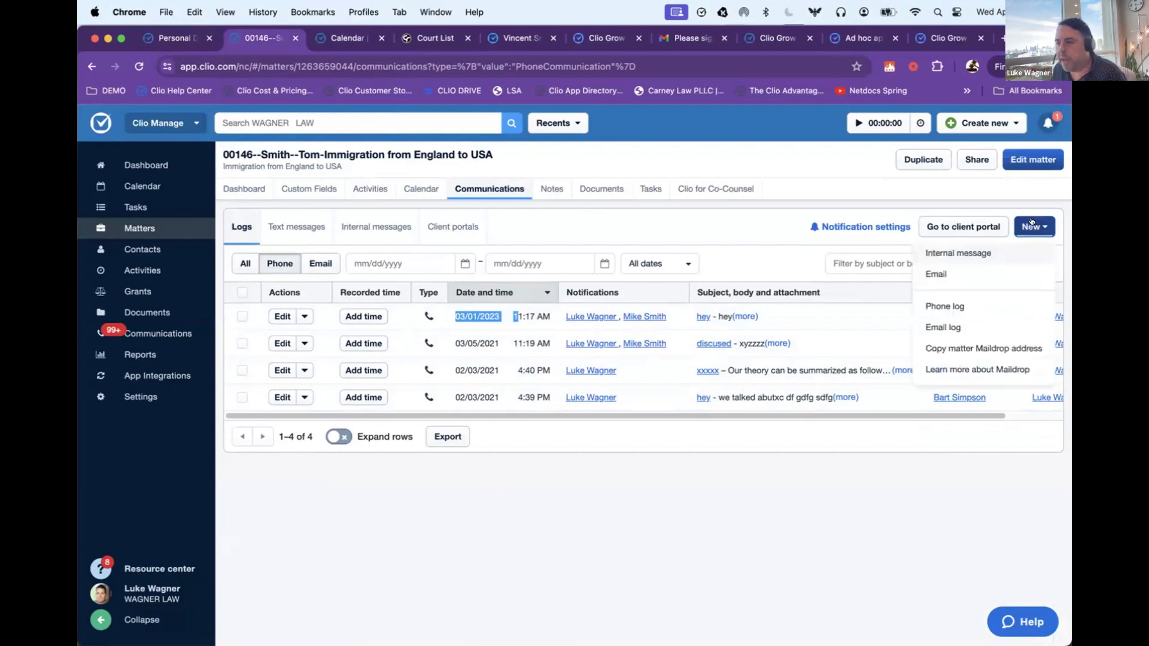
click(946, 306)
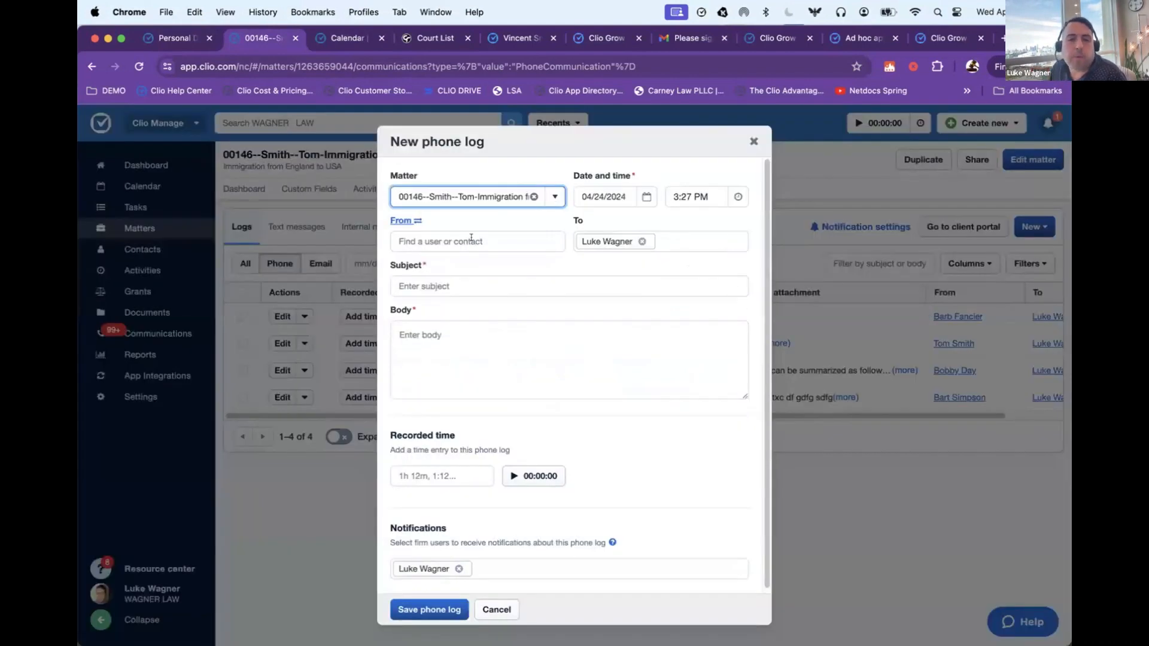
click(471, 239)
text(bart)
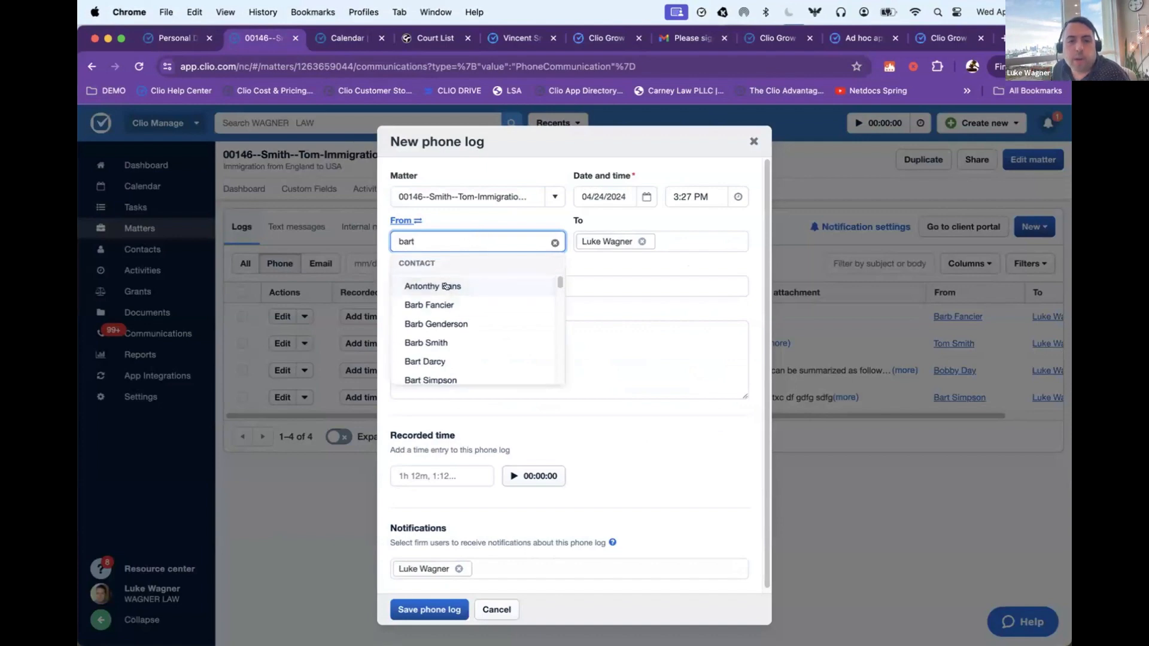
click(446, 286)
text(hey)
click(577, 341)
text(/pho)
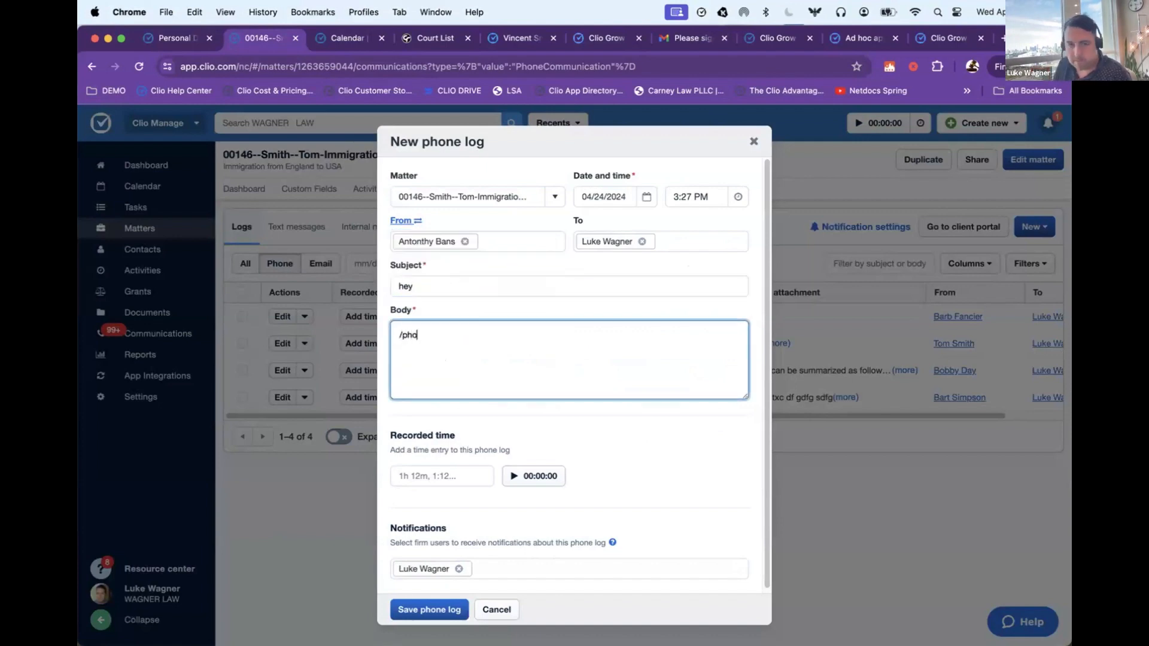
text(ne)
scroll(556, 384, down, 1)
click(439, 463)
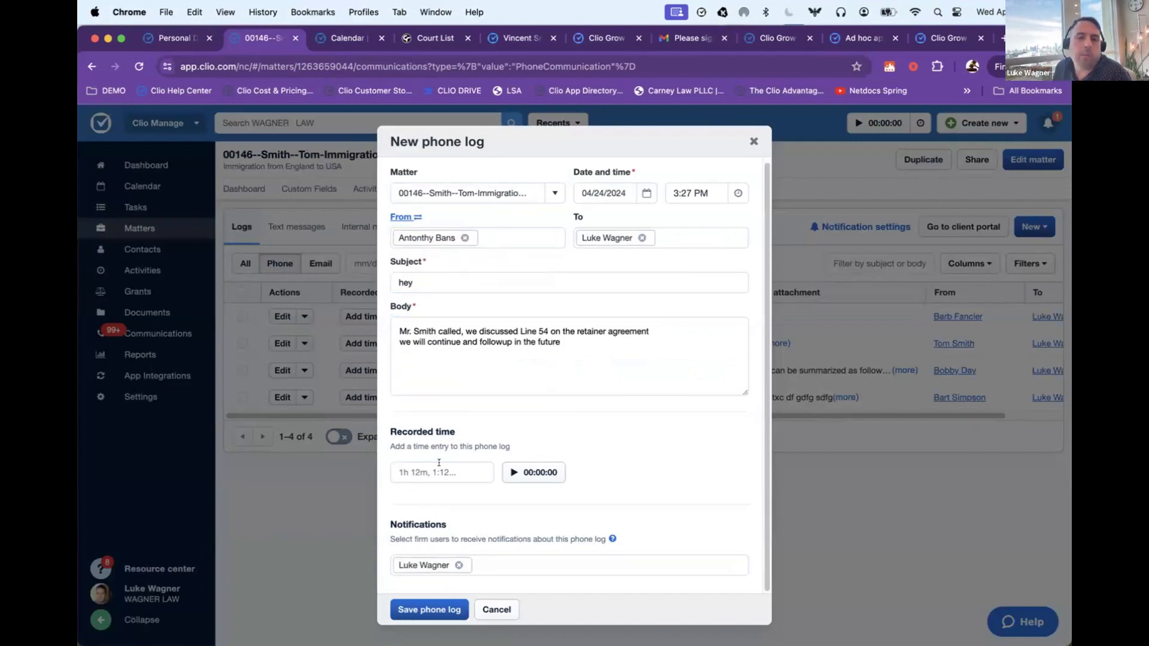
Step: Add a second firm user to the phone log's notifications and save the log
click(514, 563)
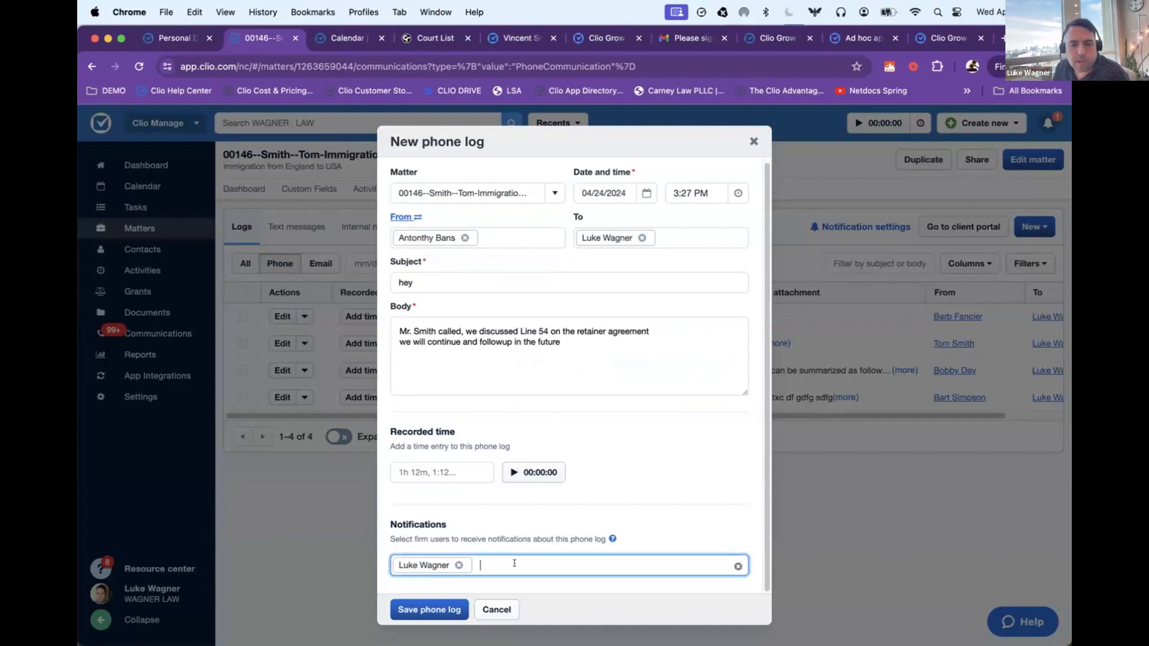
text(mike)
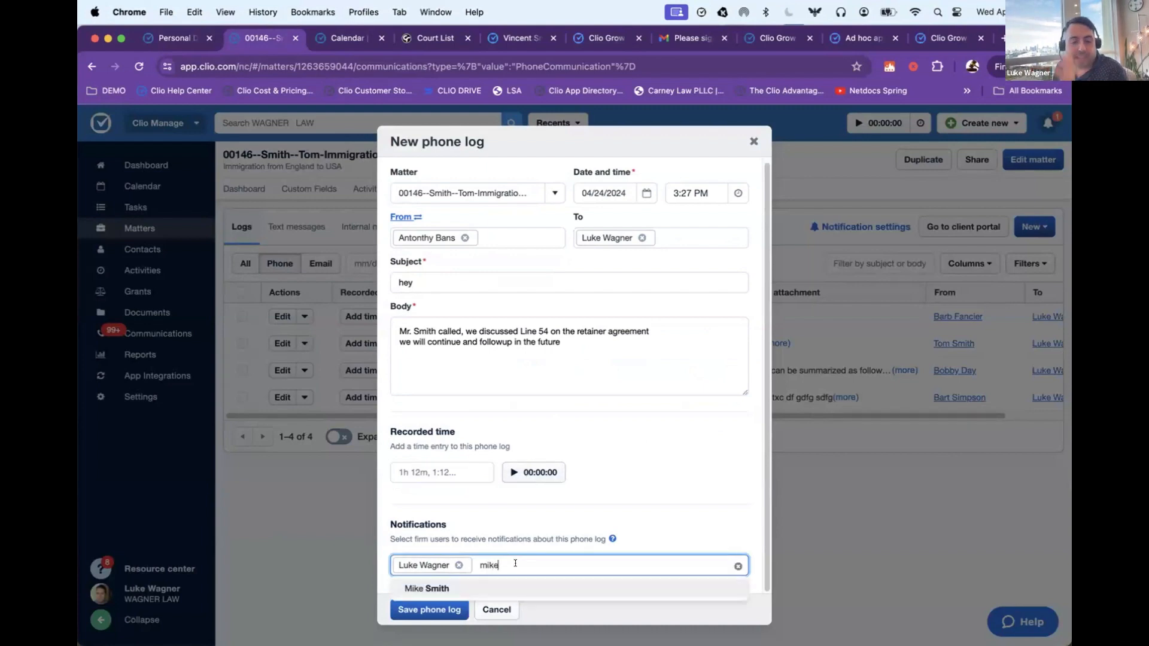
click(426, 588)
click(429, 609)
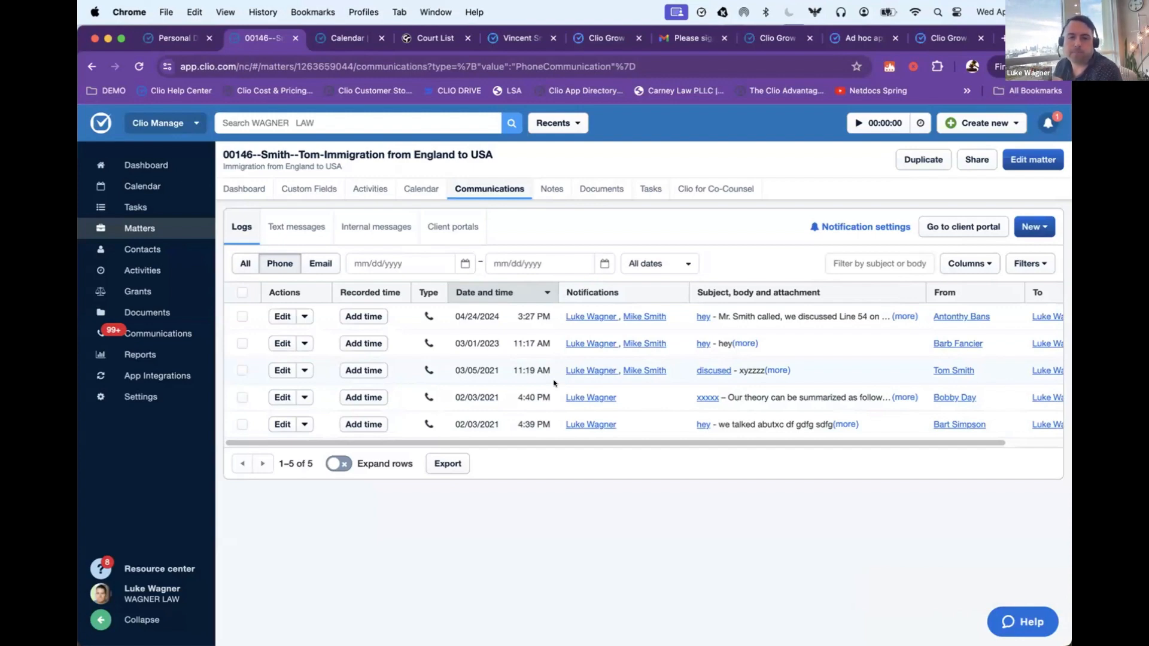
Step: Show the matter's email logs, switch to Gmail and open the "L/D to File Opposition to Motion" message
click(319, 264)
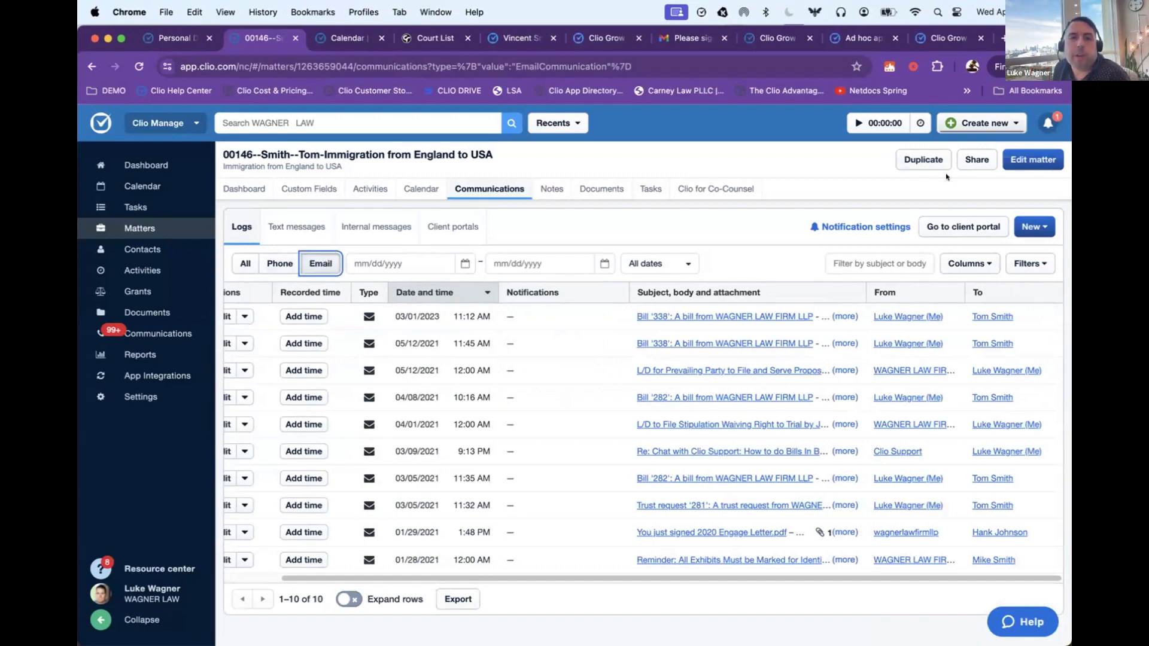
click(679, 38)
click(263, 162)
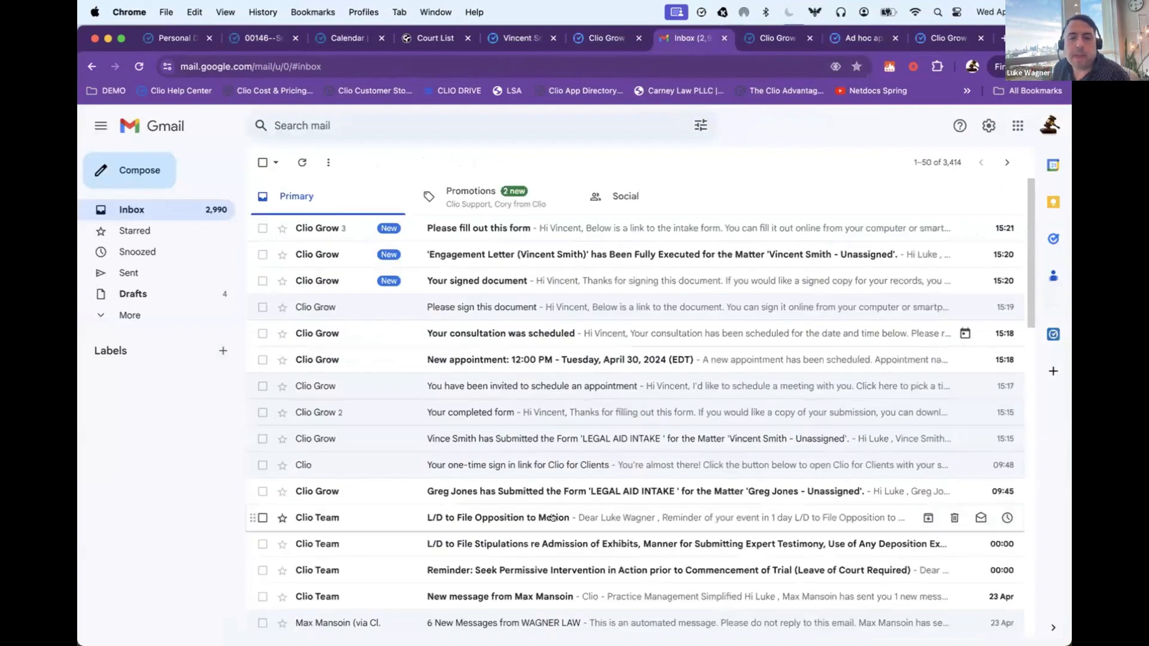
click(591, 521)
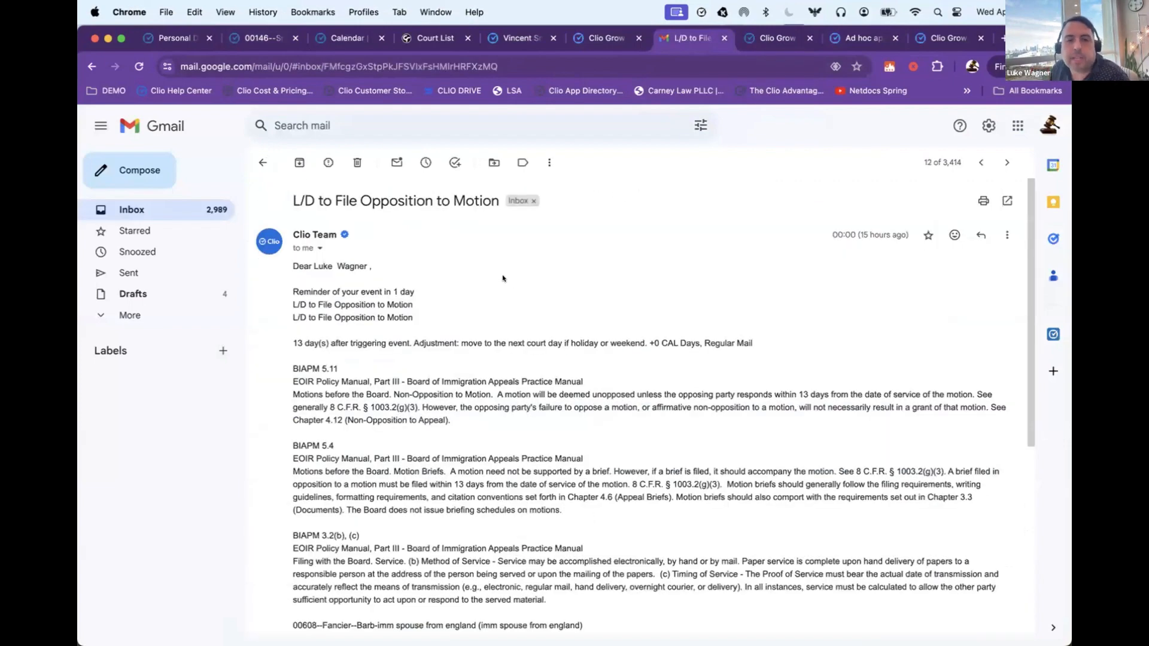
Step: With Clio's Gmail add-on, search for matter 146, select the England to USA immigration matter and log the email to it
click(1052, 334)
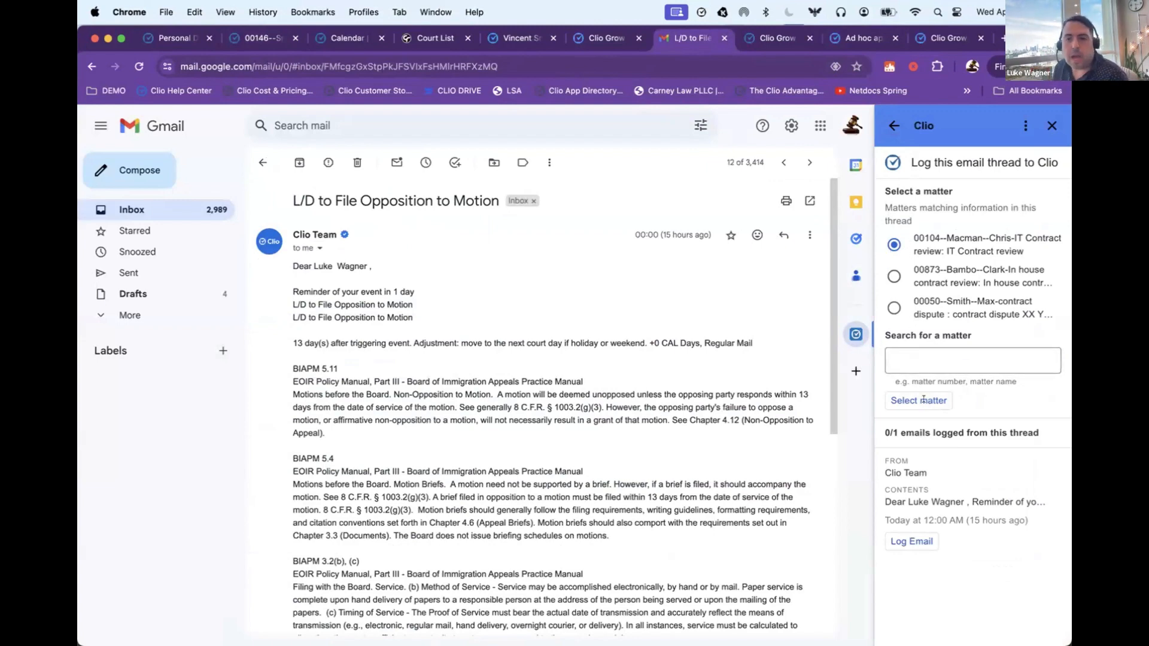
click(934, 353)
text(146)
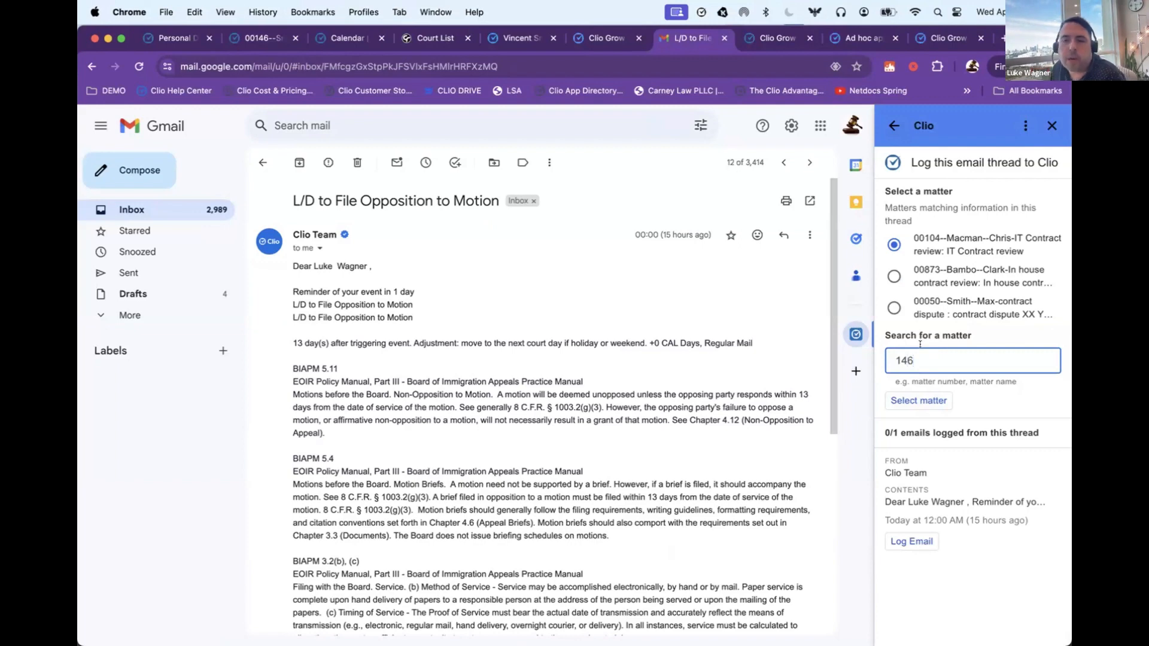
click(963, 397)
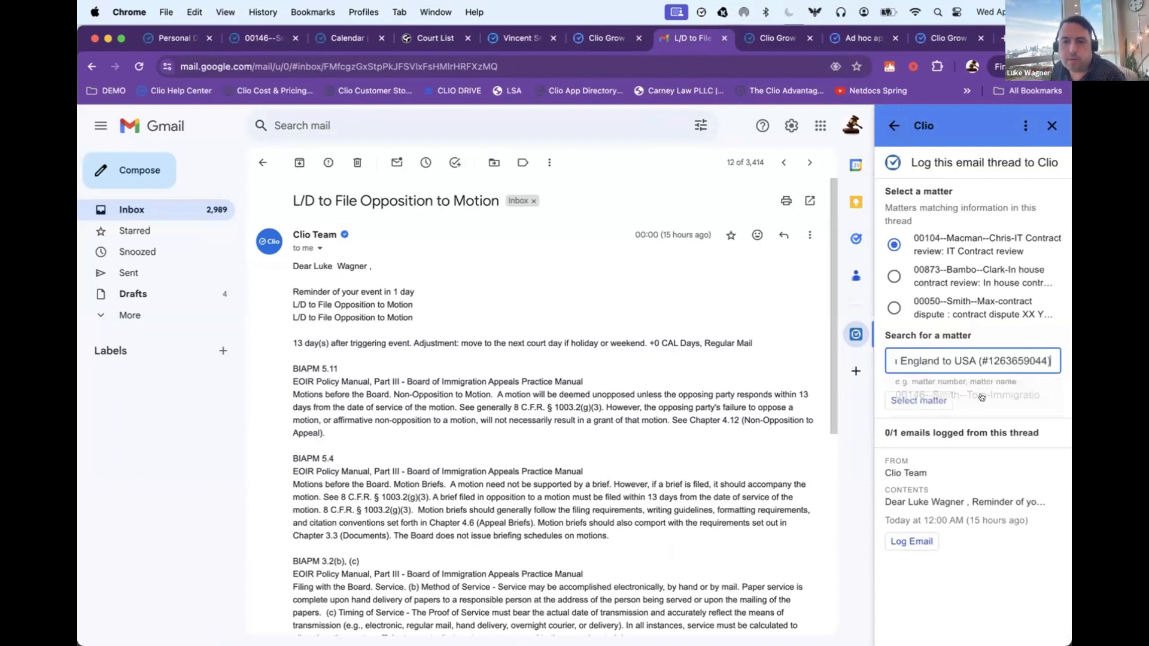
click(919, 400)
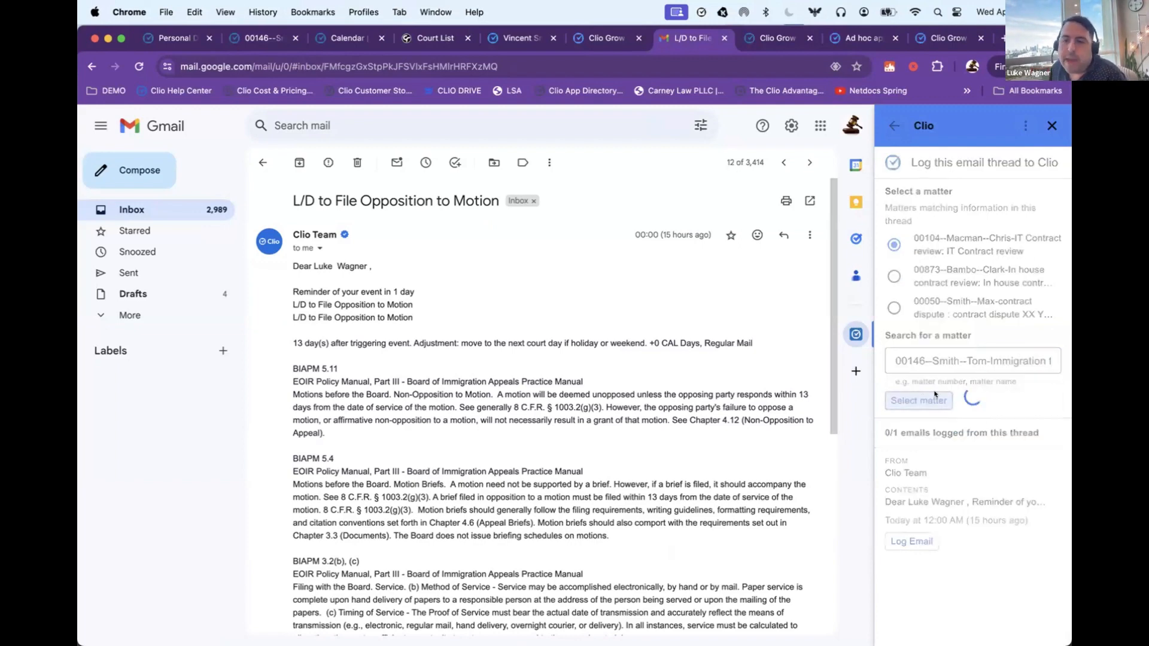
click(905, 542)
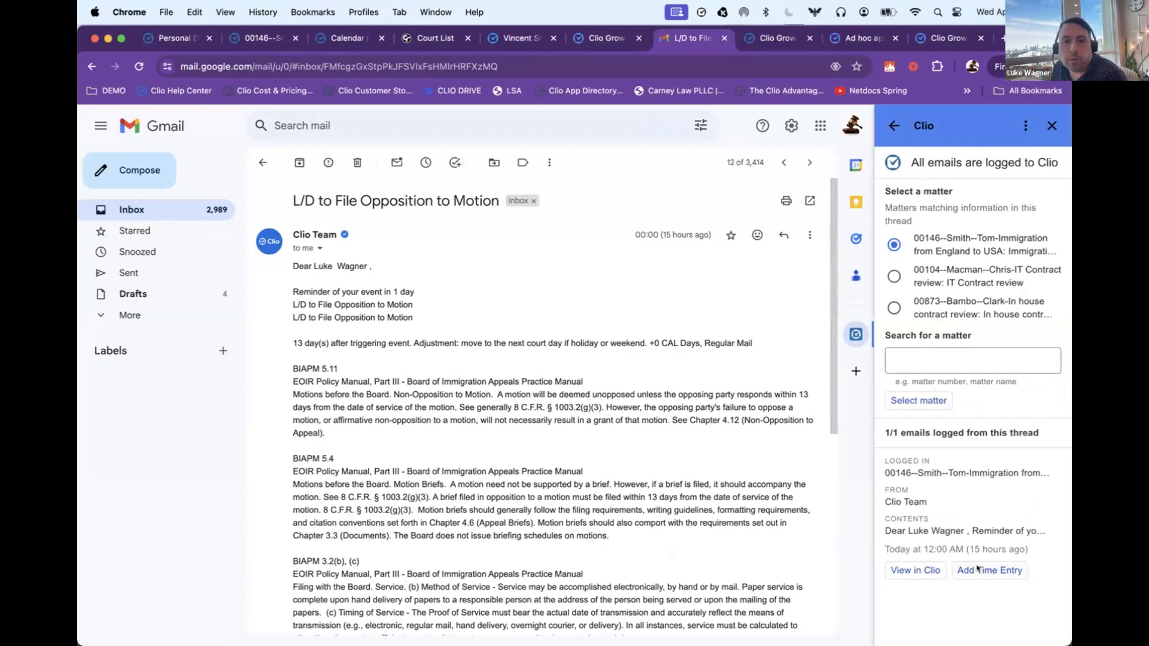
Step: Switch to Outlook, look over the filing options in Clio's add-in and return to the browser
key(super+Tab)
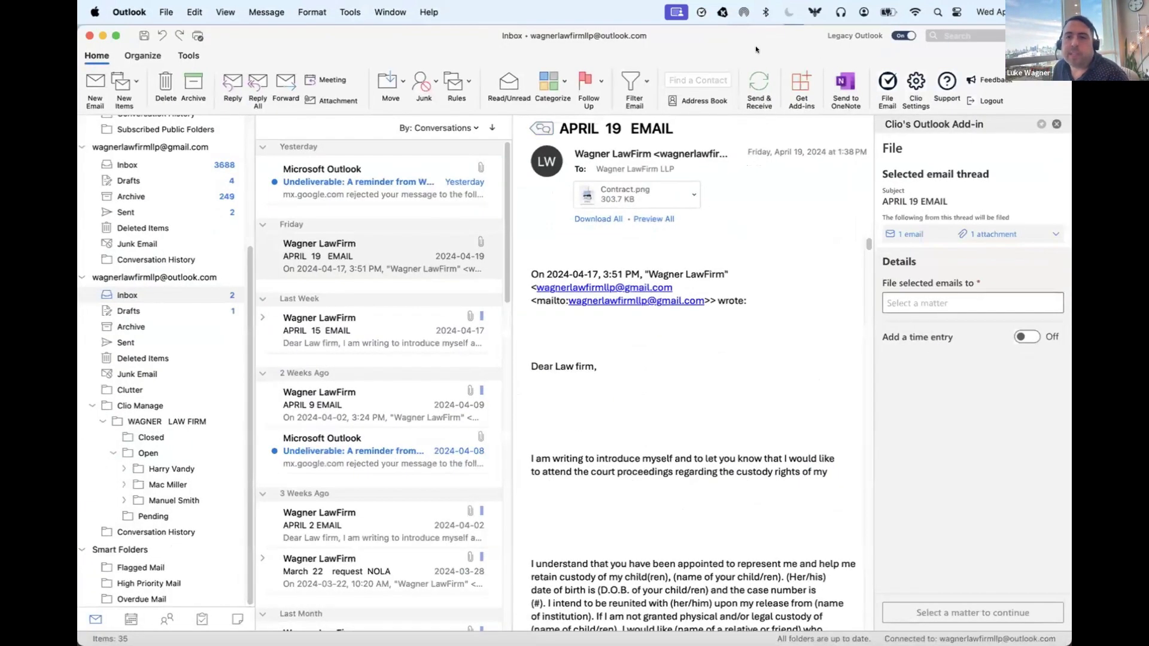
drag(755, 46, 724, 38)
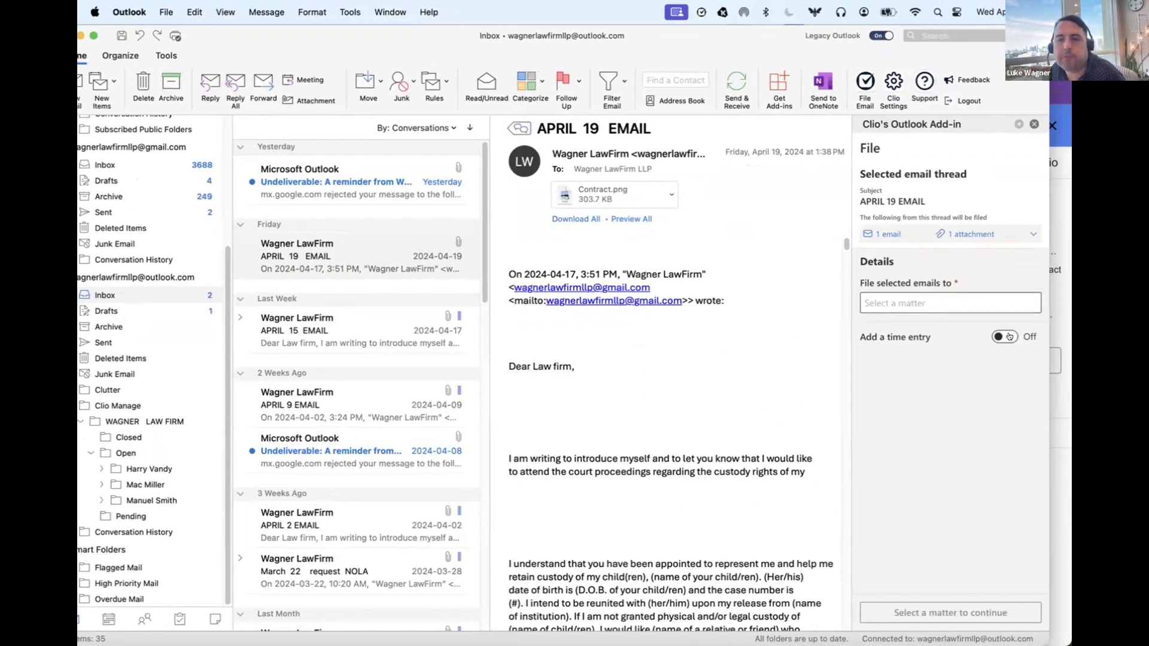
click(1057, 317)
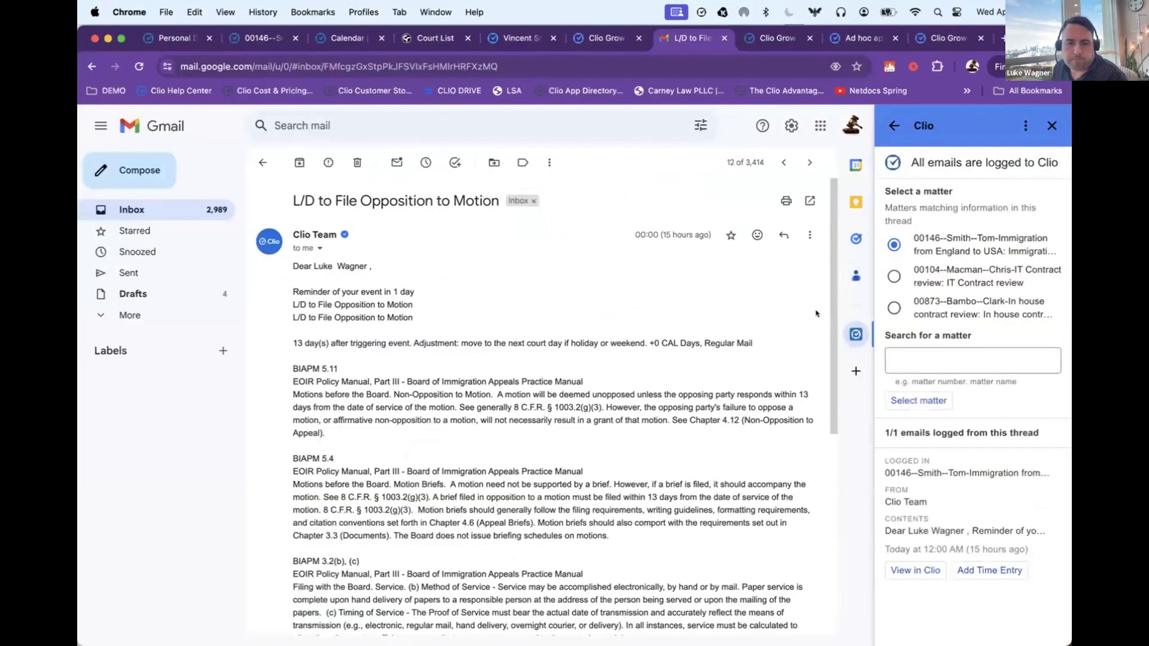
Step: Refresh the matter's email logs in Clio Manage and open the logged "L/D to File Opposition to Motion" email
click(268, 38)
click(280, 263)
click(319, 262)
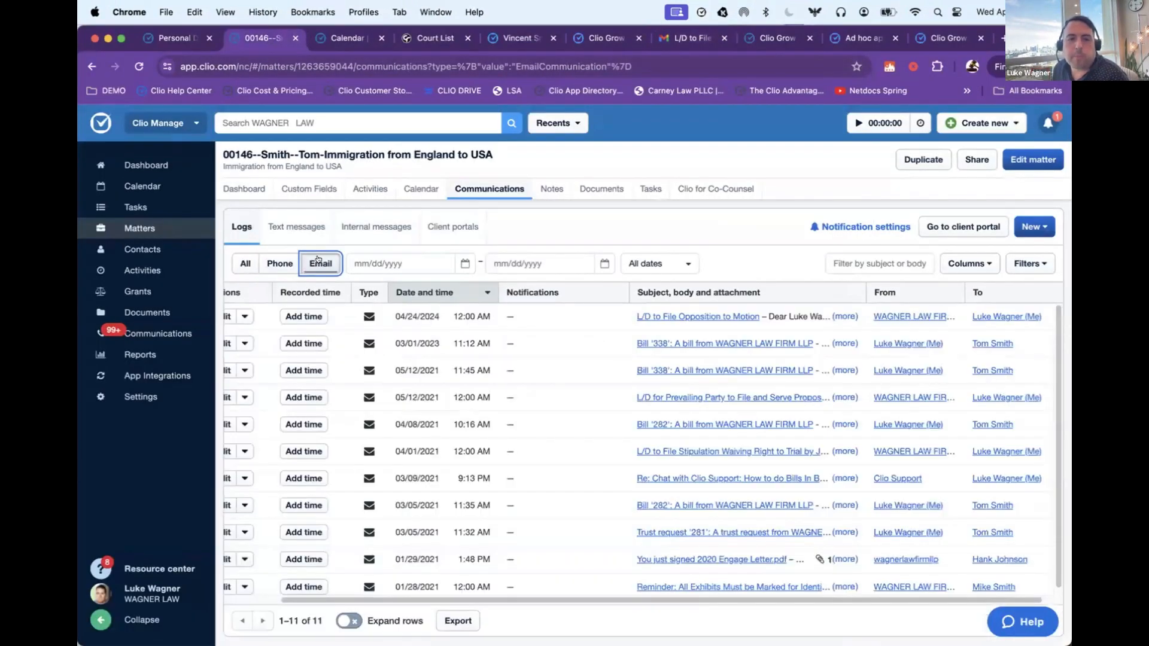
drag(388, 316, 684, 316)
click(684, 315)
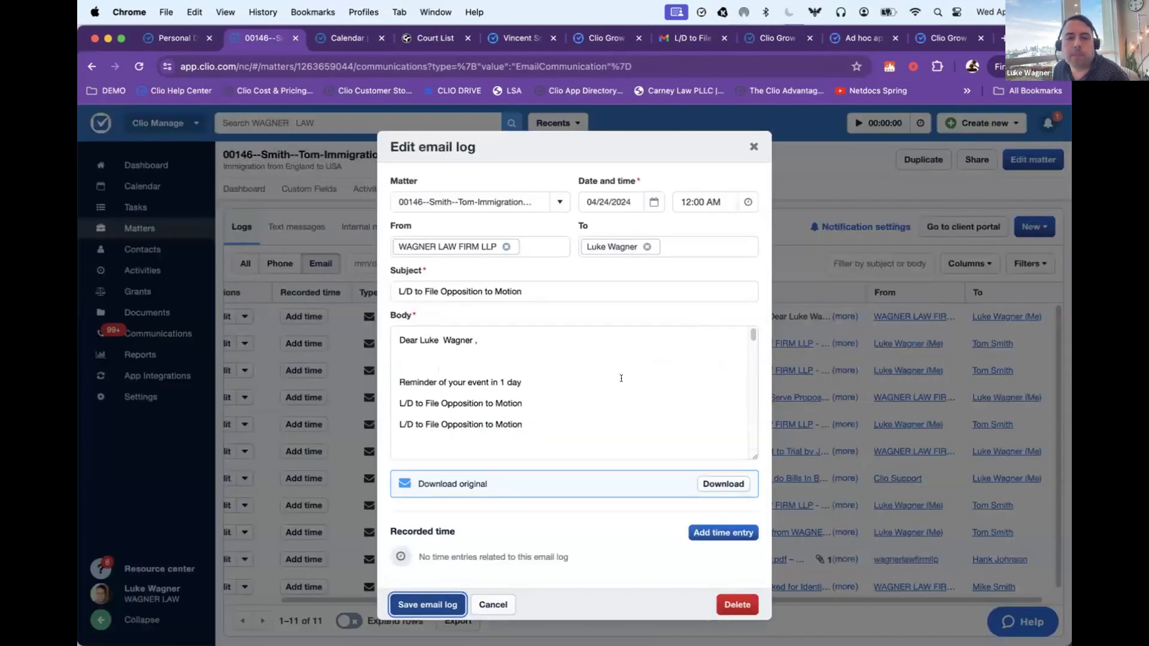
Step: Read through the body and time entry section of the logged email and close it without saving
scroll(589, 372, down, 5)
scroll(585, 383, up, 5)
click(585, 383)
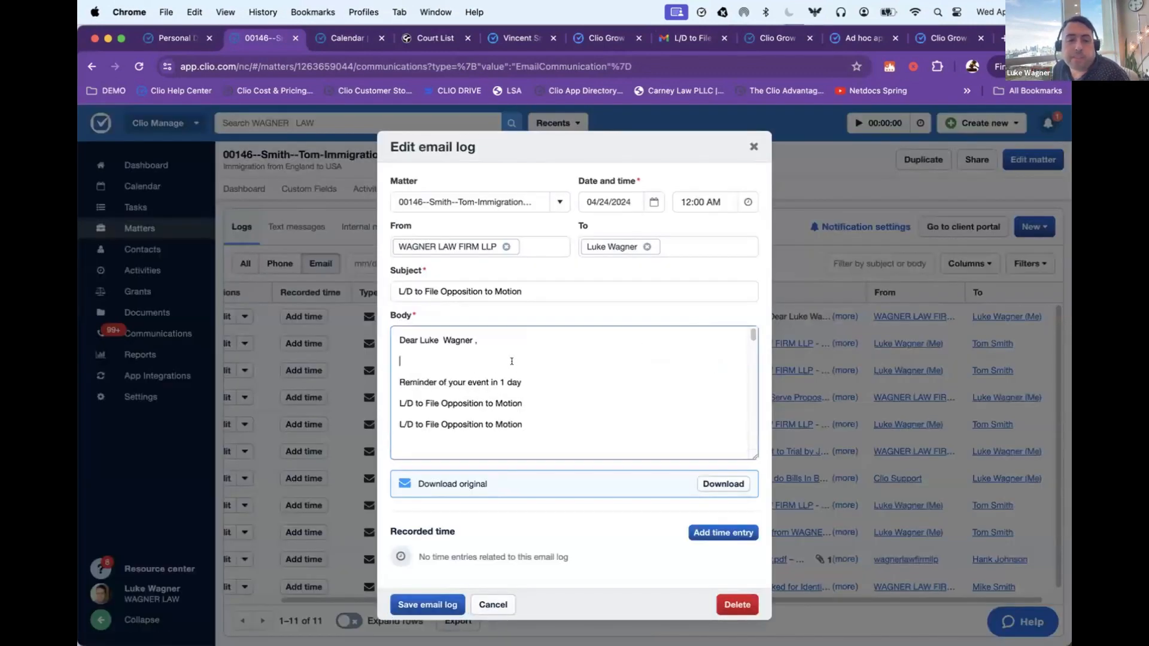
key(super+a)
click(556, 345)
scroll(557, 359, up, 5)
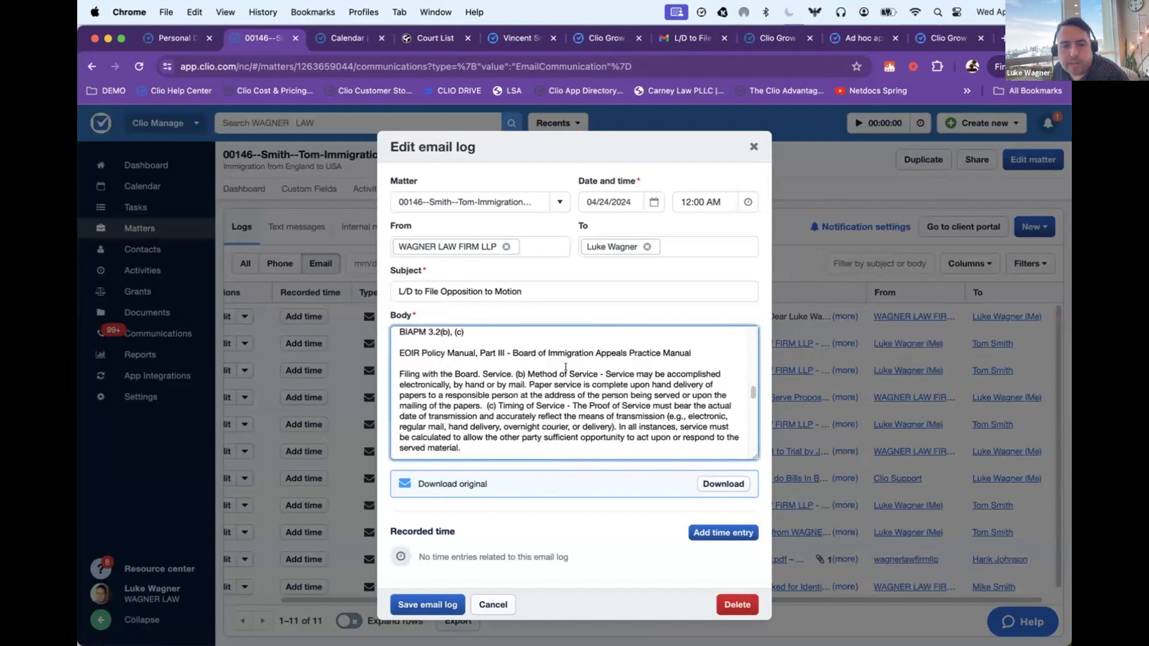
click(521, 490)
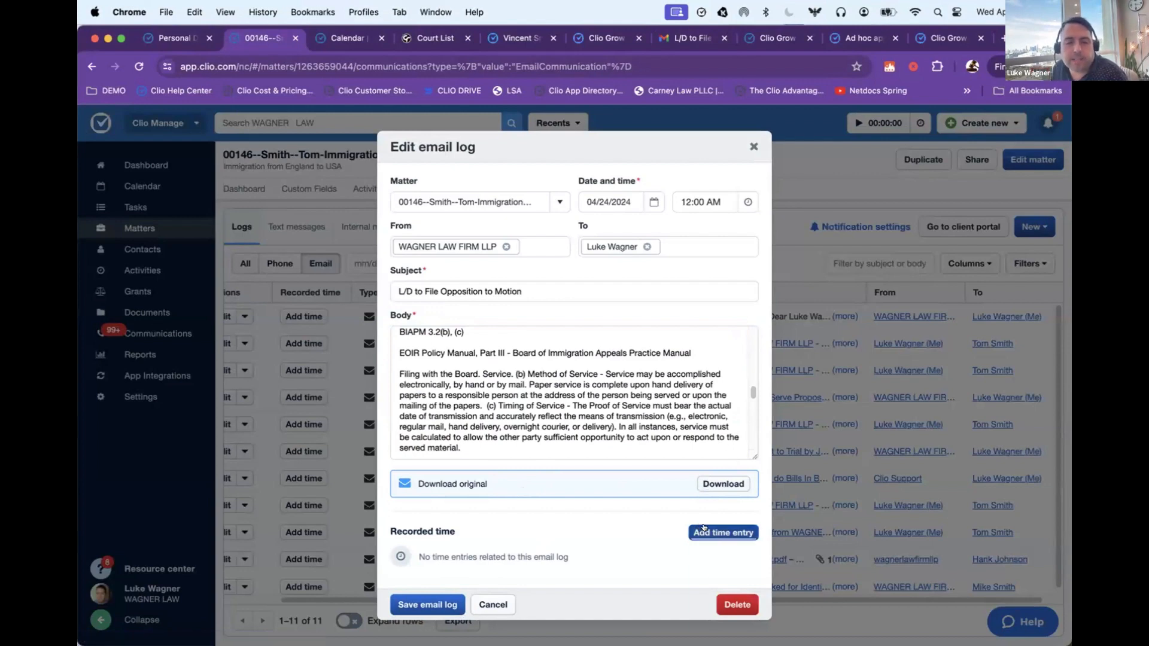
click(754, 146)
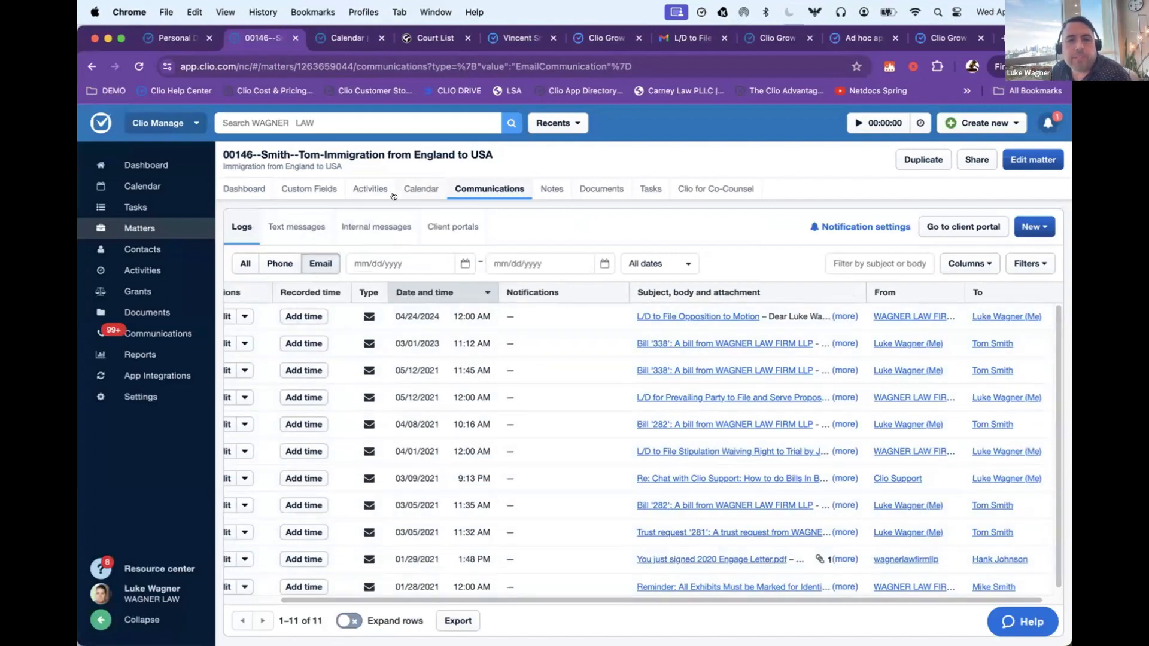
Step: View the column layout options for exporting the communications and cancel the export
click(458, 620)
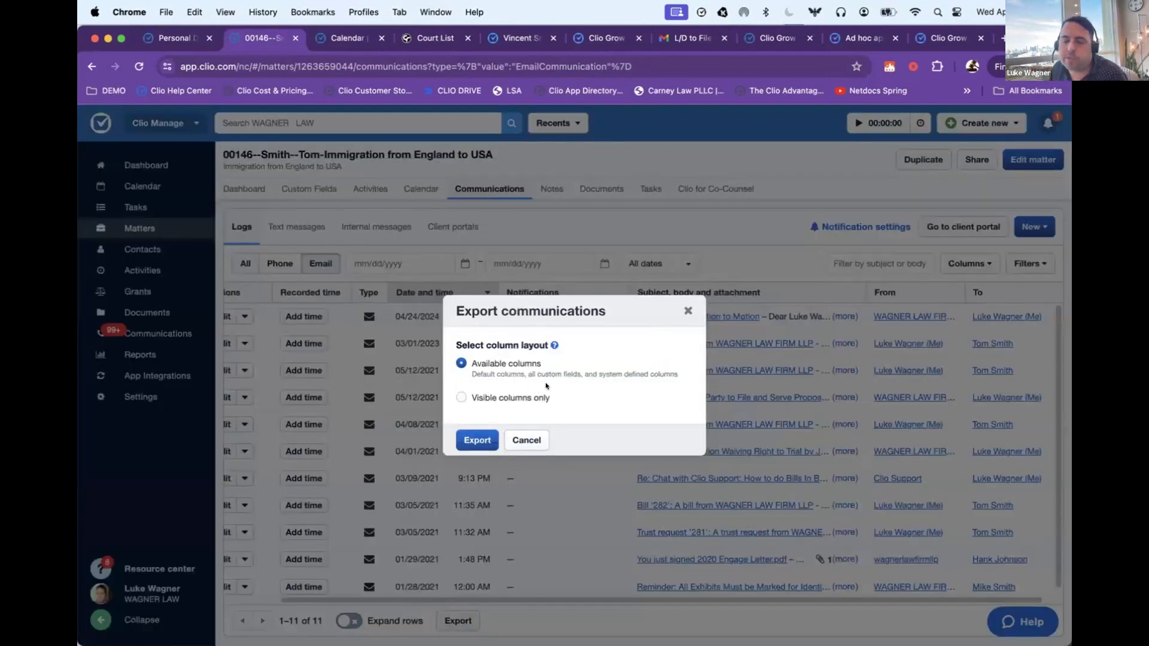
click(465, 223)
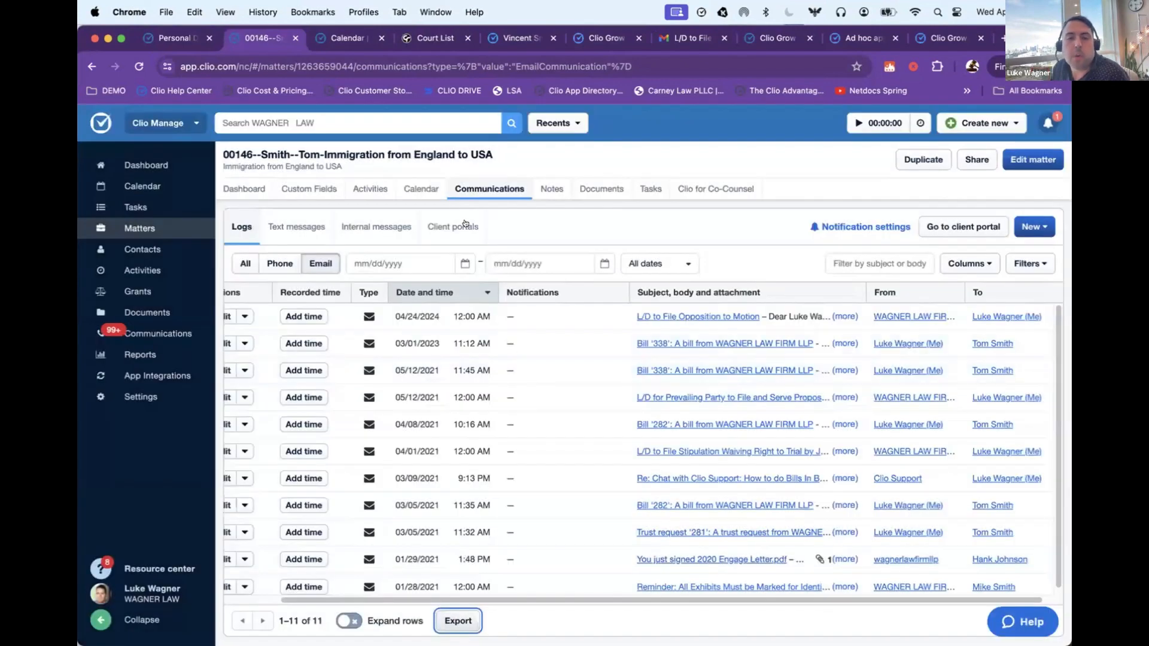
click(461, 621)
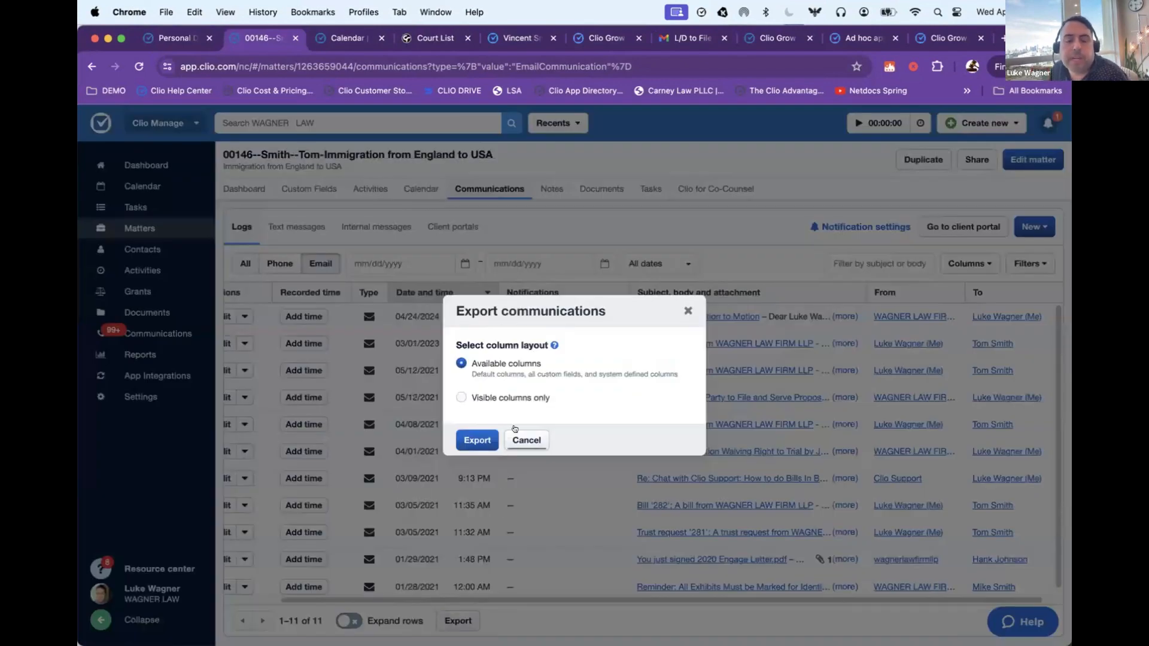
click(530, 440)
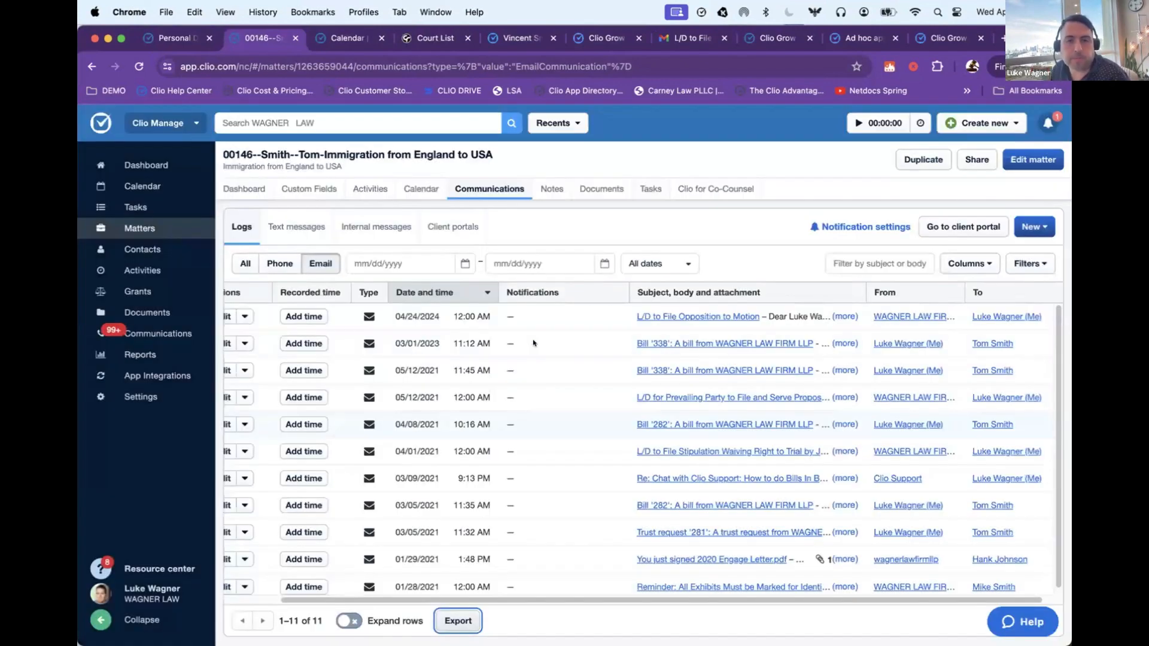
Step: Expand the "zzzz" note in the matter's notes and look over the blank new note form, discarding it without saving
click(537, 190)
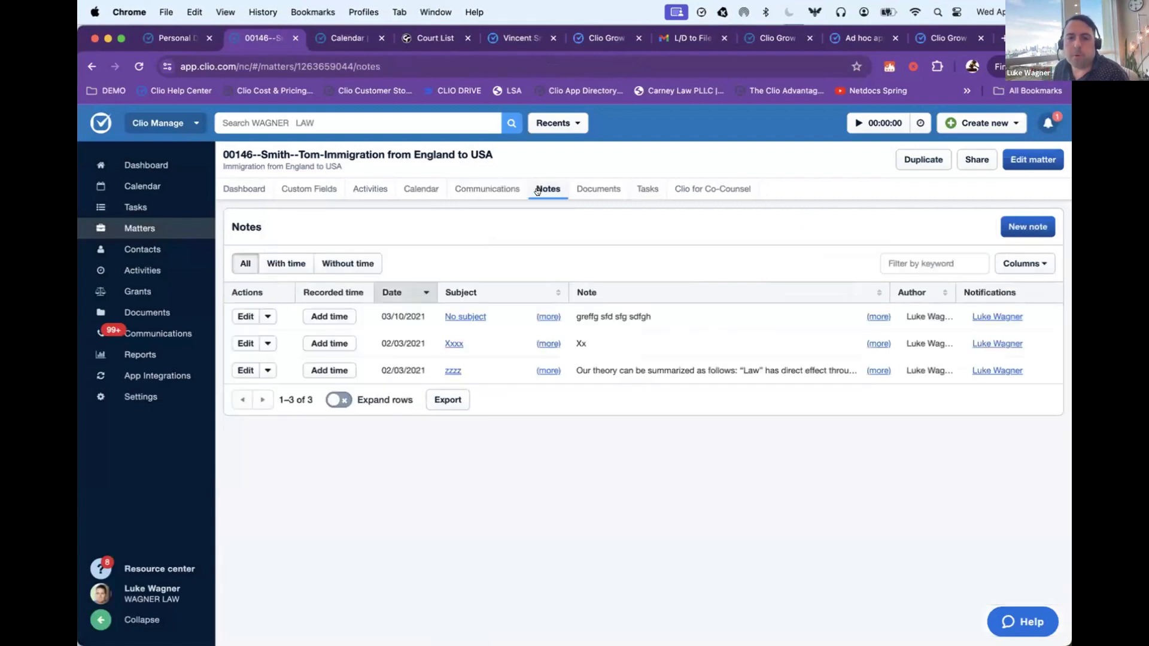
click(878, 370)
click(1016, 227)
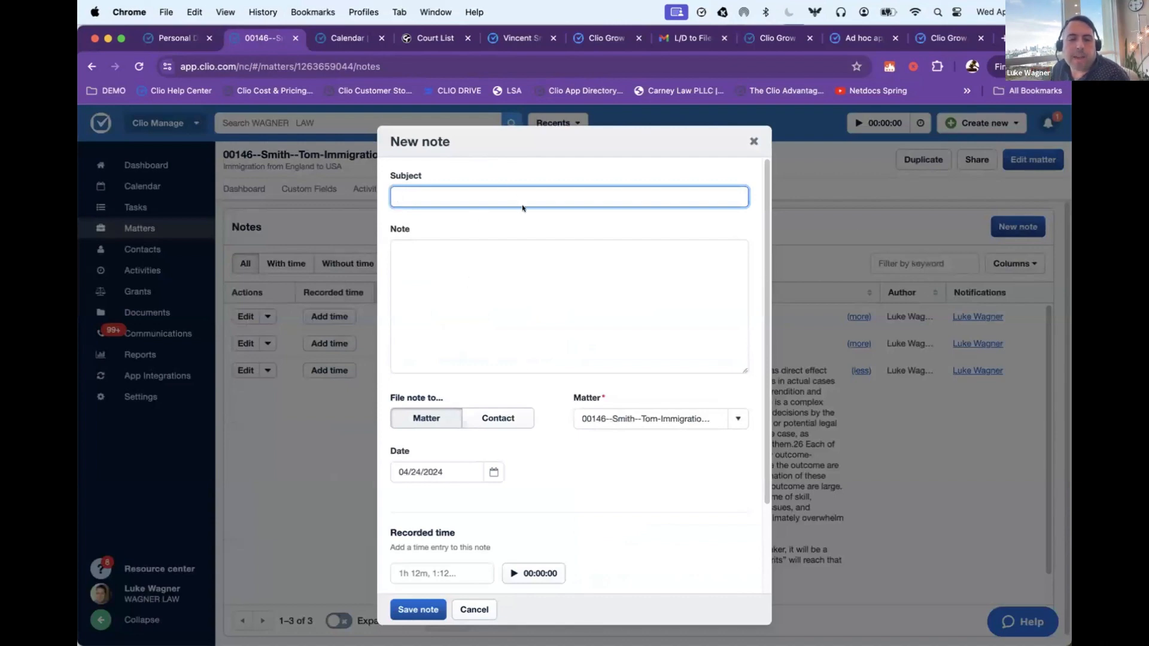
scroll(532, 351, down, 3)
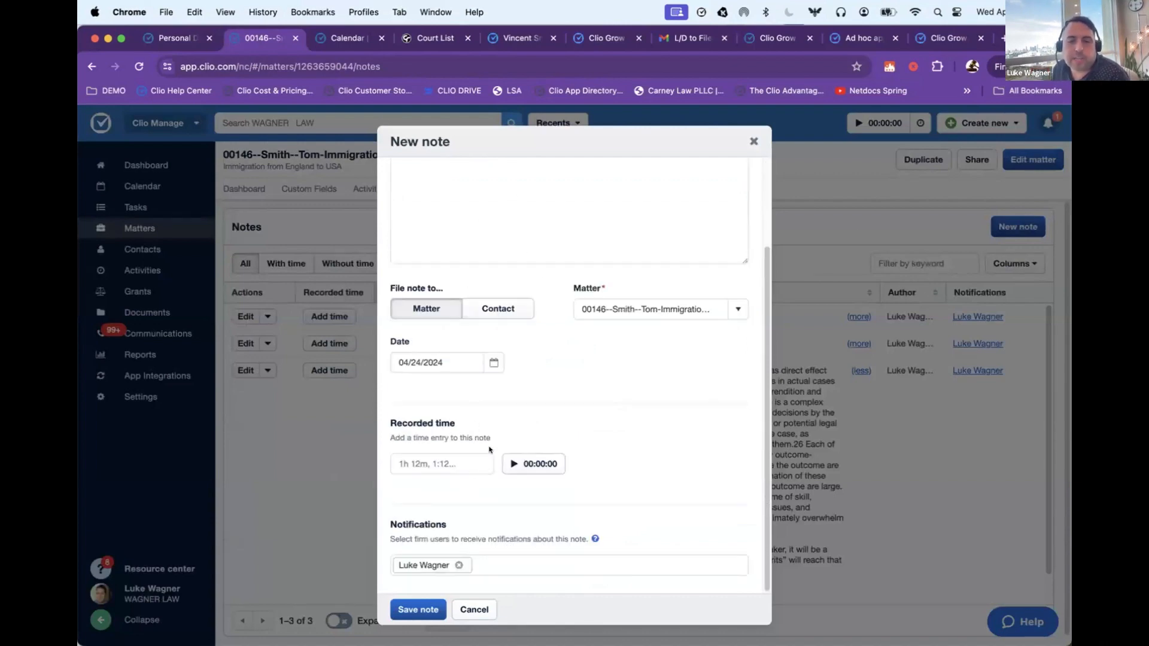
click(474, 609)
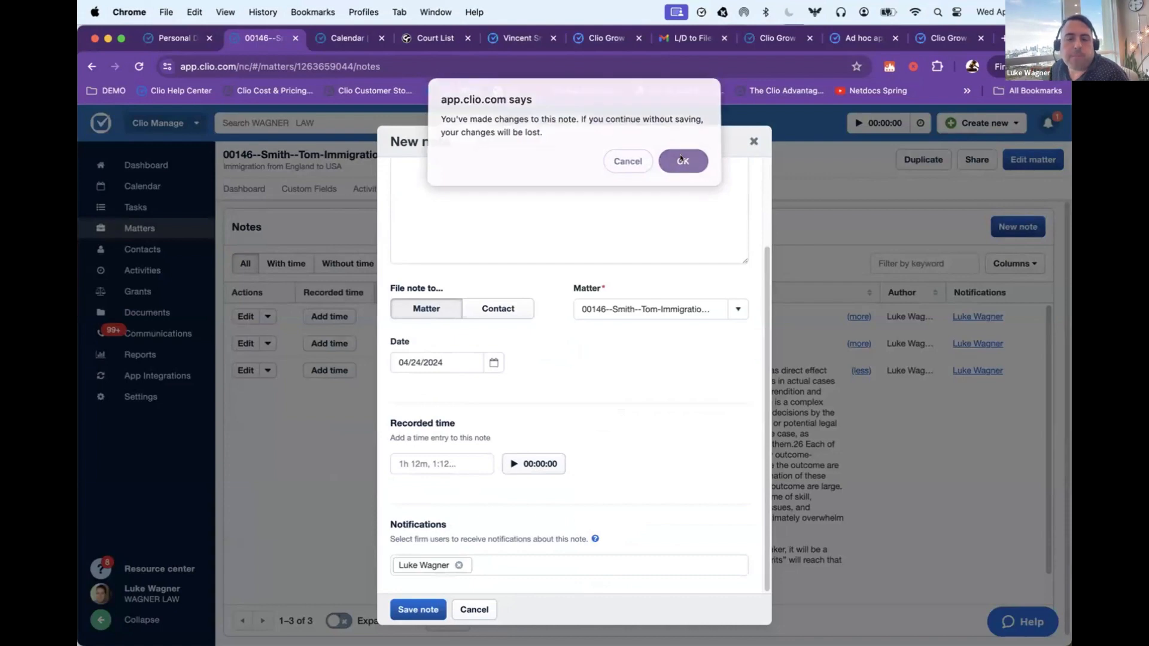
click(686, 171)
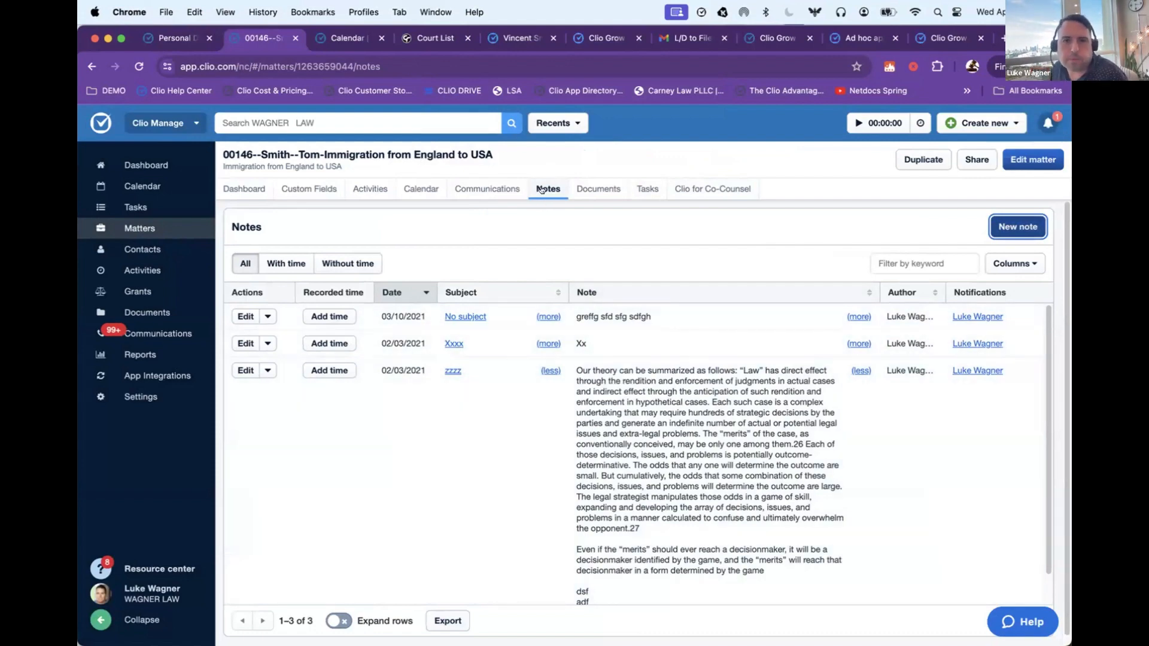
Step: Open the "Event reminder: signing meeting" thread in the matter's text messages, read the reminder and close it
click(497, 188)
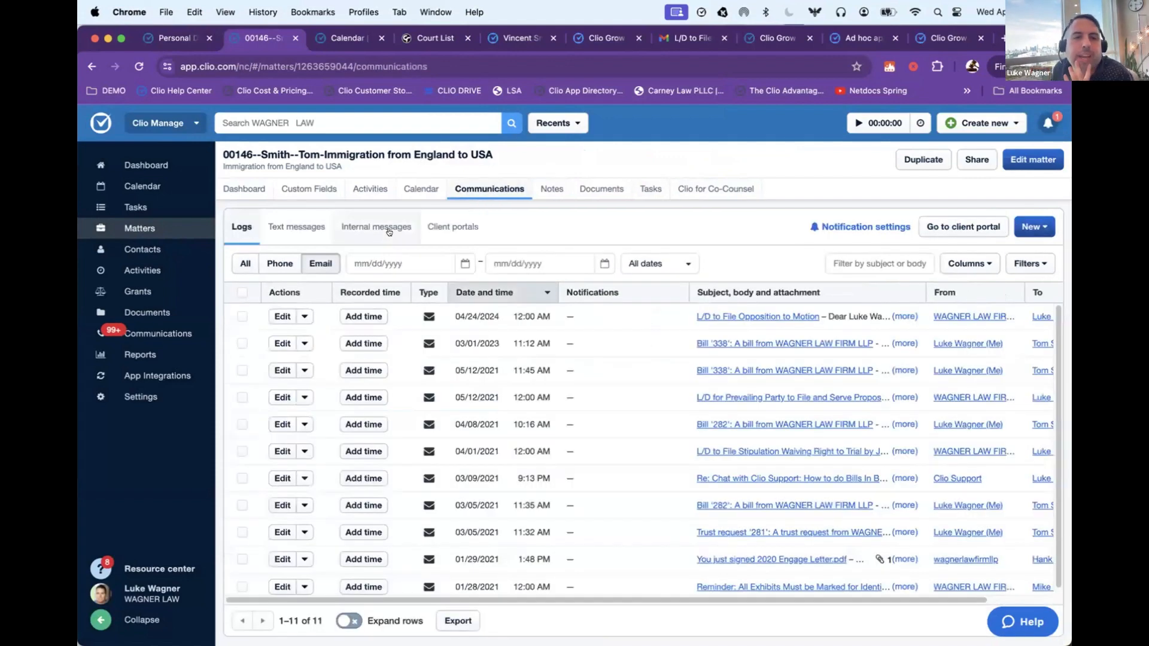
click(282, 225)
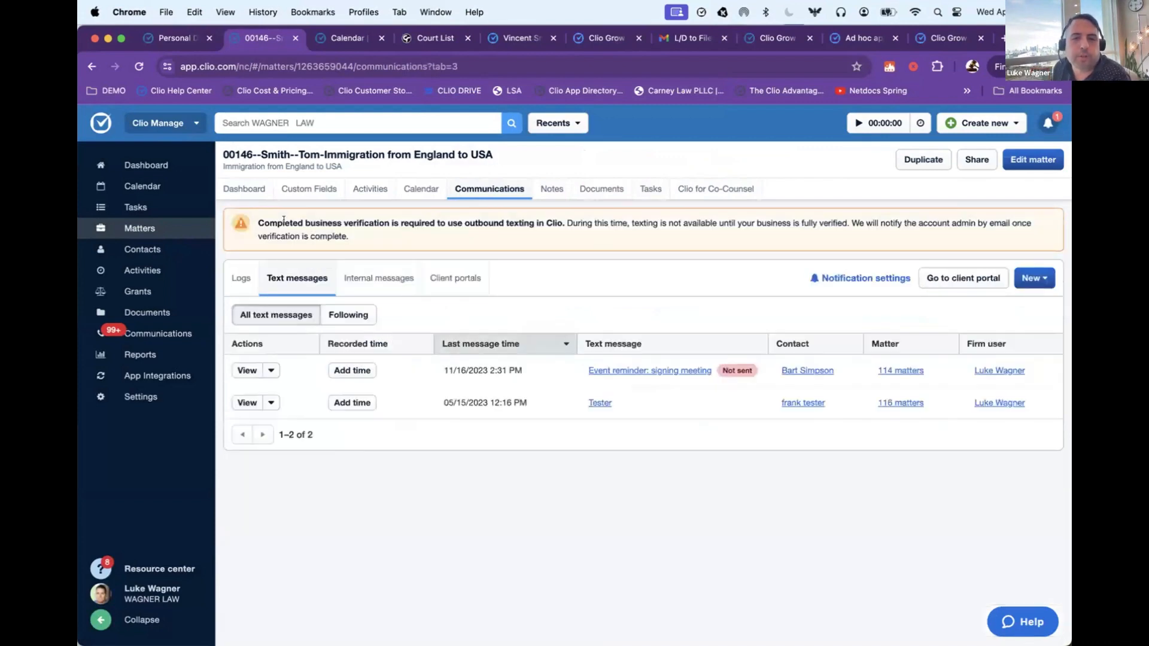
click(620, 370)
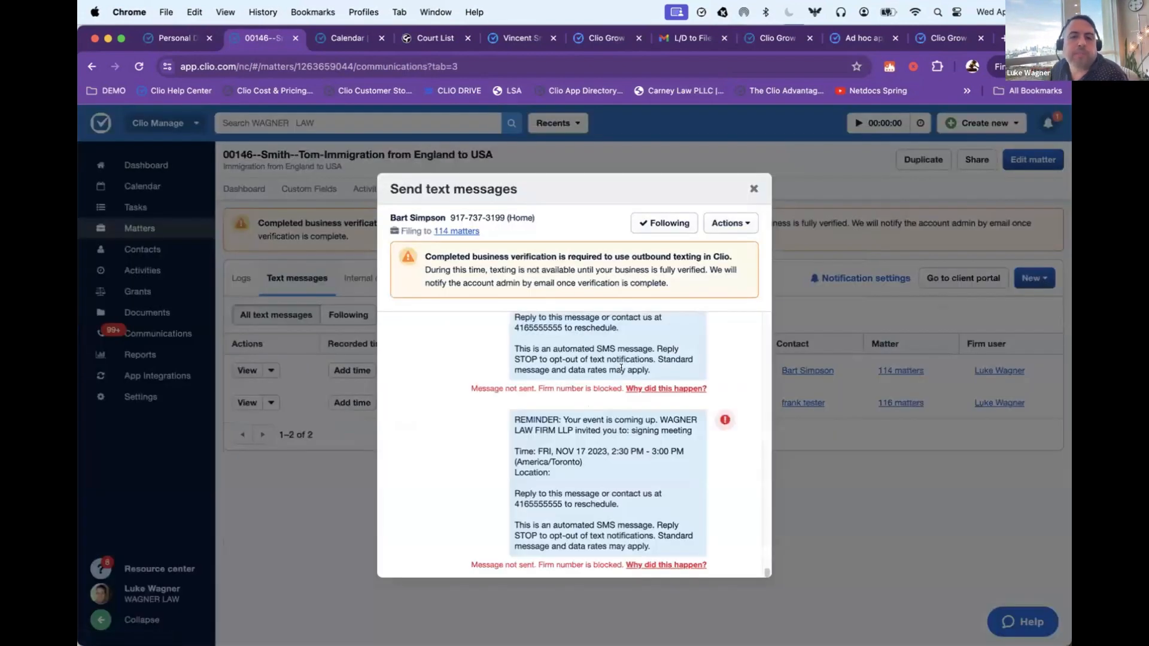
drag(513, 408, 672, 535)
click(670, 445)
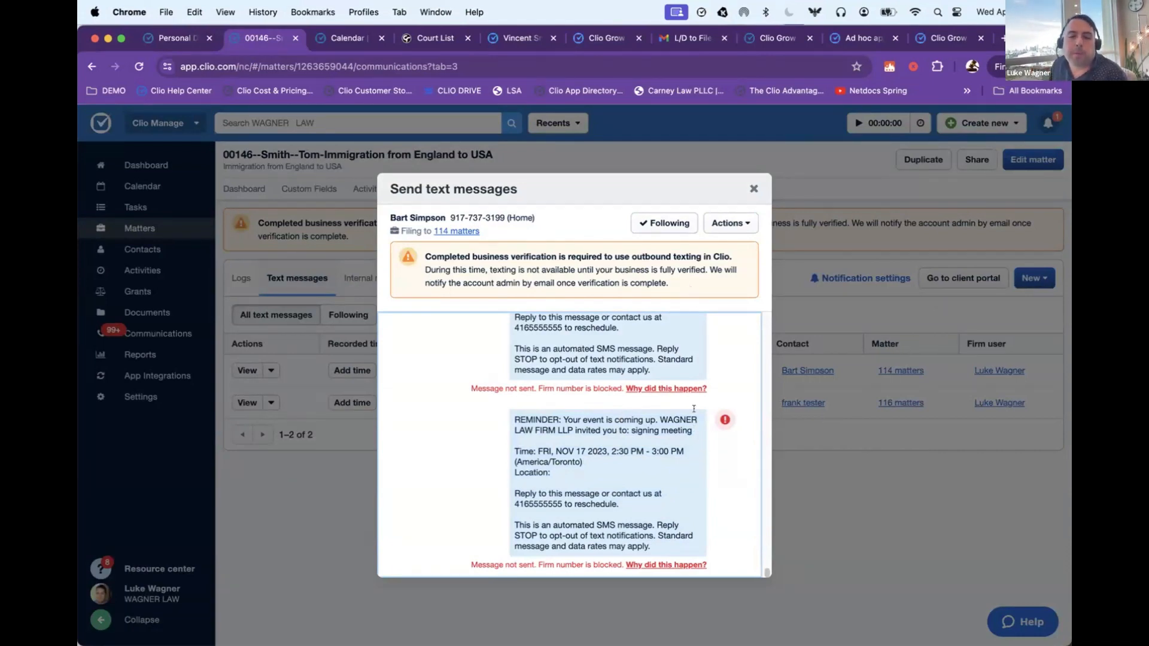
click(747, 188)
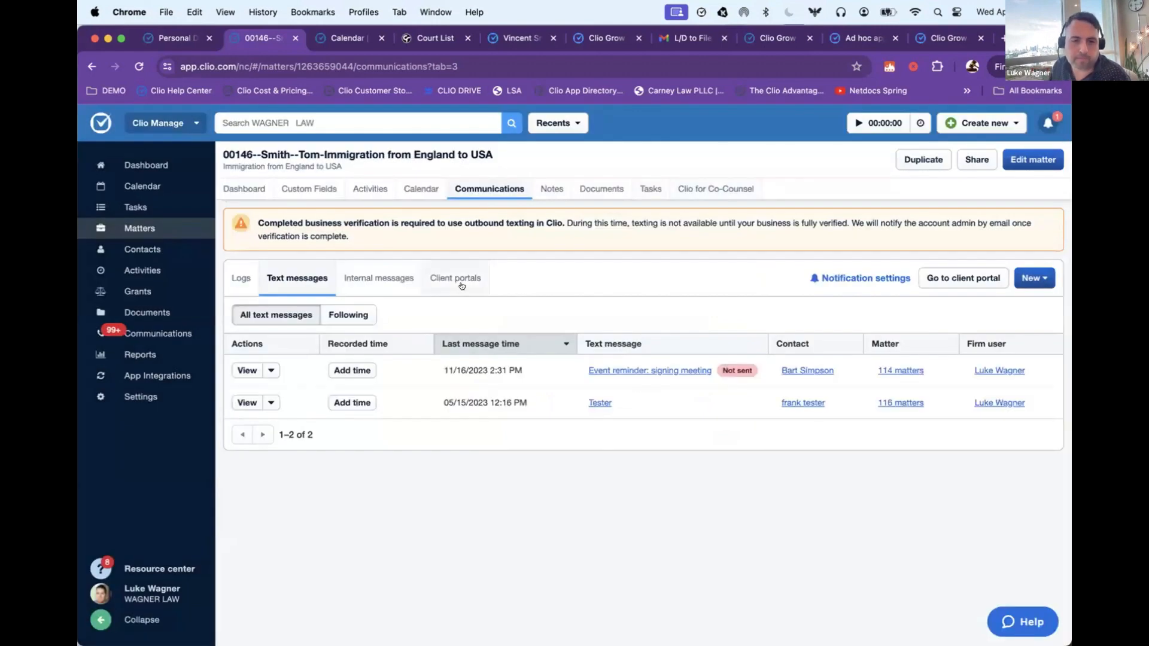
Step: View the matter's internal messages and client portal conversation, and return to the list of client portals
click(377, 278)
click(451, 238)
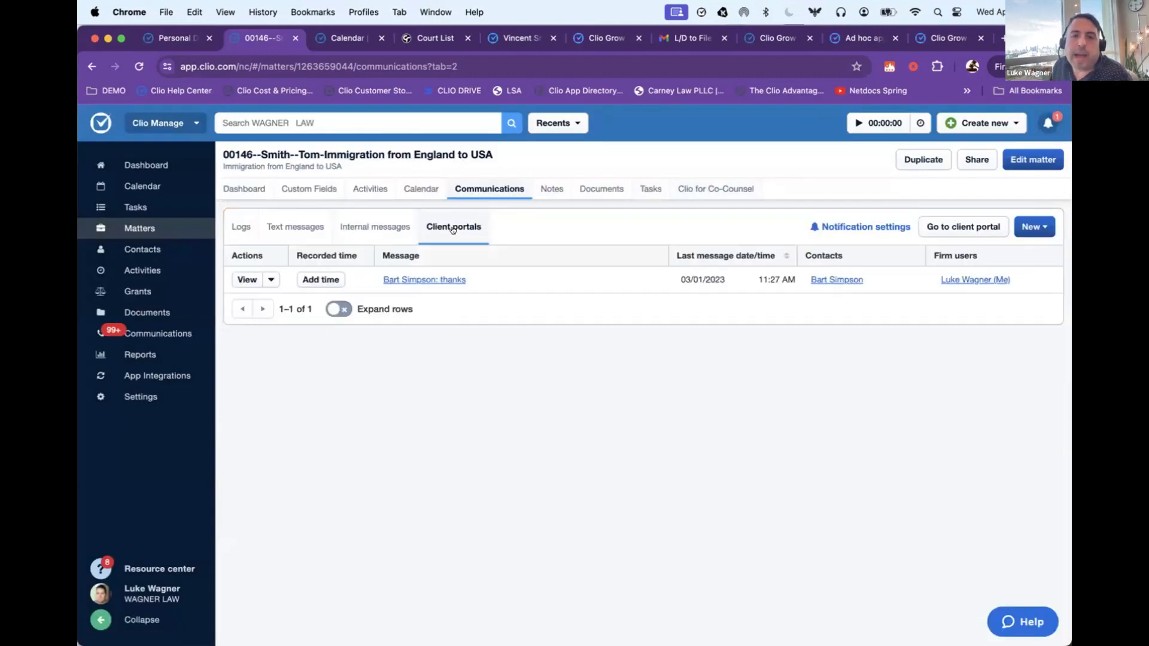
click(437, 279)
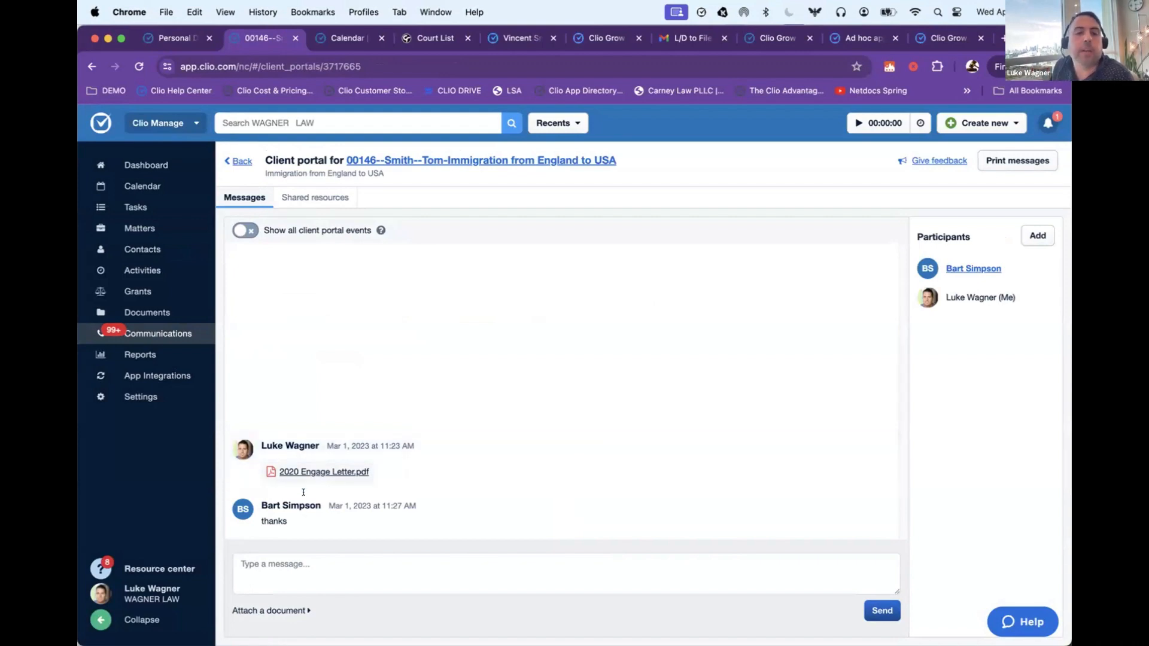
click(240, 161)
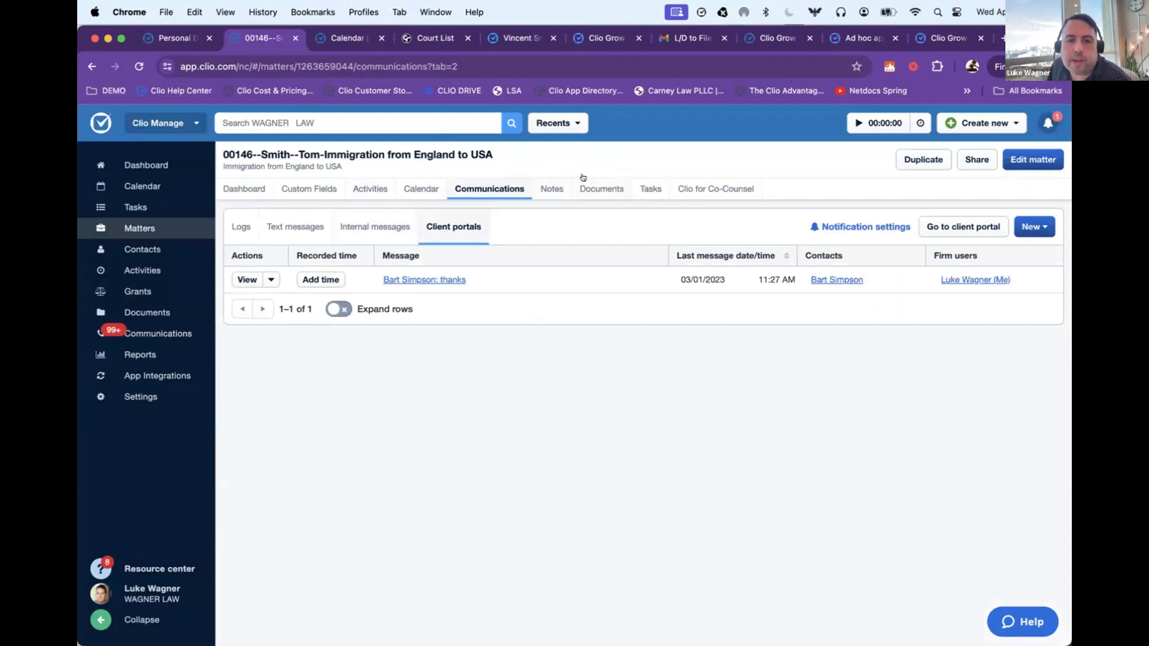
Step: Open the matter's documents and add case brief 2024.docx and 1 Clio Setup Guide (1).pdf from the desktop for upload
click(600, 189)
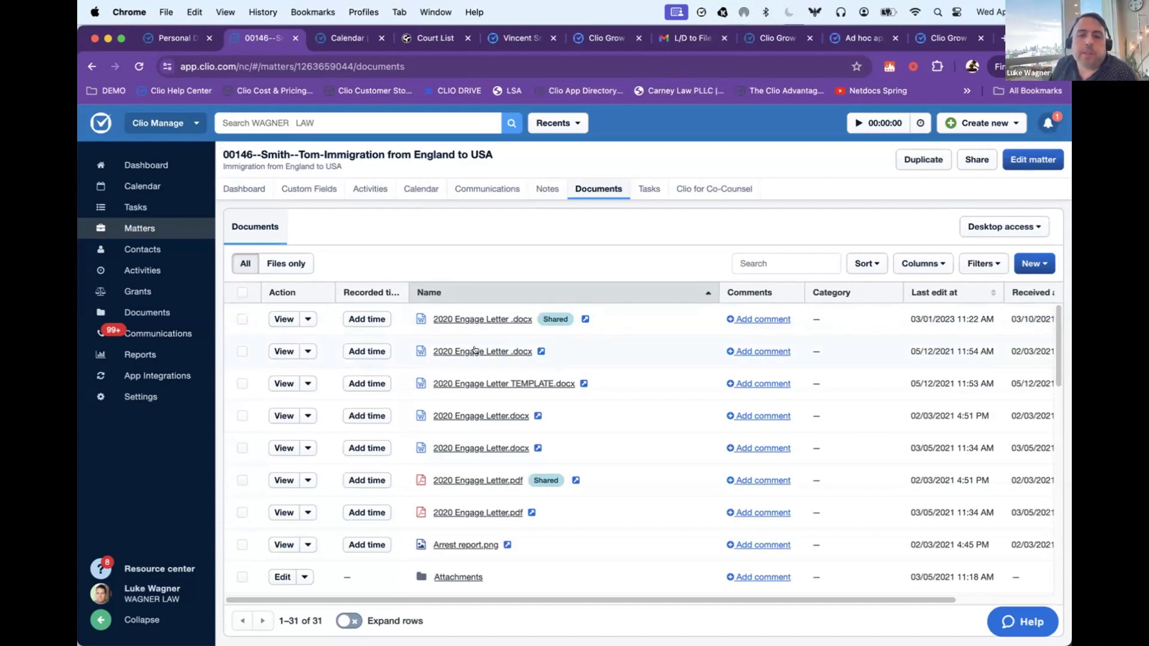
scroll(490, 342, down, 2)
scroll(490, 343, down, 8)
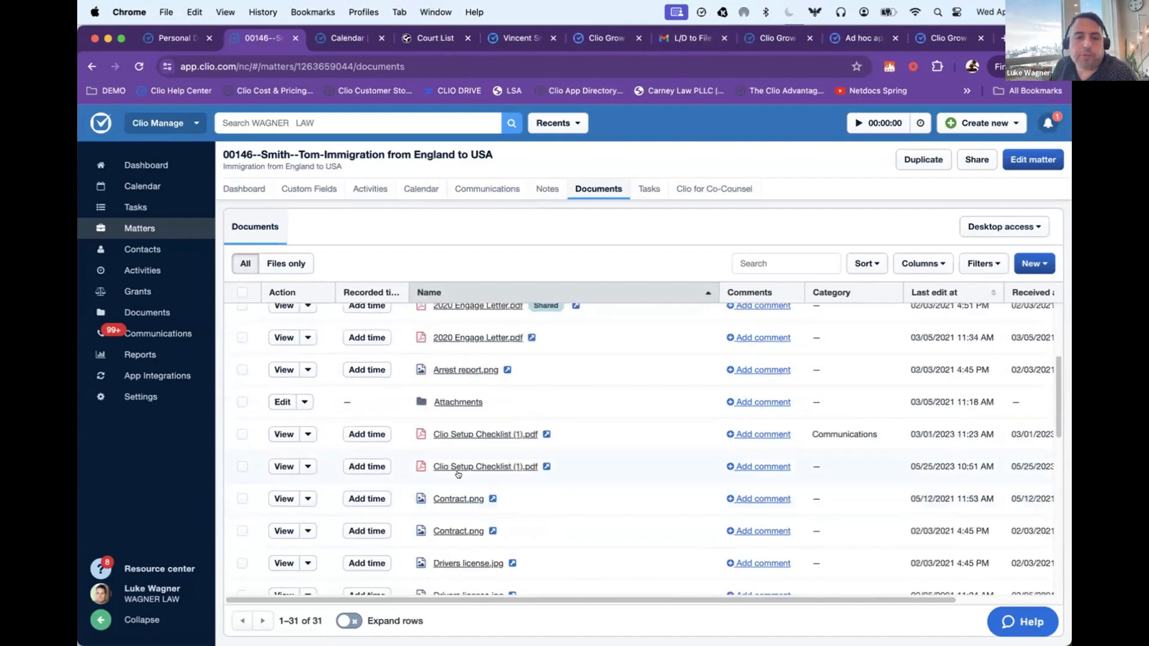
scroll(478, 446, up, 10)
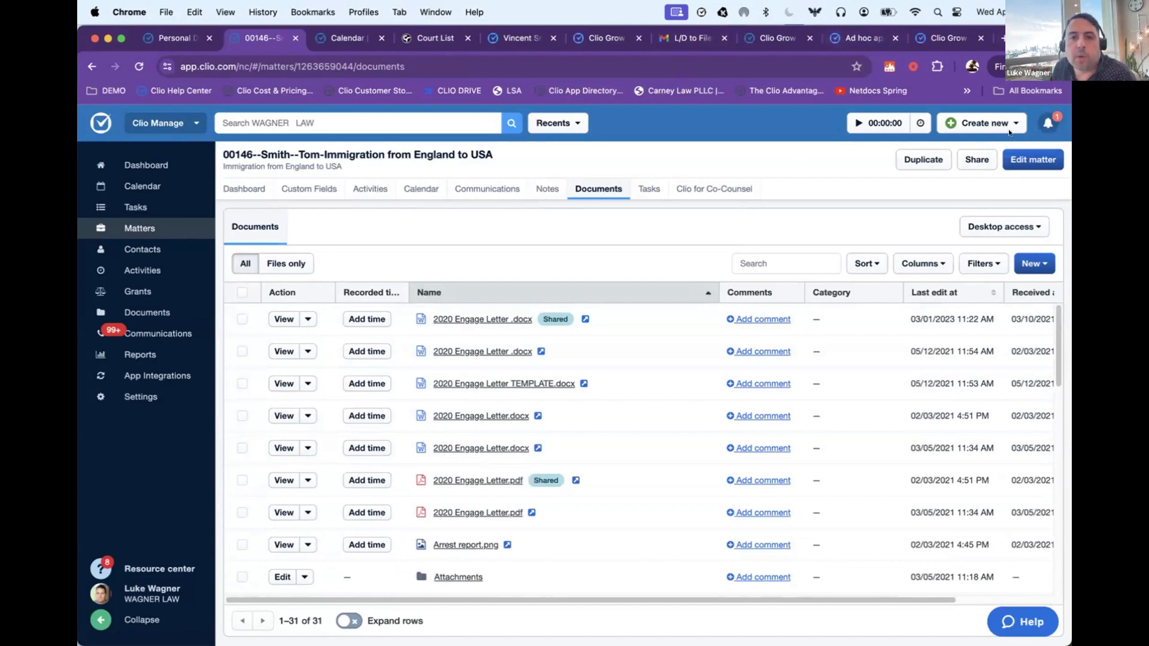
drag(1009, 39, 1008, 133)
click(94, 35)
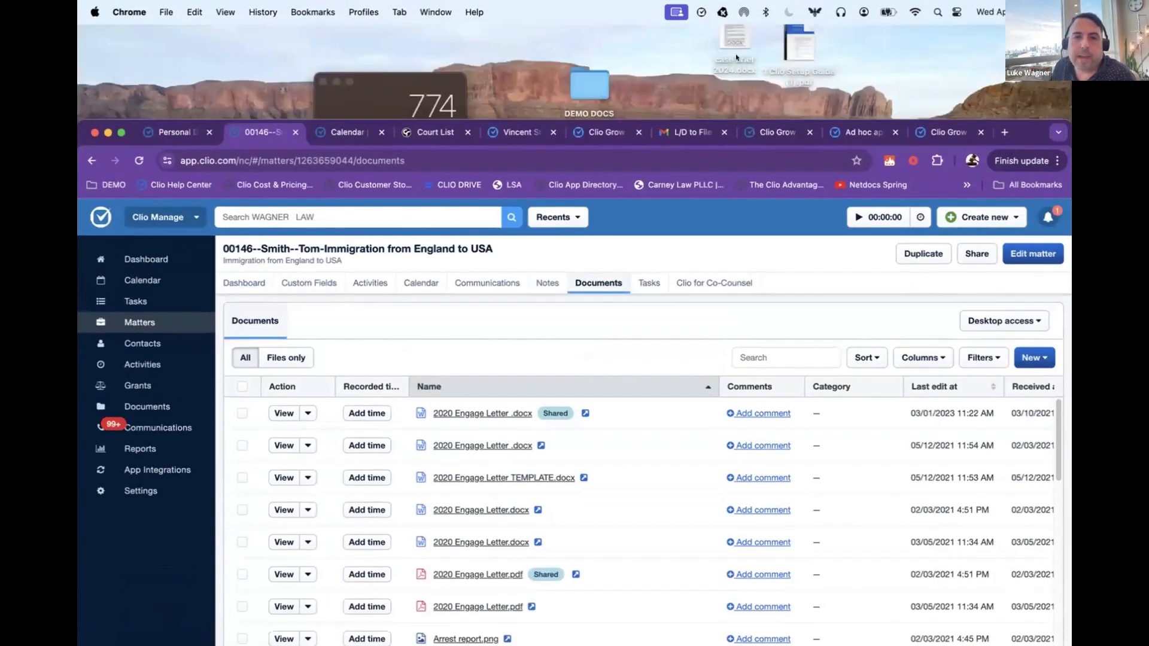
drag(840, 88, 727, 40)
drag(798, 39, 573, 494)
drag(1011, 133, 983, 73)
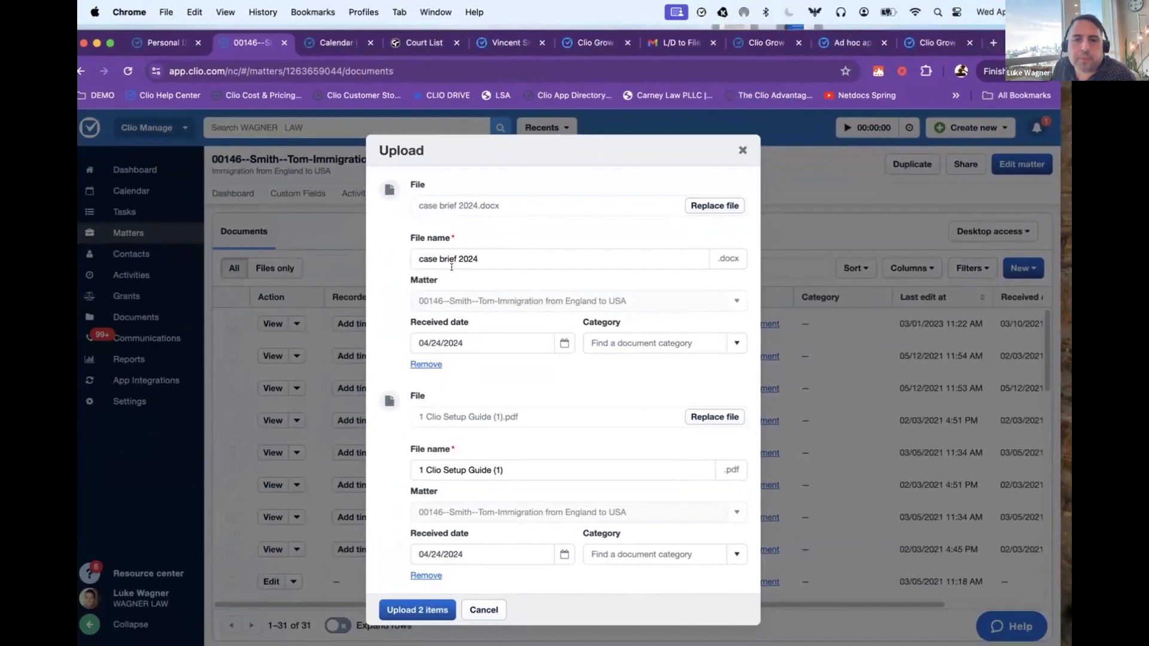
Step: Assign the Briefs category to case brief 2024, choose a category for the Clio setup guide and upload both files
click(730, 345)
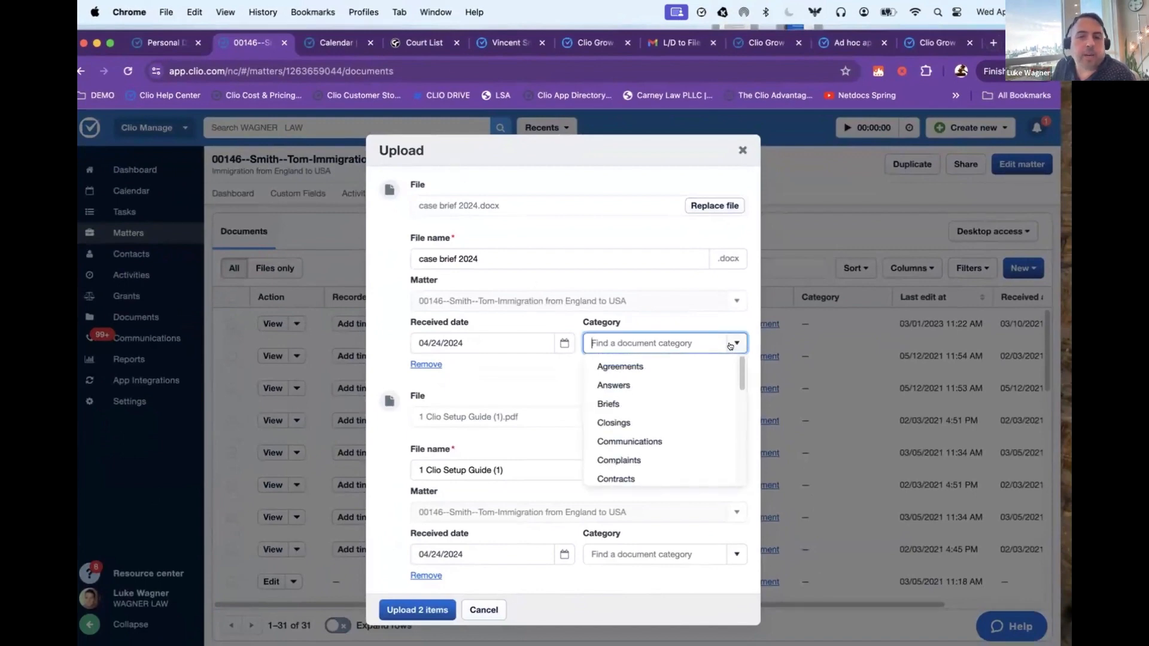
click(634, 402)
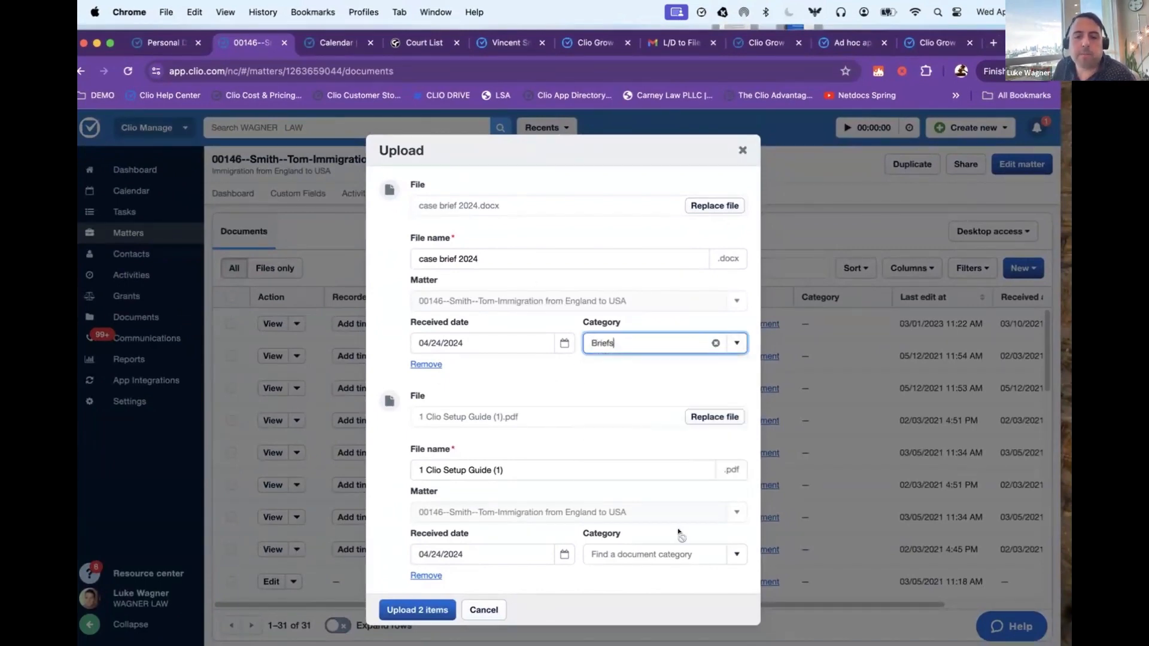
click(729, 554)
click(633, 495)
click(417, 610)
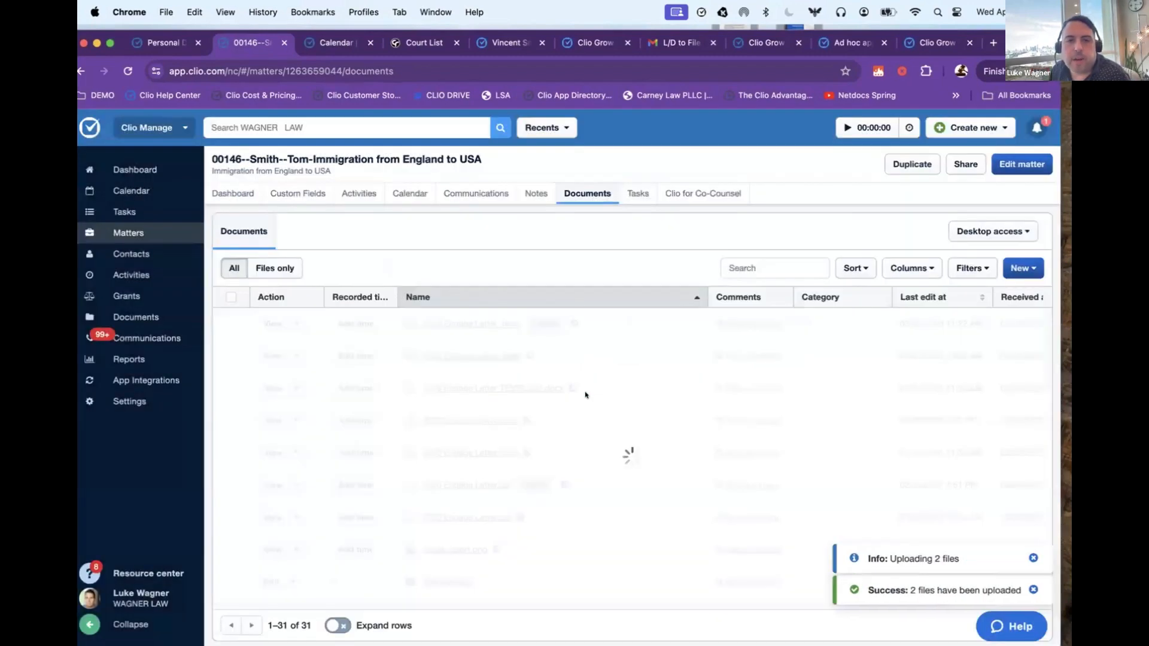
Step: Sort the documents by last edit date and open the 2020 Engage Letter.docx last edited 02/03/2021 in Word
click(926, 297)
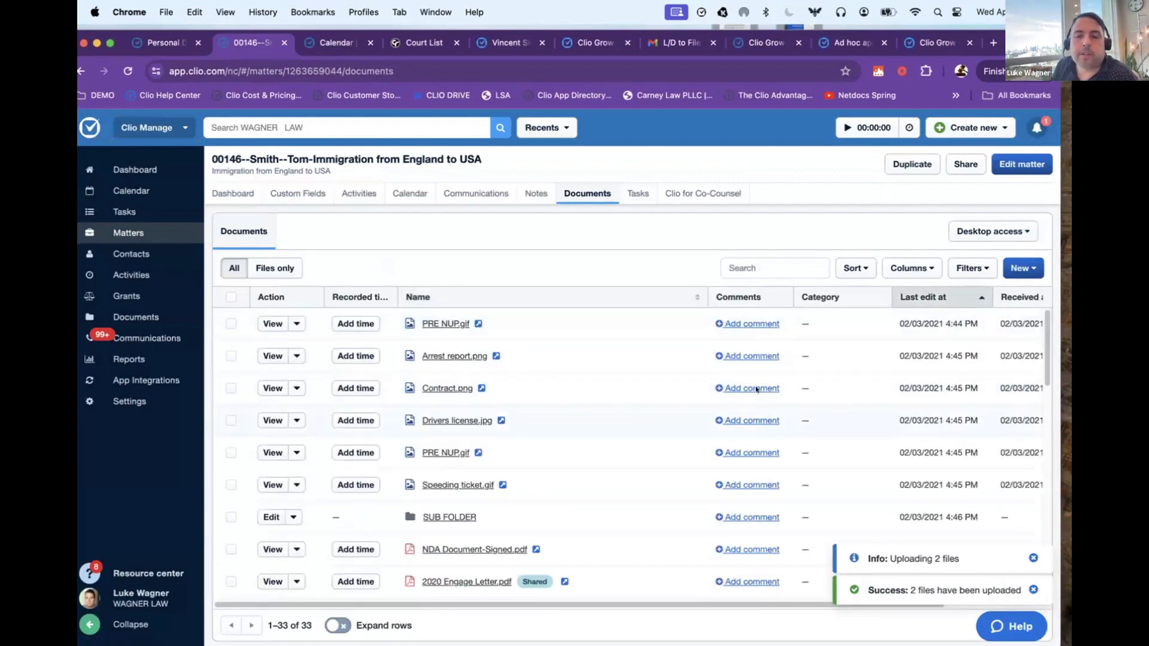
scroll(616, 347, down, 5)
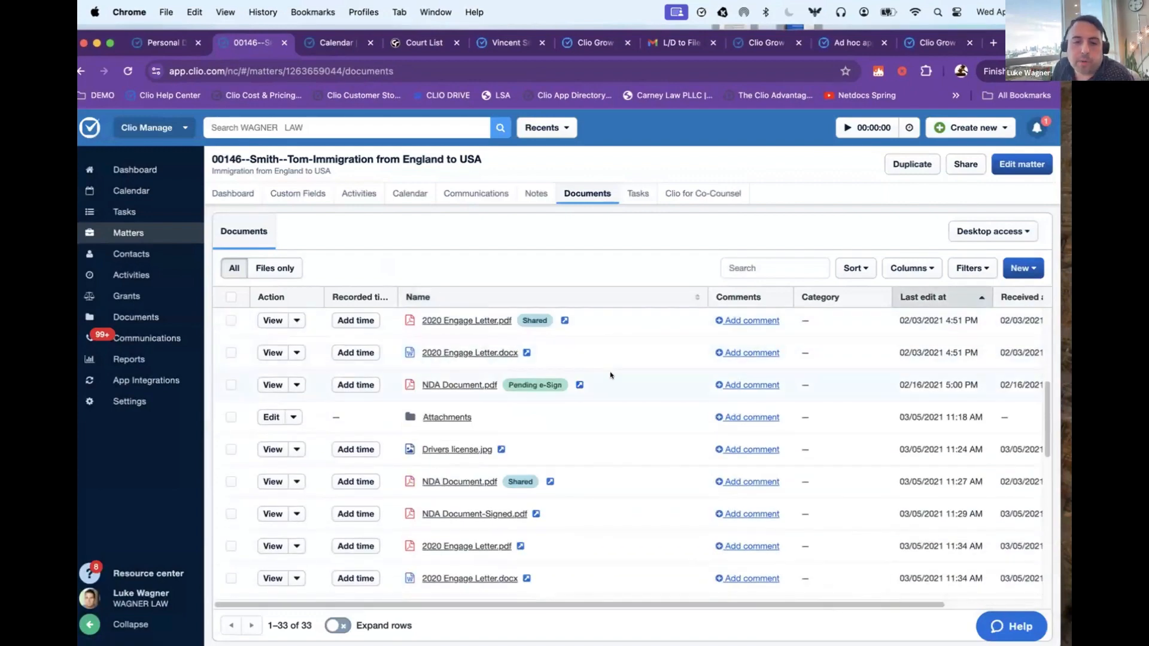
scroll(610, 376, down, 1)
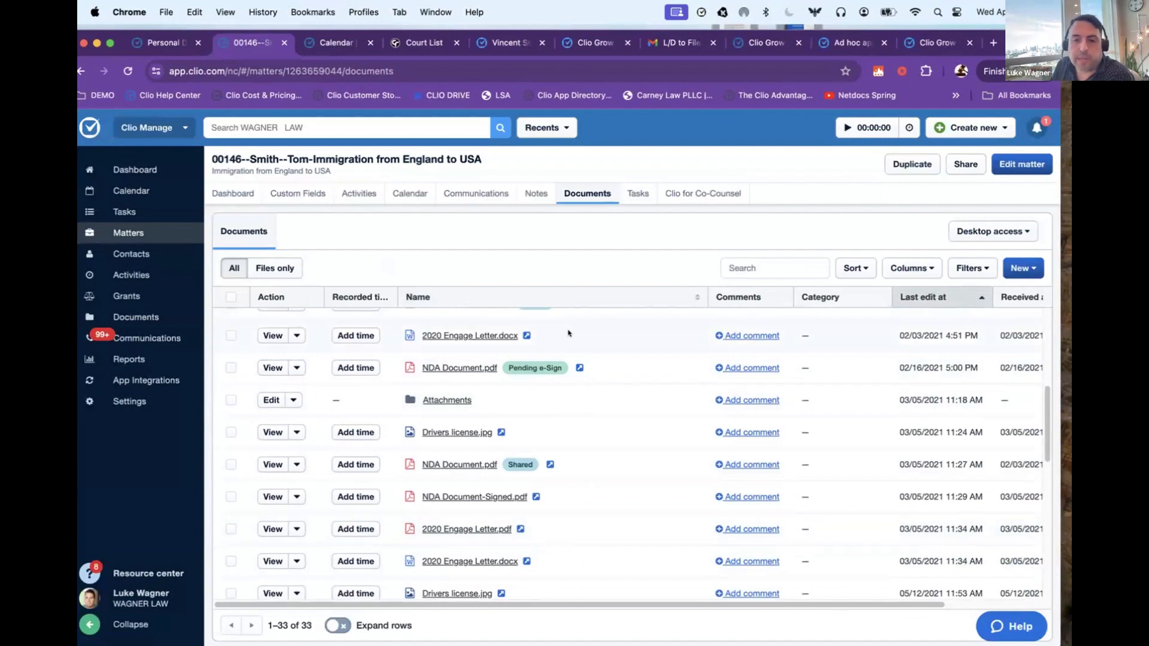
drag(519, 337, 388, 344)
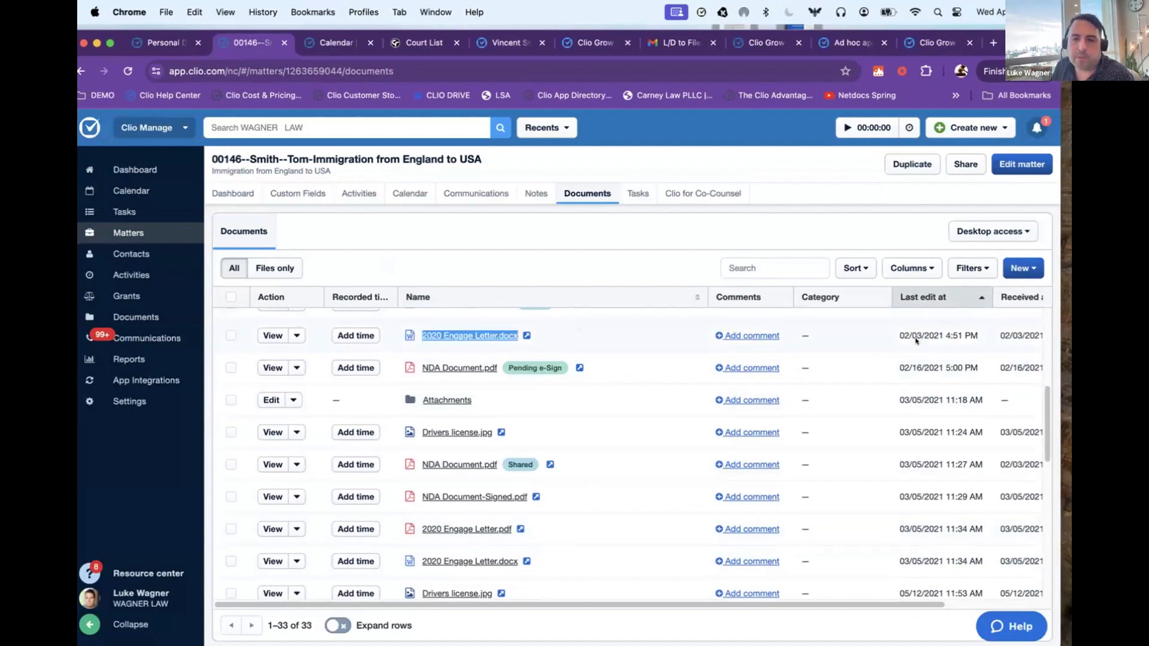
drag(898, 335, 953, 333)
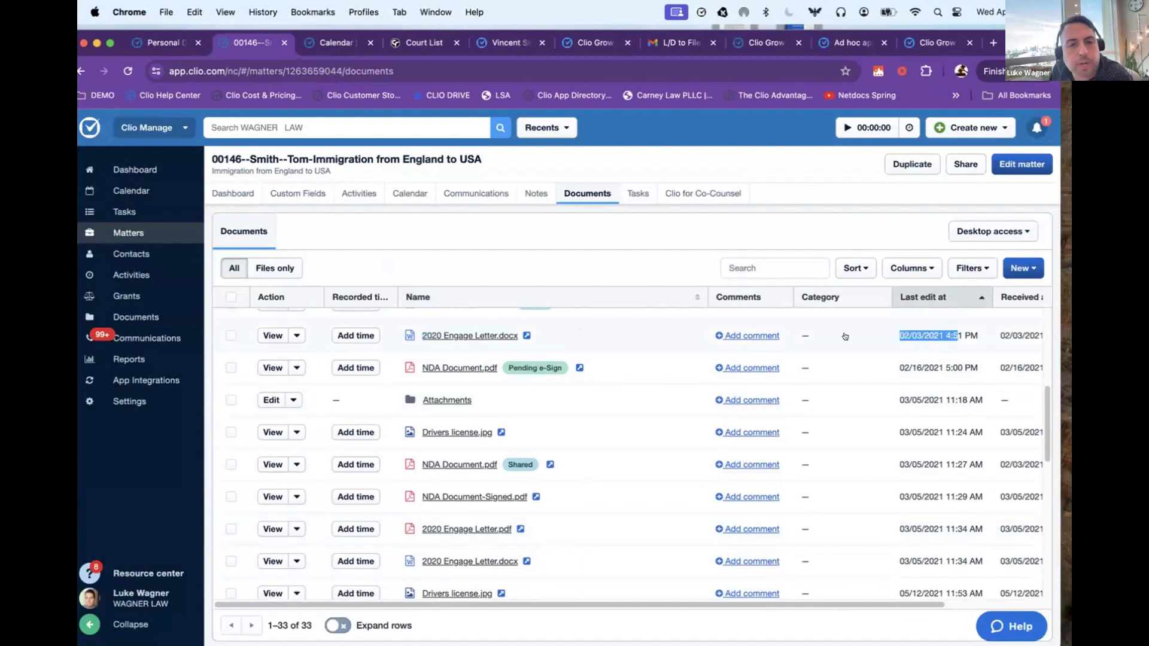
click(598, 331)
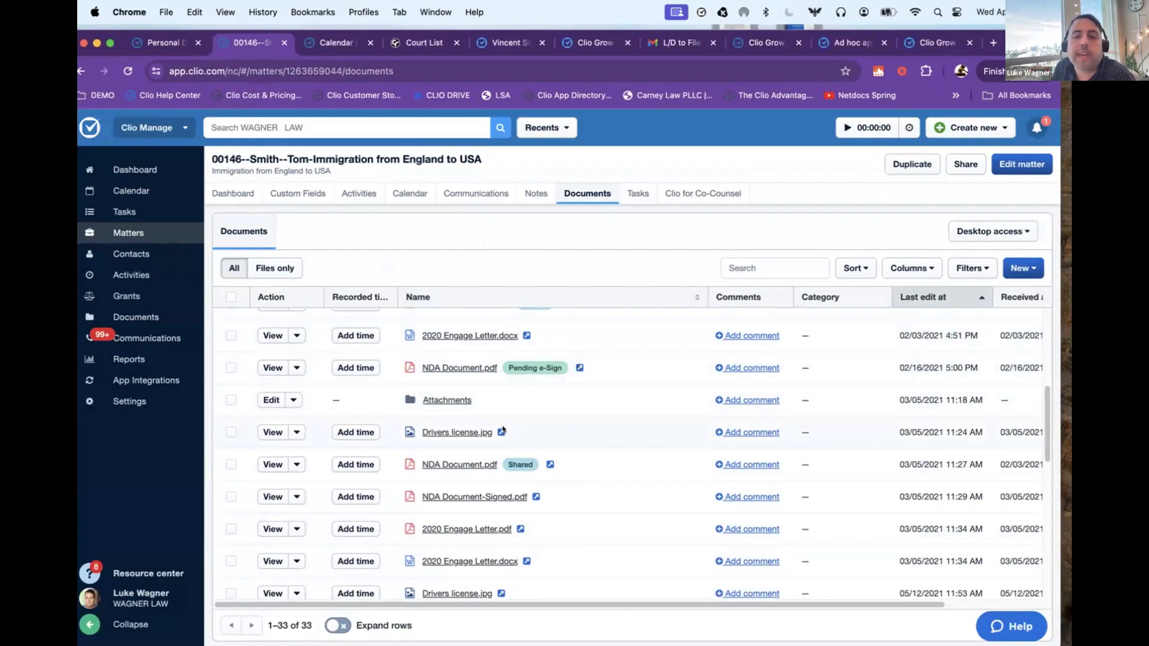
click(526, 335)
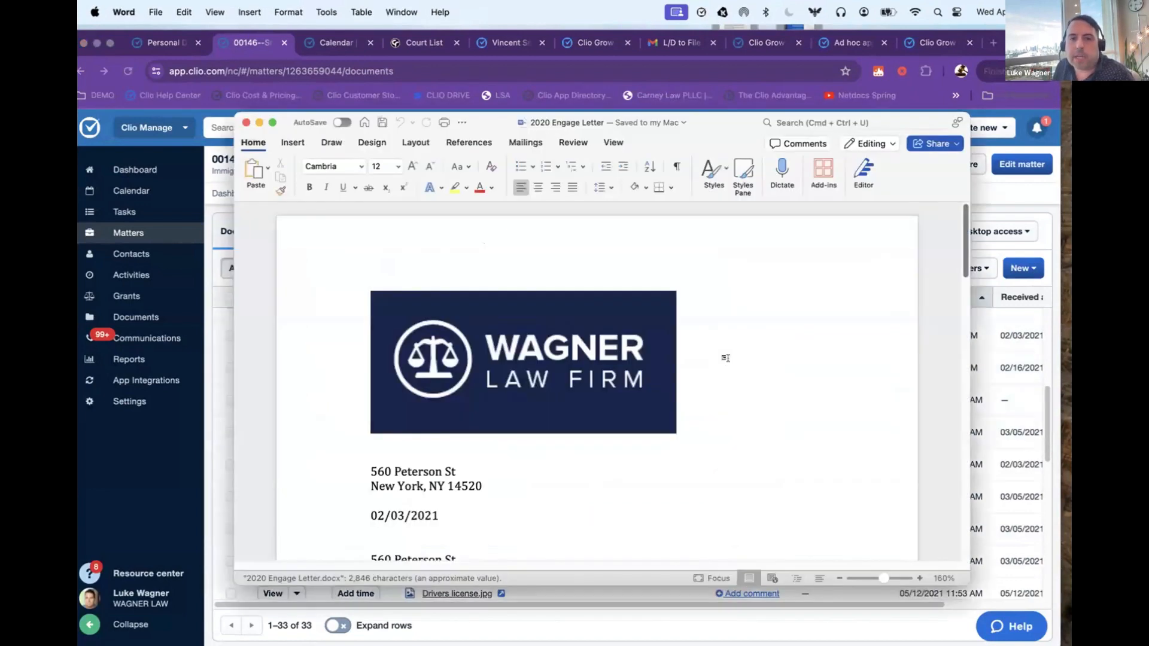
Step: Format the letter's text from the first address block through the greeting with yellow highlighting and red font
scroll(682, 354, down, 5)
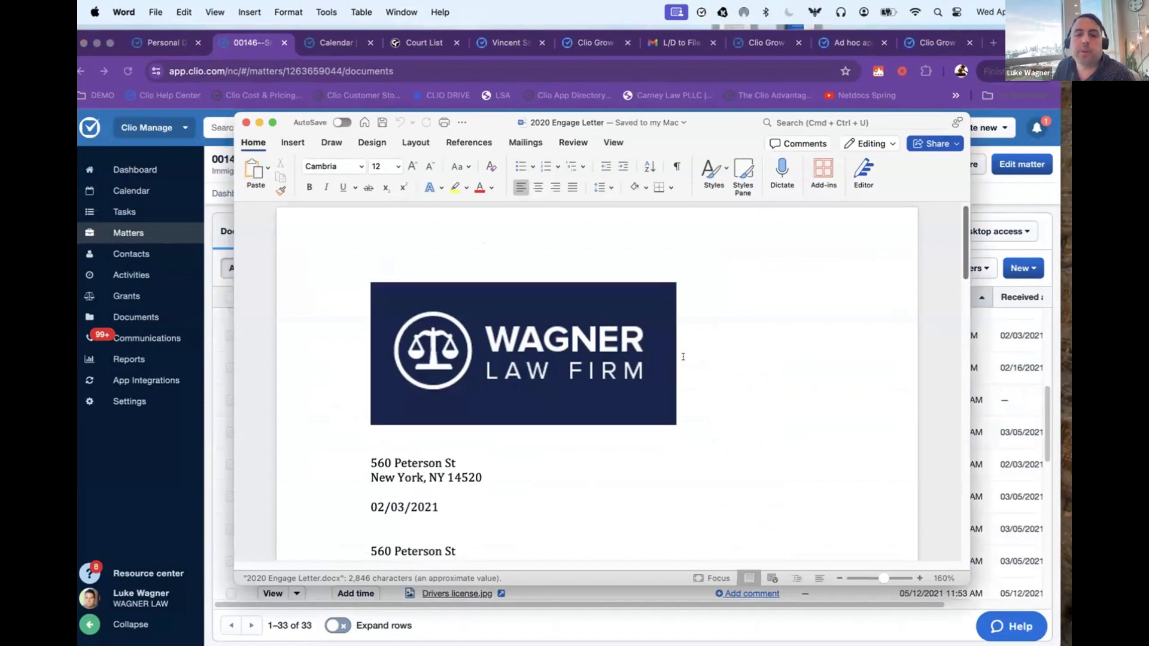
drag(363, 299, 373, 528)
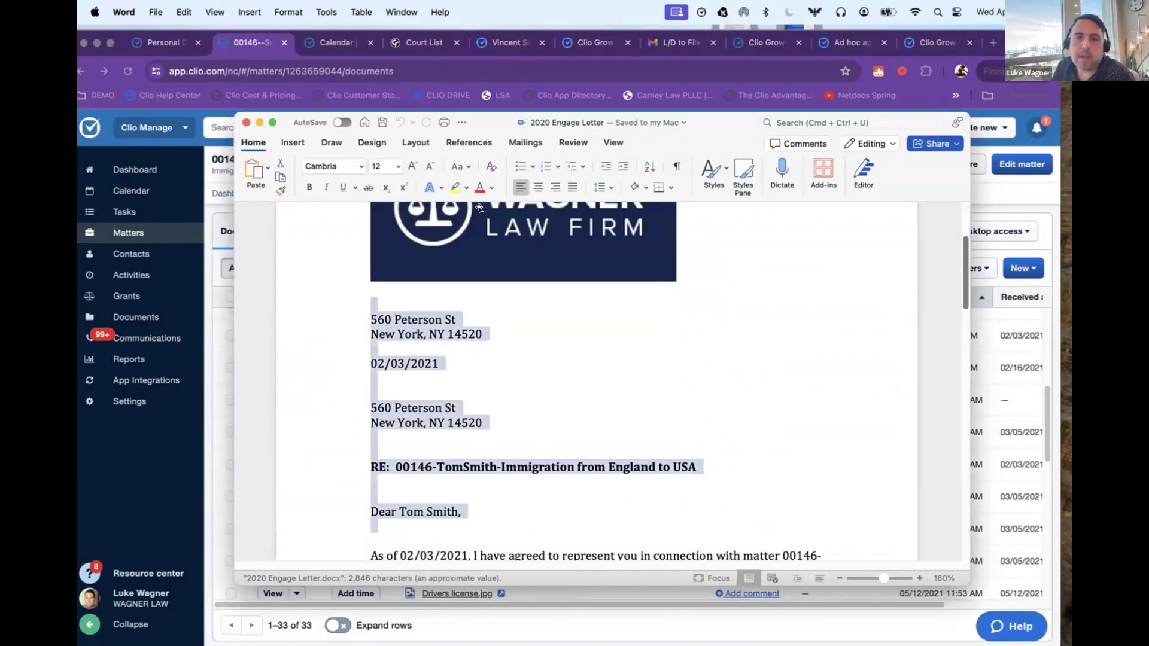
click(455, 187)
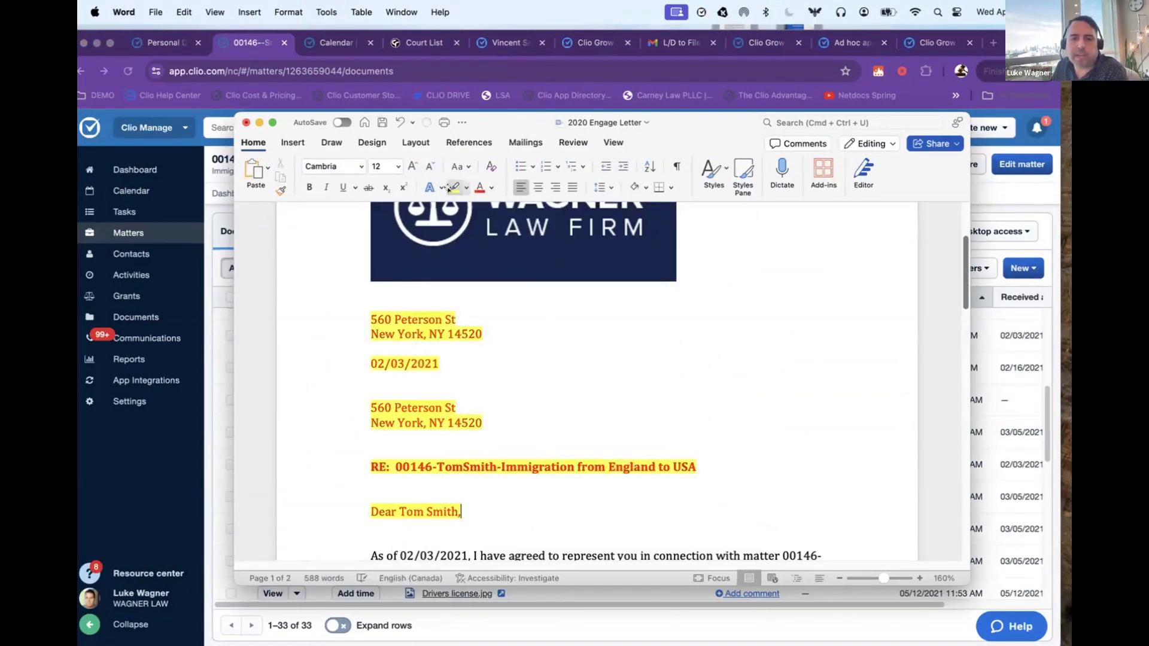
Step: Insert the line "APRIL 24 2024" above the first address block, save the letter and switch back to Clio's documents list
click(371, 291)
key(Return)
key(Return)
text(AP)
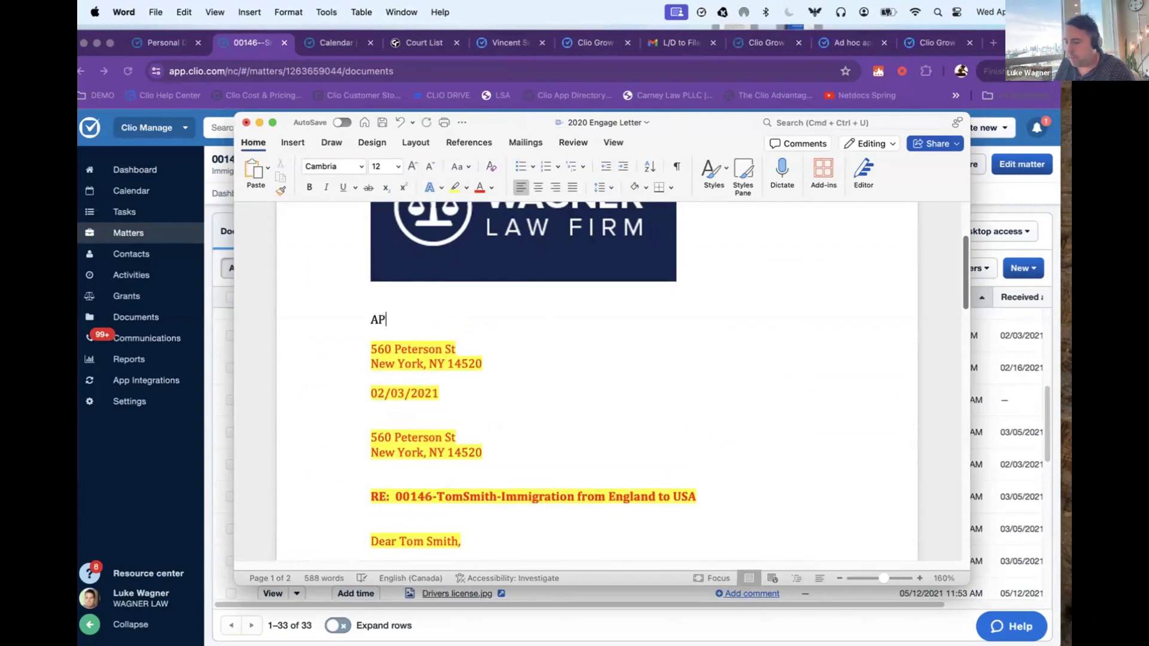
text(RIL 24 2024)
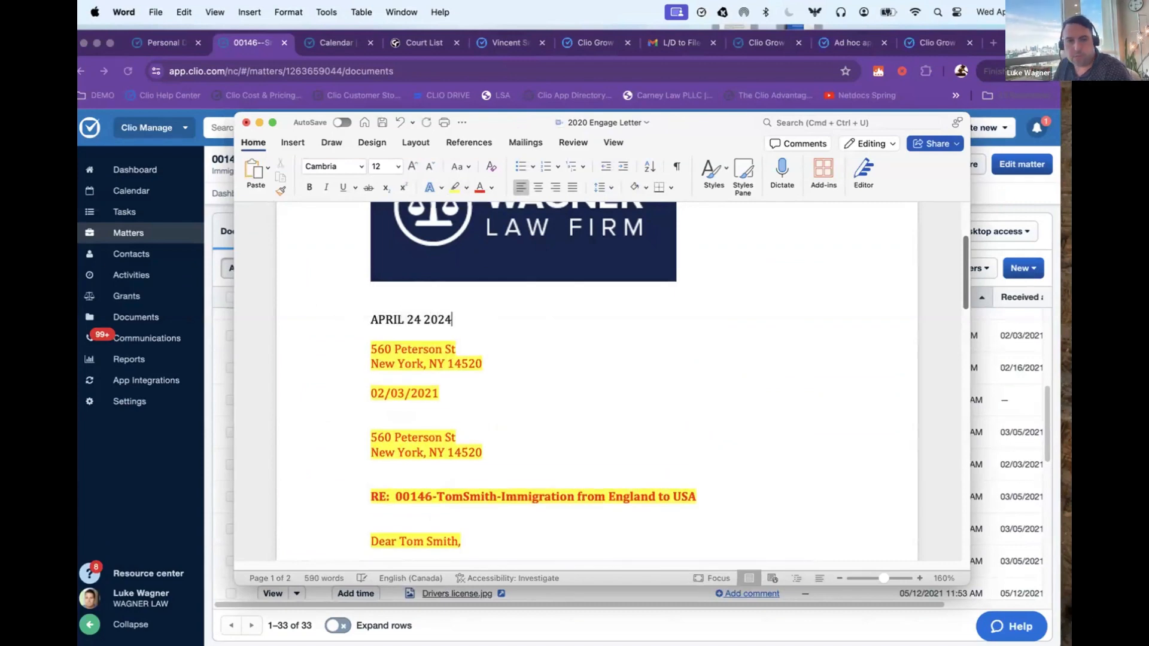
key(Return)
click(381, 123)
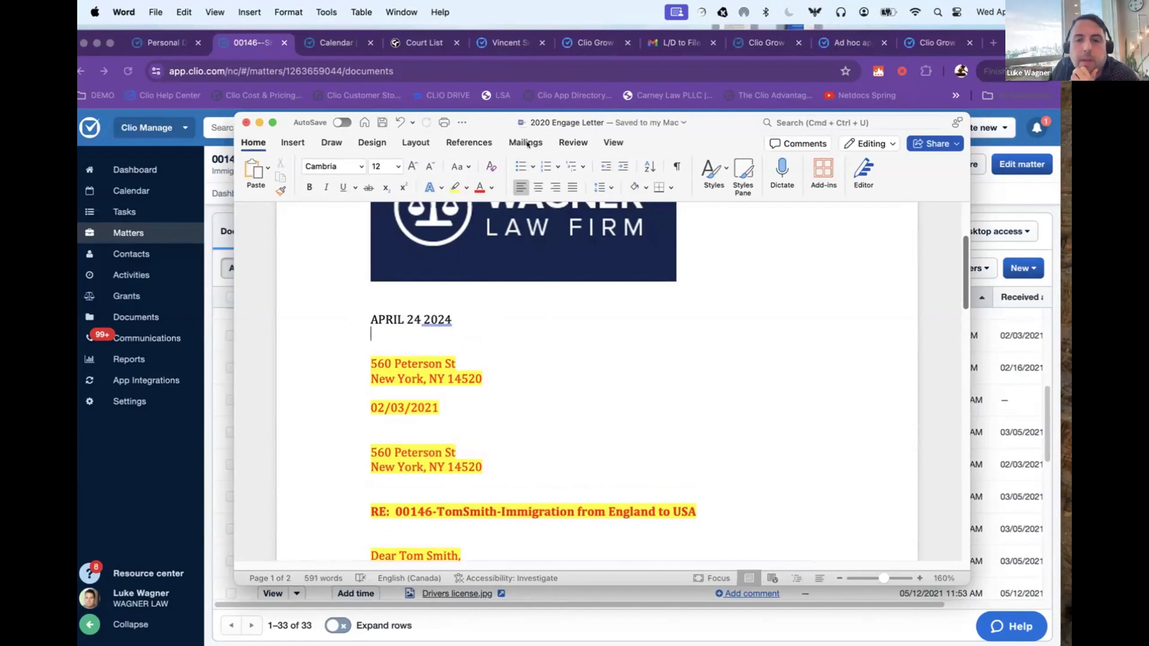
click(1007, 399)
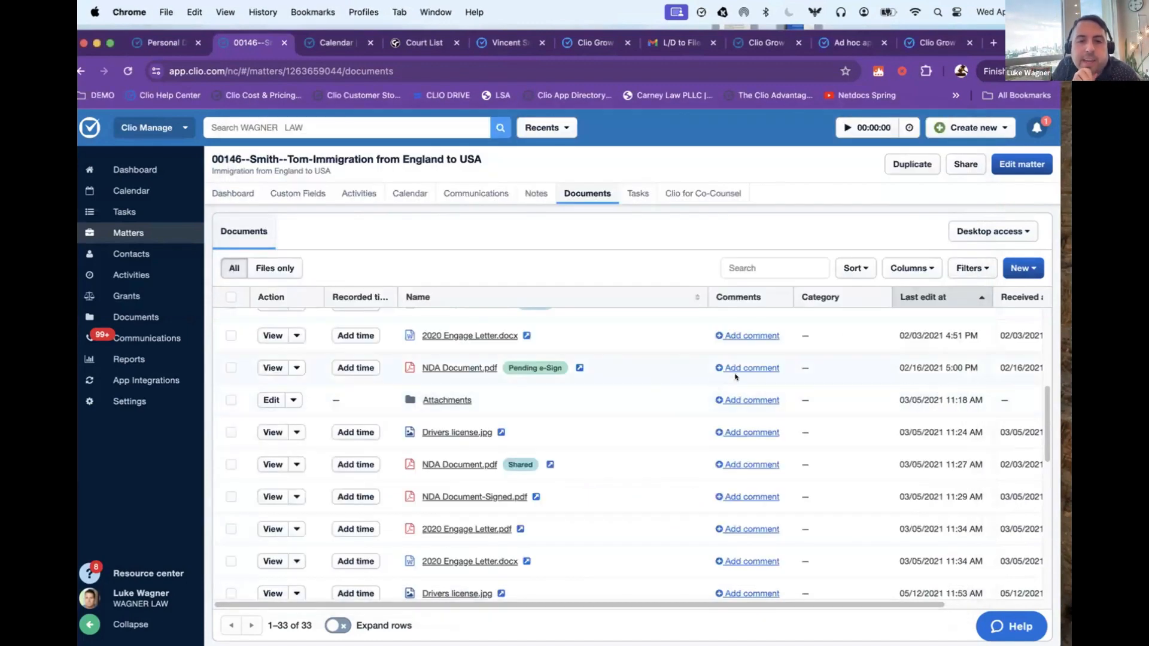
Step: View the edited 2020 Engage Letter.docx, compare Version 2 with Version 1 in its version history and return to the documents list
click(272, 335)
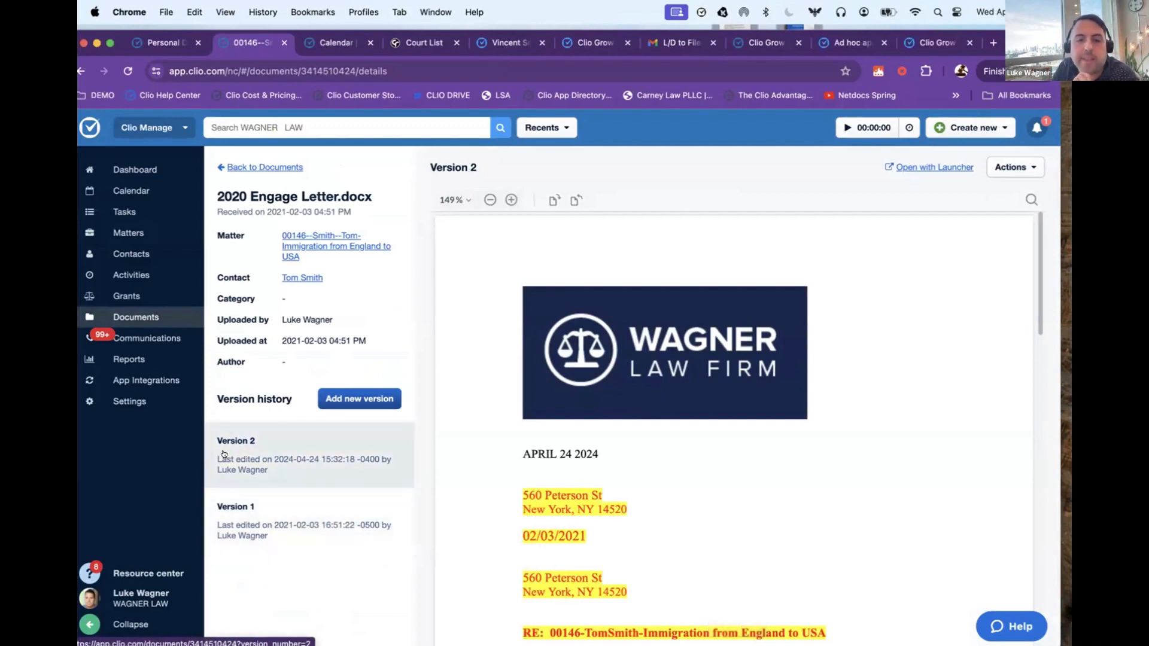
scroll(639, 449, down, 1)
scroll(526, 389, down, 1)
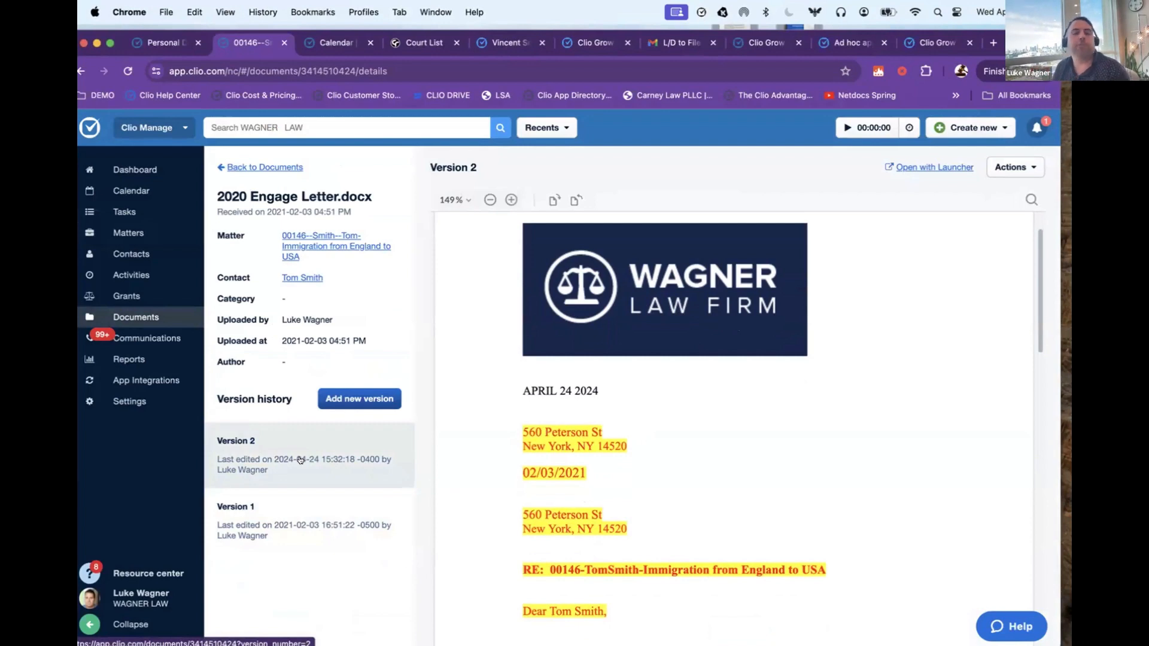
click(293, 517)
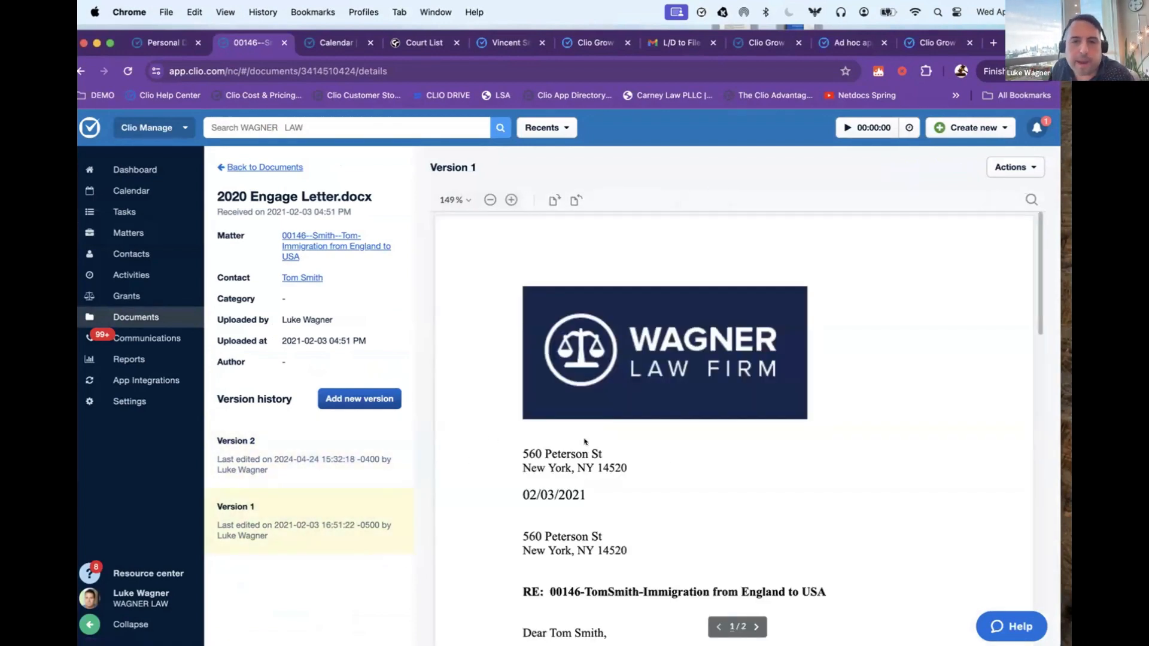
click(257, 167)
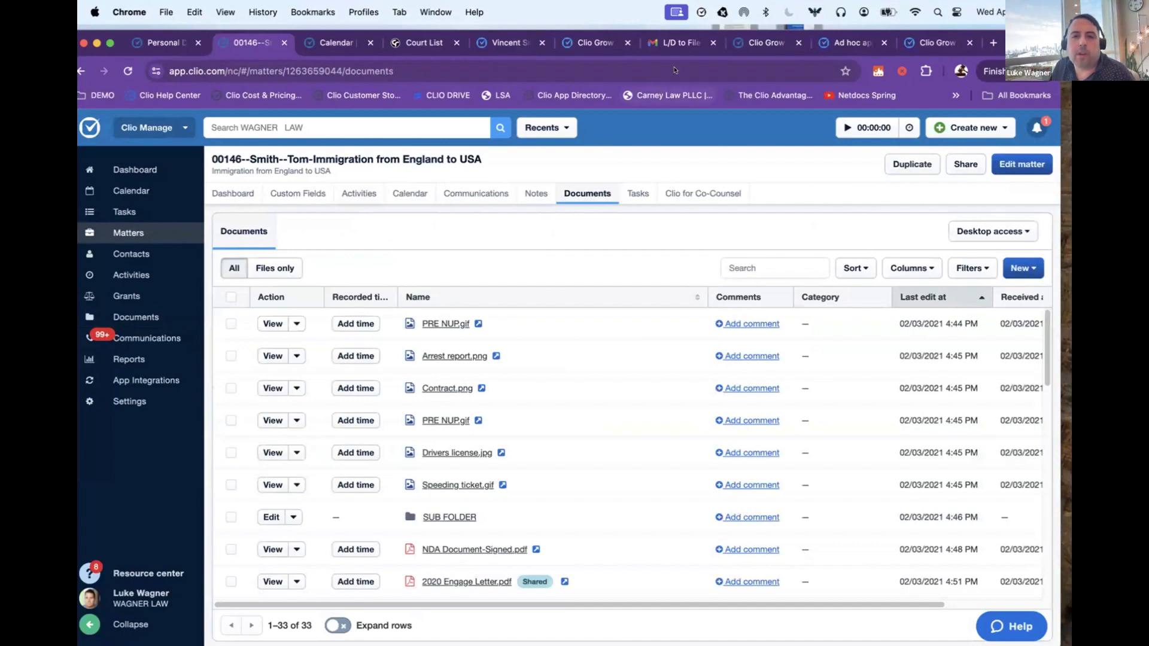
Step: Show the Clio desktop app details for the matter's documents and open the bookmarked Clio Drive setup video in the calendar's browser tab
click(969, 231)
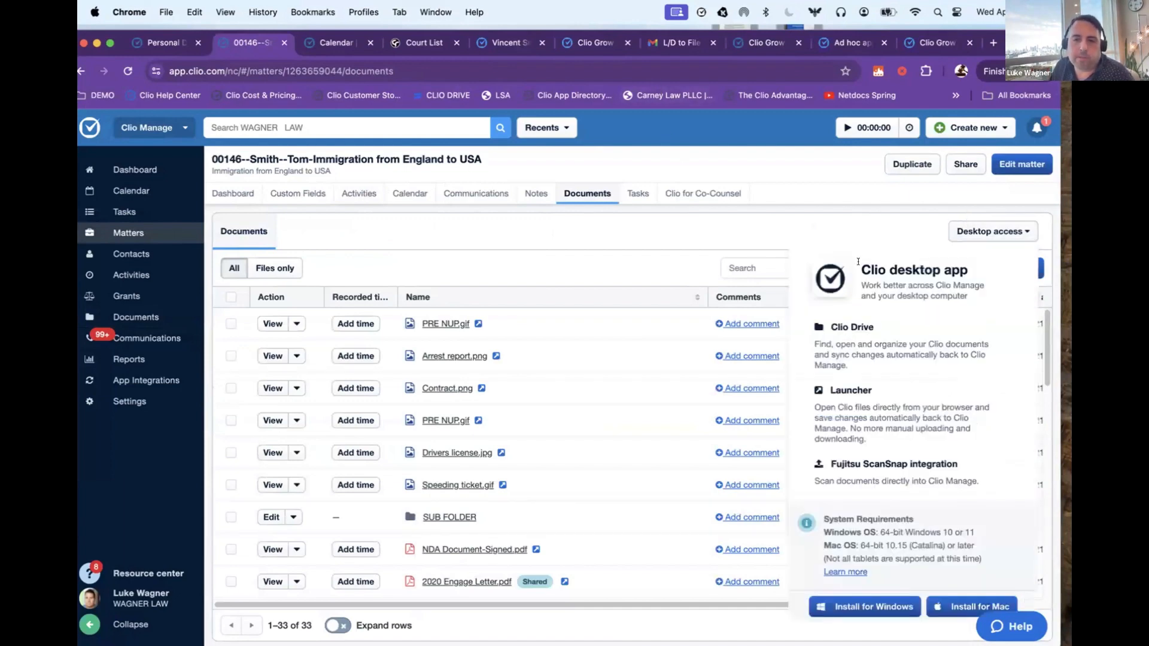
drag(857, 261, 994, 280)
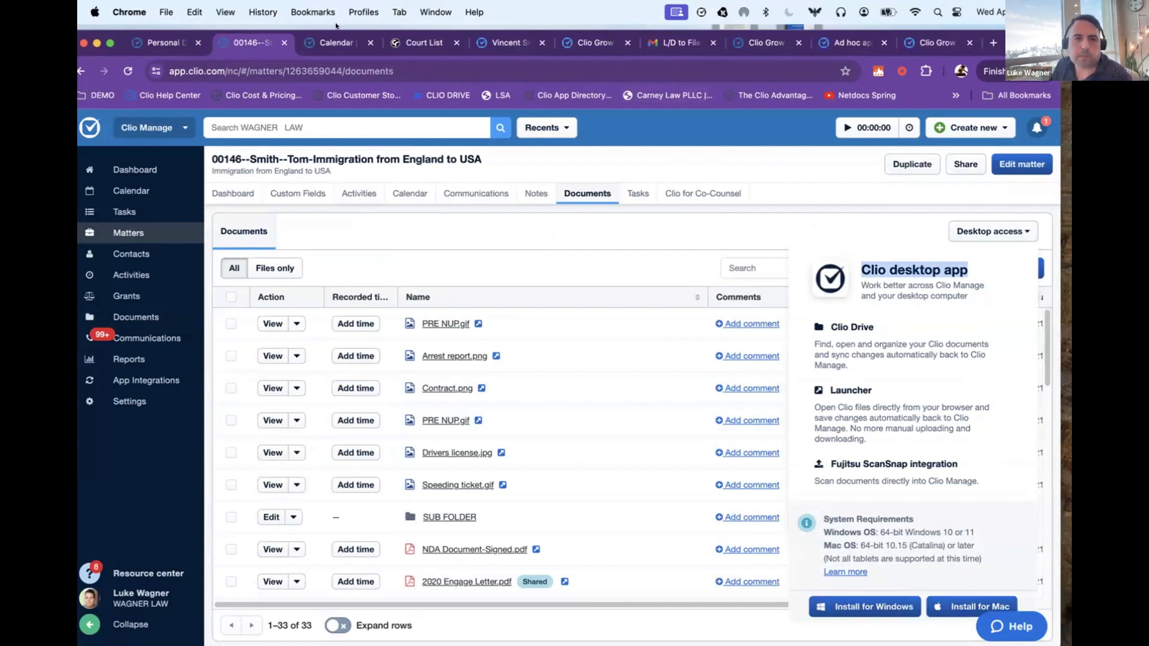
click(336, 43)
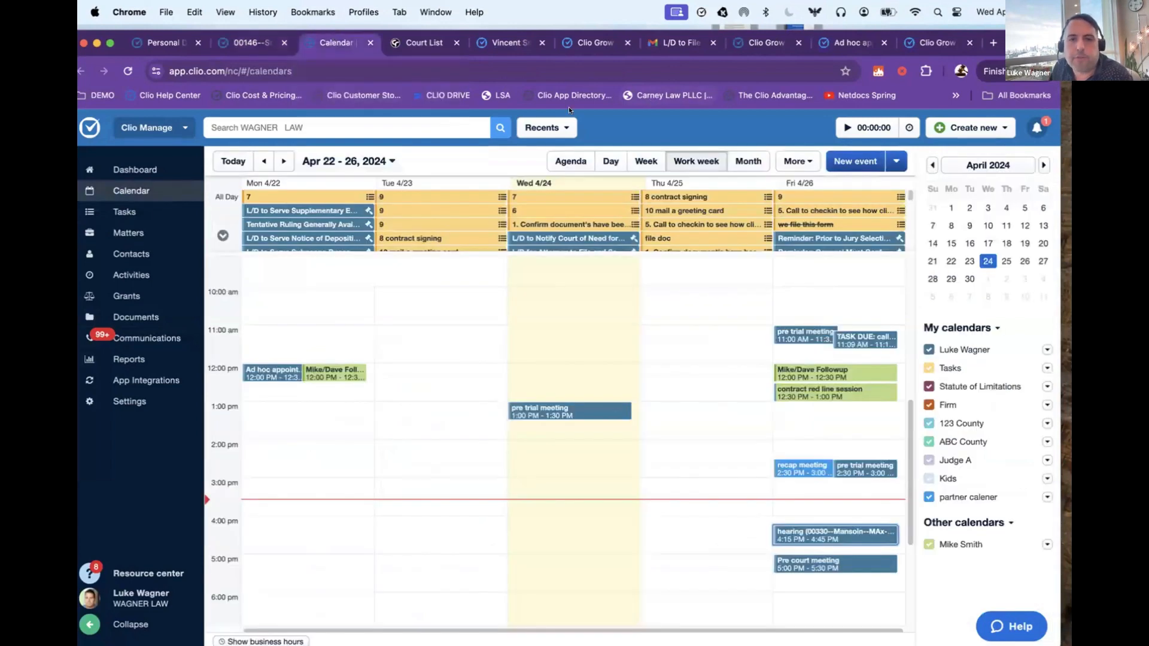
click(448, 95)
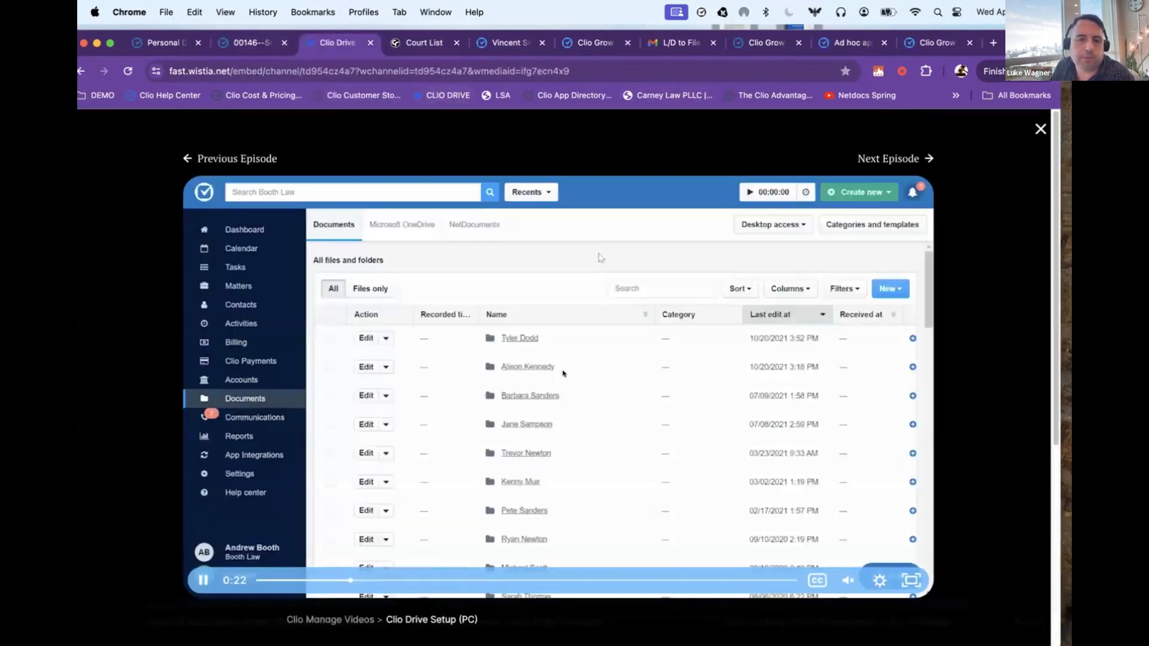
Step: Rewind the Clio Drive Setup (PC) video to 0:12, play the file browsing part and pause it at 0:19
click(421, 515)
click(325, 581)
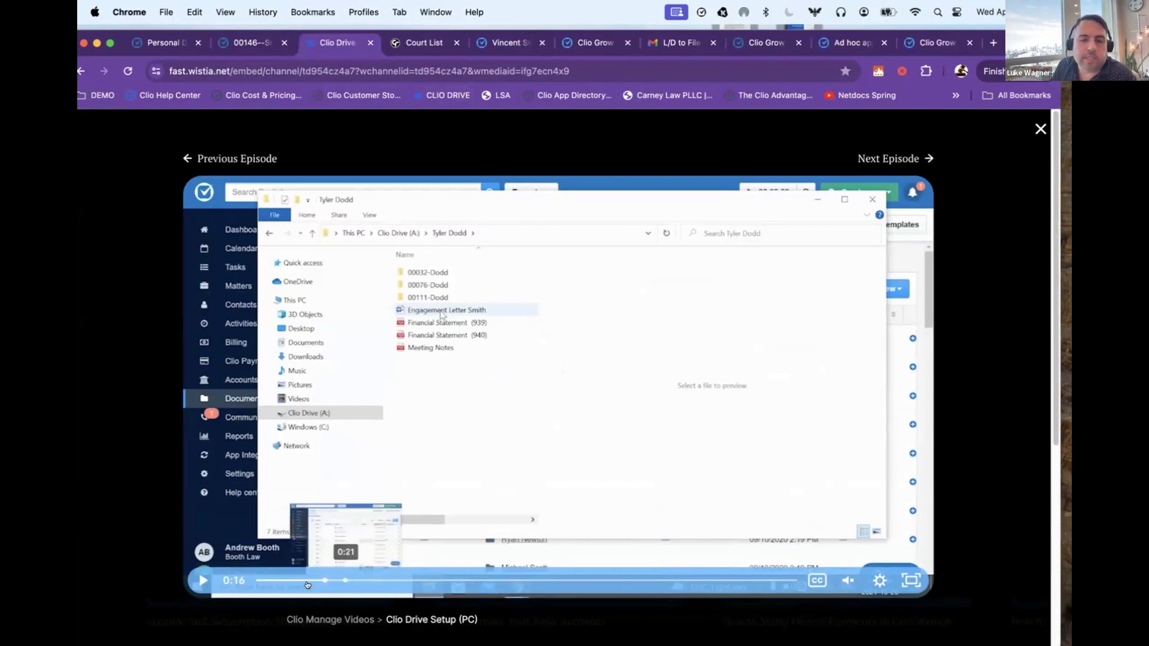
click(311, 580)
drag(289, 580, 309, 580)
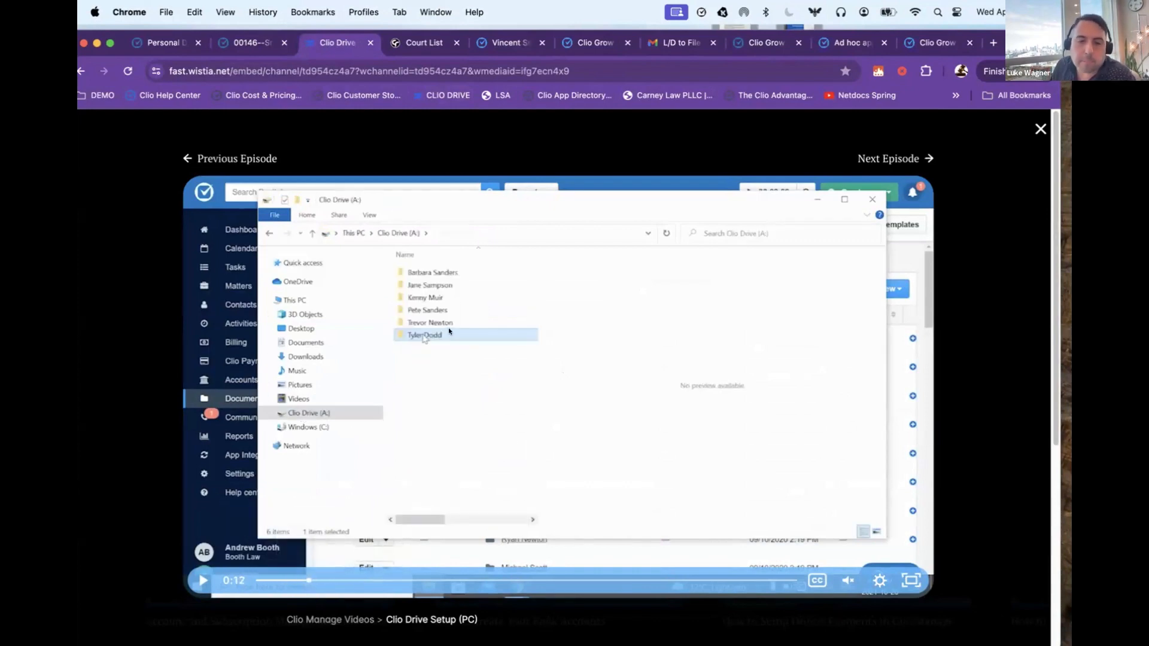
click(201, 580)
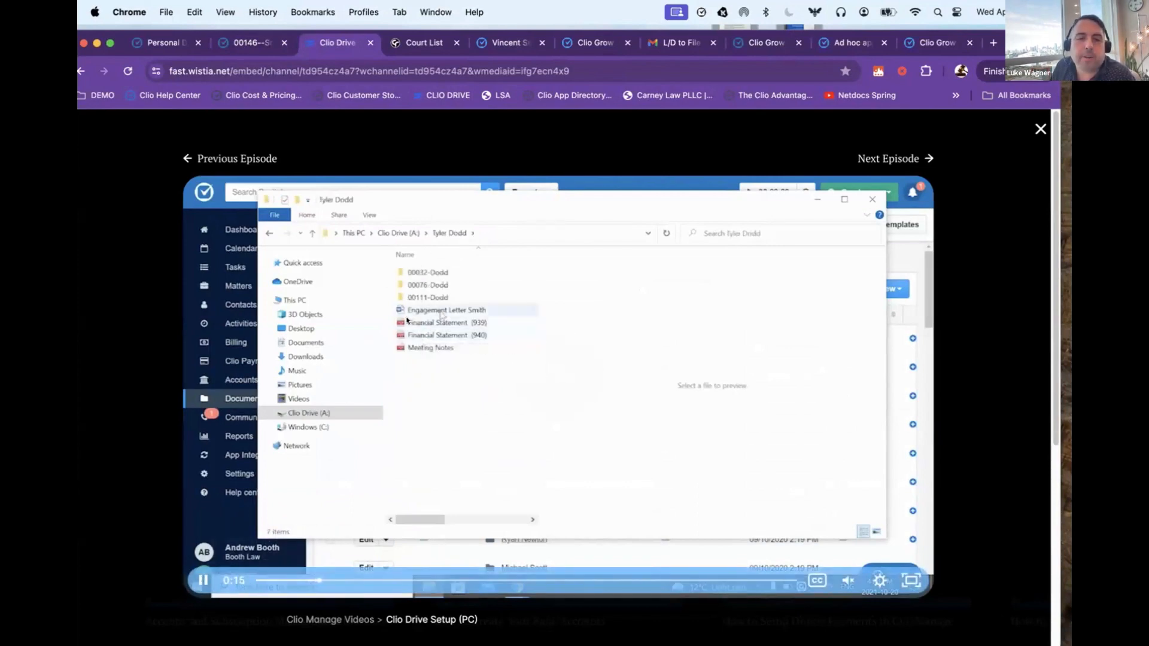
click(202, 580)
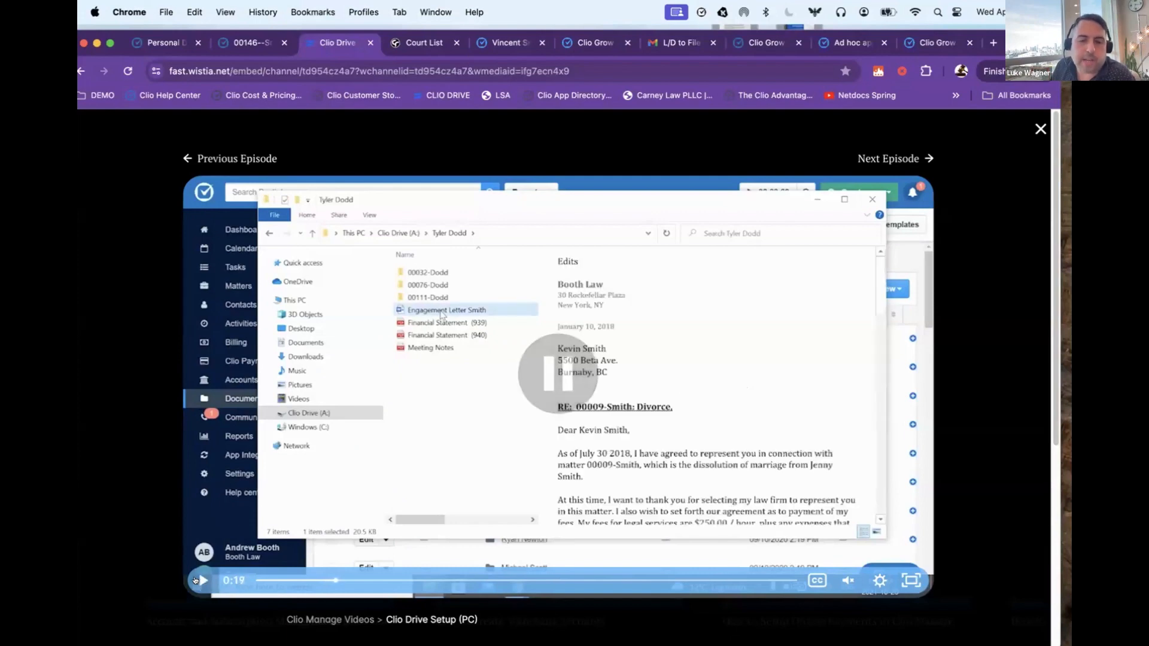
Step: Switch to Finder, open the Clio Drive folder on localhost in a new window and bring the matter's documents back up in Chrome
key(super+Tab)
key(super+n)
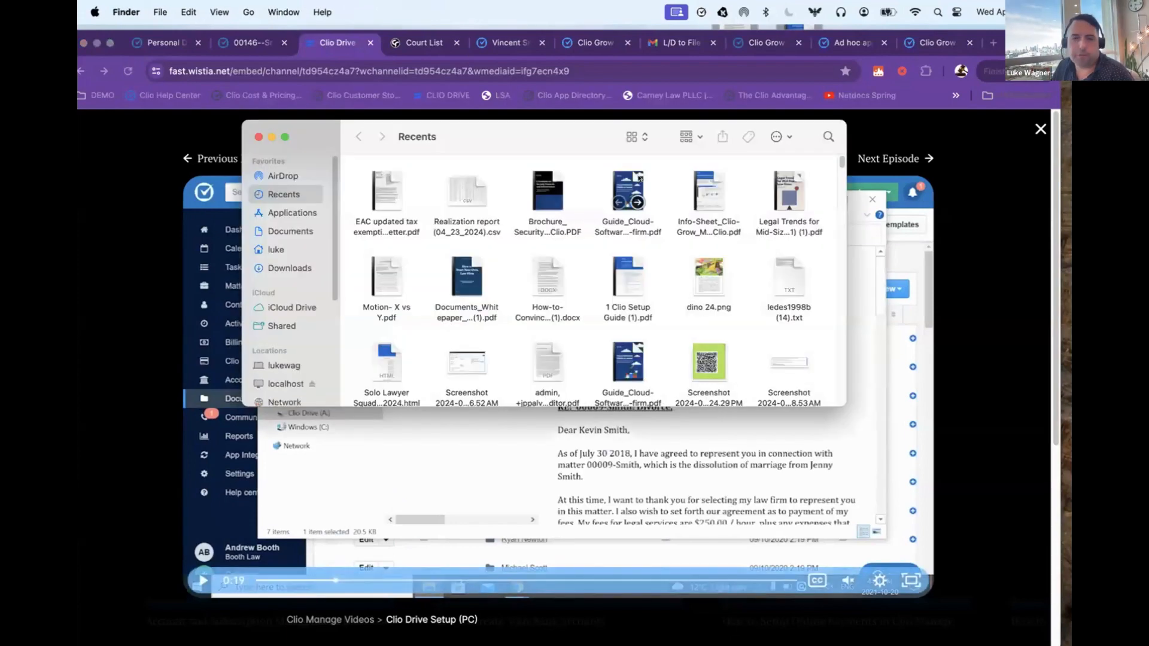
click(273, 383)
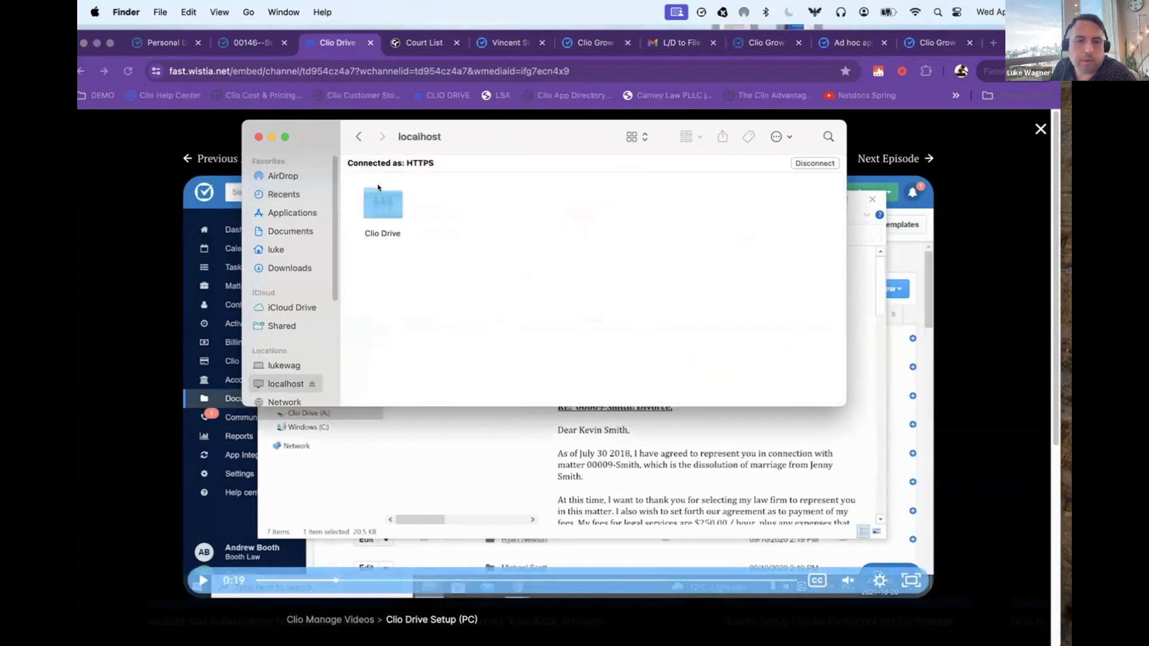
double_click(375, 195)
drag(494, 128, 512, 144)
click(251, 42)
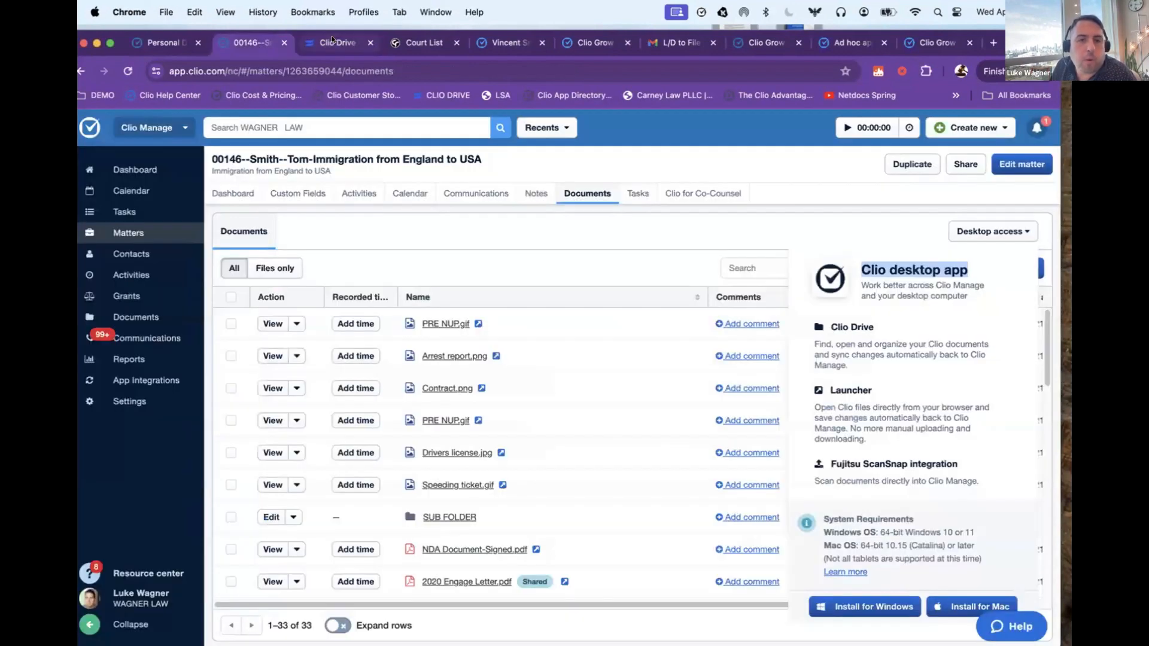
Step: Back in Finder, open Clio Drive's S folder, the client's folder and the matter folder containing case brief 2024.docx, and close the window
key(super+Tab)
key(s)
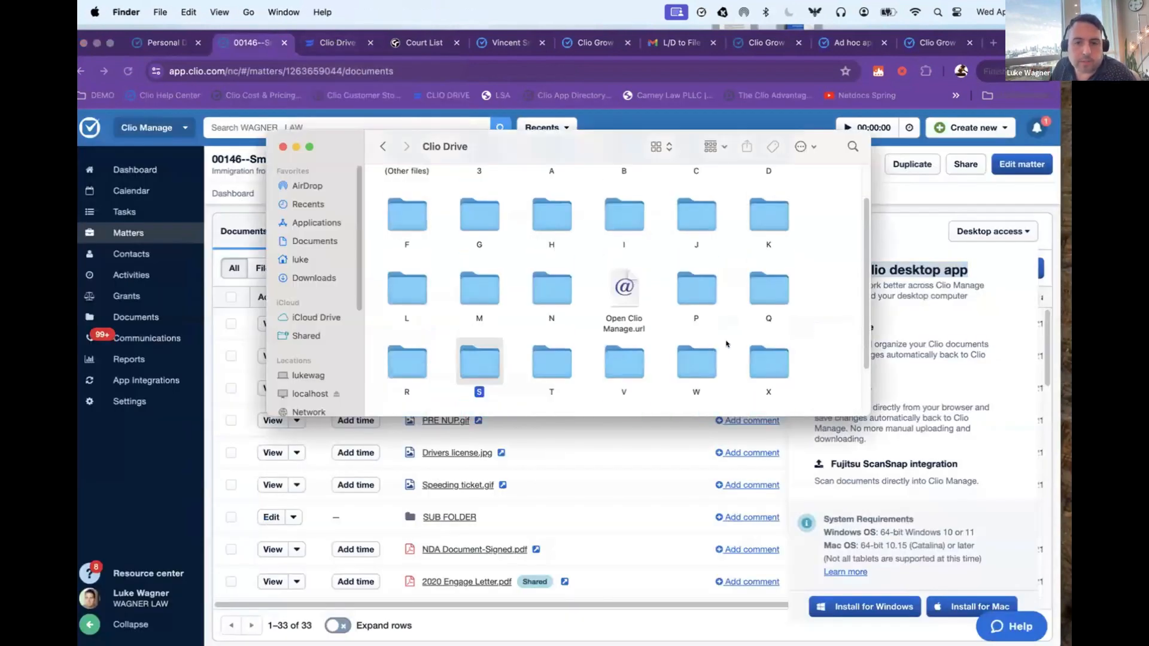
double_click(496, 364)
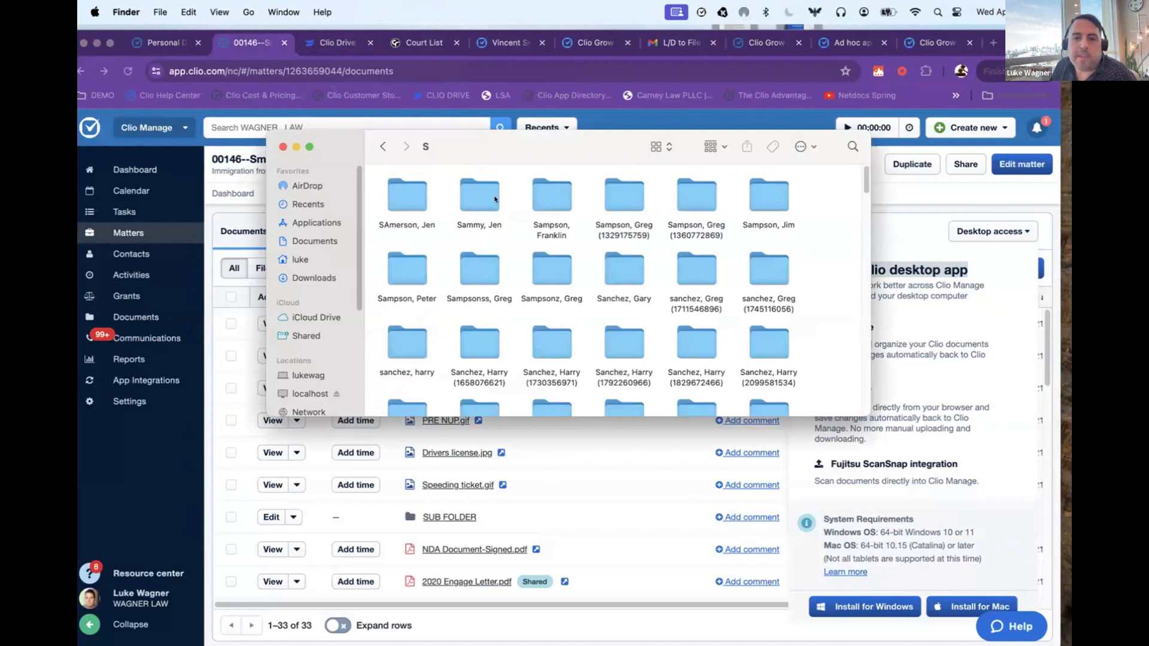
scroll(494, 199, down, 5)
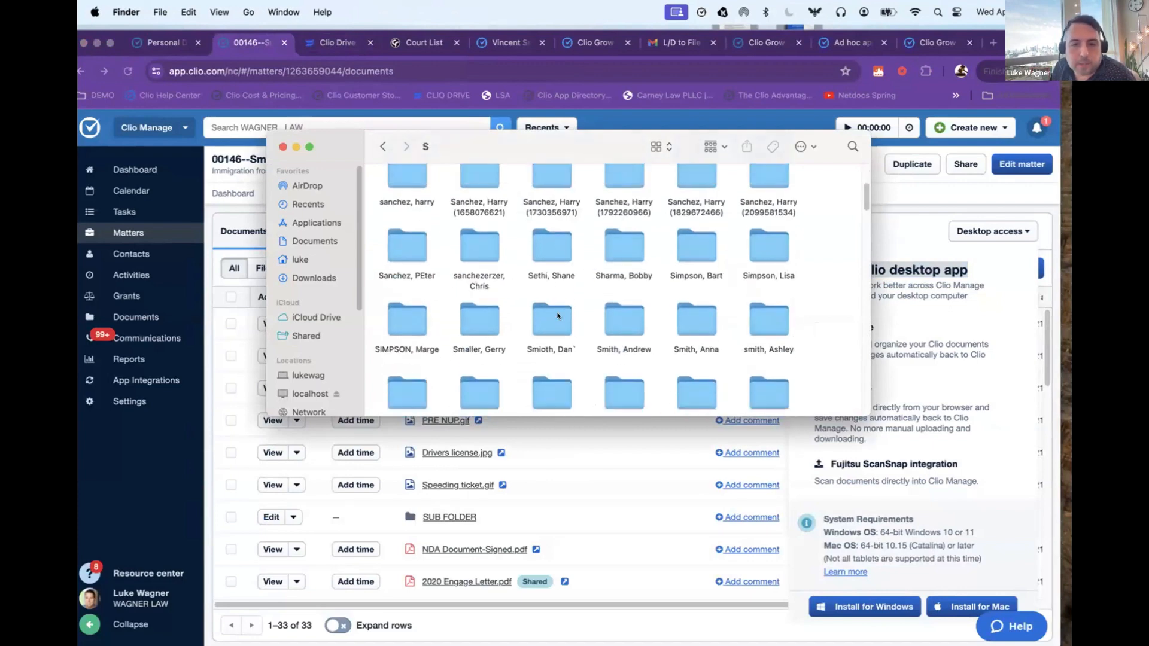
scroll(557, 316, down, 8)
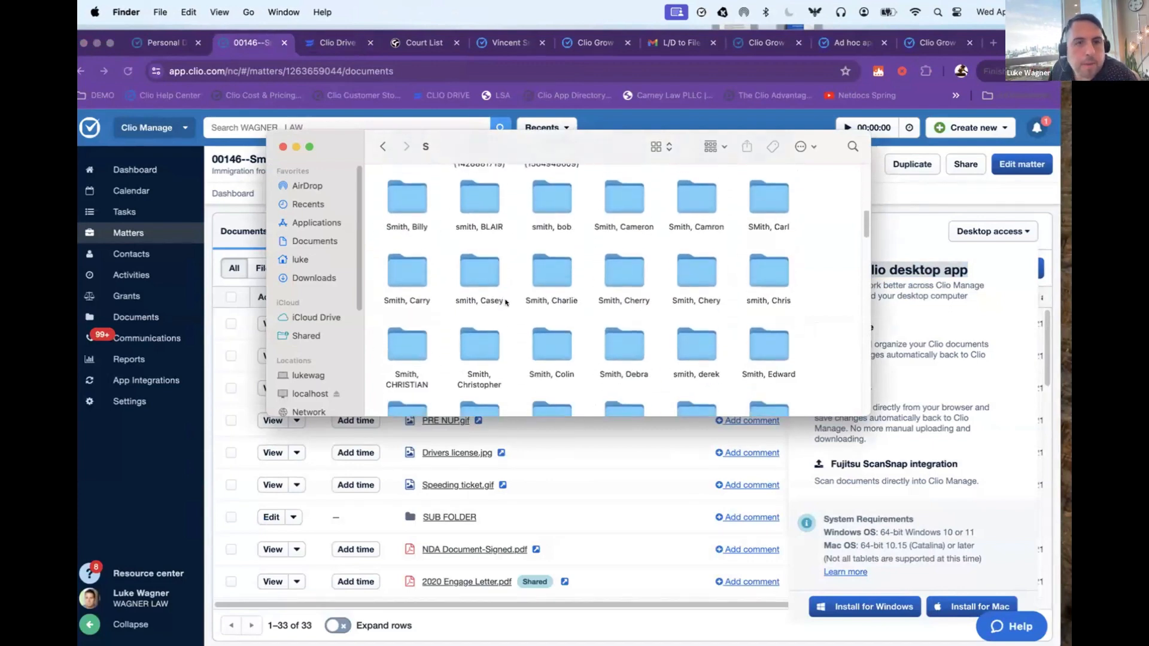
scroll(506, 302, down, 4)
double_click(419, 335)
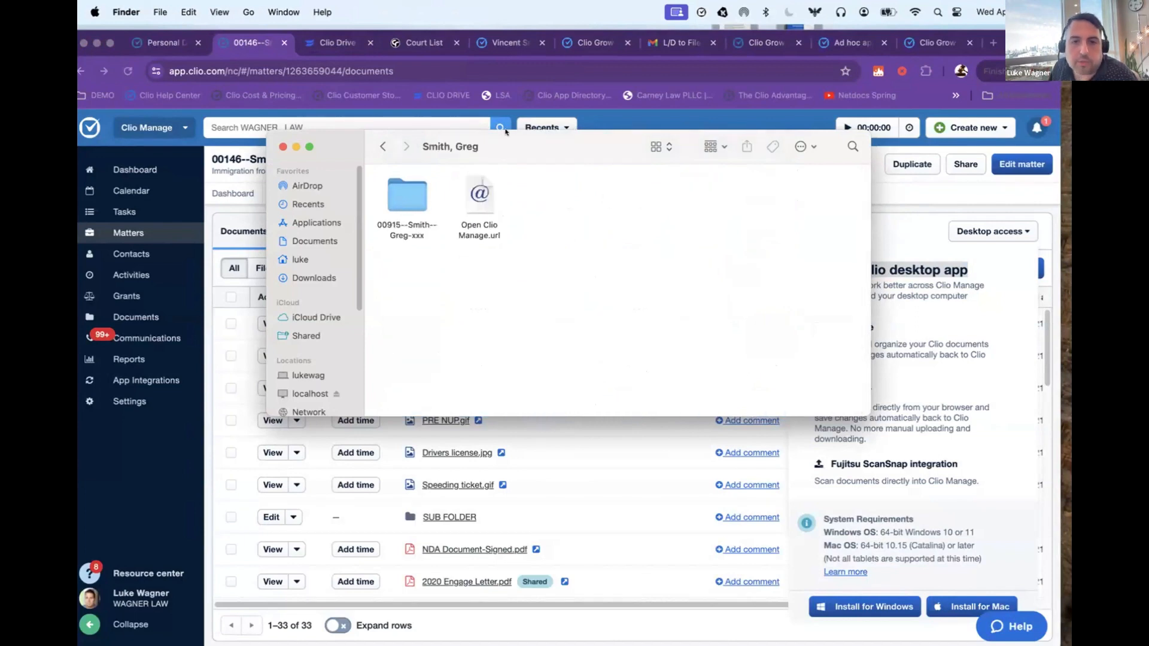
click(407, 194)
double_click(407, 194)
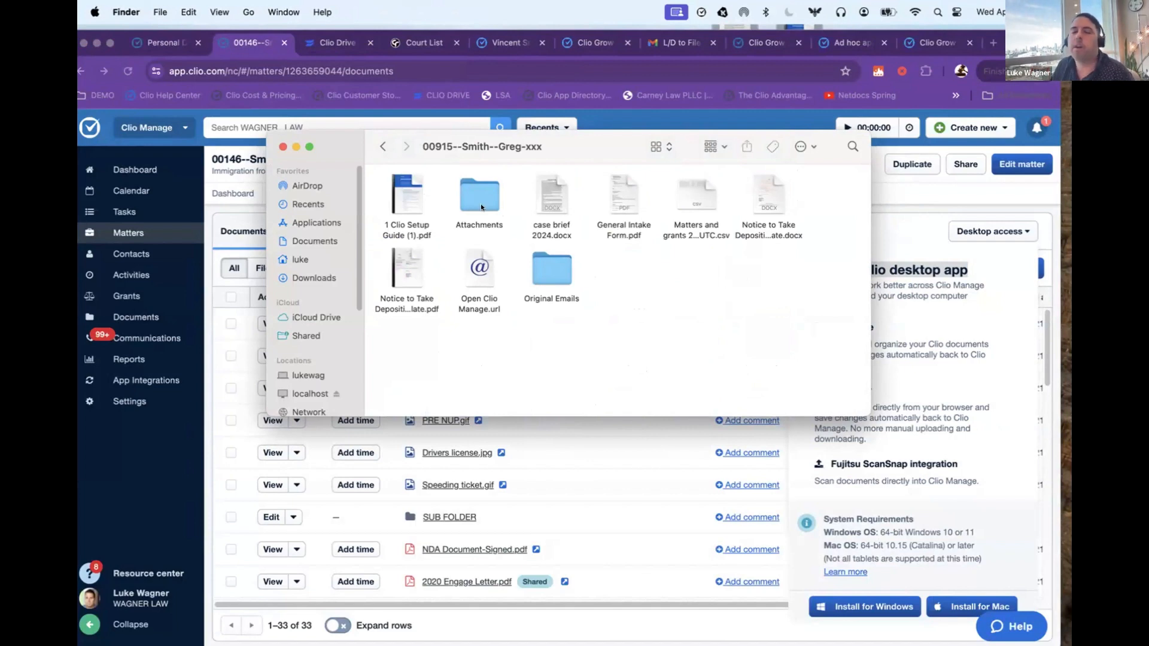
click(283, 147)
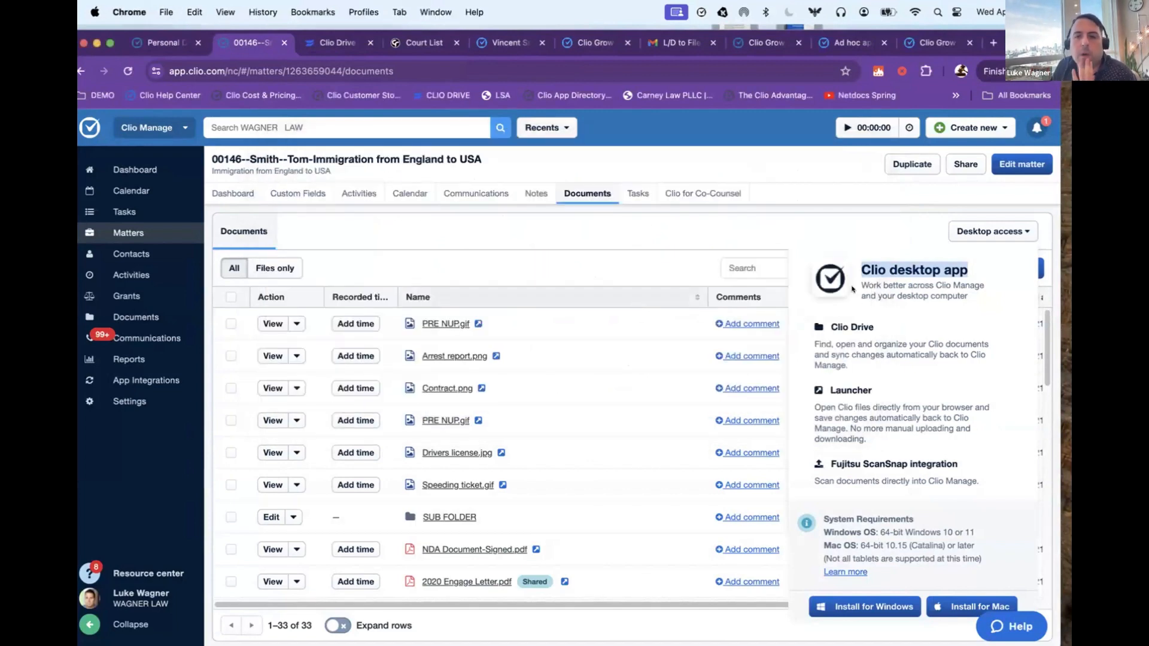
Step: Dismiss the desktop app details and show the available actions for NDA Document-Signed.pdf last edited 02/03/2021
click(990, 231)
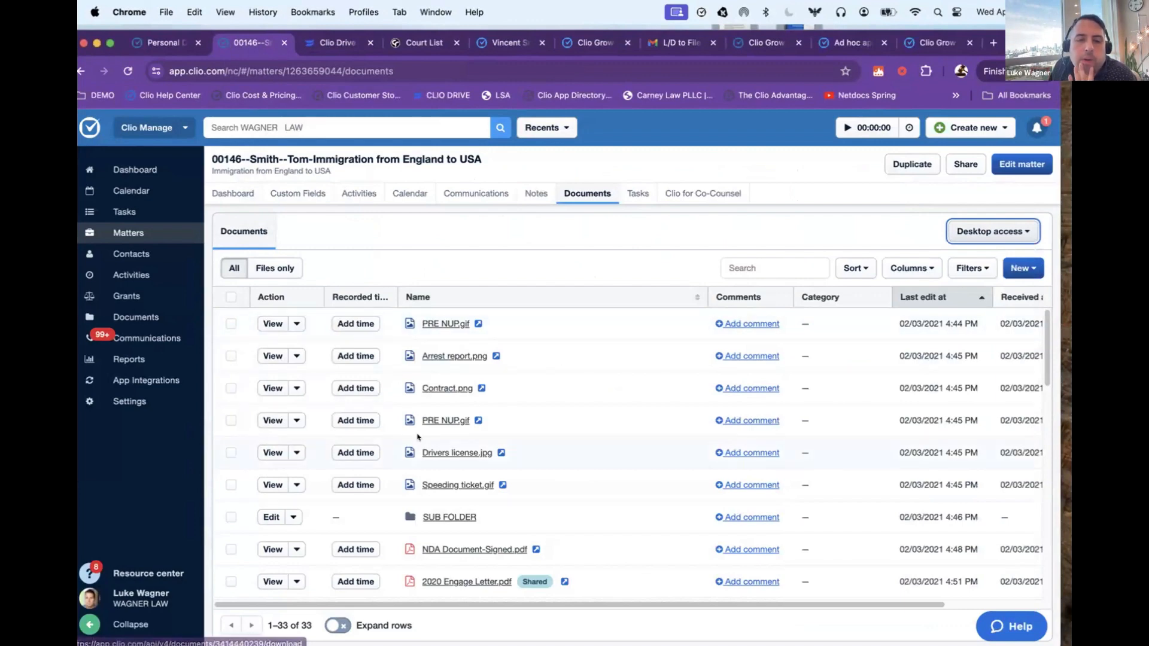
scroll(417, 437, down, 5)
click(296, 371)
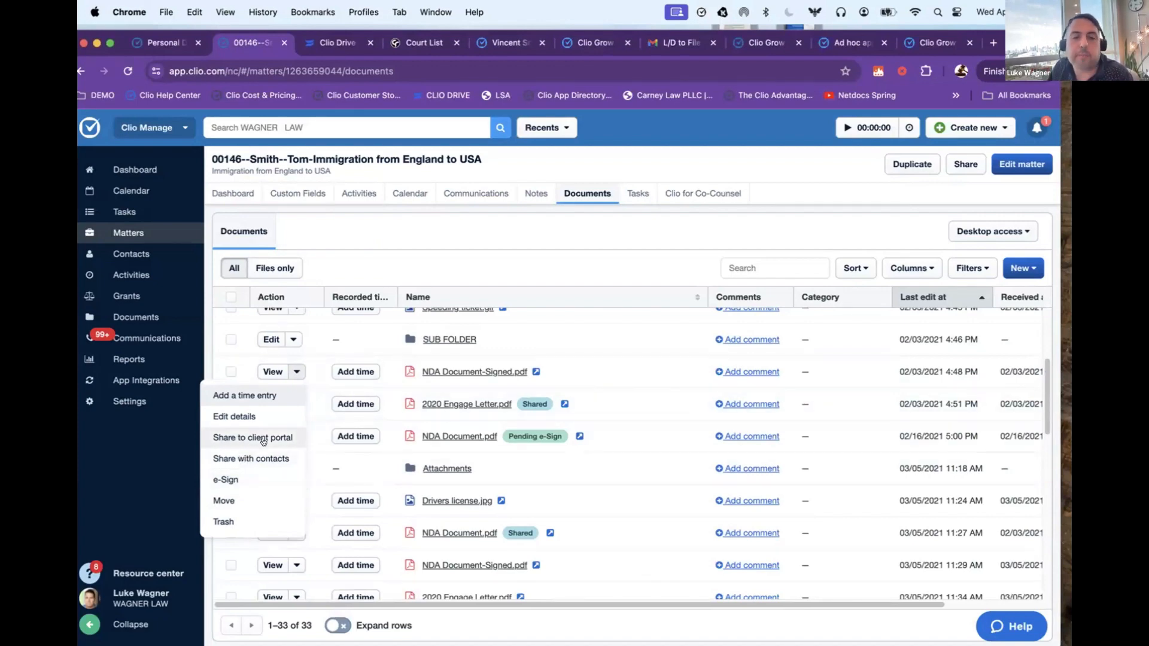
Step: Start a new document from a template, show the list of document templates and close the dialog without creating anything
click(1015, 266)
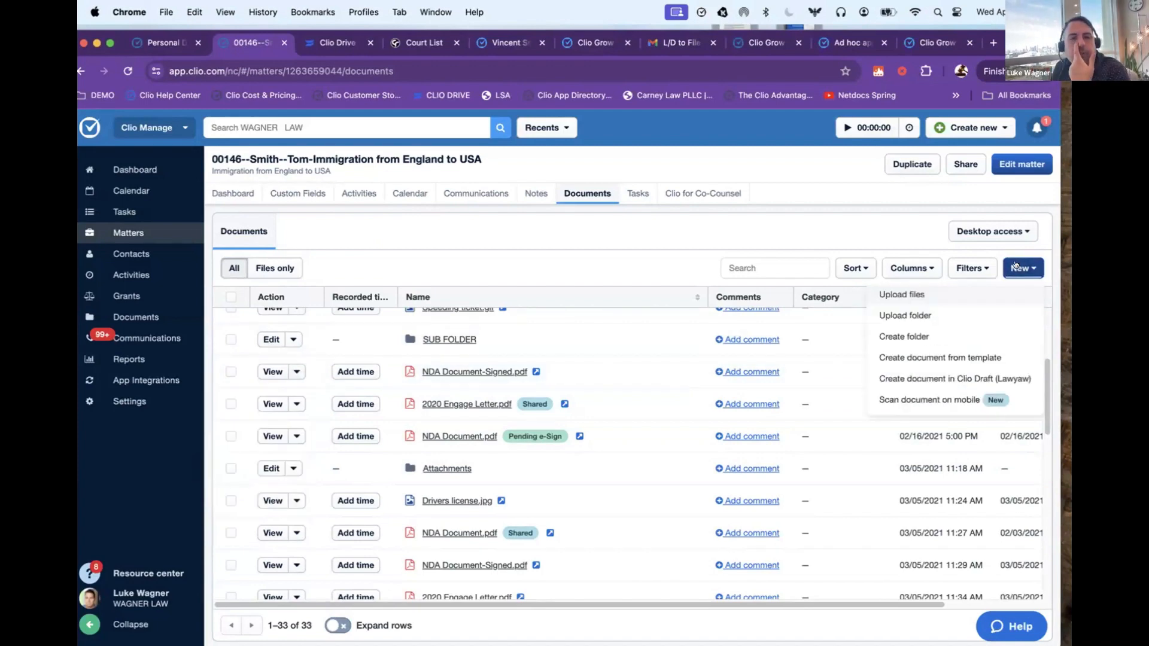
click(921, 357)
click(730, 293)
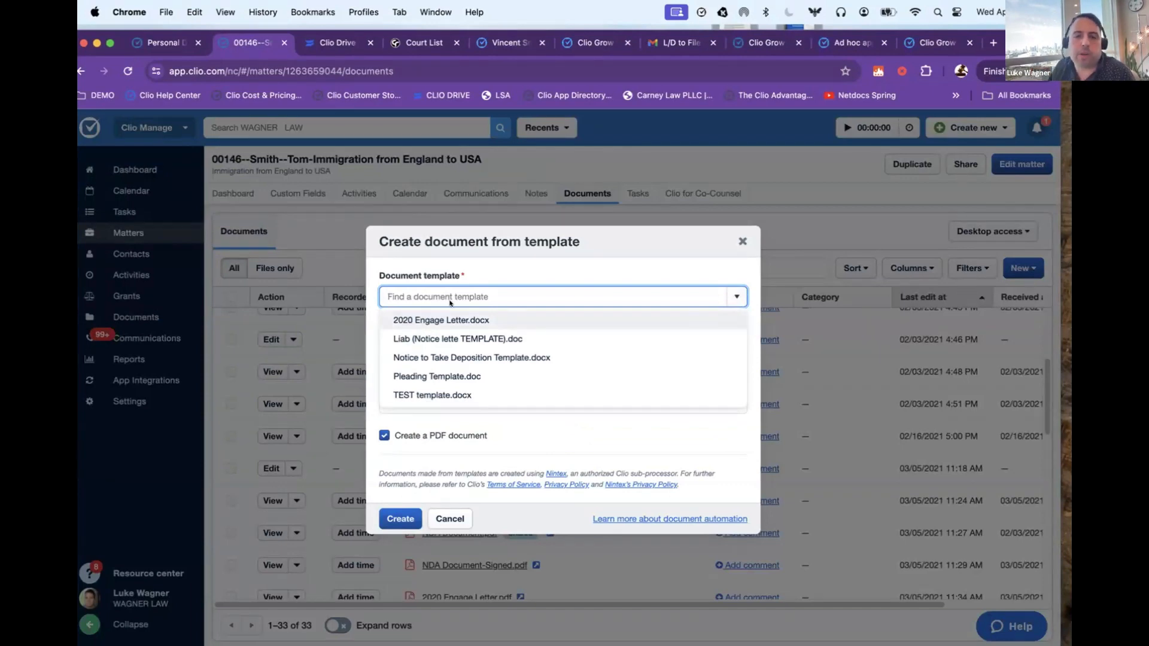
click(742, 242)
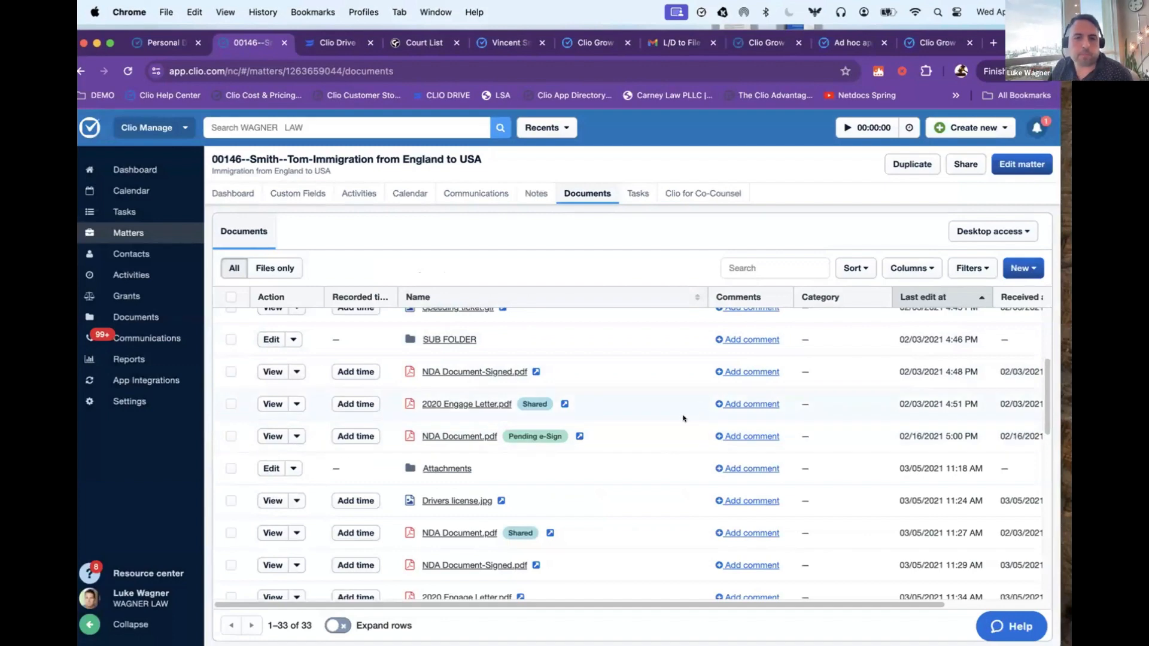
Step: Open the matter's tasks, inspect the new task form's assignee, time estimate and due date options, and discard the form
click(636, 192)
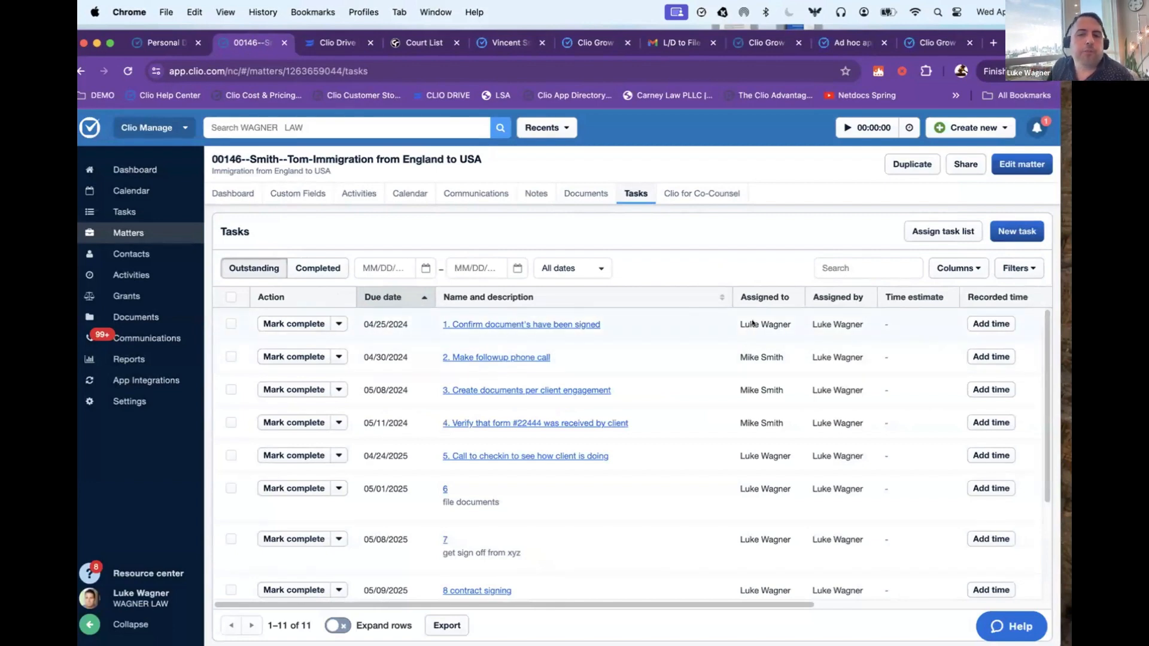
click(1012, 231)
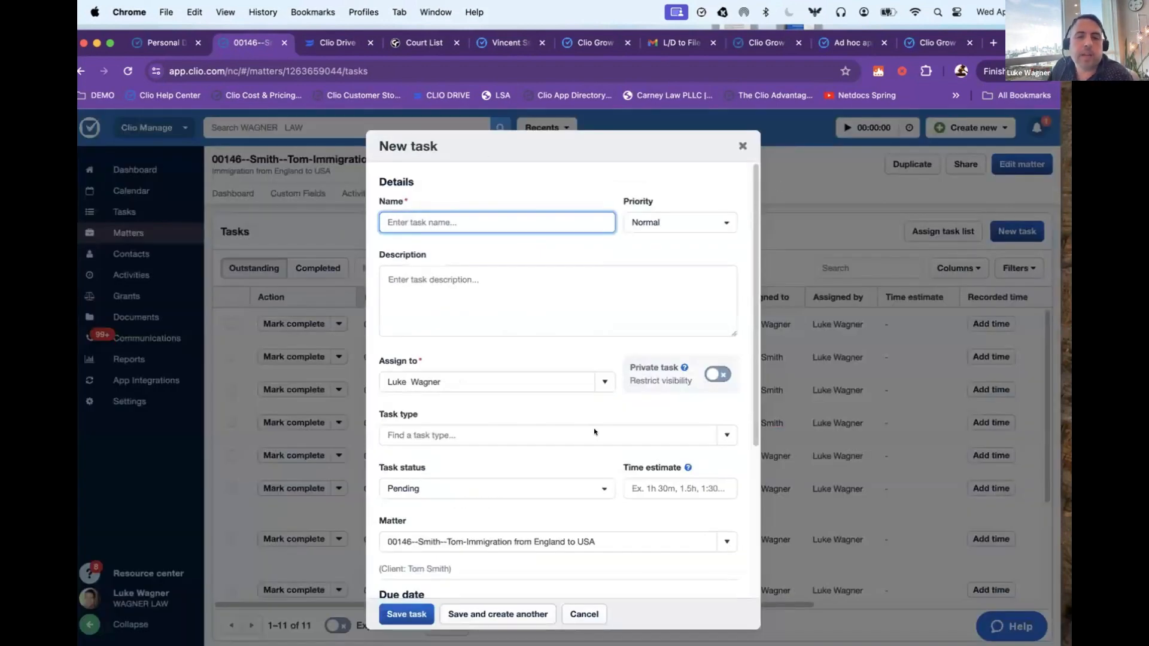
click(601, 383)
click(601, 396)
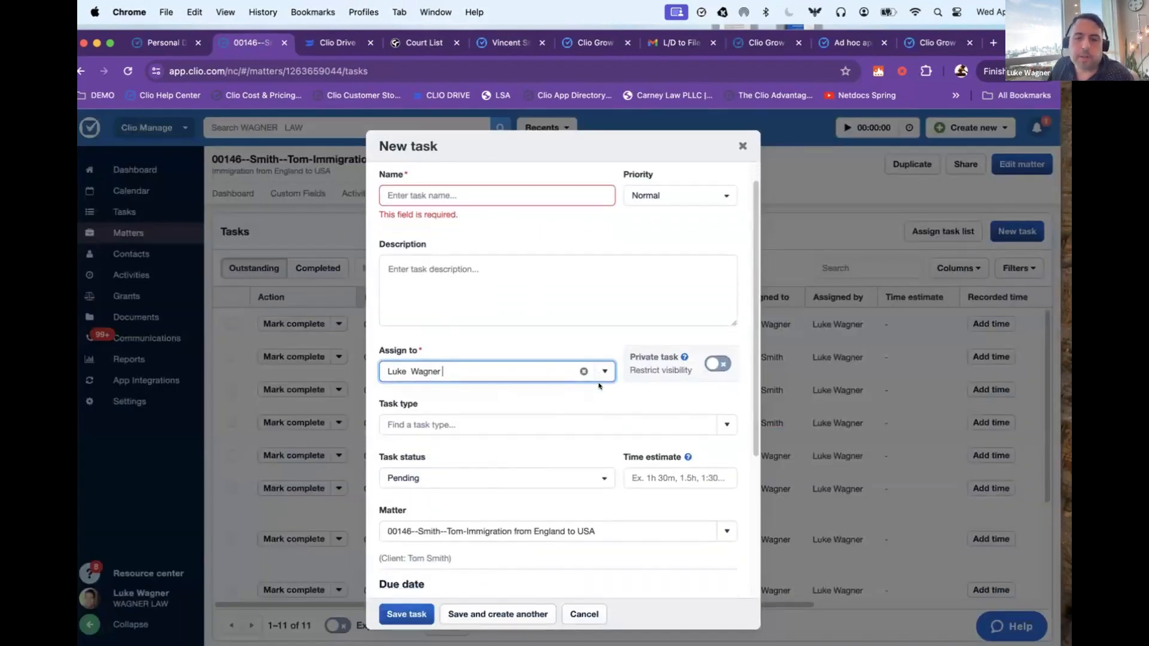
scroll(658, 383, down, 3)
click(663, 376)
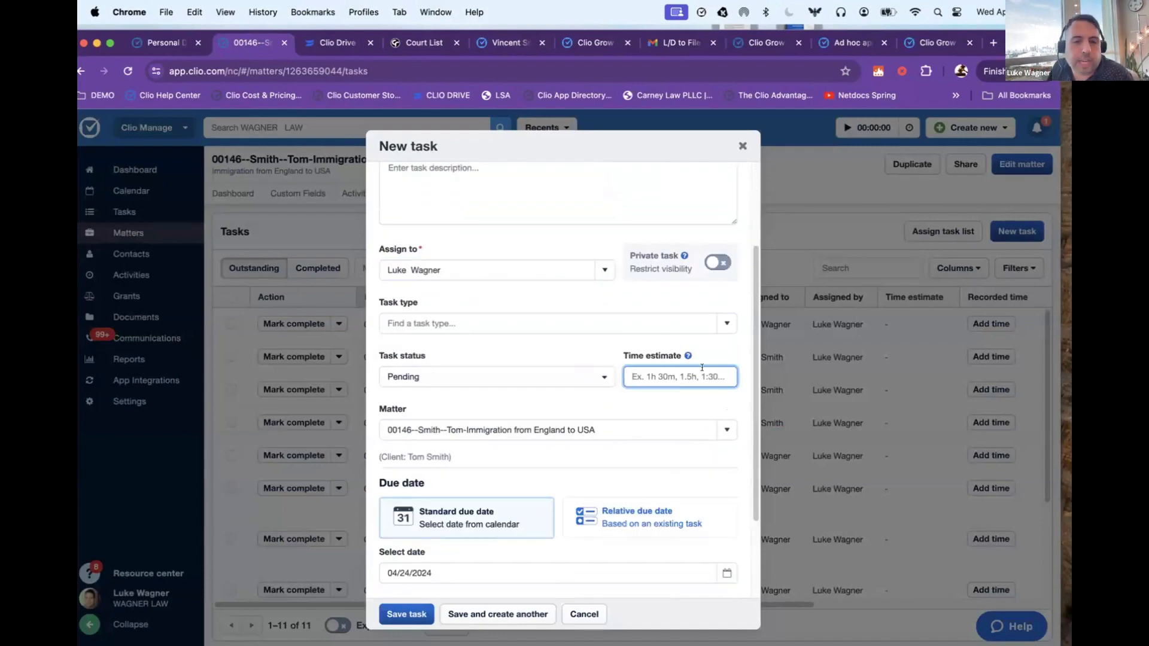
key(Escape)
Step: Select all outstanding tasks of the matter and delete them
click(230, 297)
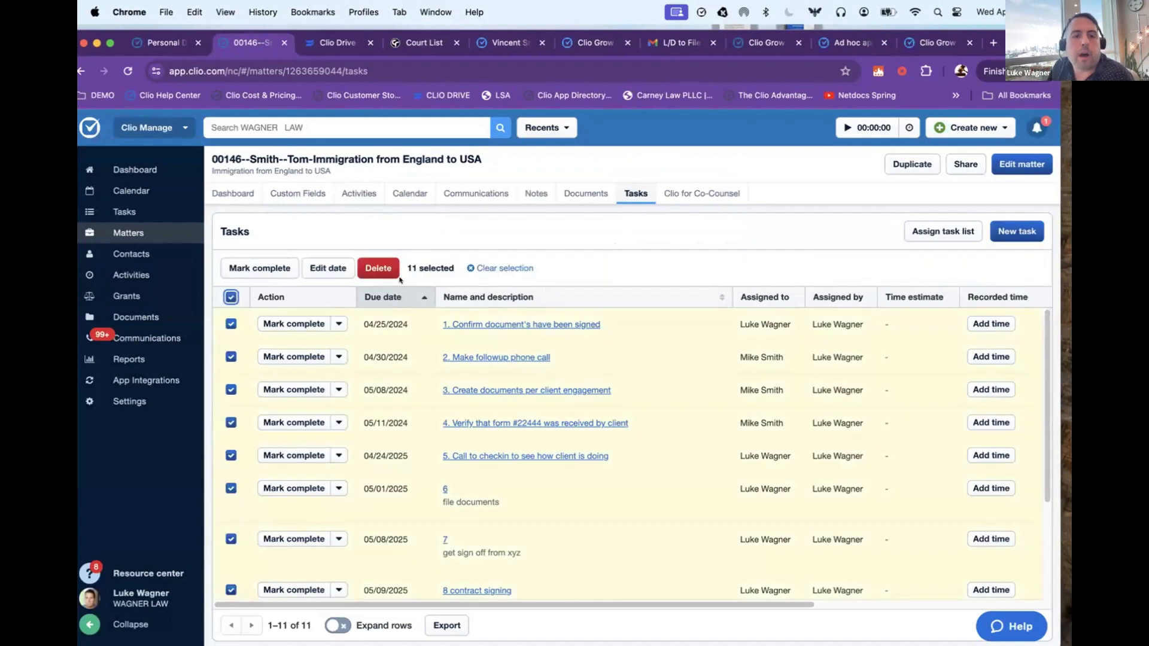
click(394, 274)
click(412, 419)
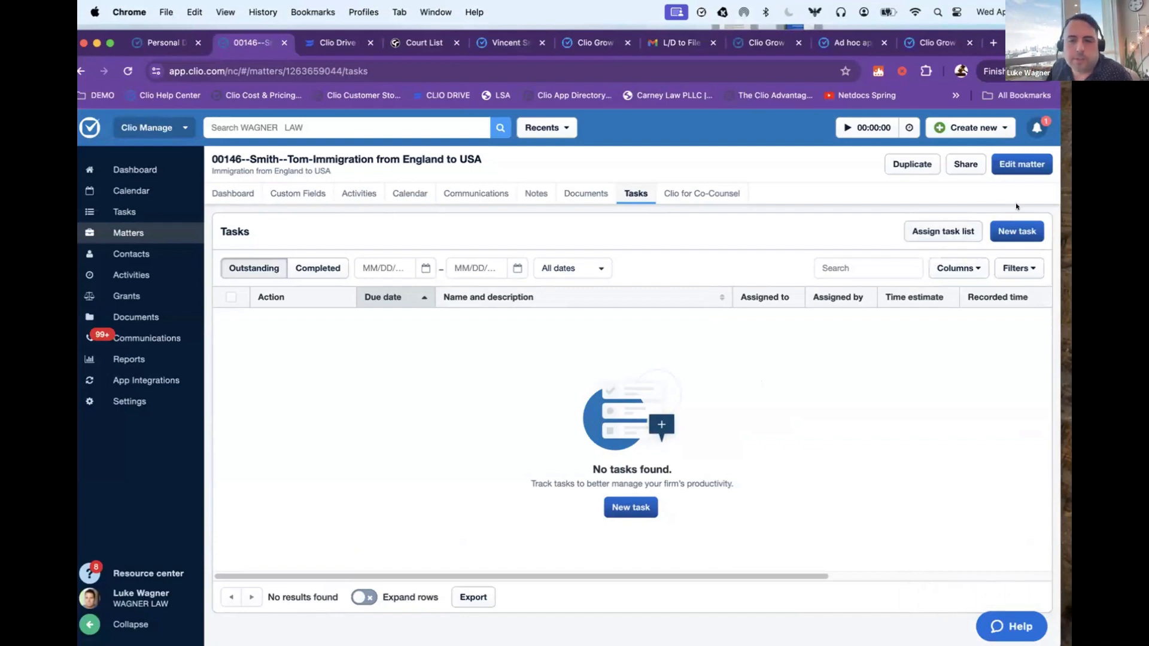
click(1016, 231)
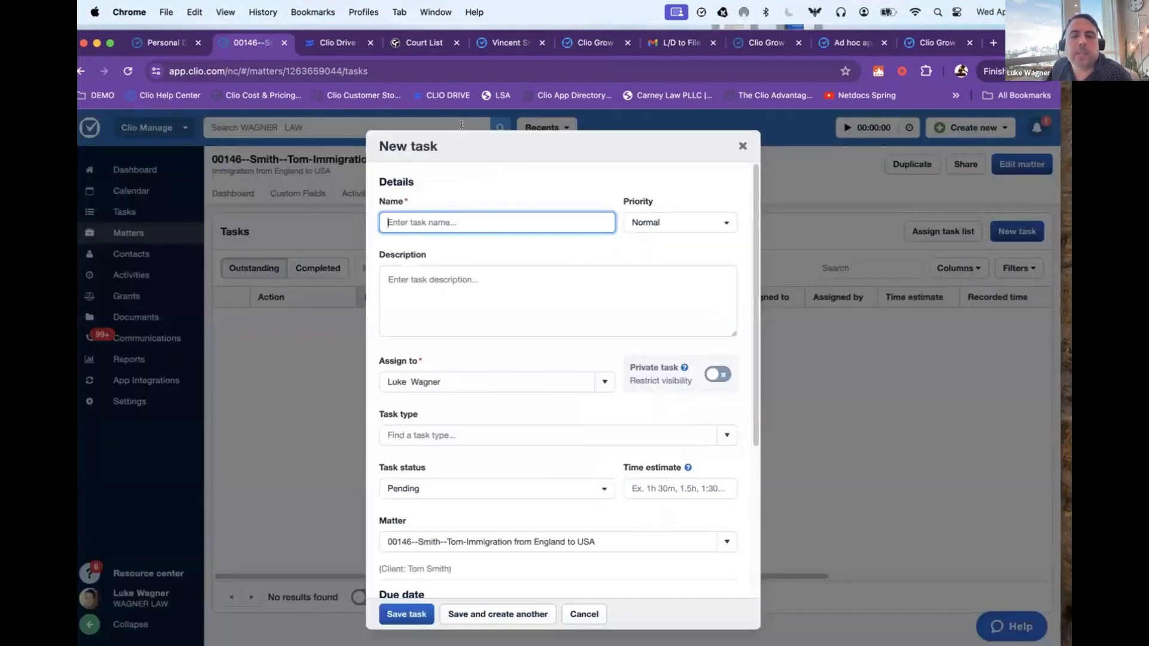
scroll(506, 400, down, 5)
click(864, 335)
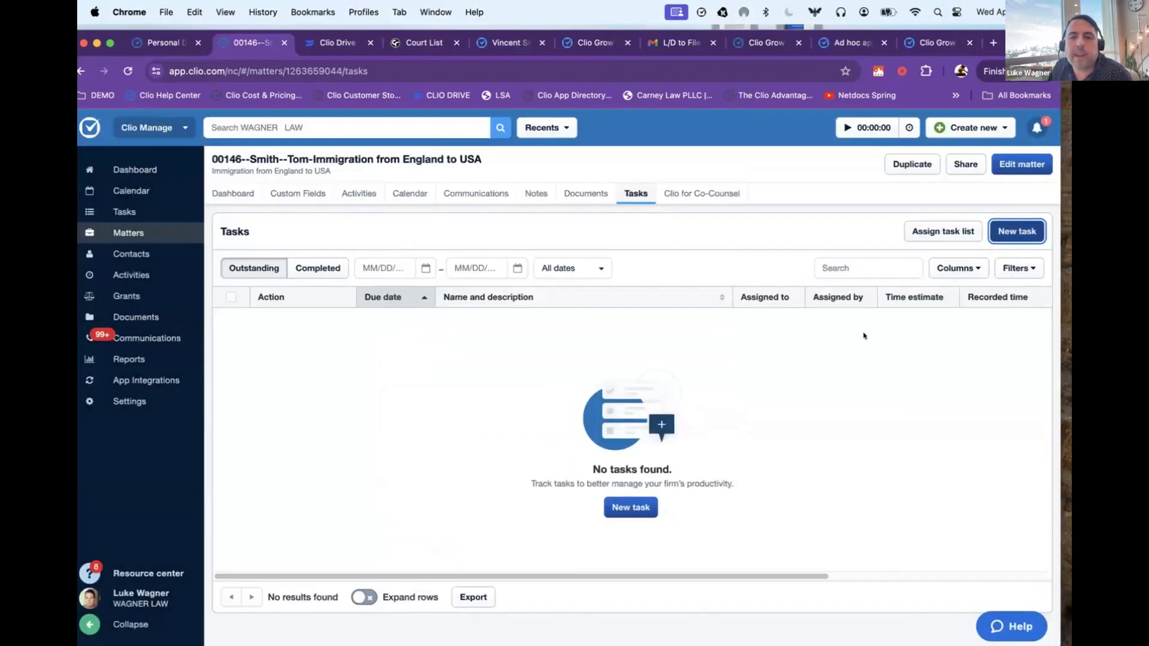
Step: Assign the Example List task list to the matter with the firm user as assignee
click(949, 233)
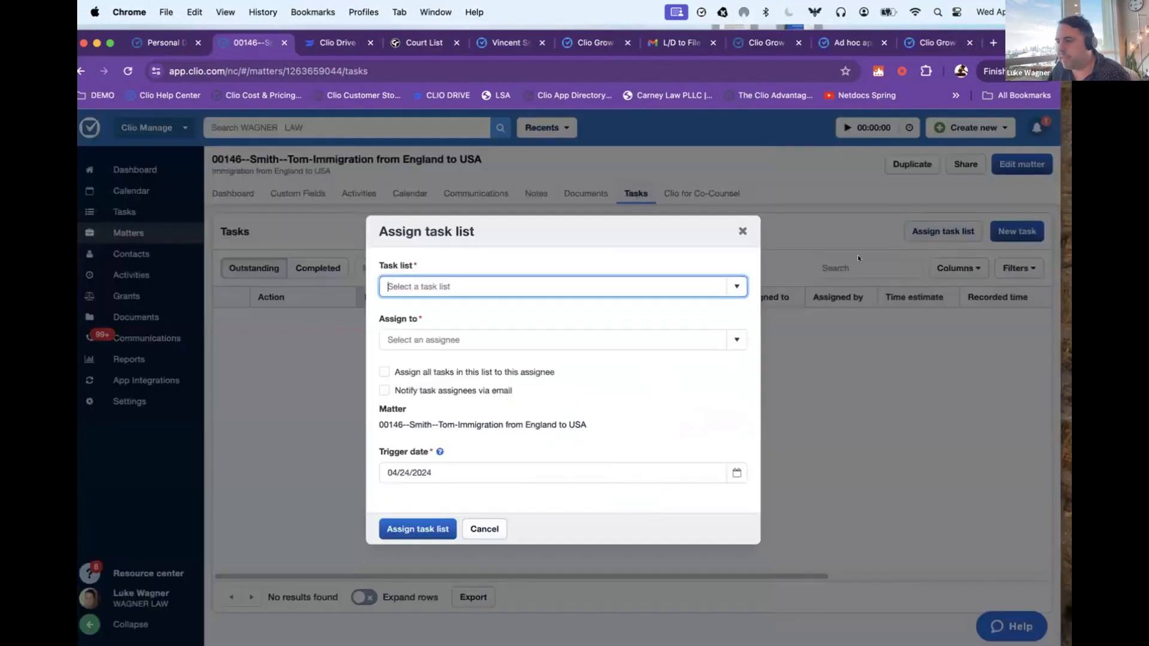
click(702, 291)
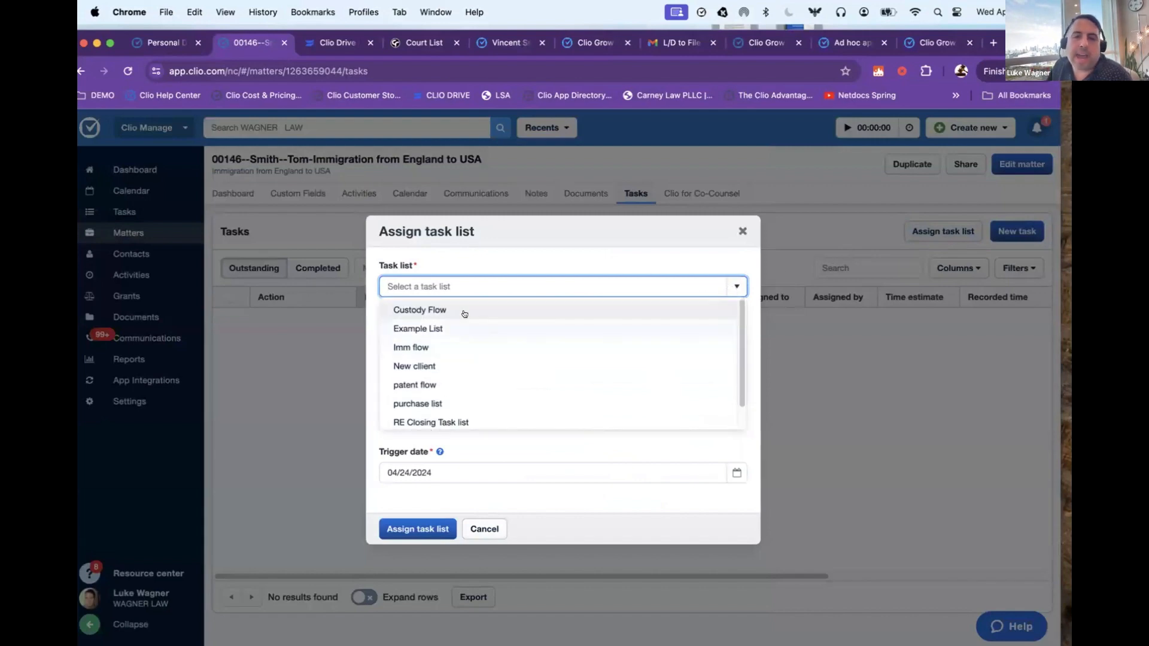
click(432, 327)
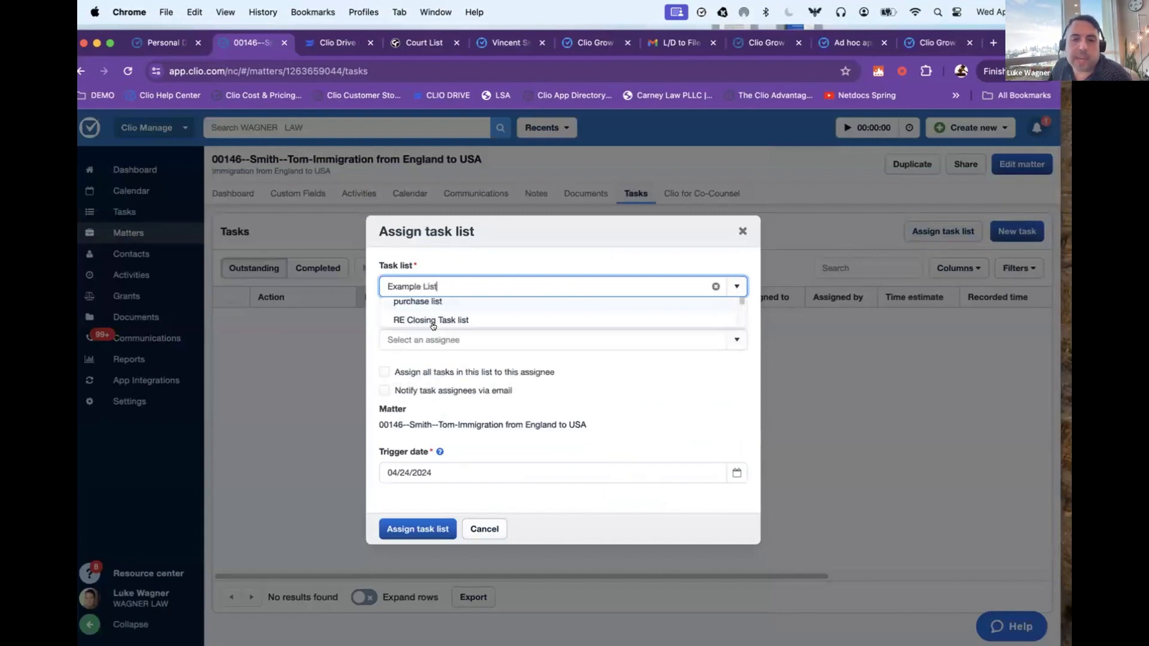
click(726, 340)
click(421, 419)
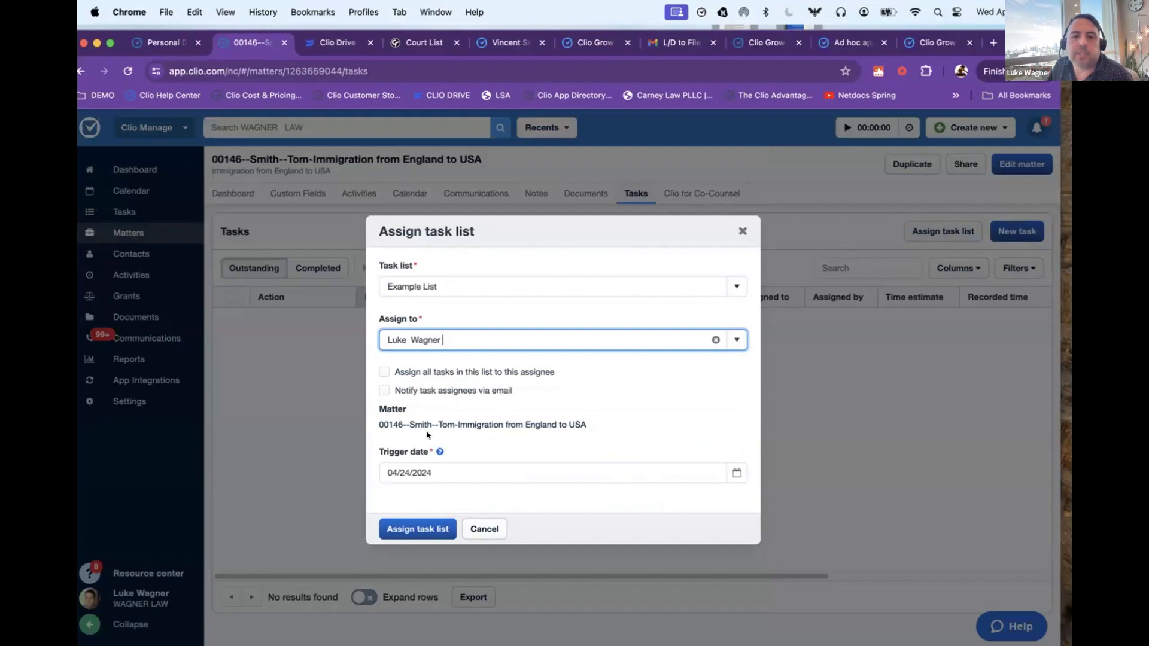
click(418, 529)
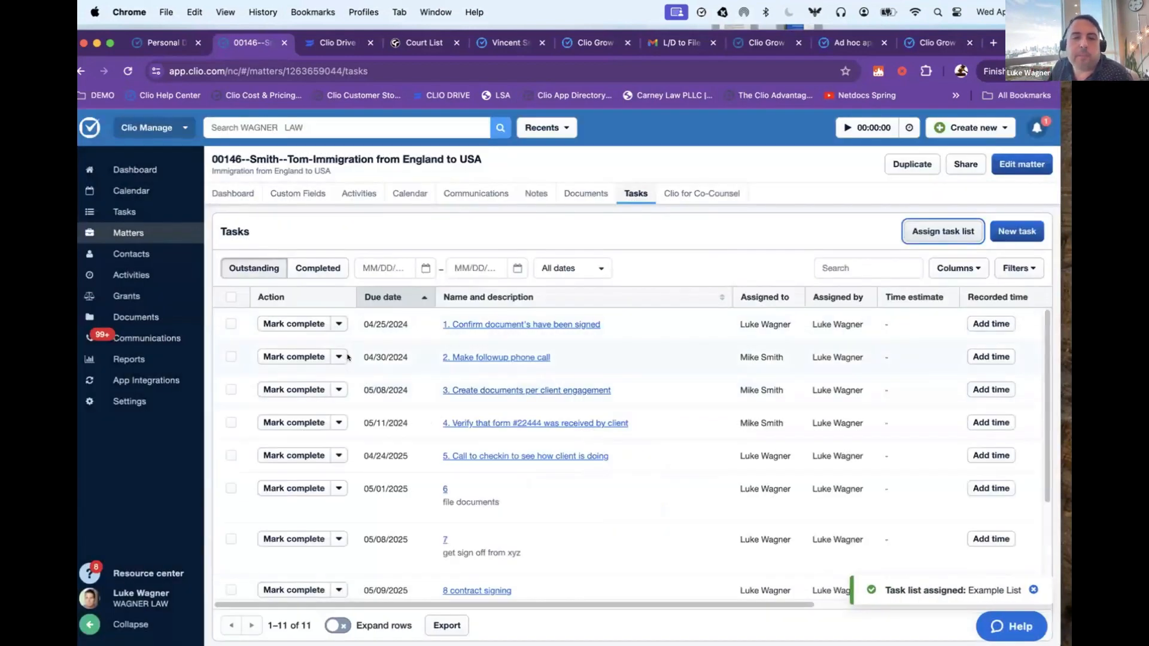
Step: Review the due dates and assignees of the tasks in the matter's outstanding task list
scroll(346, 359, down, 2)
scroll(432, 323, up, 2)
drag(359, 320, 357, 362)
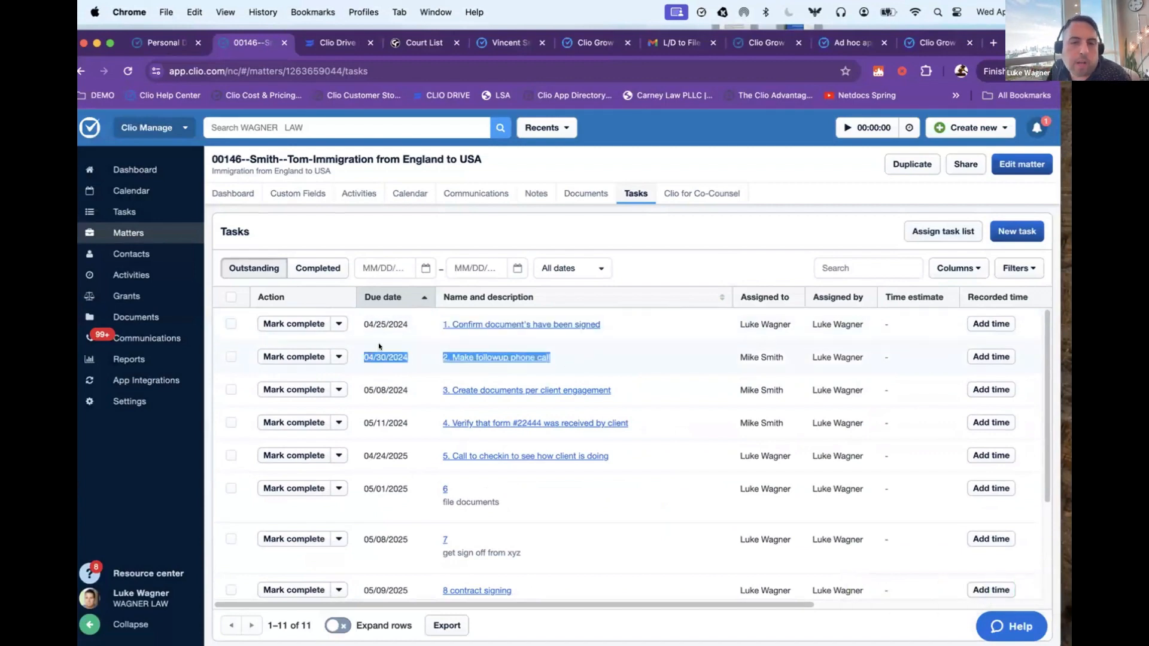
click(366, 385)
scroll(413, 401, down, 1)
scroll(416, 409, up, 1)
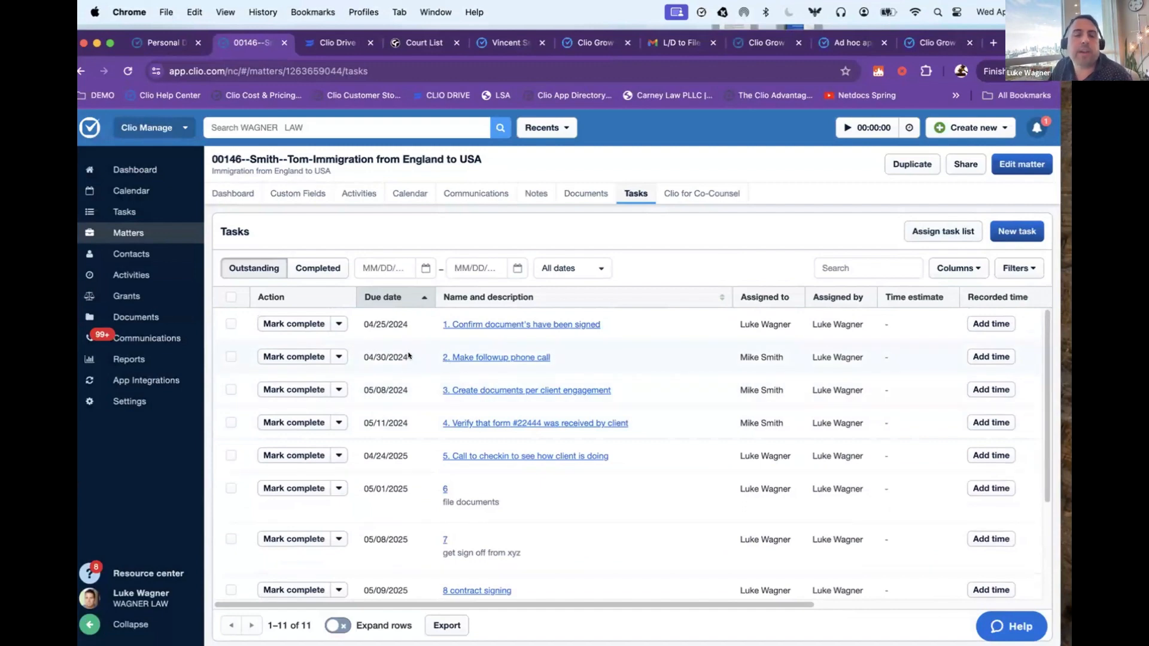
Step: View the resources shared through Clio for Co-Counsel on the matter and open the firm-wide calendar
click(708, 195)
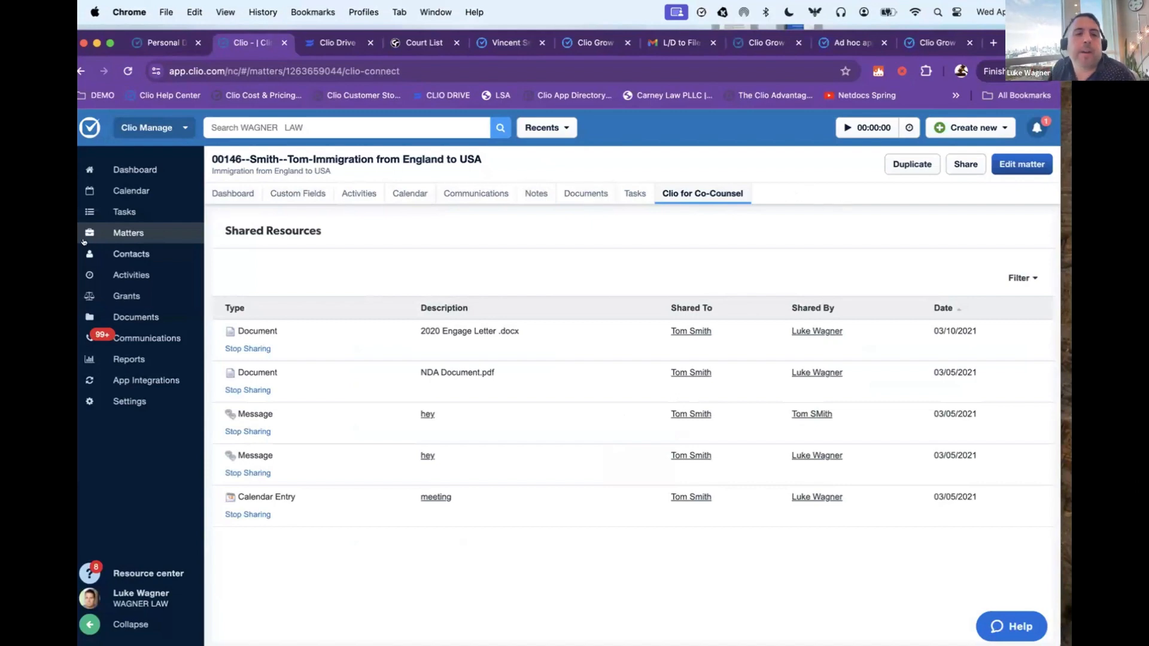
click(139, 195)
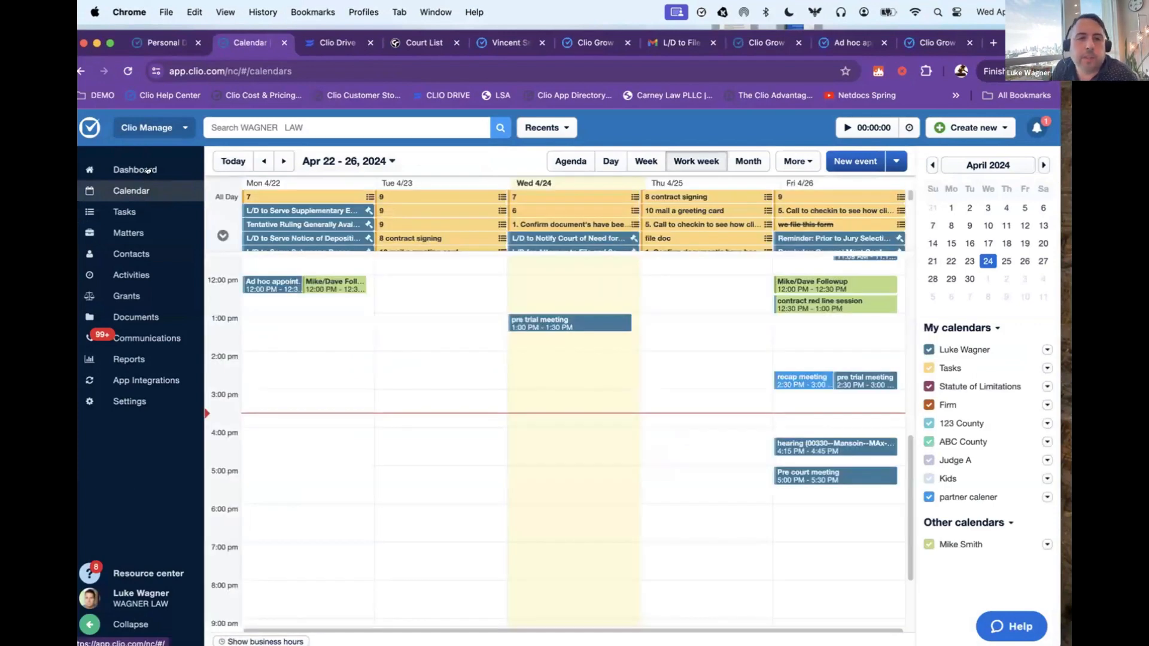
Step: Open the personal dashboard and review today's tasks, calendar events and the time allocation section with its filter
click(147, 170)
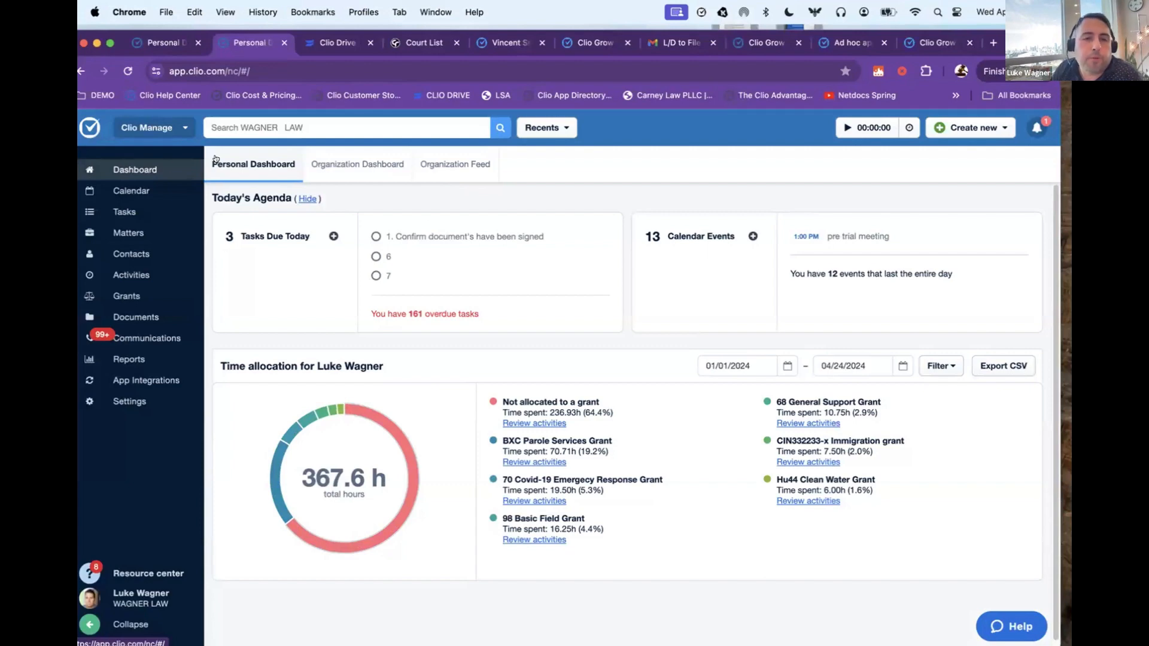
drag(392, 279, 378, 237)
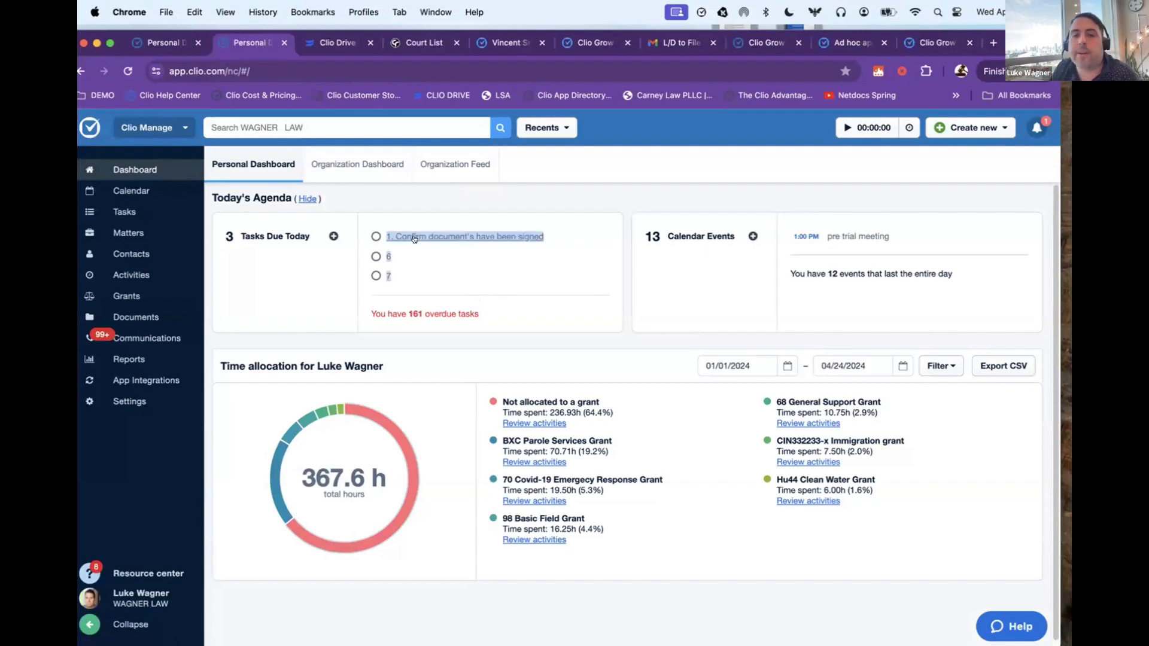
drag(647, 239, 950, 237)
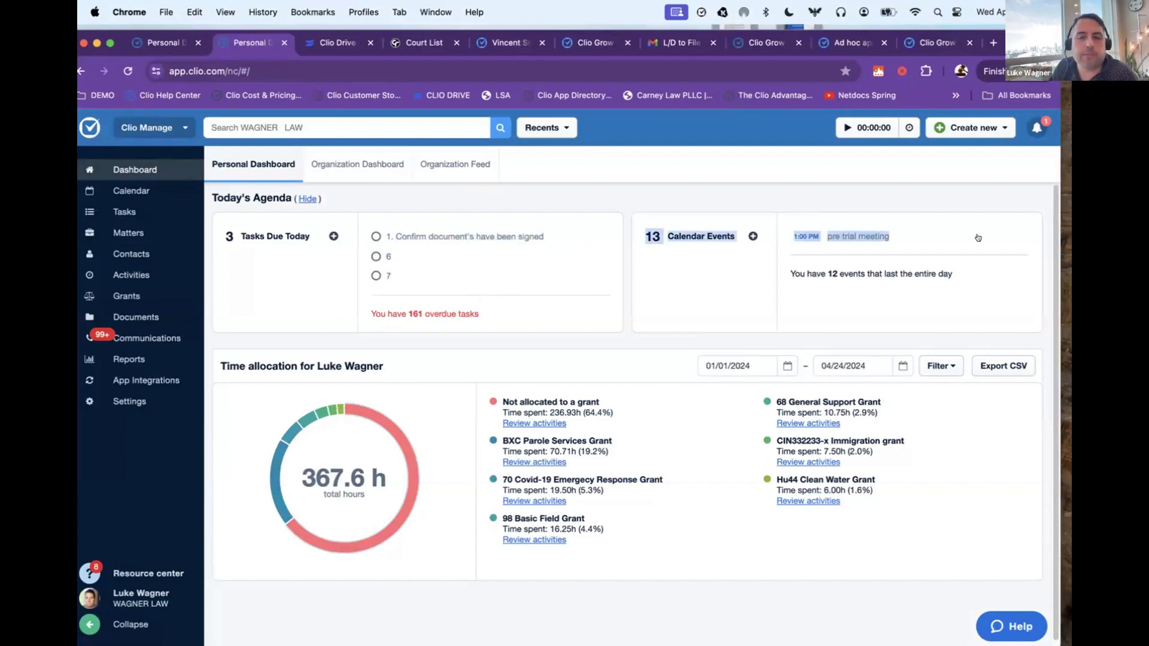
scroll(960, 236, down, 1)
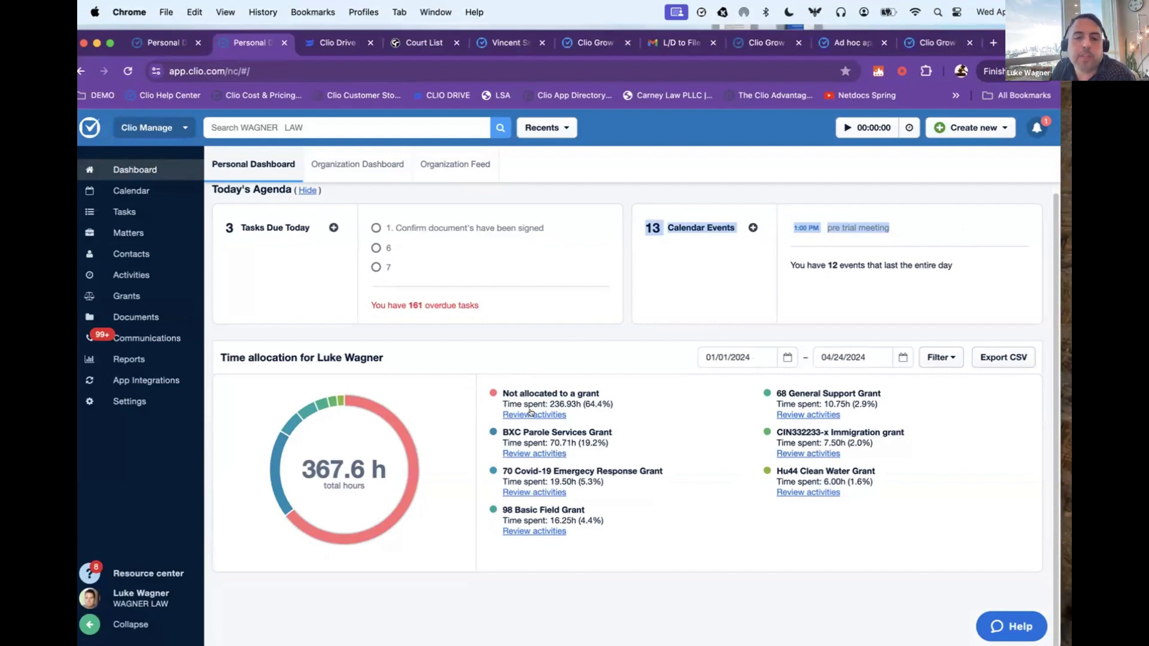
click(929, 355)
click(928, 355)
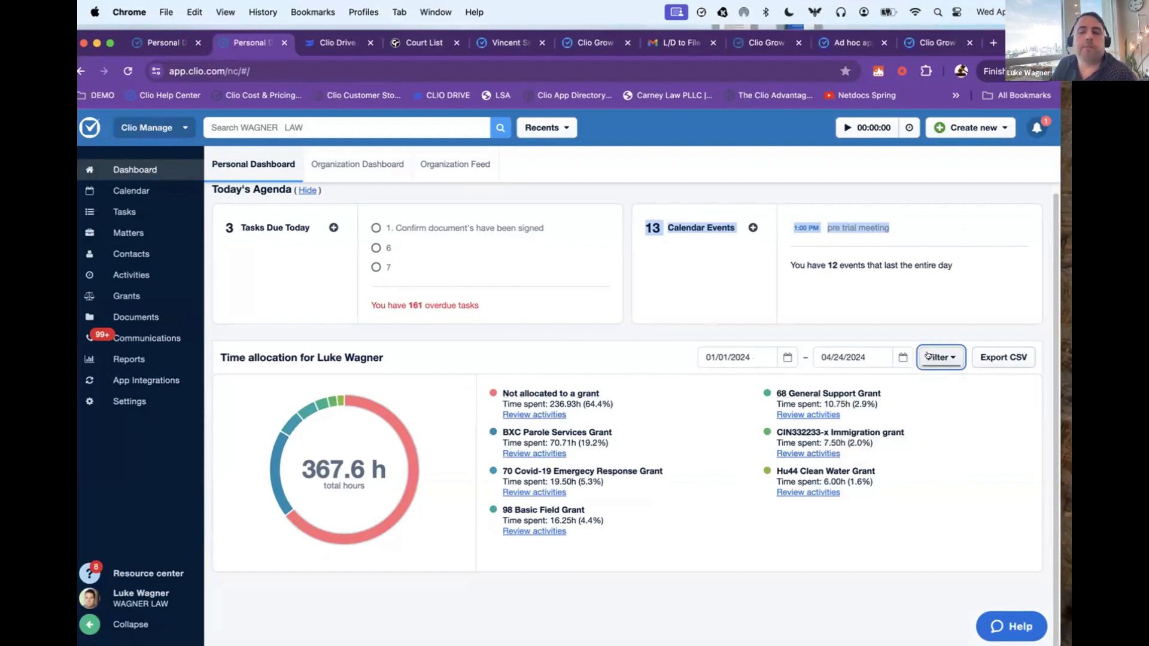
Step: View the time allocation of two other firm members on the organization dashboard and return to the personal dashboard
click(347, 165)
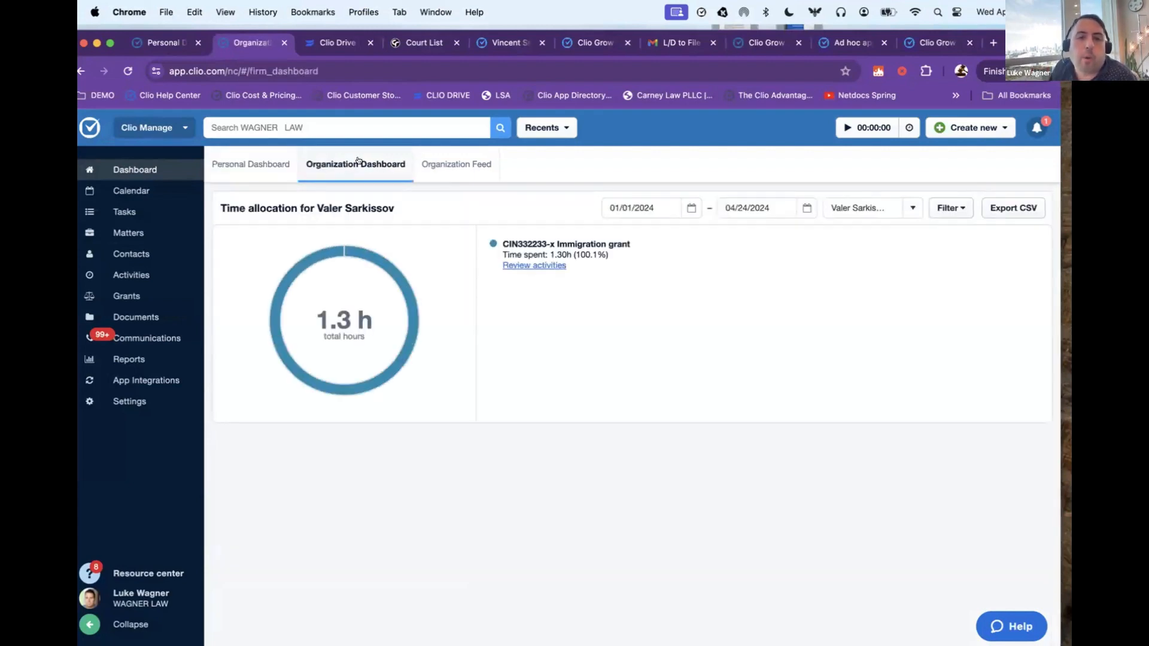
click(914, 207)
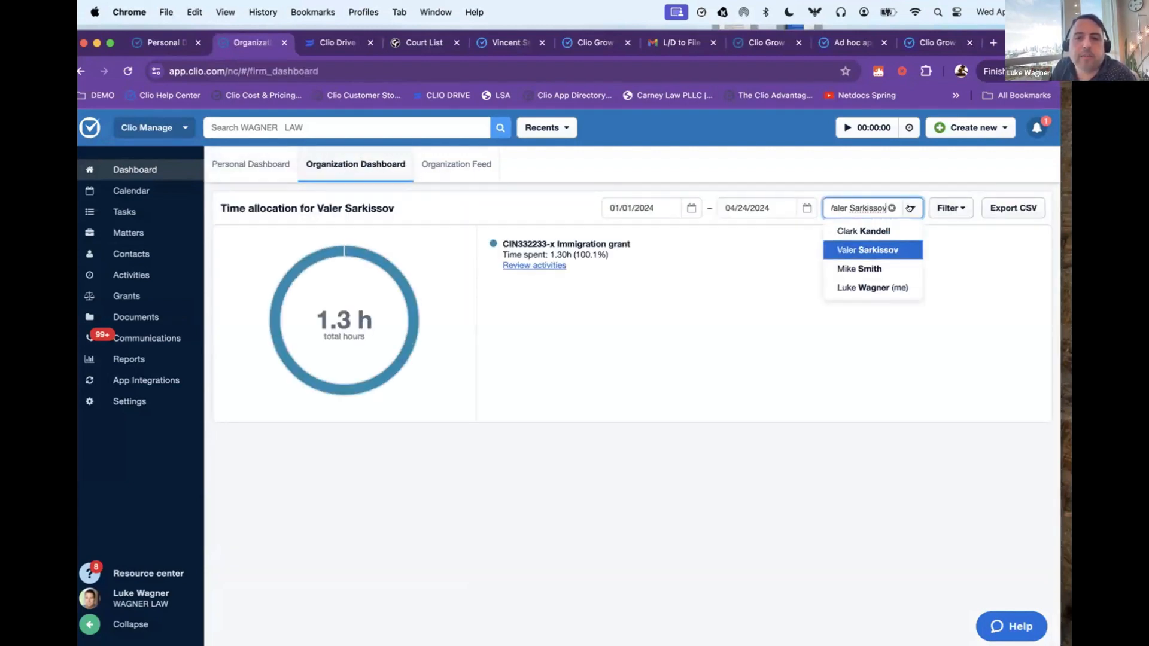
click(852, 228)
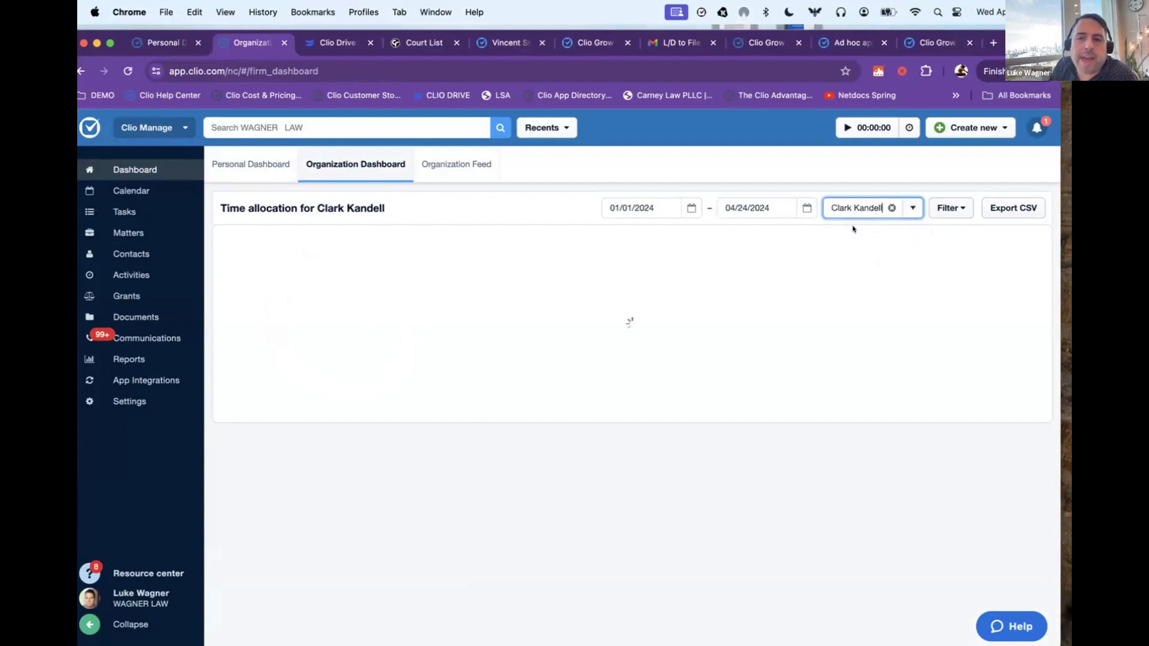
click(912, 208)
click(861, 268)
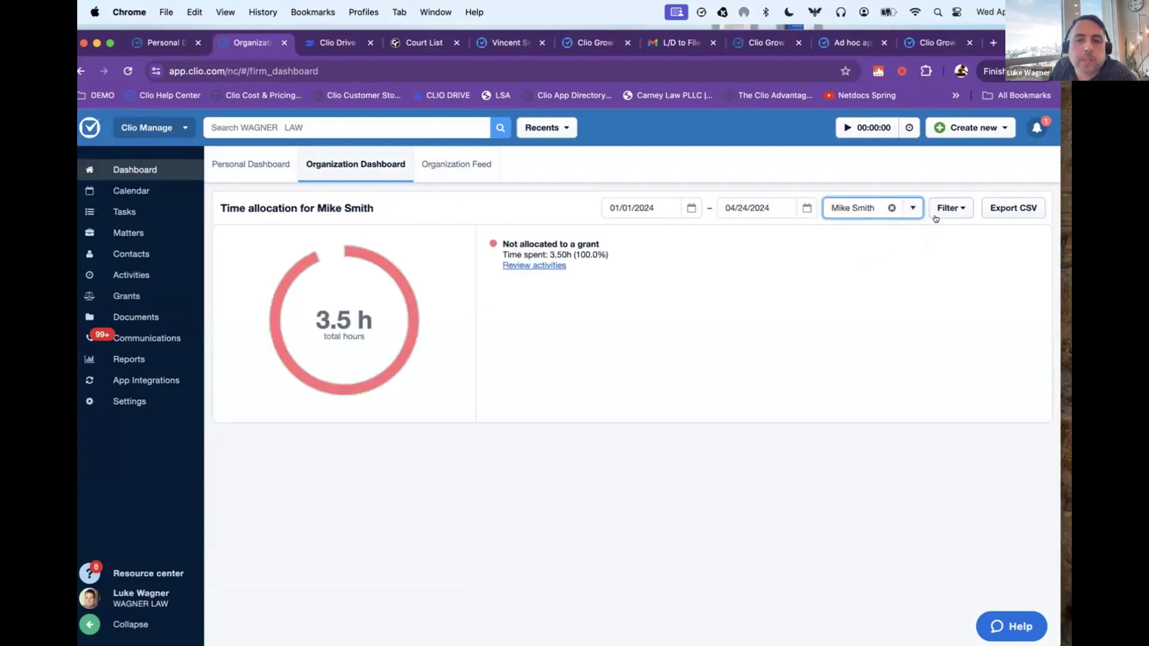
click(909, 208)
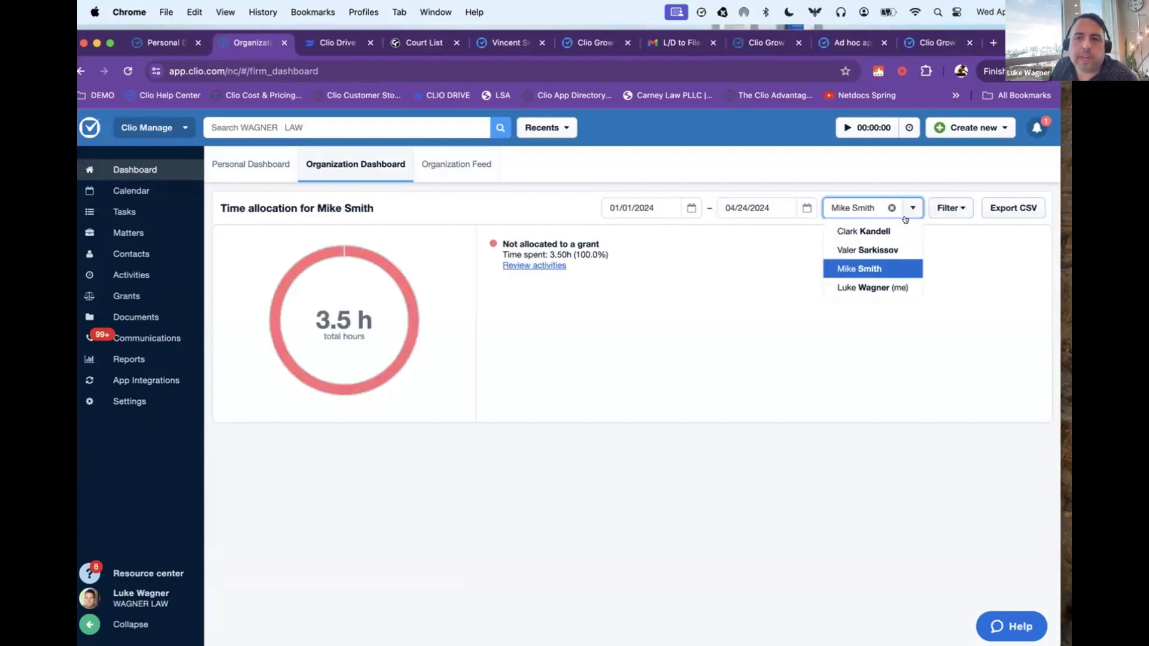
click(251, 164)
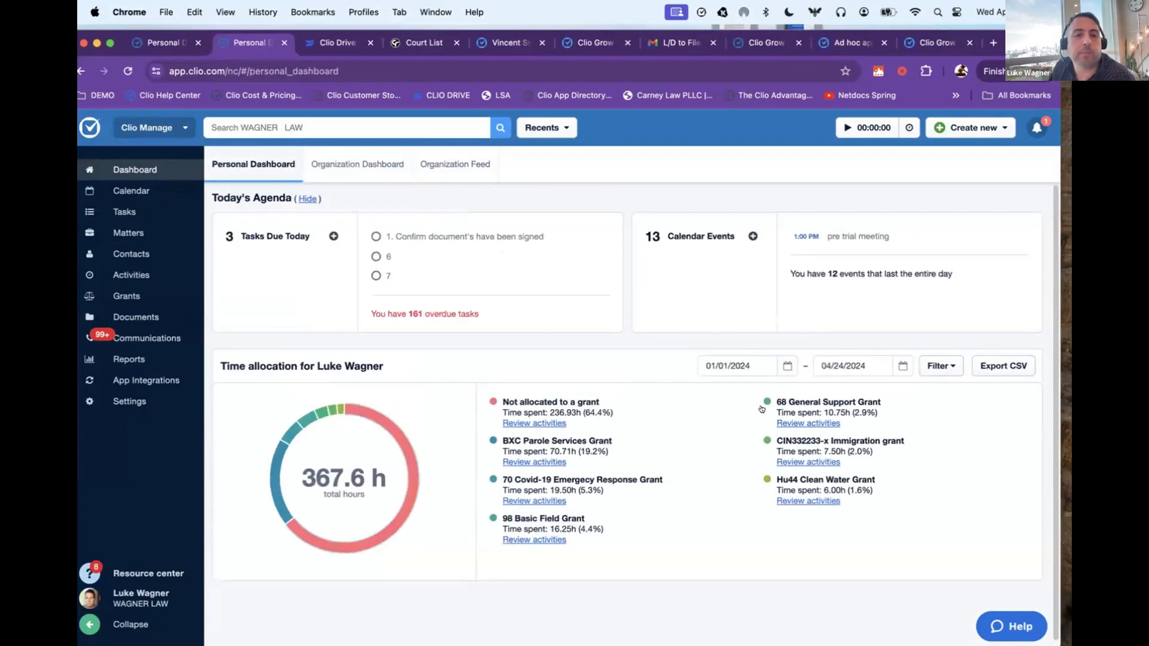
Step: View the firm-wide task list and inspect the column and filter options of the matters list without changing them
click(114, 212)
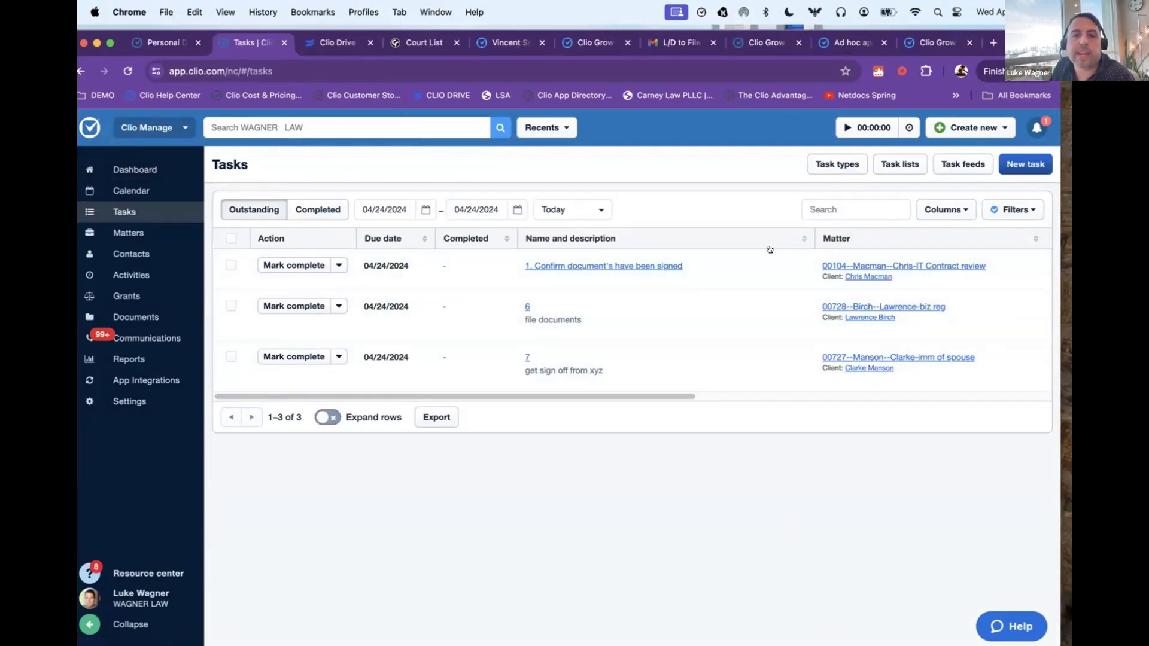
click(137, 233)
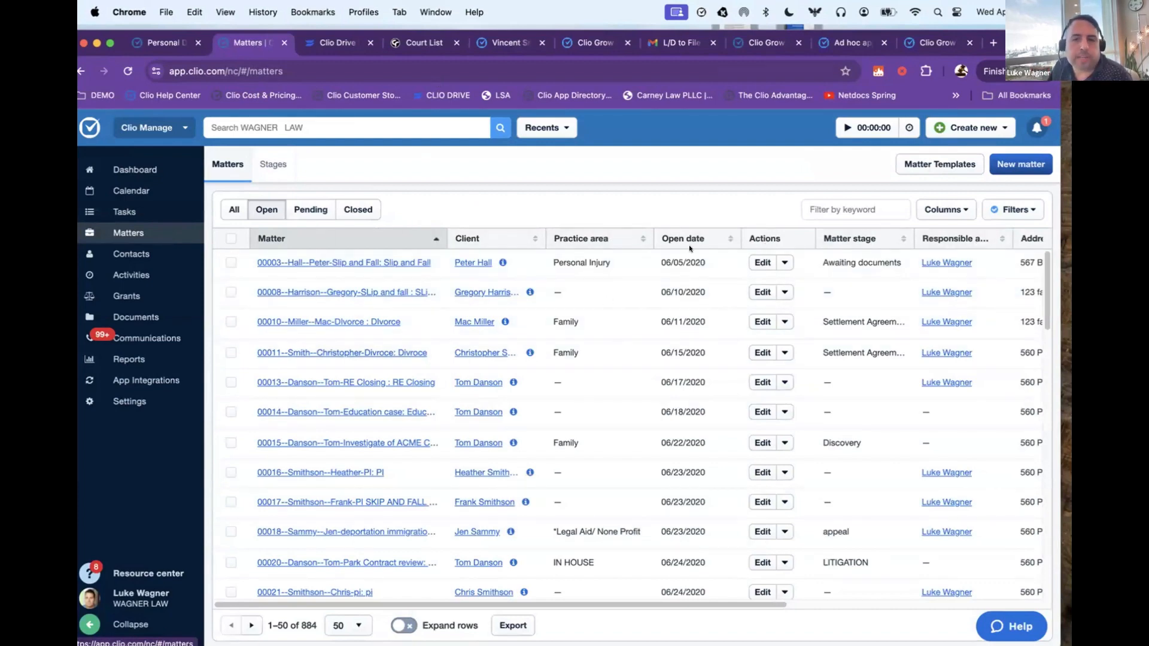
click(925, 210)
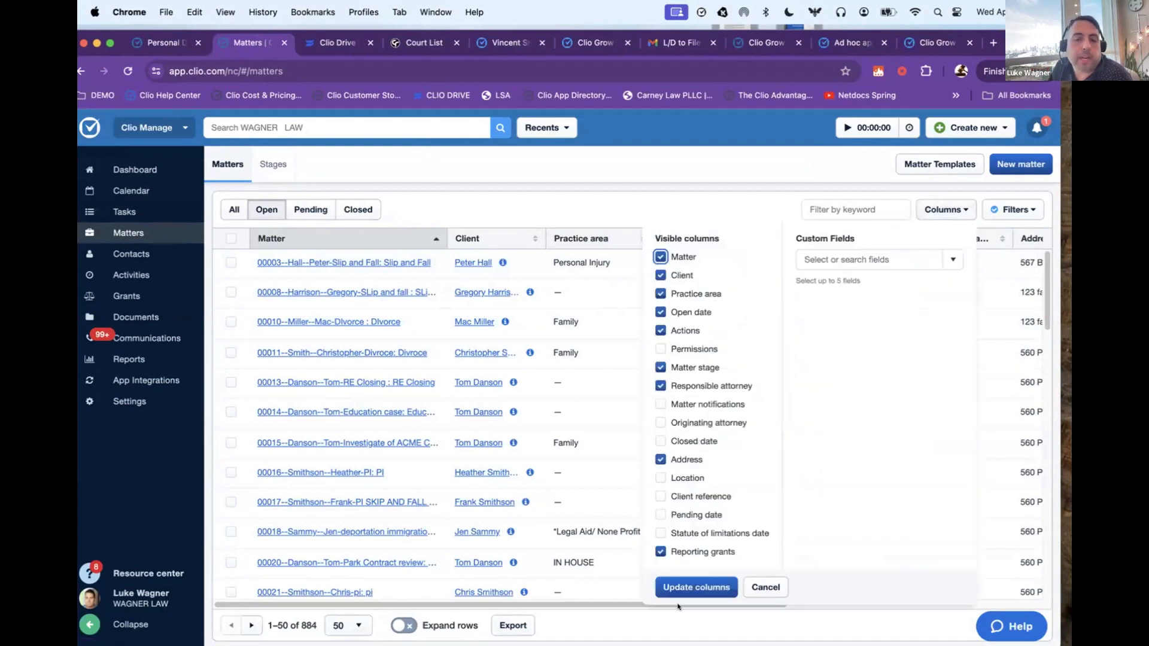
click(944, 210)
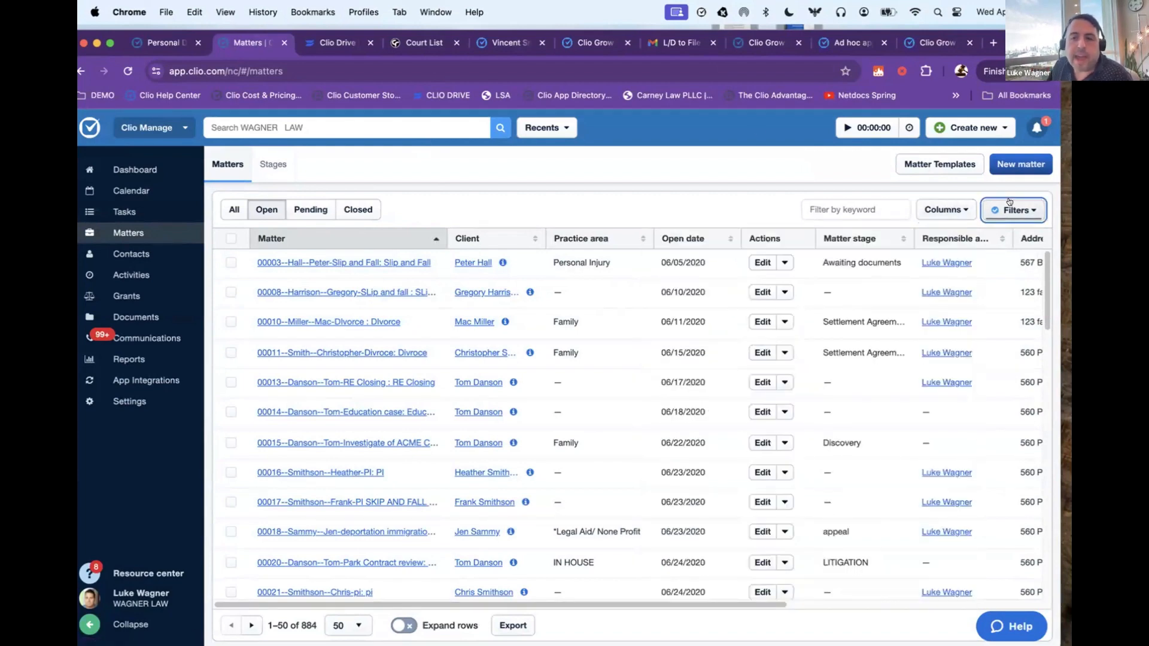
click(1005, 213)
scroll(964, 331, down, 4)
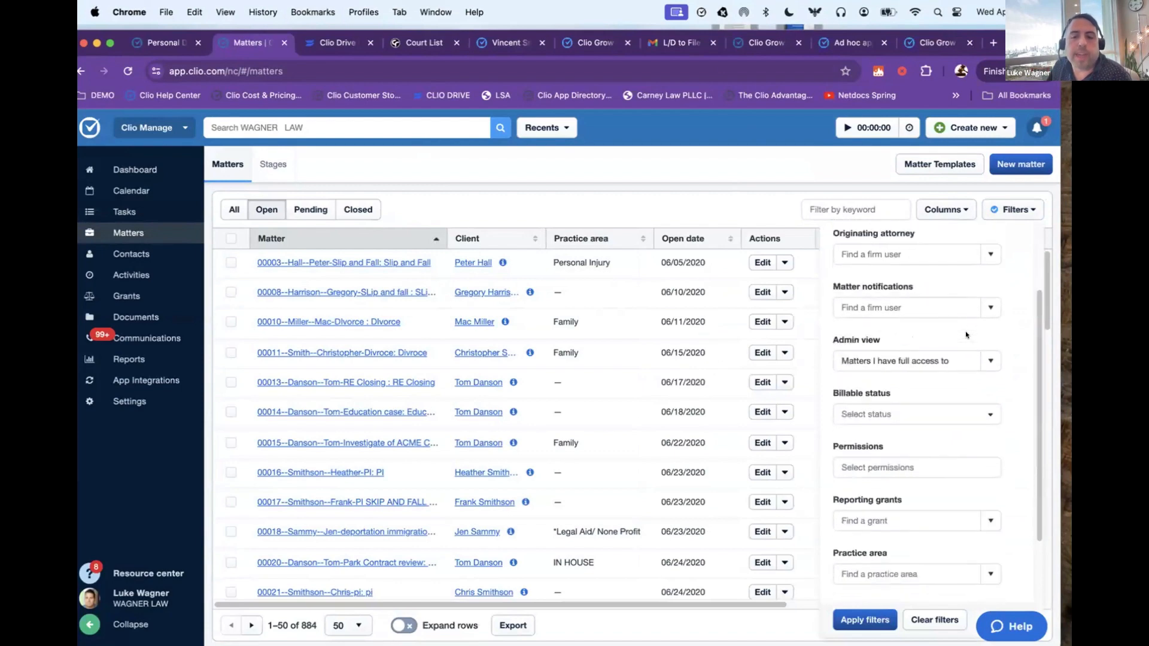
scroll(964, 338, up, 4)
click(1013, 210)
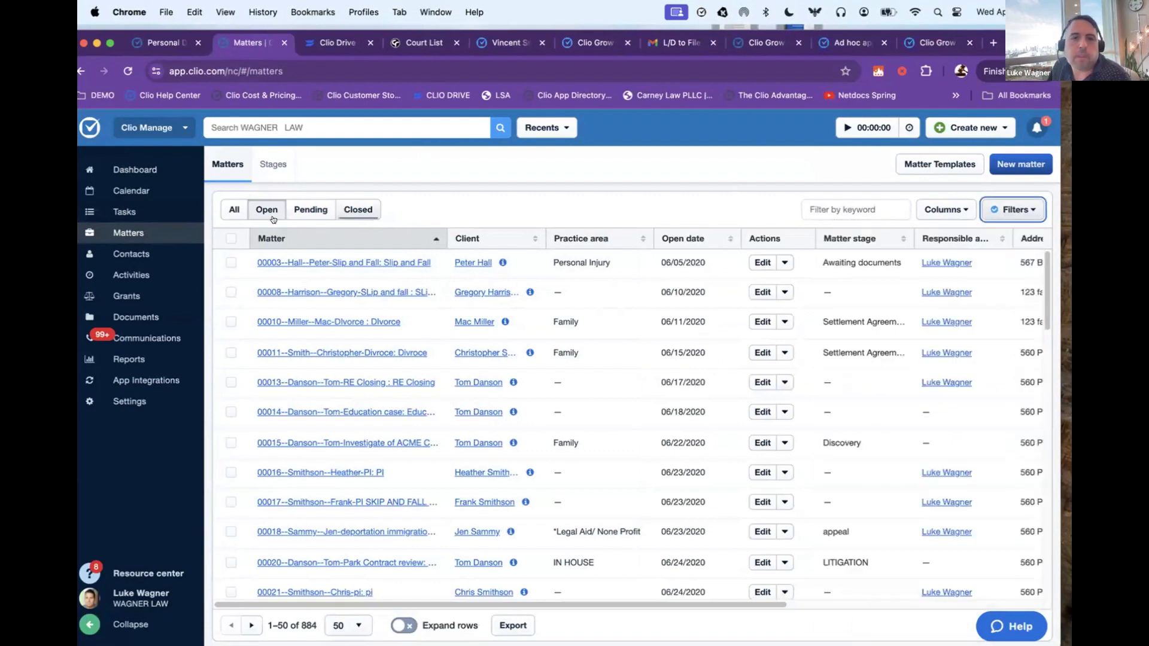
Step: On the *Legal Aid/ None Profit stages board, move the Trespassing matter from the Incarcerated stage to Appeal
click(277, 166)
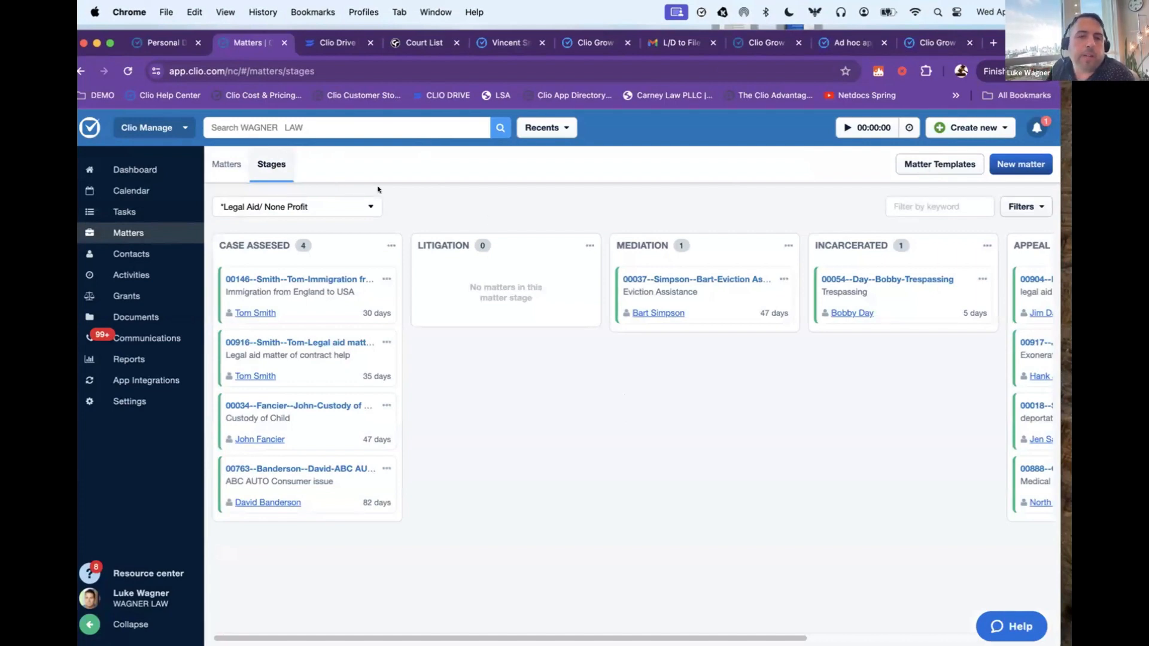
scroll(353, 291, right, 5)
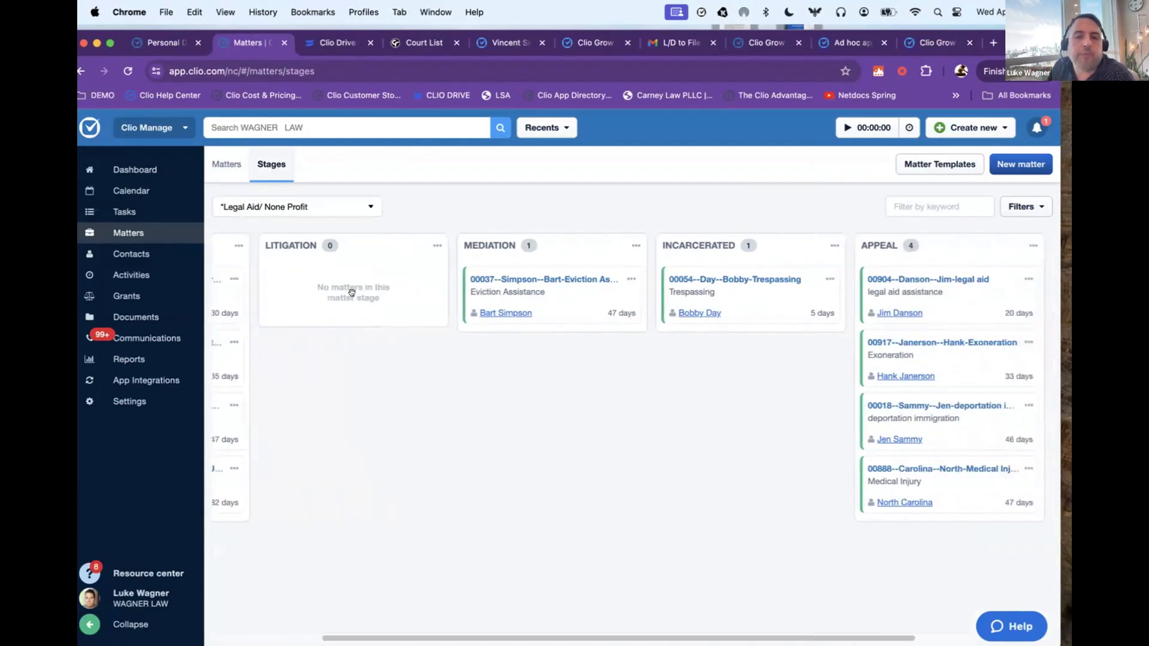
scroll(352, 292, left, 5)
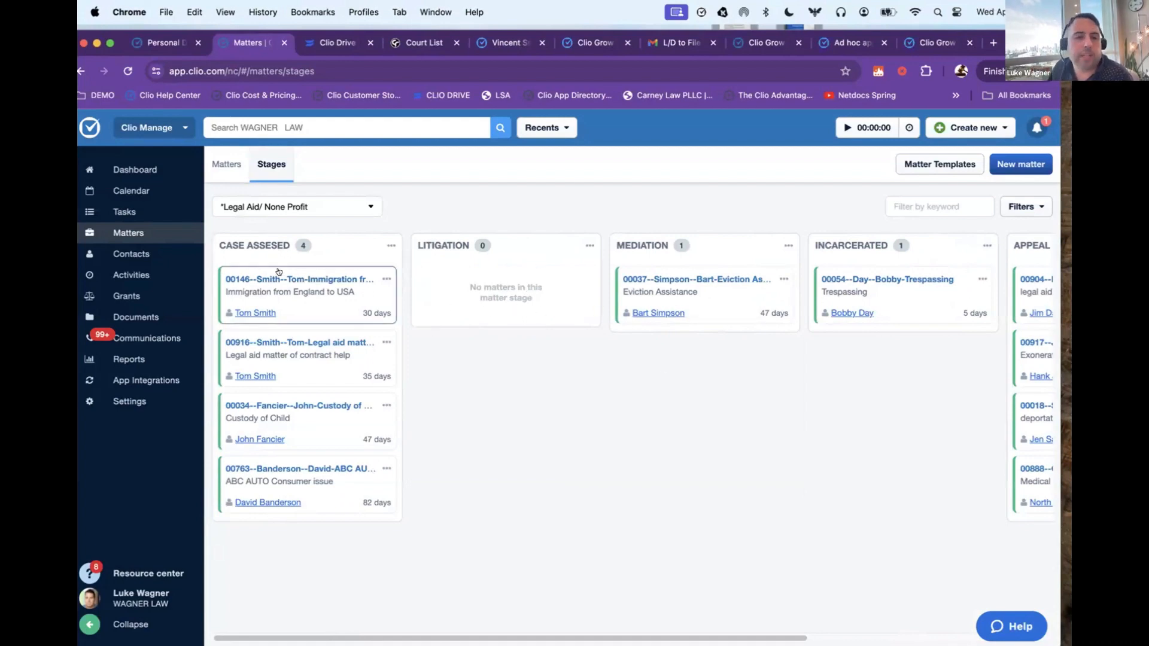
scroll(664, 286, right, 5)
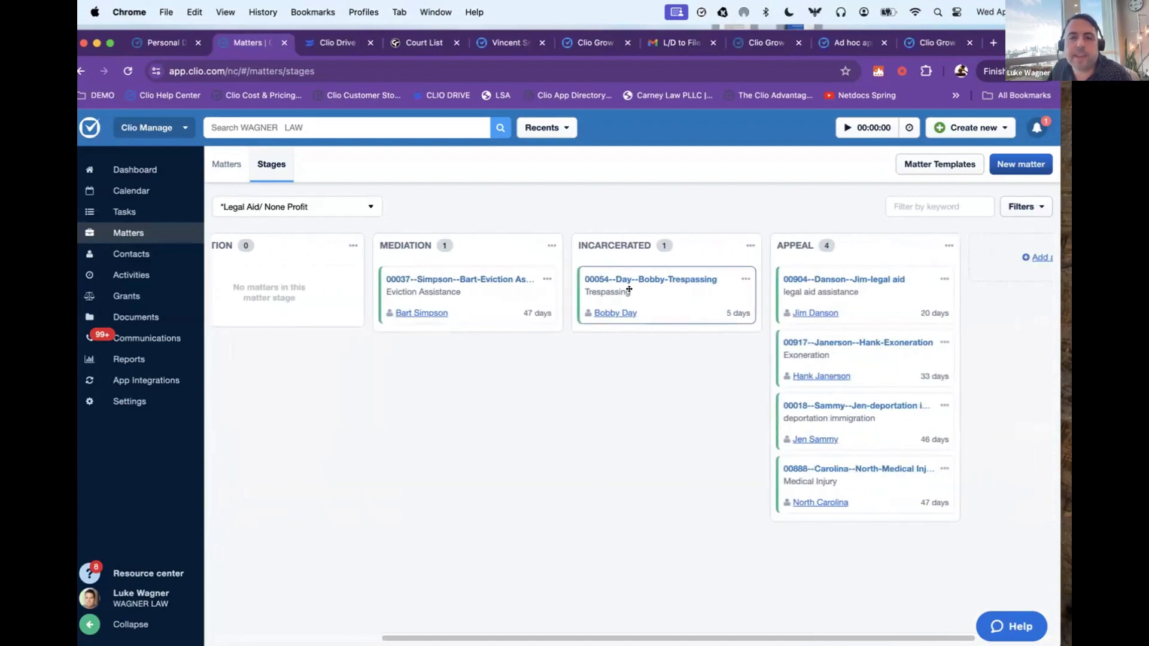
drag(641, 282, 804, 302)
scroll(797, 335, right, 3)
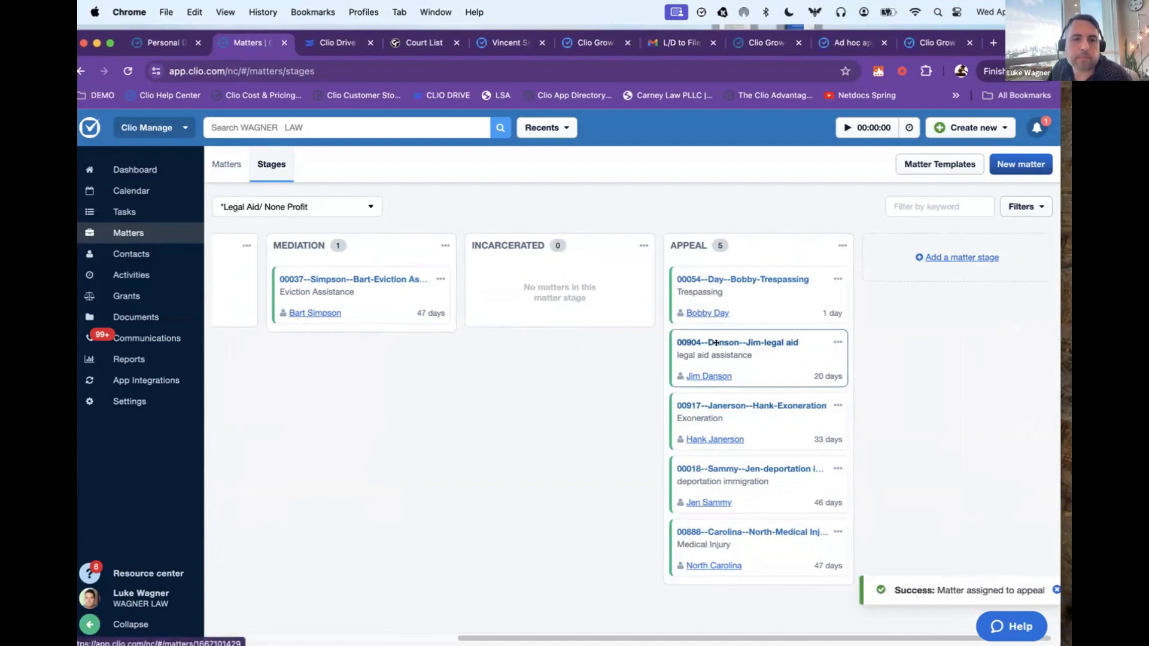
Step: Open the firm's contacts, show only companies and switch the list back to people
click(116, 254)
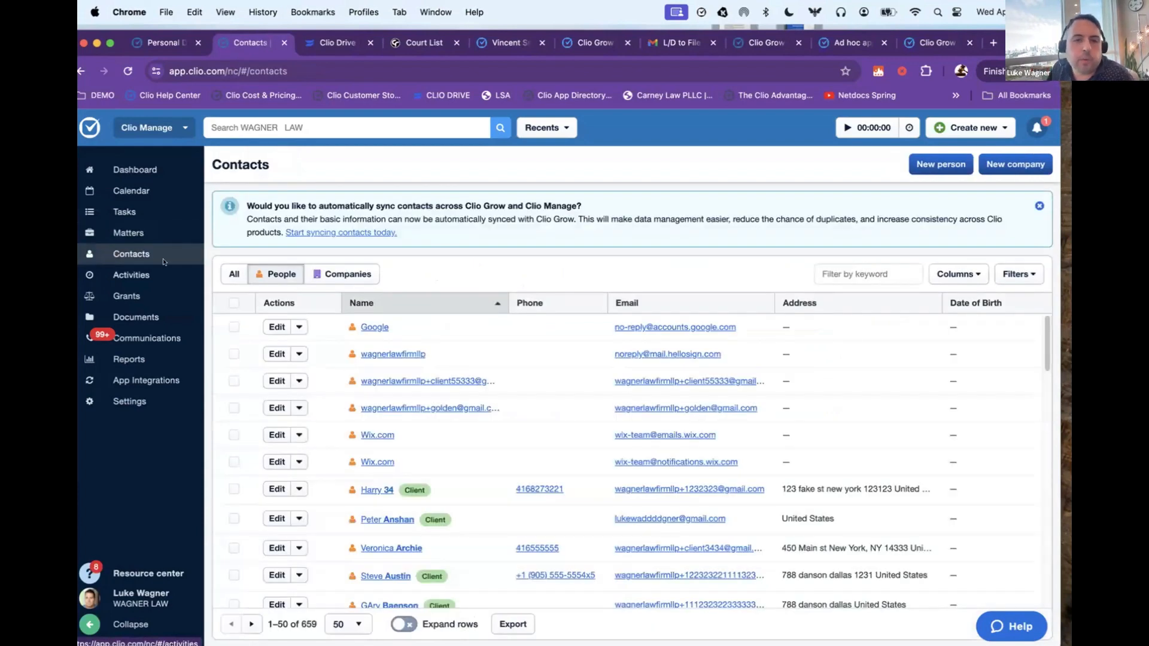
click(307, 271)
click(267, 273)
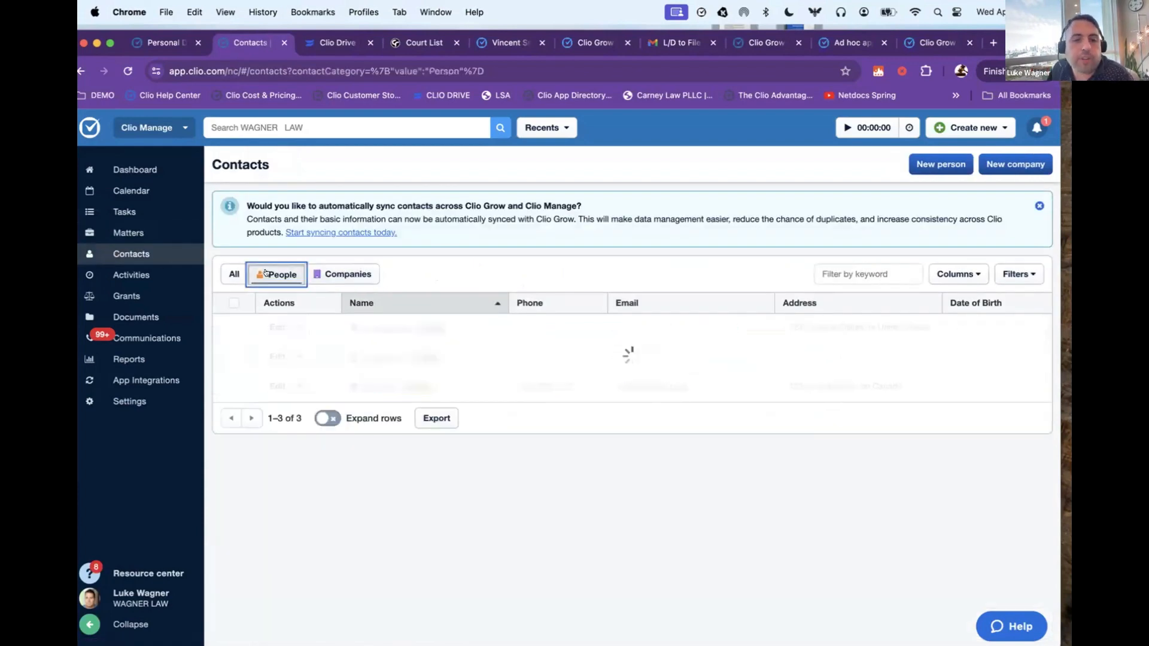
Step: Open the firm's activities and limit the list to today's entries
click(127, 275)
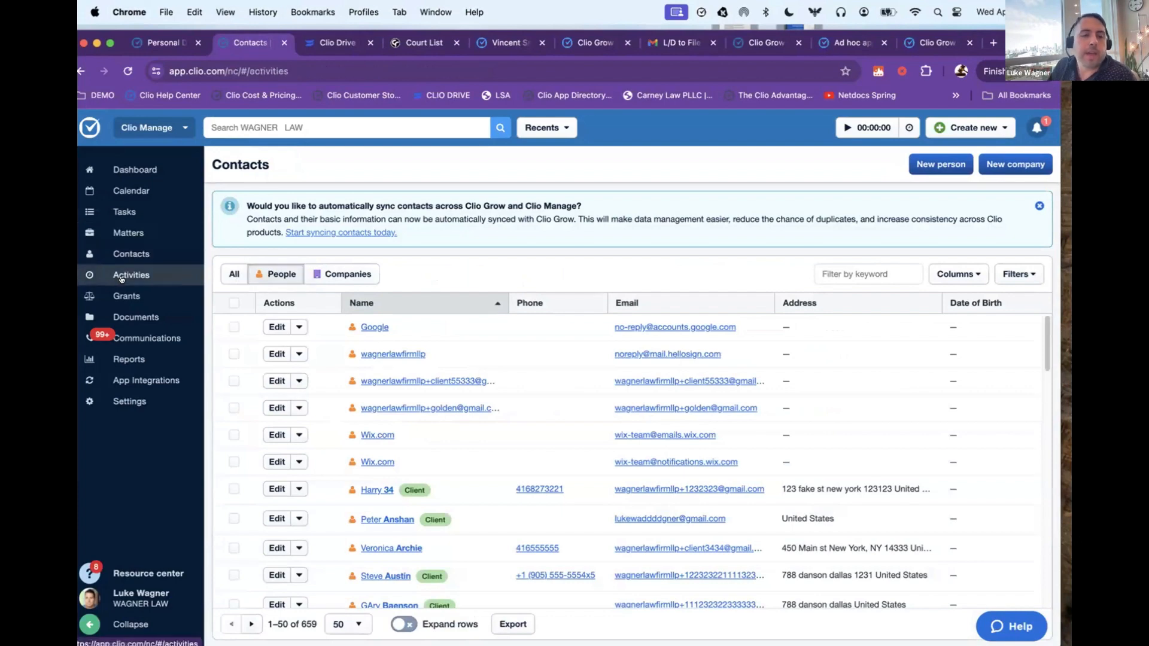
click(623, 210)
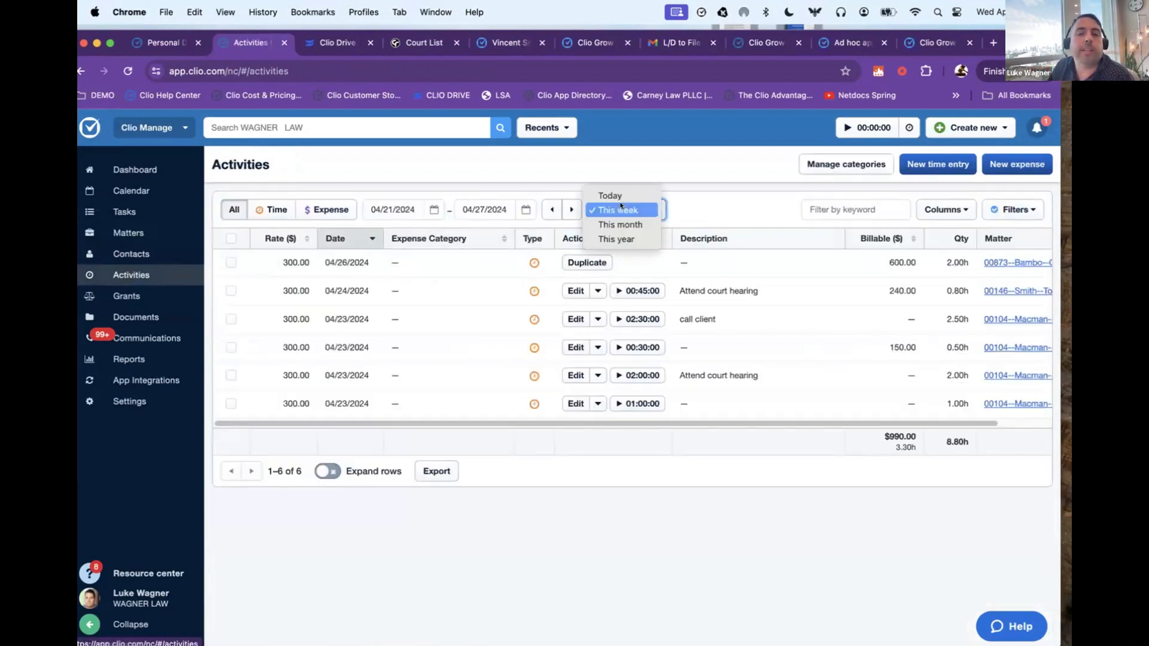
click(617, 193)
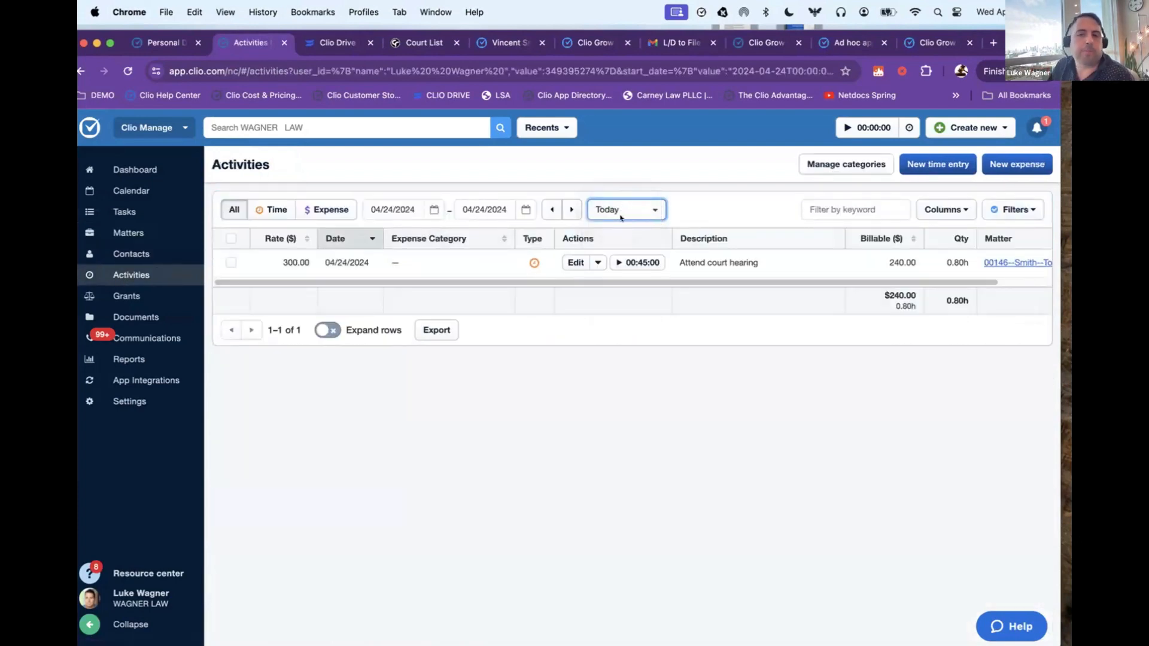
drag(673, 282, 575, 282)
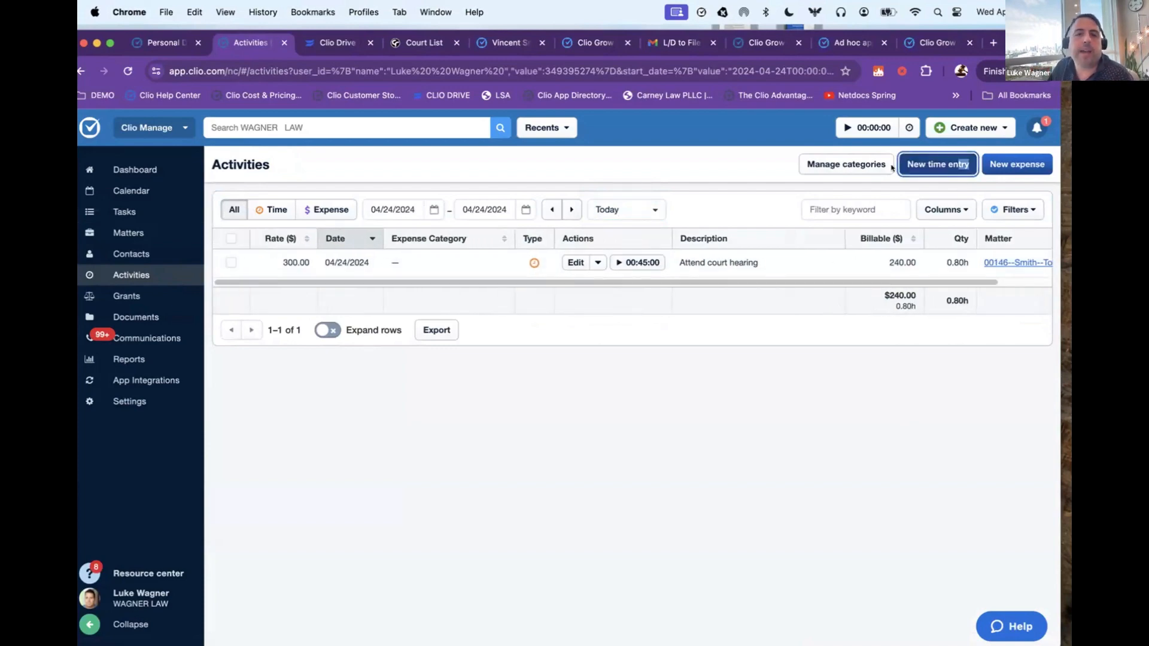
Step: Open a blank new time entry form to look at its fields and close it without saving
click(938, 164)
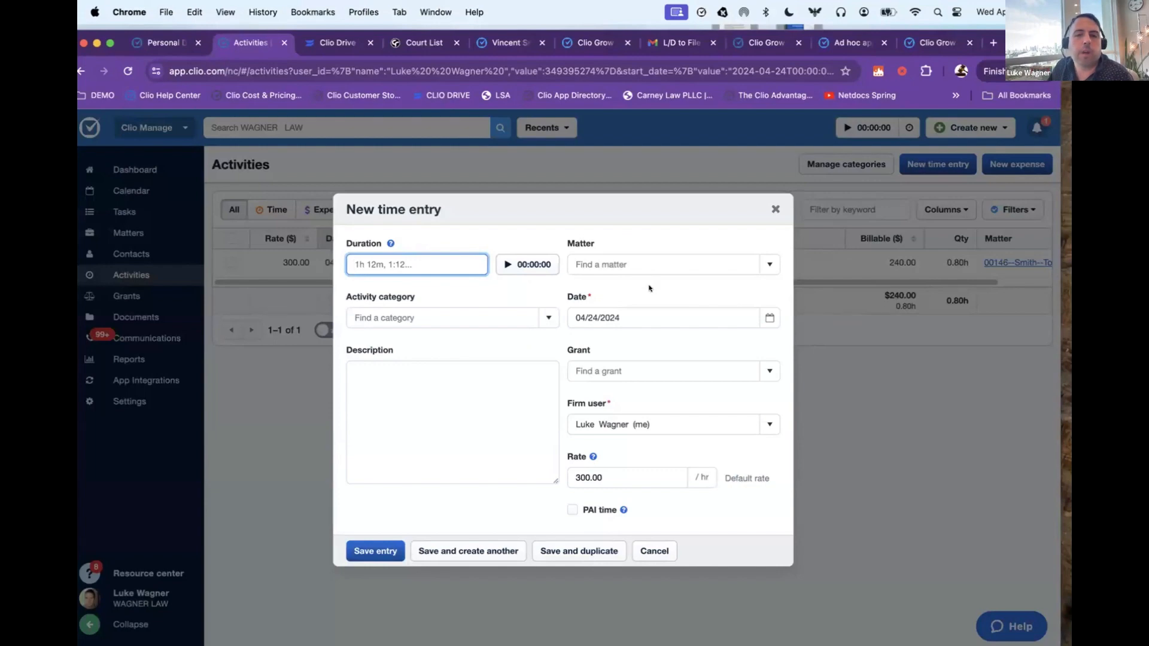
click(761, 261)
key(Escape)
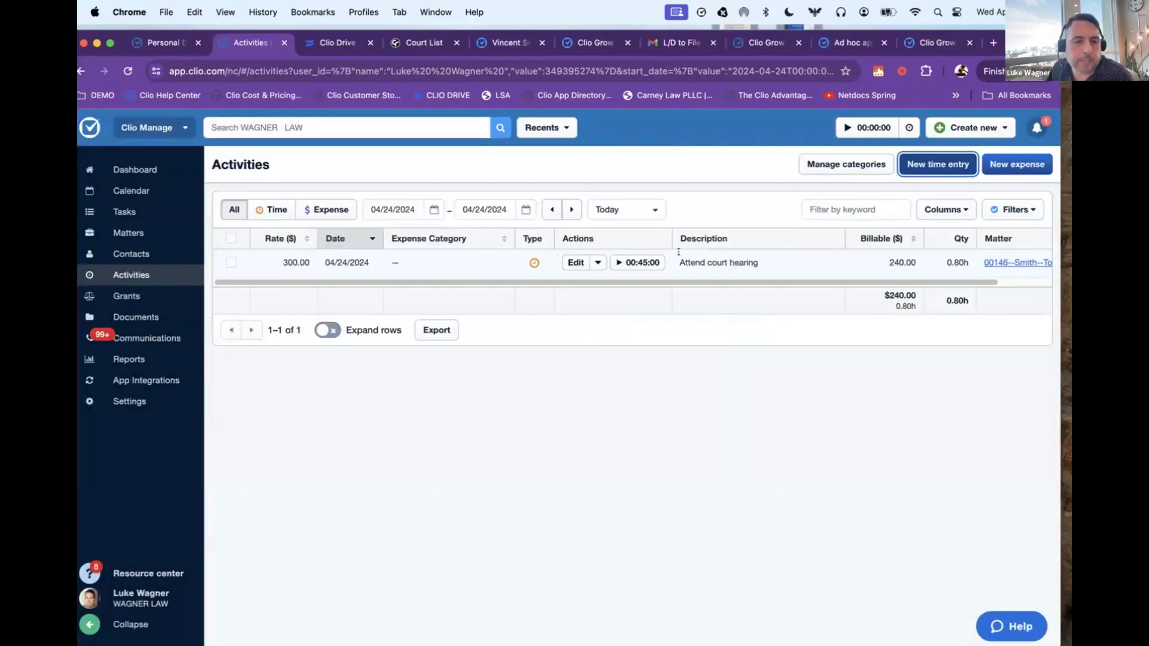
click(99, 296)
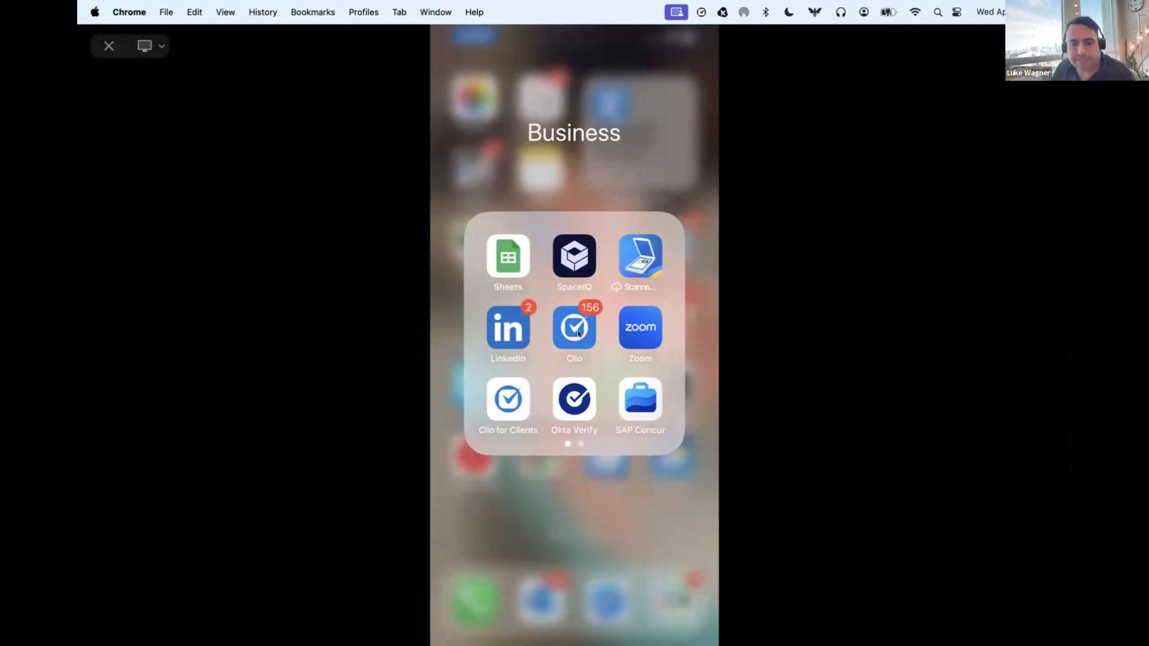
Step: Switch to the Clio for Clients phone app, view the DUI case overview and its bill payment page, and return to the case
click(524, 406)
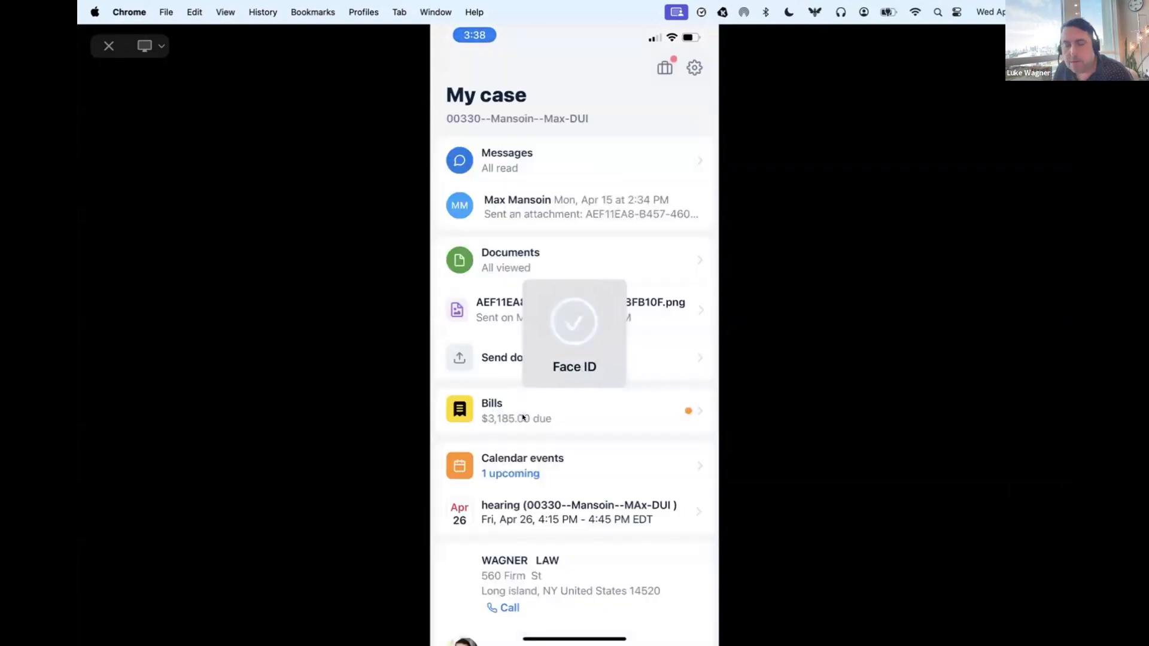
scroll(538, 191, down, 1)
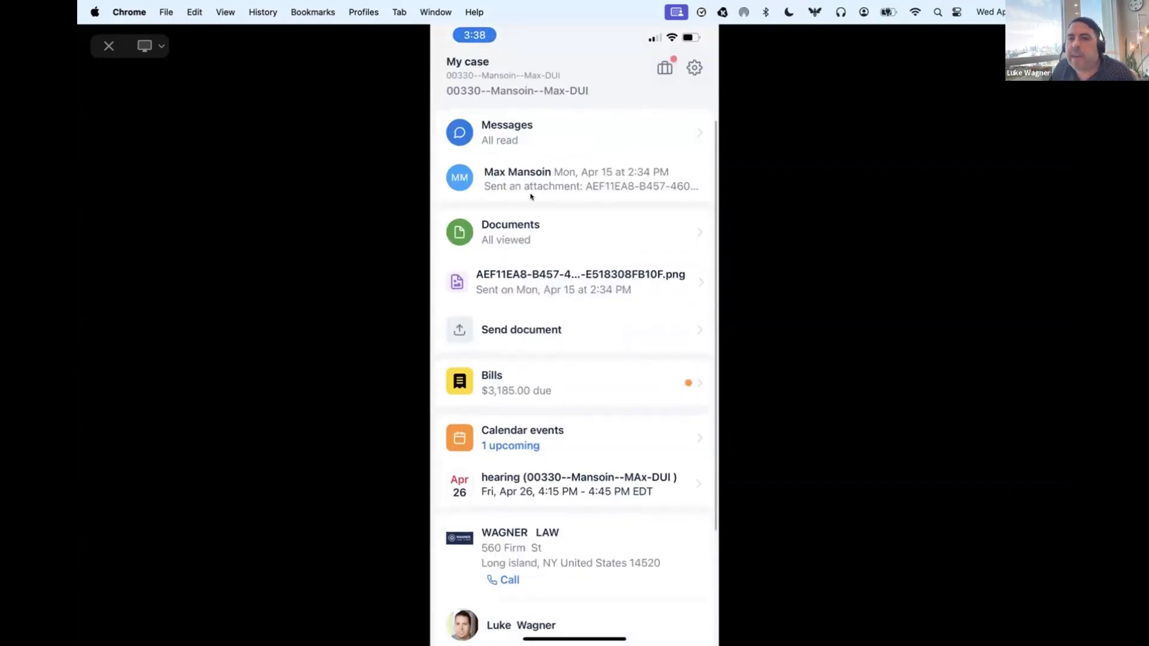
scroll(497, 179, up, 1)
click(482, 172)
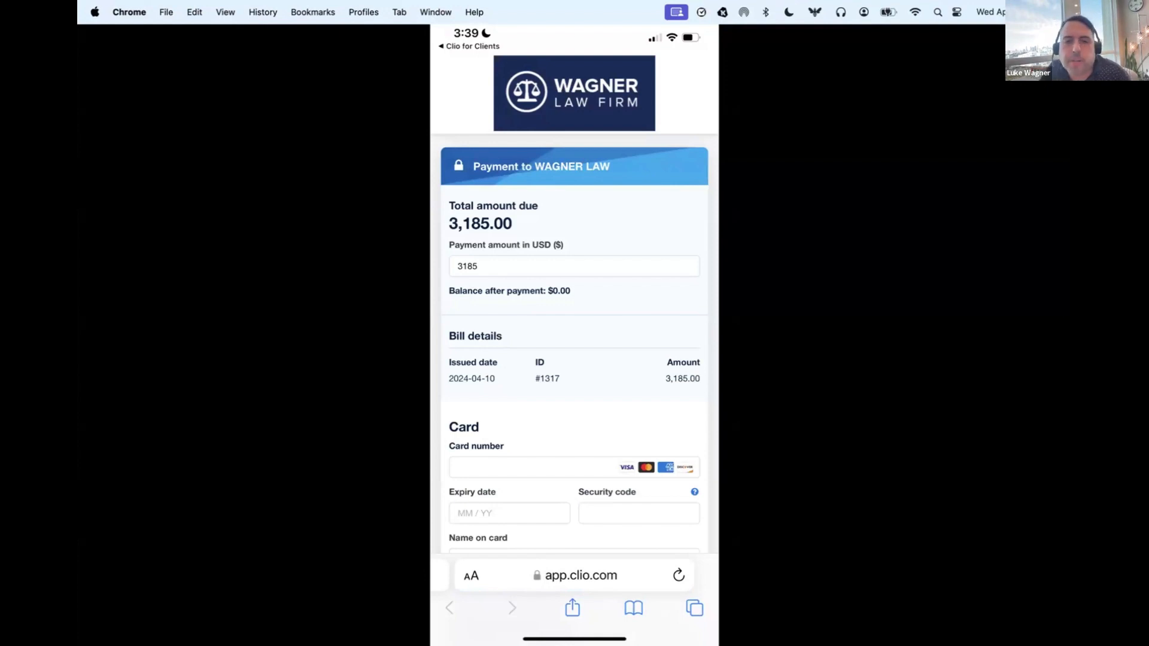
drag(574, 639, 700, 638)
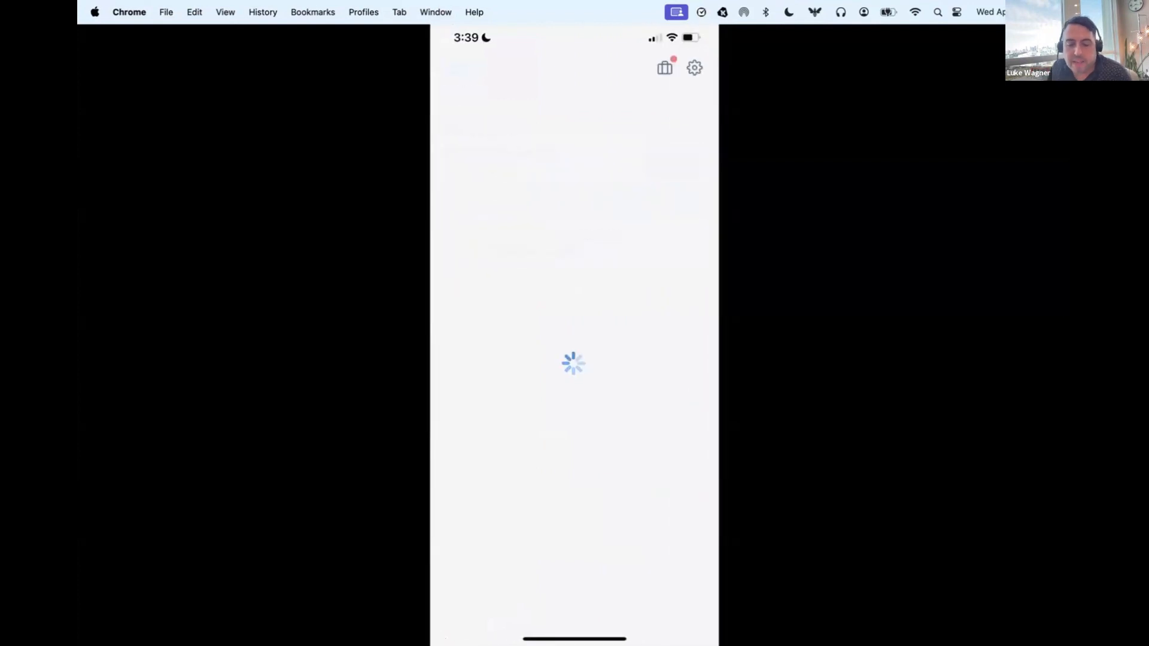
Step: View the calendar events with the April 26 hearing for the client's case and return to the case overview
scroll(574, 359, down, 2)
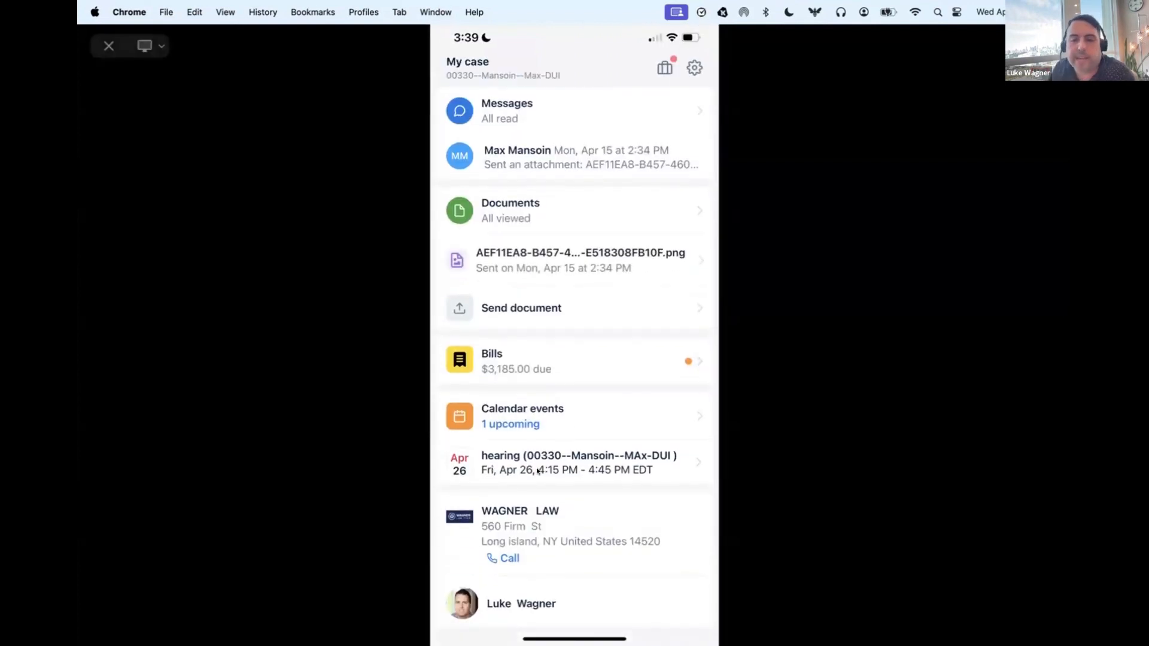
click(568, 465)
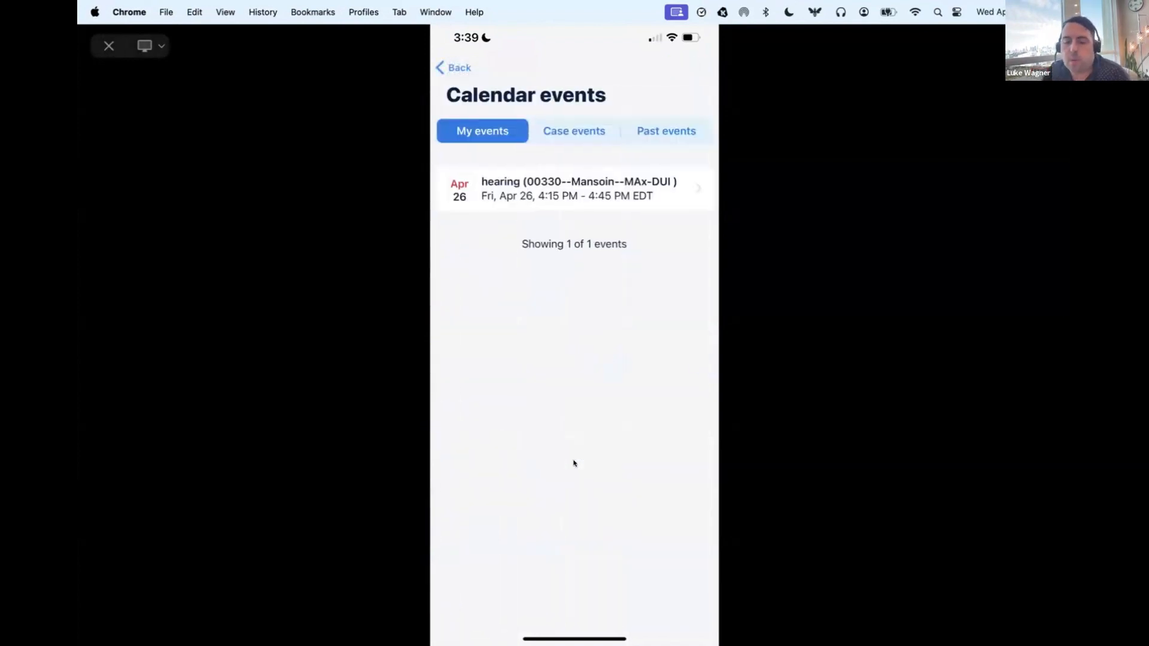
click(454, 68)
scroll(513, 290, up, 2)
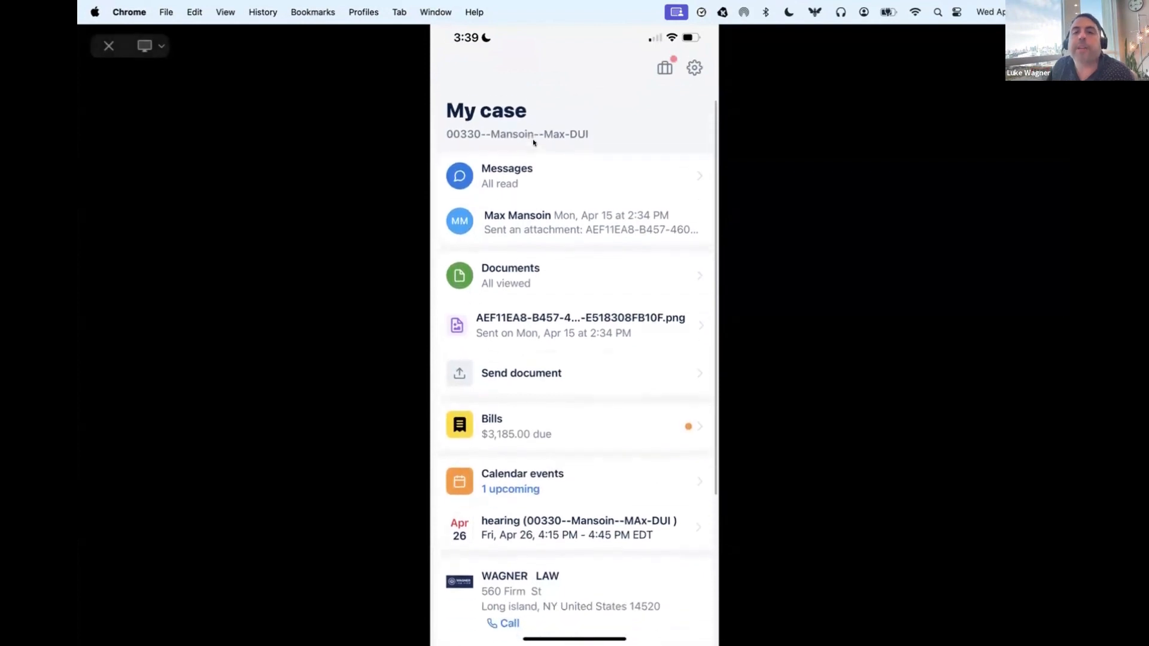
scroll(541, 203, down, 3)
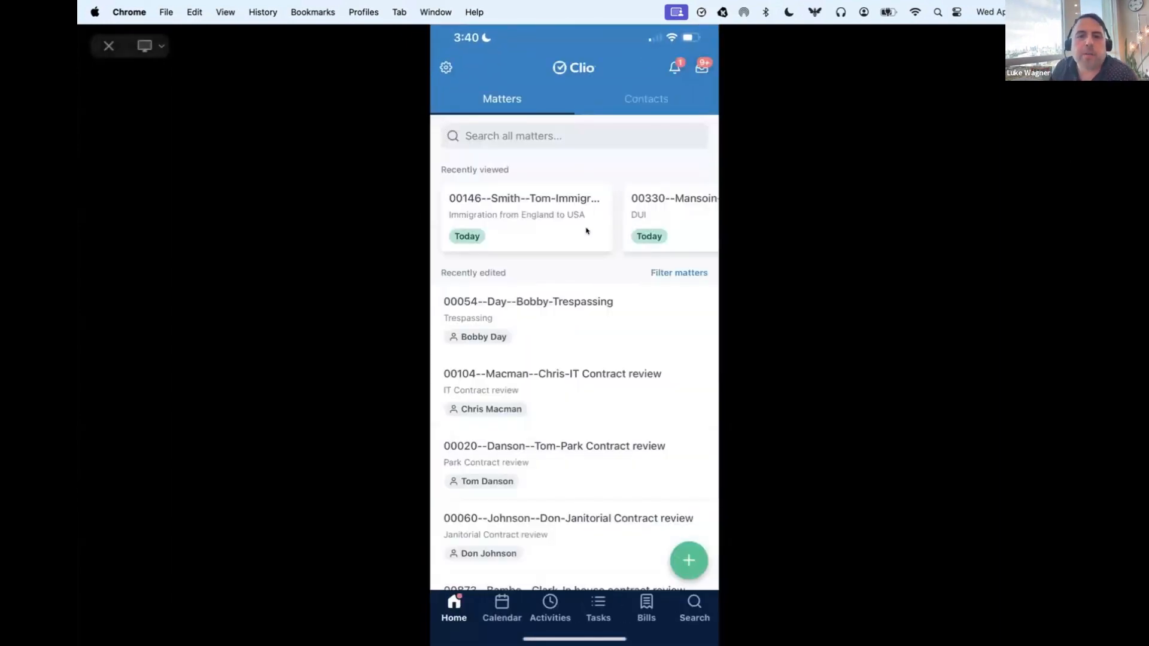
Step: In the Clio mobile app, open the Immigration from England to USA matter and view its new time entry form without saving
click(479, 138)
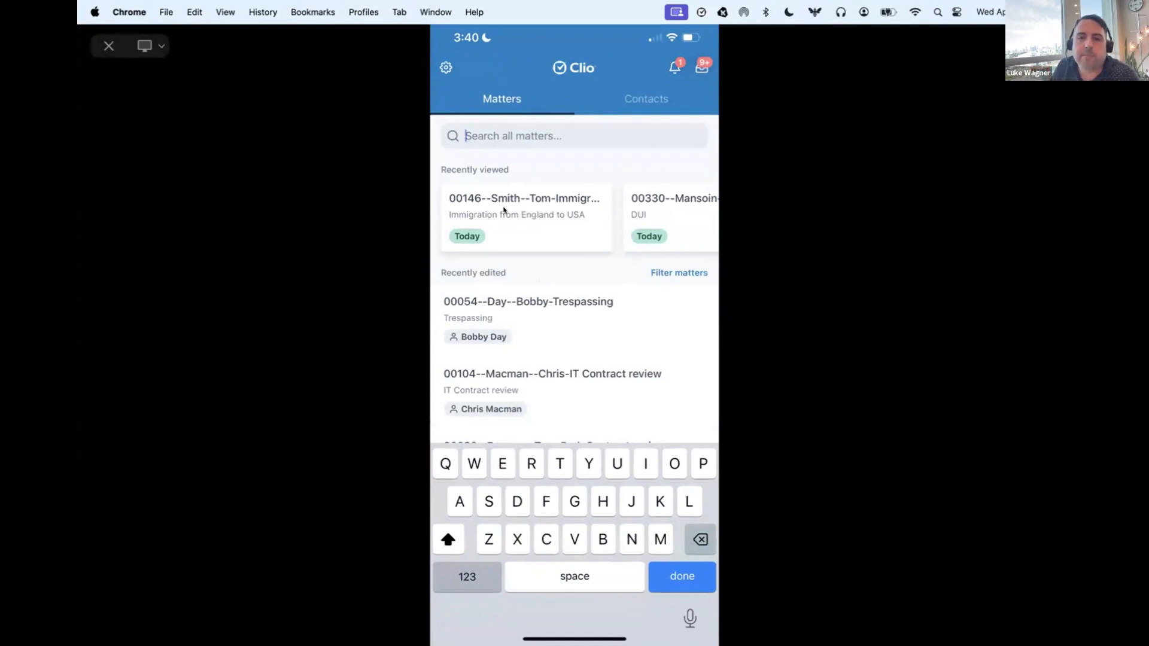
click(503, 209)
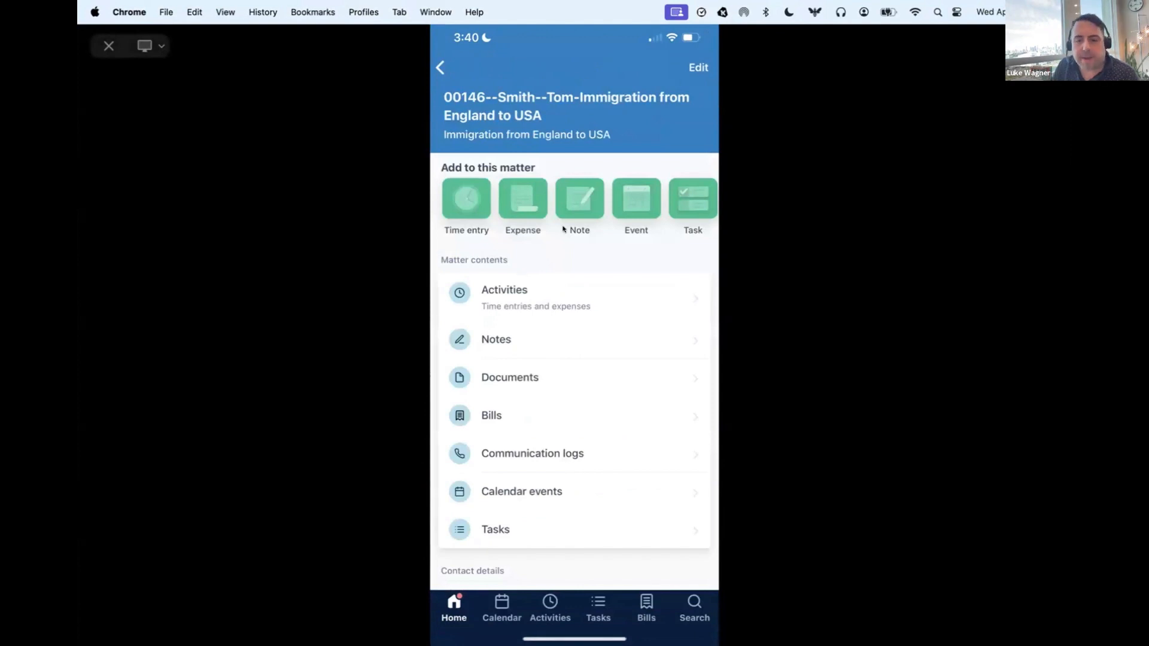
scroll(563, 228, right, 5)
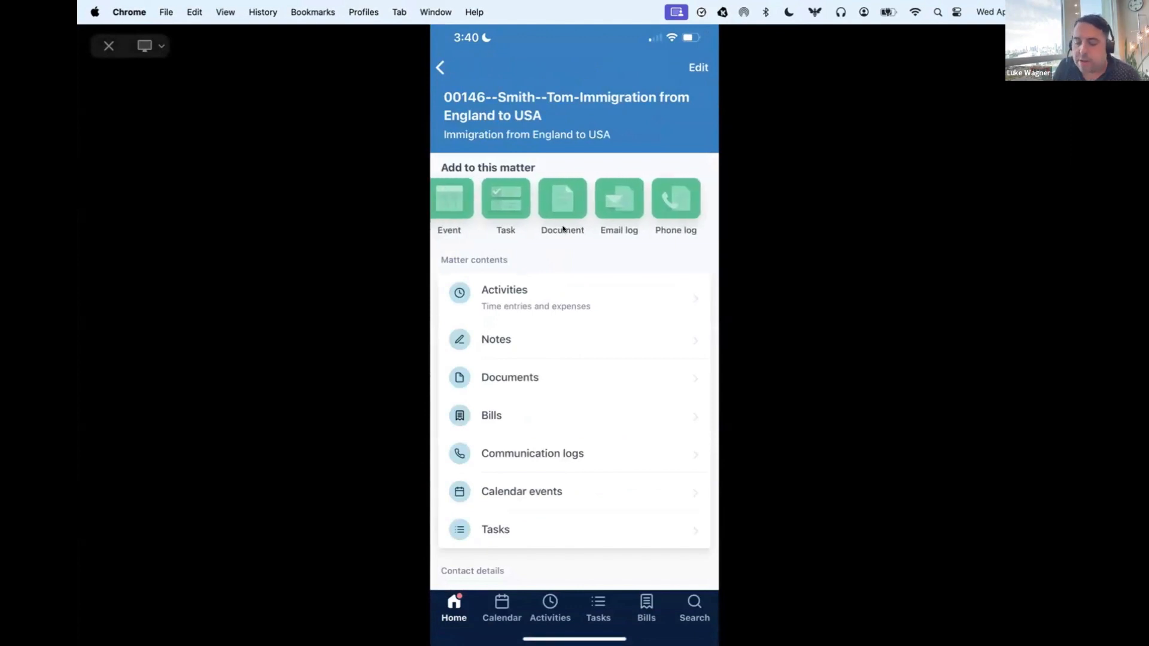
scroll(563, 229, left, 5)
click(467, 198)
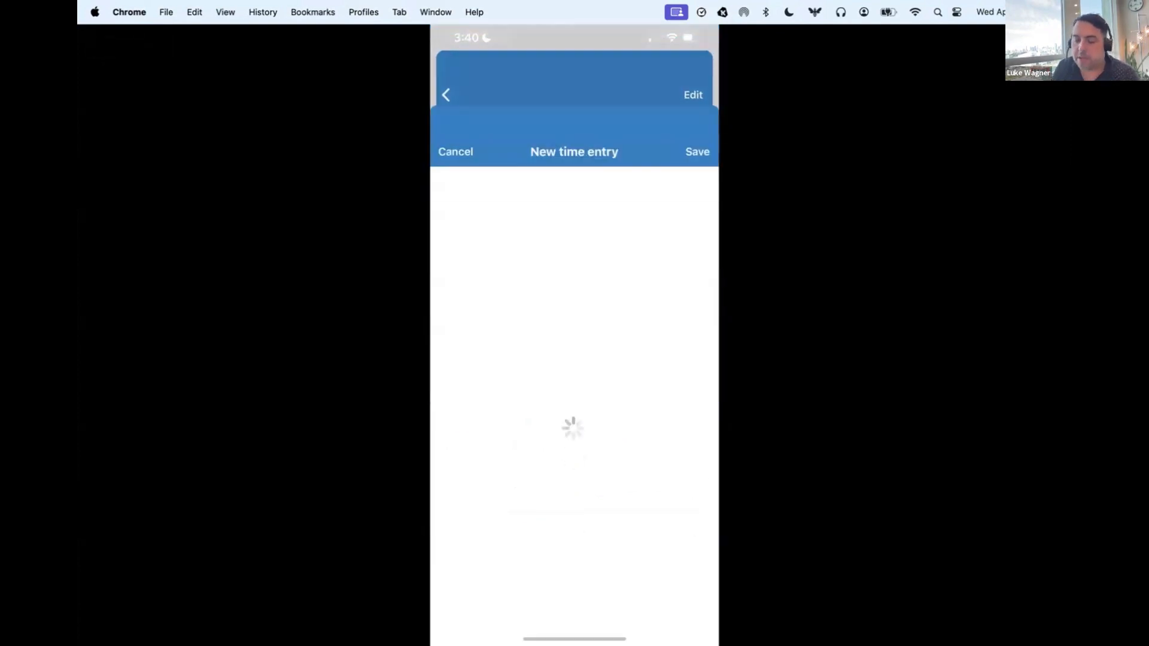
click(455, 444)
Step: Add a note to the matter with subject "Hello" and text "Met the client at their office and awaiting the final documents"
click(579, 208)
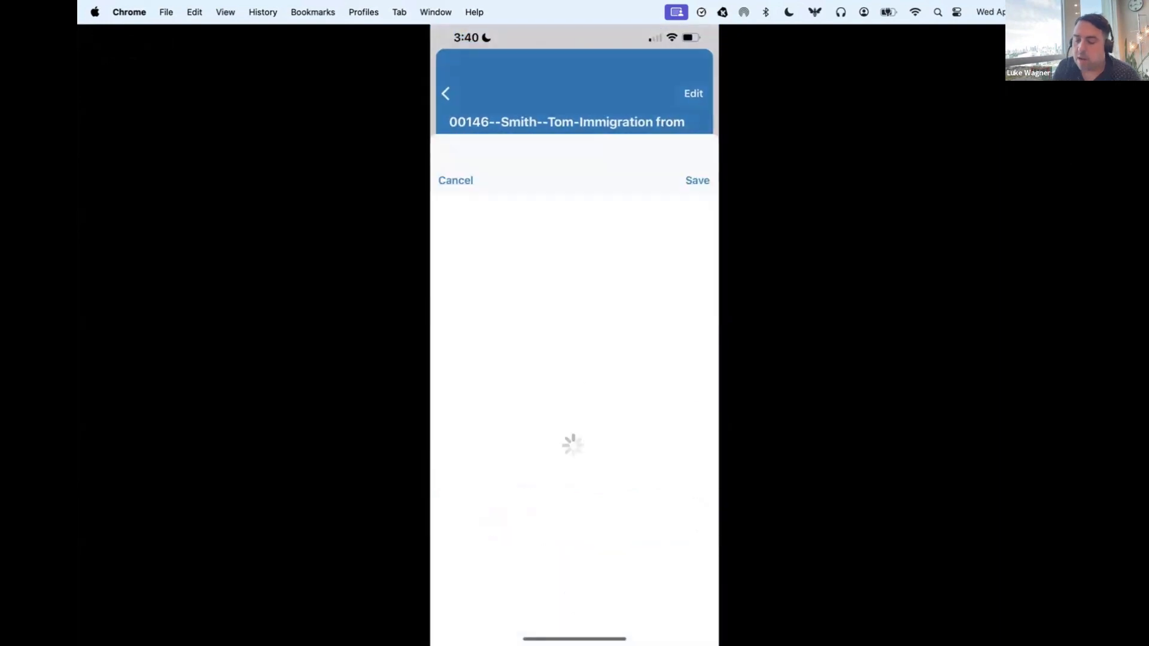
text(Hello)
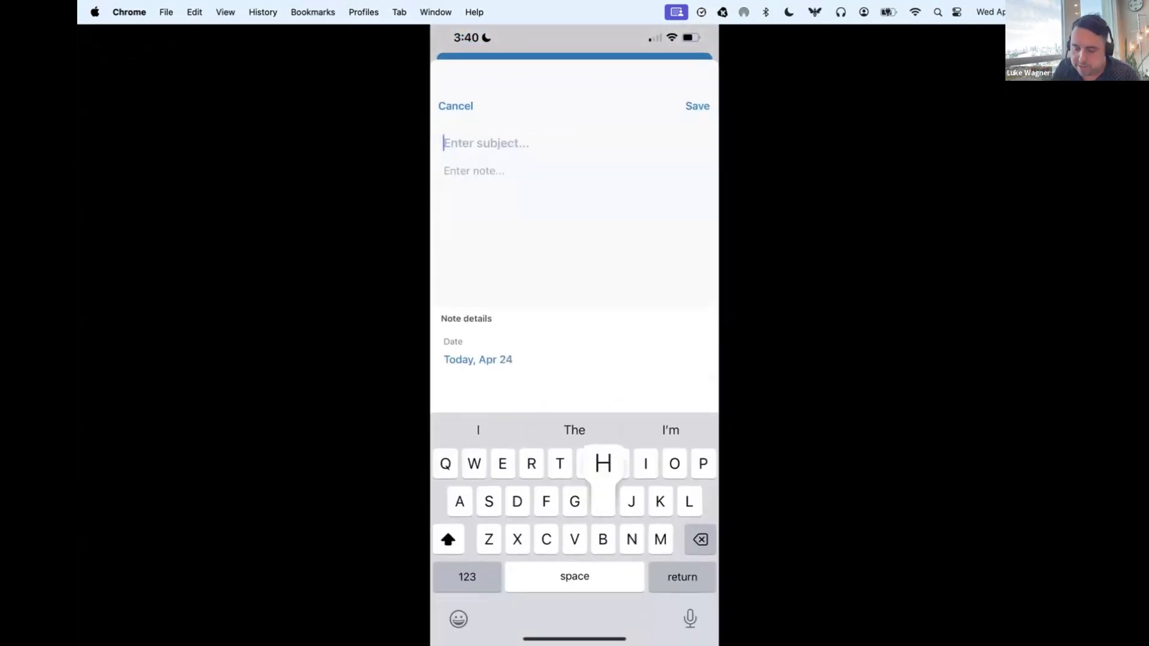
key(Return)
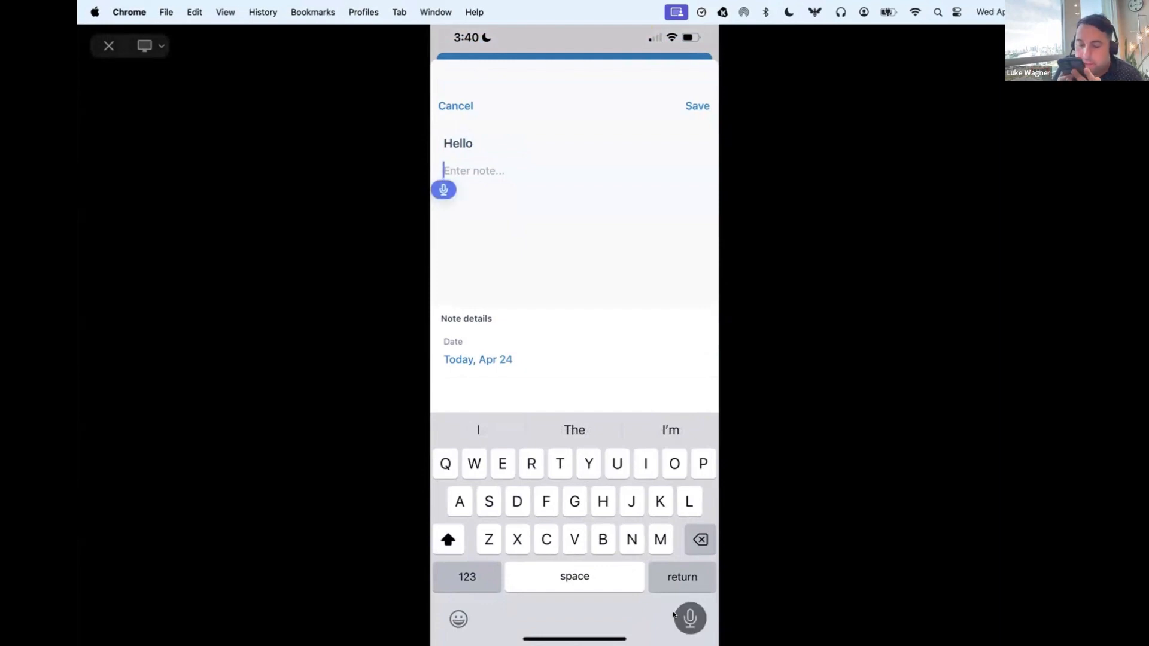
text(Met the client)
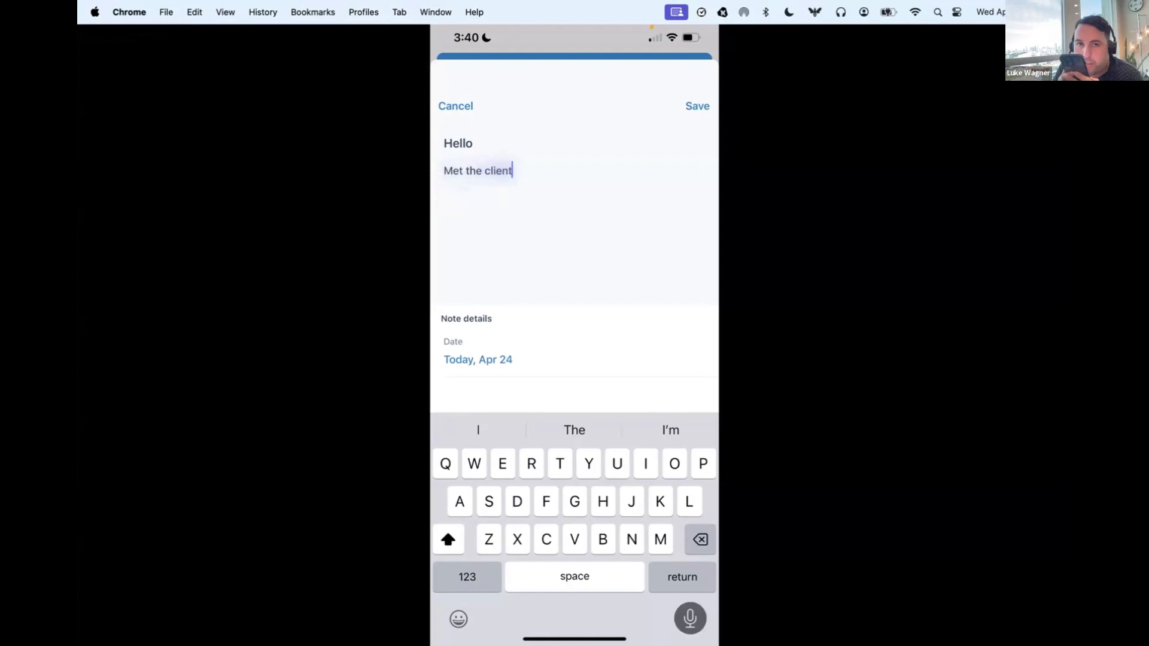
text( at their office and awaiting the)
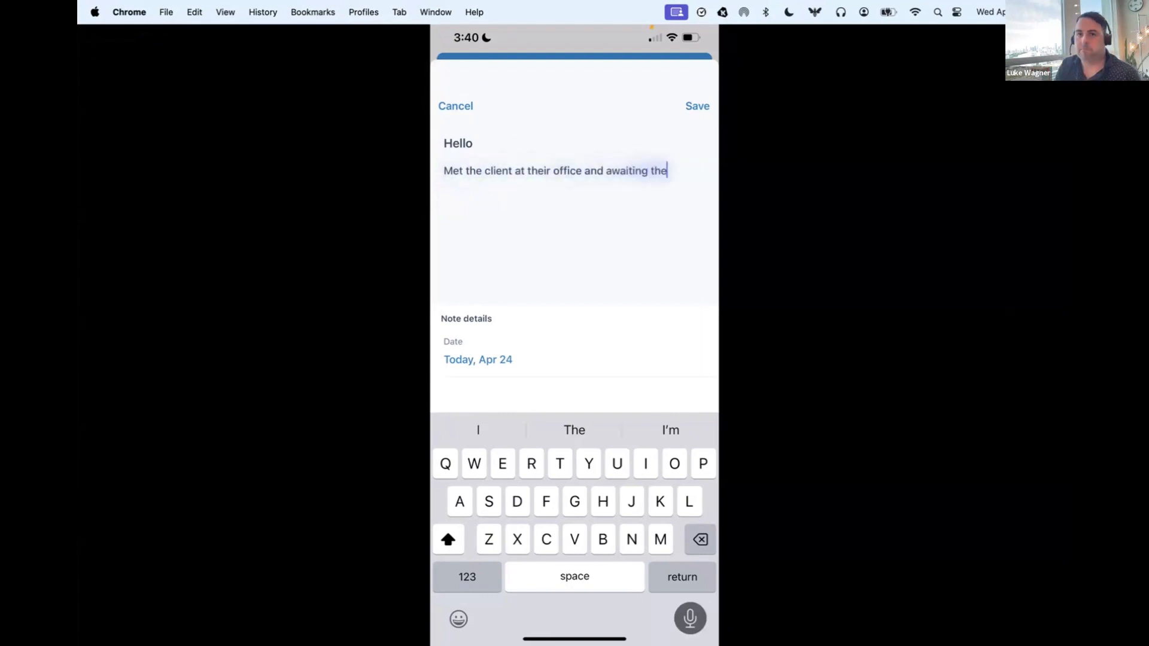
text( final documents)
click(696, 106)
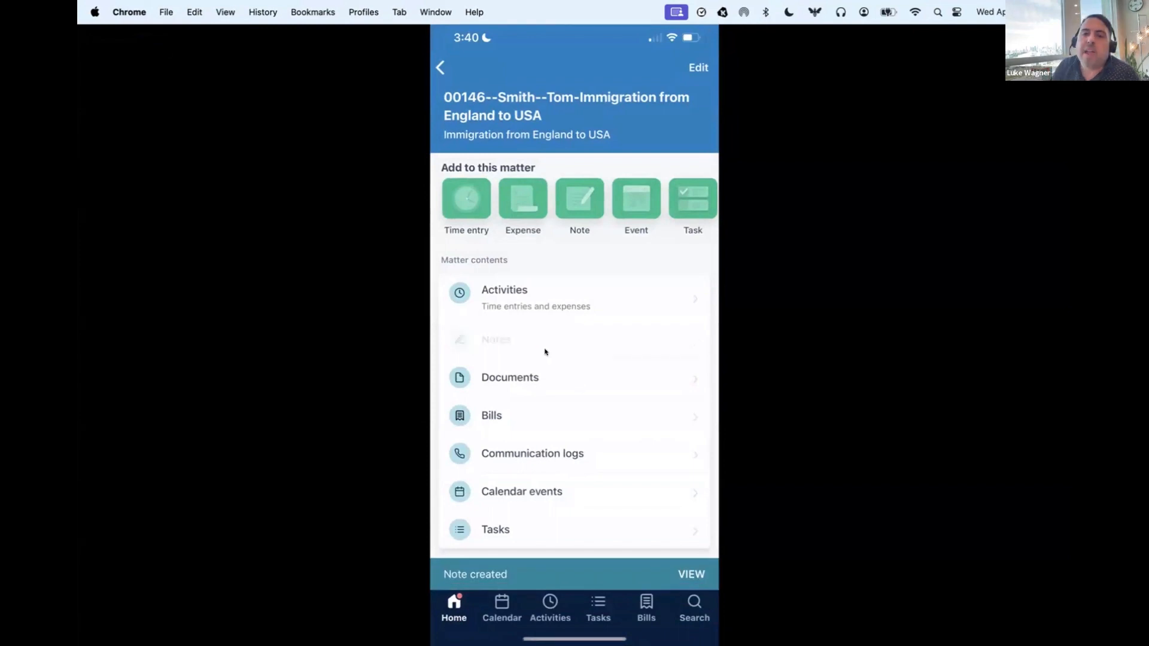
Step: Open the immigration matter's documents, preview Arrest report.png and return to the document list
scroll(544, 351, down, 3)
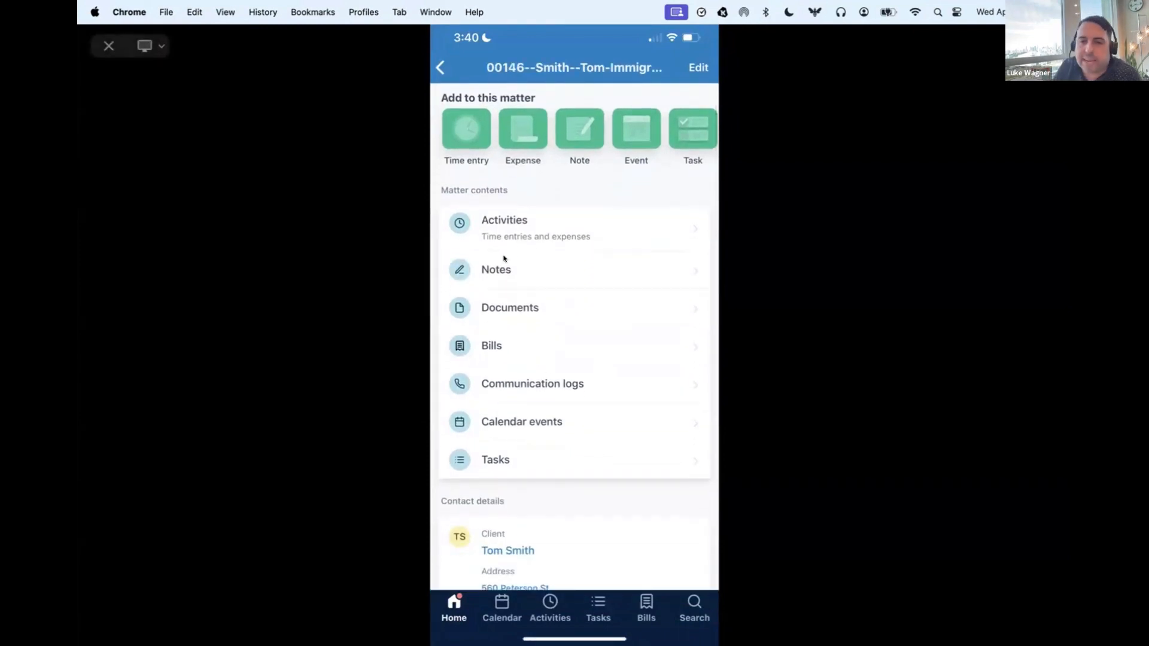
click(510, 309)
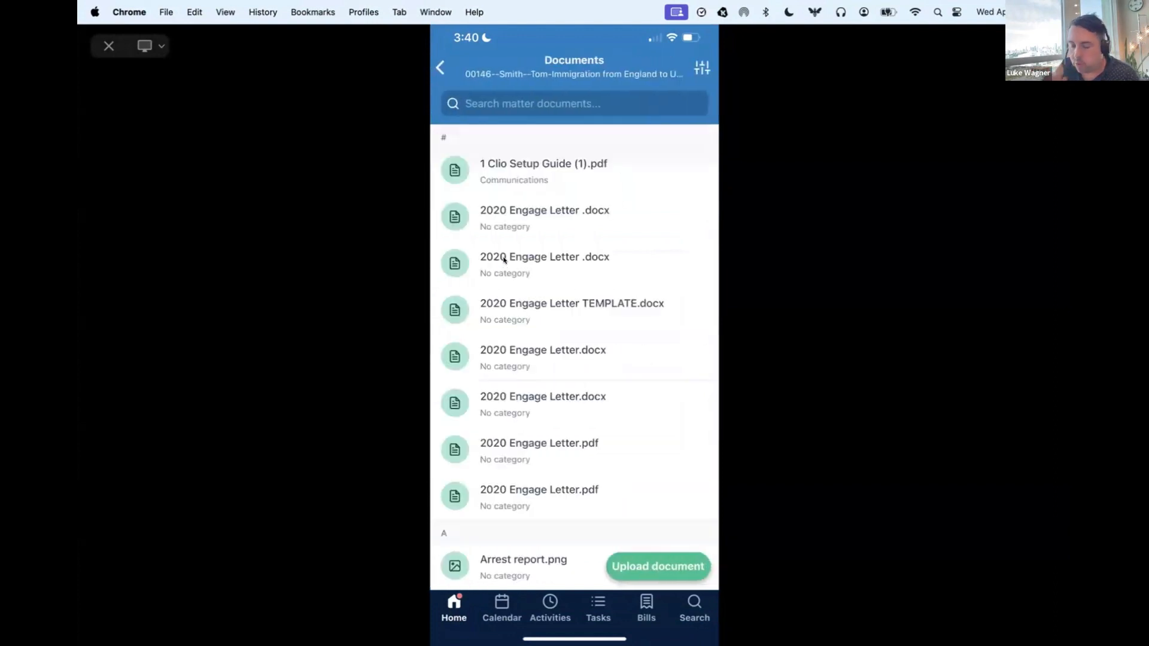
scroll(504, 260, down, 3)
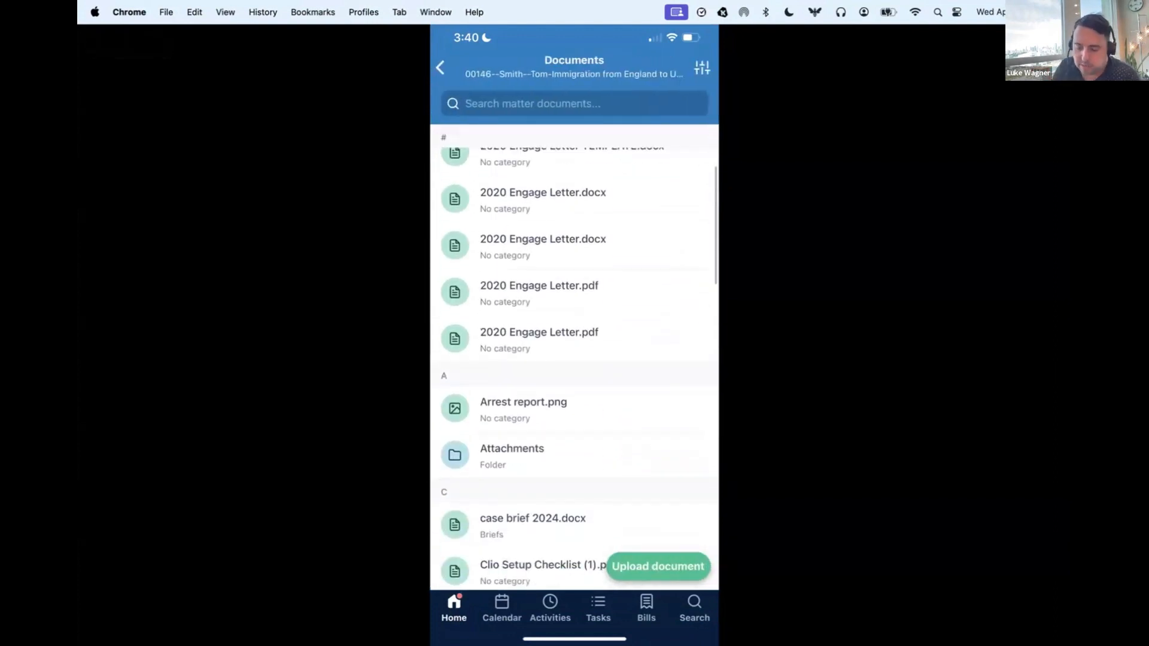
click(523, 409)
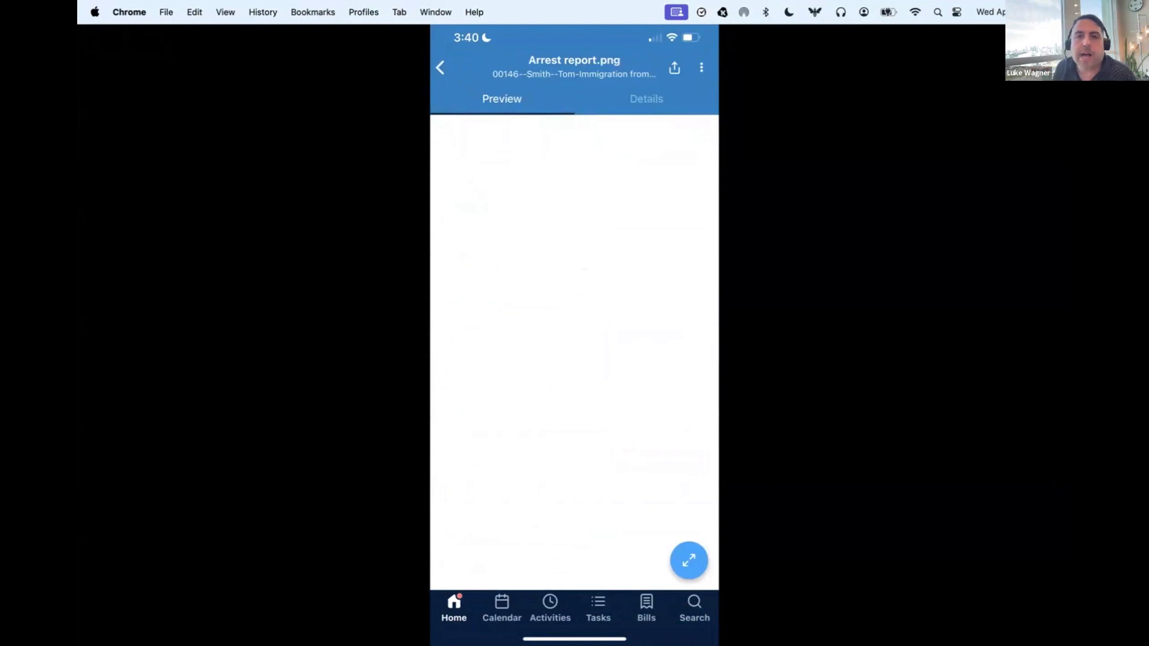
scroll(574, 351, up, 5)
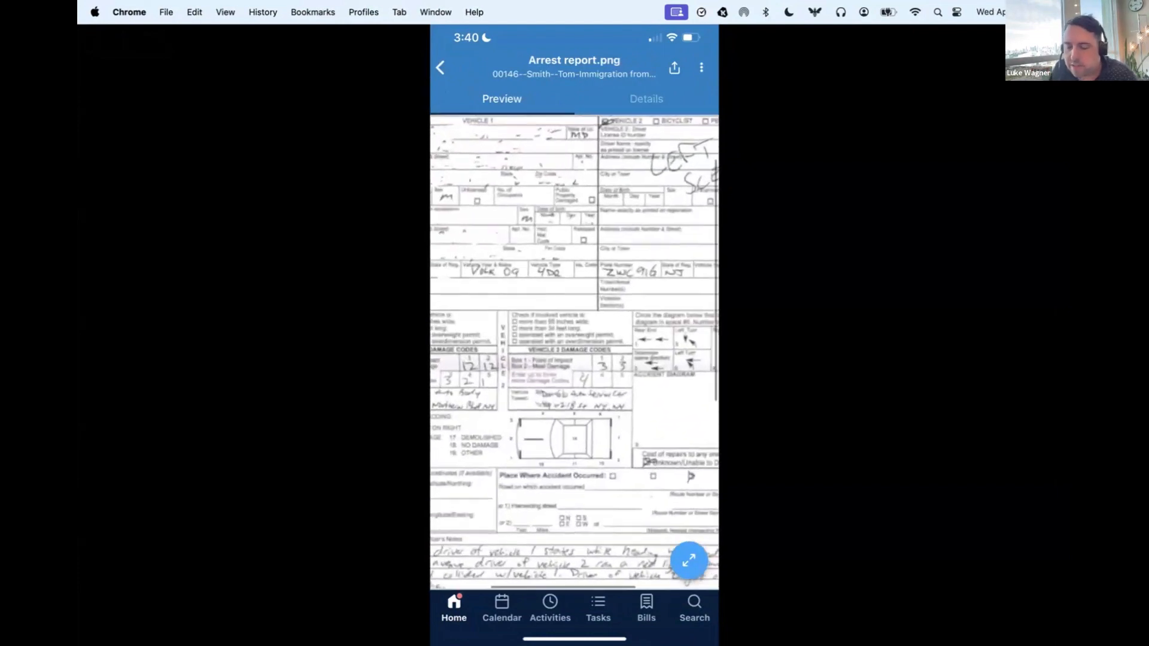
scroll(575, 352, down, 3)
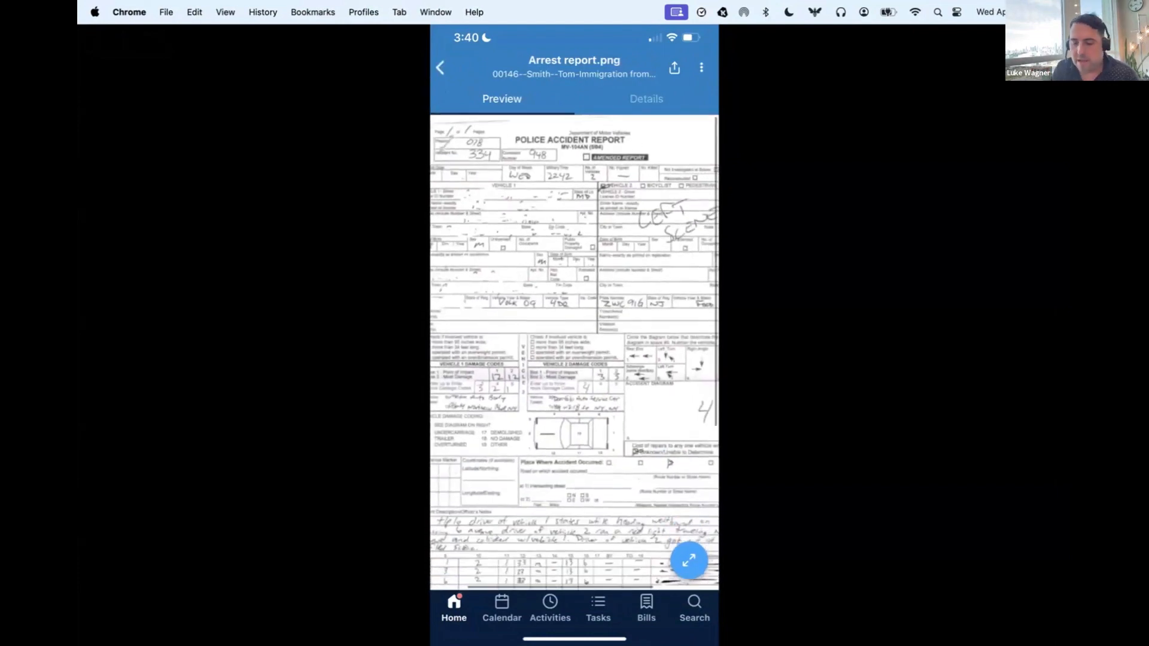
click(440, 68)
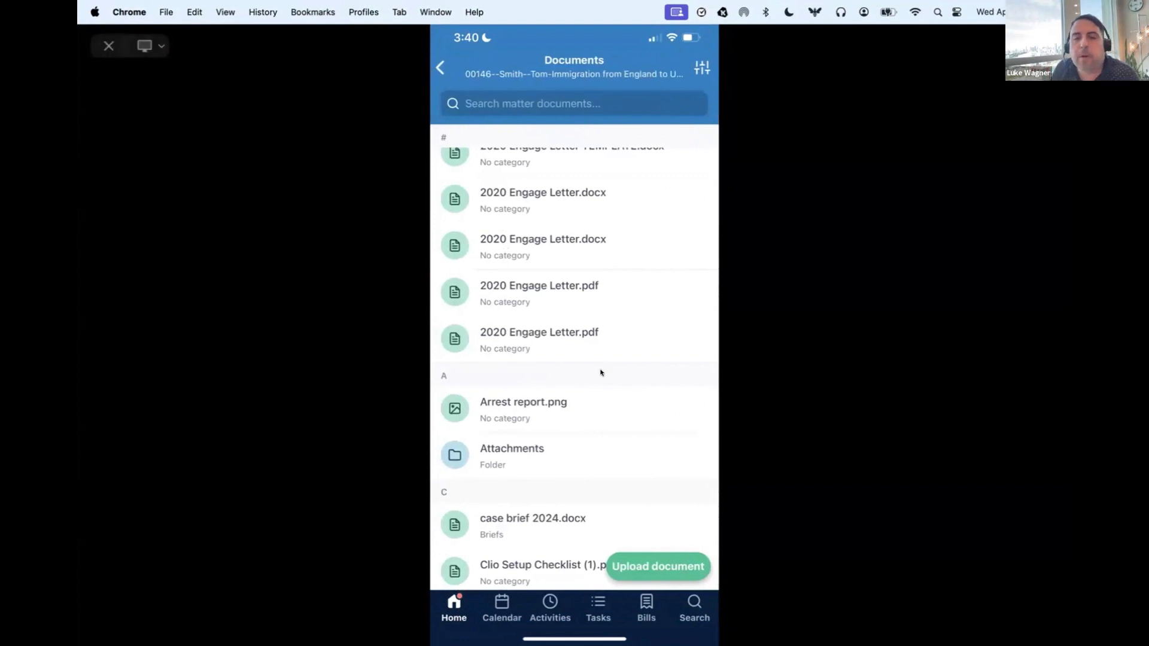
Step: View the upload document form for the immigration matter and look through the matter's contact details
click(653, 568)
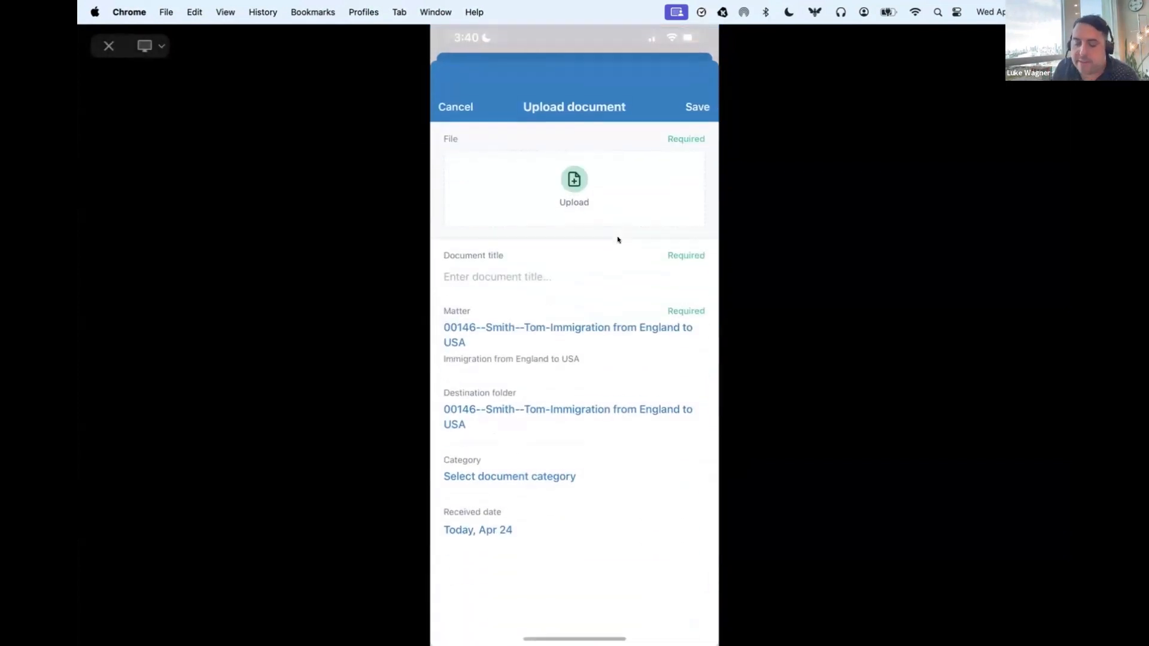
click(631, 200)
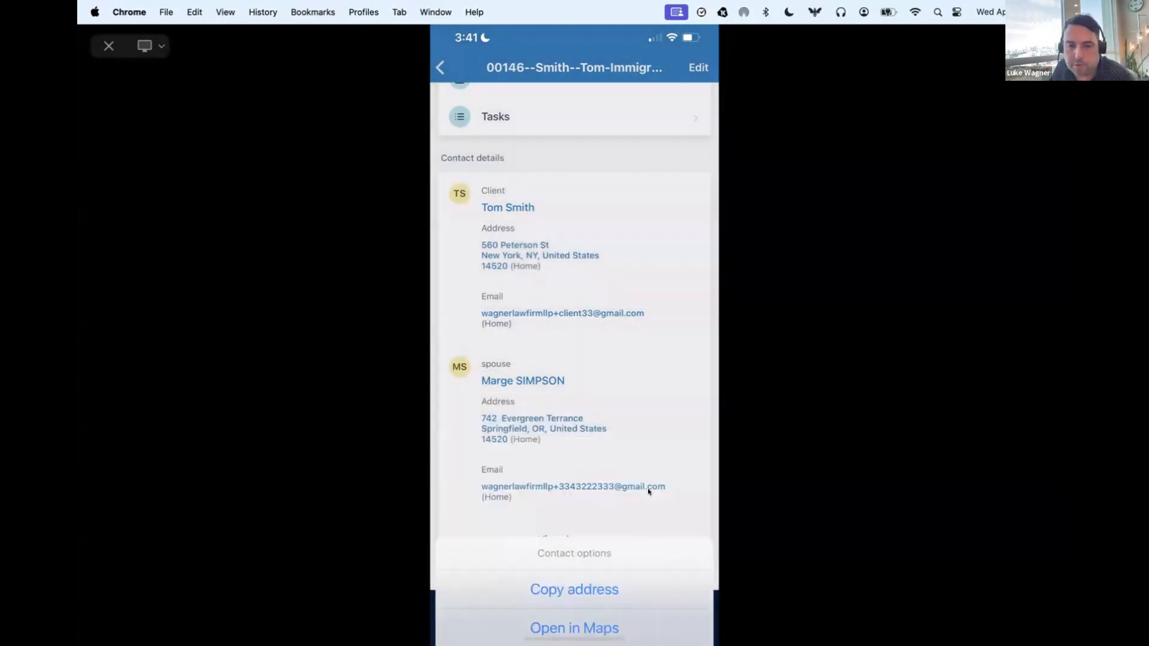
scroll(652, 481, down, 2)
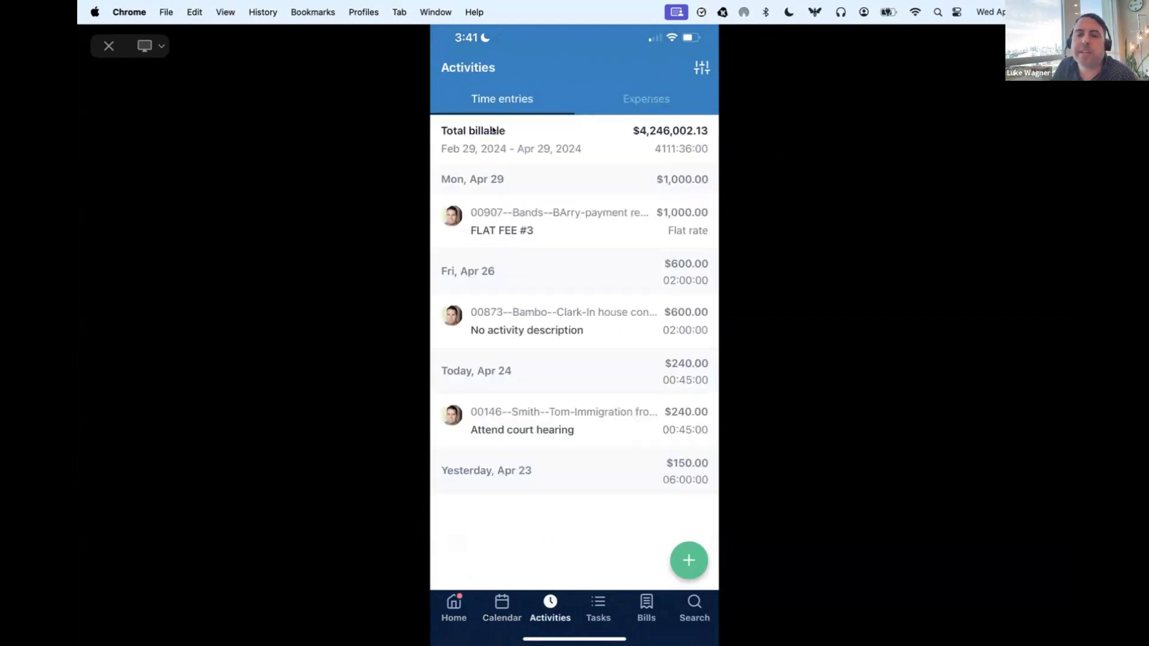
Step: View the options for the activities list without applying any, and return to the home screen
click(702, 69)
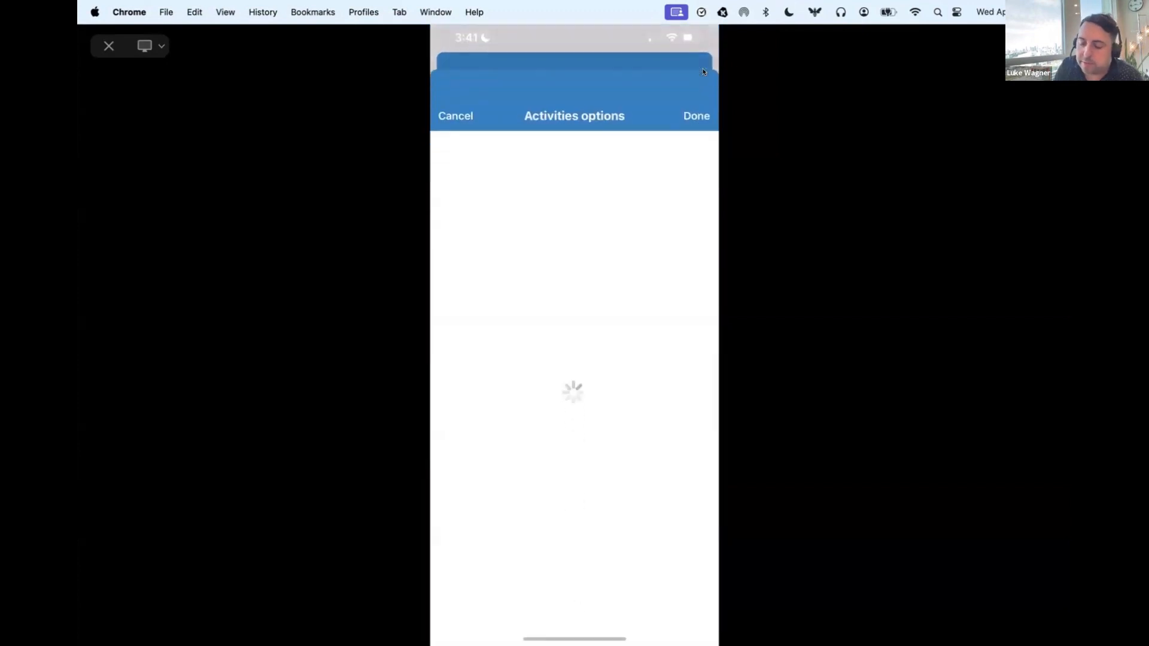
click(456, 106)
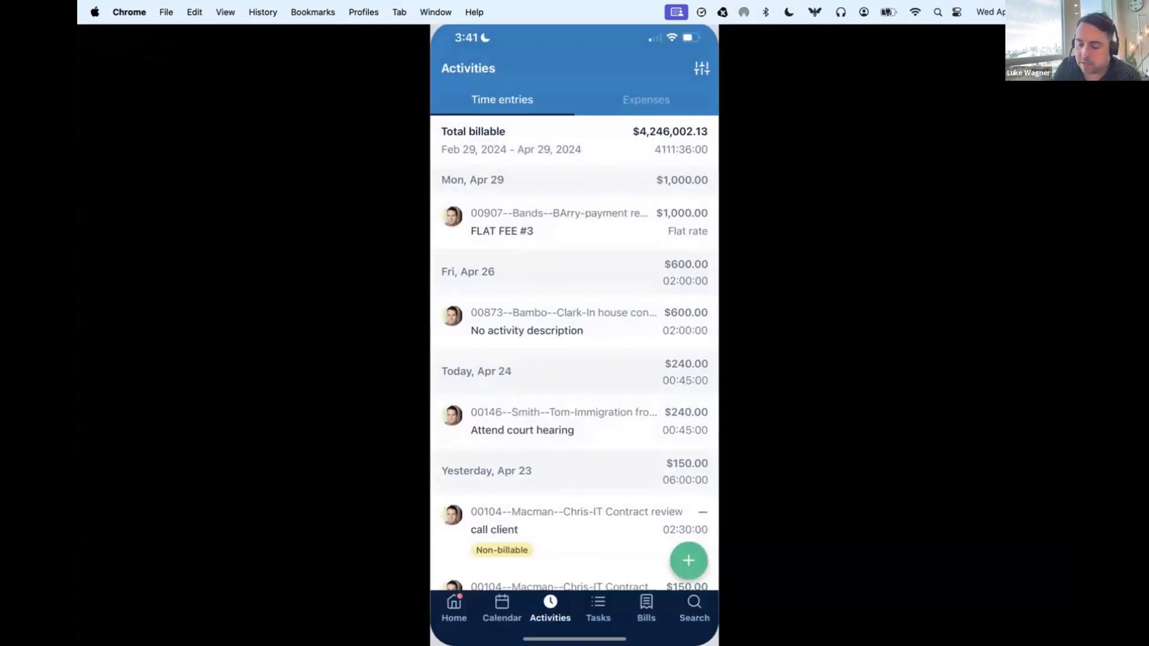
click(453, 608)
click(453, 608)
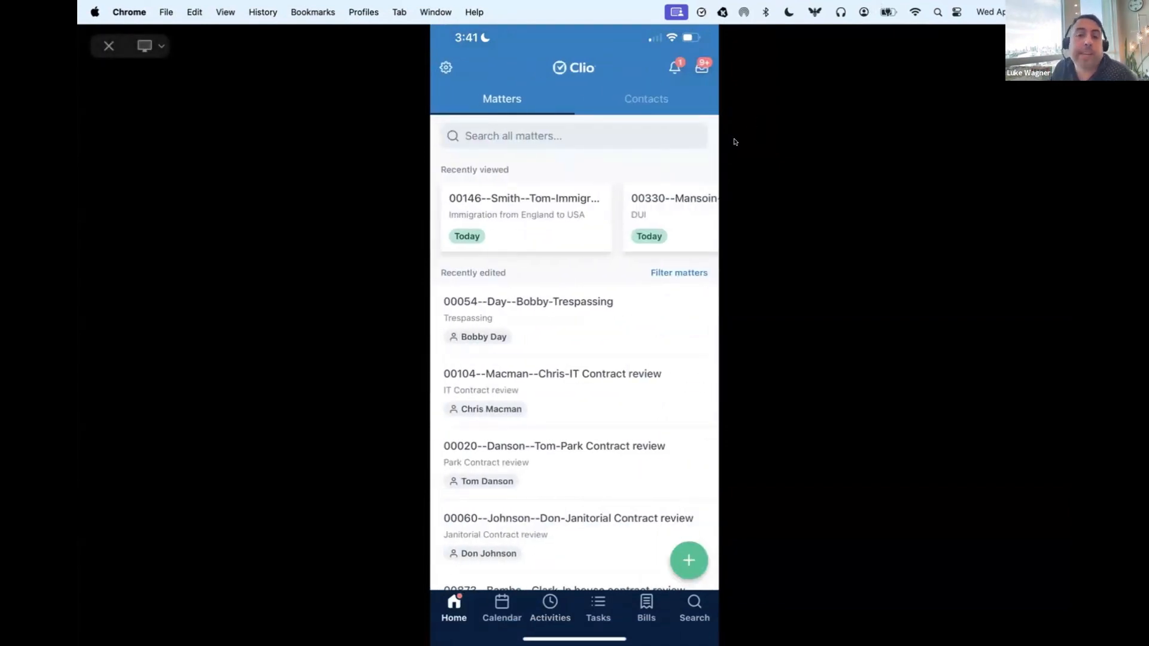
Step: Open the inbox's client portal messages and view the conversation for the contract dispute matter
click(709, 68)
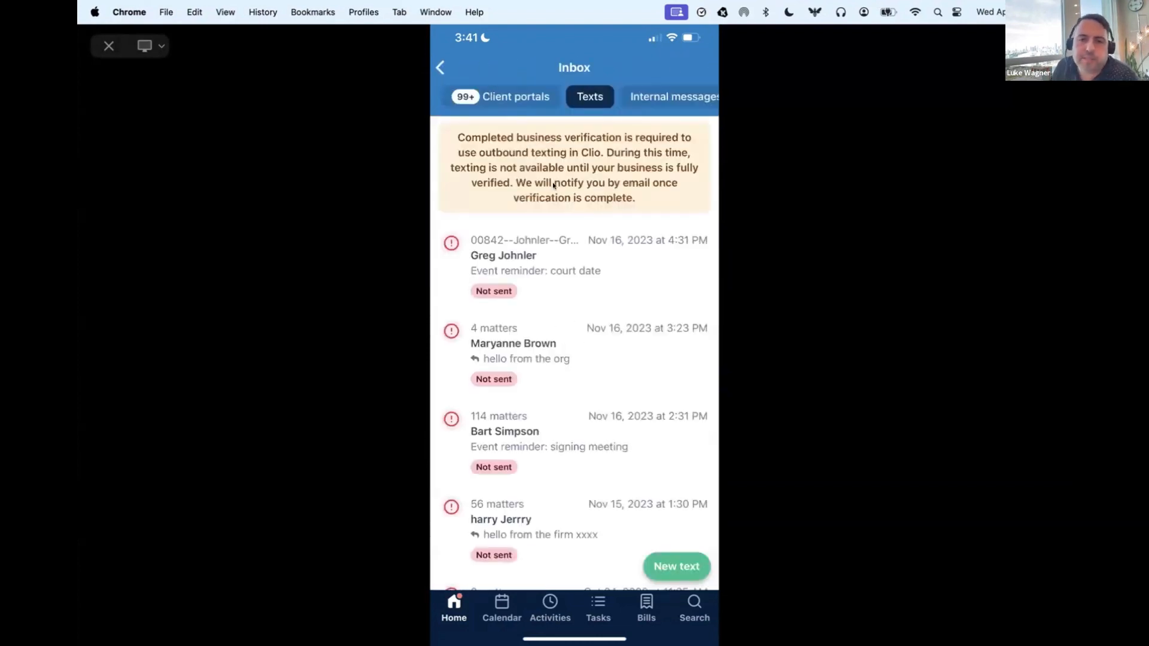
click(494, 108)
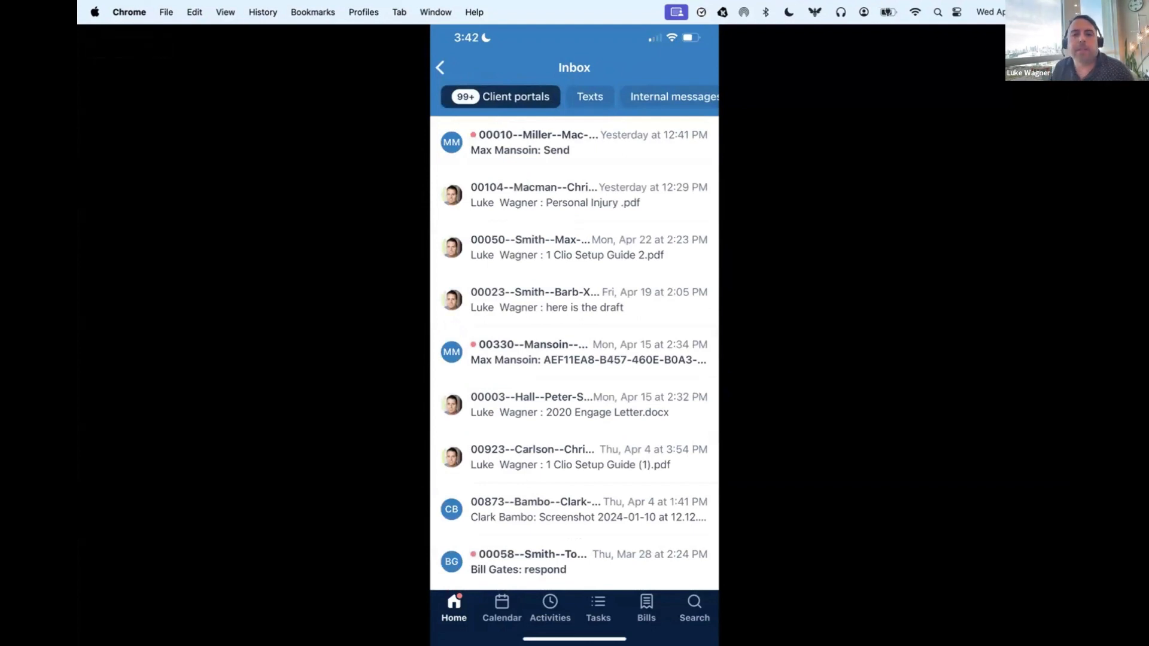
scroll(574, 353, down, 1)
click(574, 222)
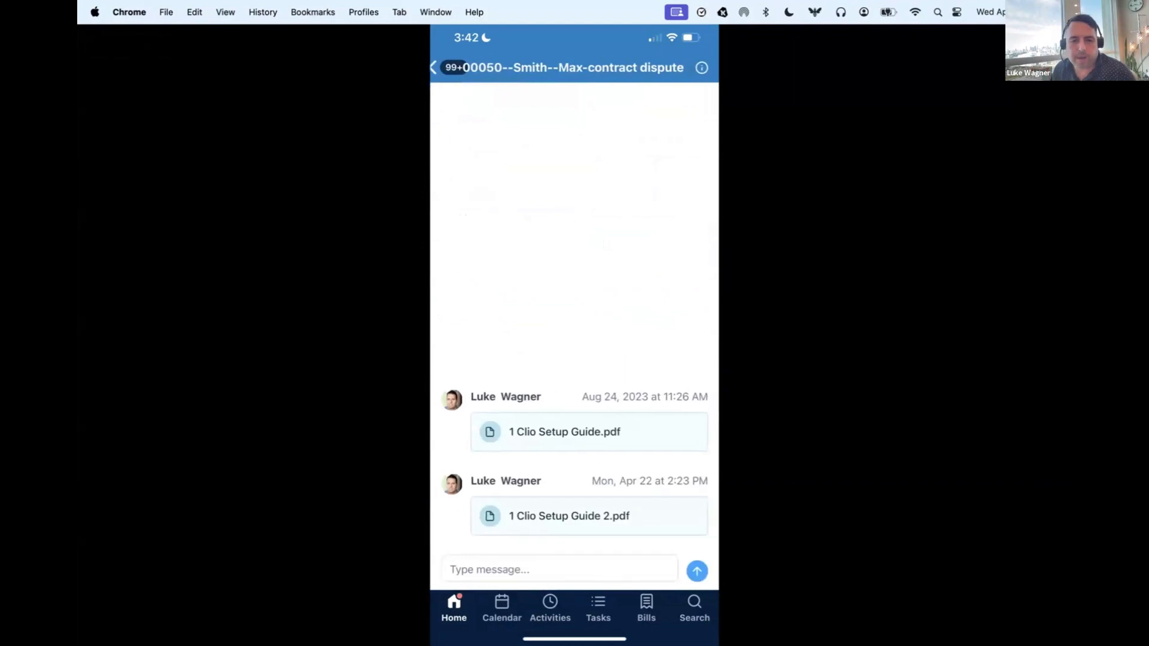